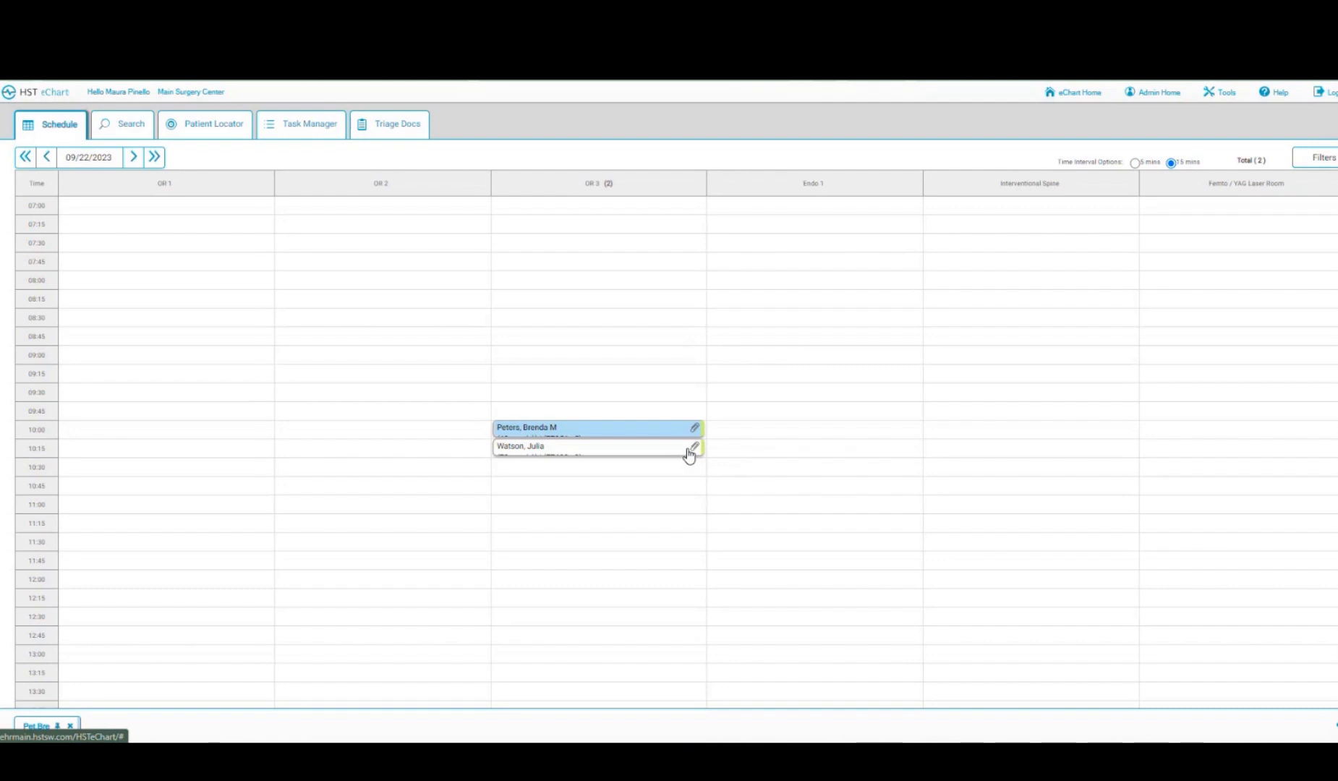
- Check in the 10:15 OR 3 patient with a 09:26 arrival time and save
click(583, 448)
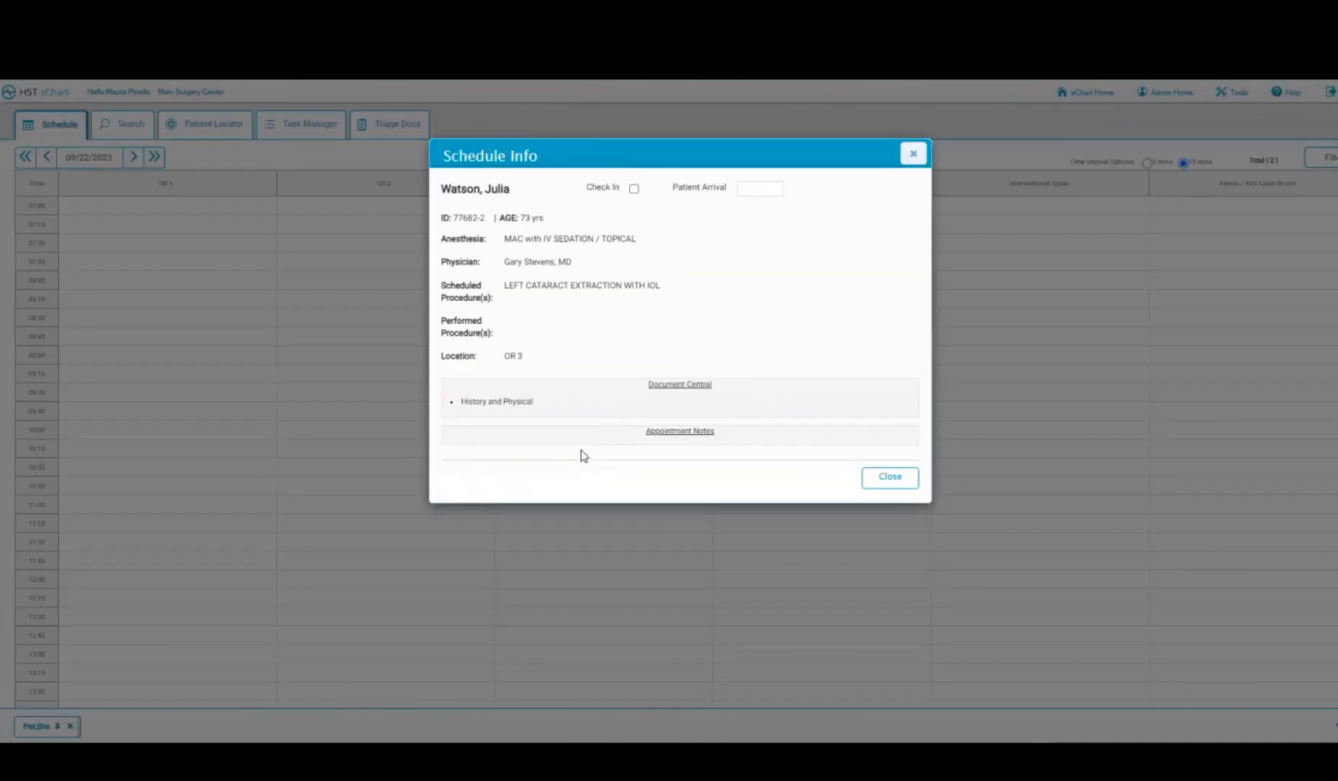
click(634, 189)
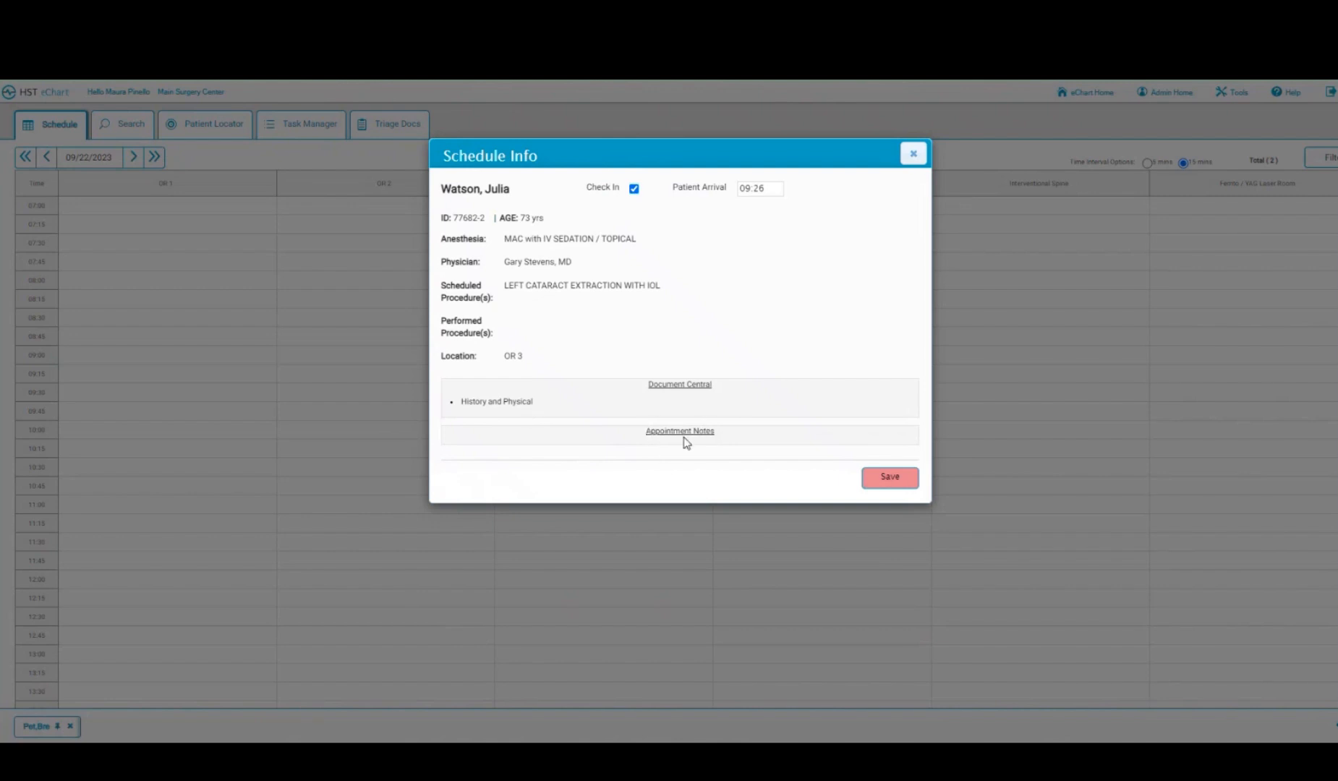
click(884, 483)
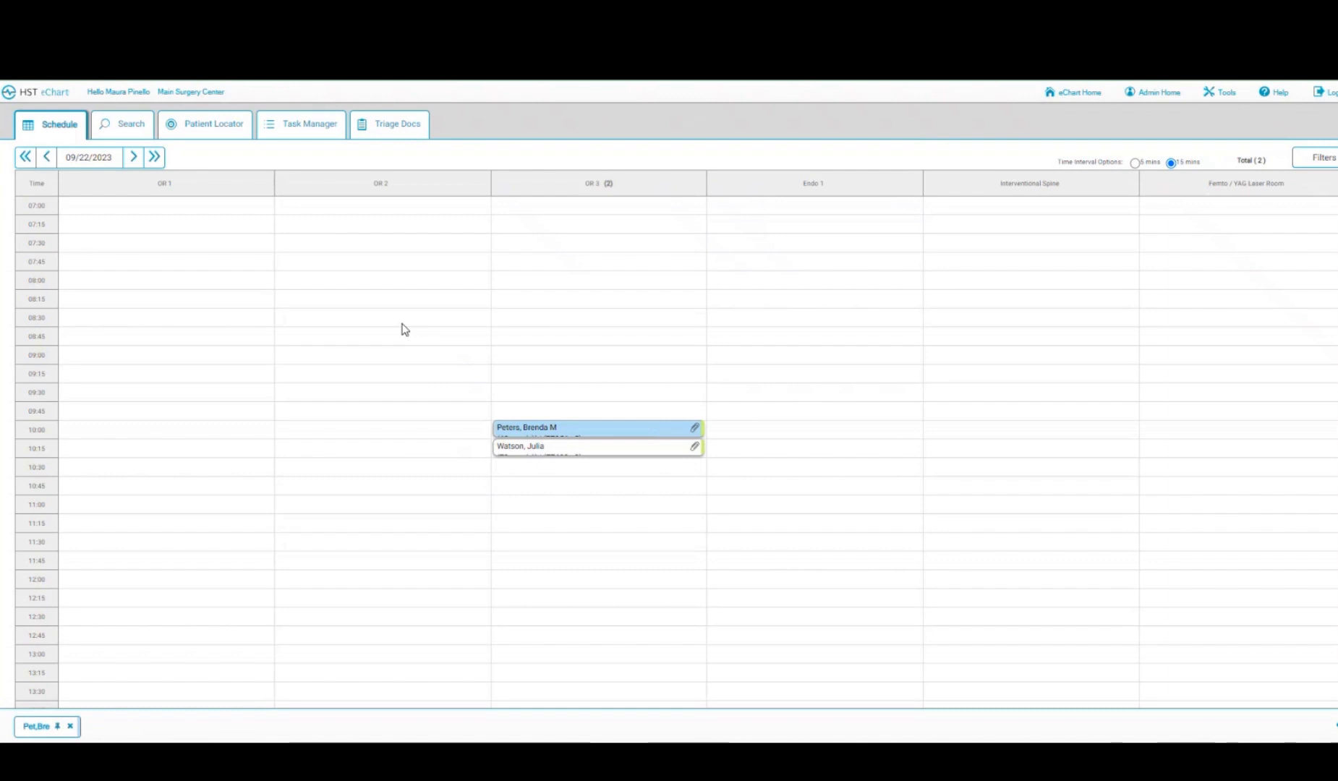
click(223, 129)
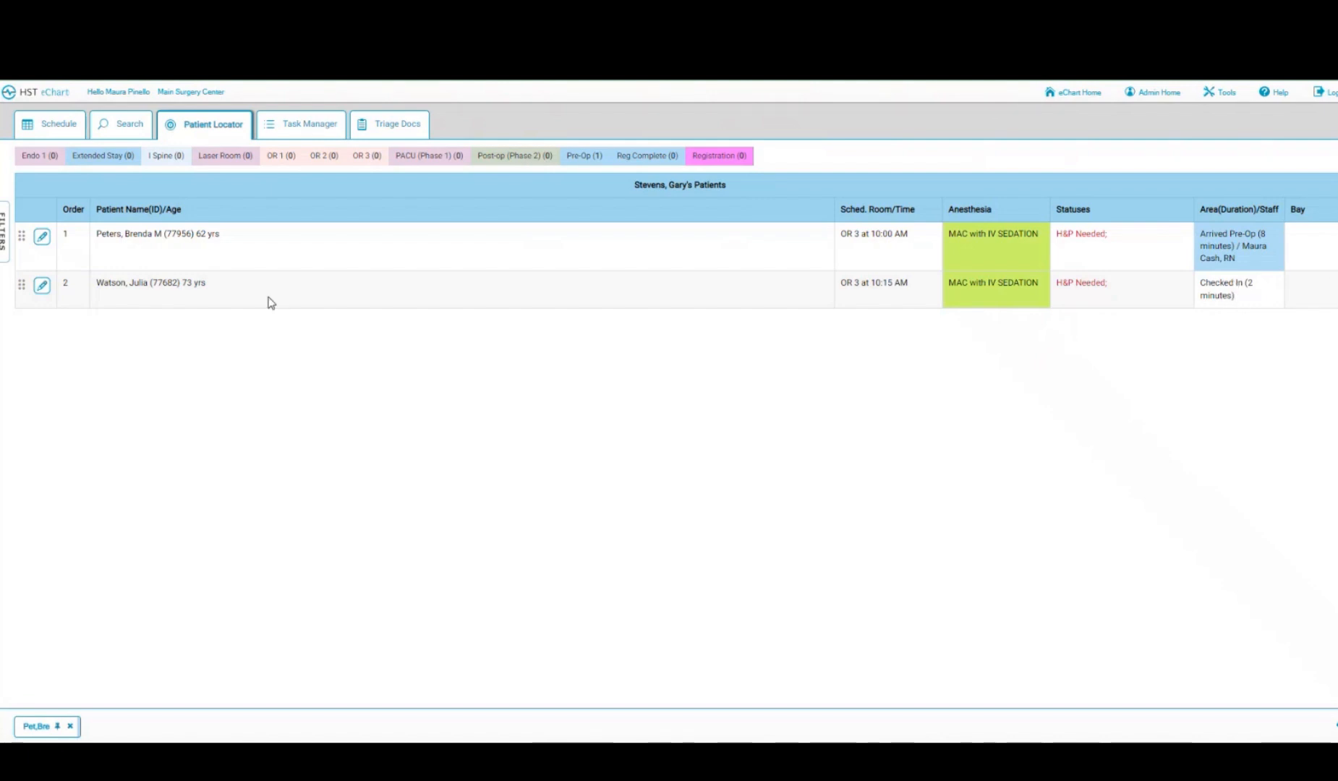
click(56, 127)
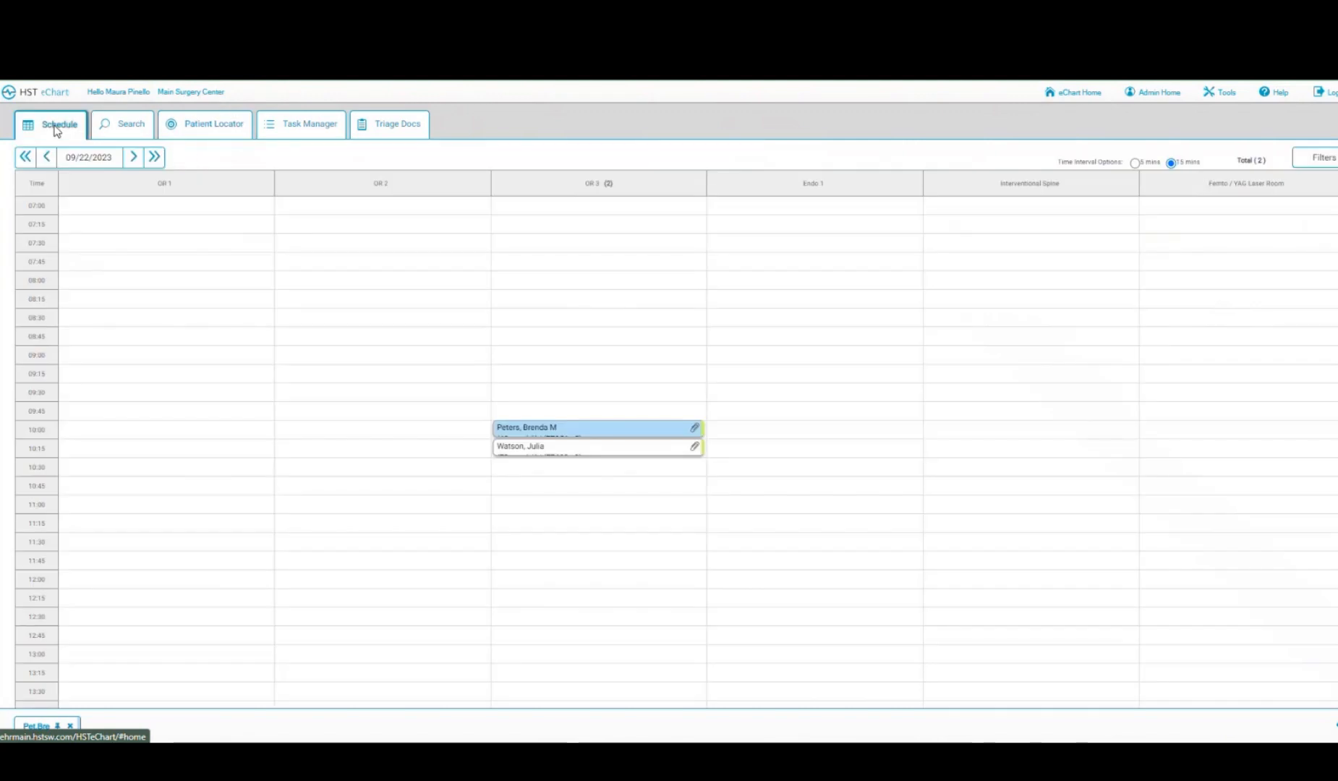
- Open the 10:15 patient's chart to her left cataract extraction visit summary
click(598, 447)
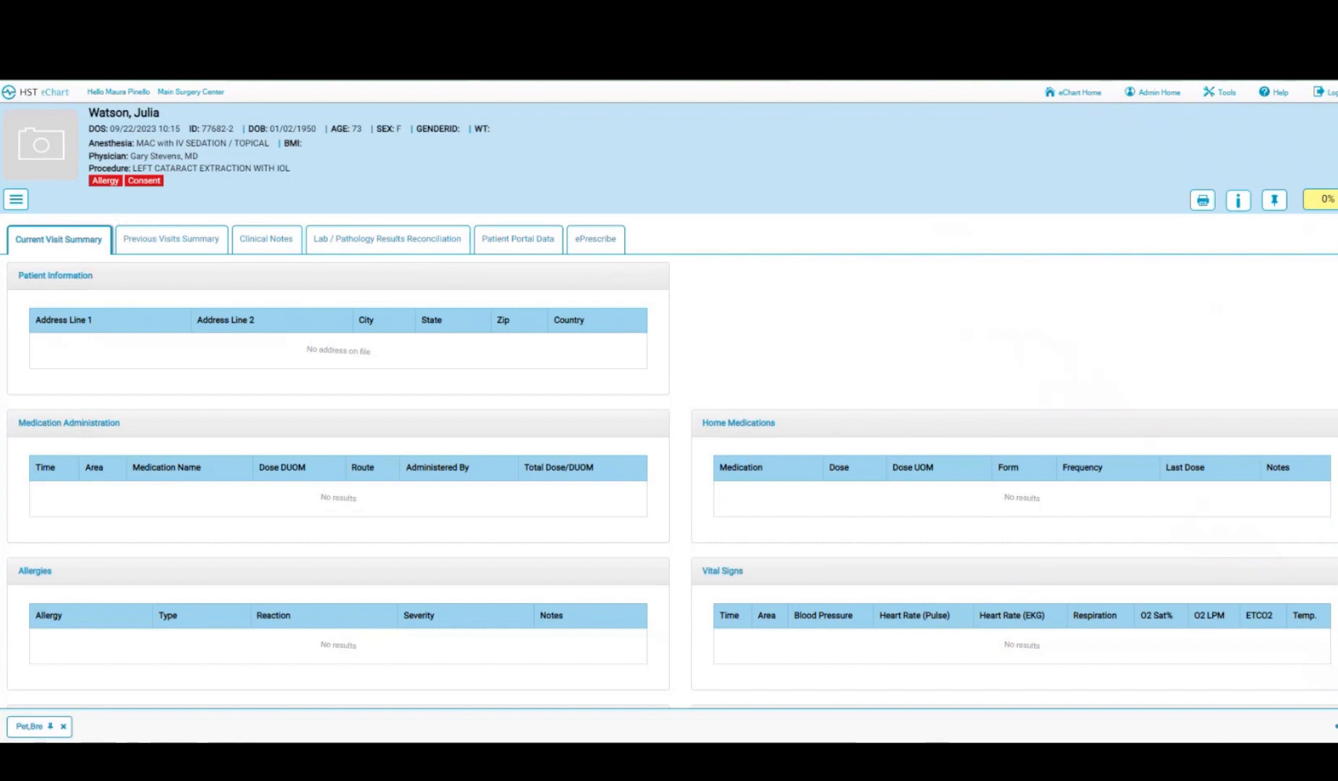
click(15, 201)
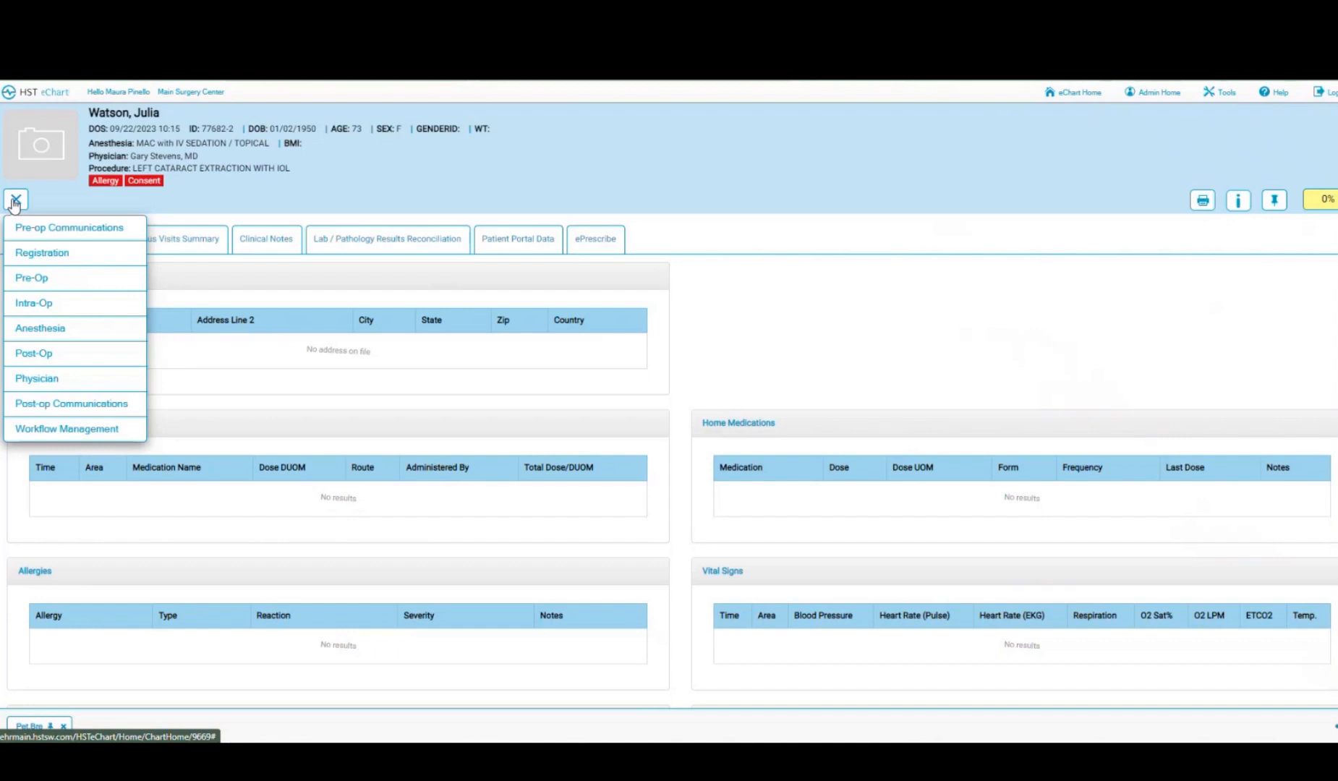
click(188, 205)
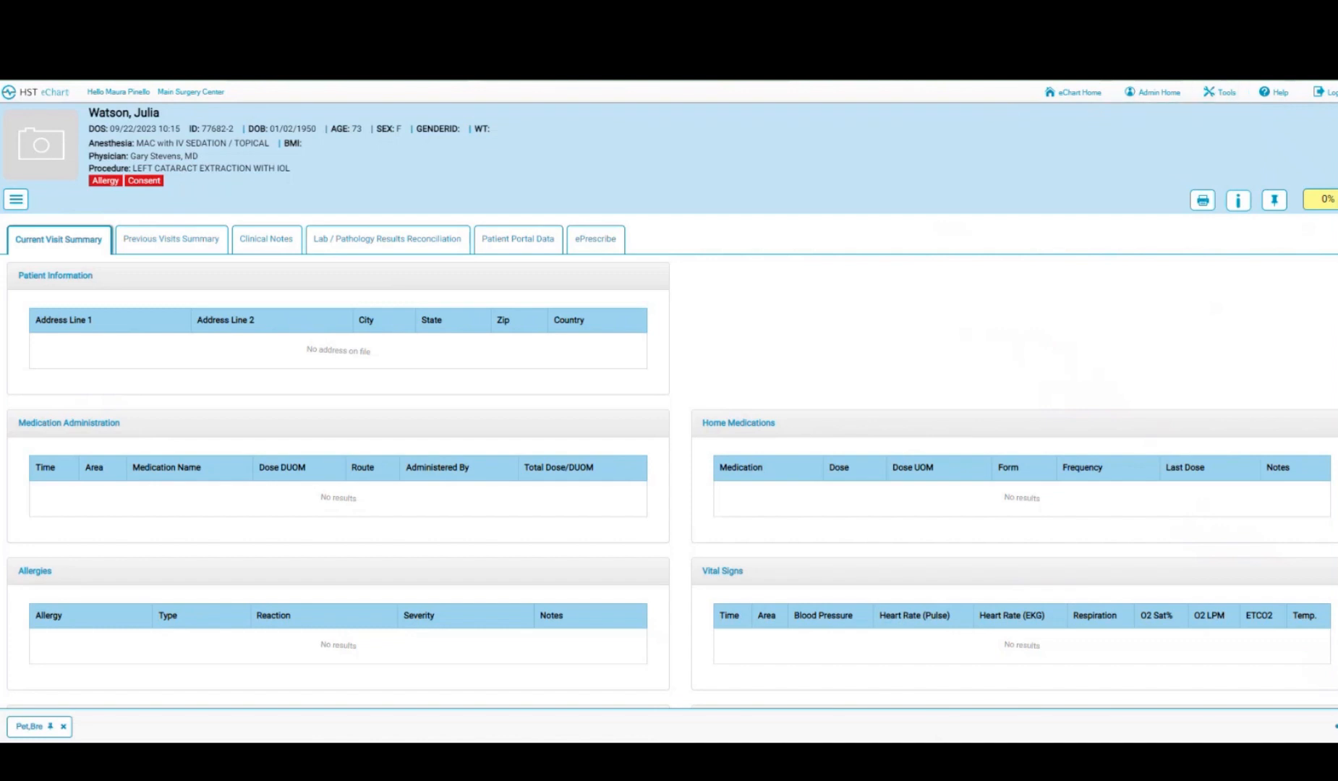
- Check the chart's 0% completion status, then show the chart sections list
click(1325, 201)
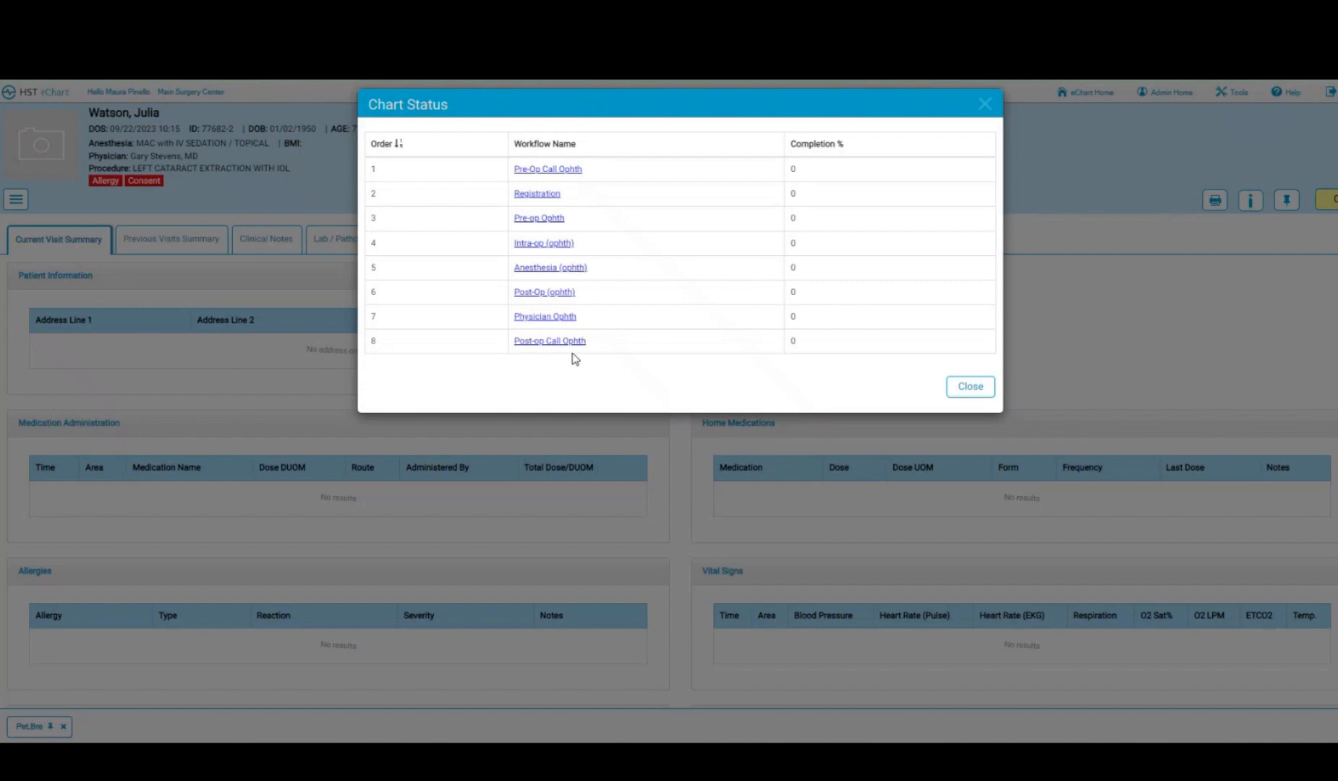
click(962, 393)
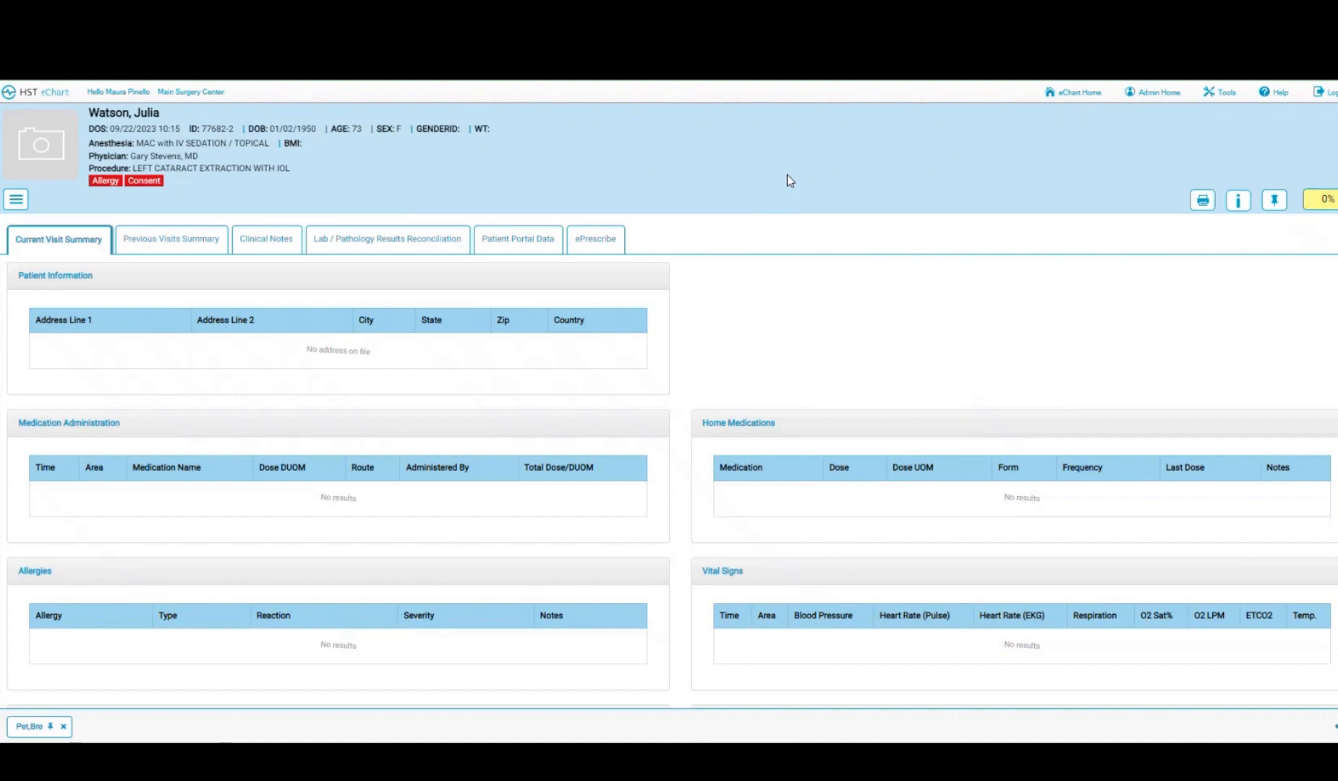
click(15, 202)
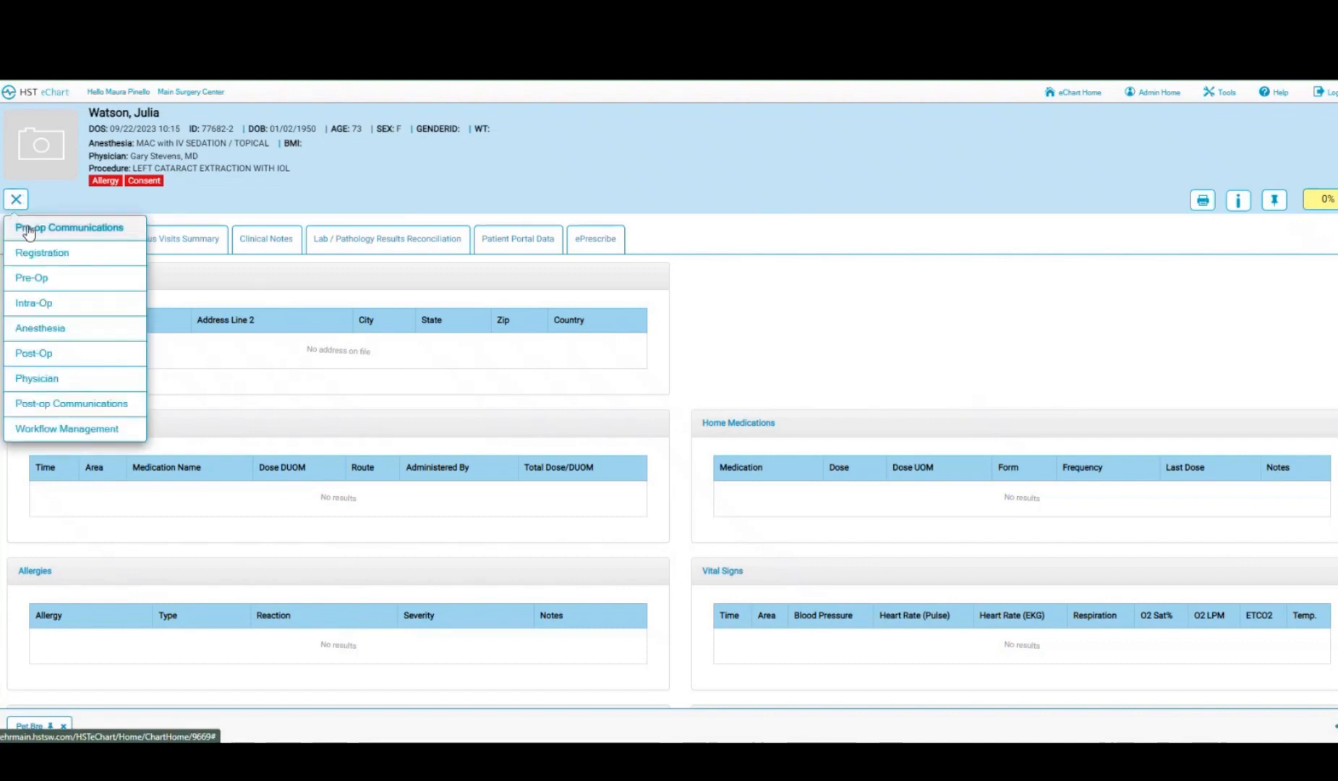
- Open the Pre-op Communications form and check what the Communication Log requires
click(29, 230)
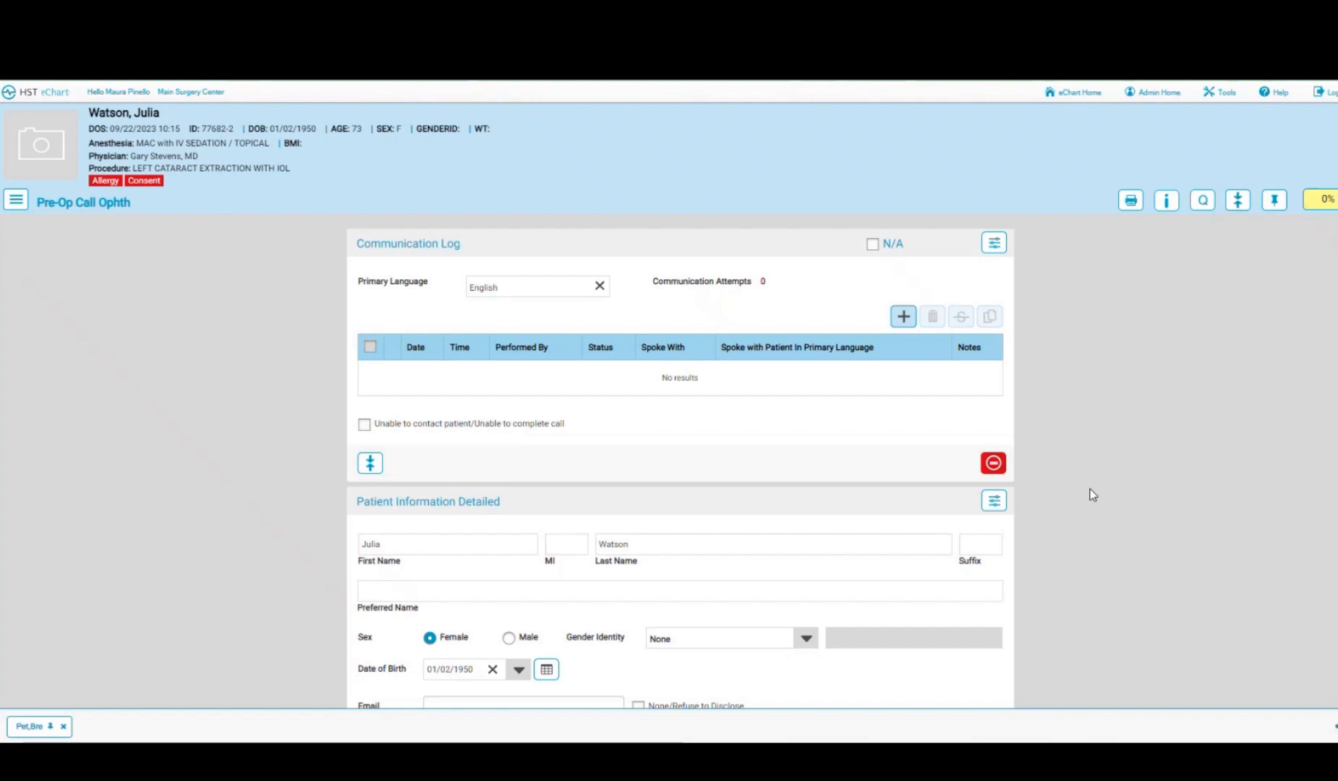
scroll(1092, 495, down, 6)
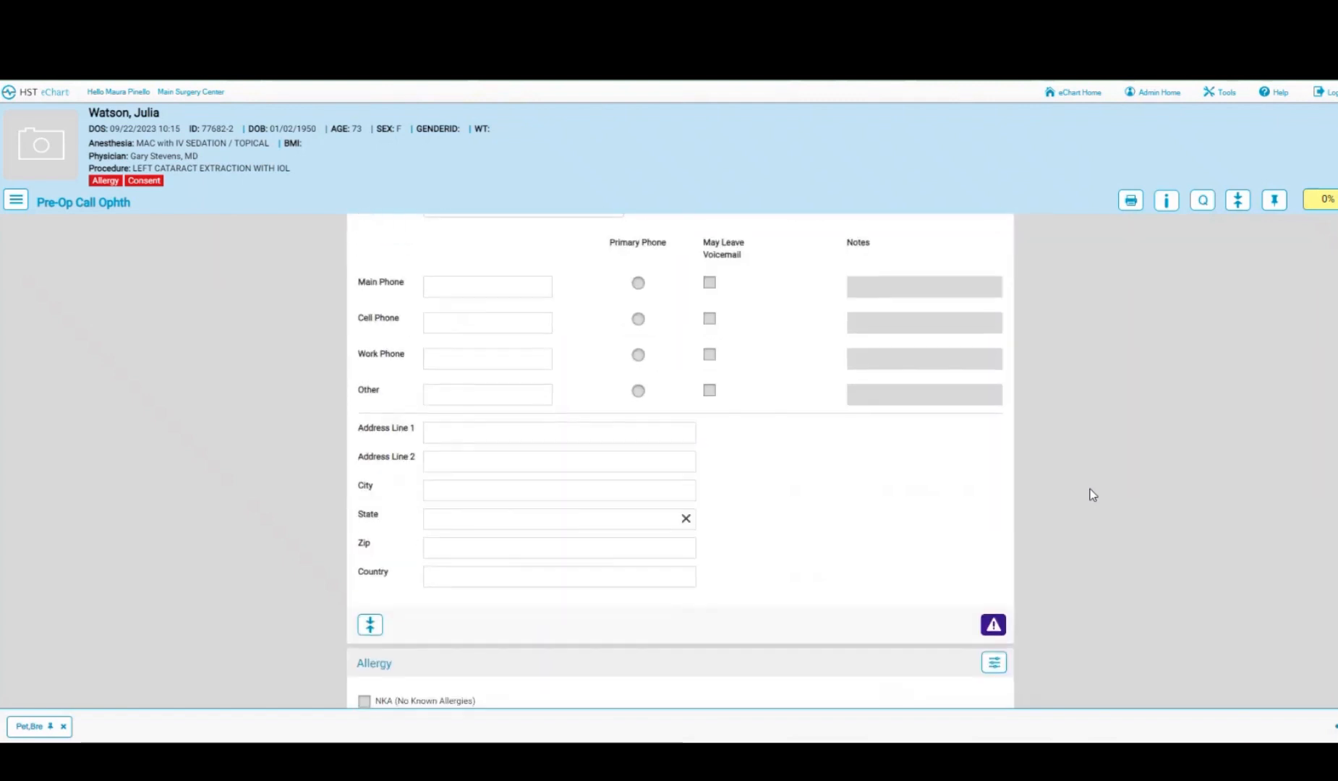
scroll(1092, 494, up, 6)
scroll(1092, 495, up, 1)
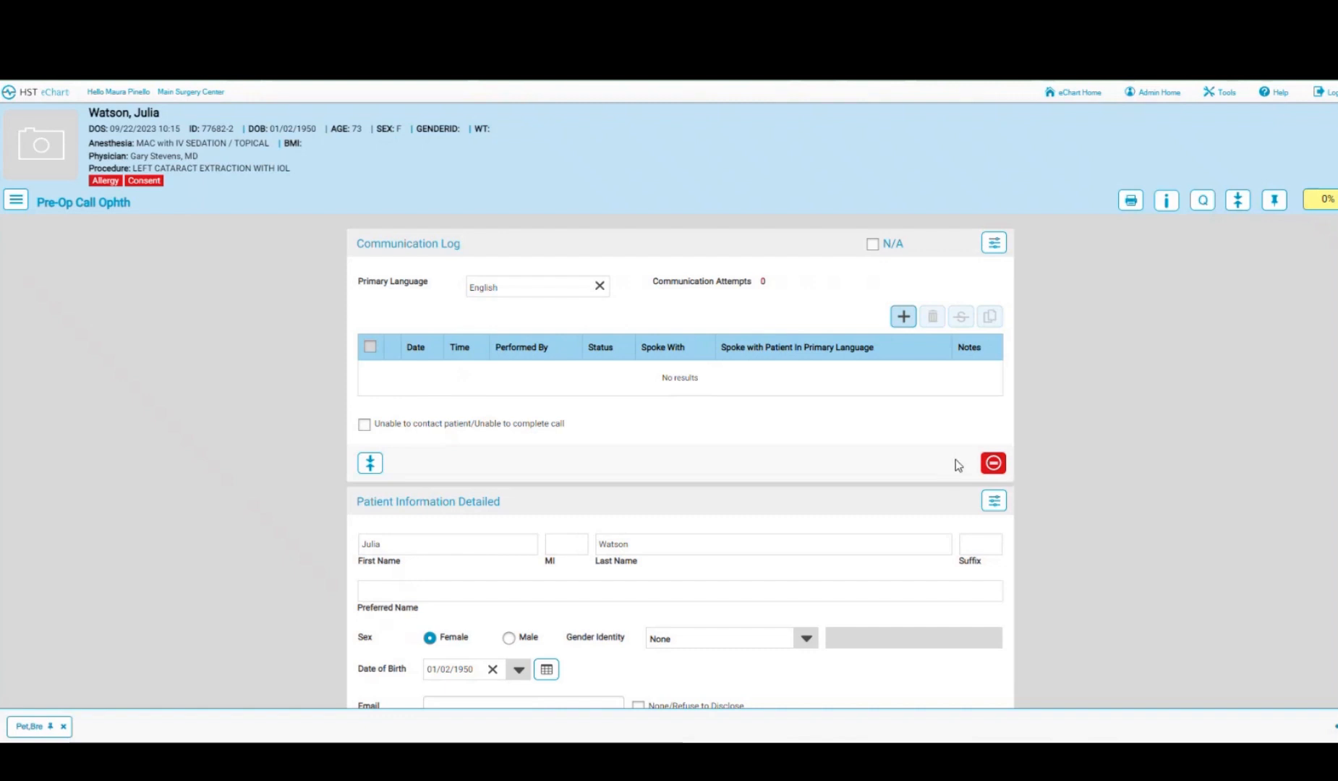
click(994, 463)
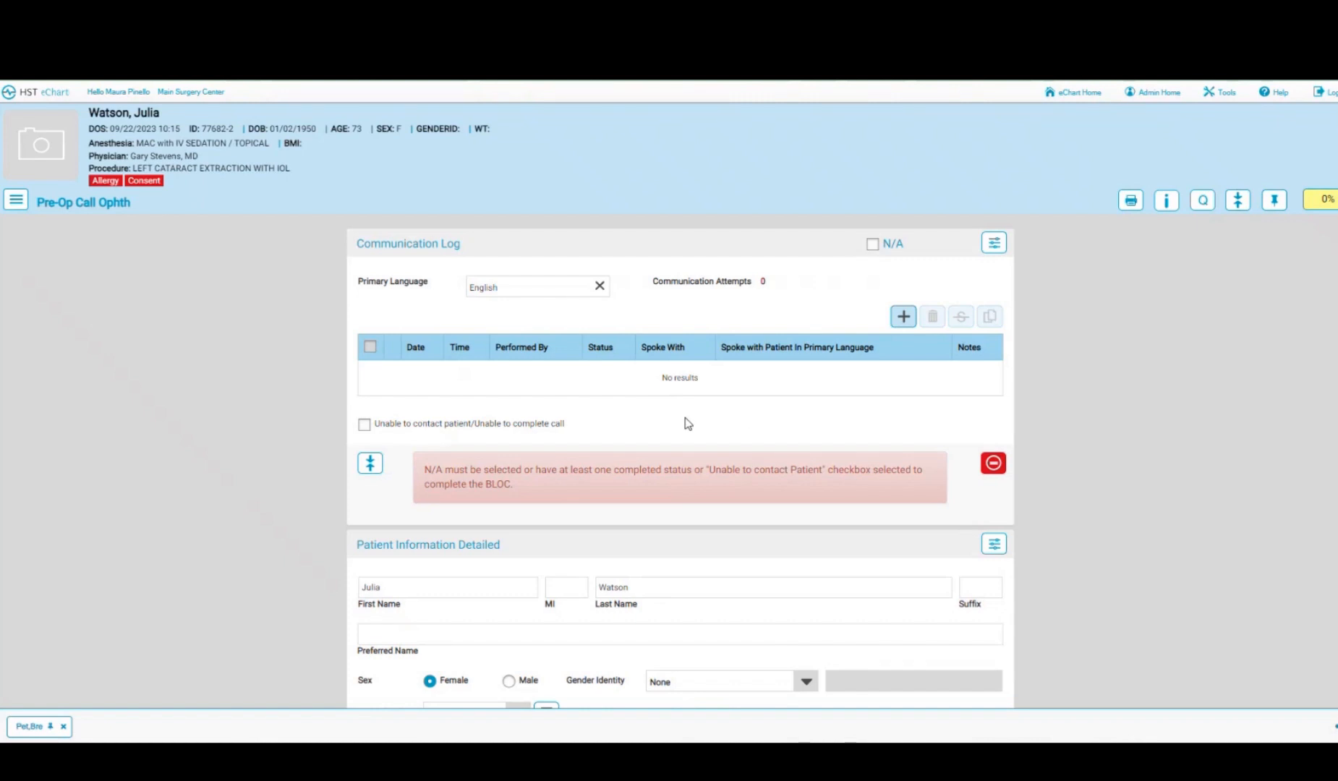
- Log a Call Completed entry at 09:31 with the performer filled in, and save it
click(901, 315)
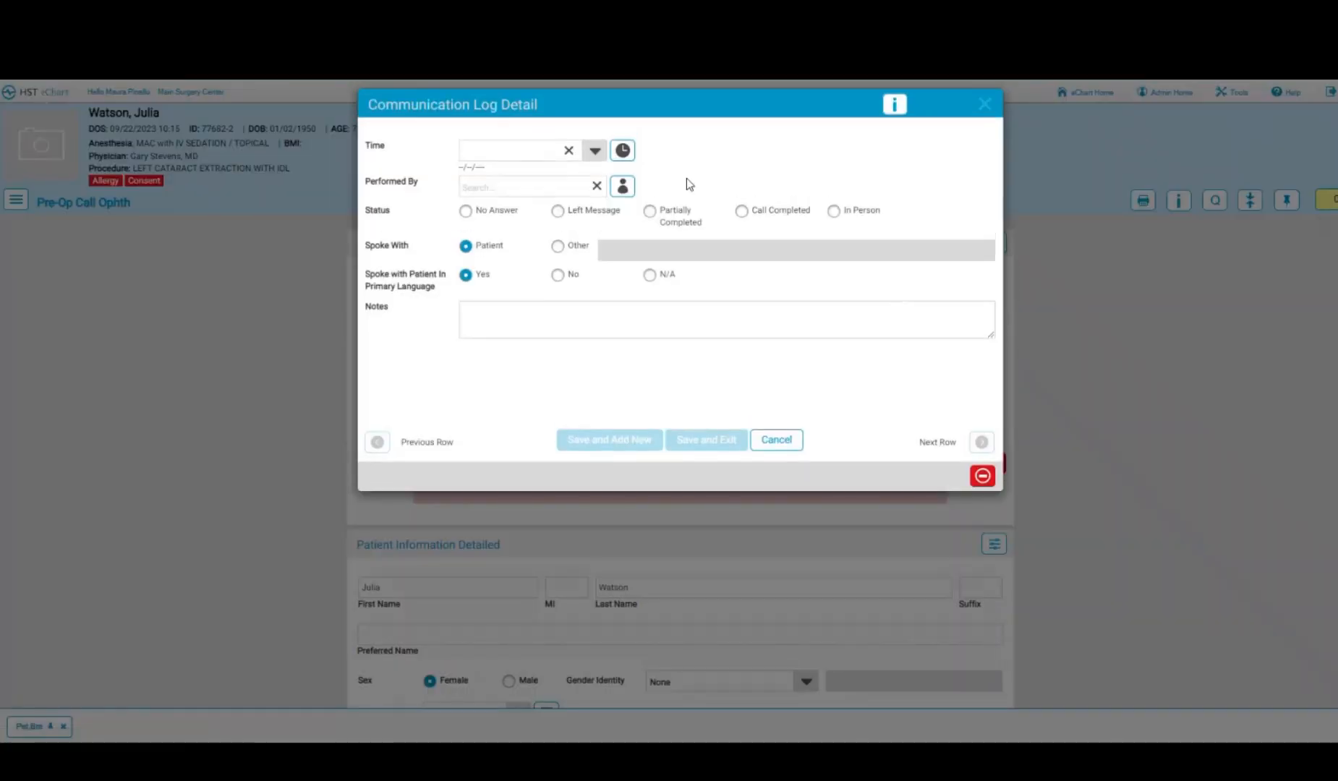
click(623, 151)
click(595, 153)
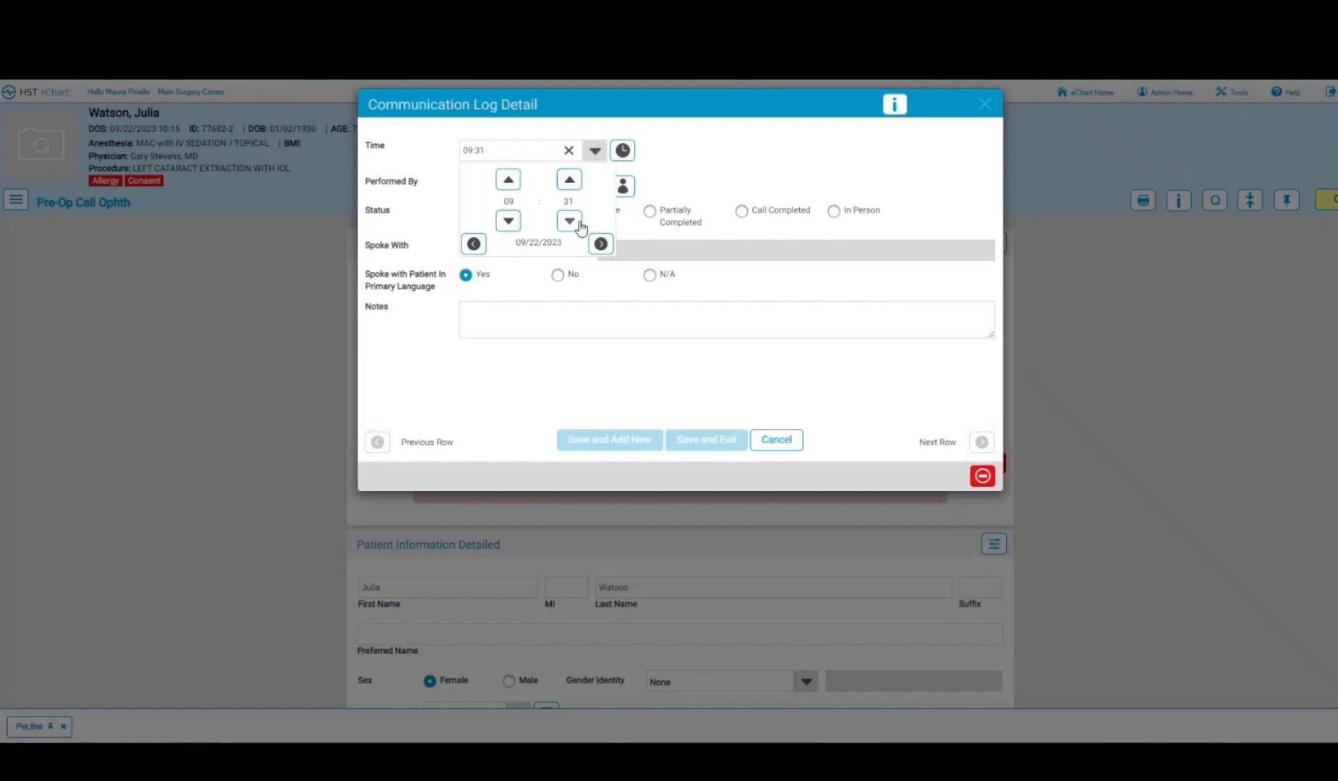
click(712, 152)
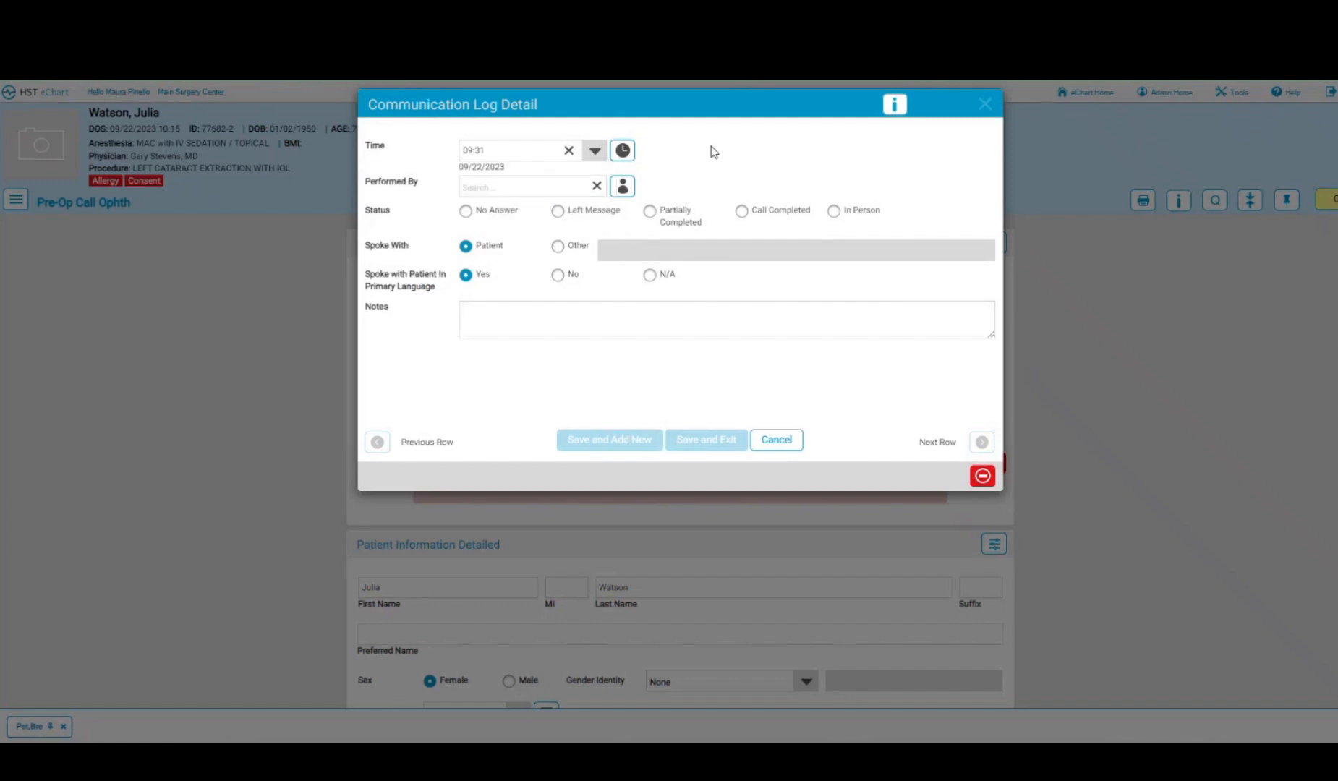
click(623, 186)
click(746, 217)
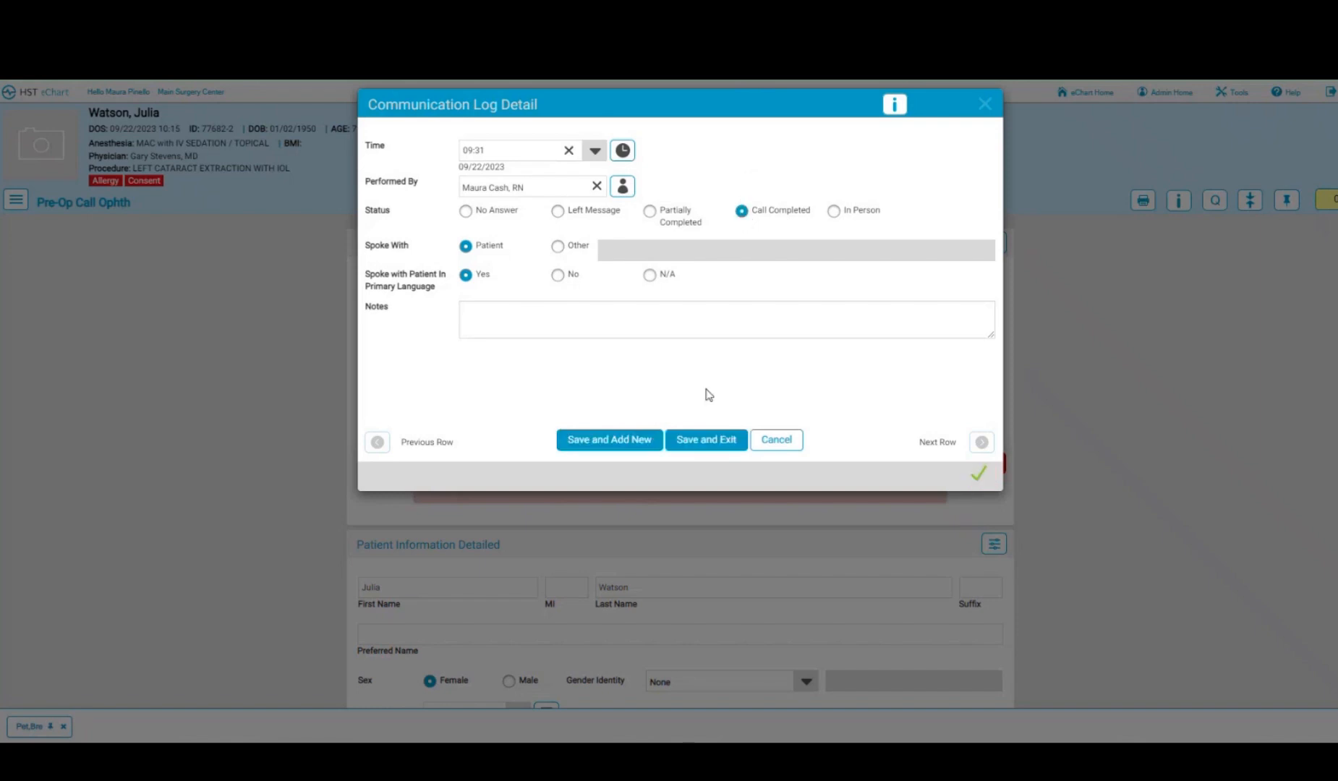
click(693, 439)
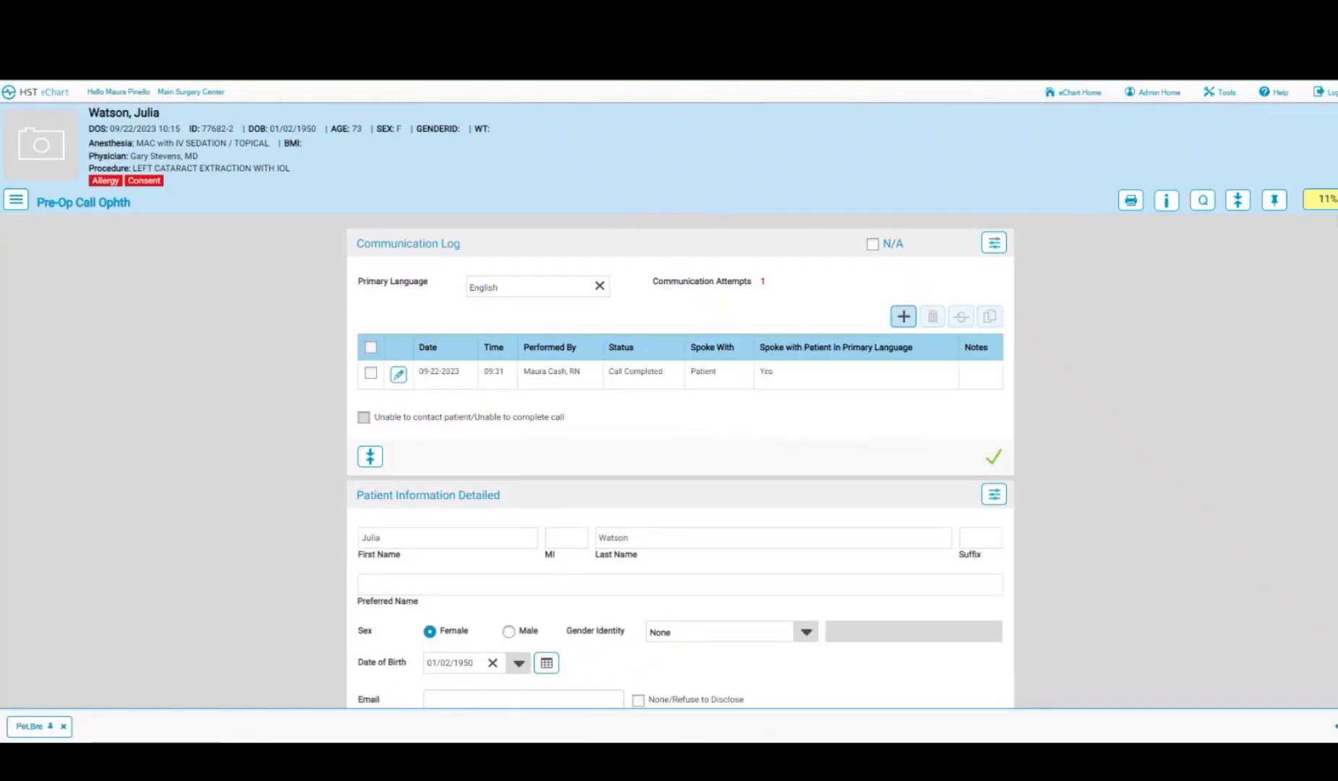
- Enter the patient's preferred name and set gender identity to Female
scroll(582, 468, down, 4)
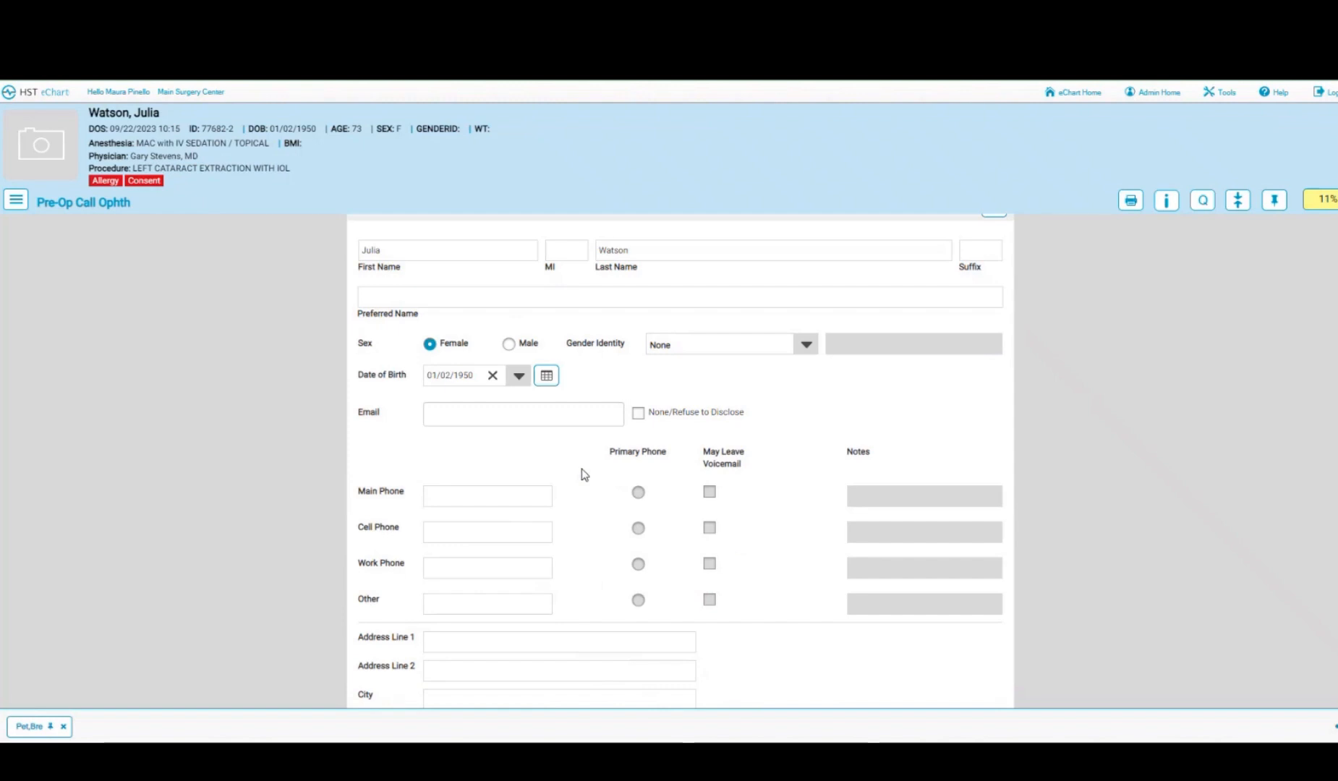
click(466, 300)
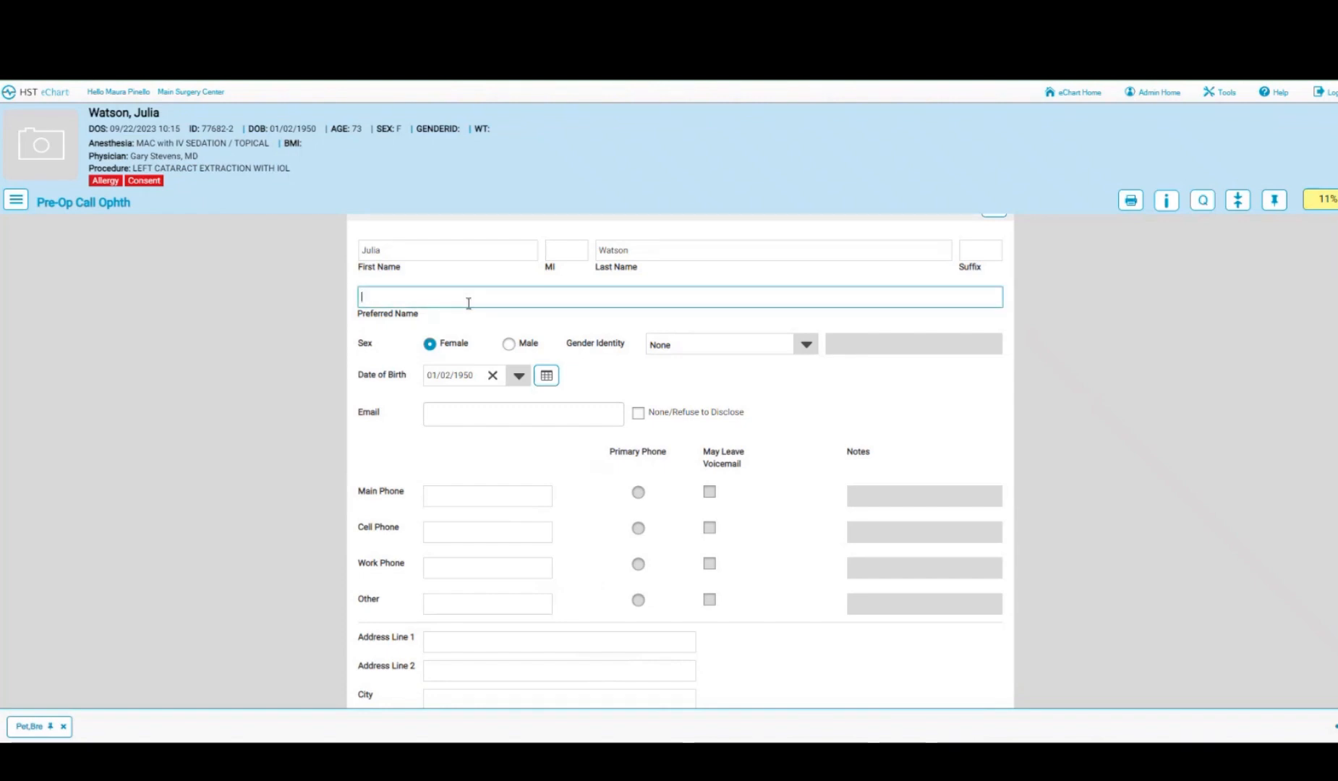
text(Julie)
click(806, 346)
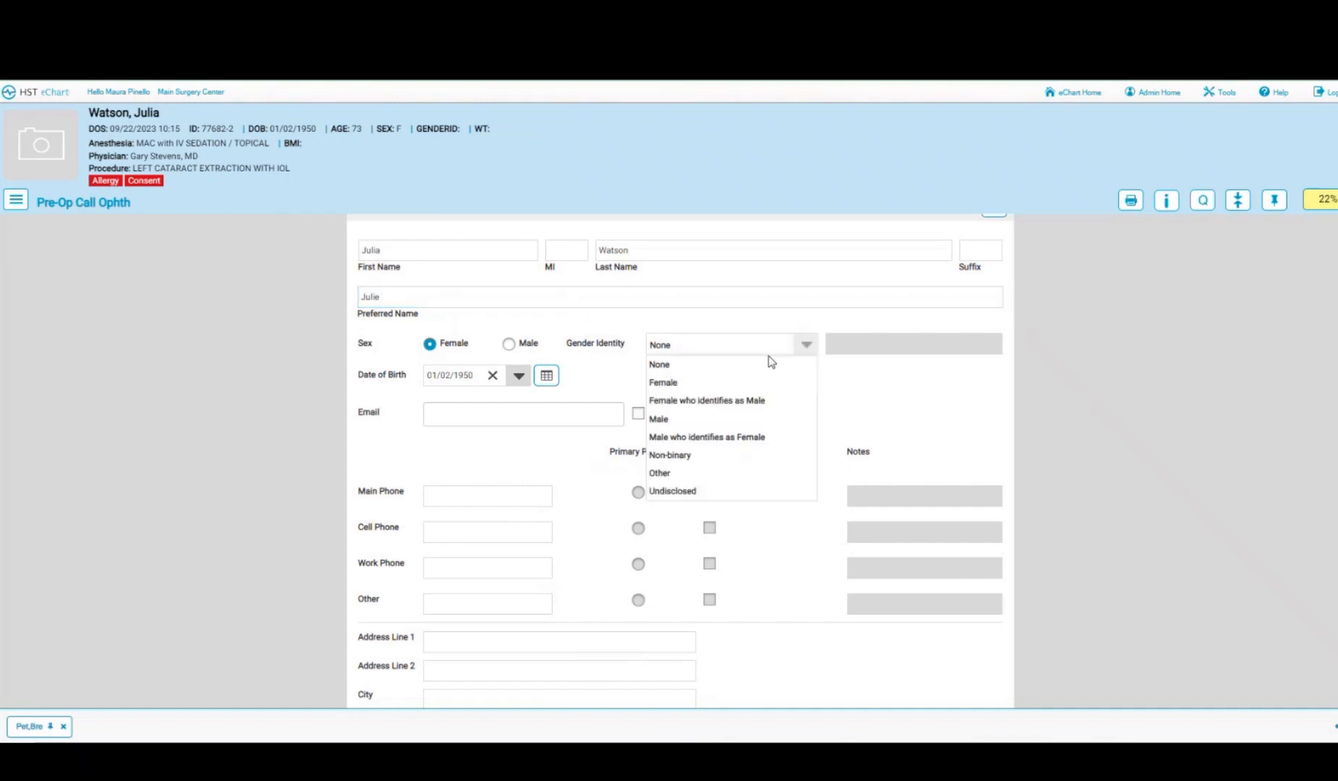
click(676, 386)
- Decline email, add the patient's cell number as primary, and enter her first address line
scroll(658, 369, down, 1)
click(638, 343)
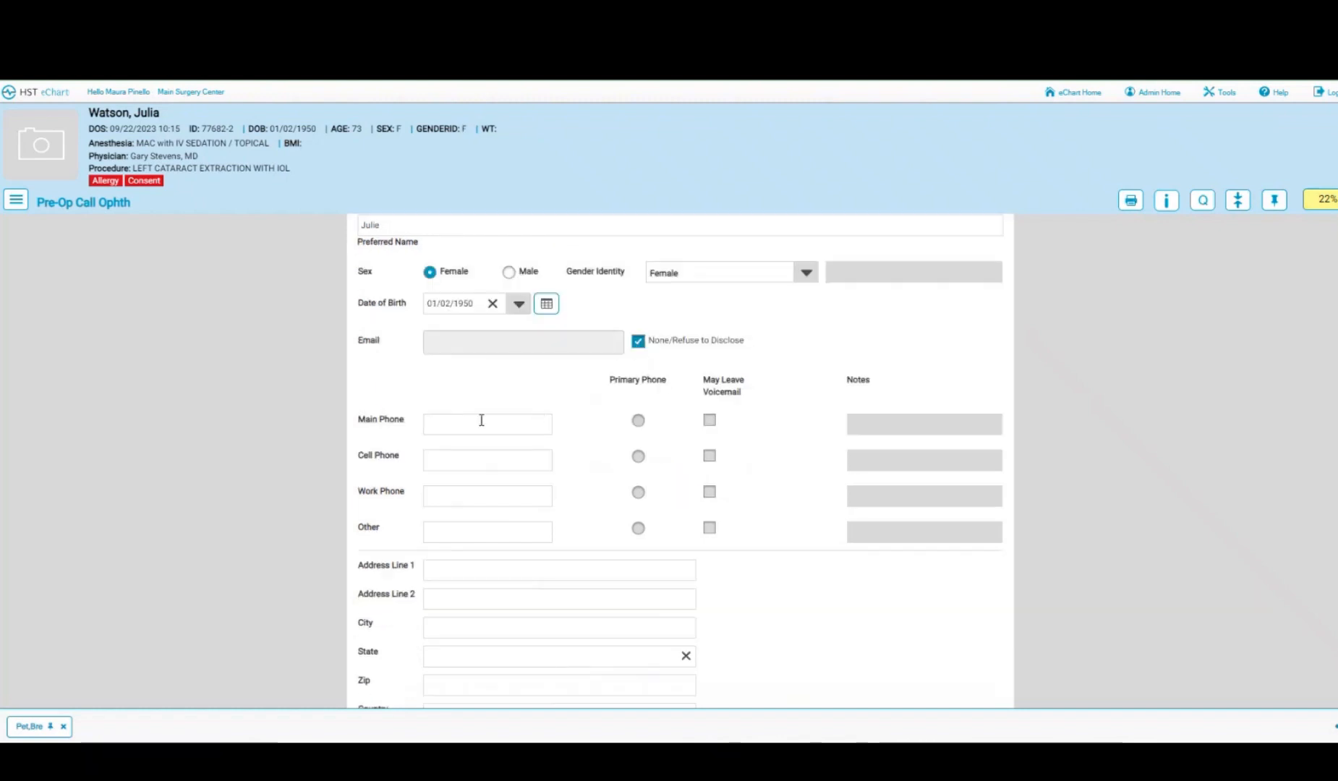
click(452, 461)
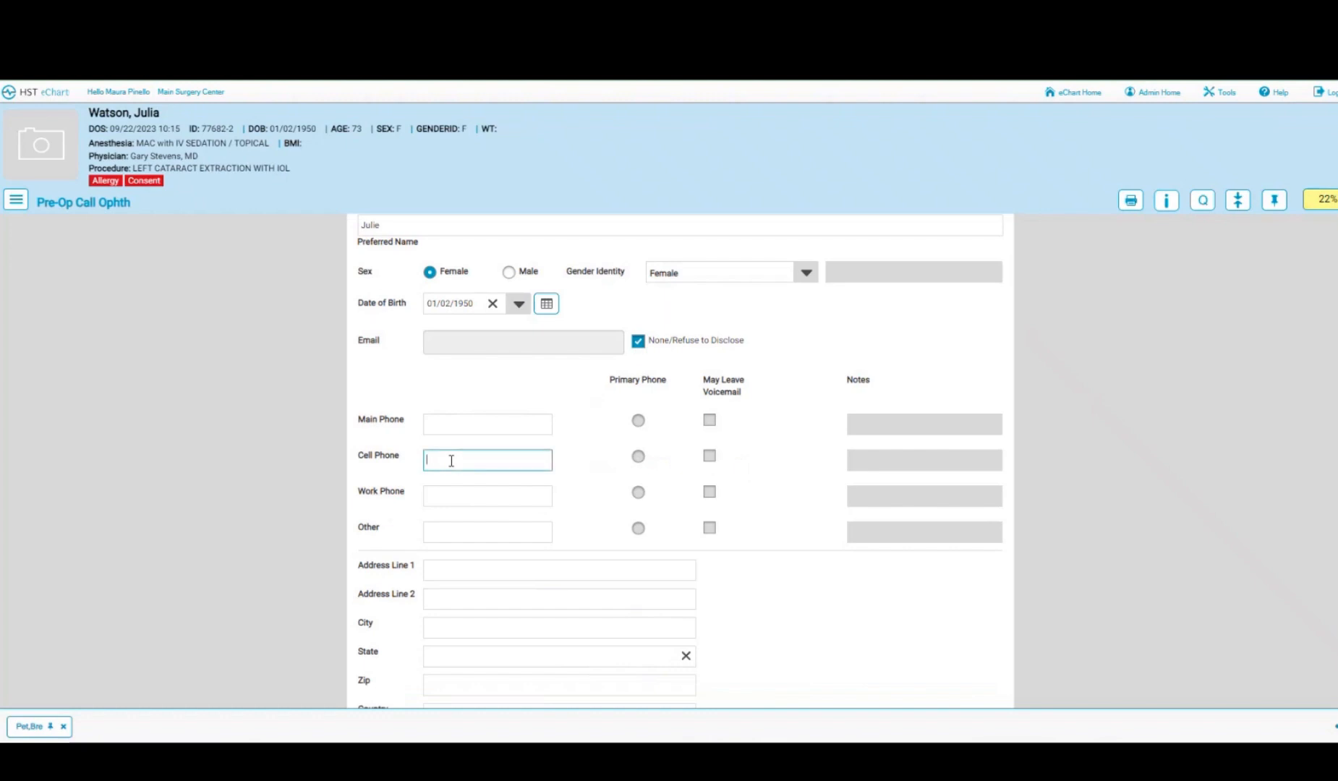
text(999888777)
click(605, 456)
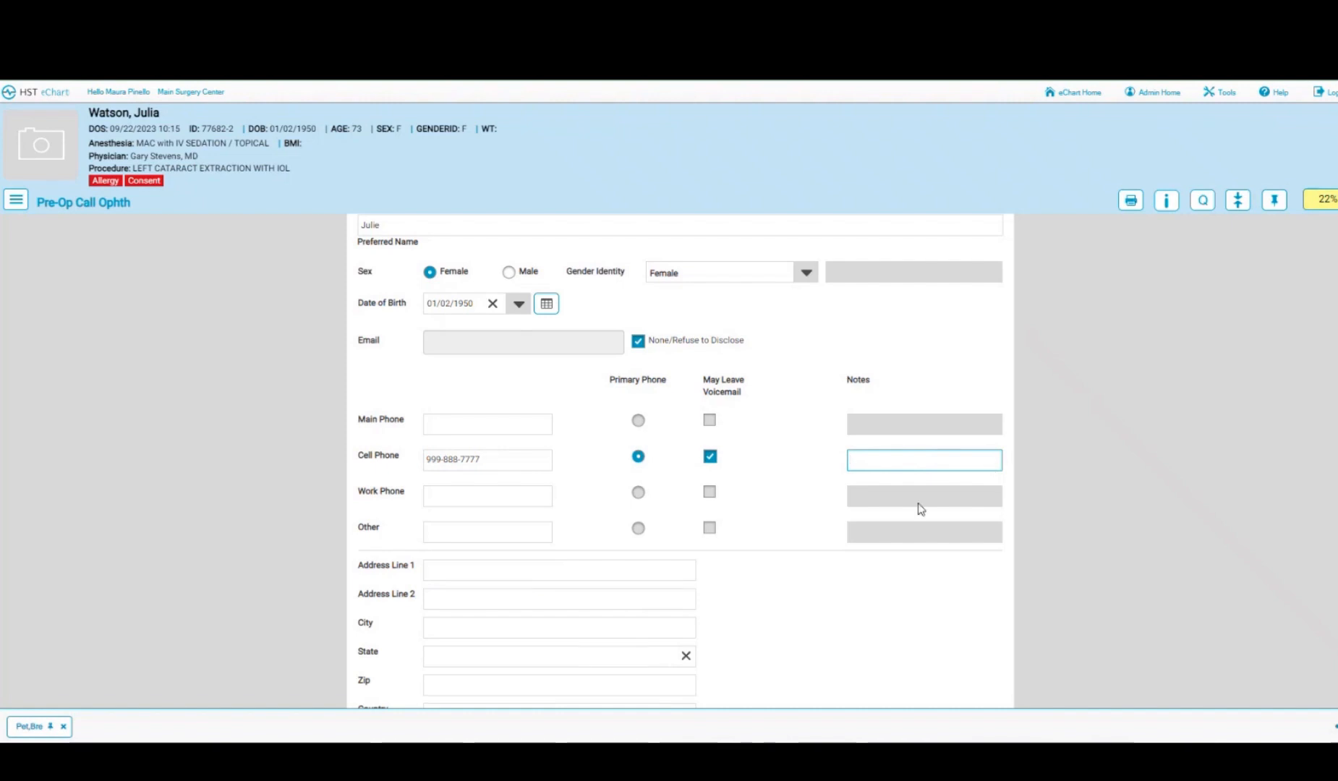
scroll(917, 510, down, 3)
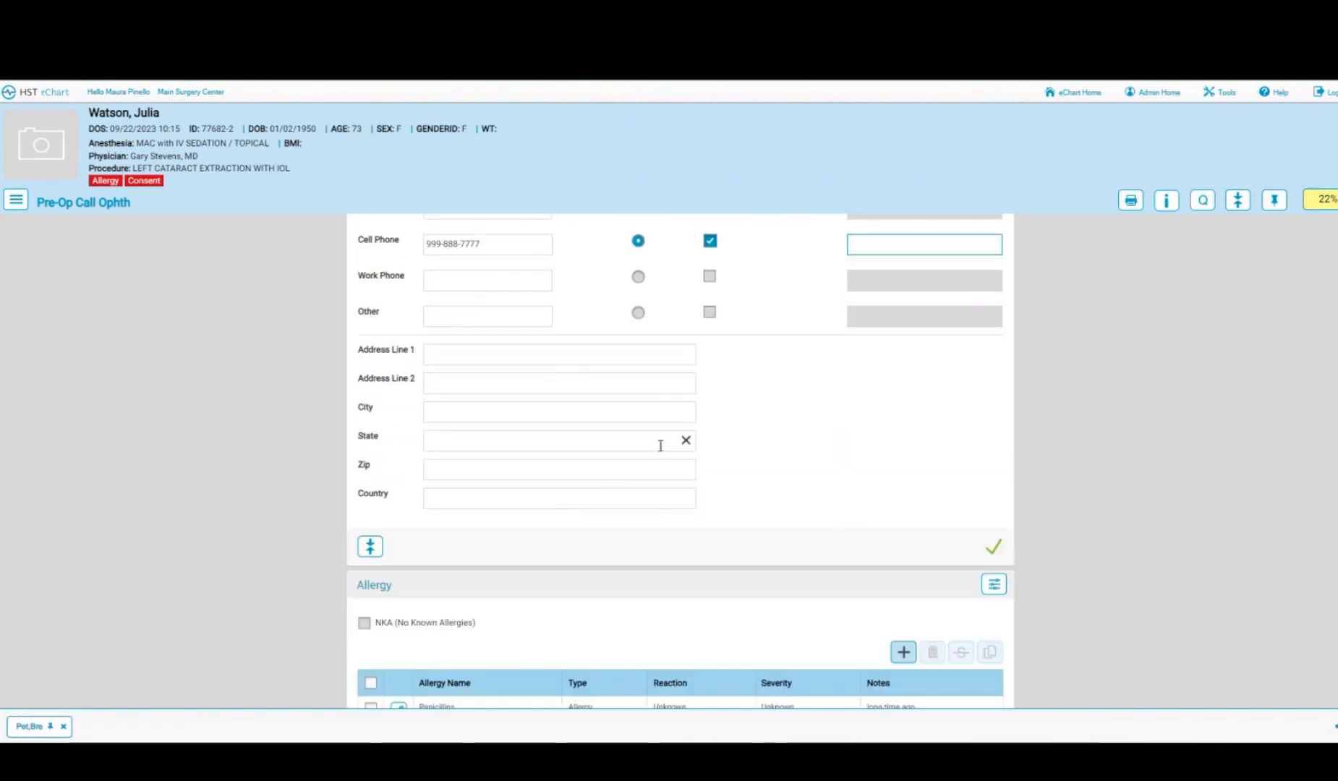
click(528, 355)
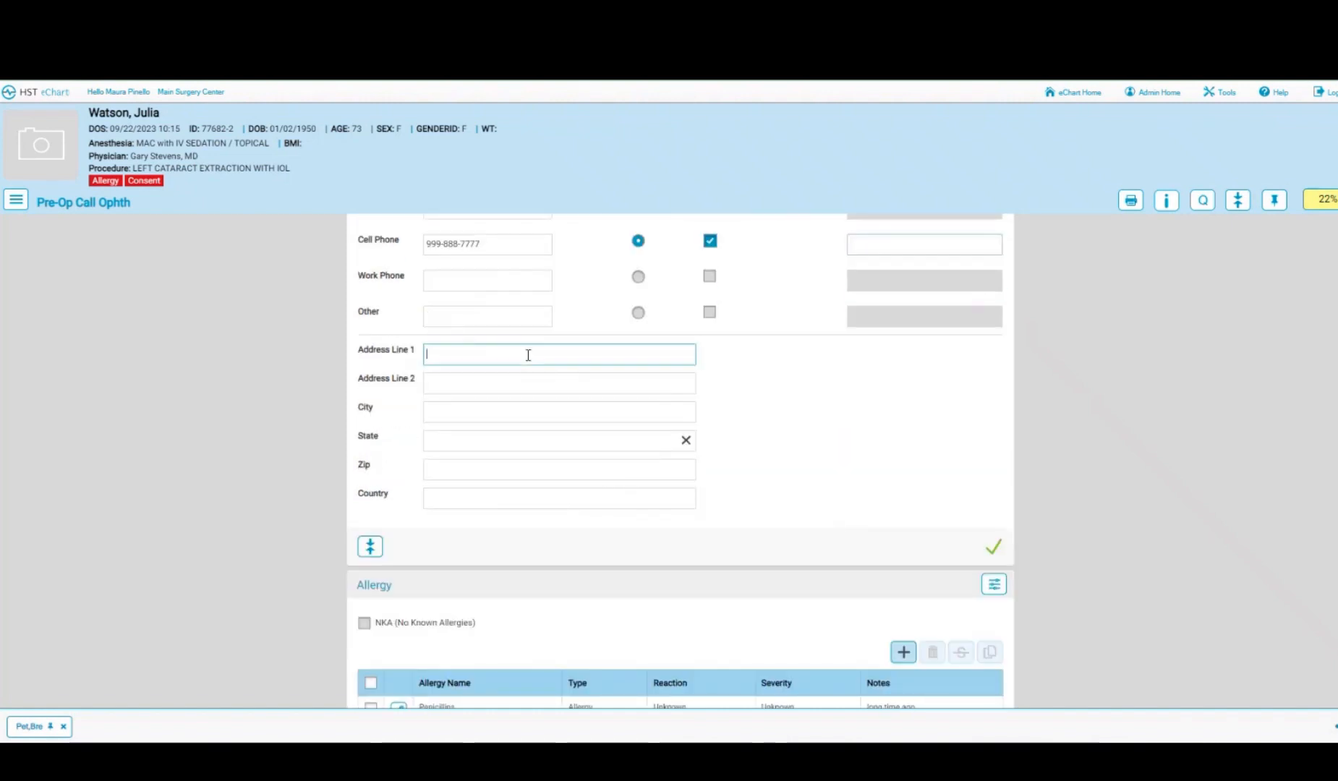
text(123 )
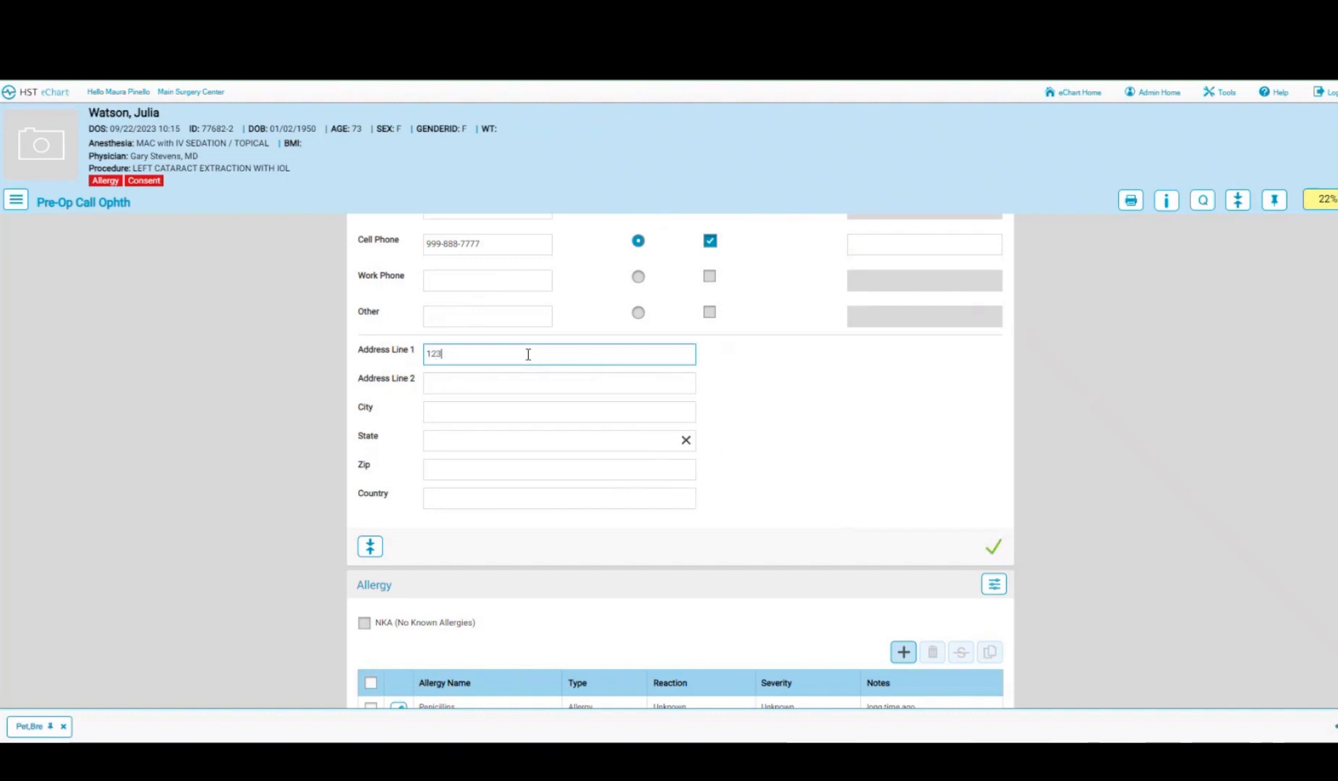
text(Maple Drive)
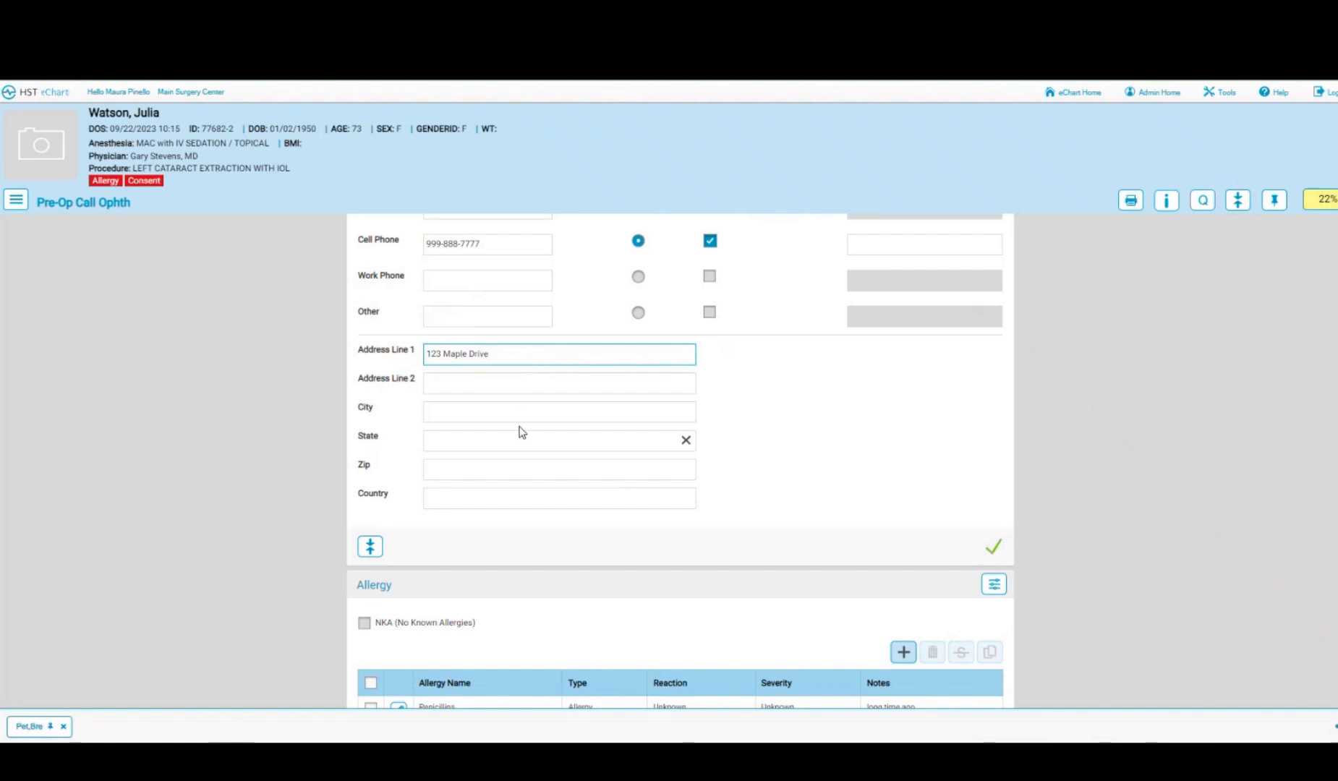
- Mark the Penicillin allergy list as reviewed
scroll(893, 465, down, 4)
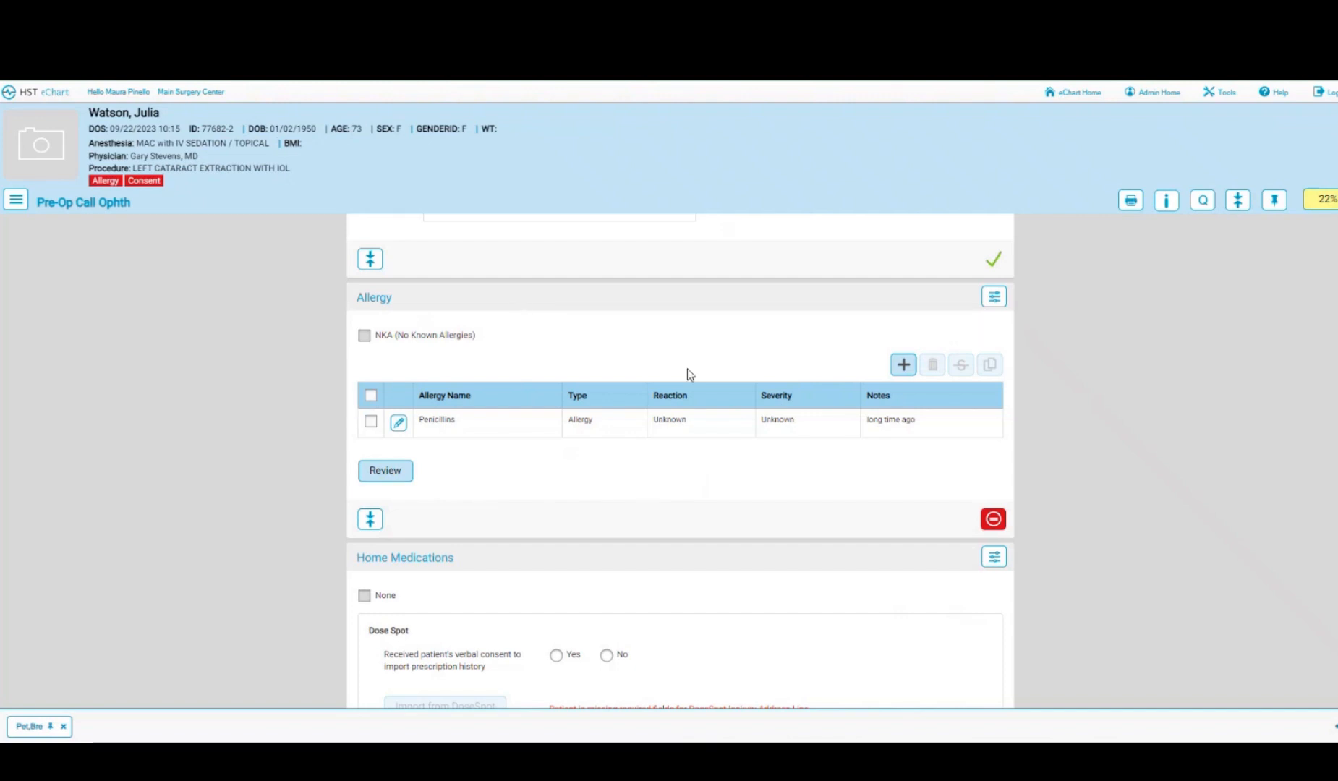
click(377, 474)
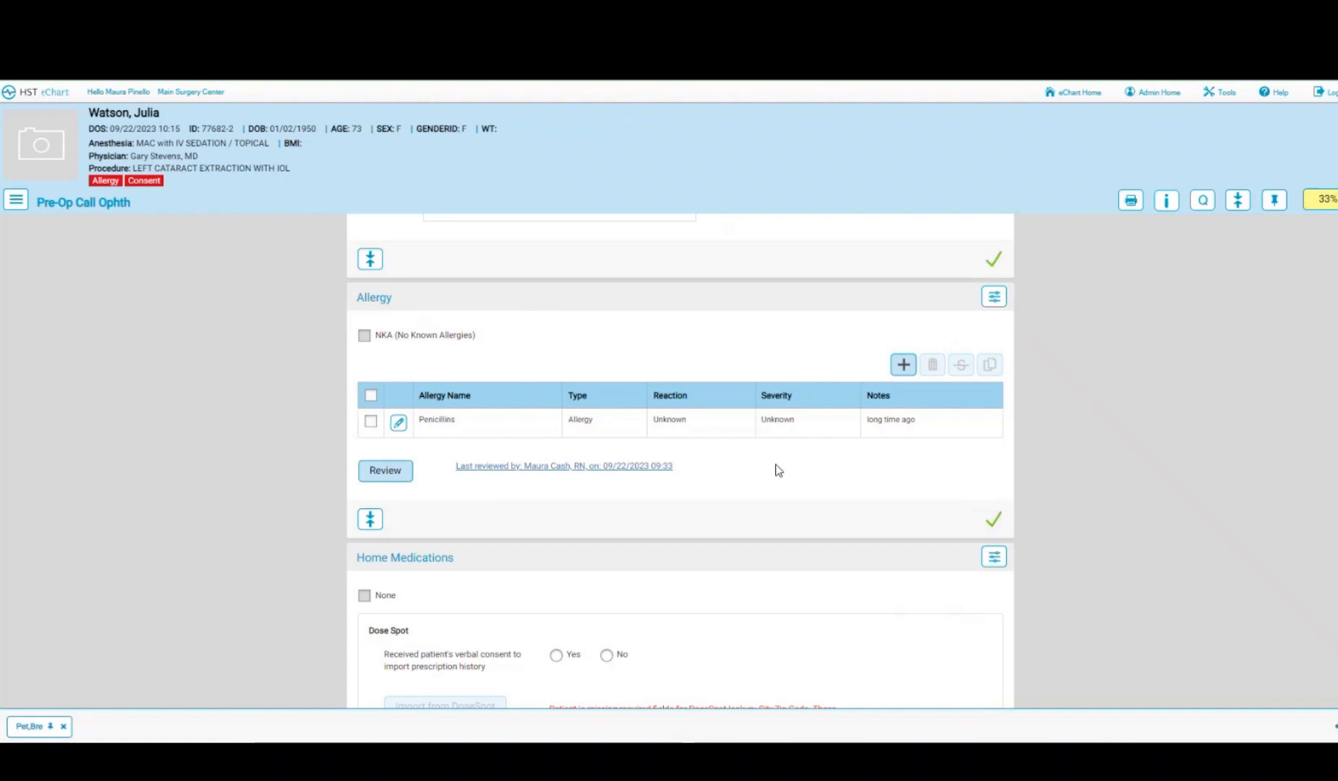
scroll(778, 471, down, 4)
- Select Yes for DoseSpot verbal consent to import prescription history
scroll(778, 471, down, 1)
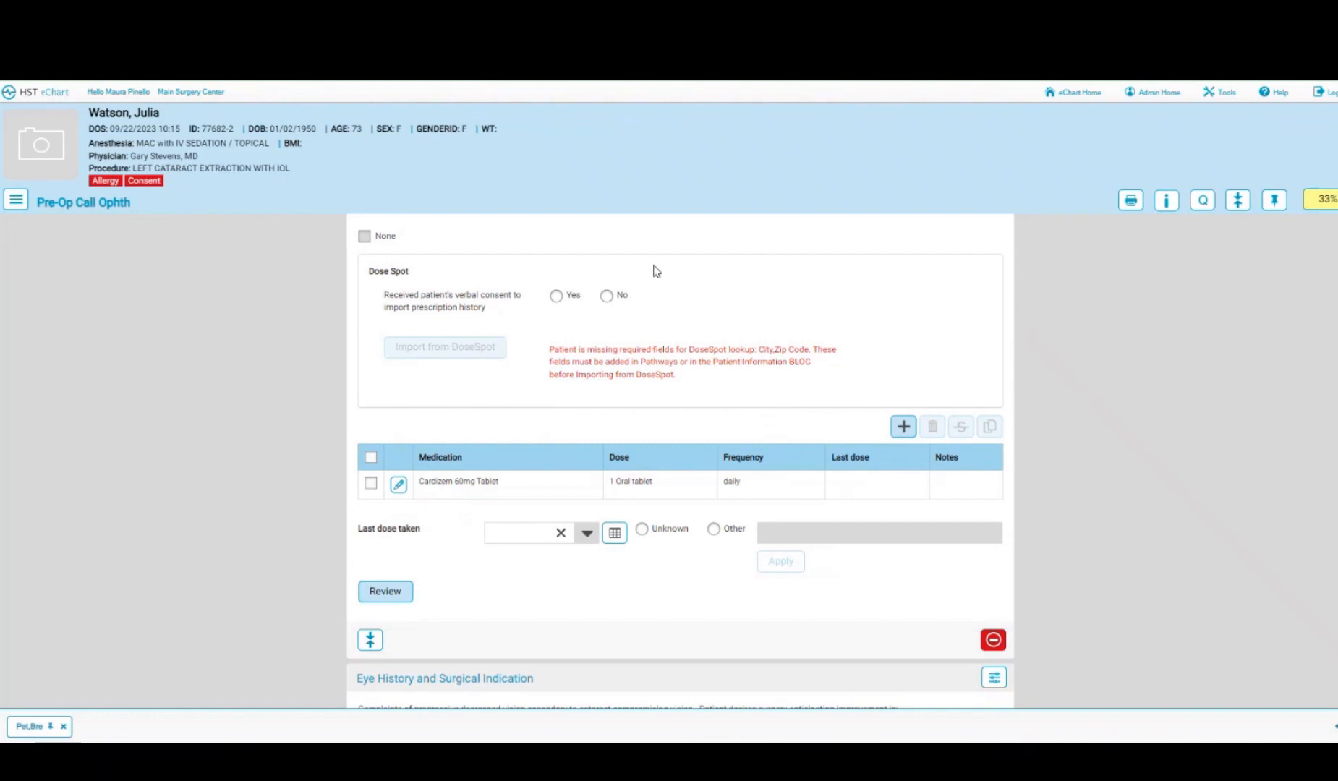
click(556, 297)
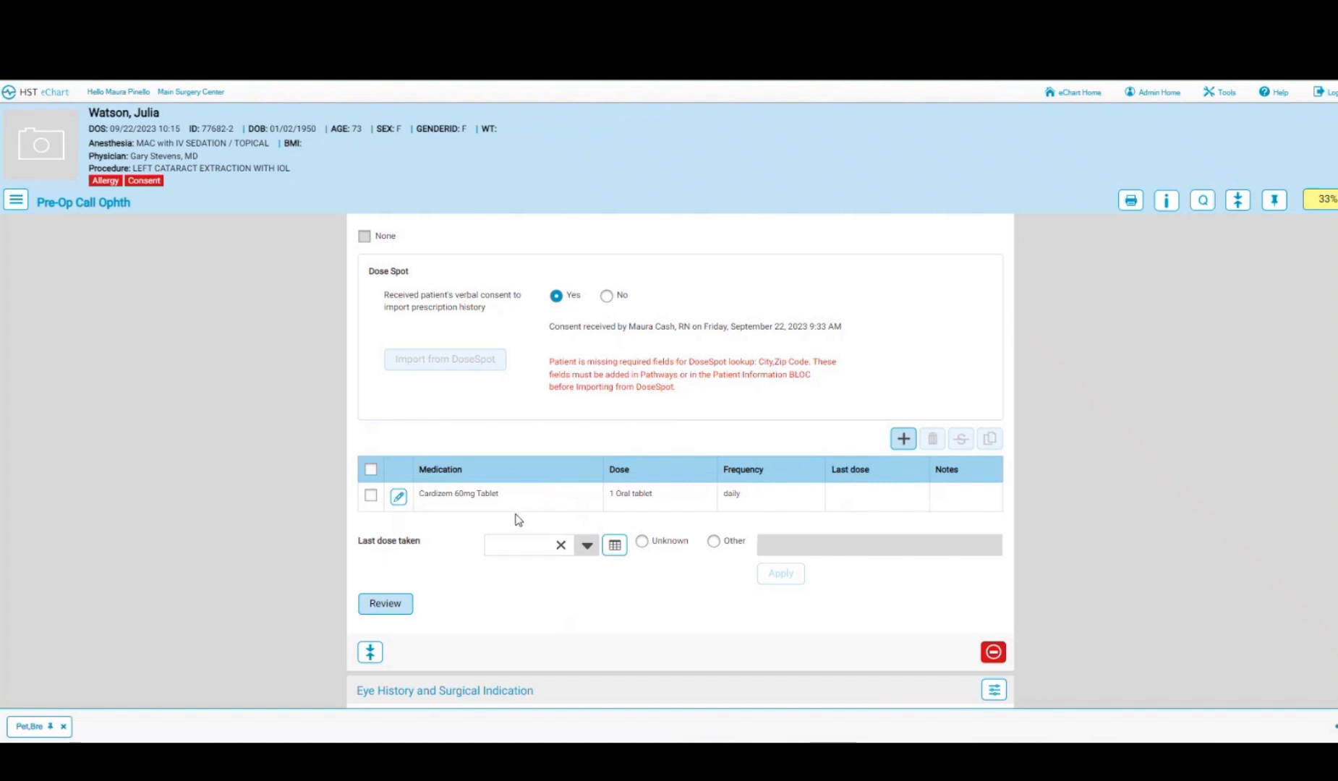
- Tick Distant vision as the hoped-for improvement under Eye History
scroll(518, 520, down, 5)
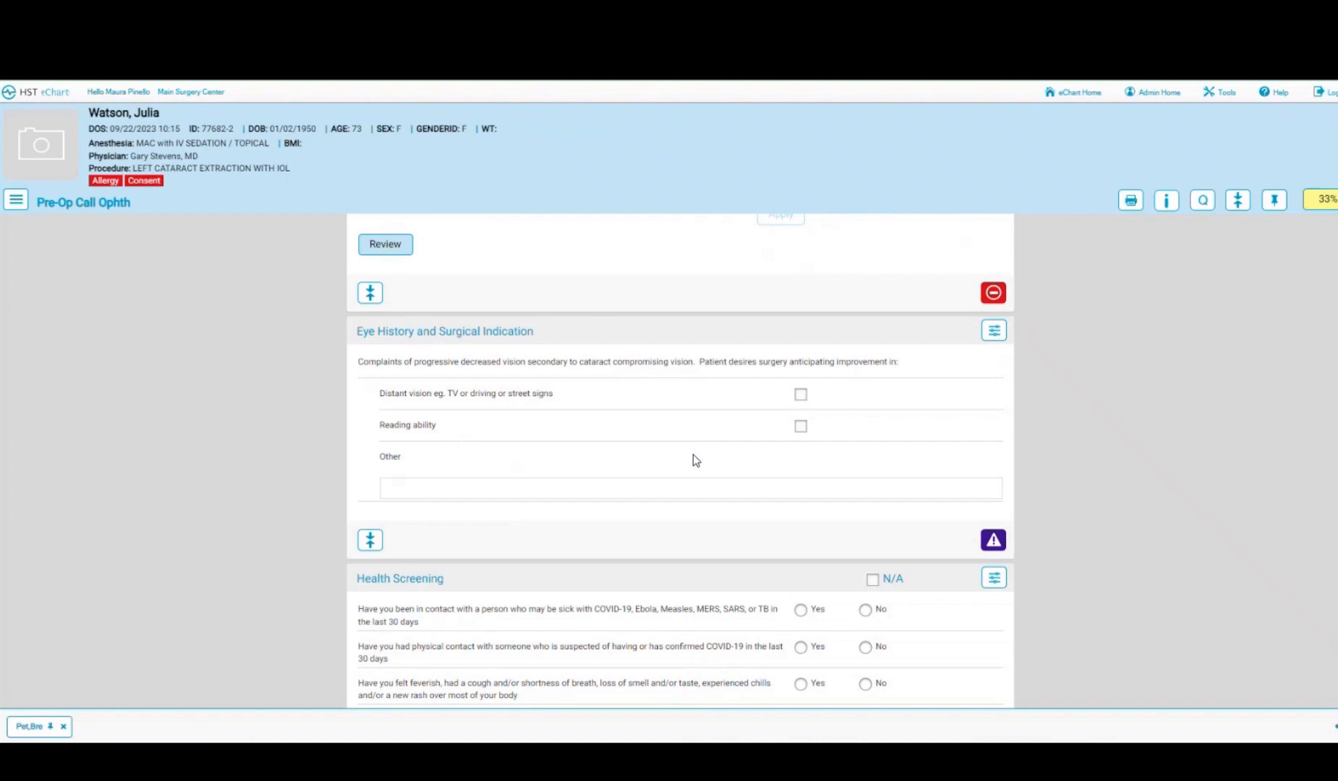
click(799, 395)
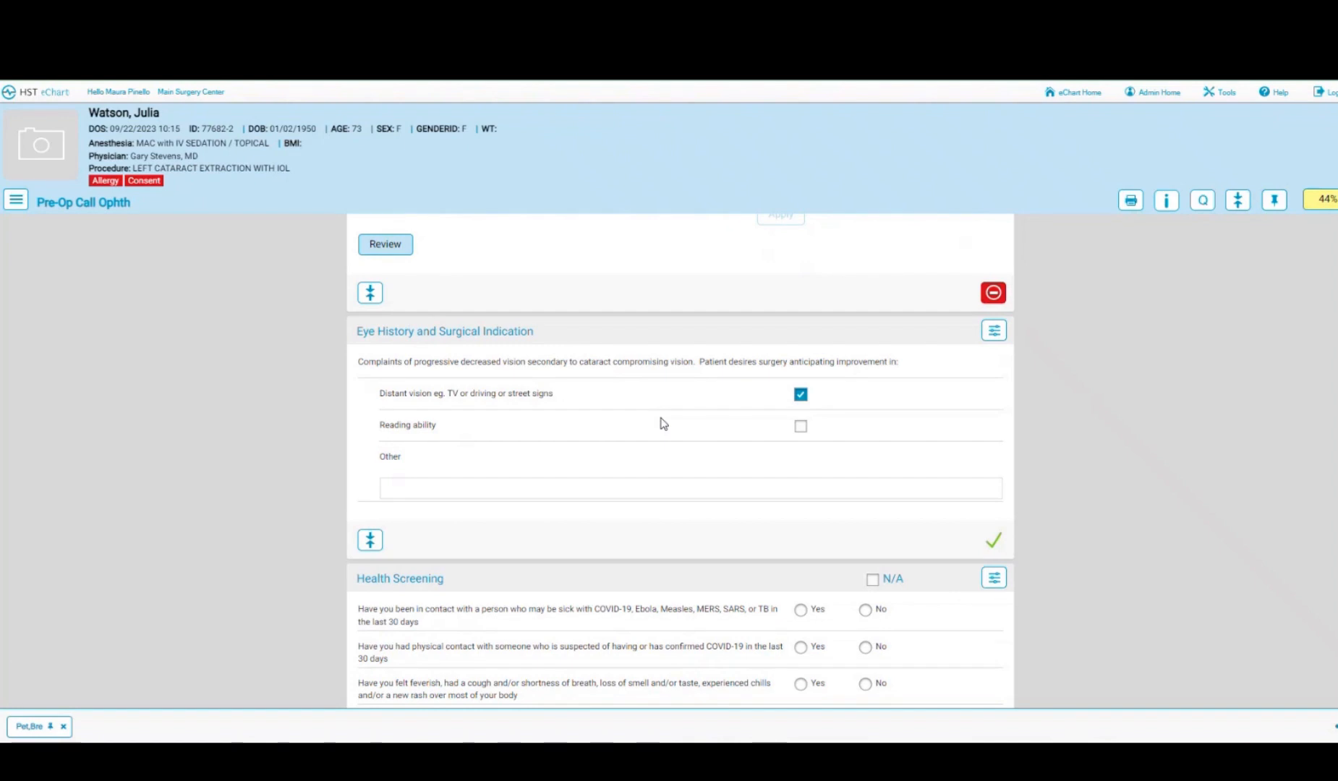
scroll(663, 423, down, 1)
- Answer No to sick contacts, COVID contacts, symptoms, COVID vaccine, COVID testing and flu vaccine
scroll(663, 423, down, 3)
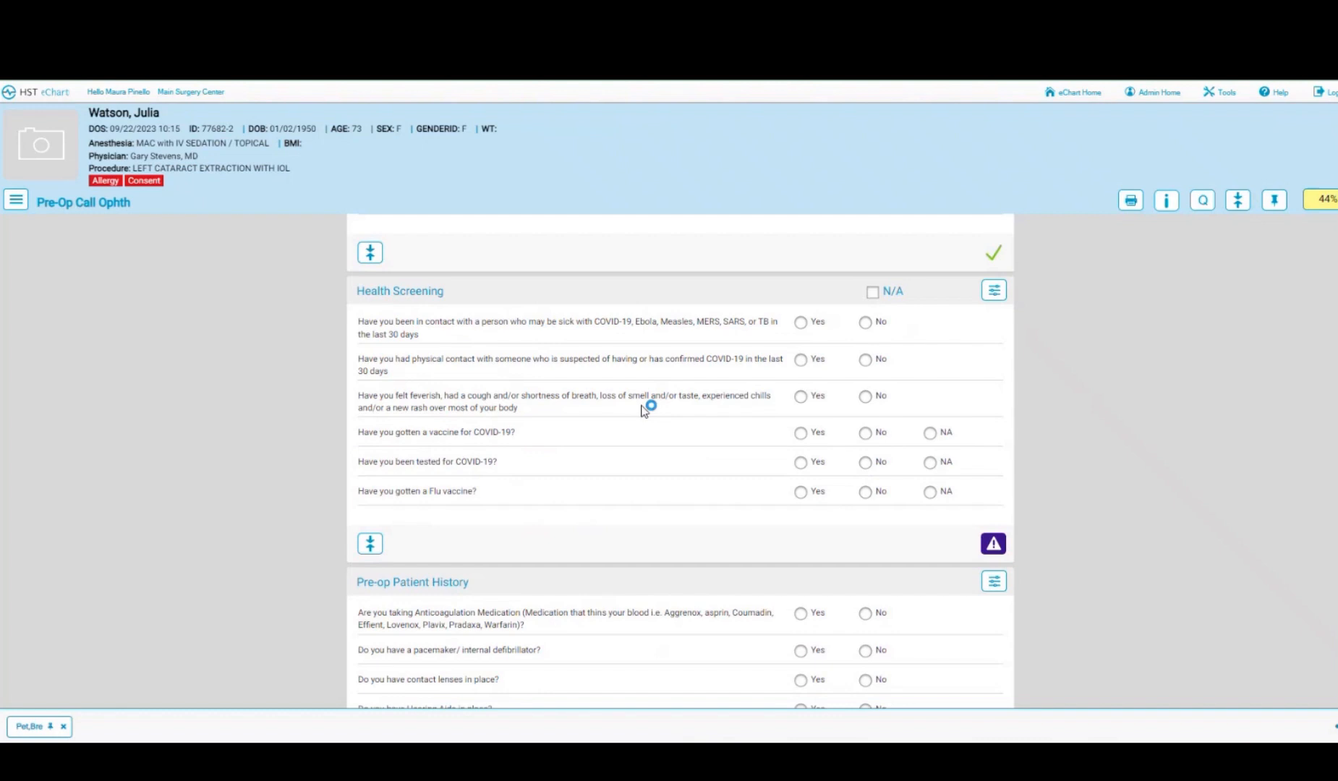
click(865, 323)
click(866, 359)
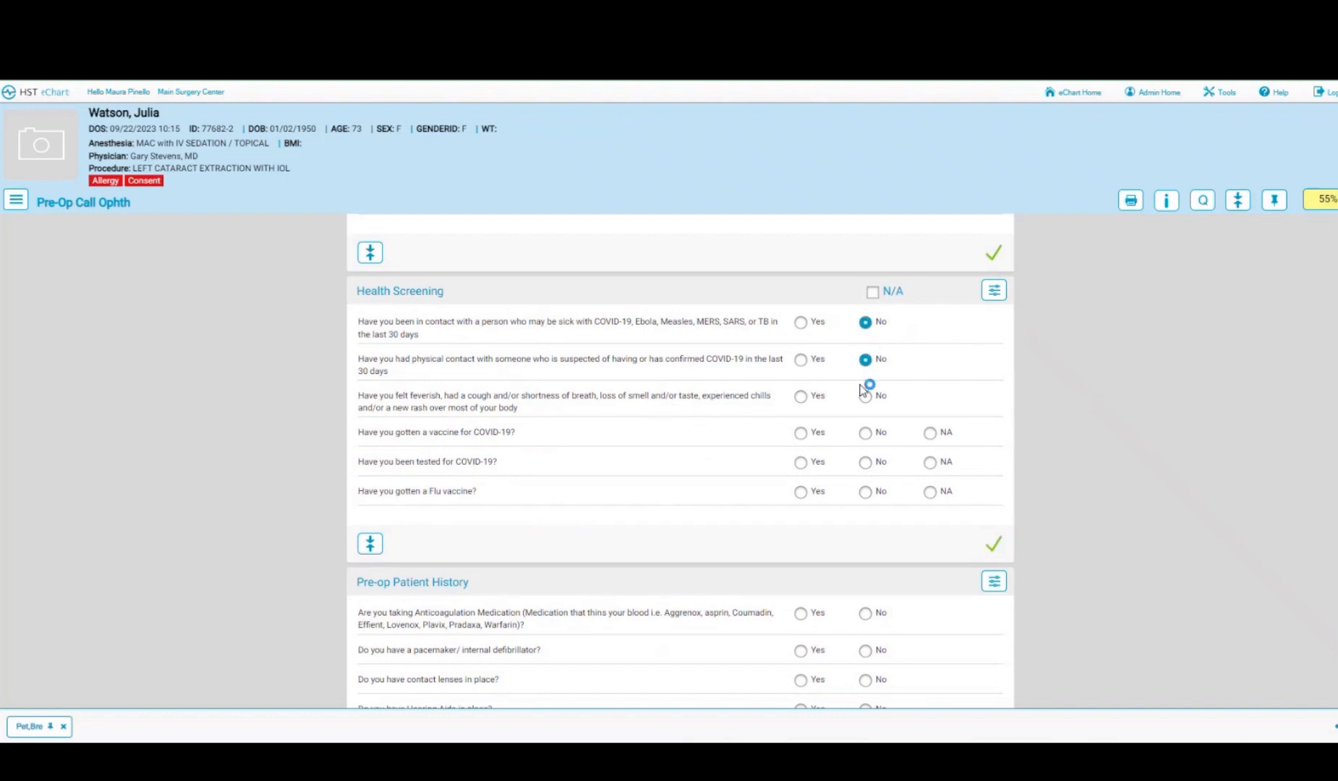
click(865, 397)
click(865, 434)
click(866, 463)
click(866, 500)
- Answer No to anticoagulants, pacemaker, contact lenses, hearing aids, metal implants, GERD and beta blockers
scroll(657, 485, down, 4)
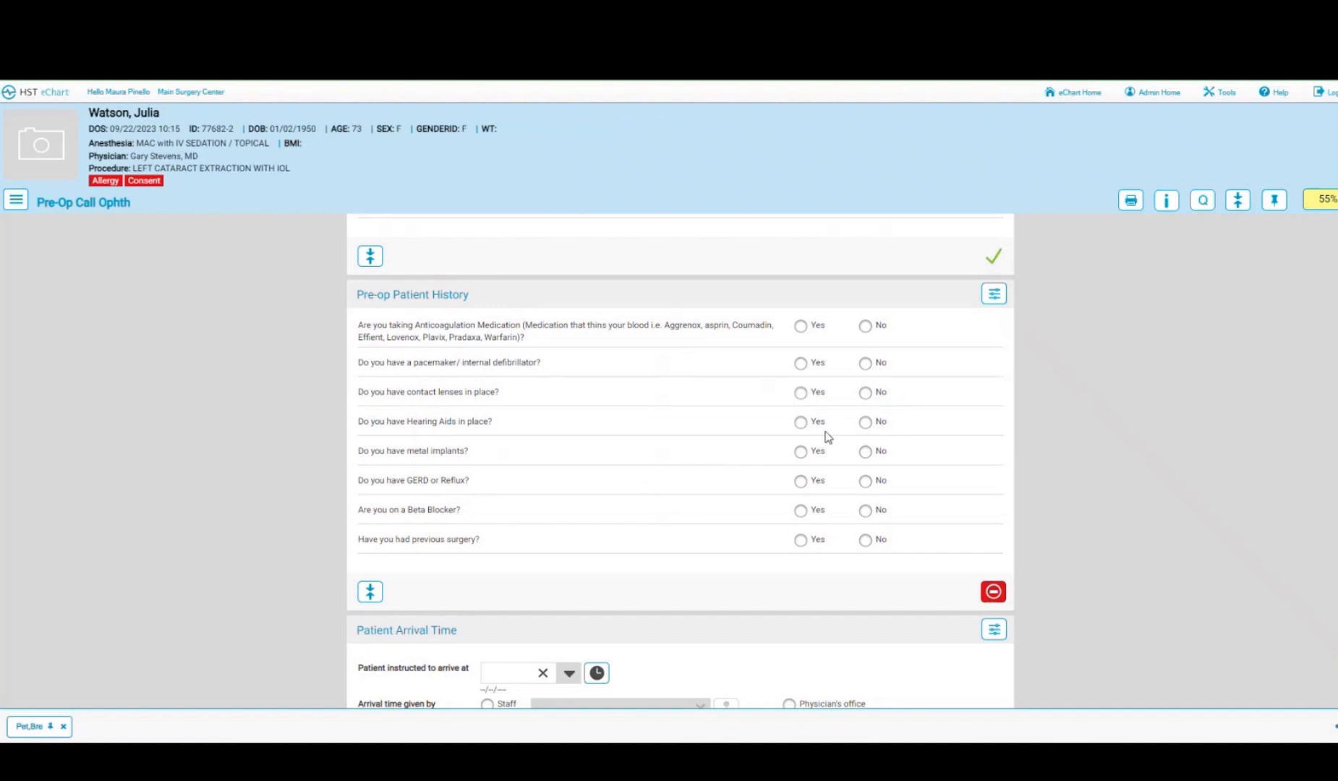
click(866, 327)
click(865, 364)
click(865, 394)
click(800, 426)
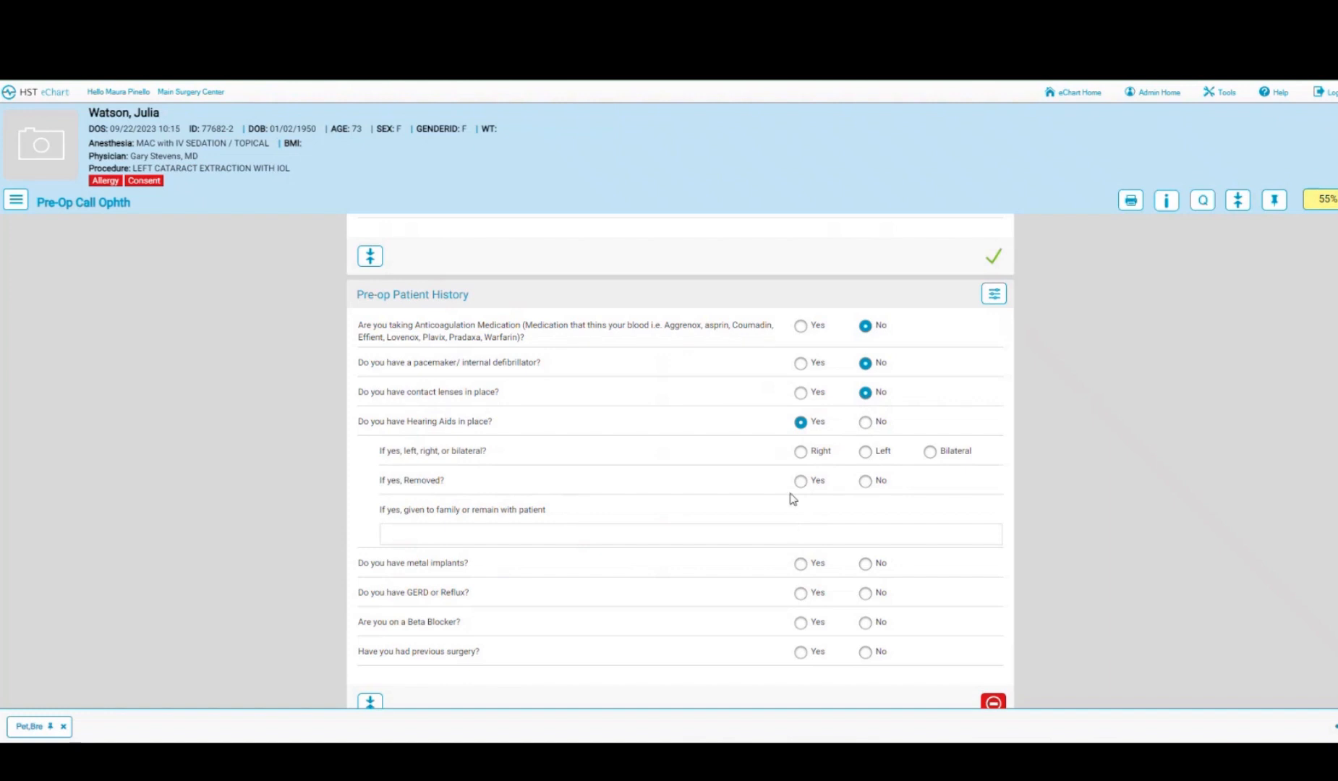
click(865, 422)
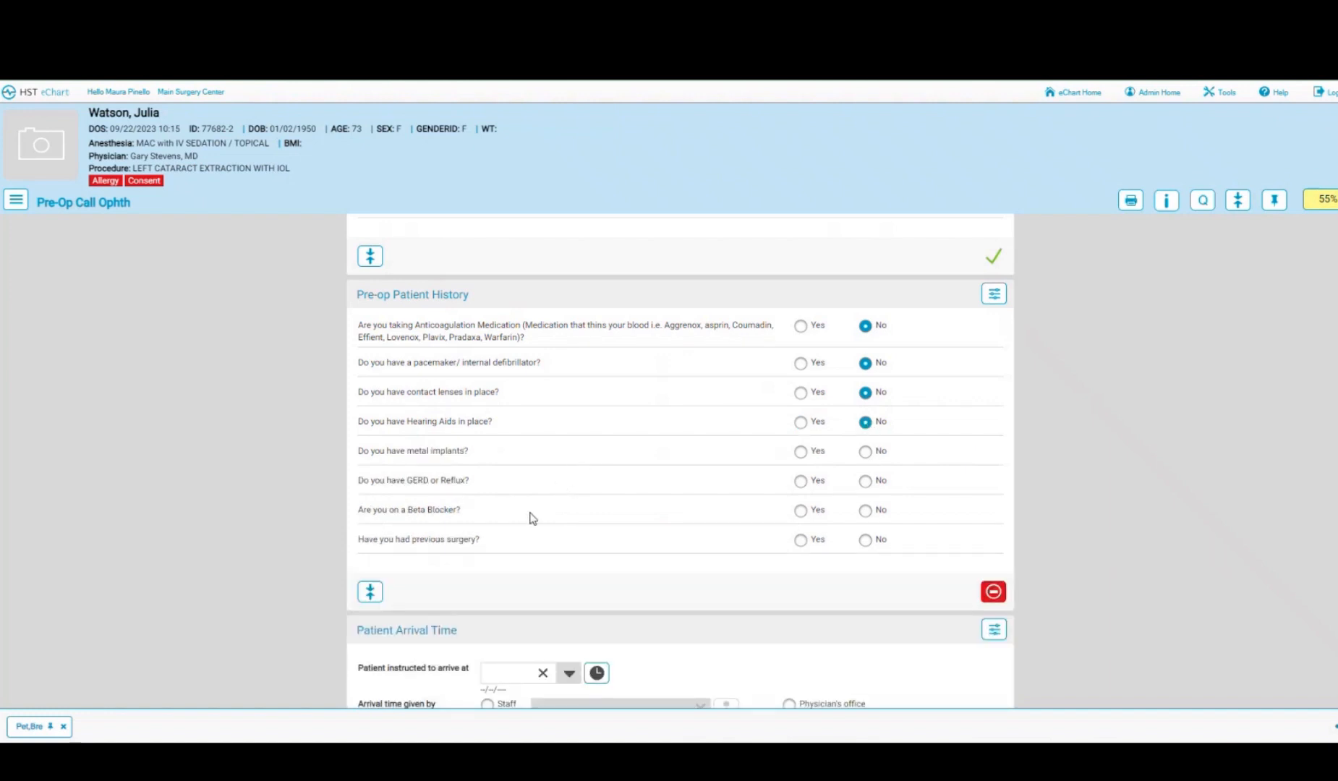
click(866, 452)
click(866, 482)
click(866, 511)
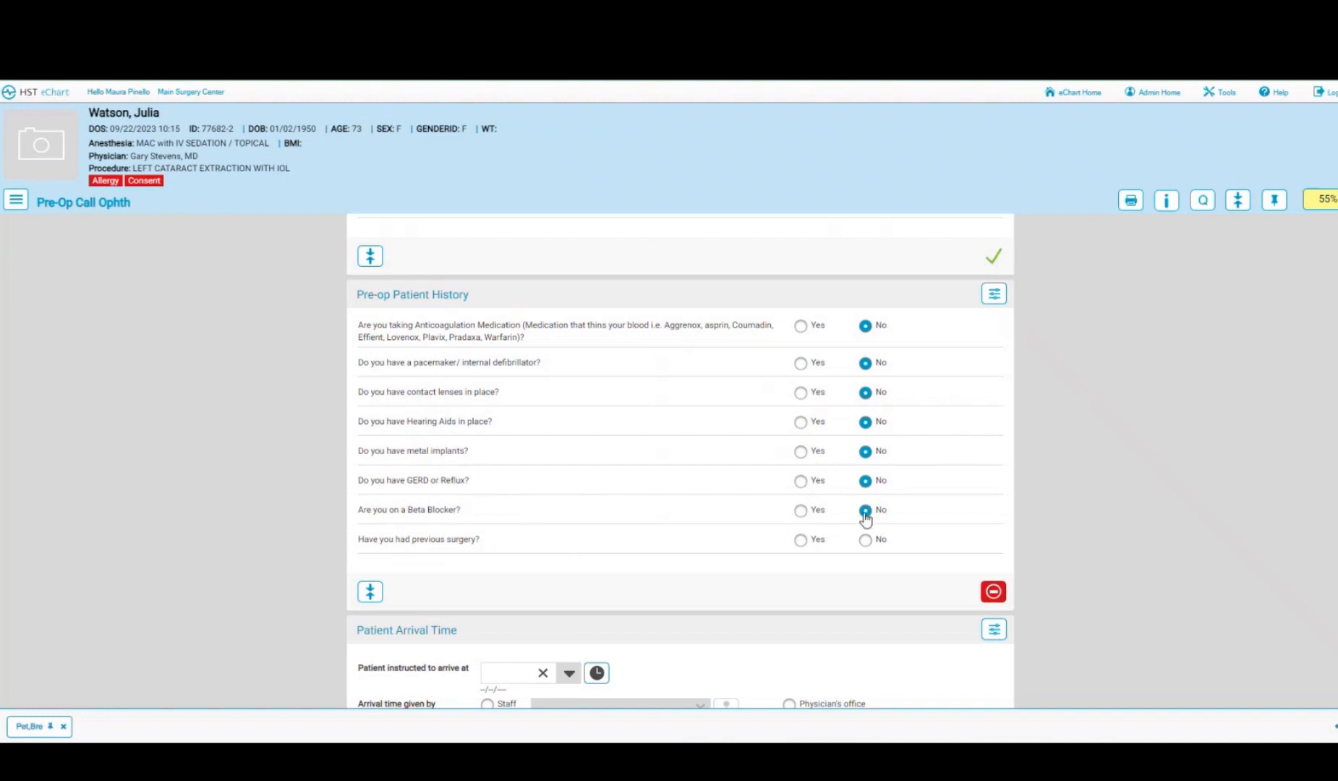
- Answer Yes to previous surgery and enter 'rotator cuff 2016' as the surgery
click(801, 541)
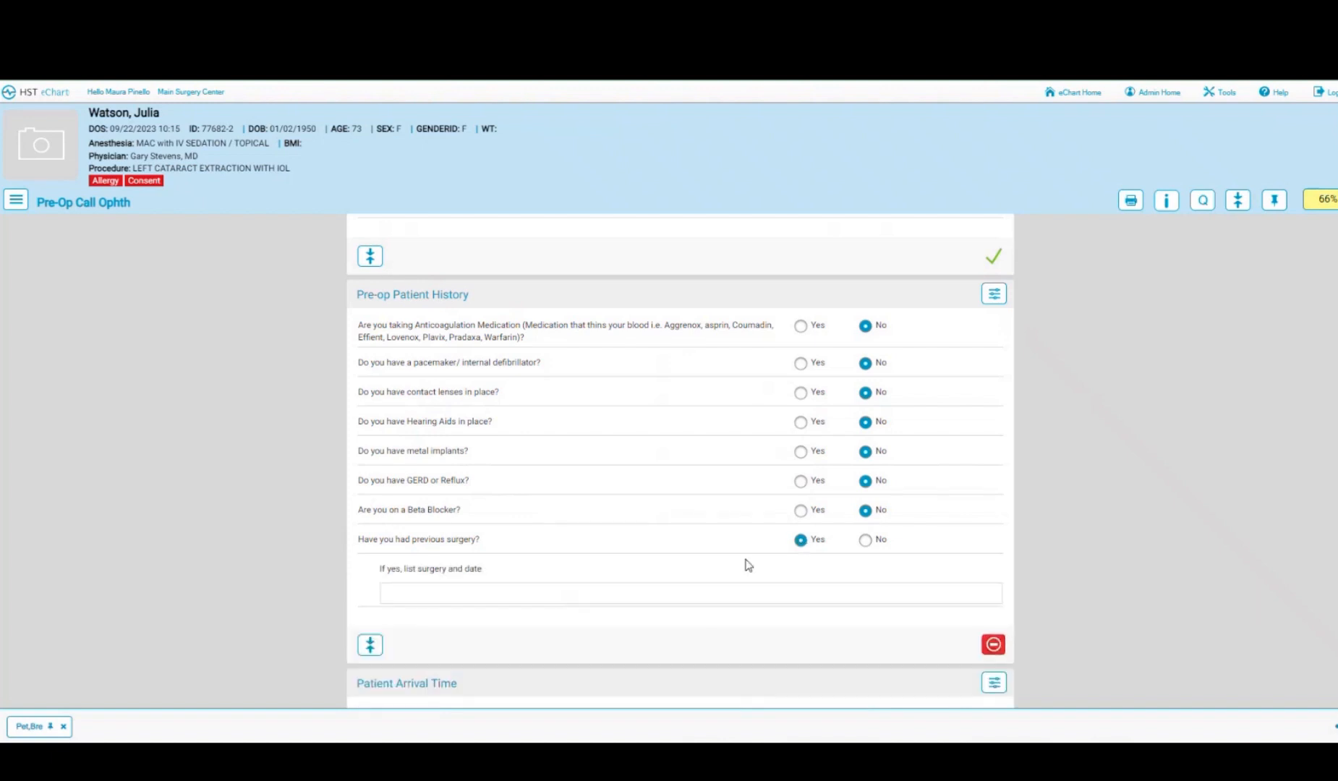
click(598, 593)
text(rotator cuff)
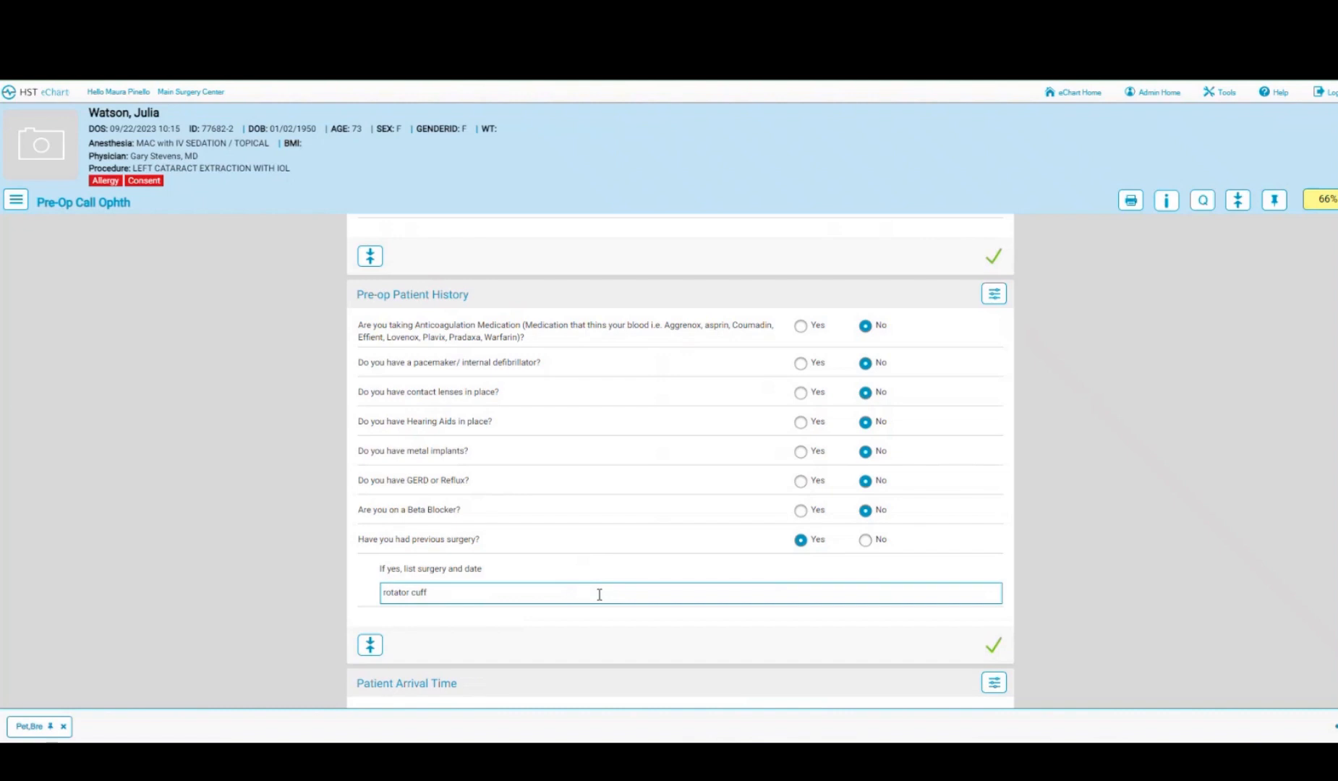
text(2016)
click(608, 627)
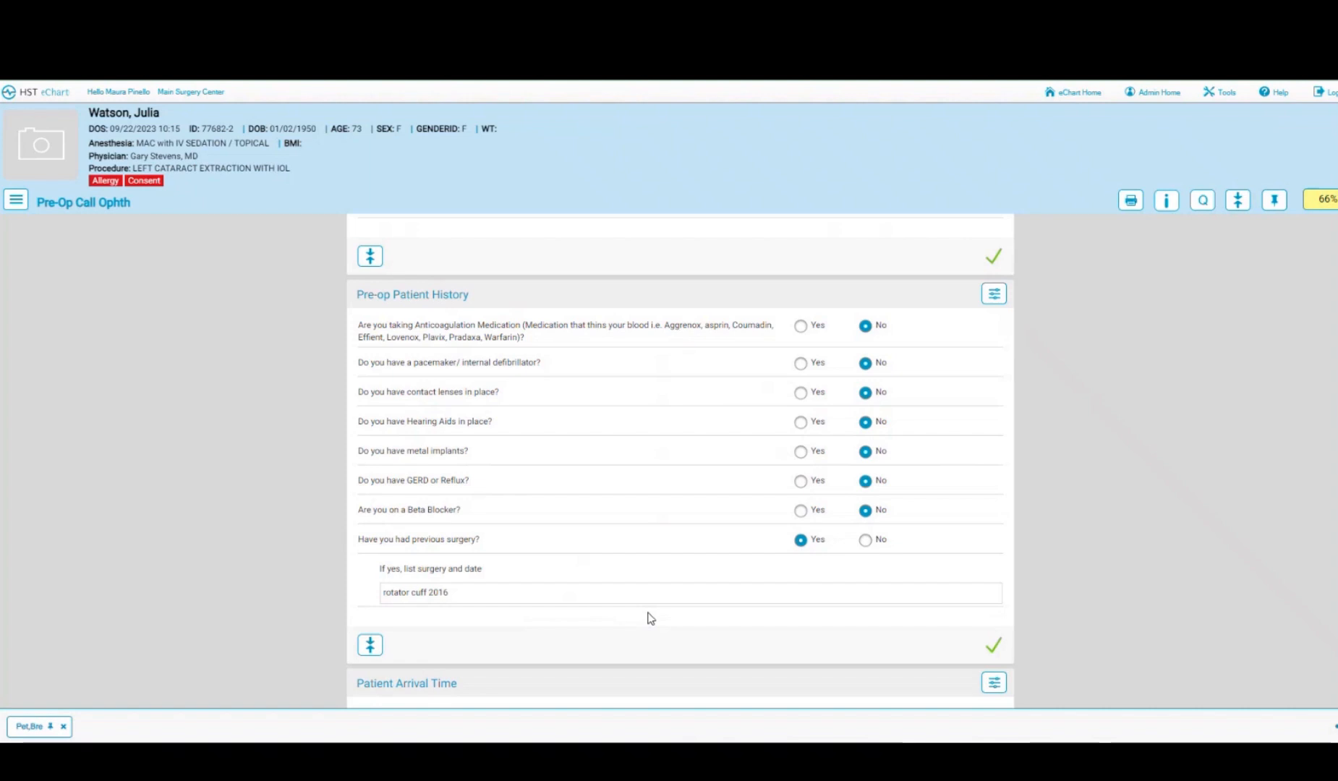
scroll(650, 619, down, 5)
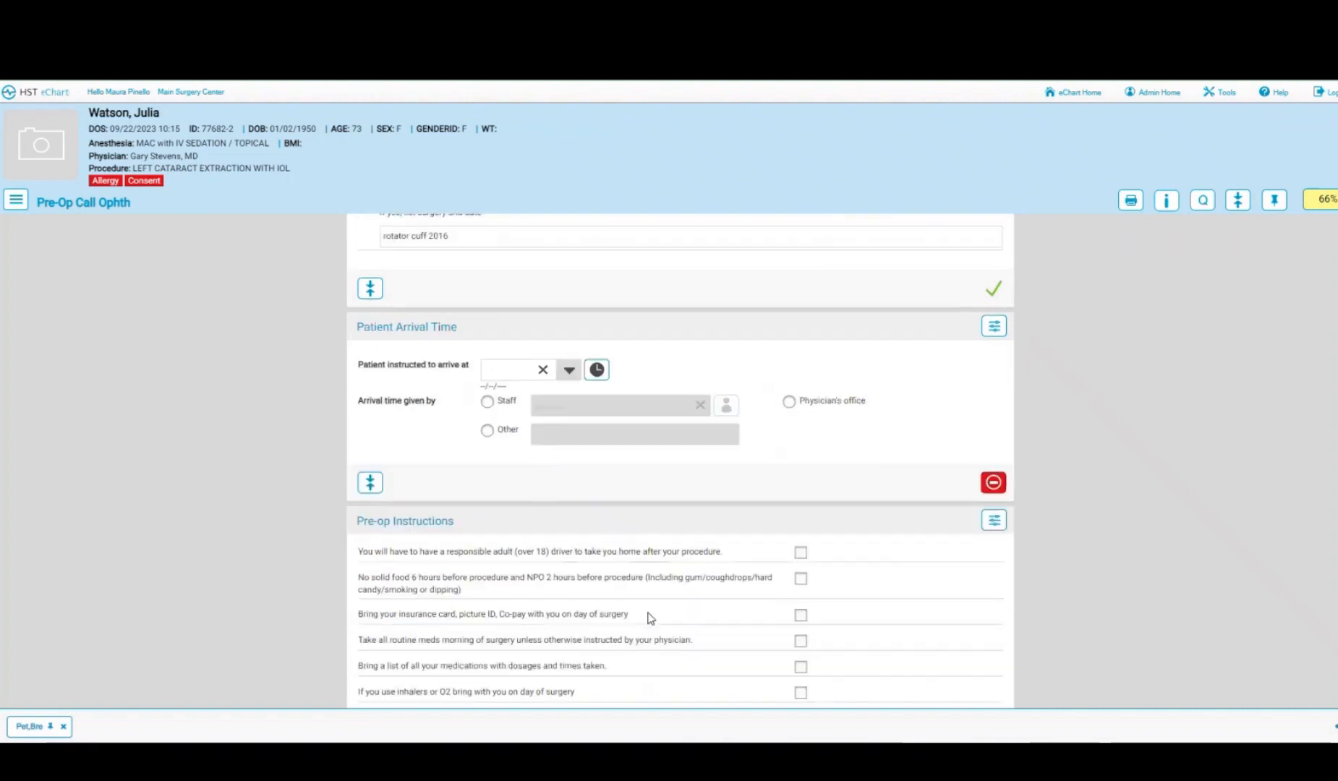
- Set the arrival time to 0800, noting that staff gave it
click(515, 368)
text(0)
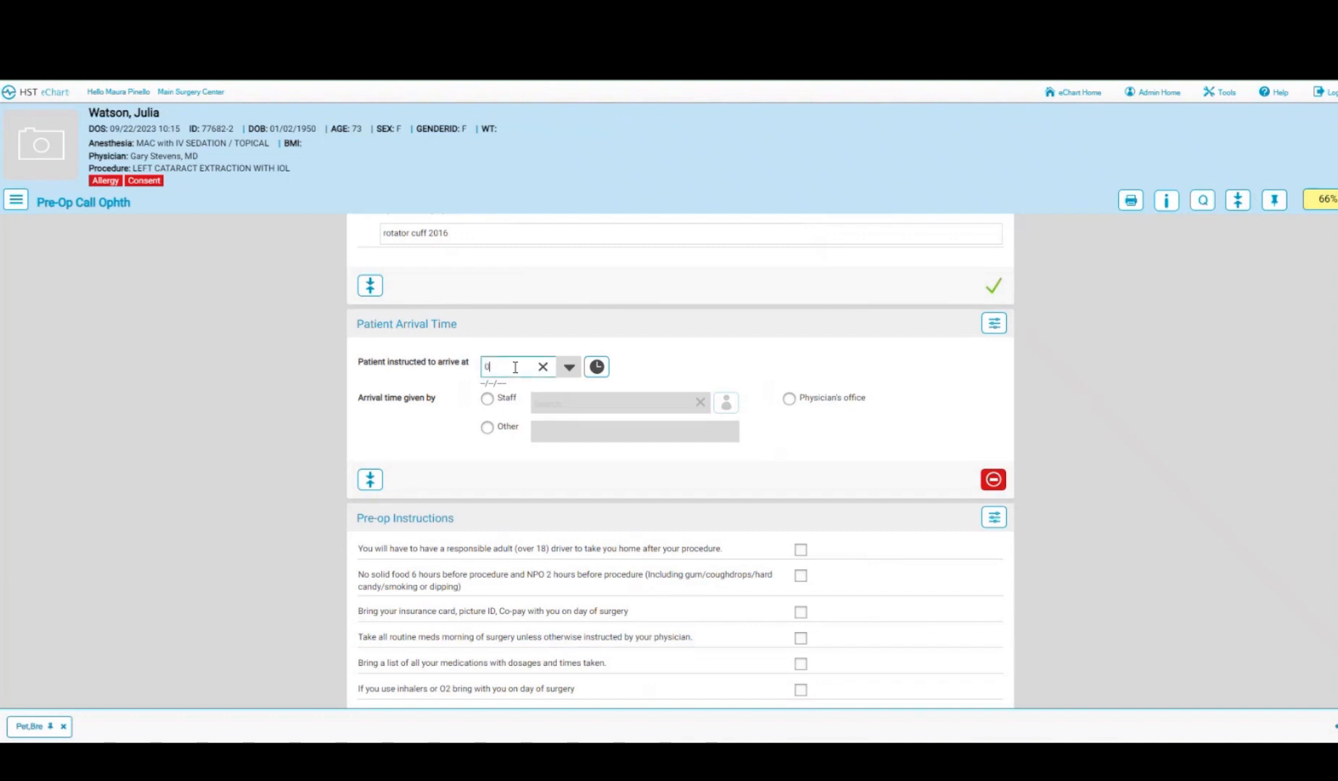
text(800)
click(487, 400)
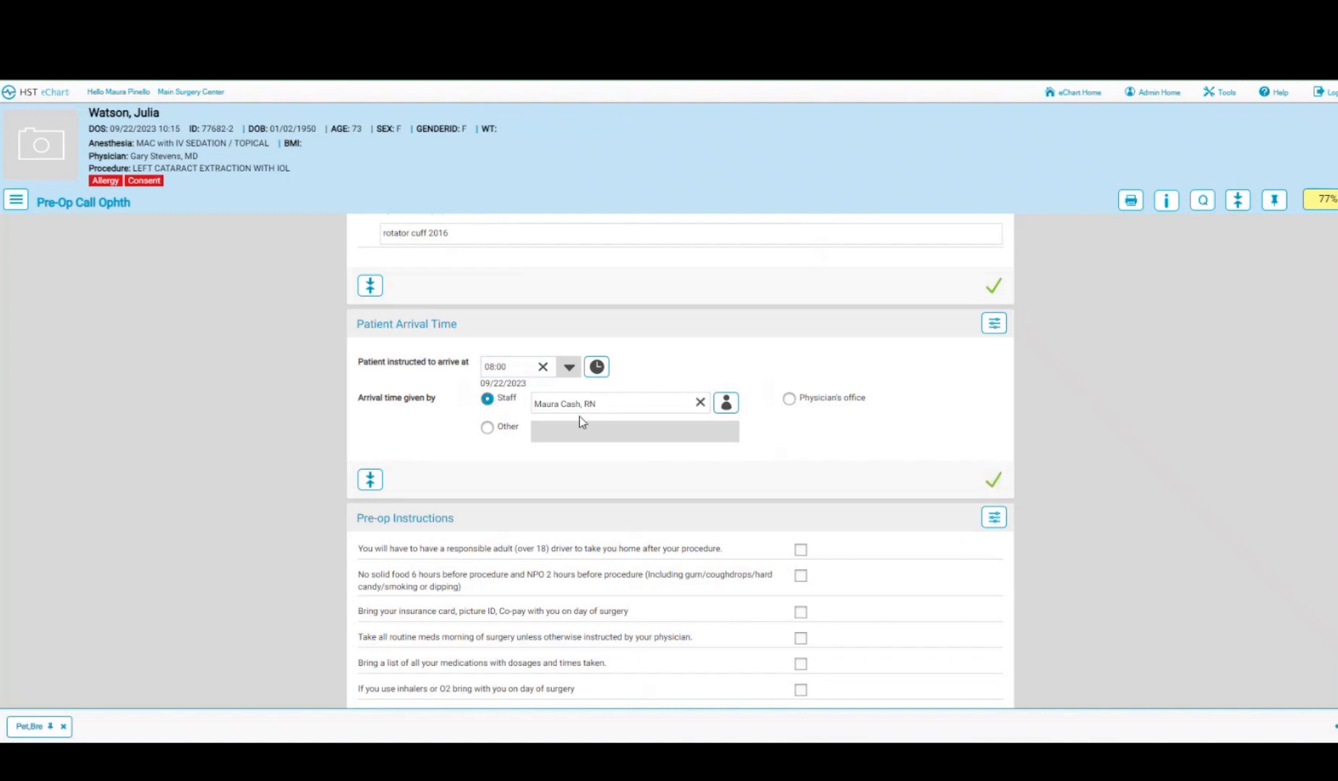
- Check all nine Pre-op Instructions, from the responsible adult driver to the family discharge instruction
scroll(700, 470, down, 3)
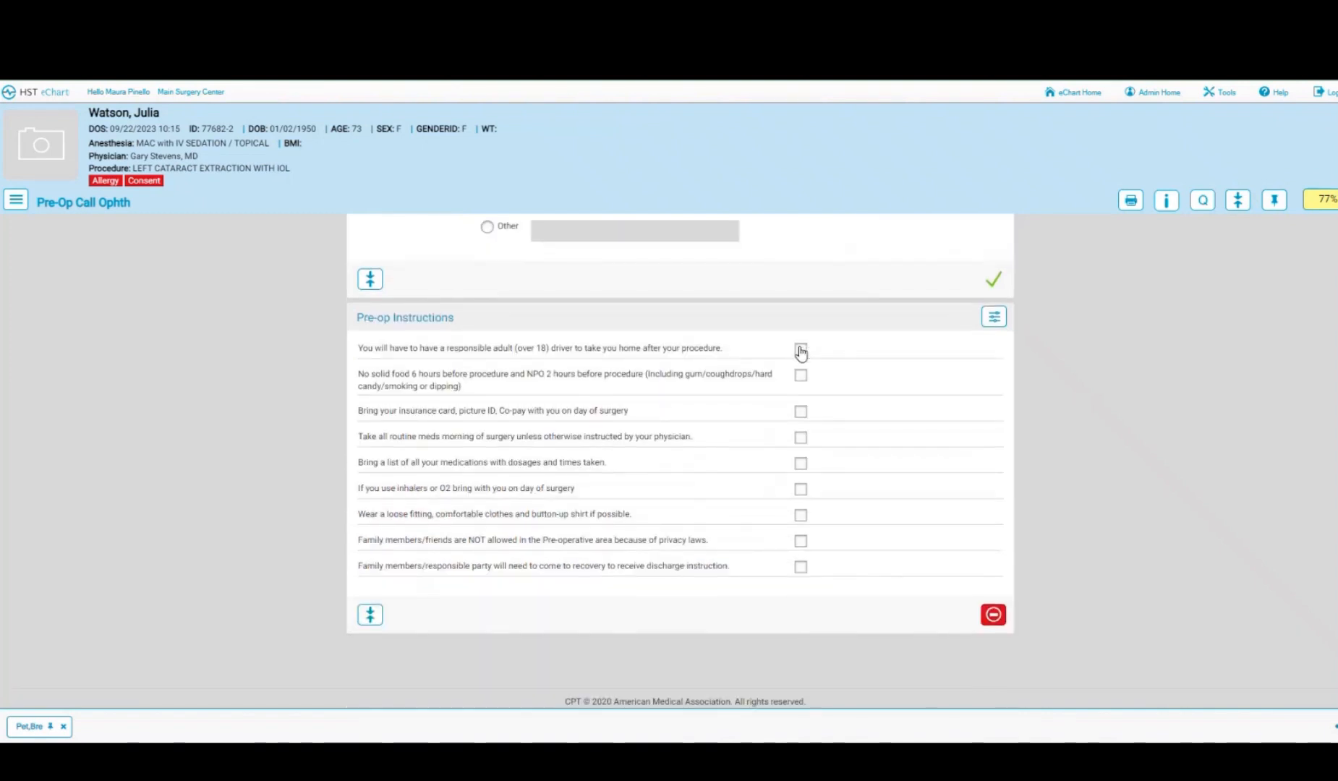
click(801, 350)
click(801, 376)
click(801, 411)
click(801, 438)
click(801, 464)
click(801, 489)
click(800, 515)
click(801, 541)
click(801, 567)
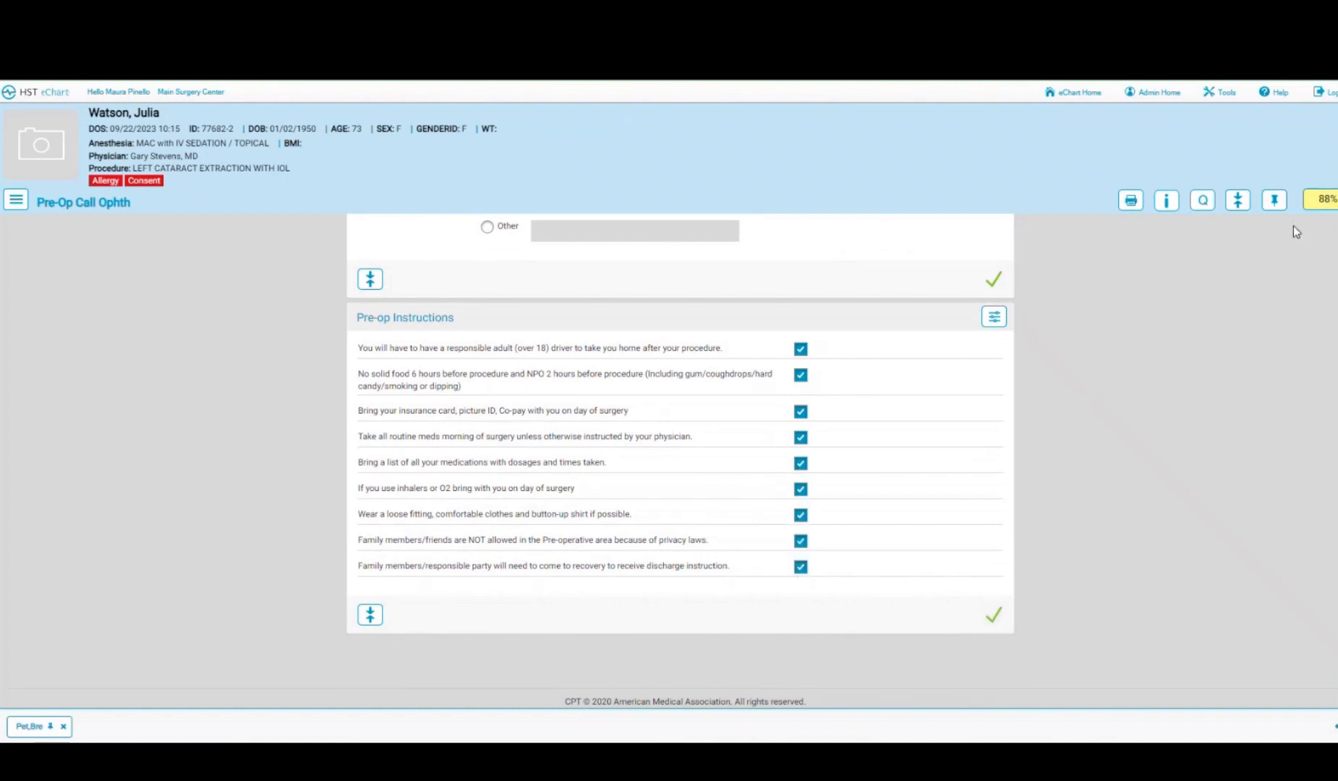
- Mark the Home Medications list as reviewed to reach 100%, then switch to the Registration chart
click(1324, 205)
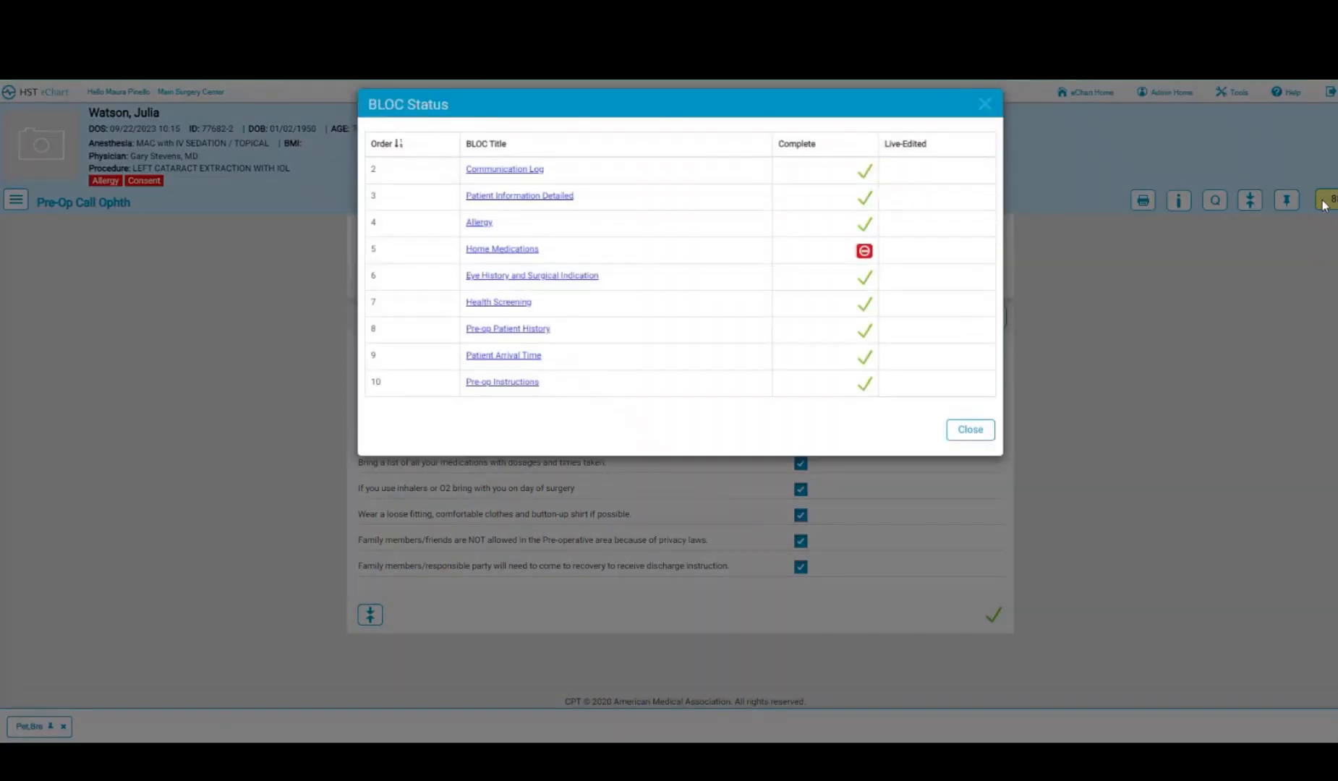
click(502, 251)
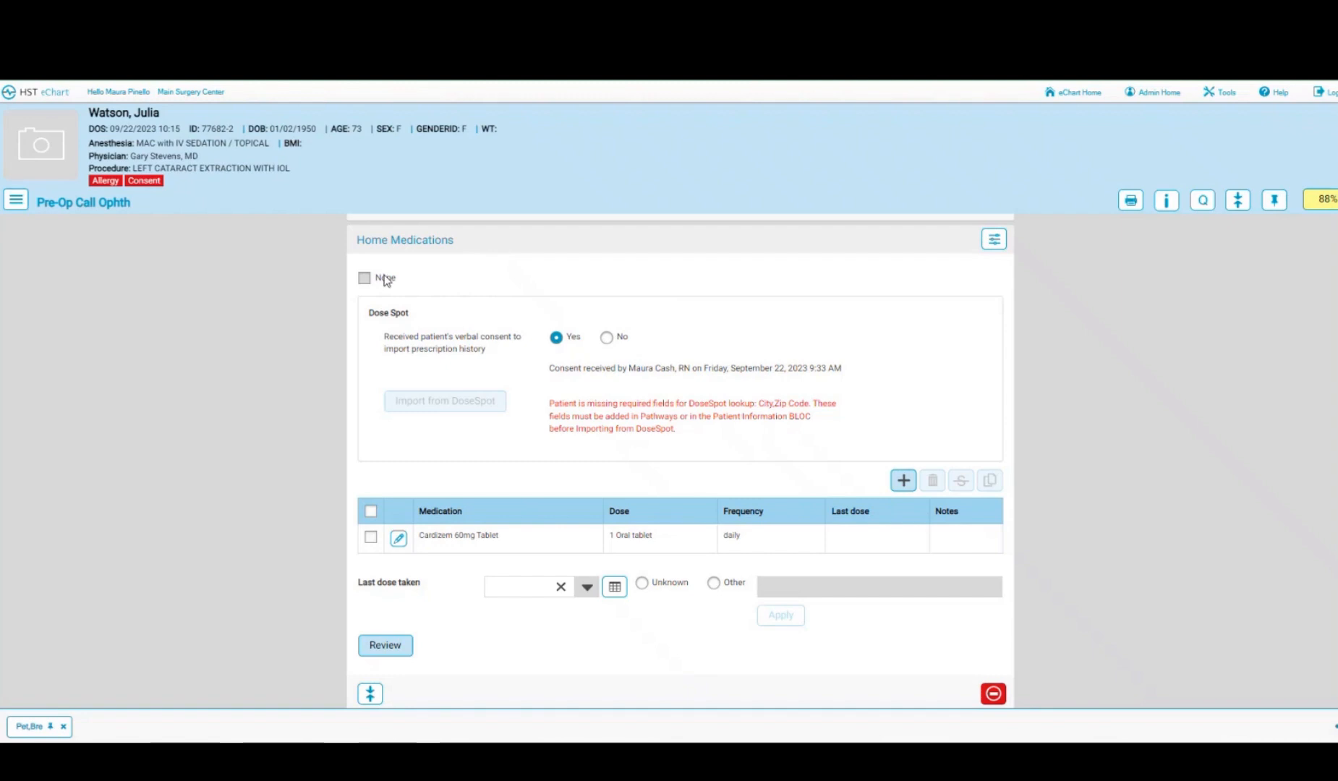
click(377, 655)
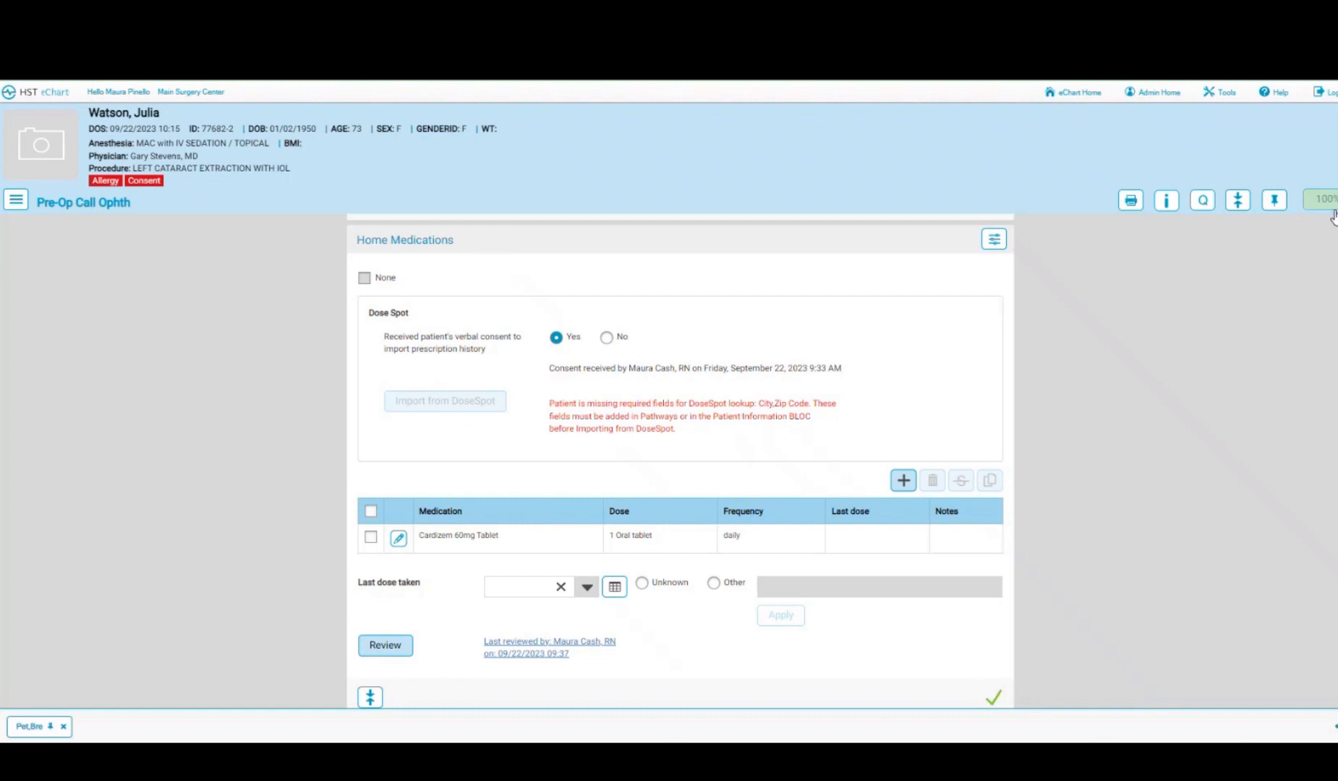
click(16, 200)
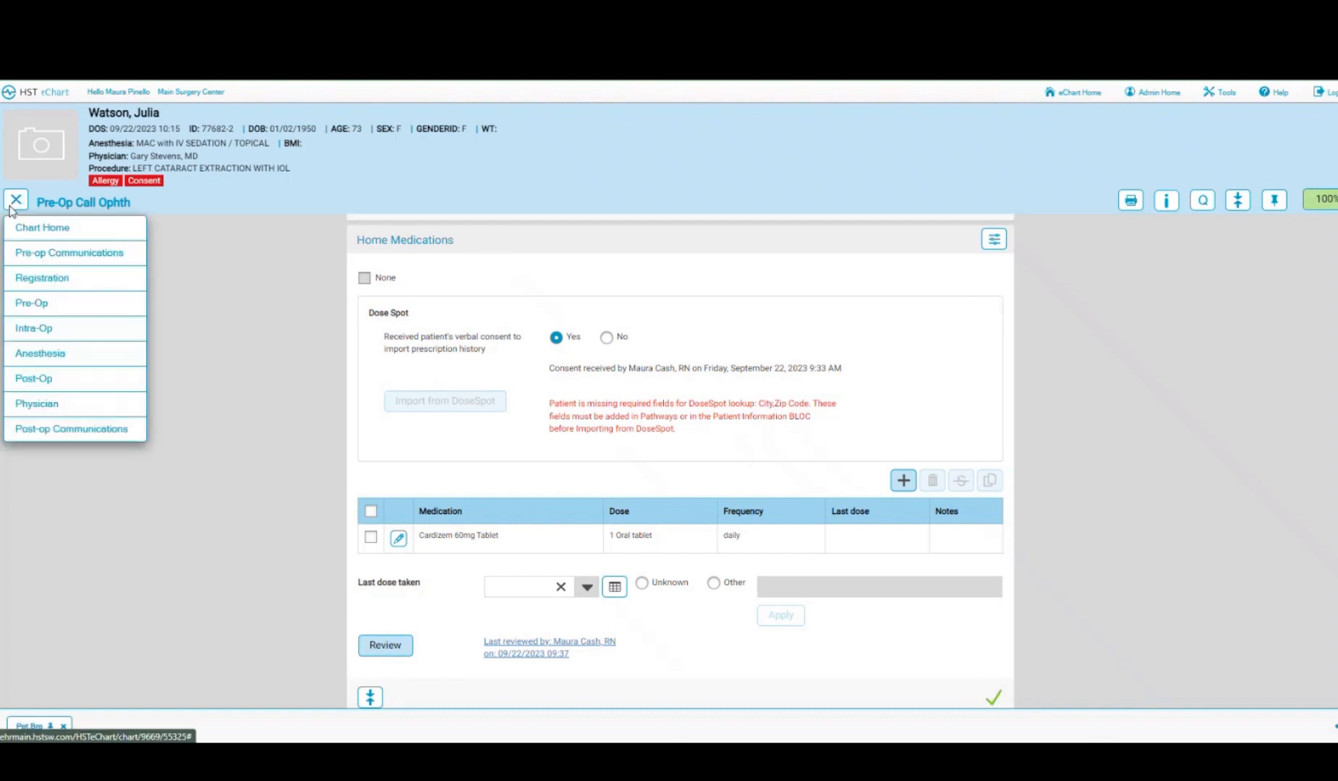
click(34, 280)
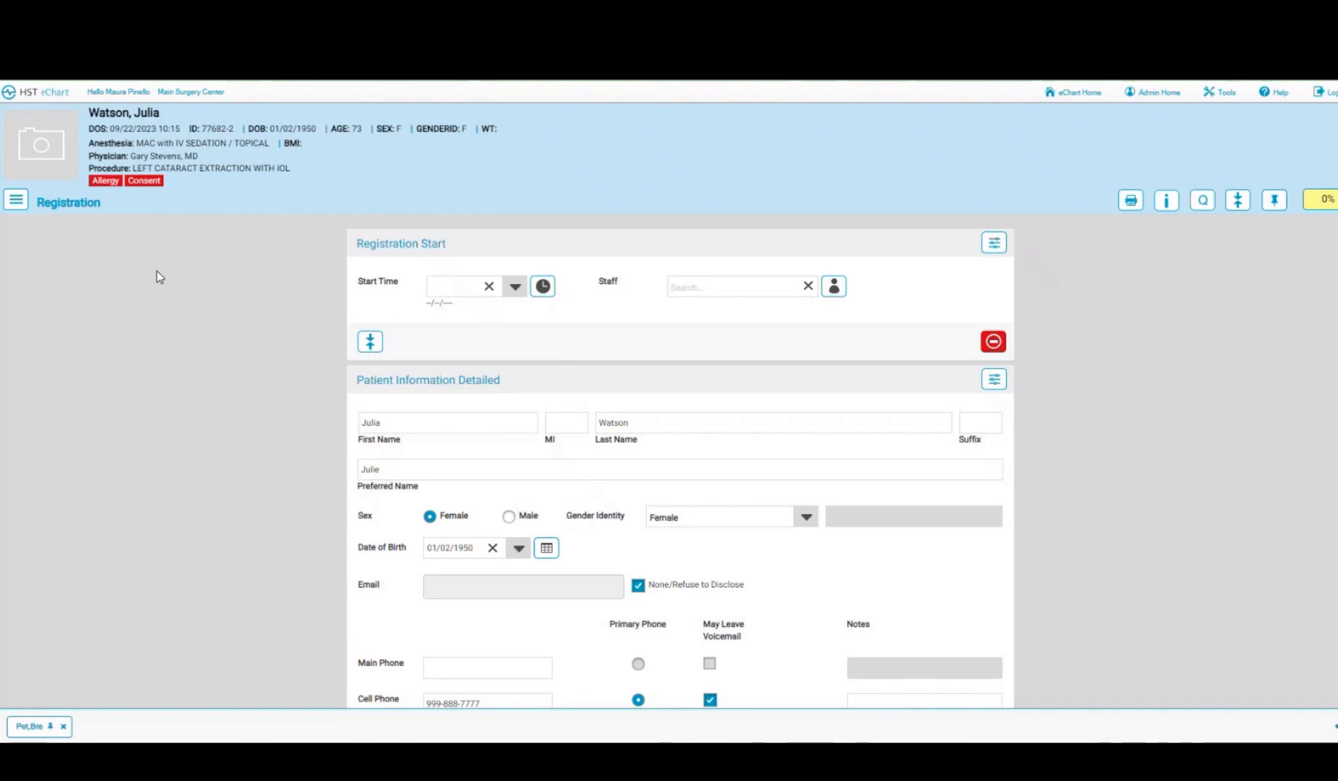
- Load the older black female stock image as the patient photo and save it to the chart
click(58, 157)
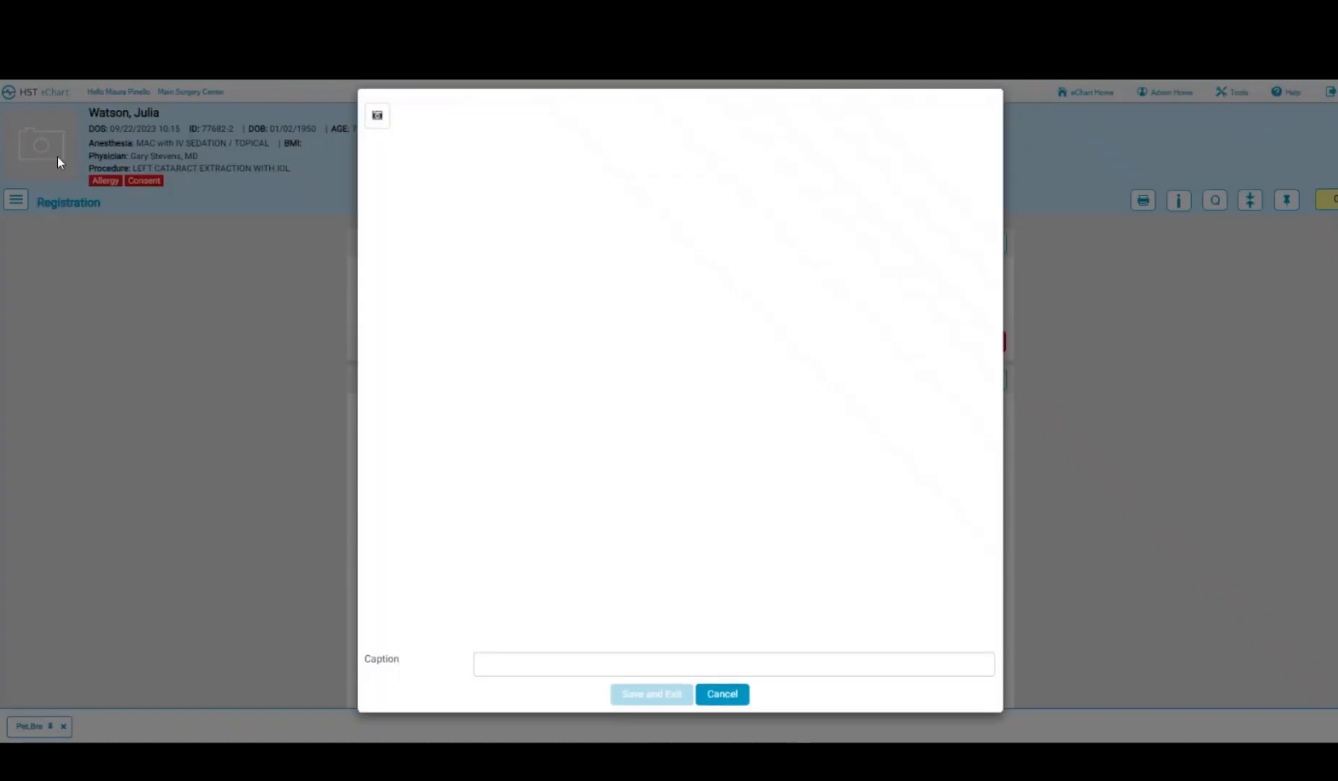
click(377, 119)
click(485, 145)
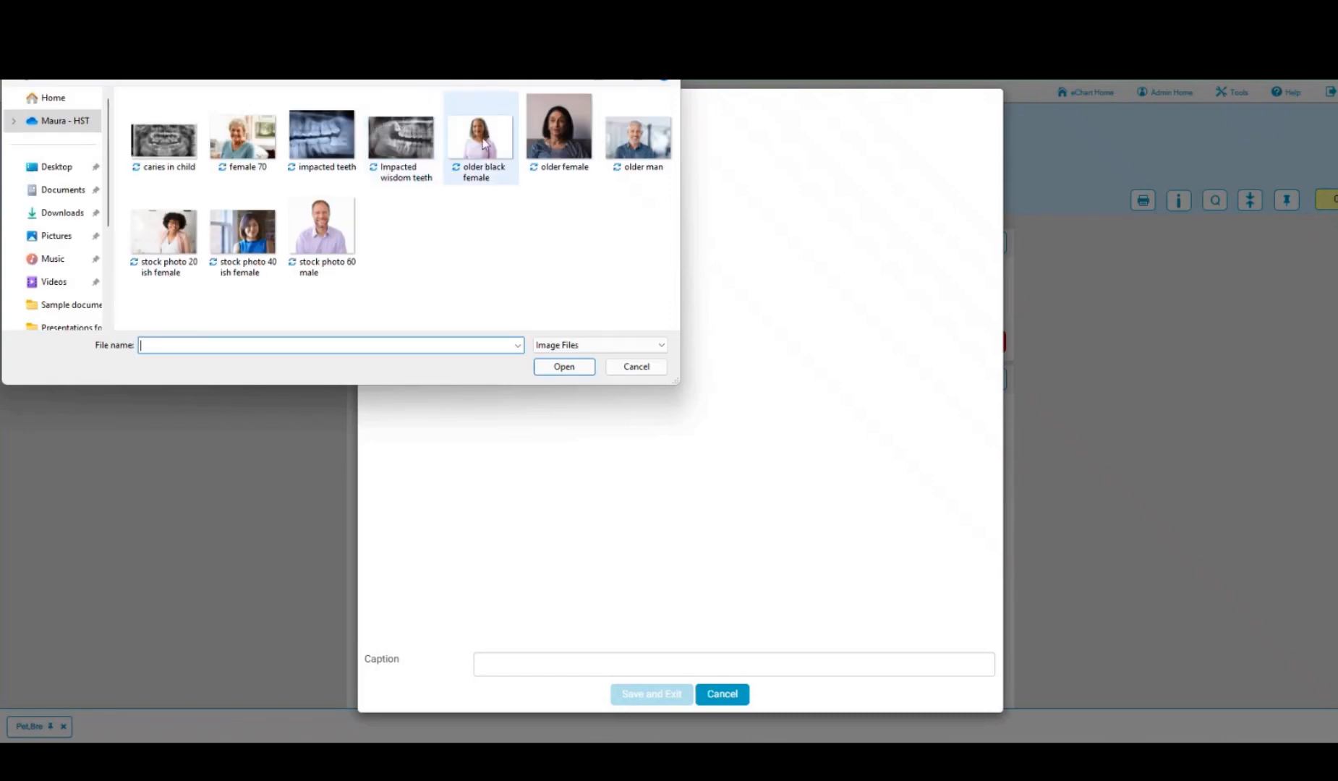
click(575, 368)
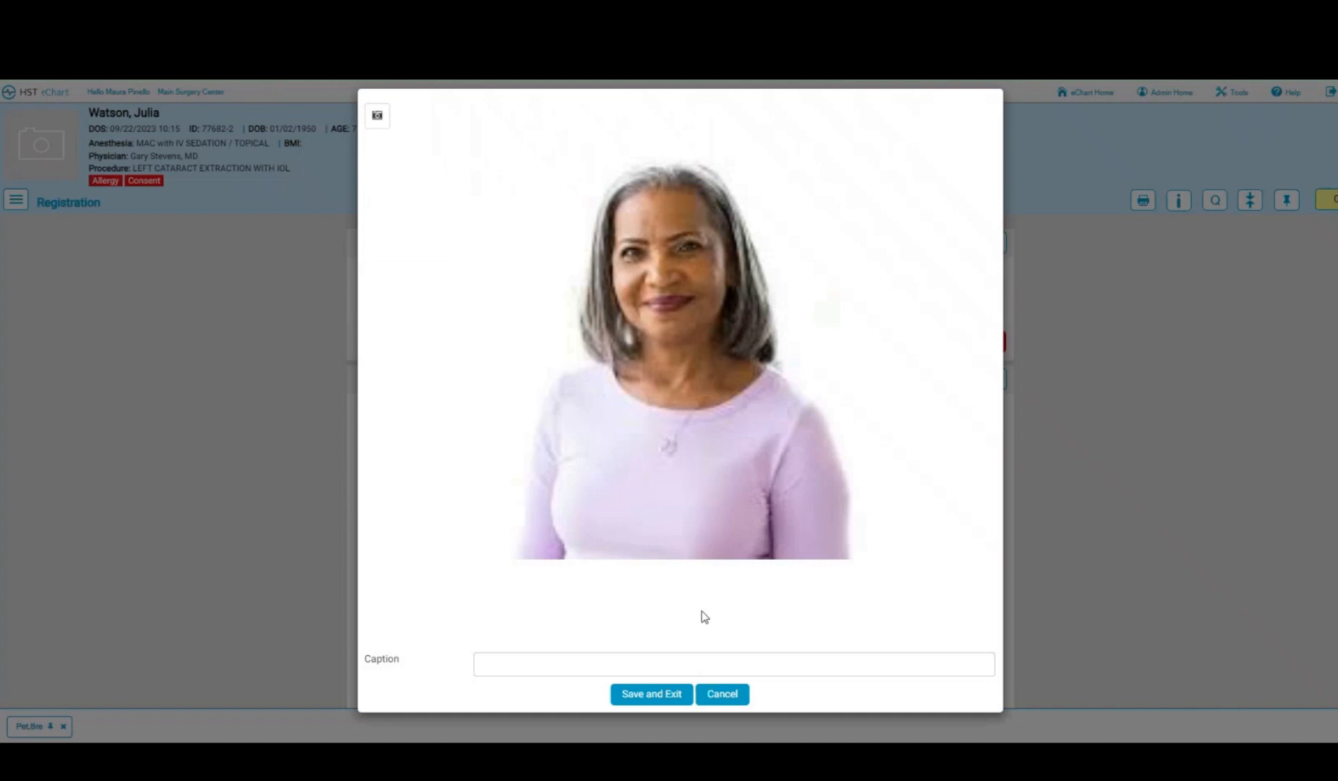
click(650, 696)
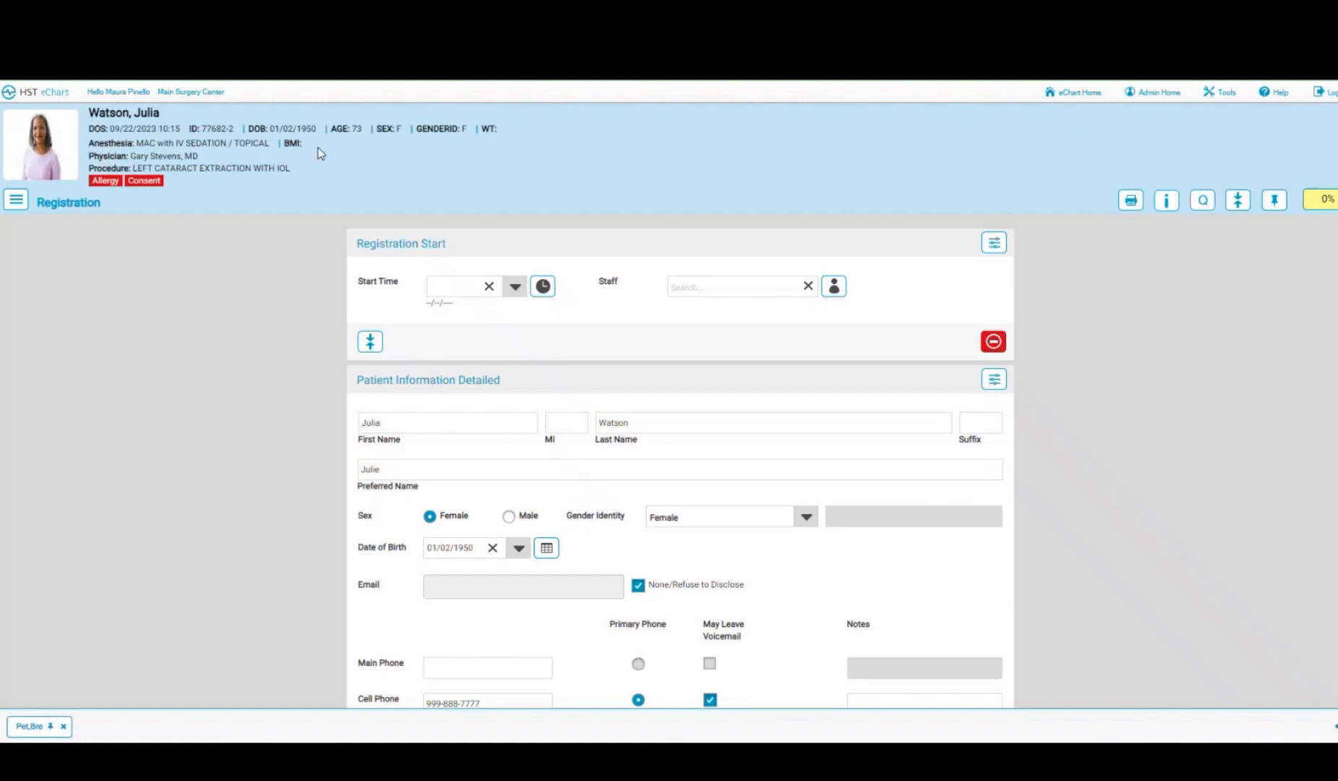
click(543, 287)
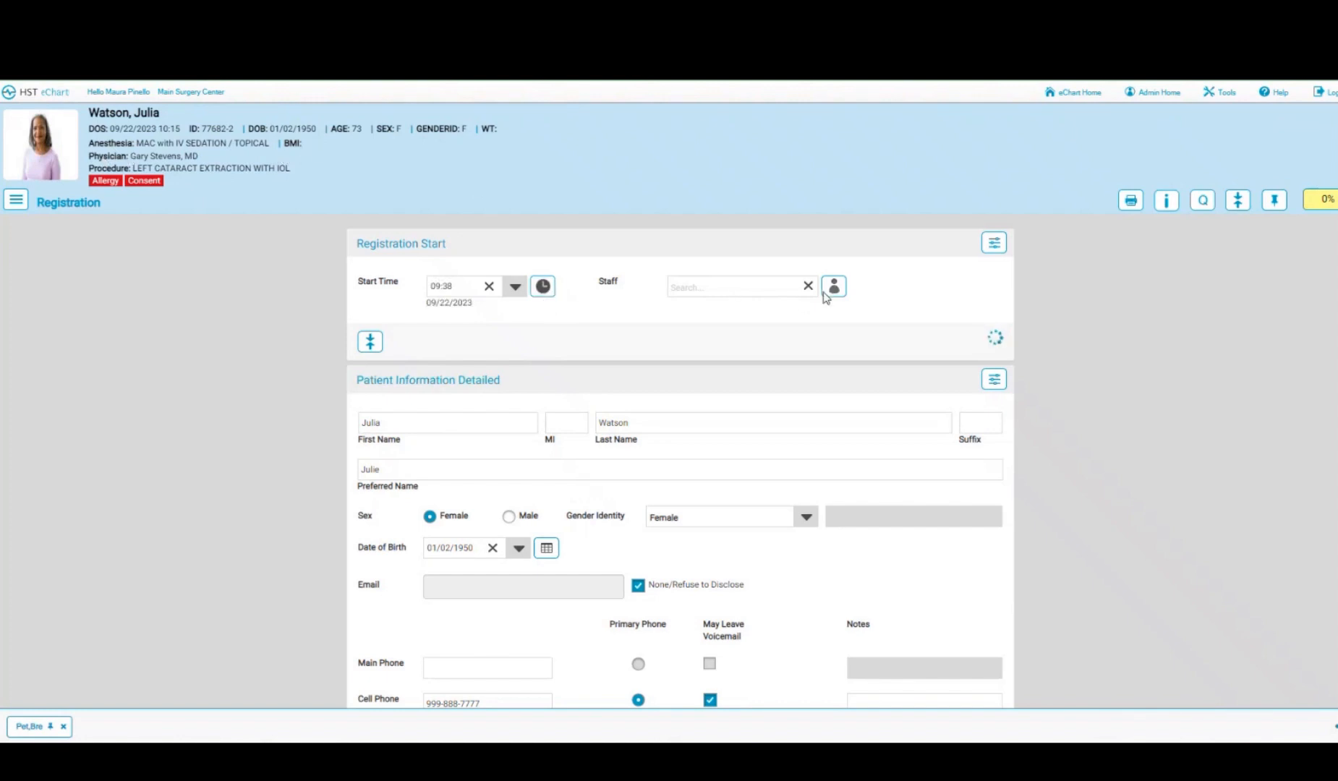
scroll(836, 296, down, 3)
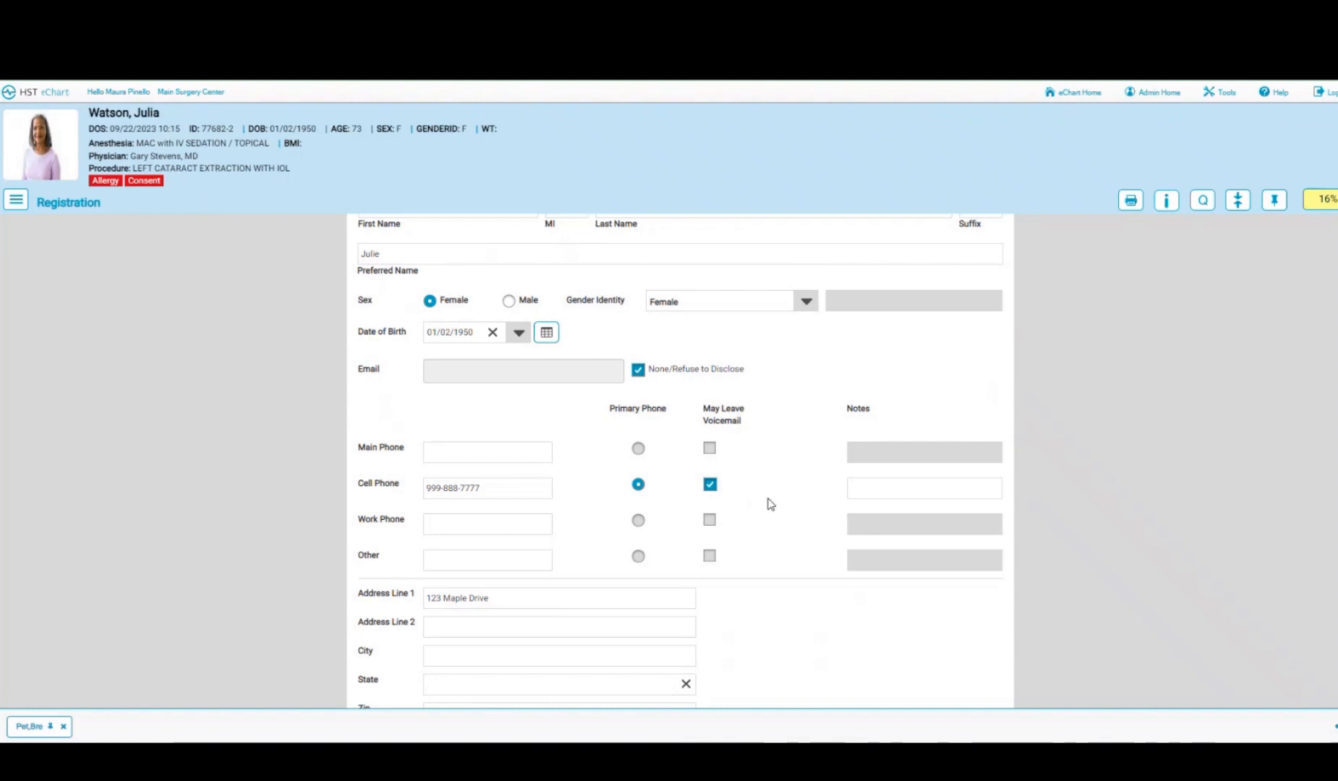
scroll(770, 504, down, 1)
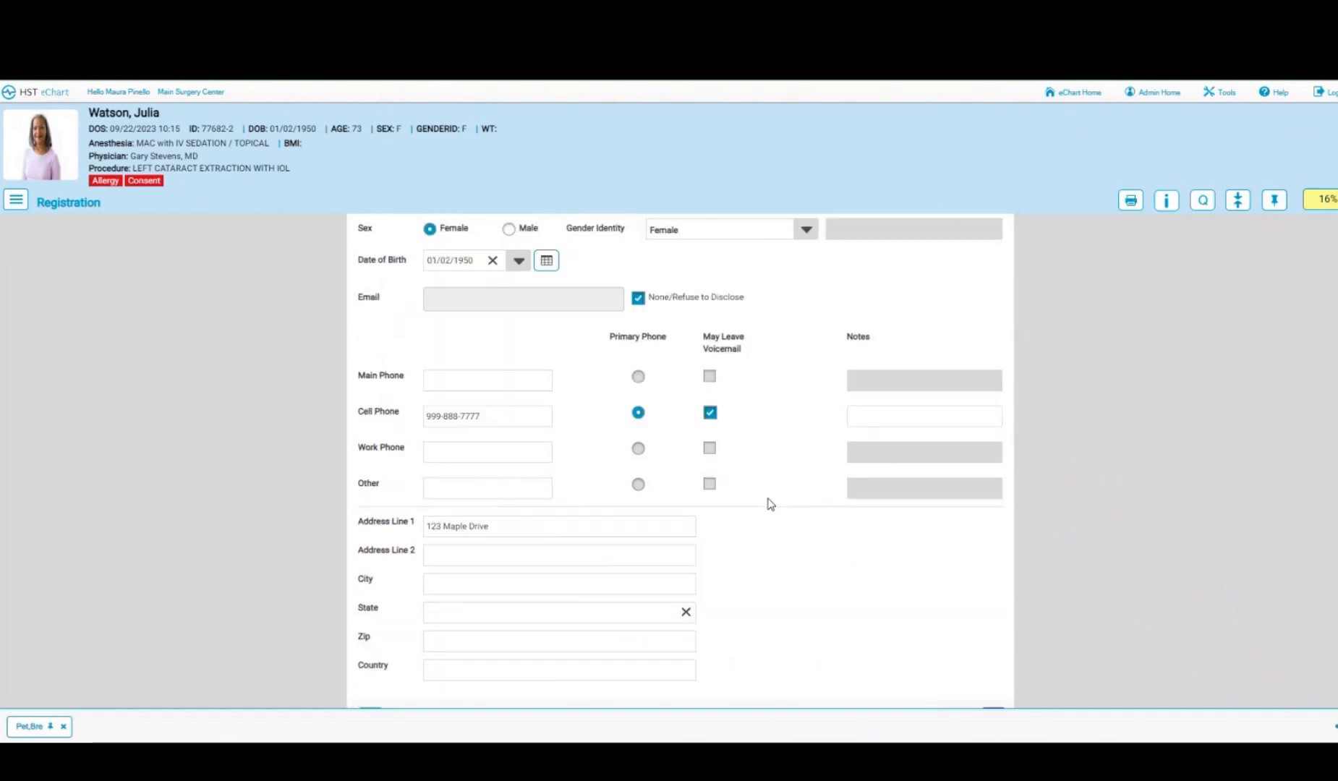
click(455, 578)
text(cha)
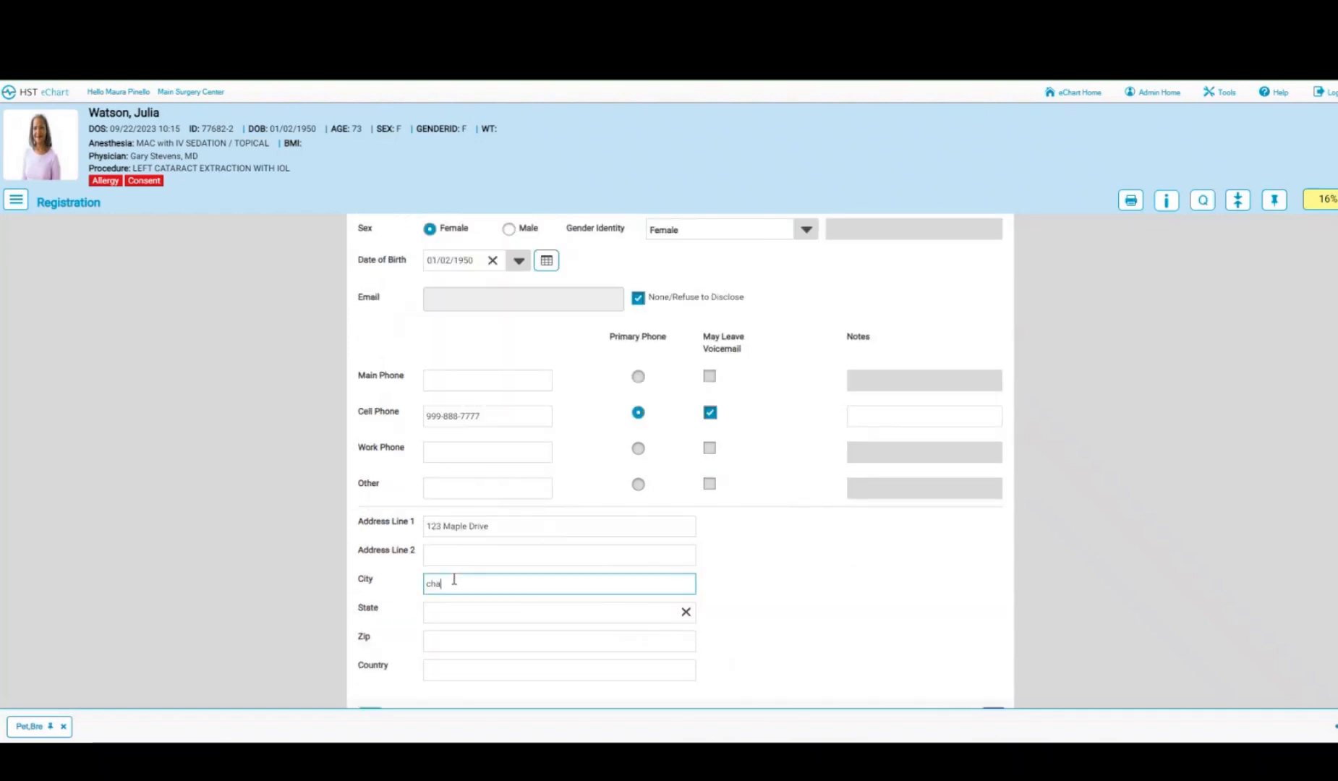
text(pin)
key(Tab)
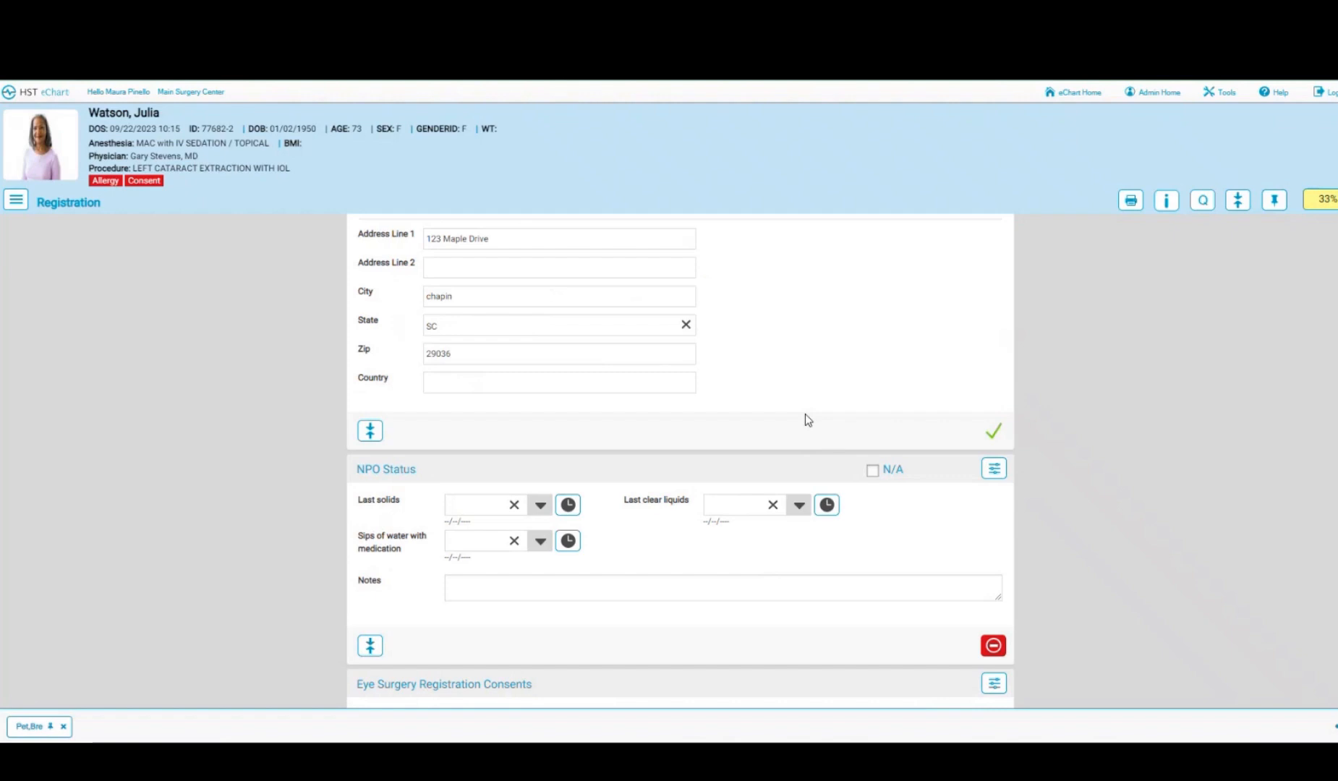
scroll(805, 415, down, 2)
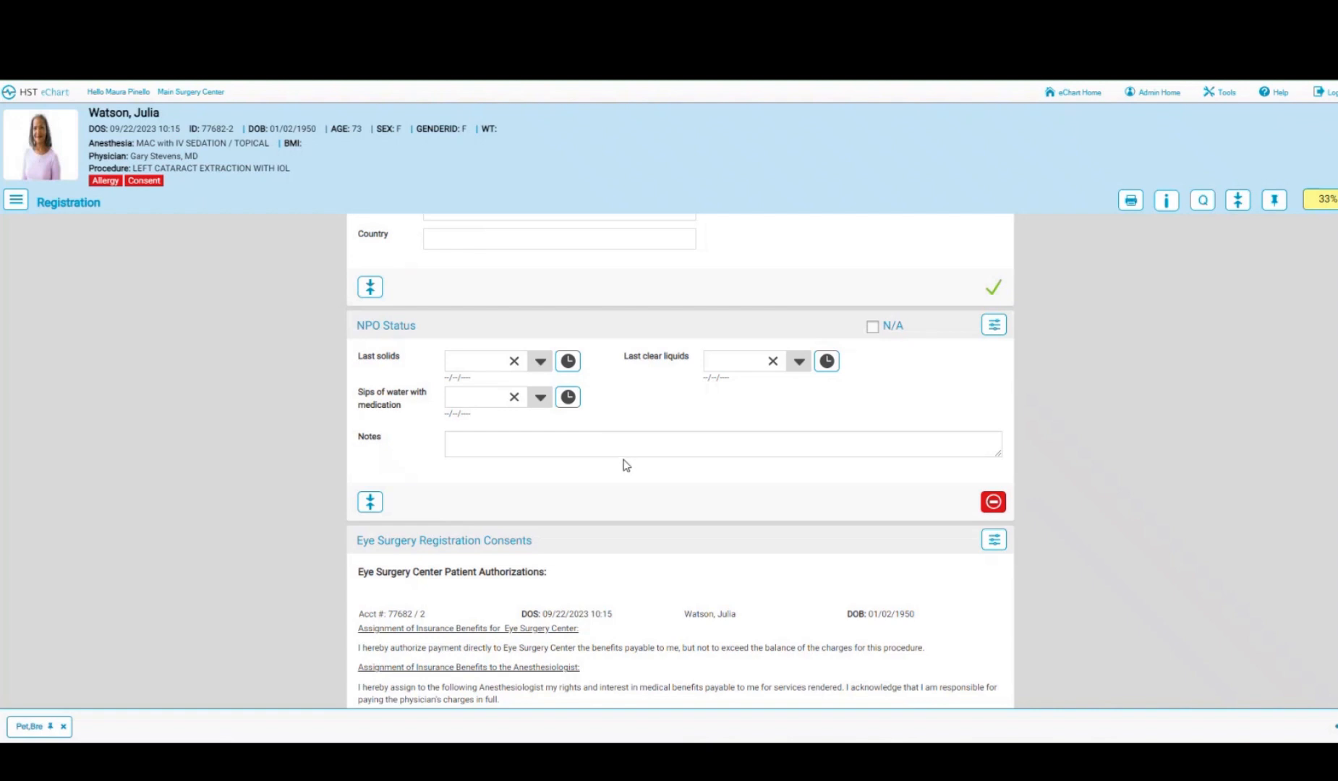
- Set last solids to 23:39 on 09/21/2023 and last clear liquids to 23:39
click(541, 362)
click(490, 437)
click(493, 436)
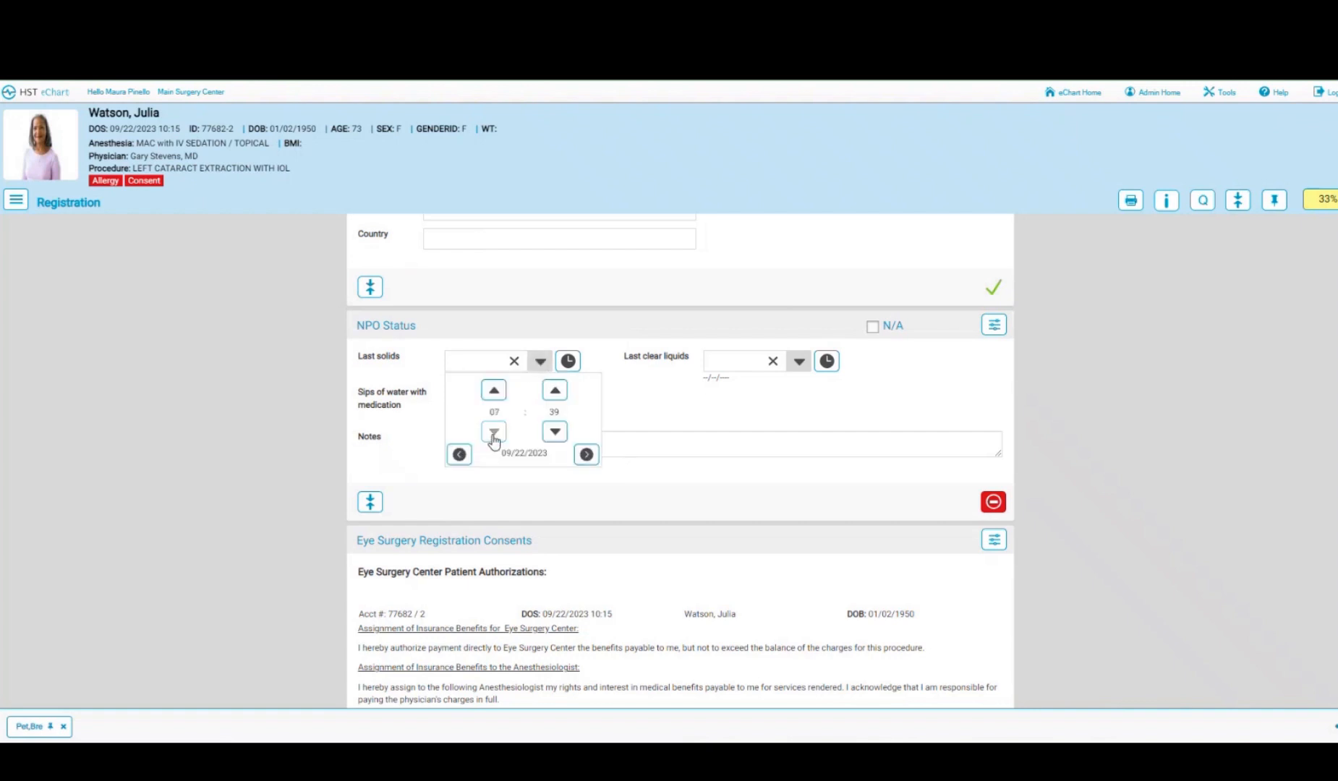
click(493, 437)
click(493, 436)
click(635, 426)
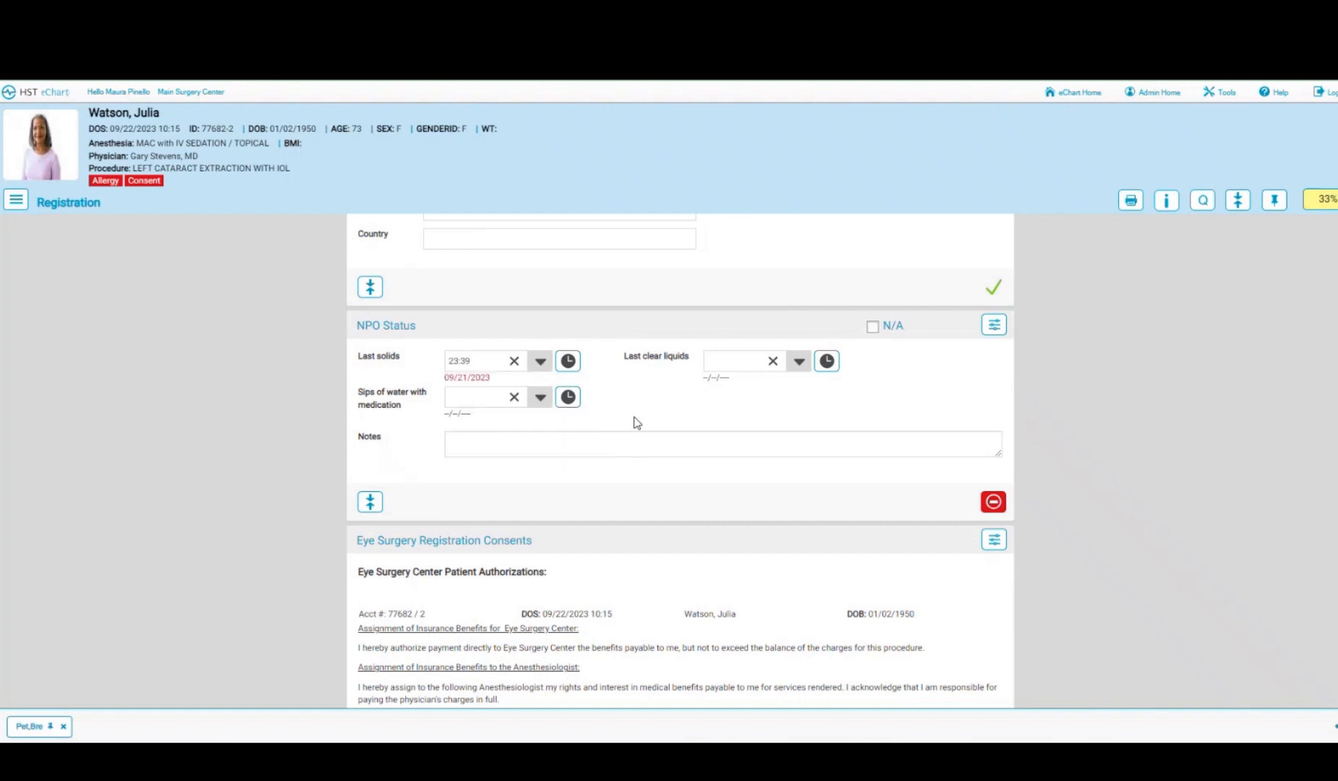
click(727, 363)
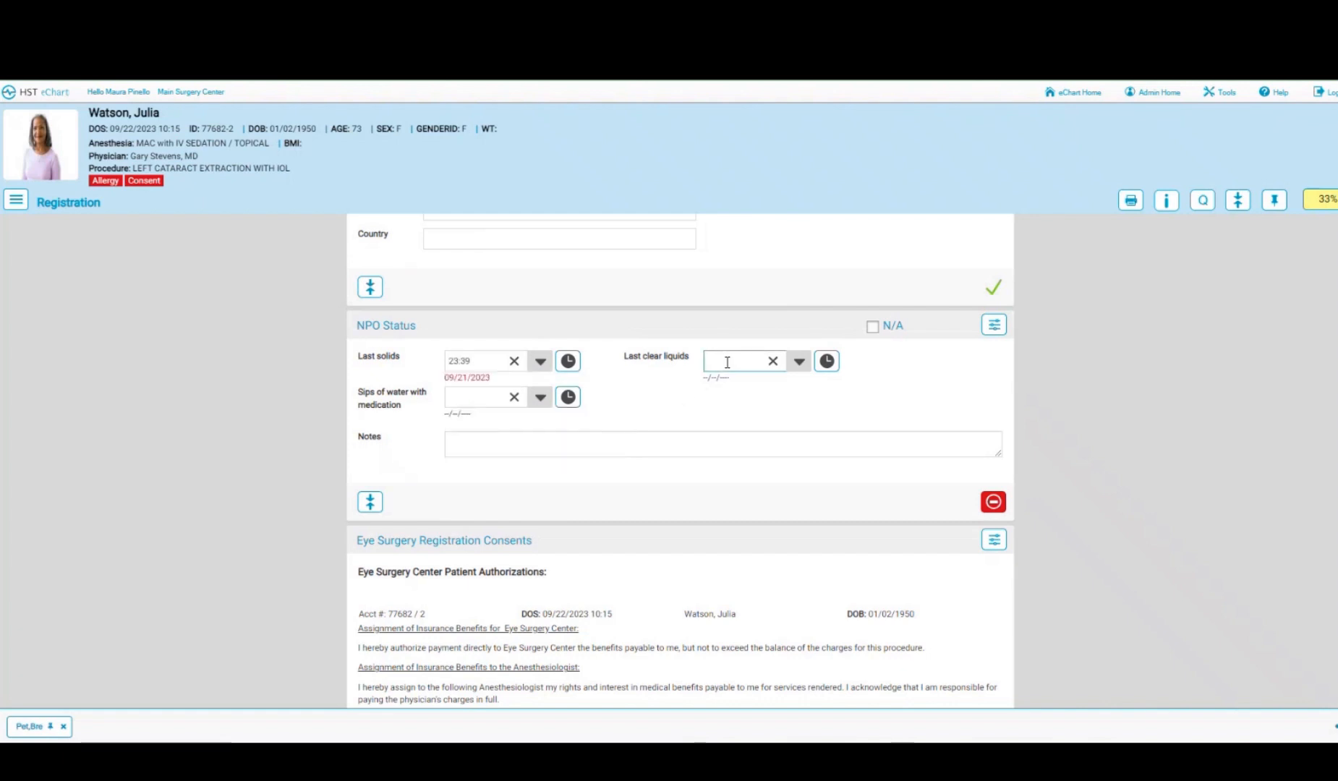
text(23:39)
click(914, 436)
- Acknowledge the Notice of Privacy in the Eye Surgery Registration Consents
scroll(758, 442, down, 3)
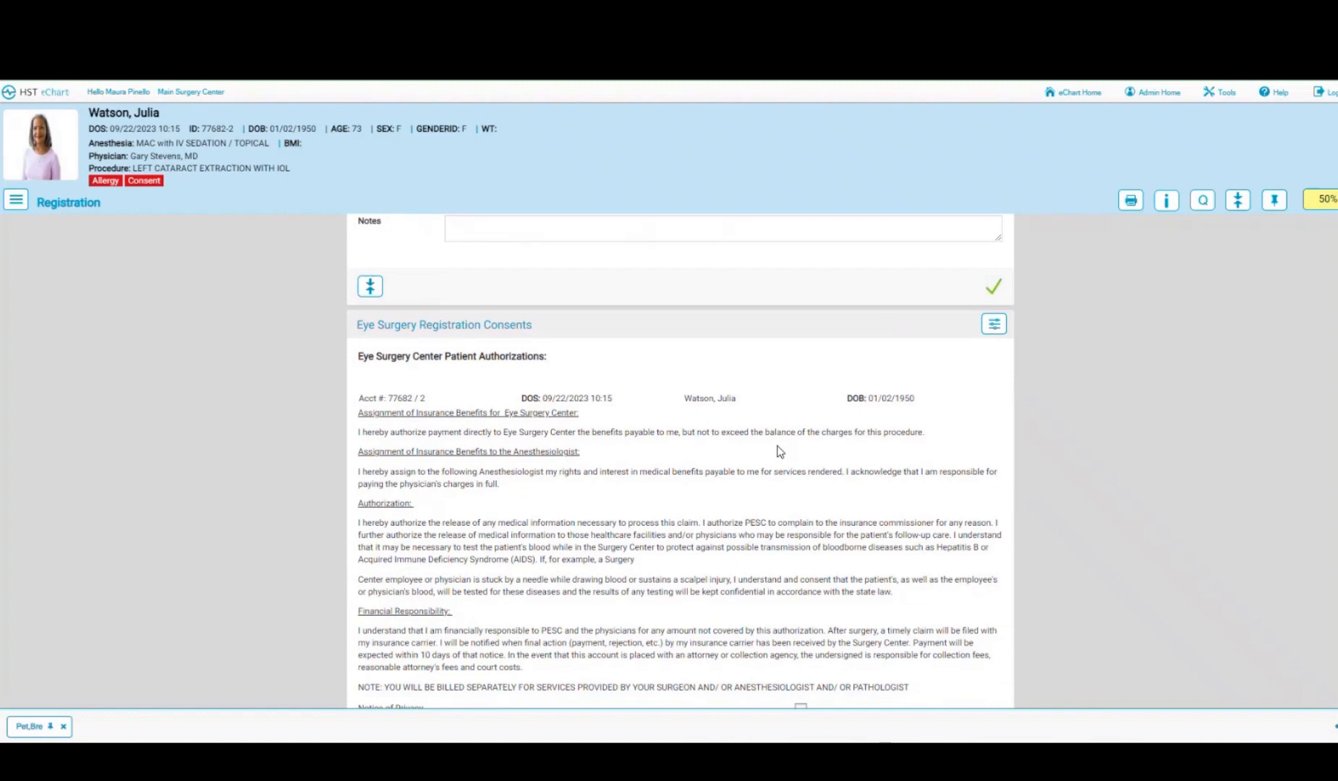
scroll(779, 451, down, 1)
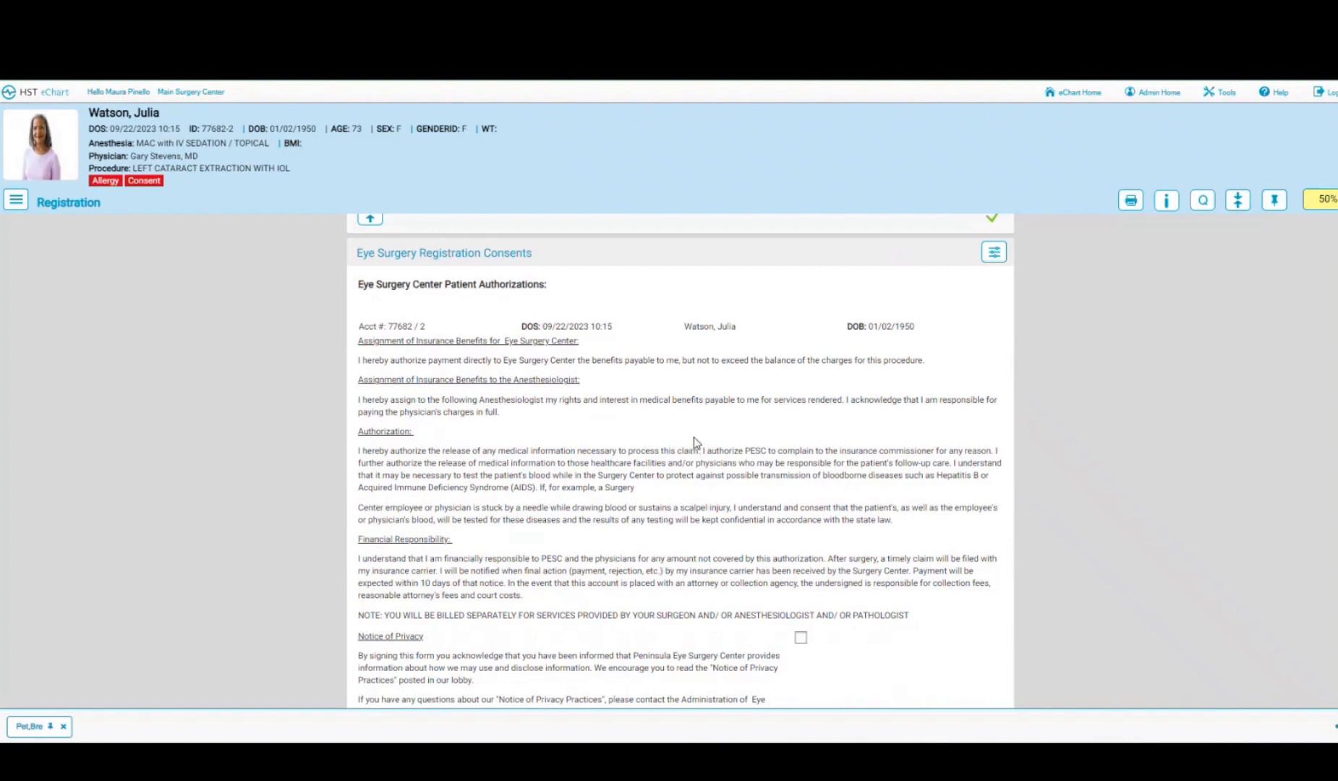
scroll(694, 437, down, 3)
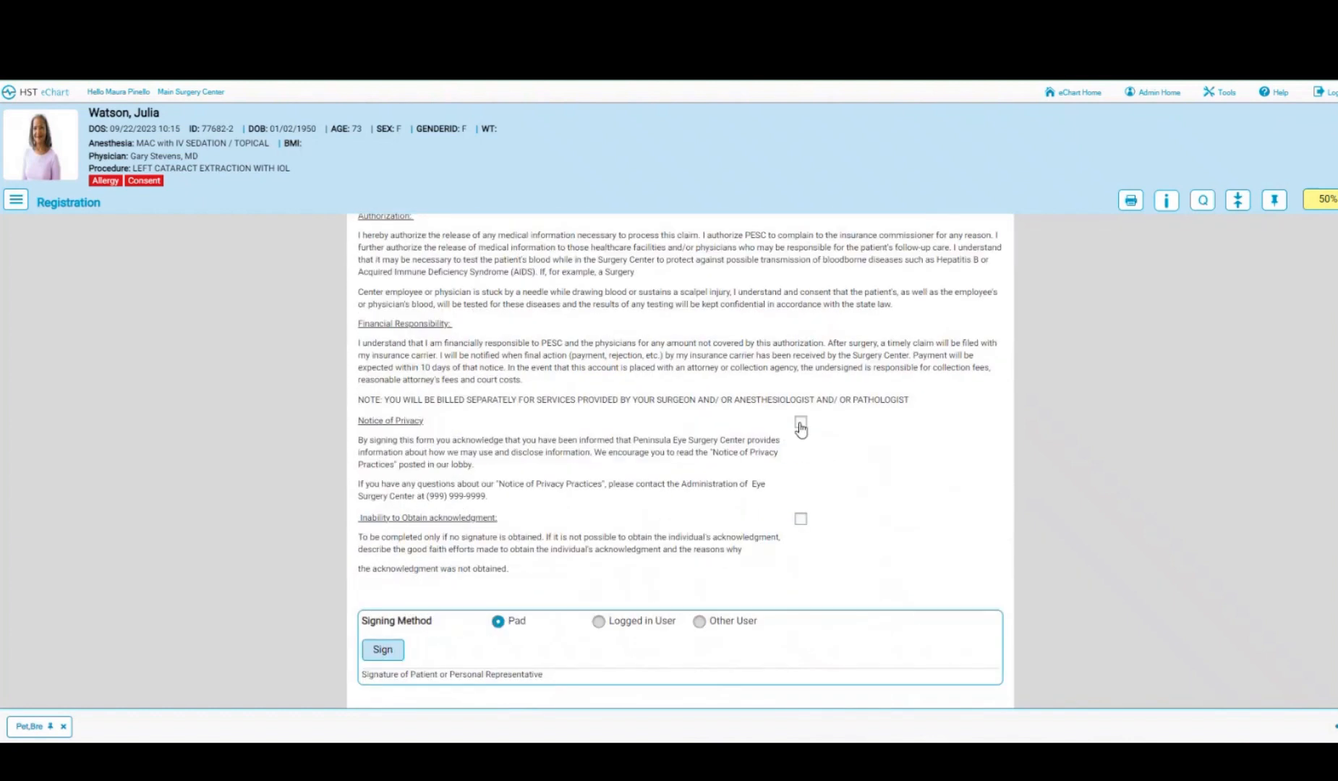
click(801, 424)
scroll(800, 428, down, 1)
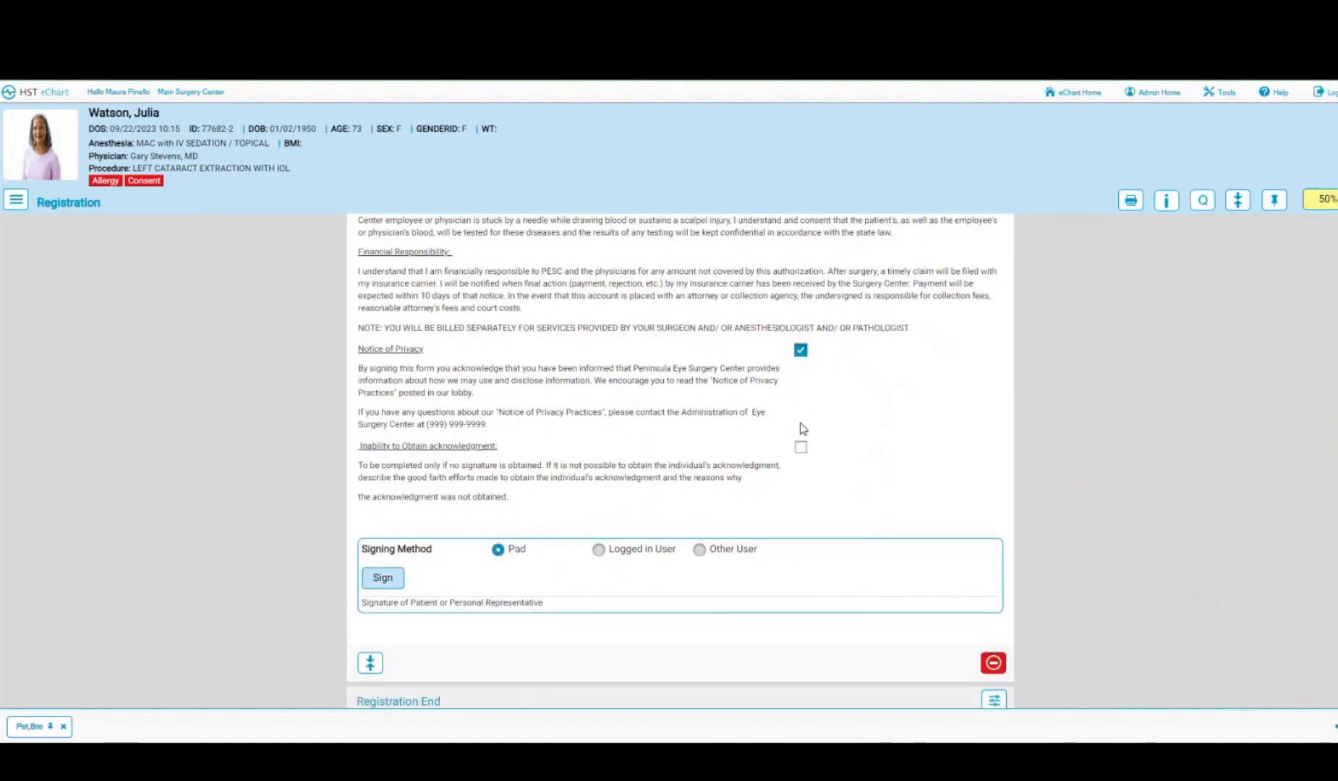
scroll(614, 449, down, 1)
- Capture the patient's drawn signature on the consent and accept it
click(387, 507)
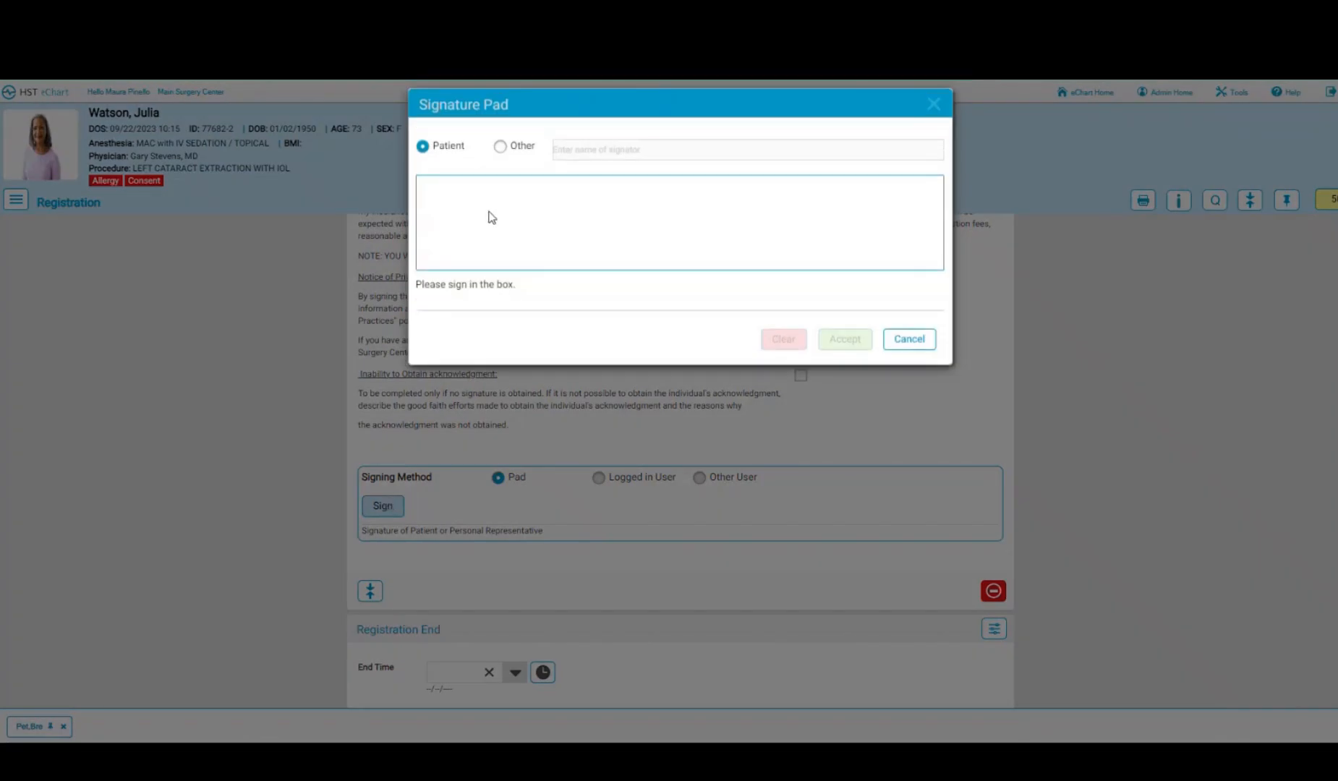
drag(478, 226, 629, 202)
drag(745, 192, 713, 243)
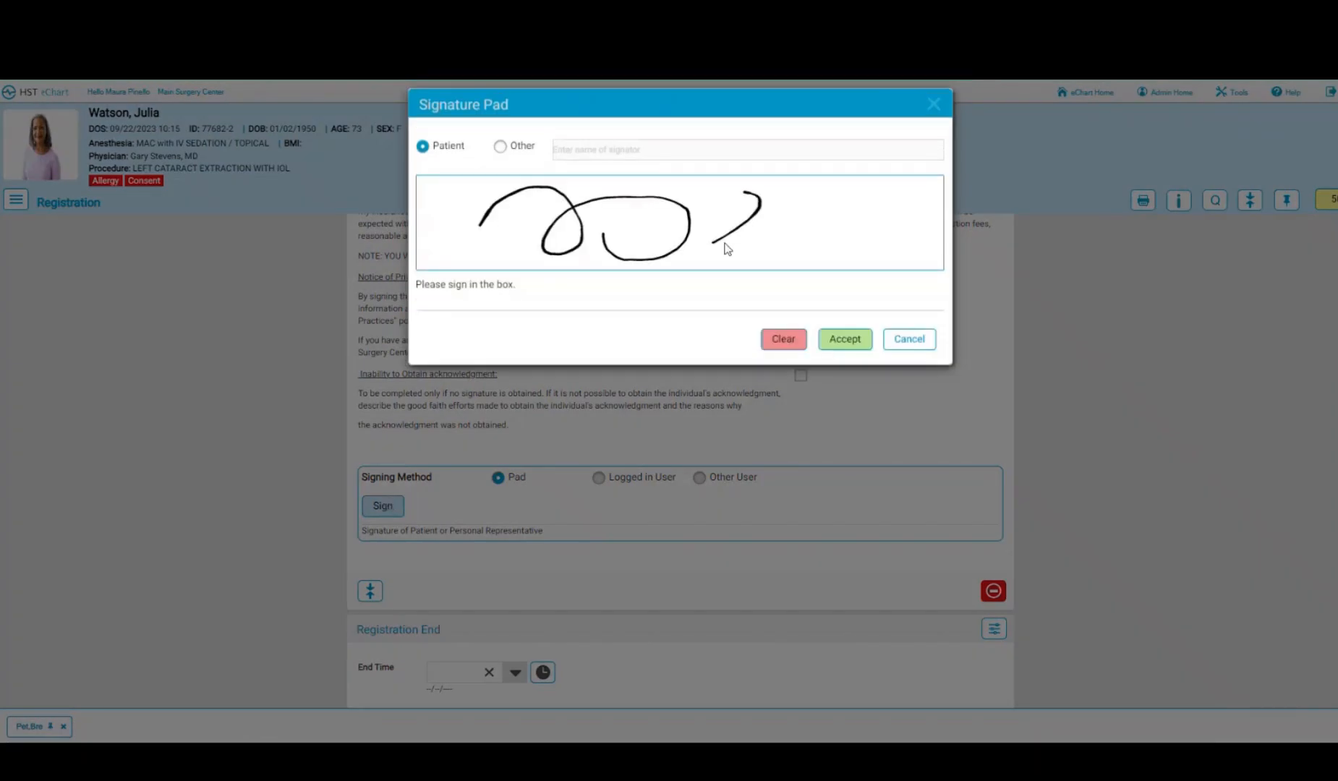
click(836, 339)
- Record the registration end time as 09:40, then switch to the Pre-op Ophth chart
scroll(724, 391, down, 4)
click(543, 439)
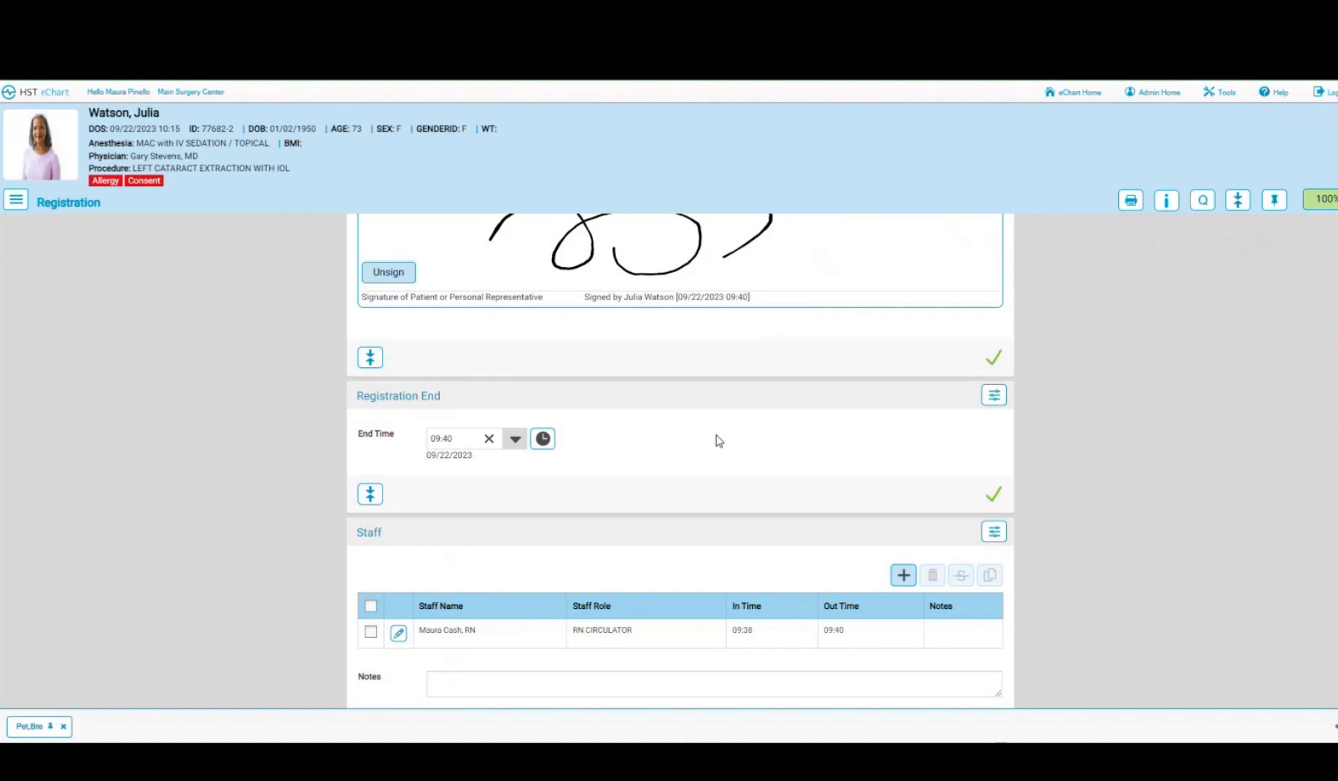
scroll(717, 435, down, 2)
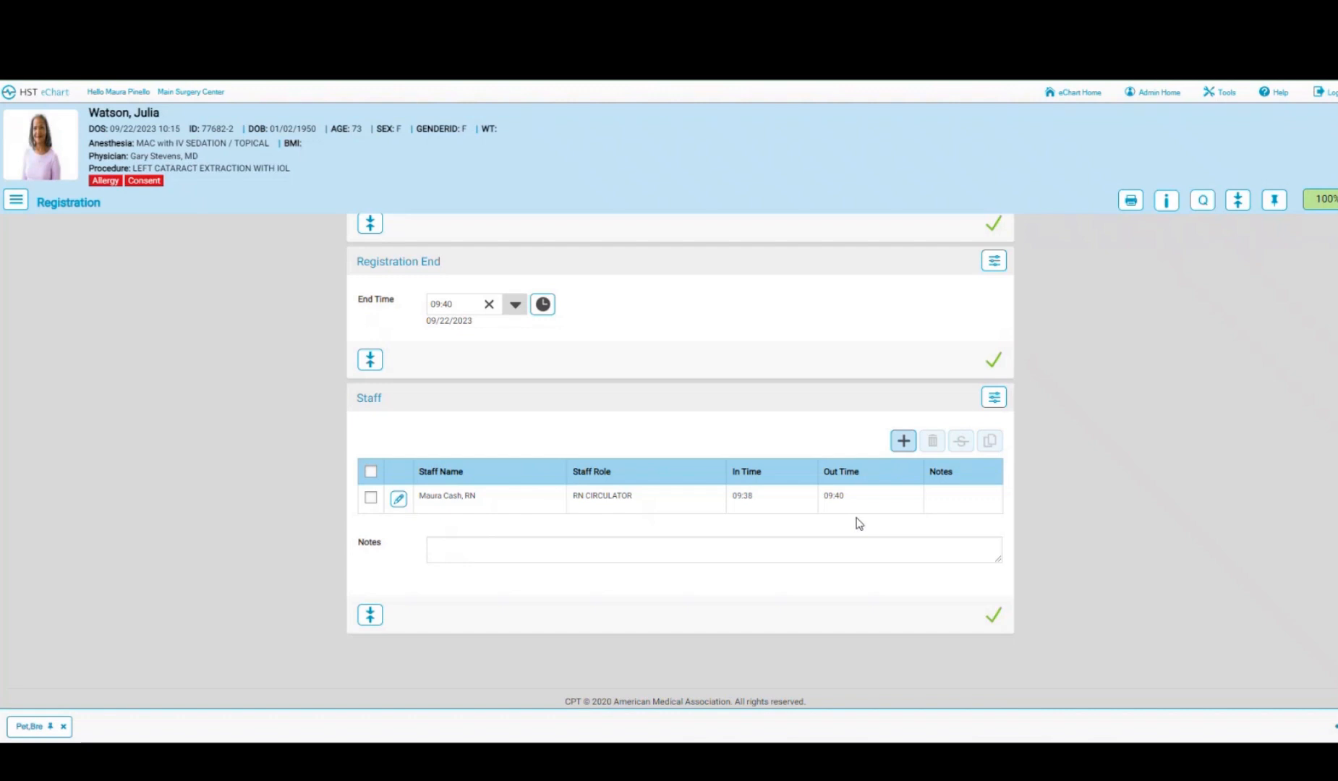
click(399, 499)
click(904, 443)
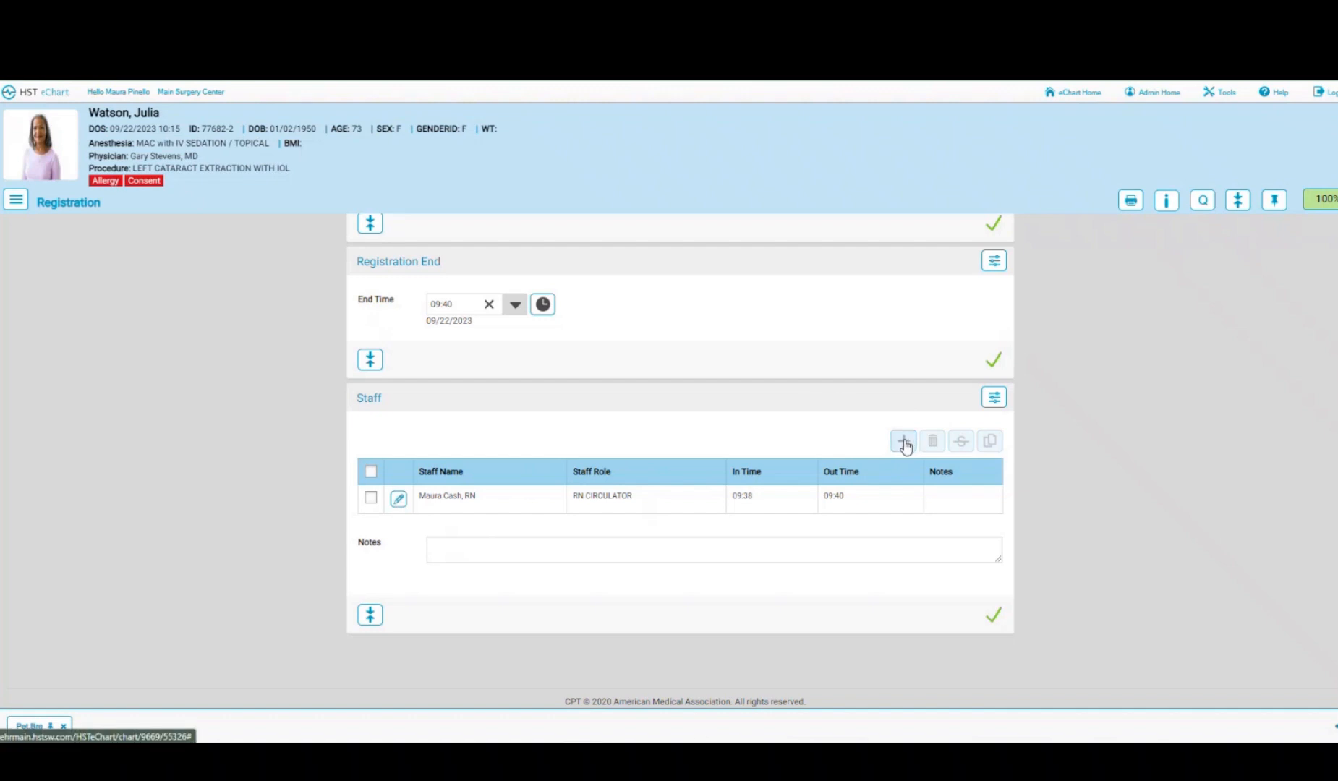
click(16, 199)
click(32, 304)
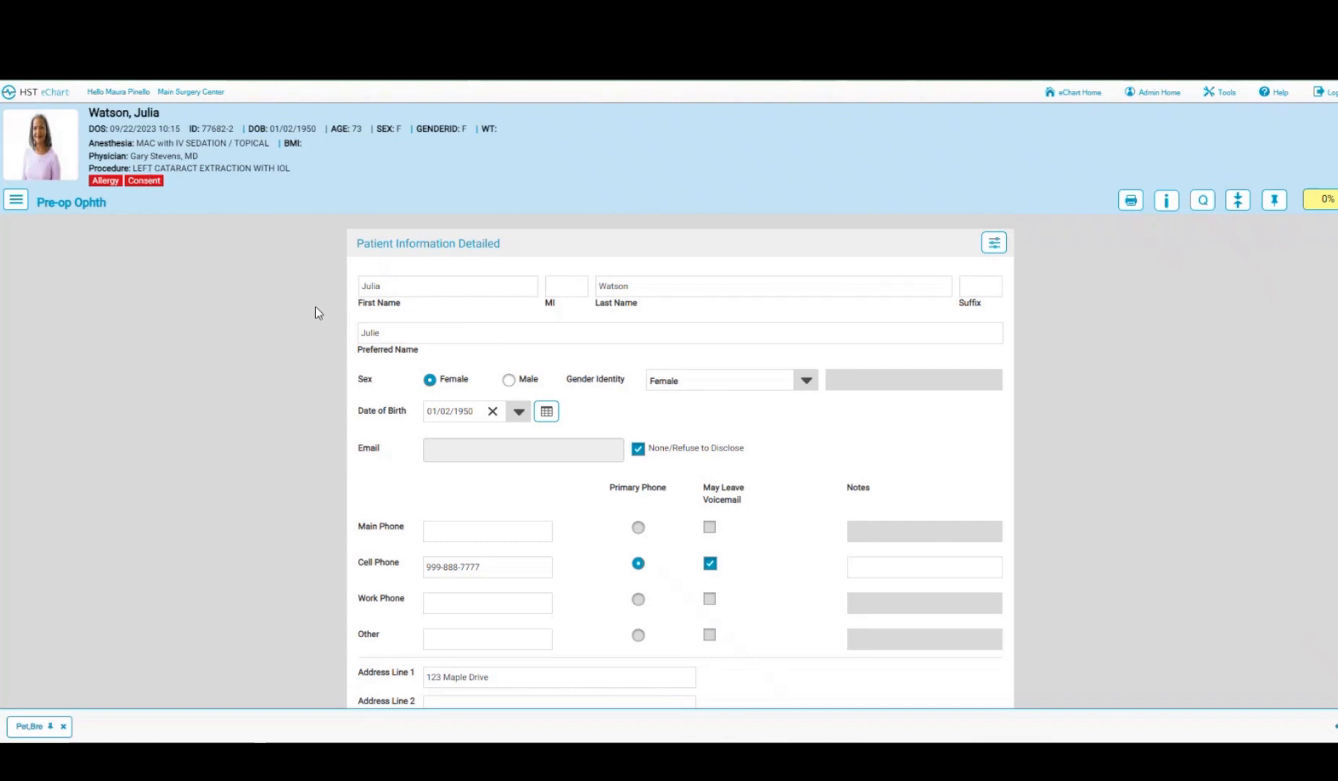
- Verify the Patient Information Detailed section via its warning button
scroll(345, 381, down, 1)
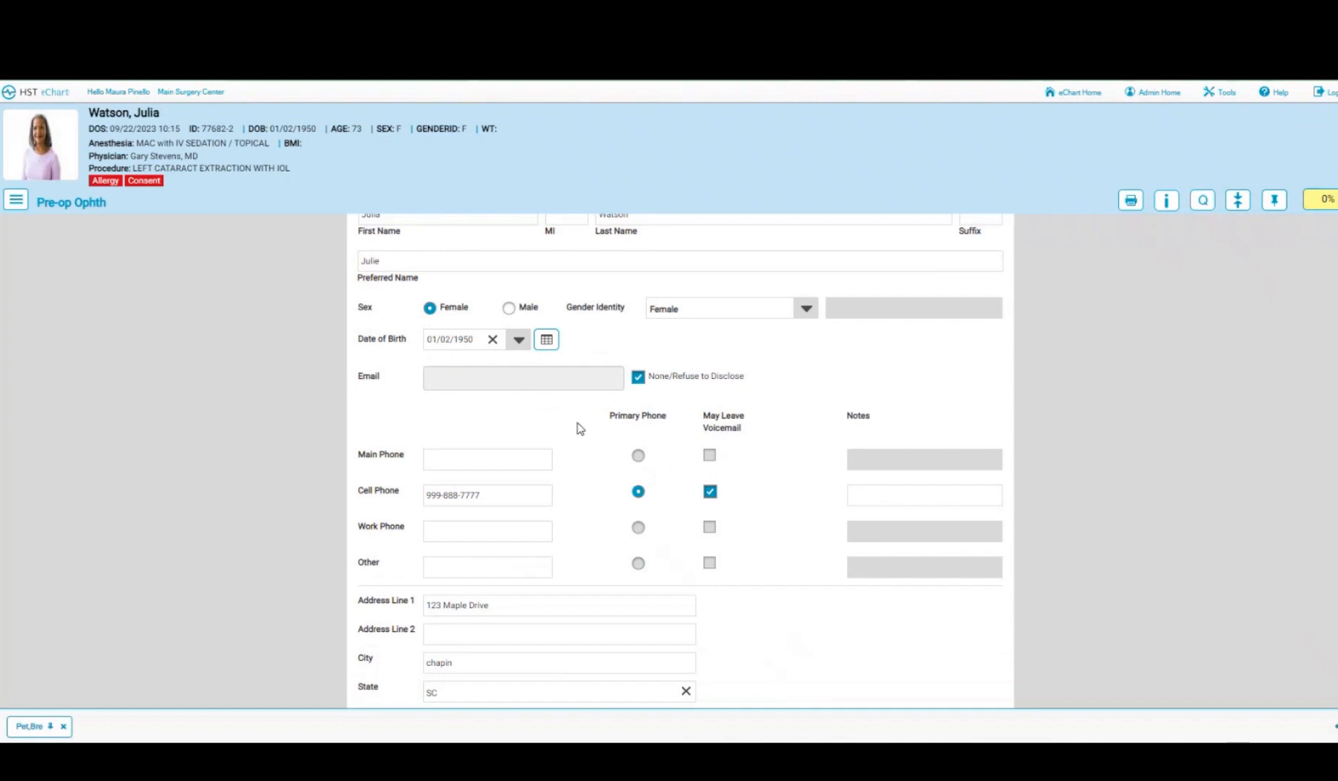
scroll(579, 428, down, 3)
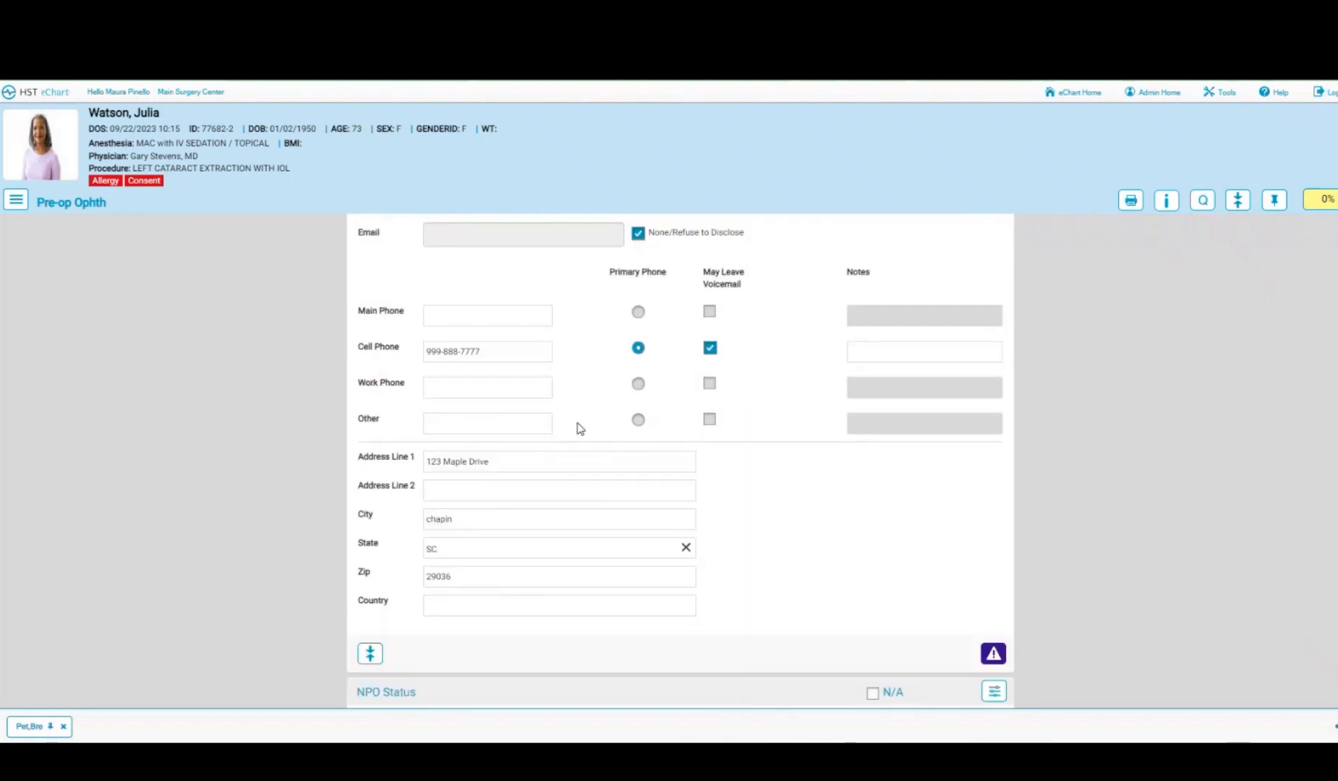
scroll(578, 428, down, 1)
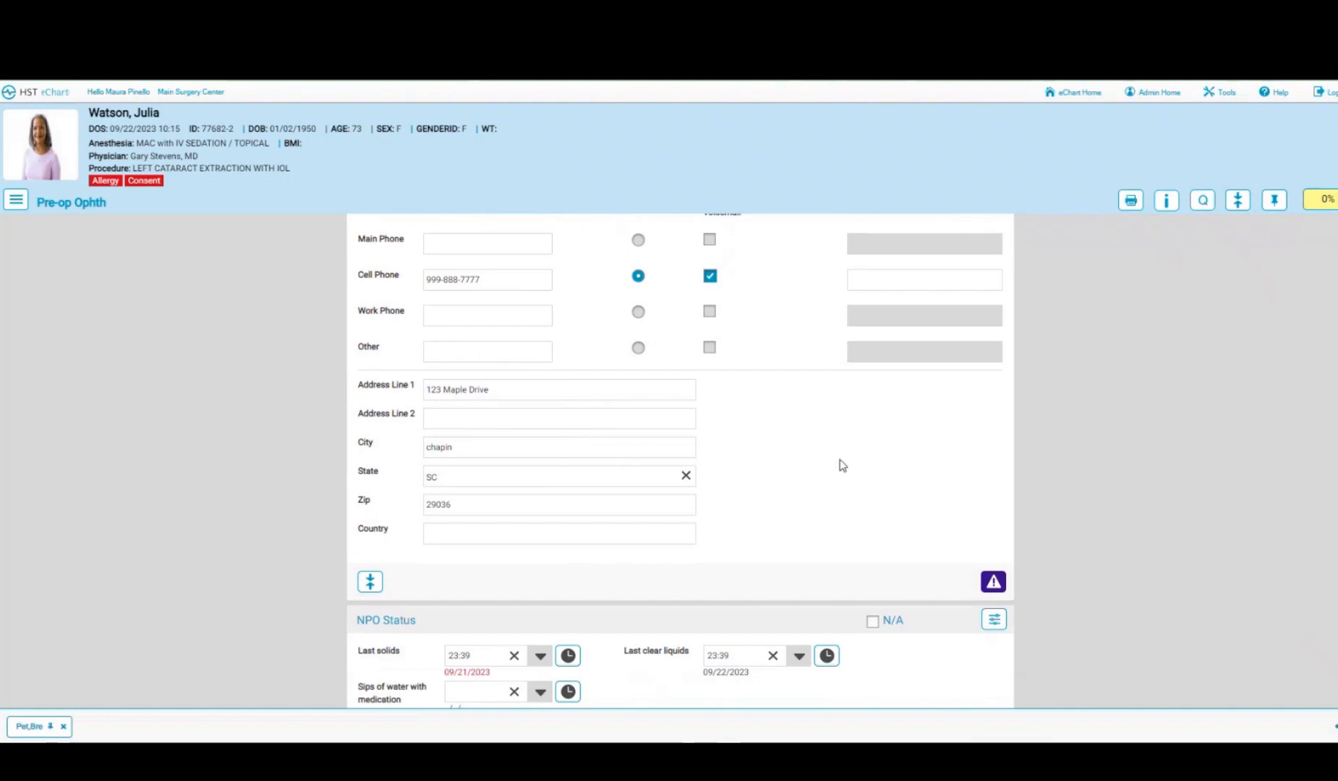
scroll(843, 465, down, 1)
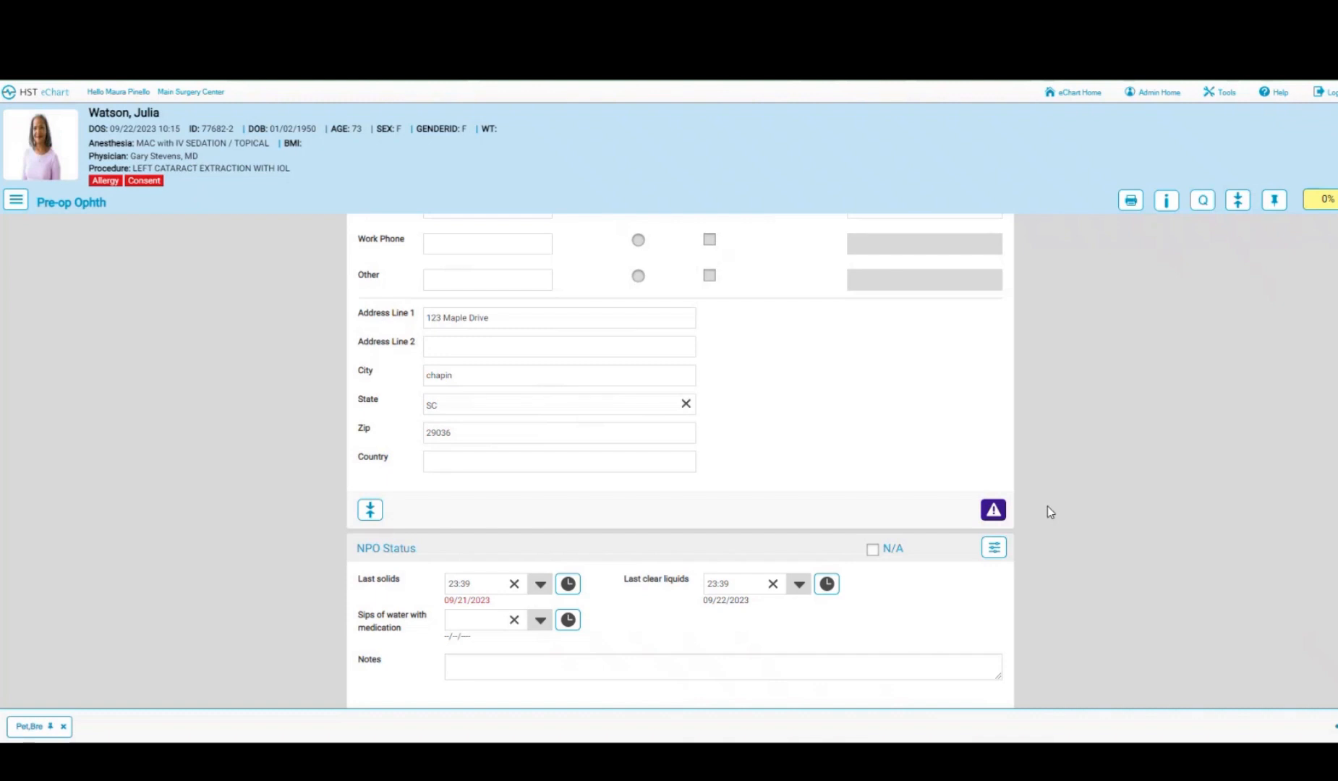
click(1001, 513)
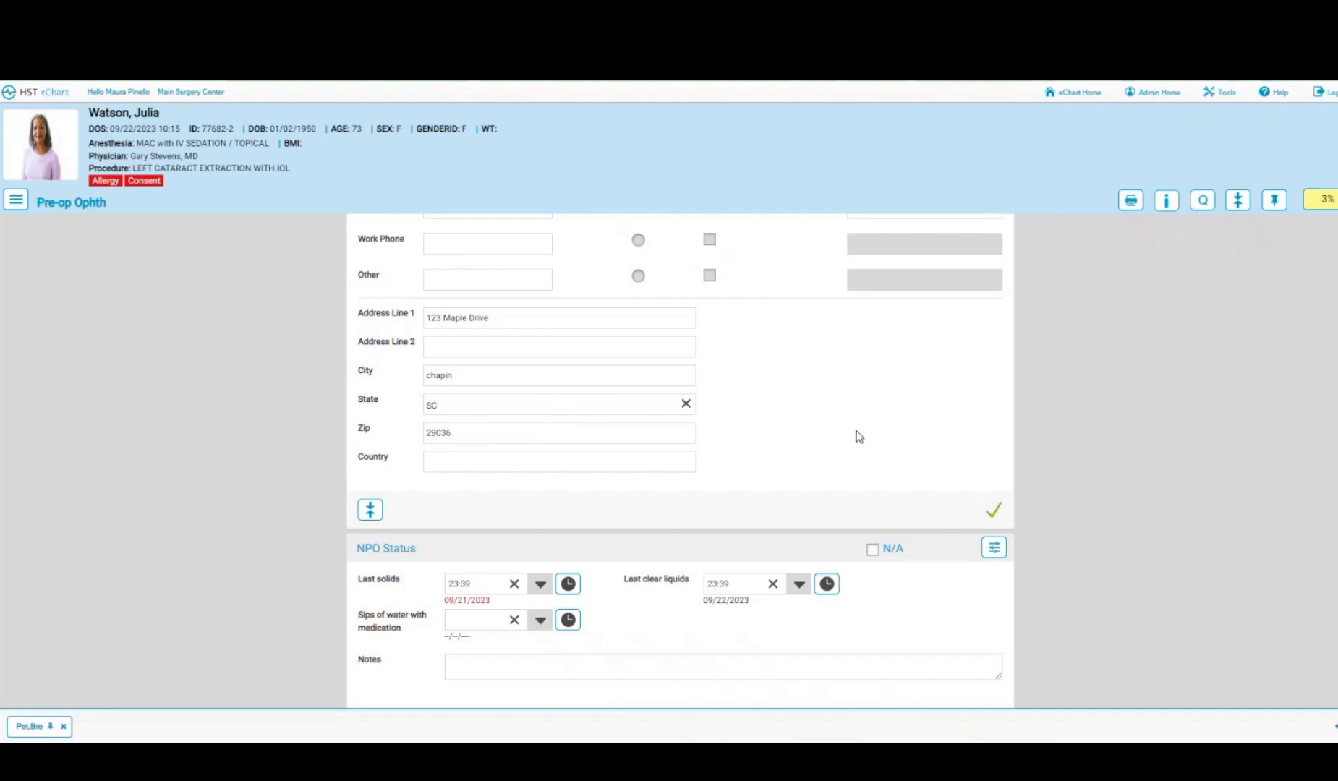
- Verify NPO Status and mark the penicillin allergy list as reviewed
scroll(868, 449, down, 2)
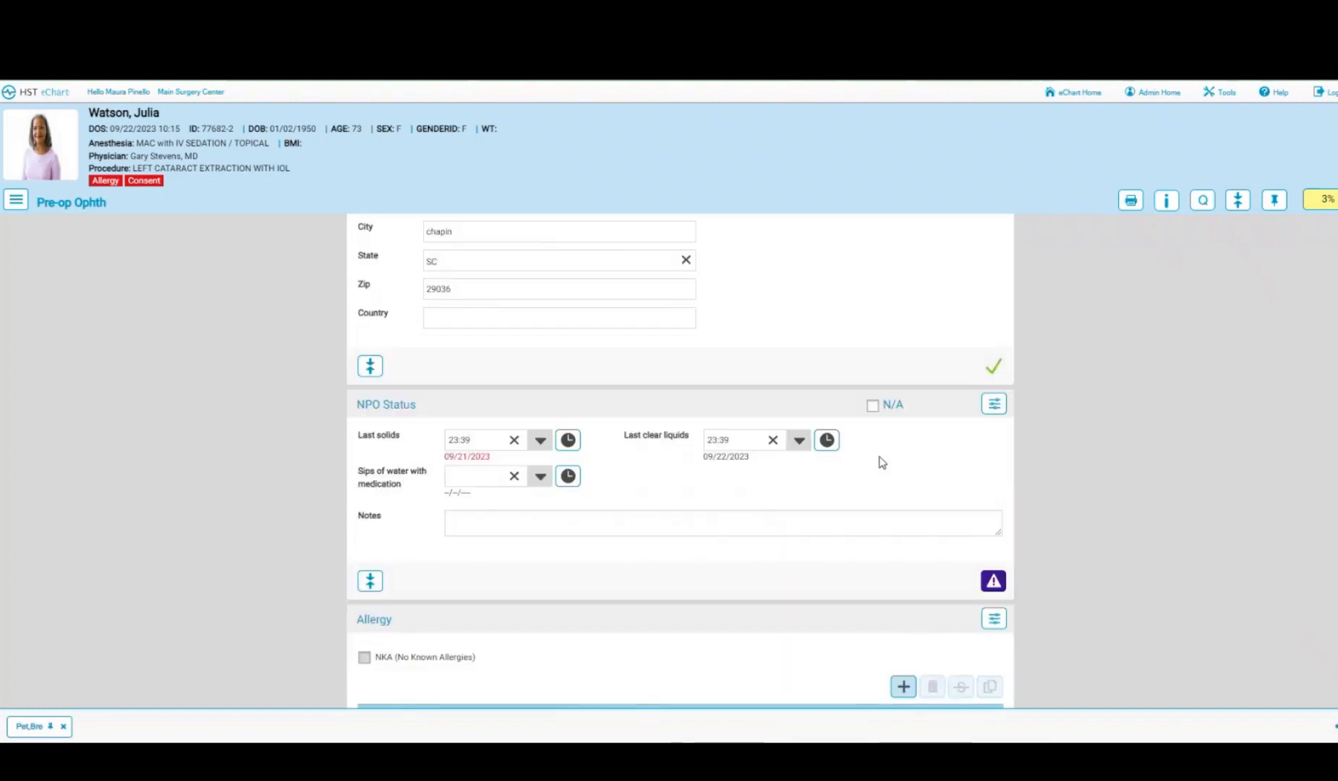
scroll(897, 495, down, 1)
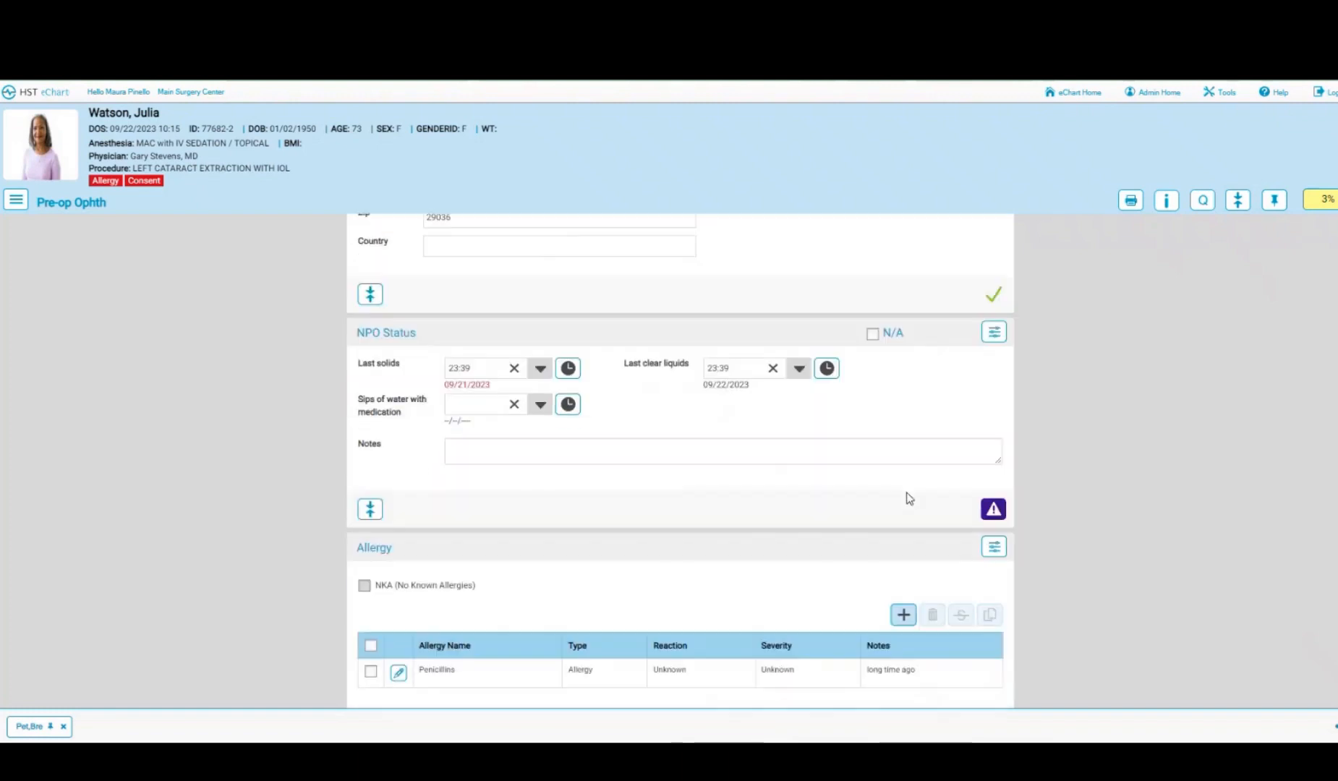
click(992, 511)
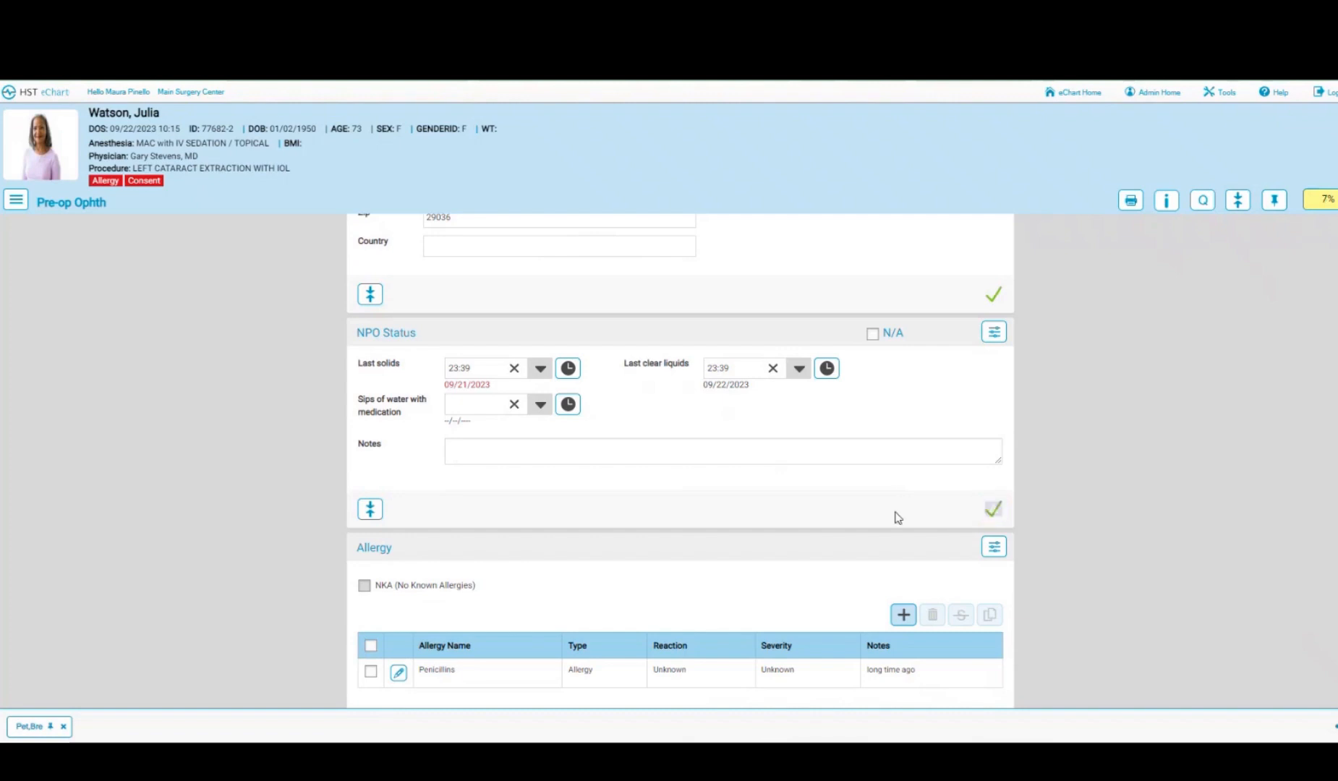
scroll(897, 518, down, 3)
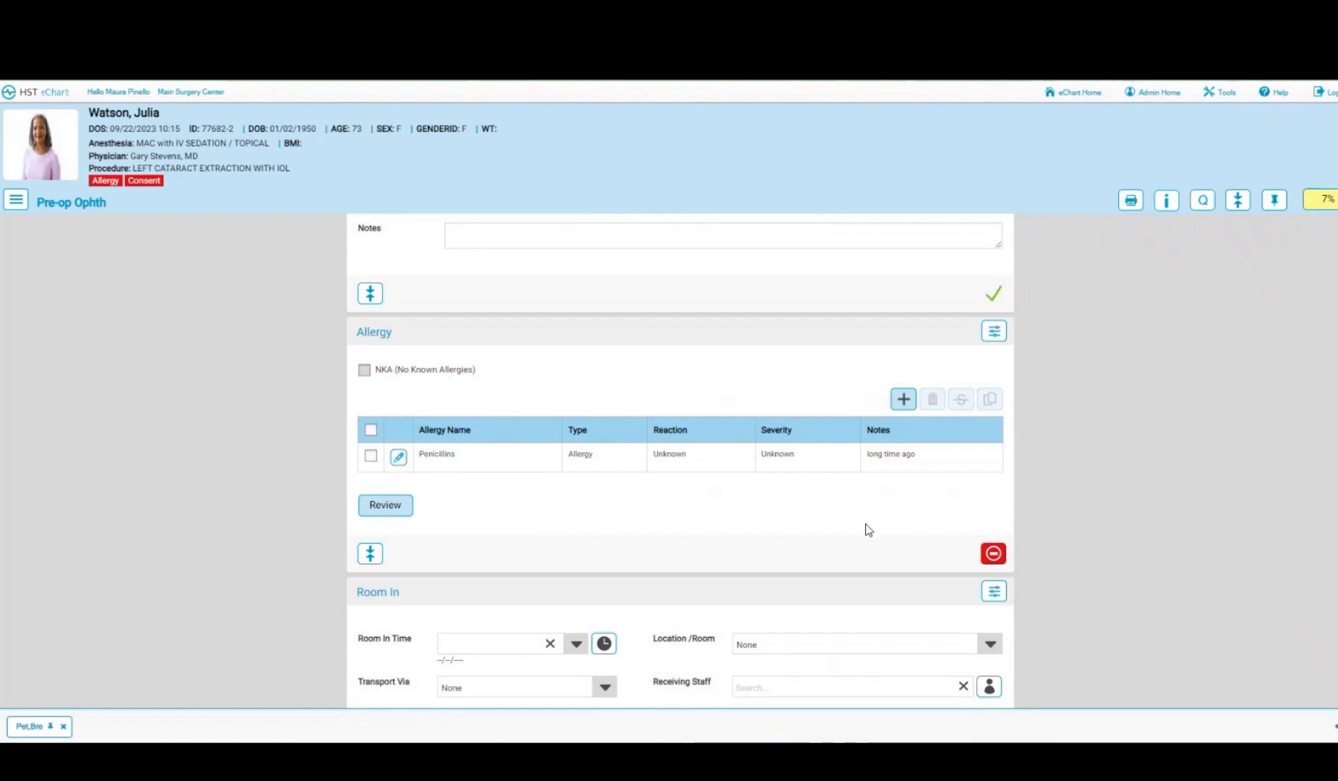
click(385, 506)
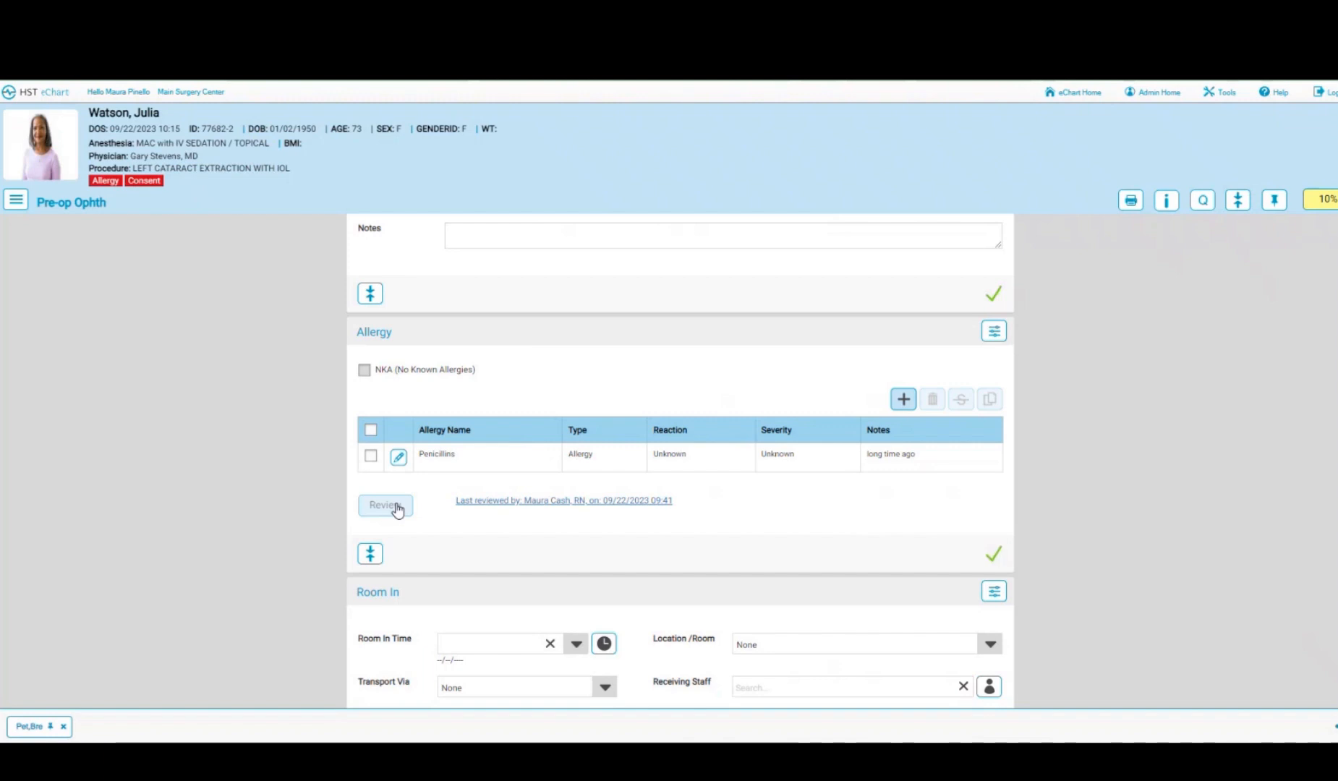
- Fill Room In with time 09:42, location Pre-Op, current nurse receiving, transport Ambulatory
scroll(752, 502, down, 3)
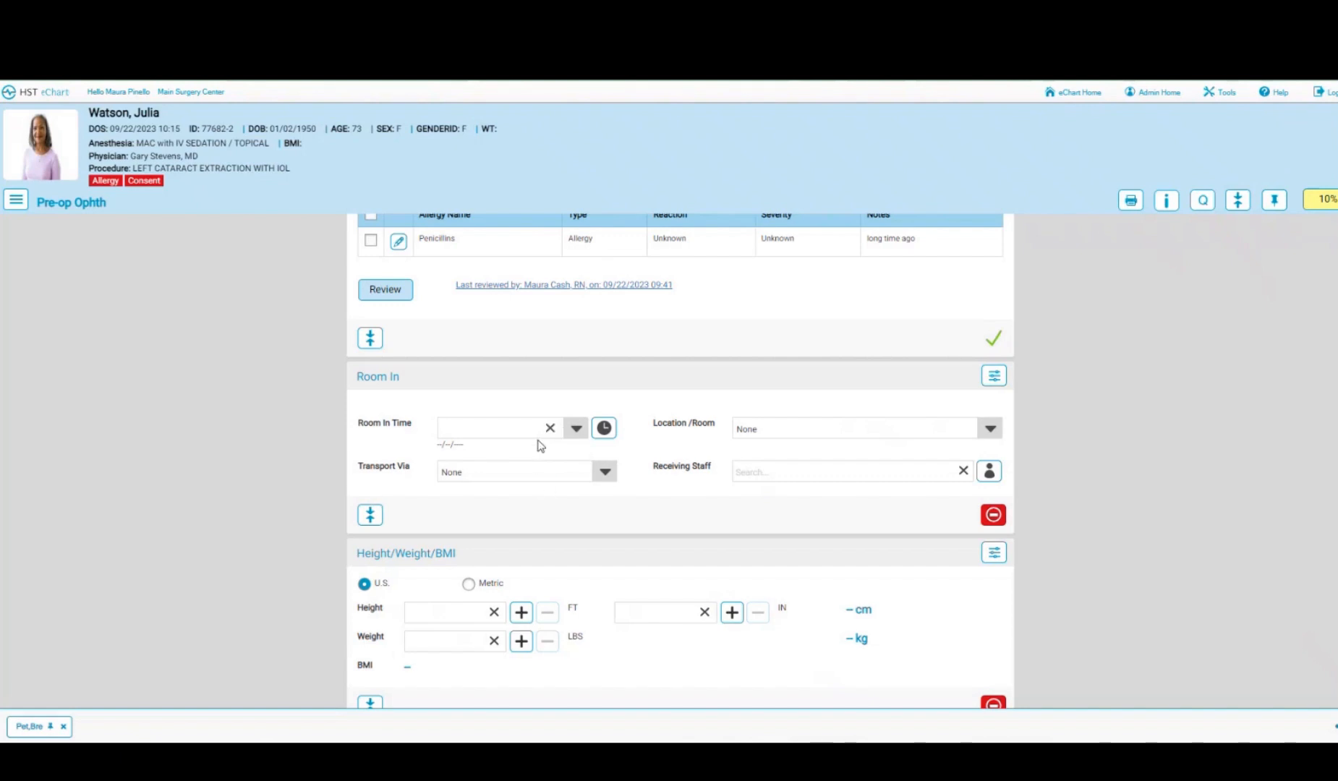
click(604, 429)
click(983, 428)
scroll(785, 481, down, 1)
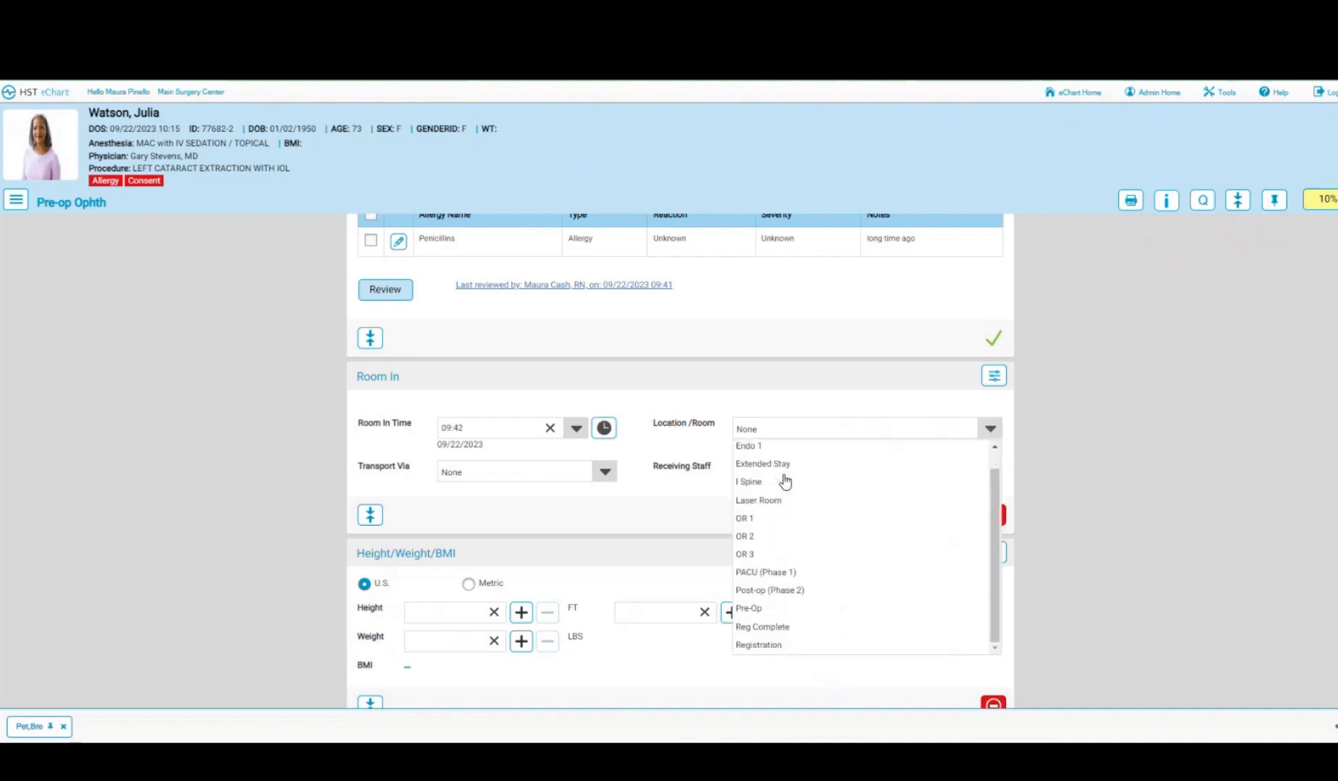
click(745, 612)
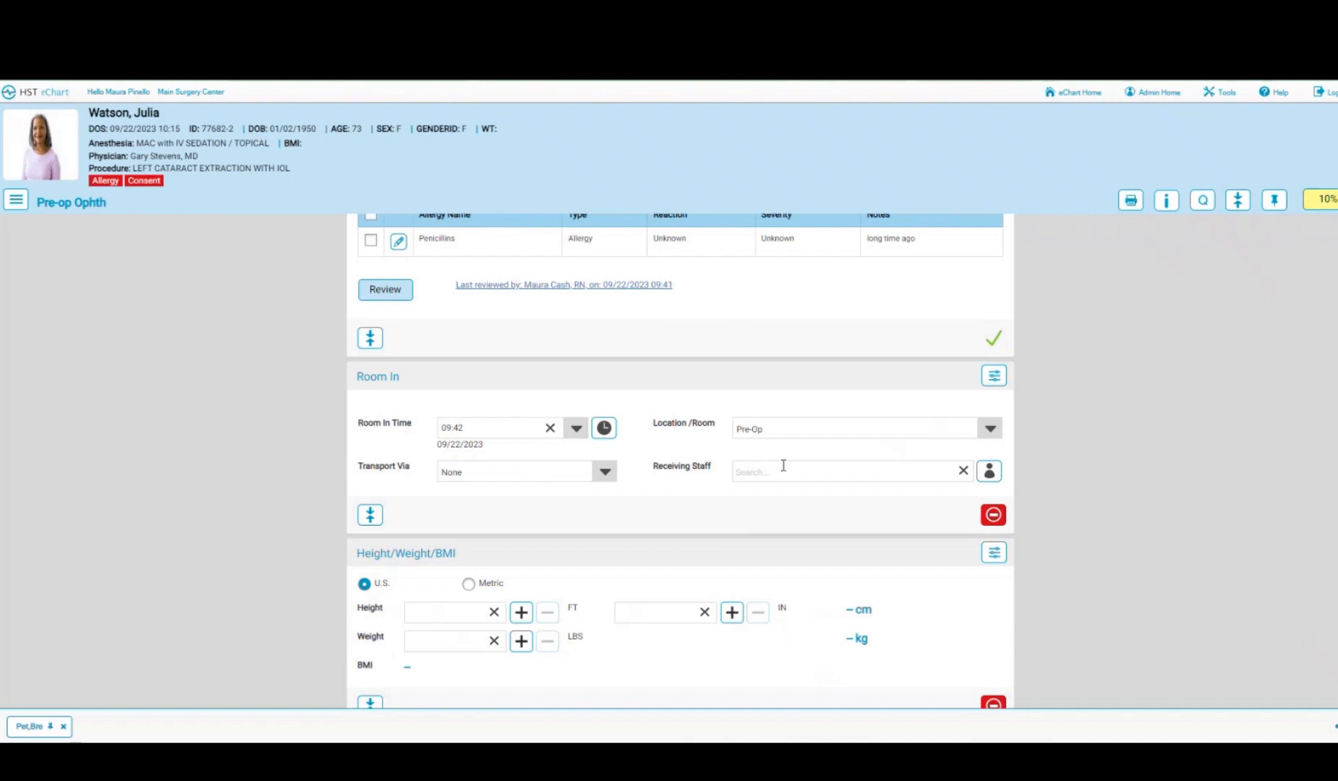
click(990, 471)
click(605, 472)
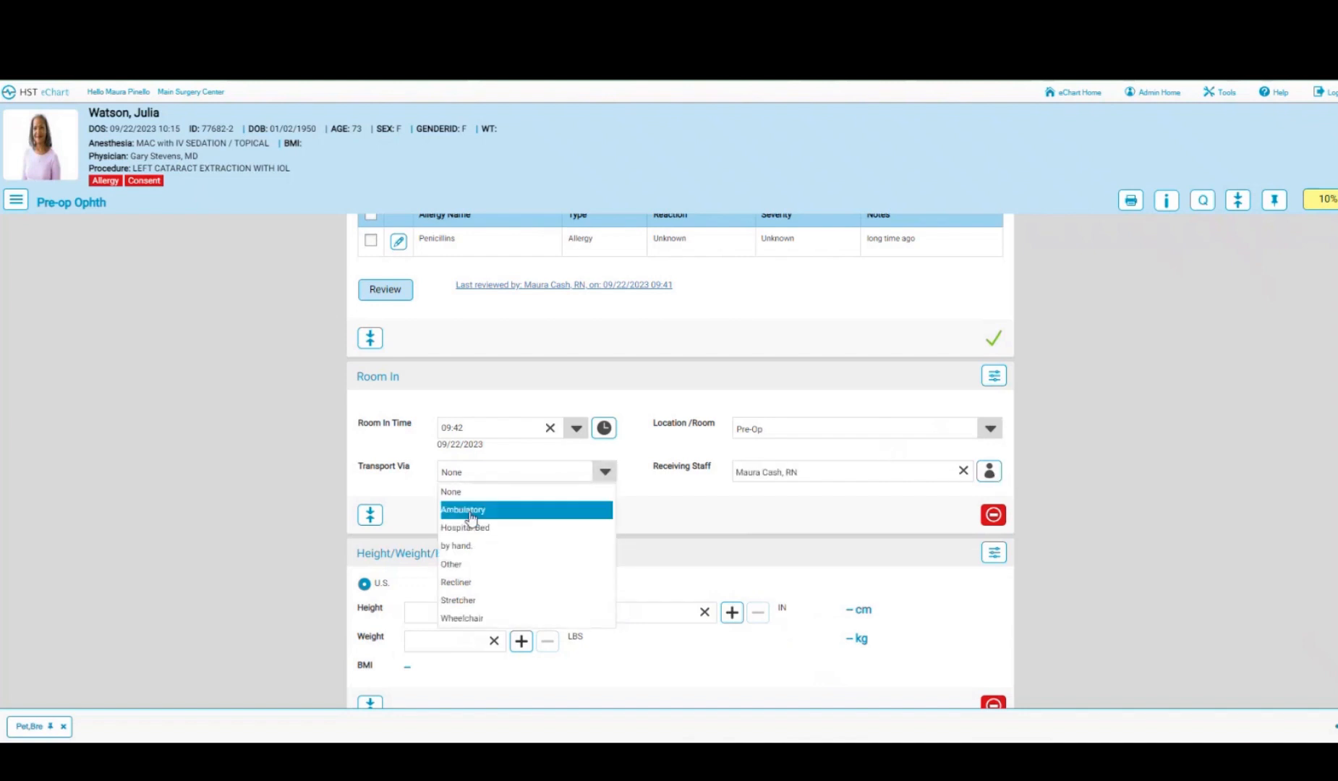
click(469, 511)
scroll(573, 523, down, 1)
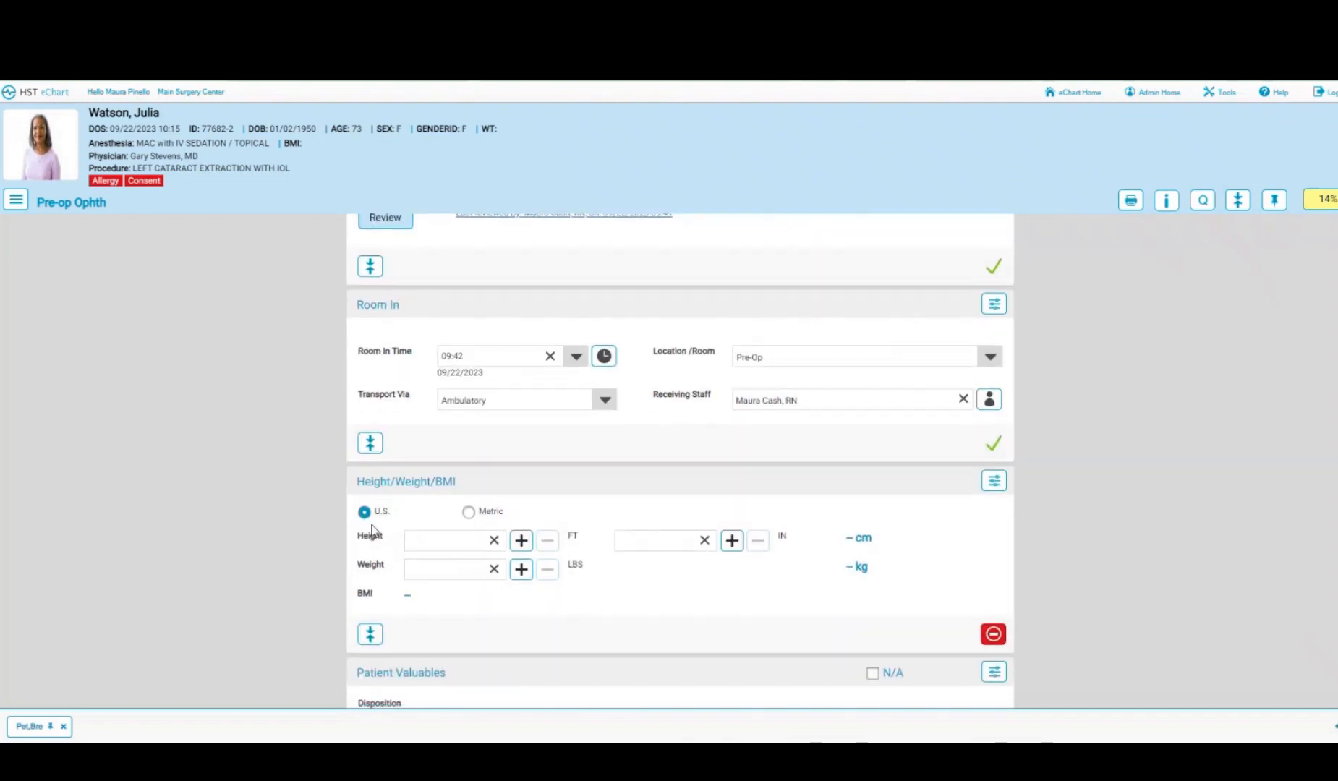
click(467, 541)
text(5)
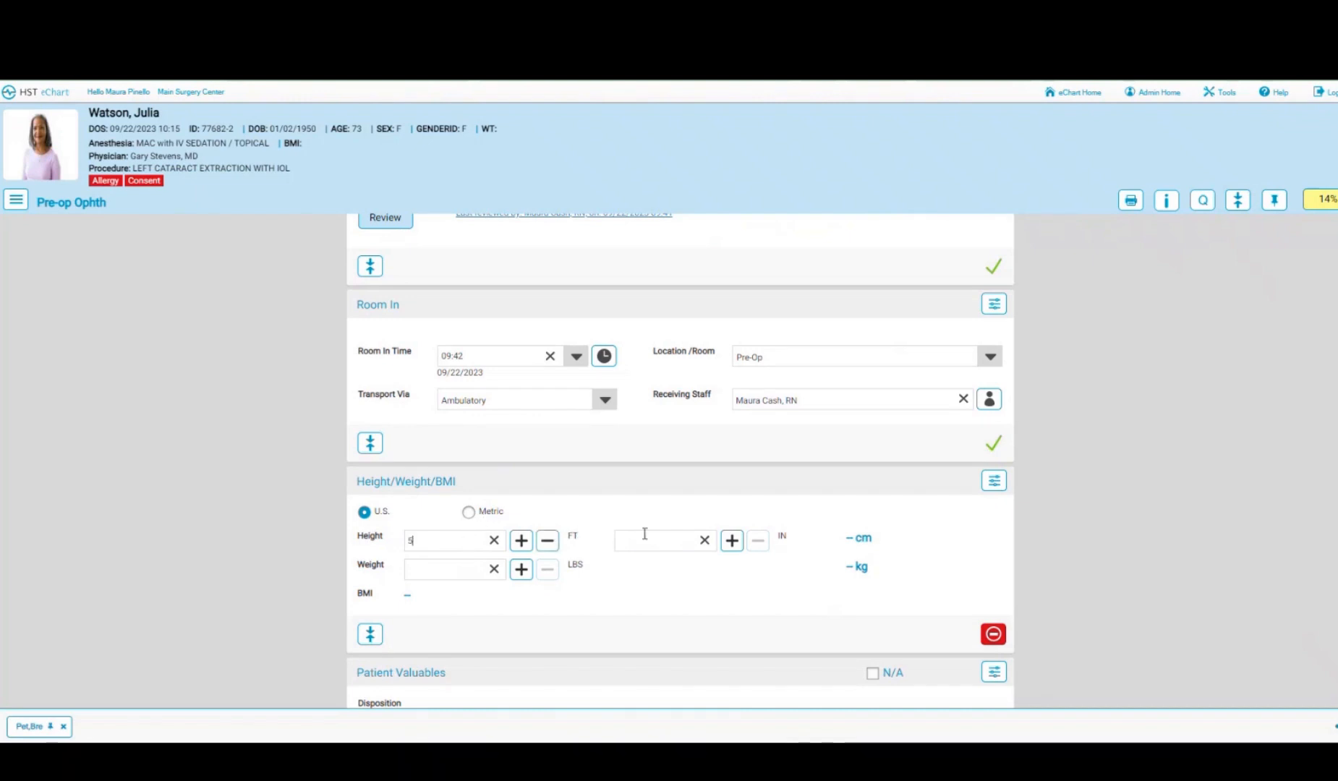
click(651, 541)
text(2)
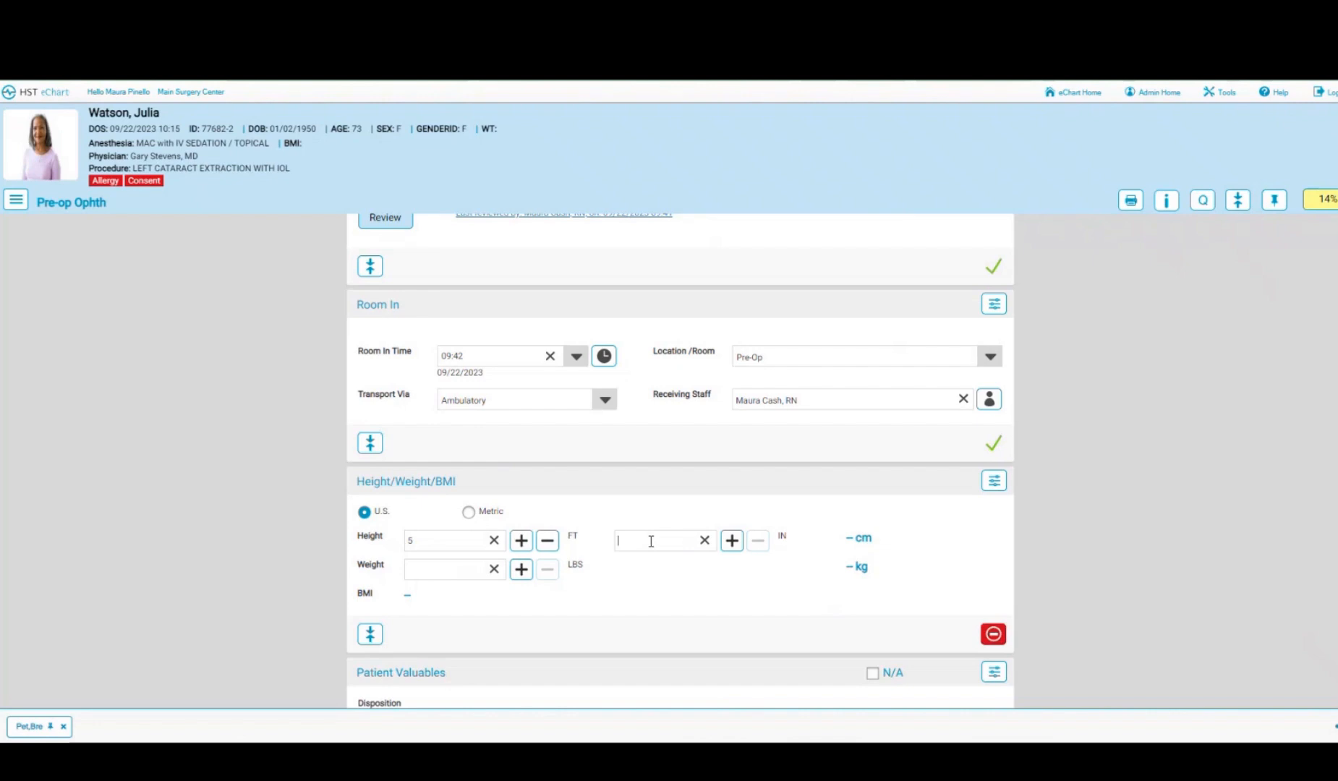
click(457, 569)
text(170)
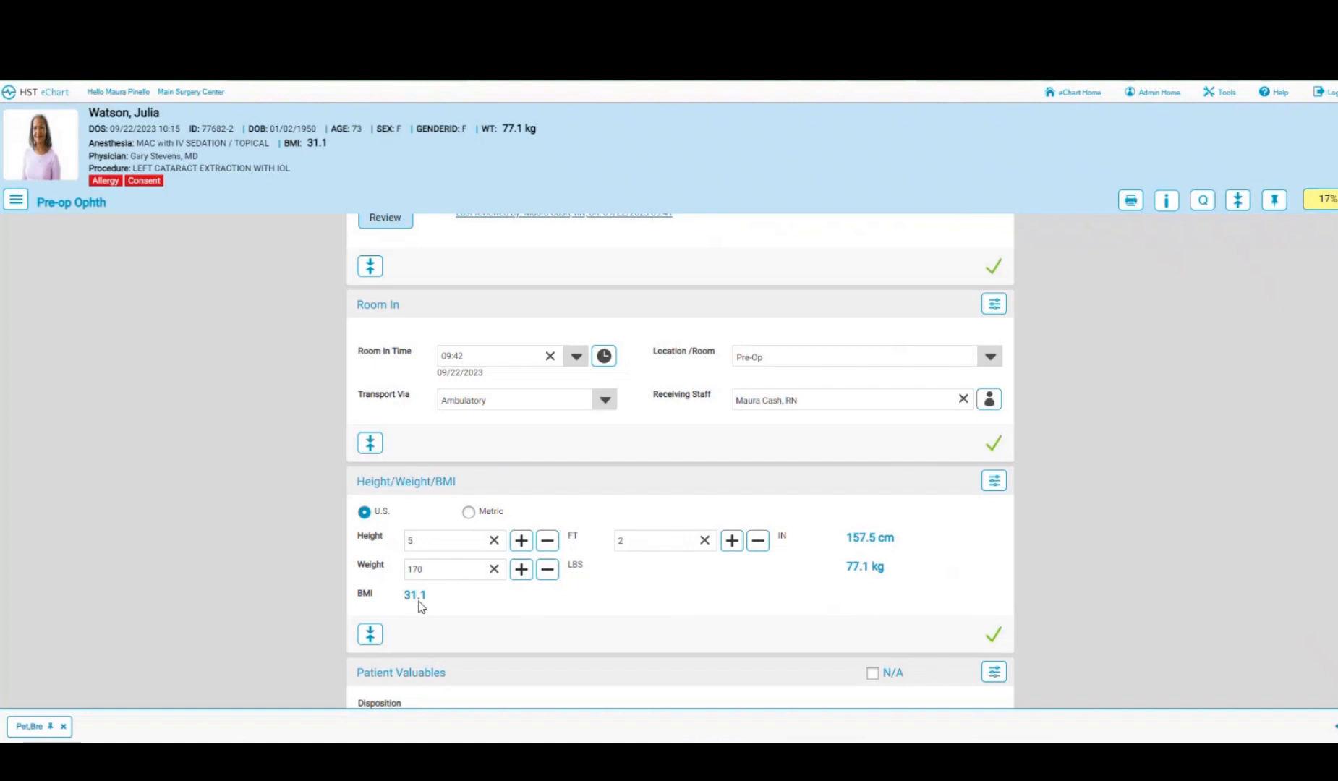
click(469, 512)
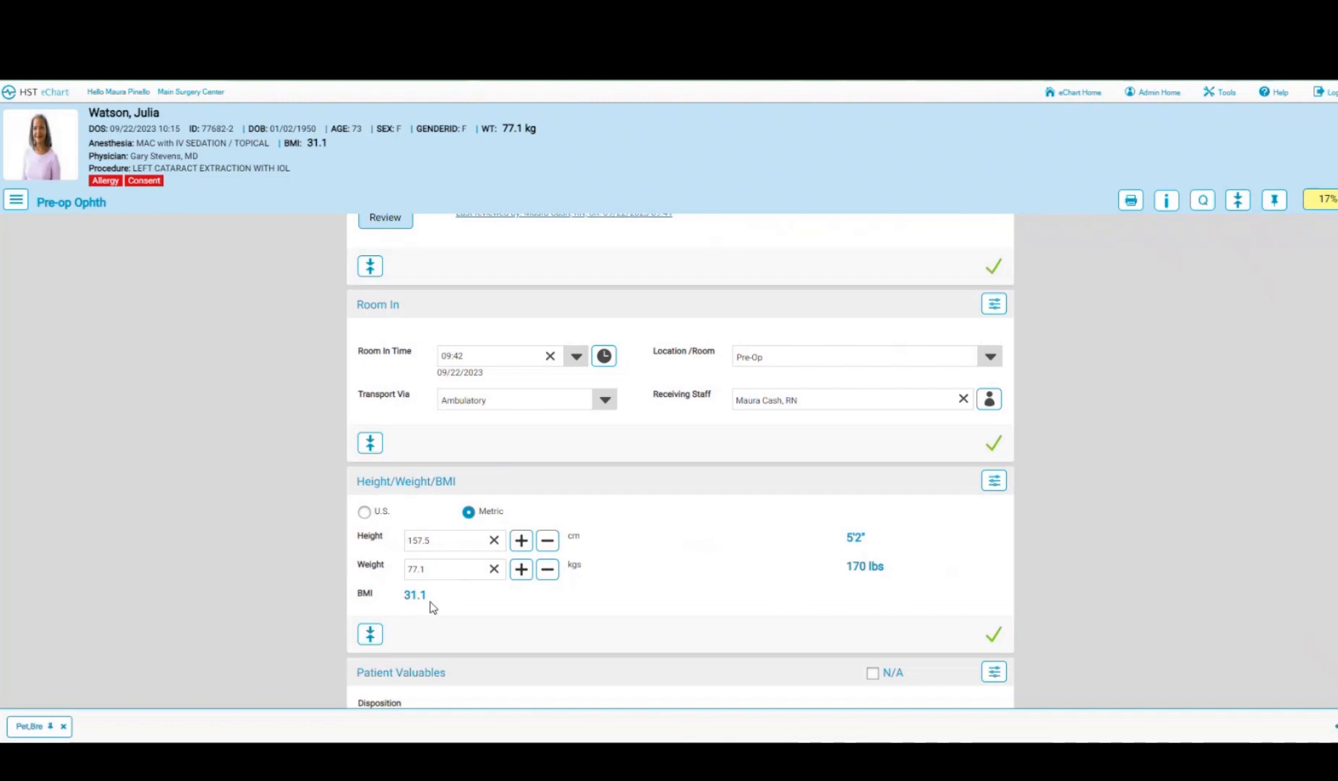
click(365, 513)
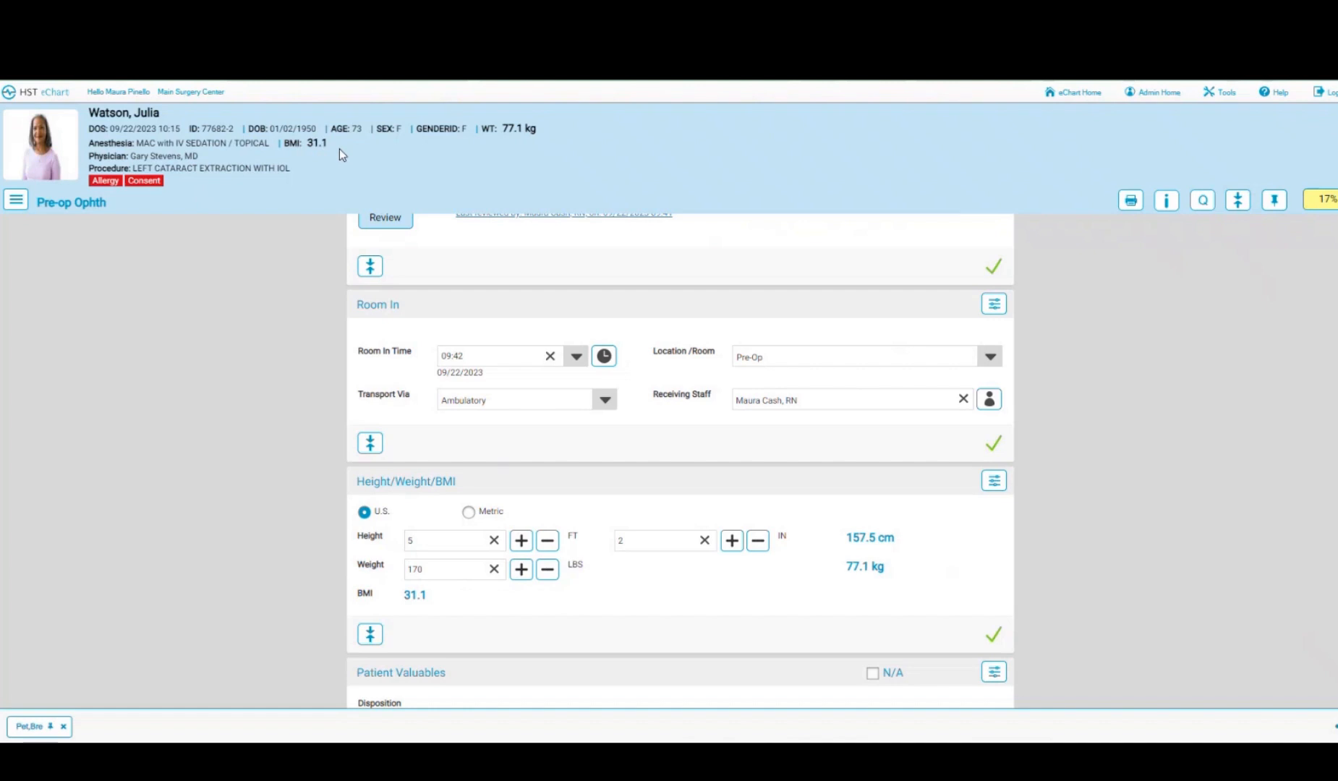
- Record glasses as valuables removed and kept with the patient
scroll(311, 337, down, 5)
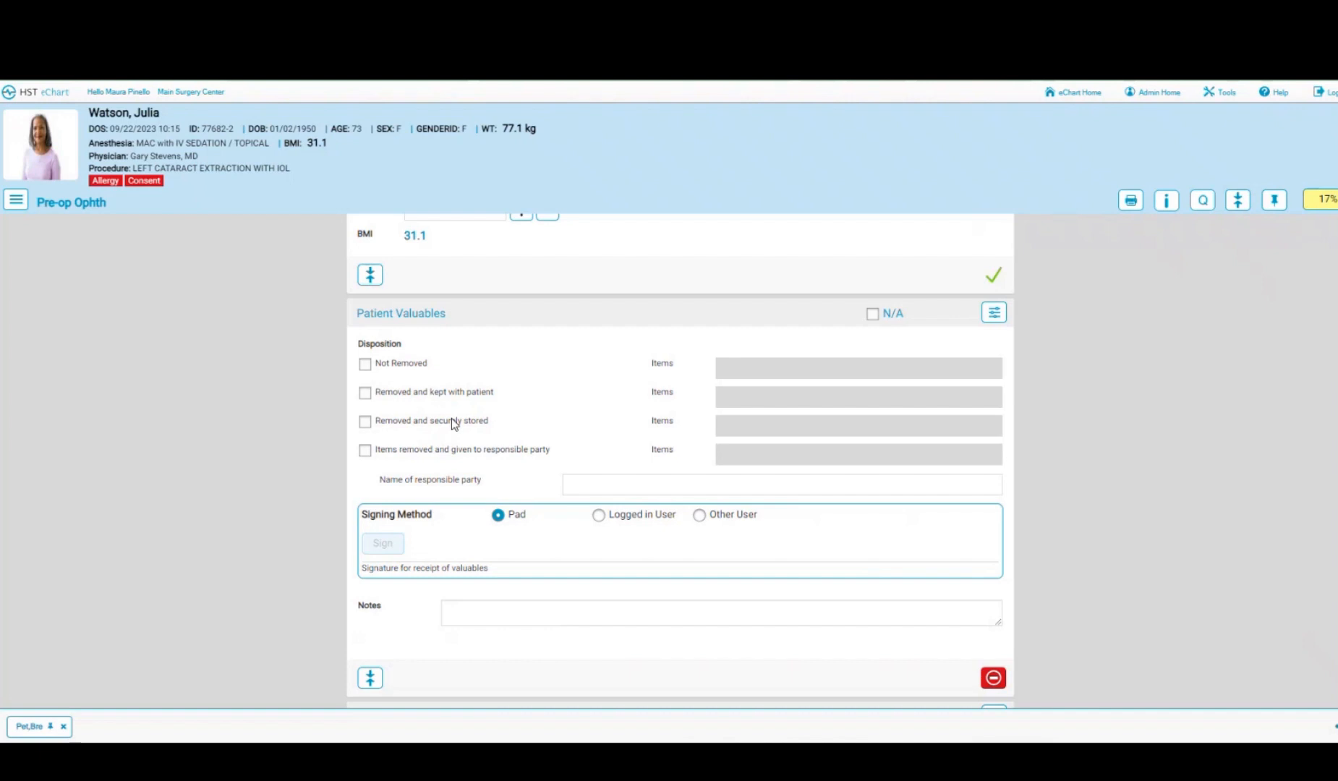
click(366, 393)
click(732, 397)
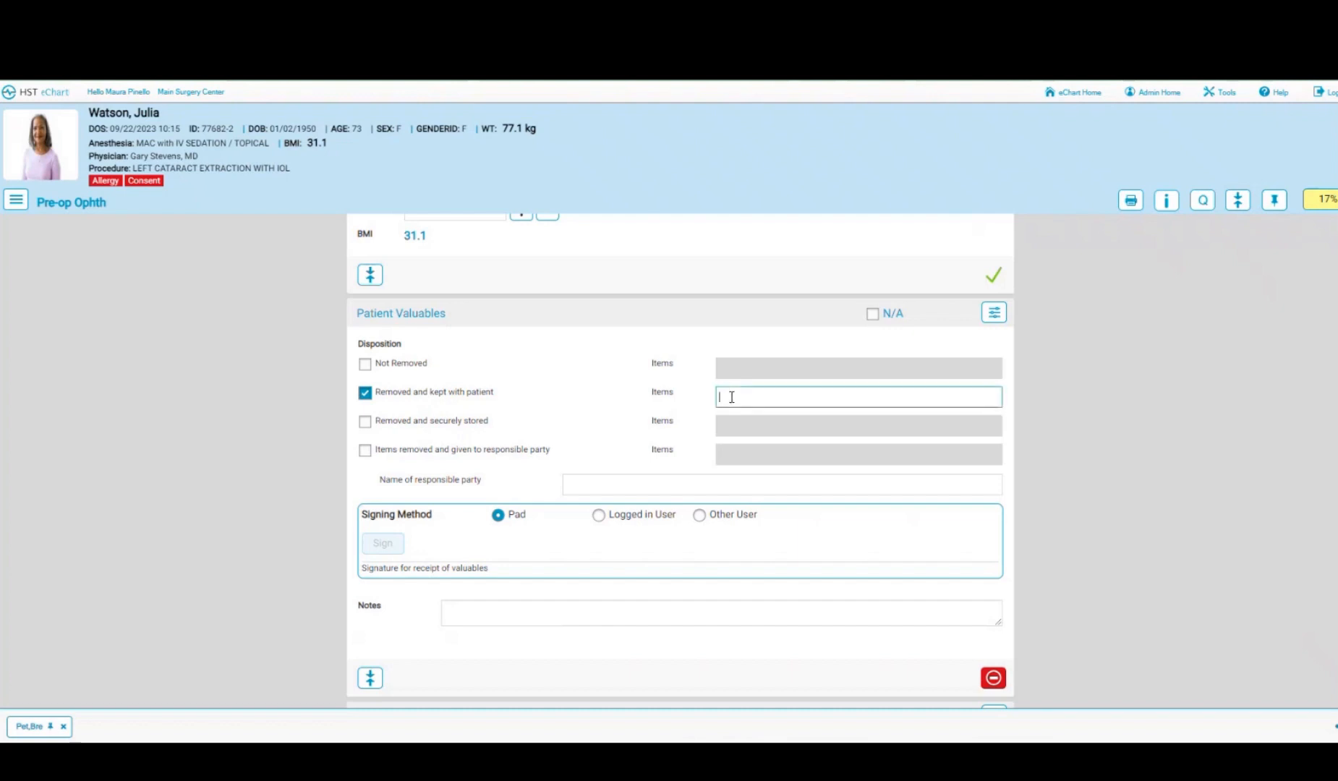
text(glasses)
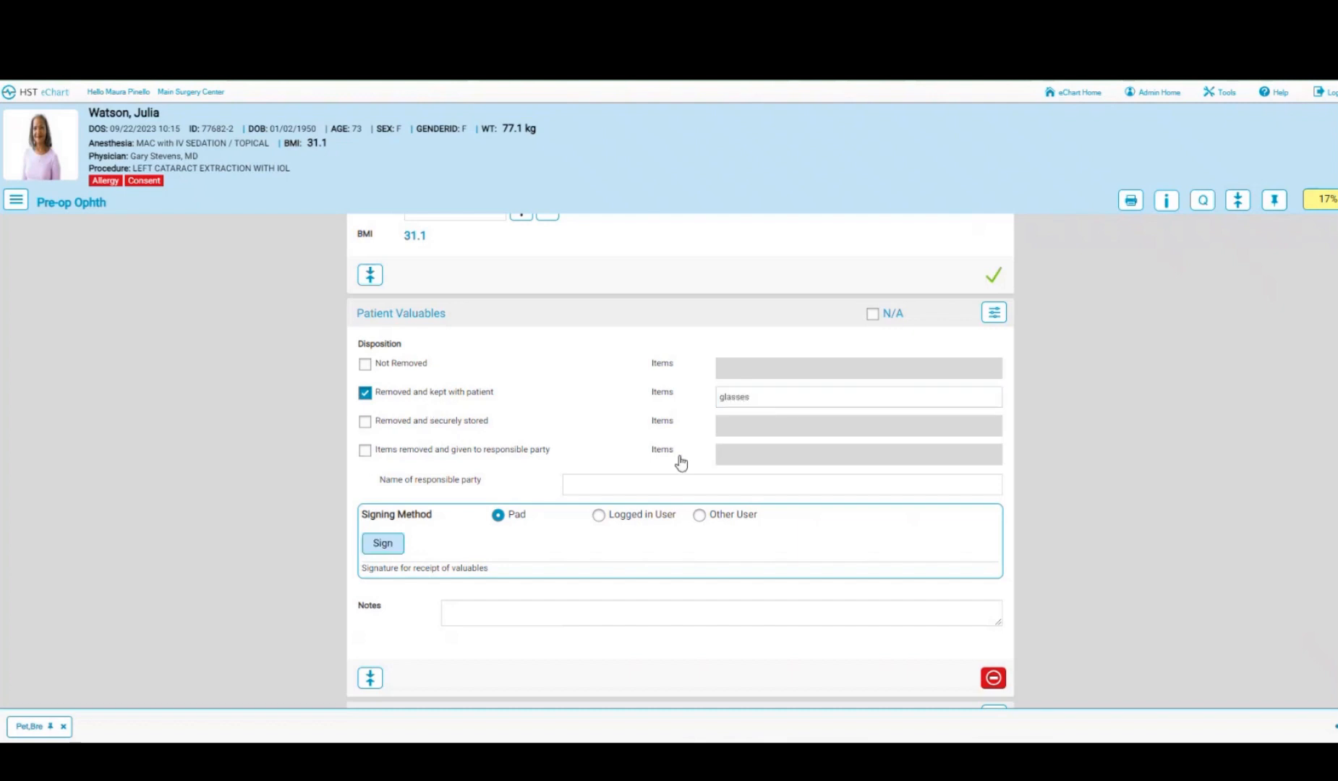
- Record purse and cell phone given to the patient's sister, then sign as the logged-in user
click(743, 459)
text(purse)
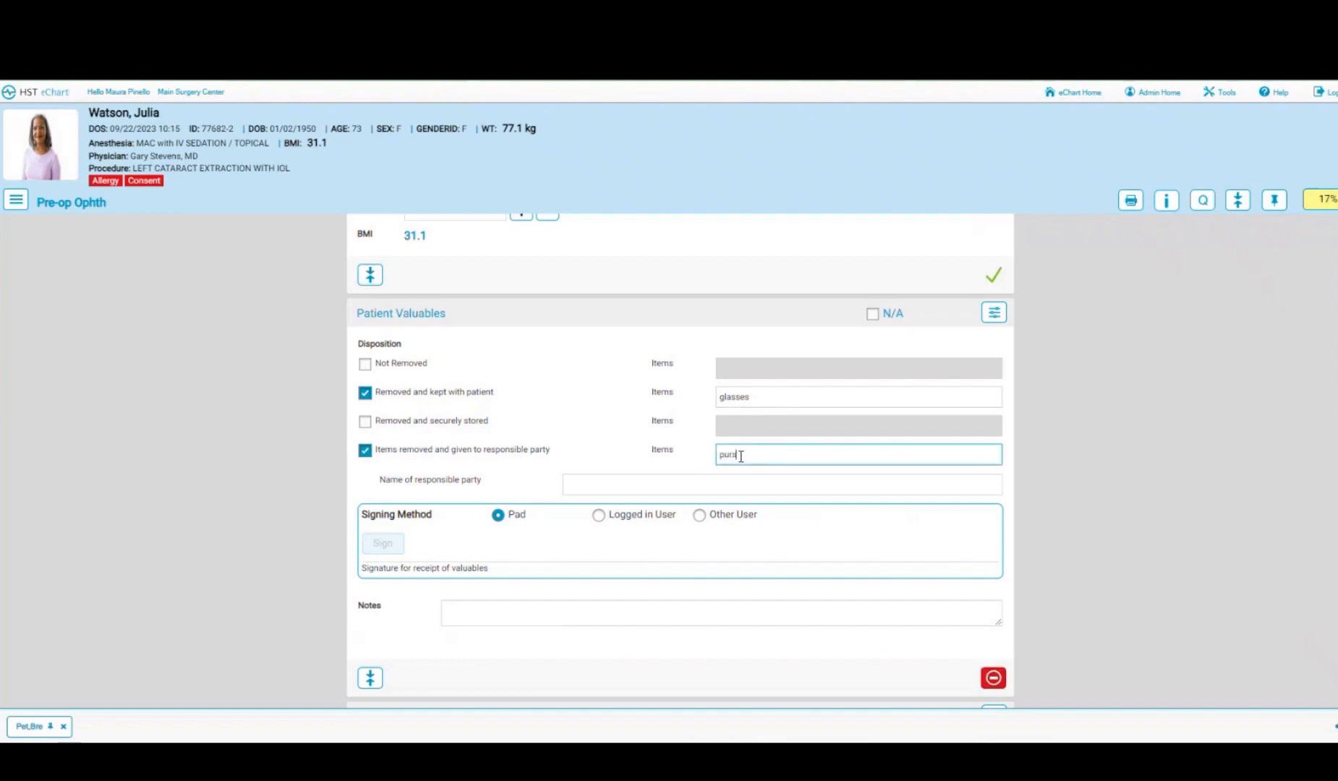
text( cell phone)
click(680, 485)
text(sis)
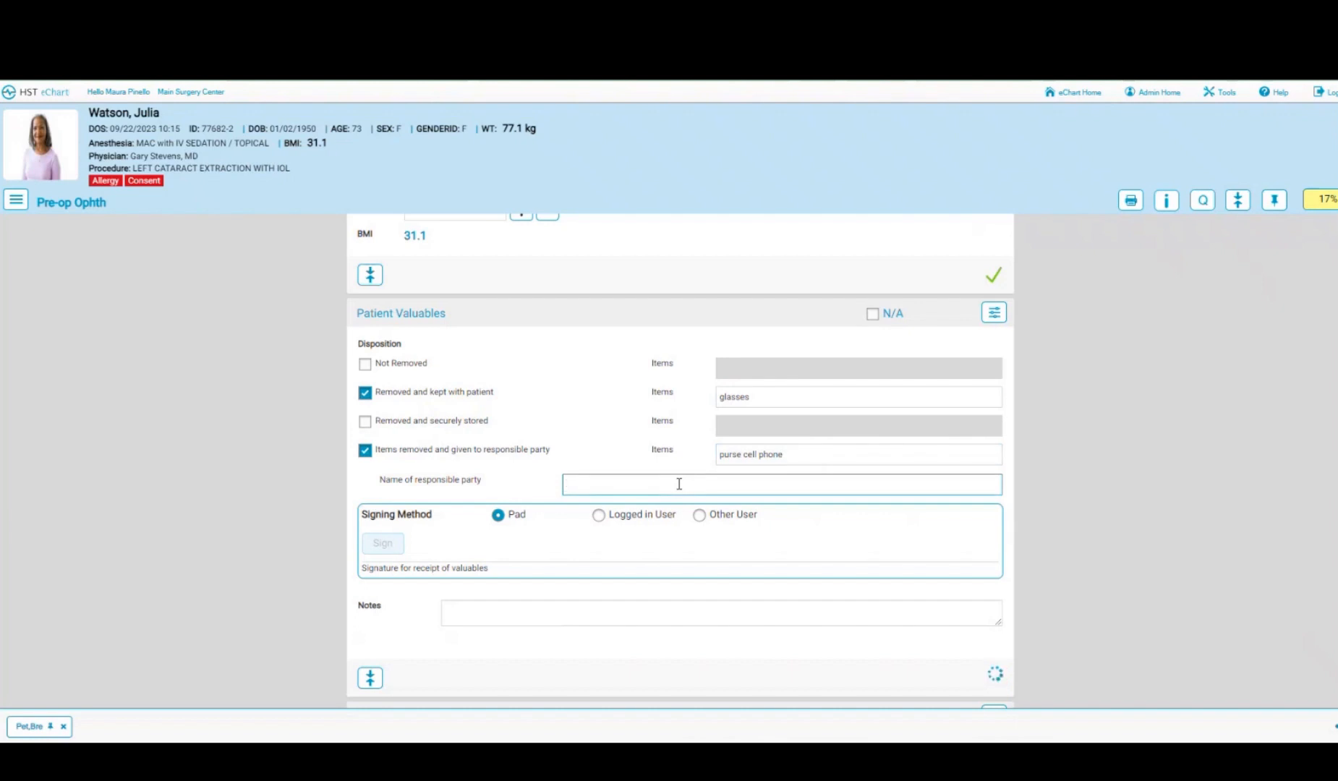
text(ter Ann)
click(448, 561)
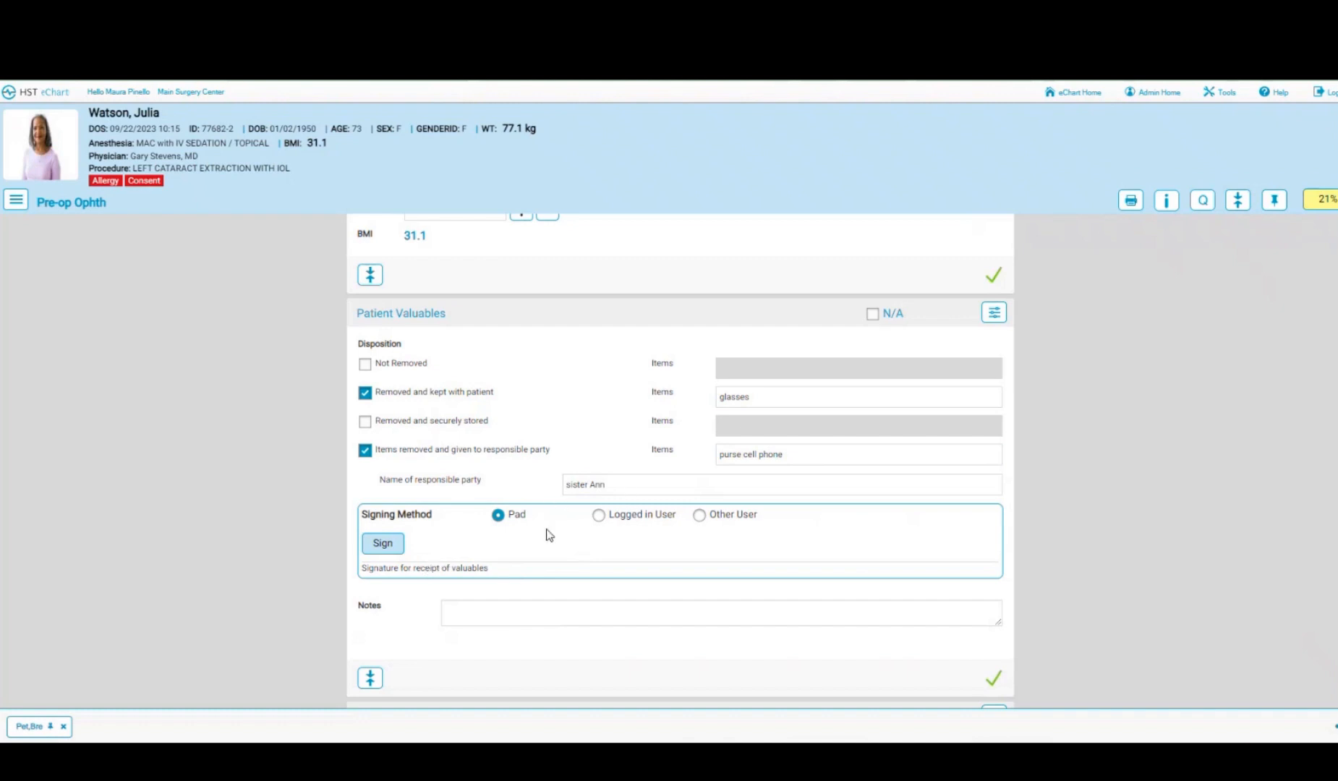
click(600, 516)
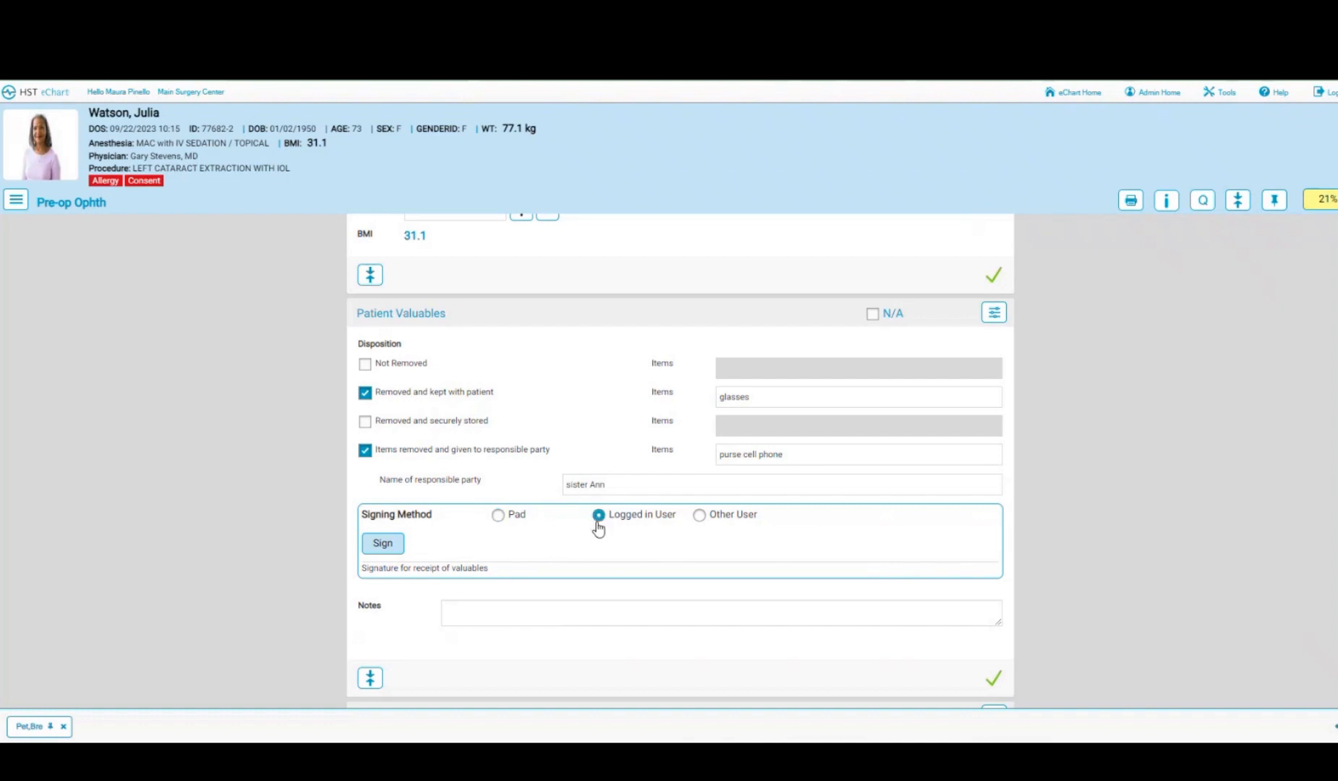
click(378, 544)
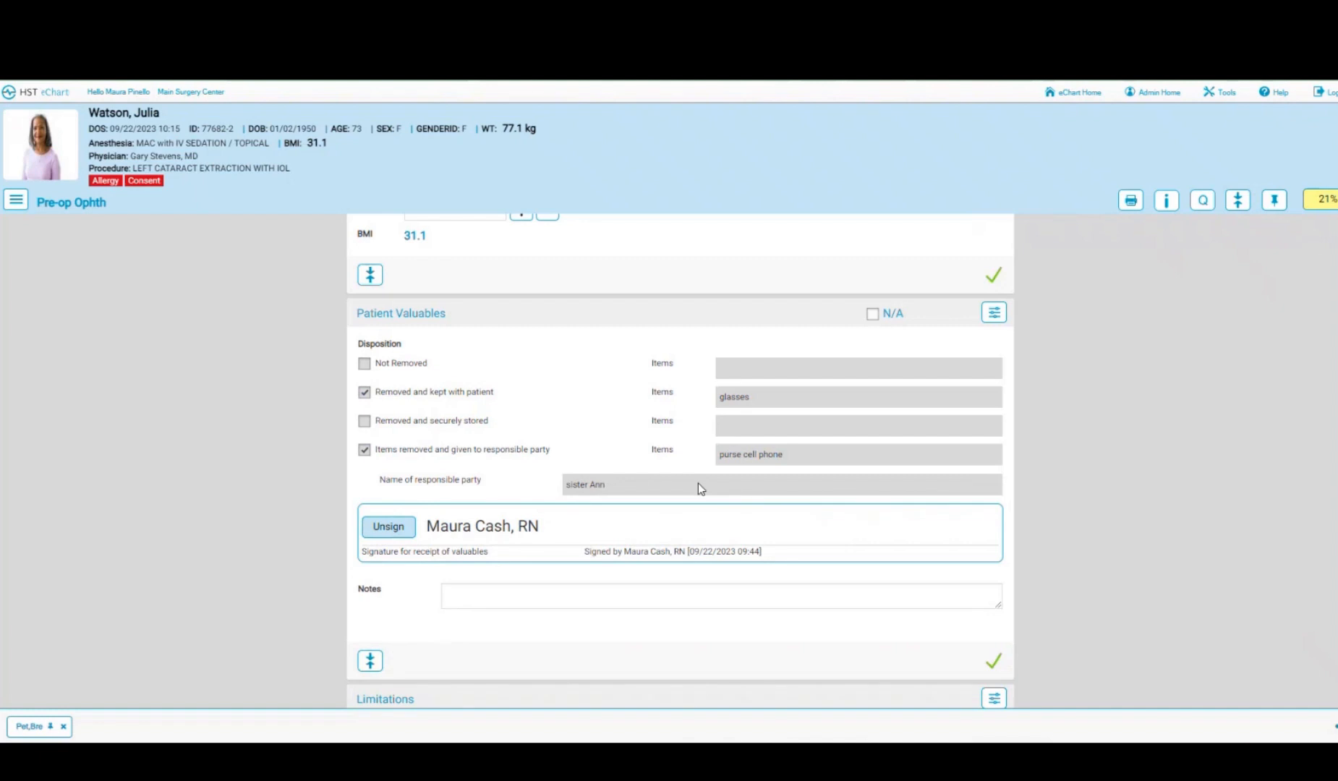
- Note a mobility limitation using a cane and a visual limitation
scroll(698, 483, down, 5)
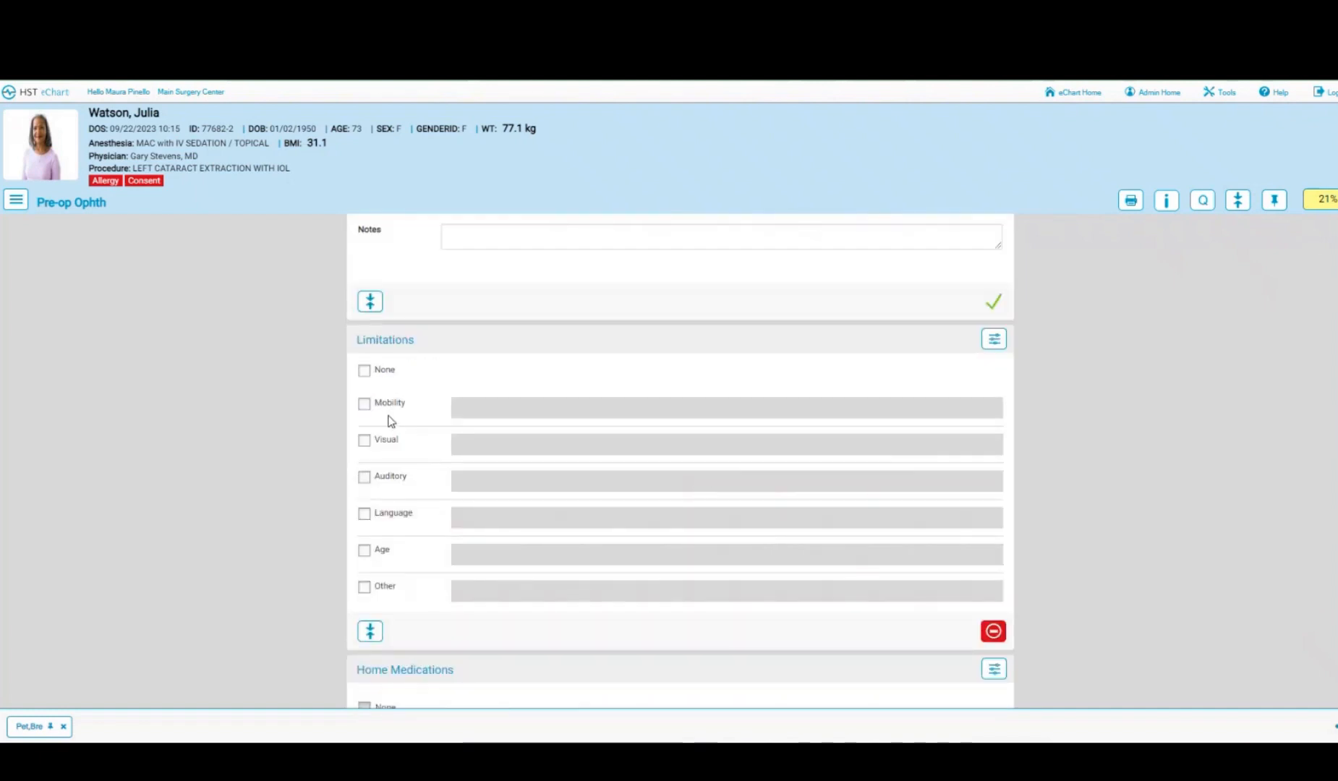
click(364, 405)
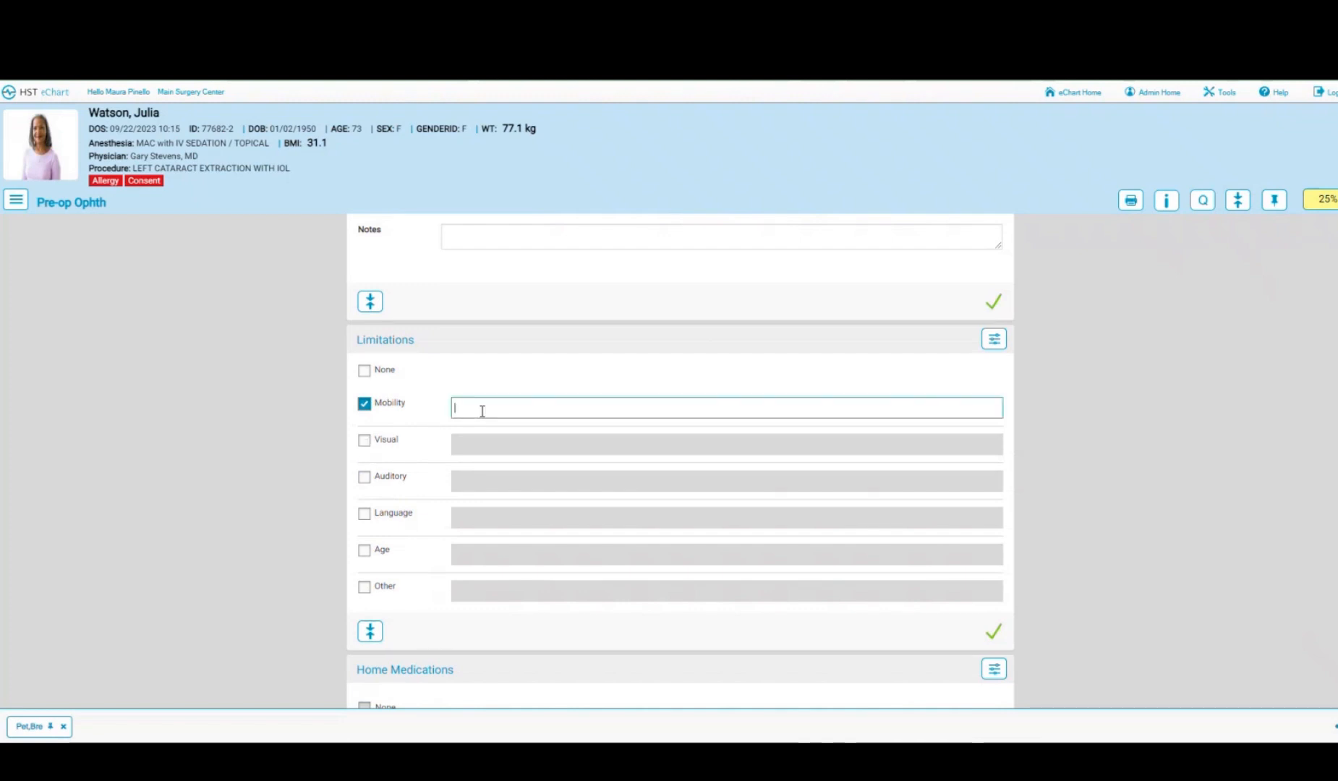
text(cane)
click(365, 443)
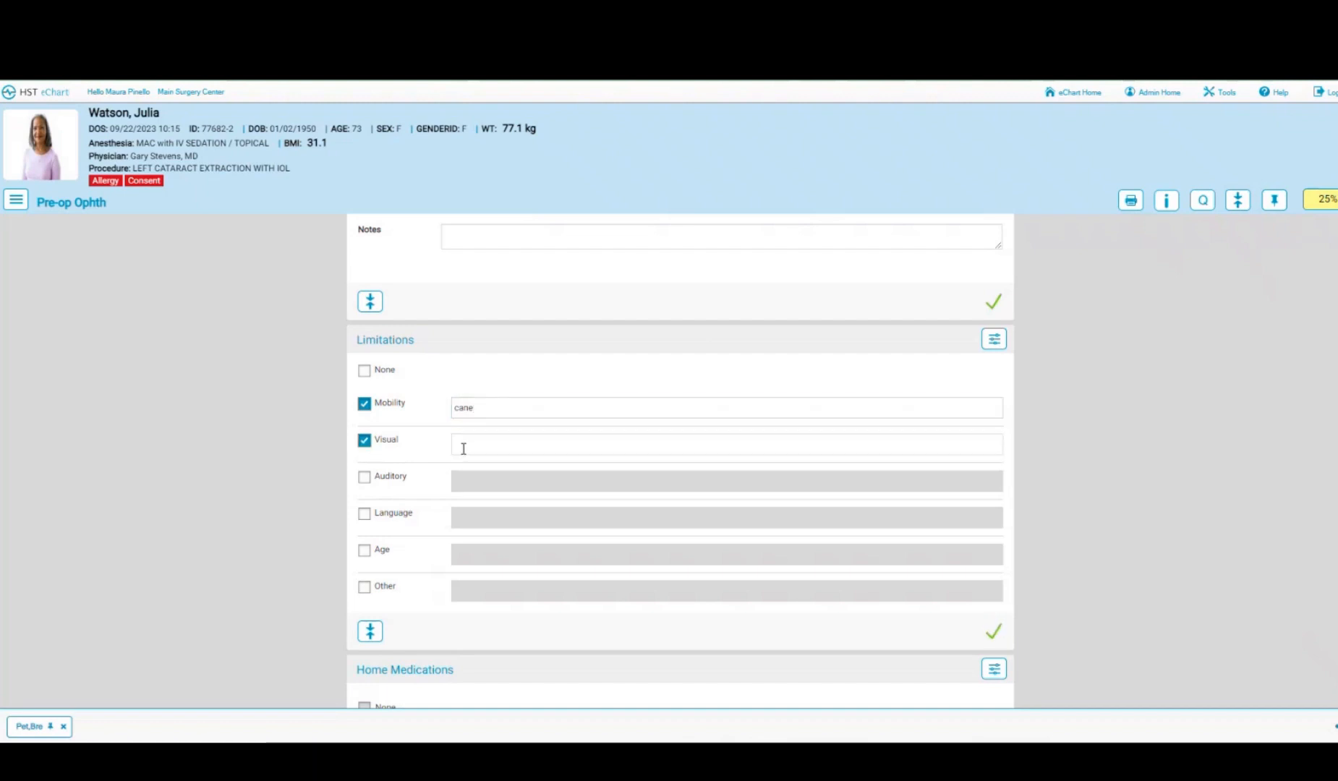
- Set the last dose taken for all home medications, Cardizem 60mg daily, to 09/21/2023
scroll(463, 445, down, 4)
scroll(463, 453, down, 1)
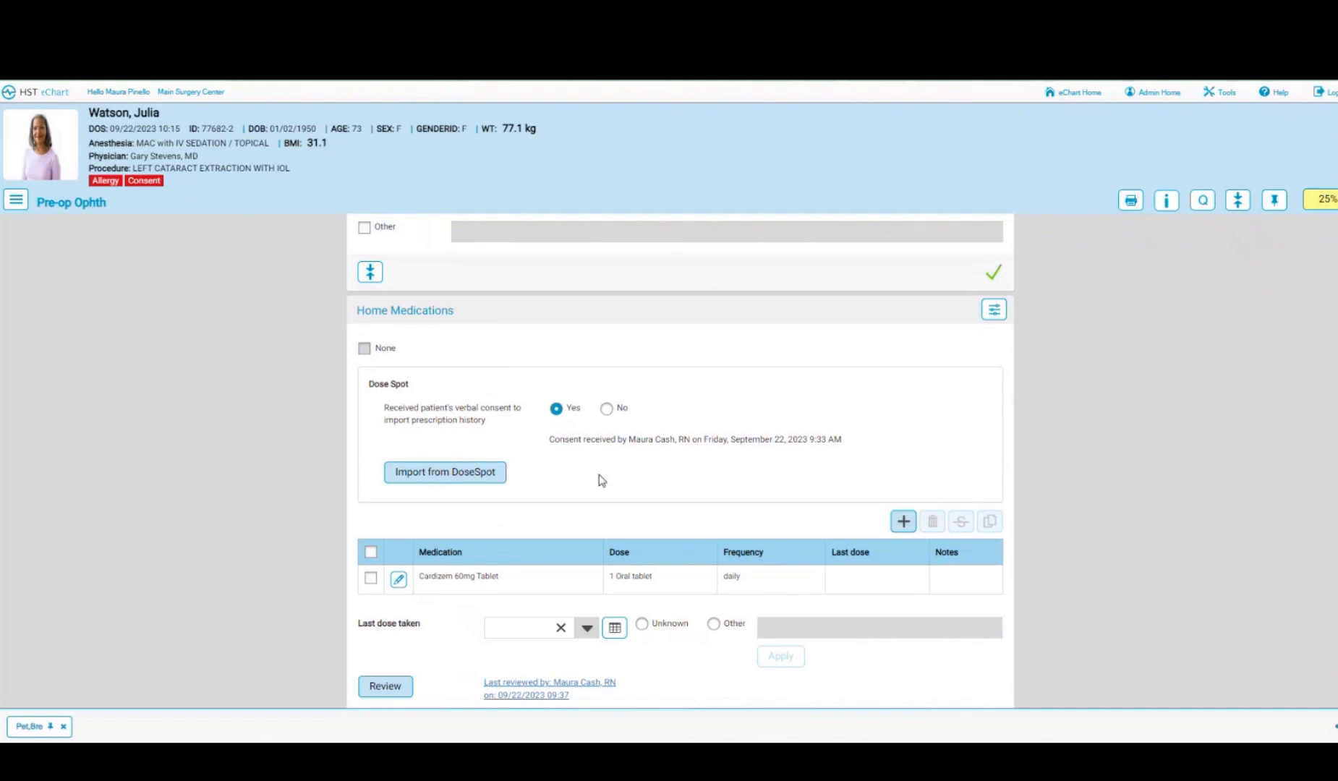
scroll(600, 481, down, 1)
scroll(599, 474, down, 1)
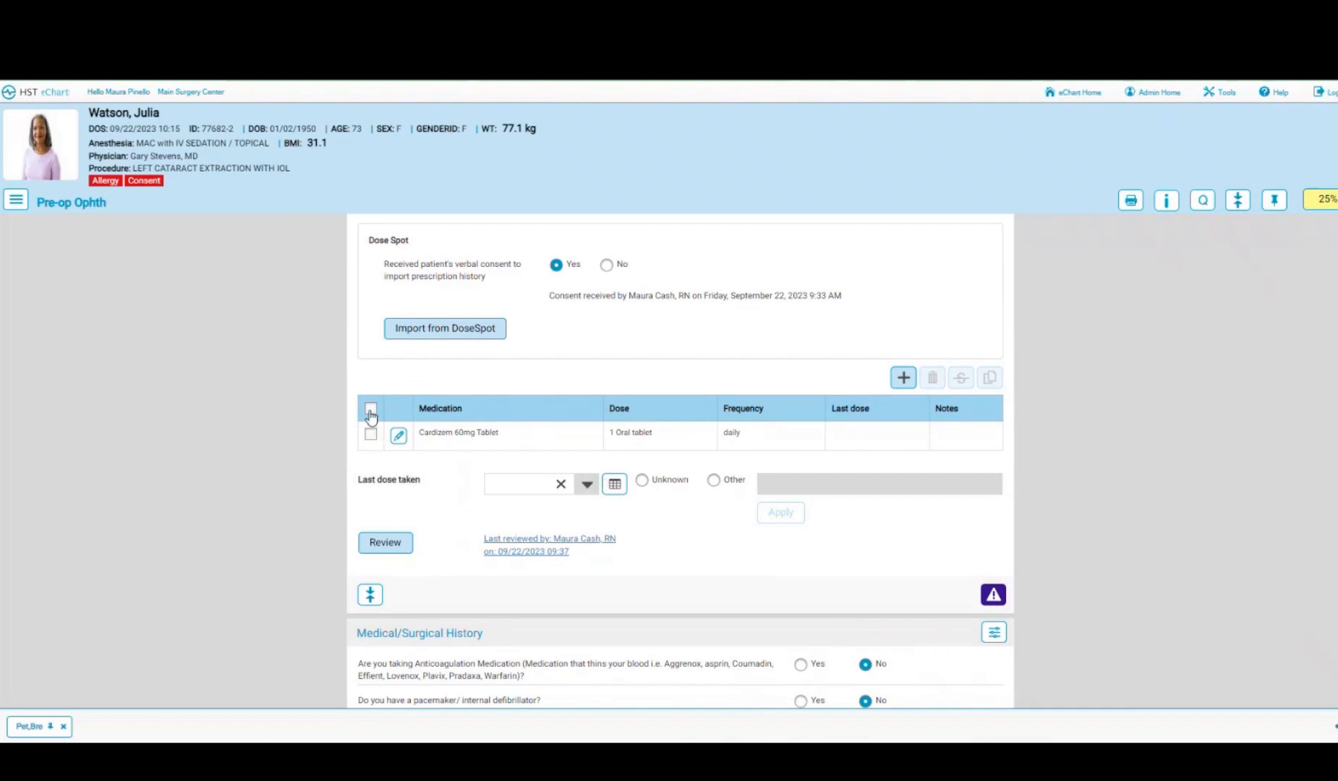
click(370, 409)
click(621, 492)
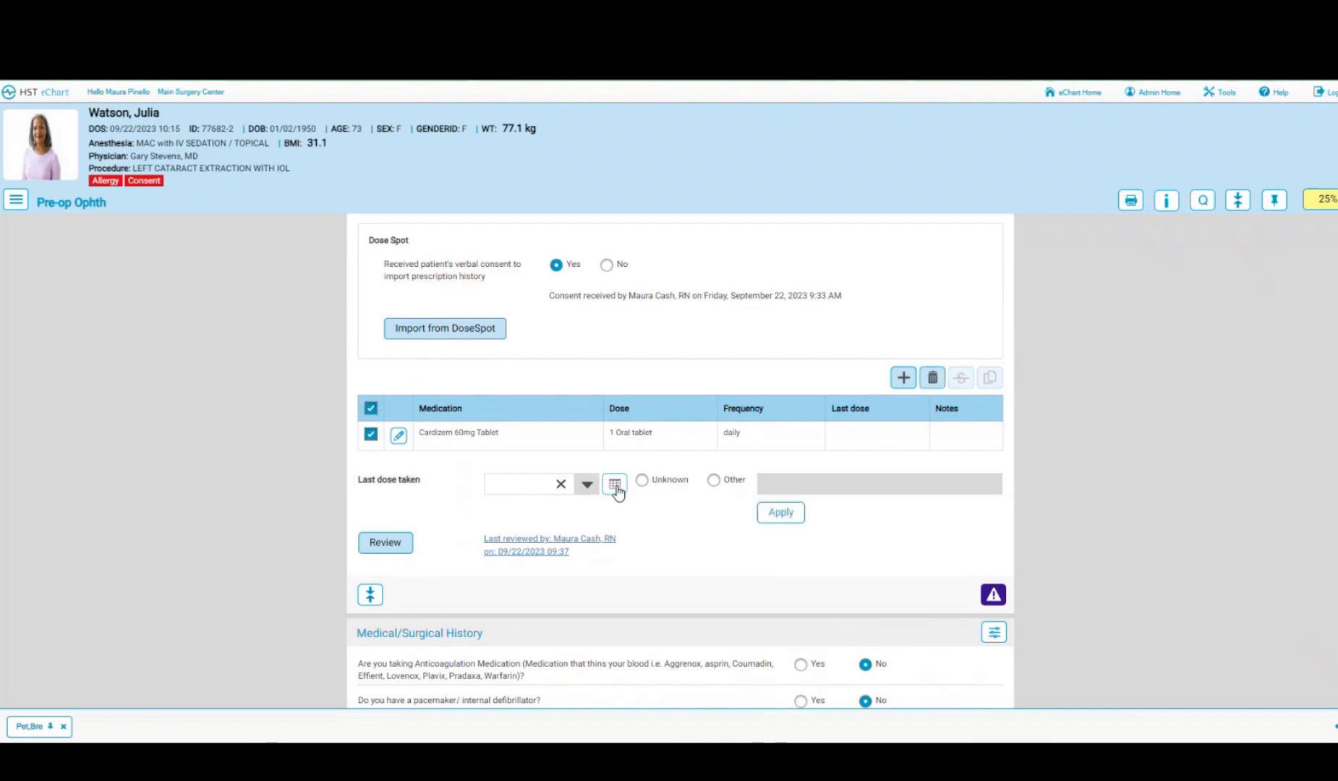
click(588, 489)
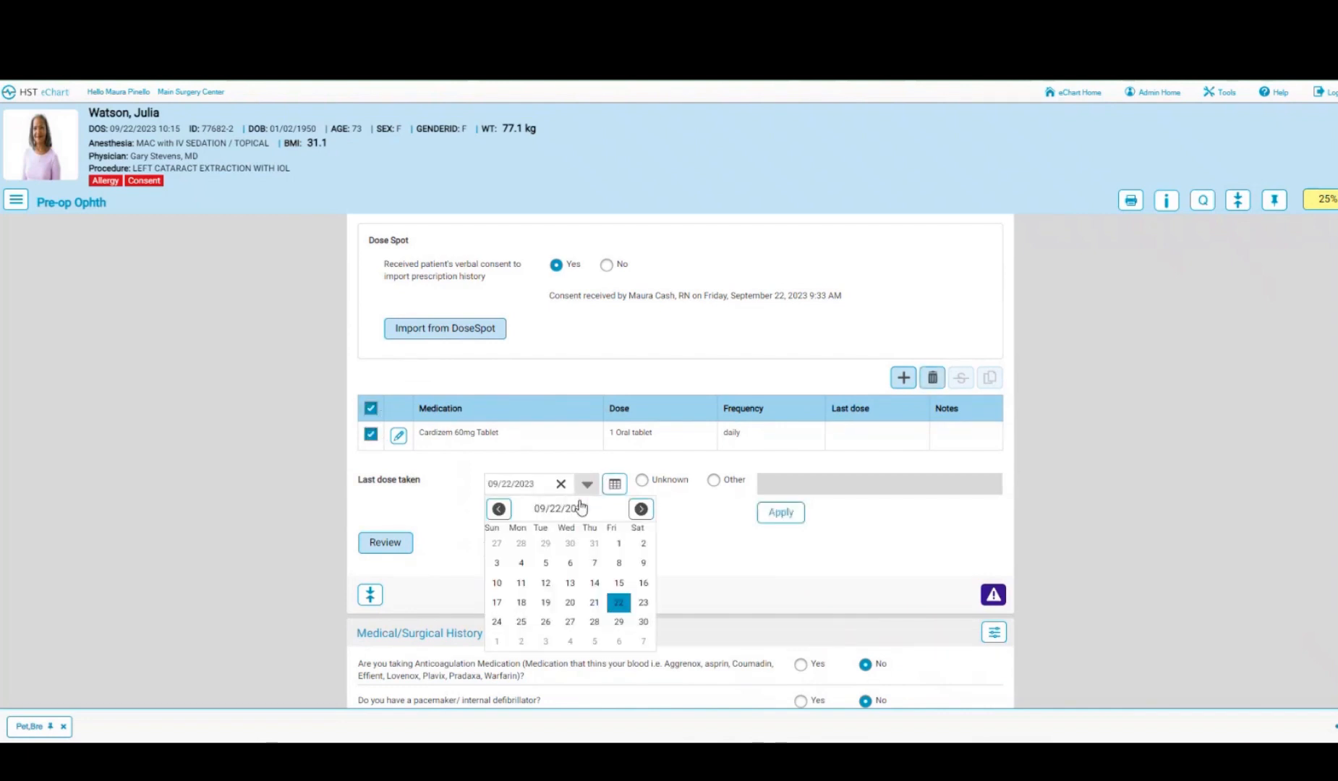
click(593, 602)
click(795, 515)
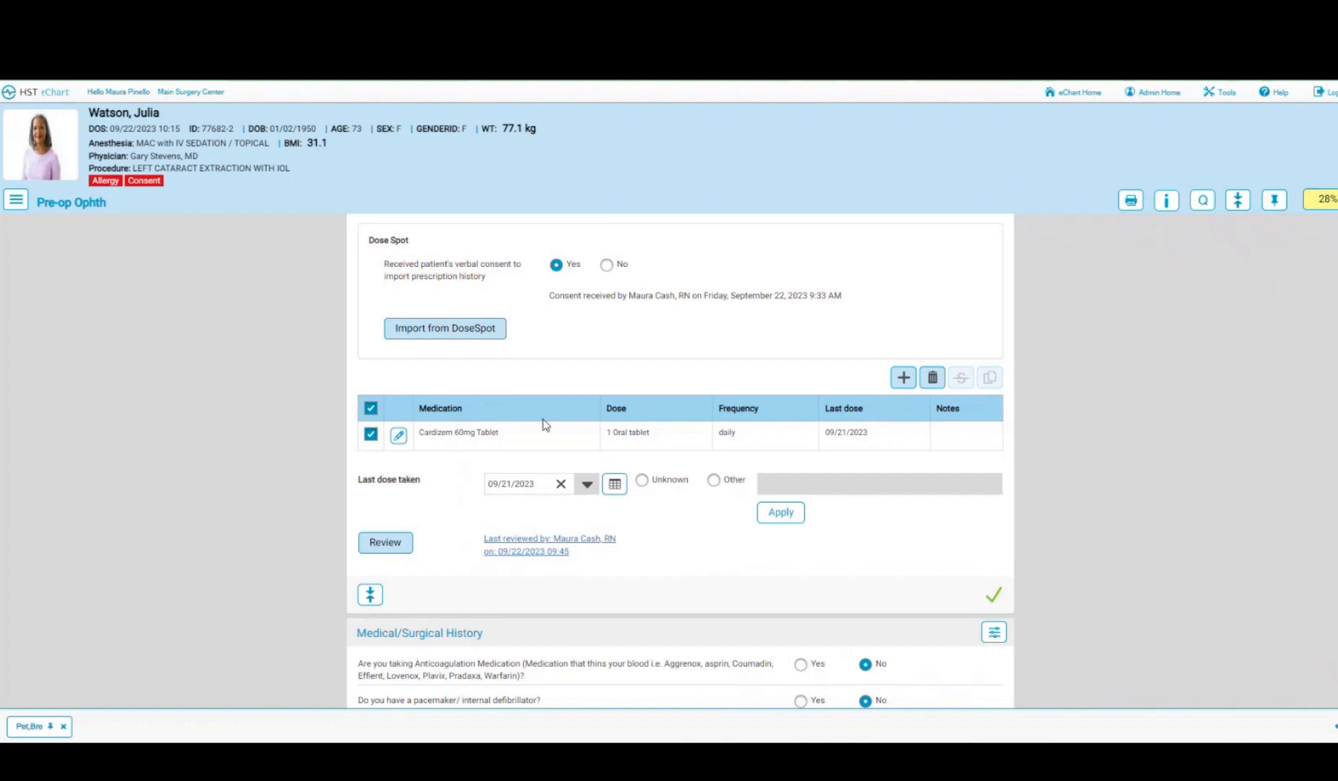
click(399, 436)
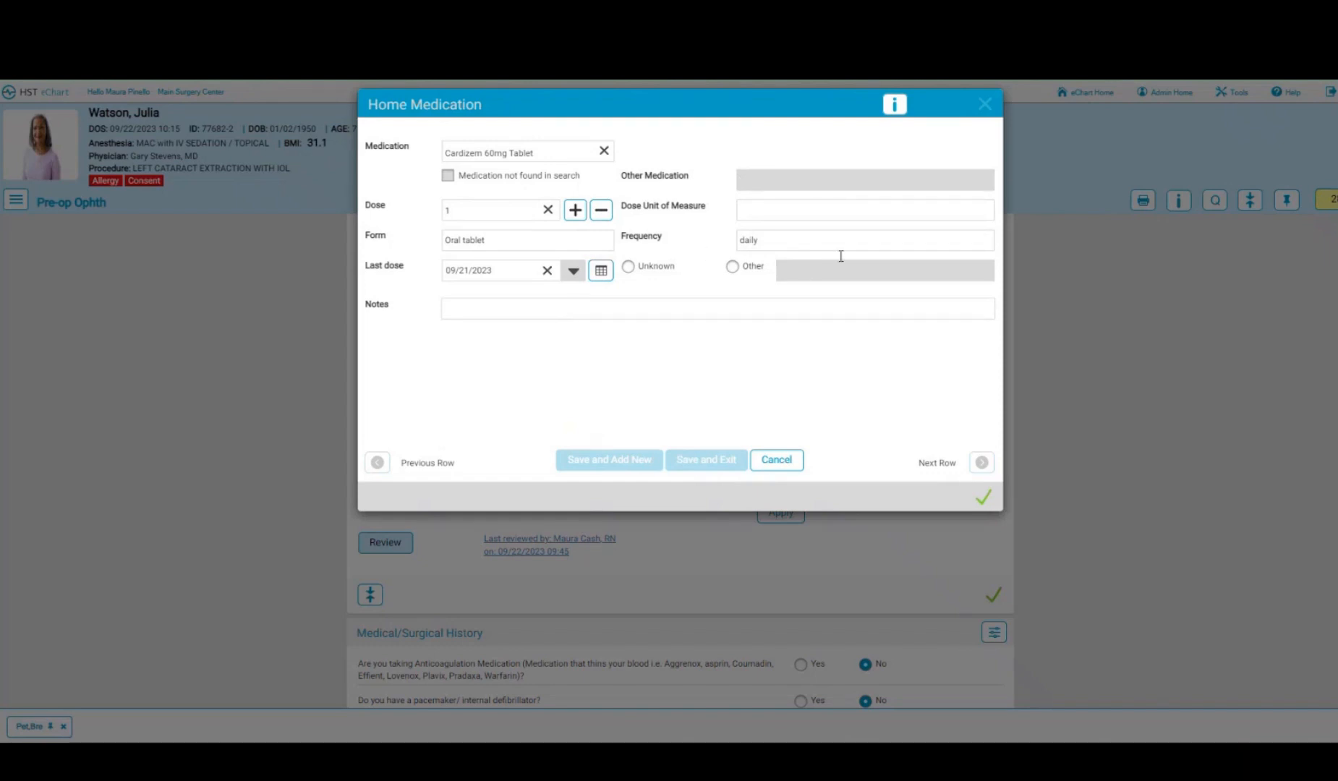
click(776, 460)
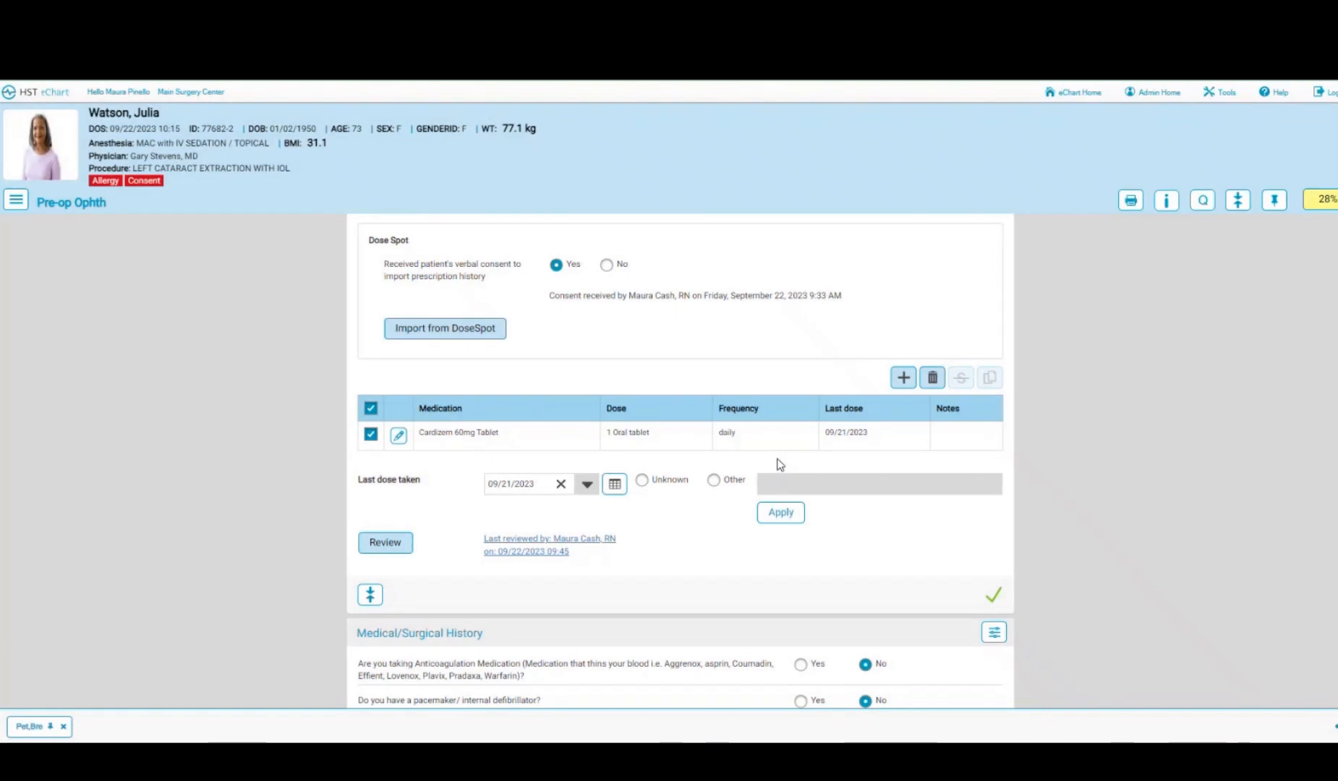
- Mark Medical/Surgical History reviewed and look over the three non-medication and three eye-drop physician orders
scroll(779, 464, down, 5)
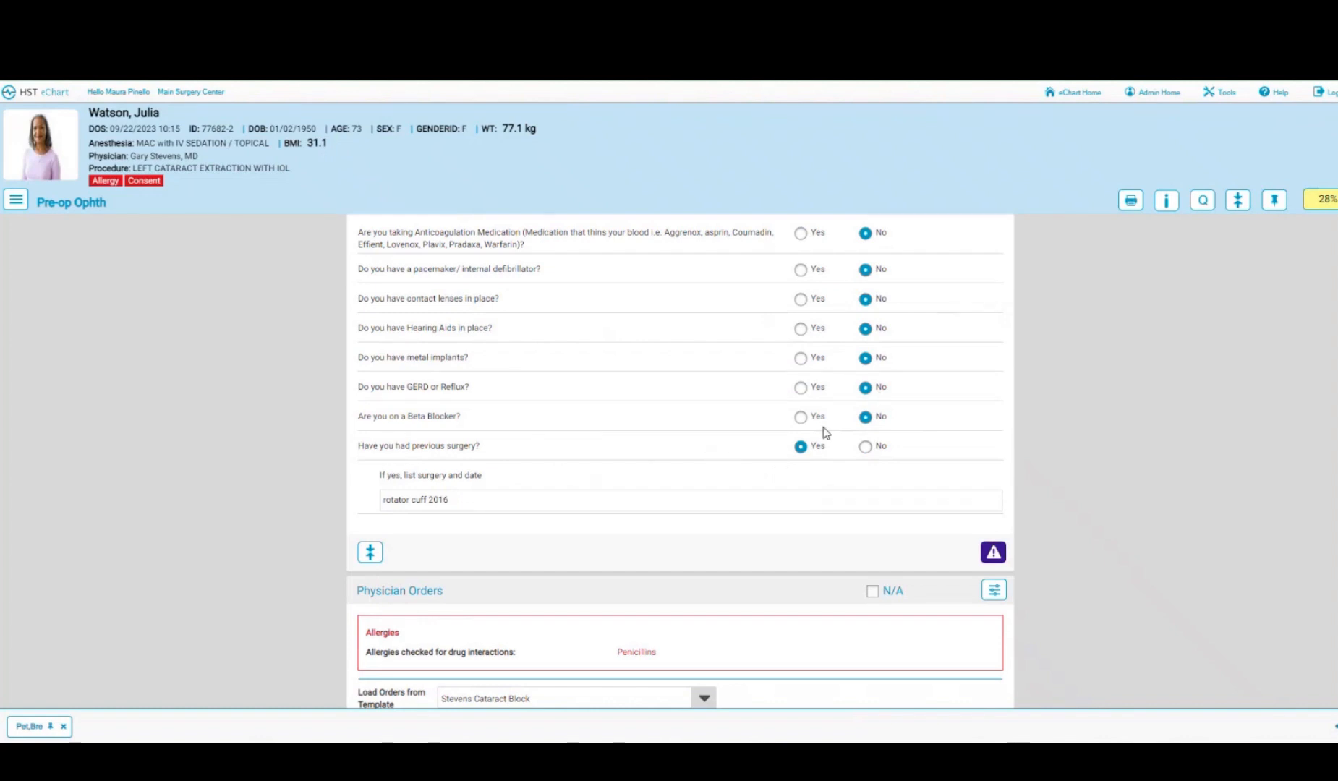
click(991, 554)
scroll(699, 546, down, 2)
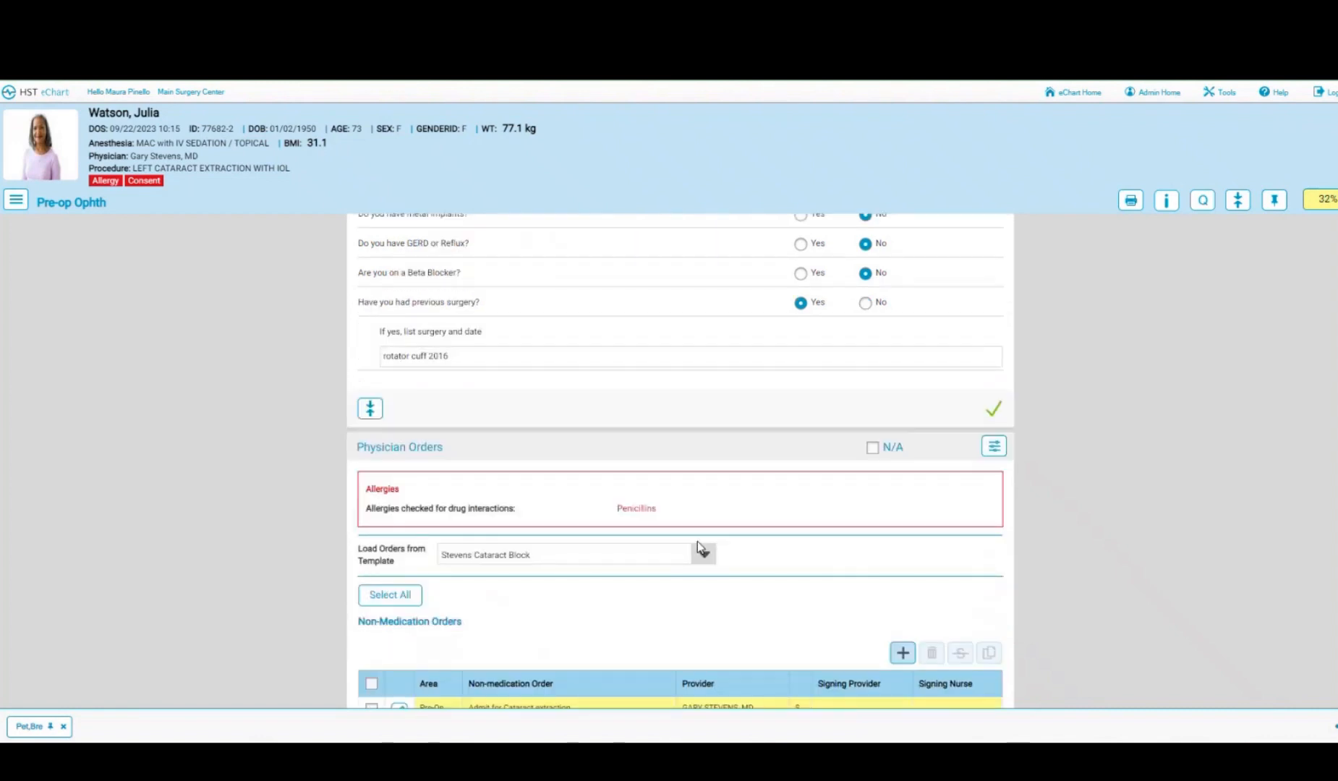
scroll(697, 547, down, 1)
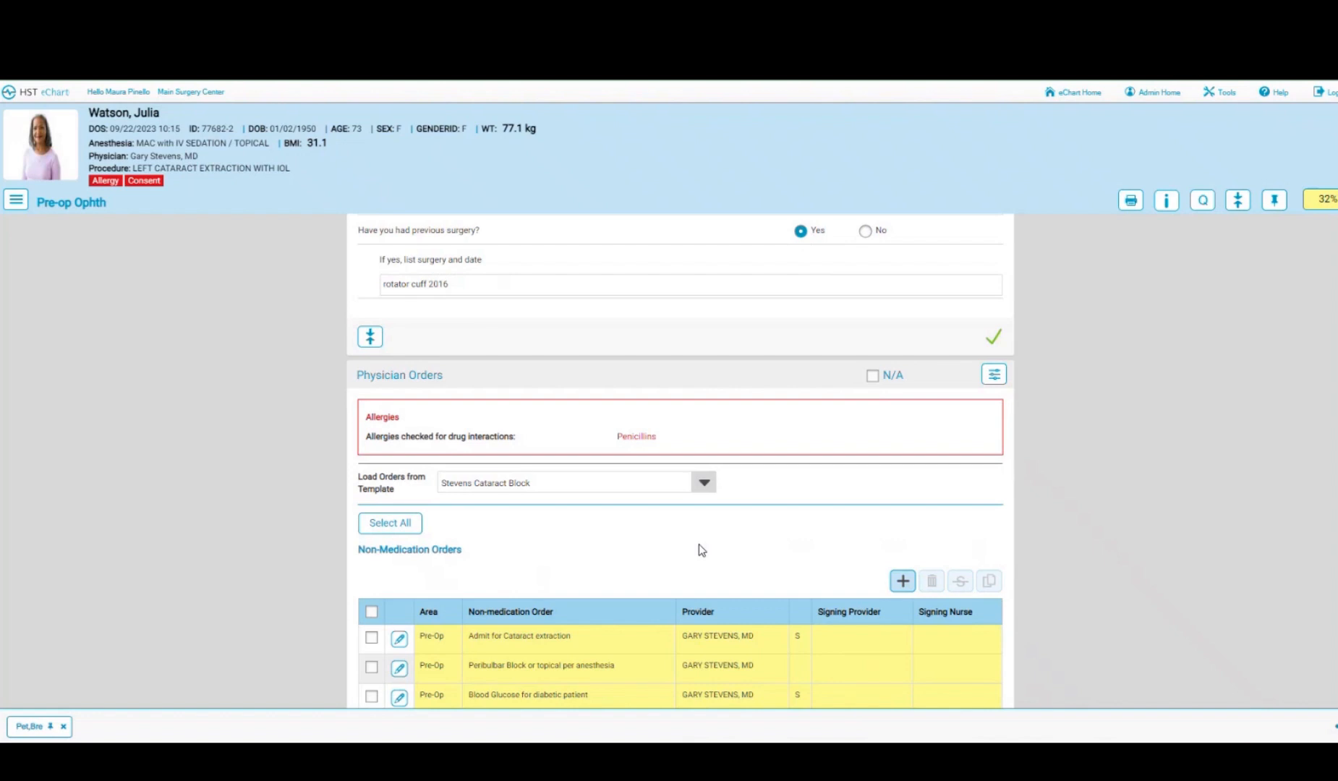
scroll(699, 546, down, 1)
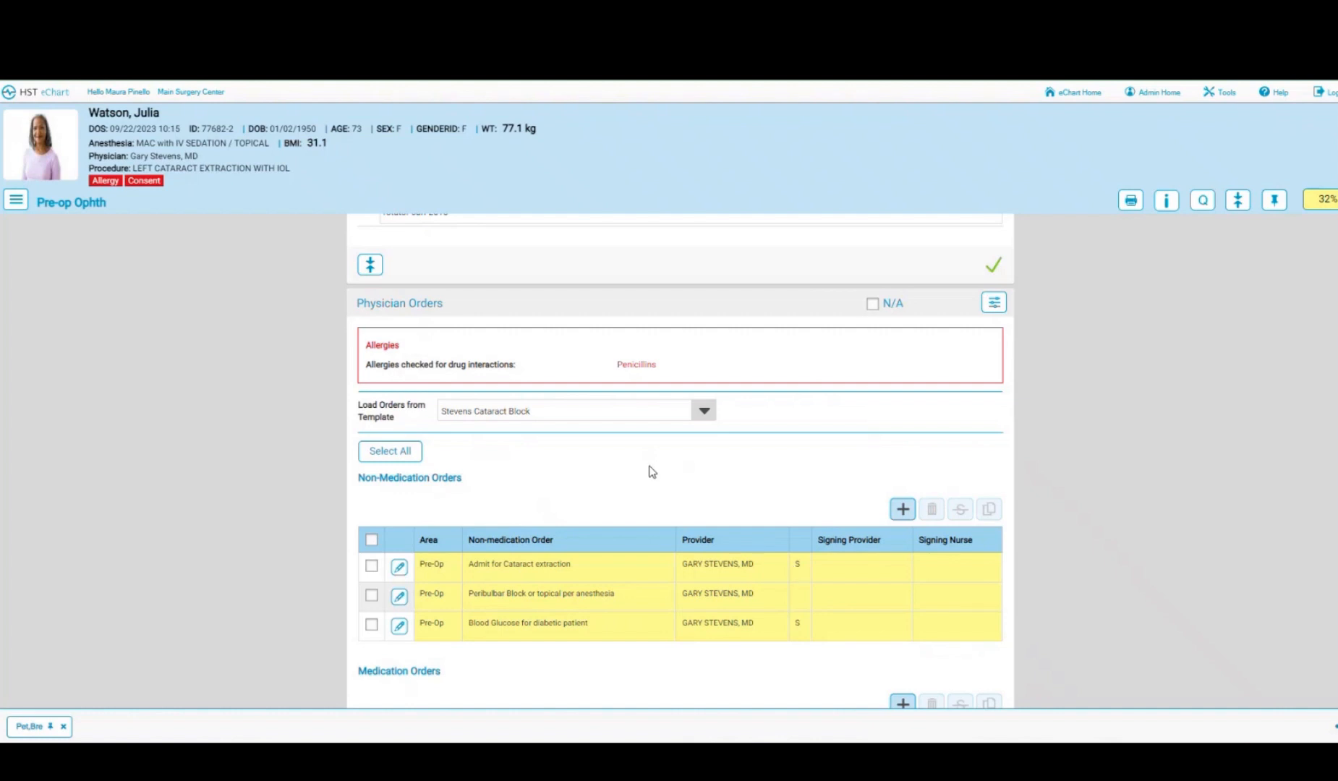
scroll(651, 471, down, 1)
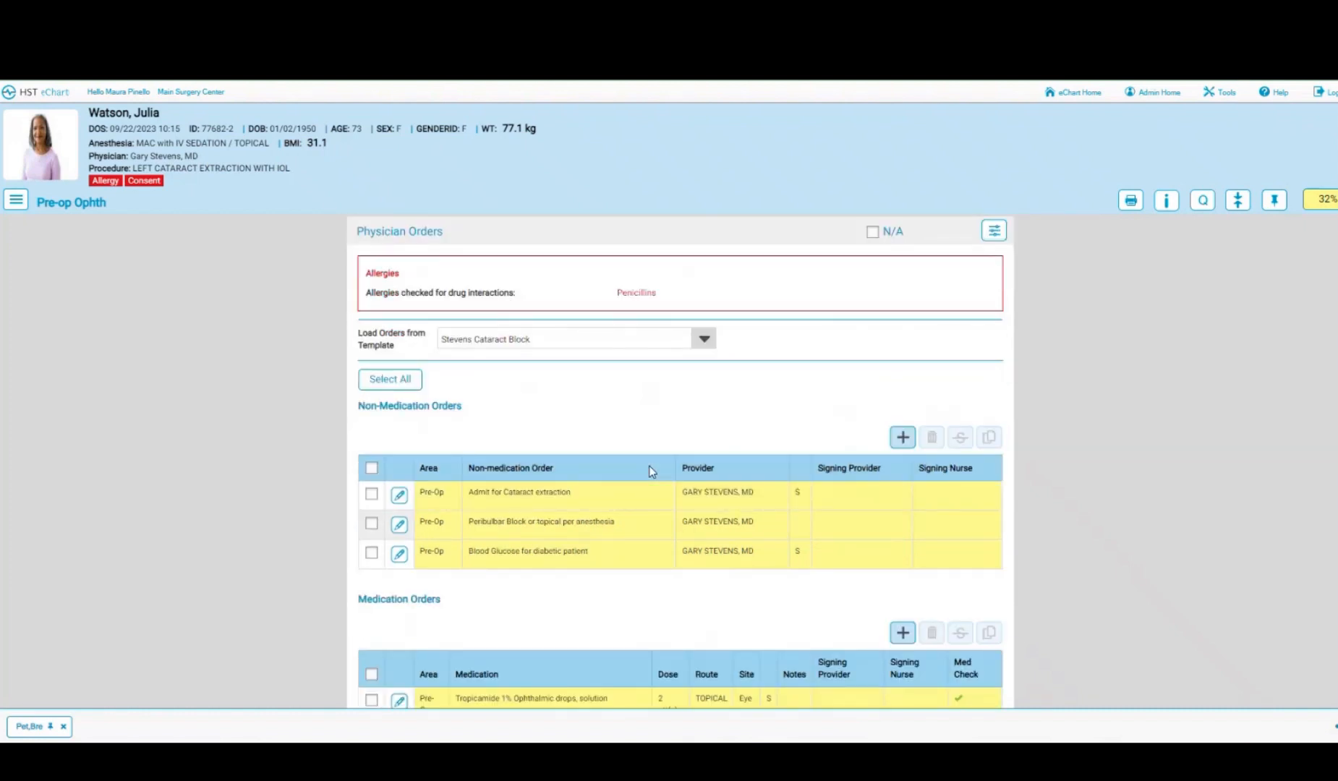
scroll(651, 472, down, 1)
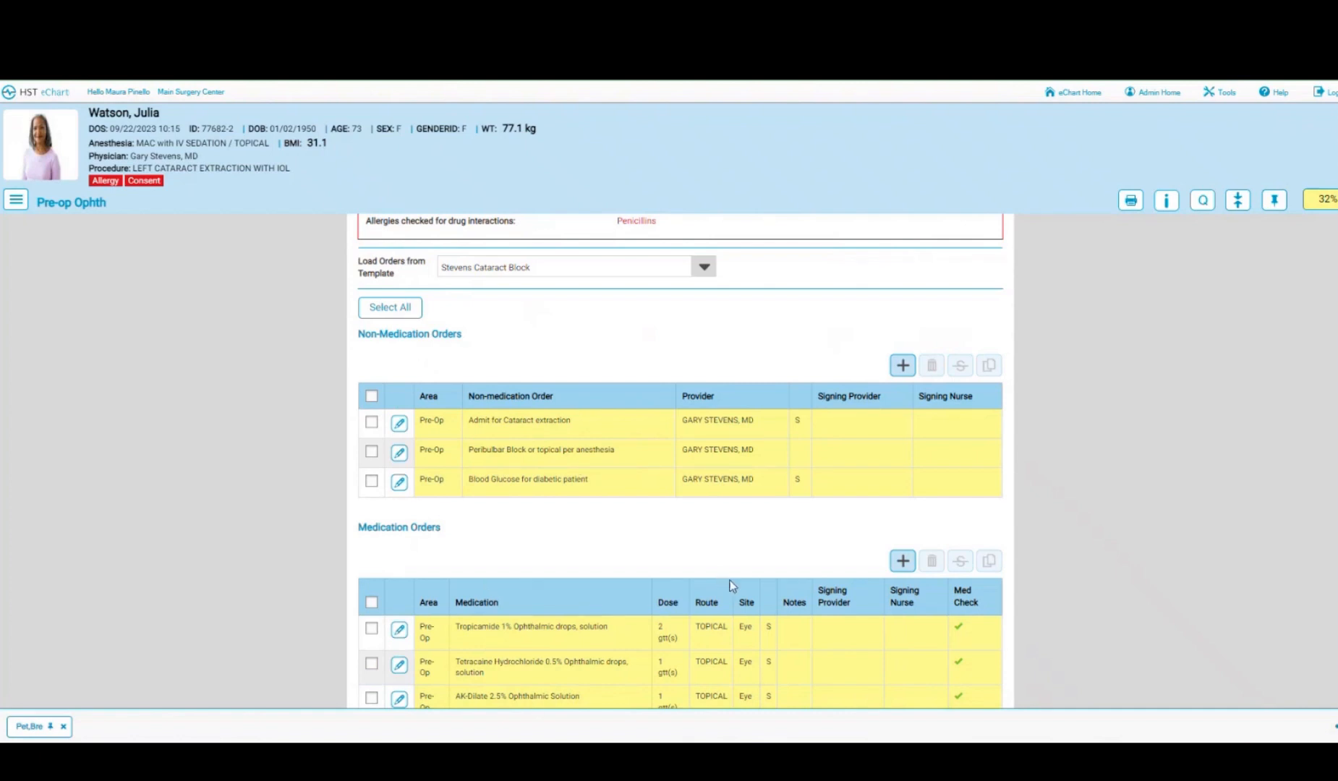
scroll(795, 571, down, 1)
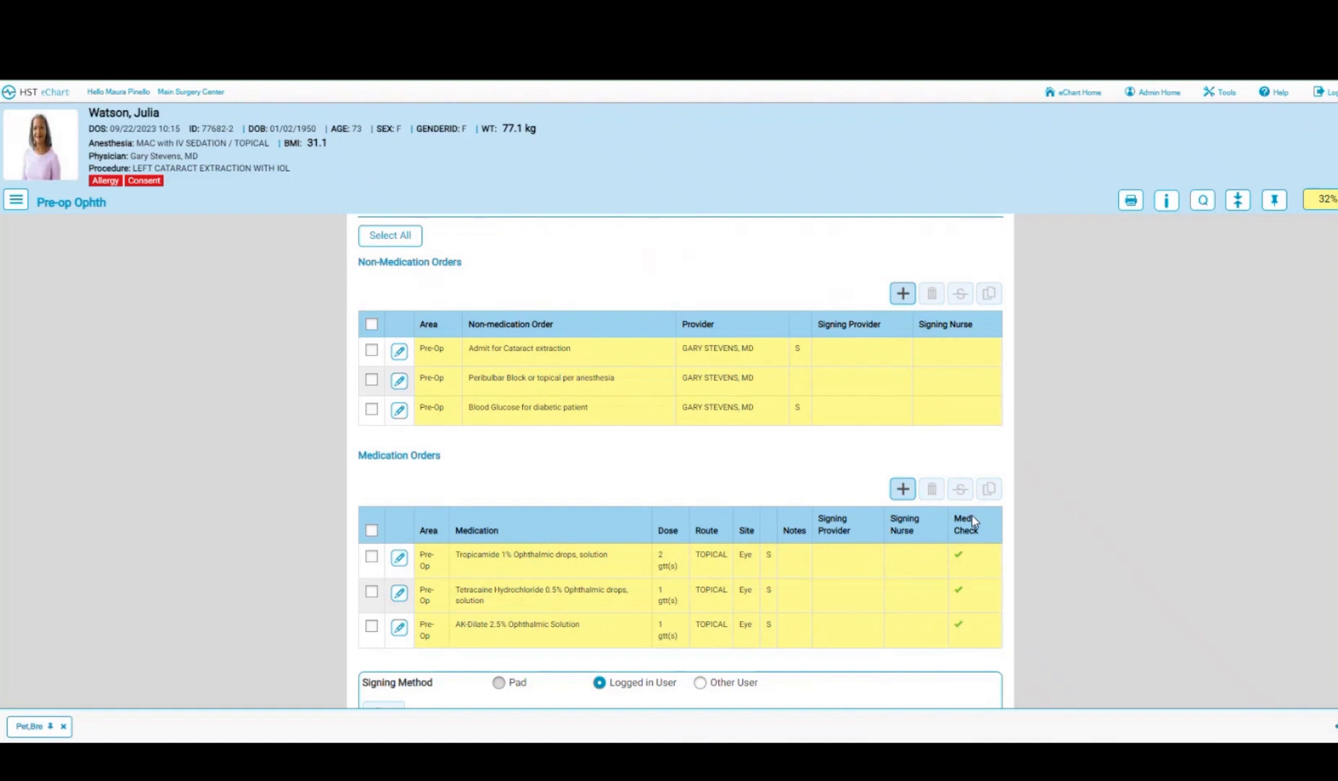
- Check the Tropicamide order details, then select all physician orders and sign them as the logged-in nurse
click(399, 560)
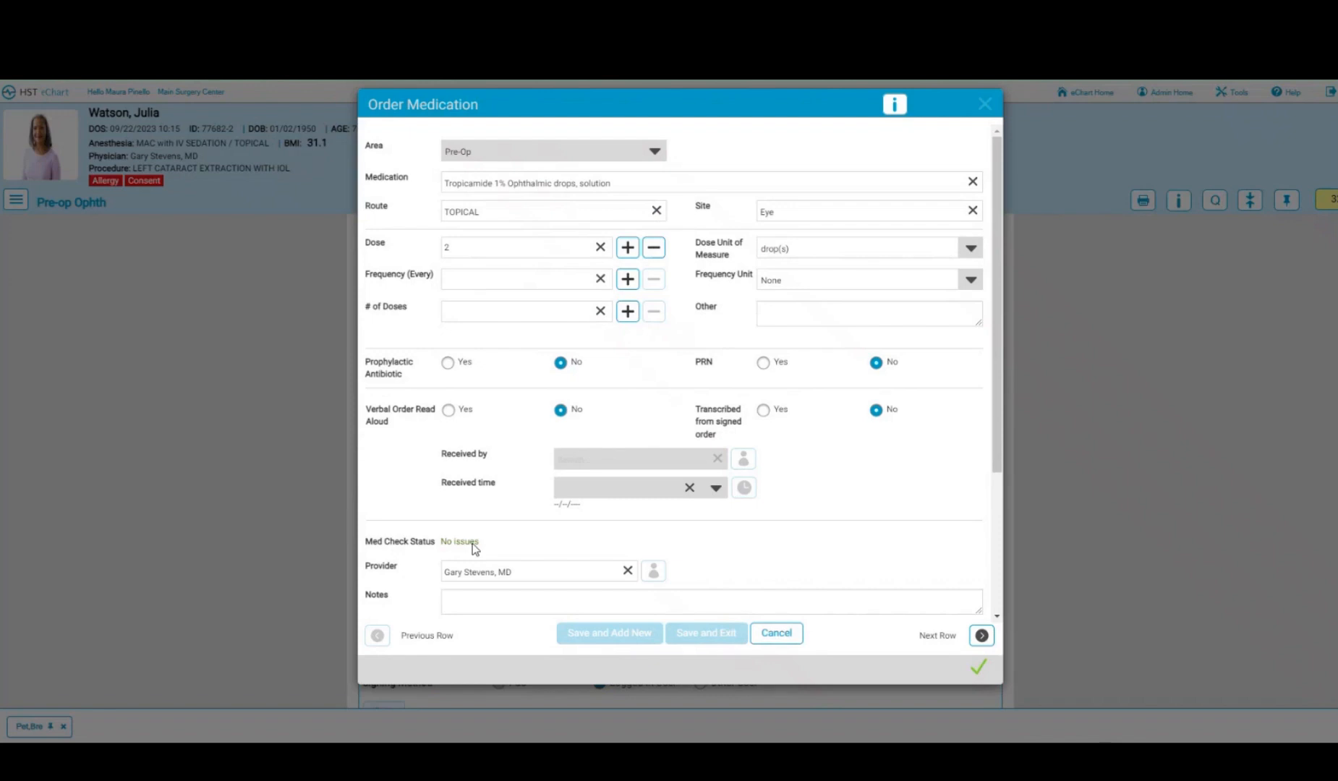
click(788, 645)
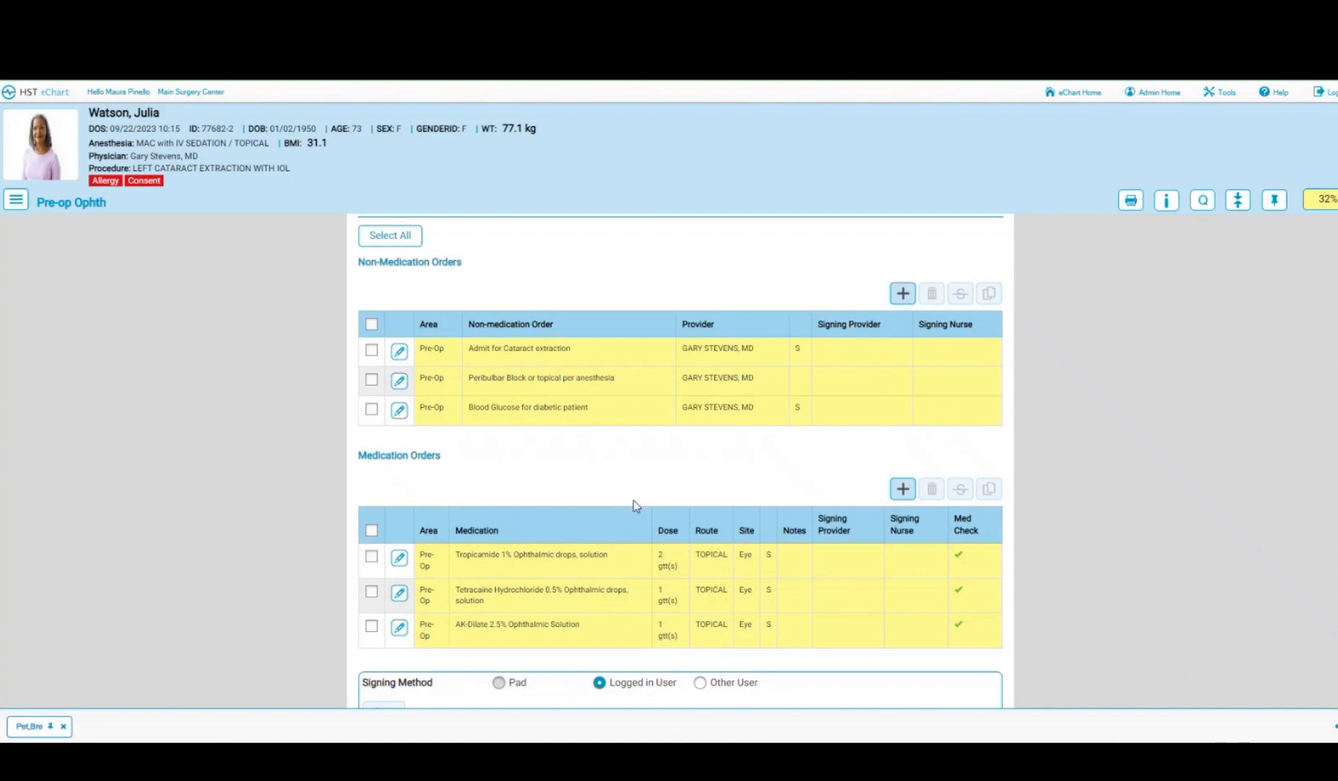
click(387, 235)
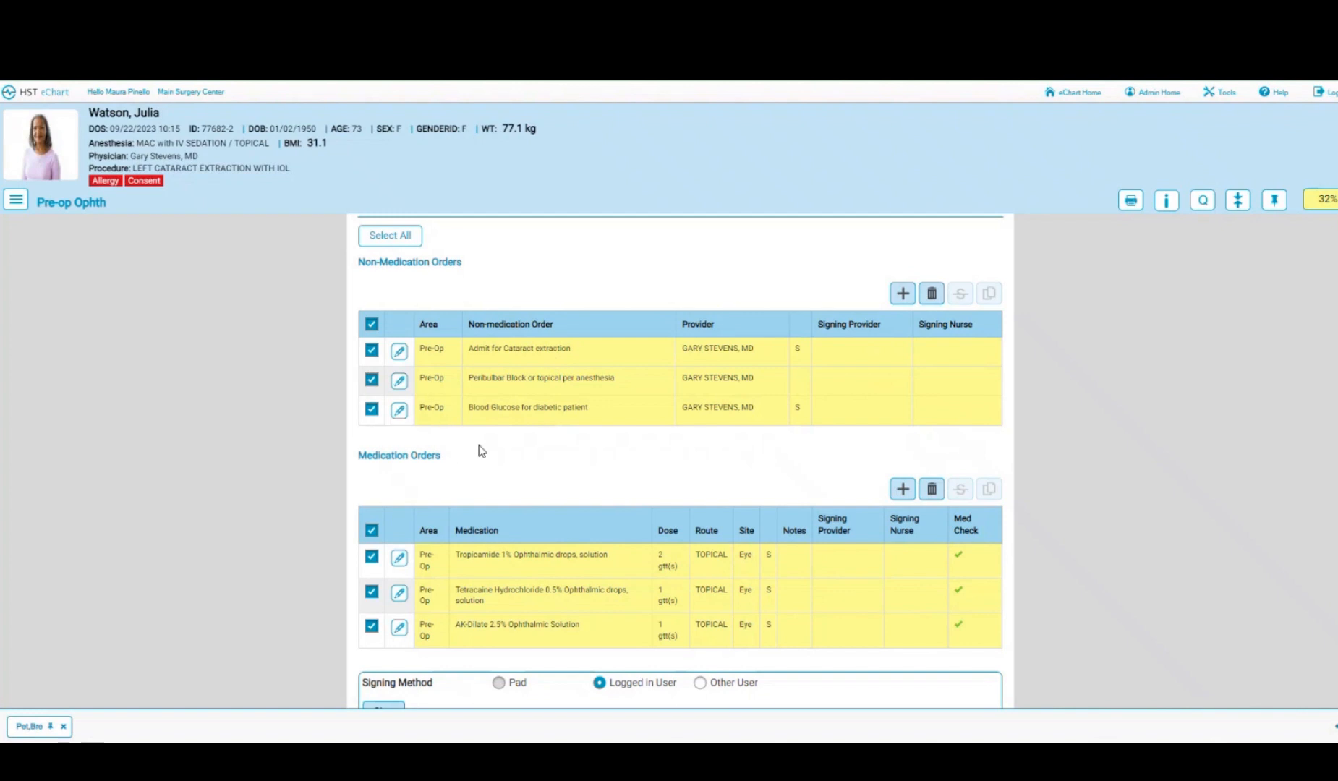
scroll(479, 448, down, 3)
click(379, 500)
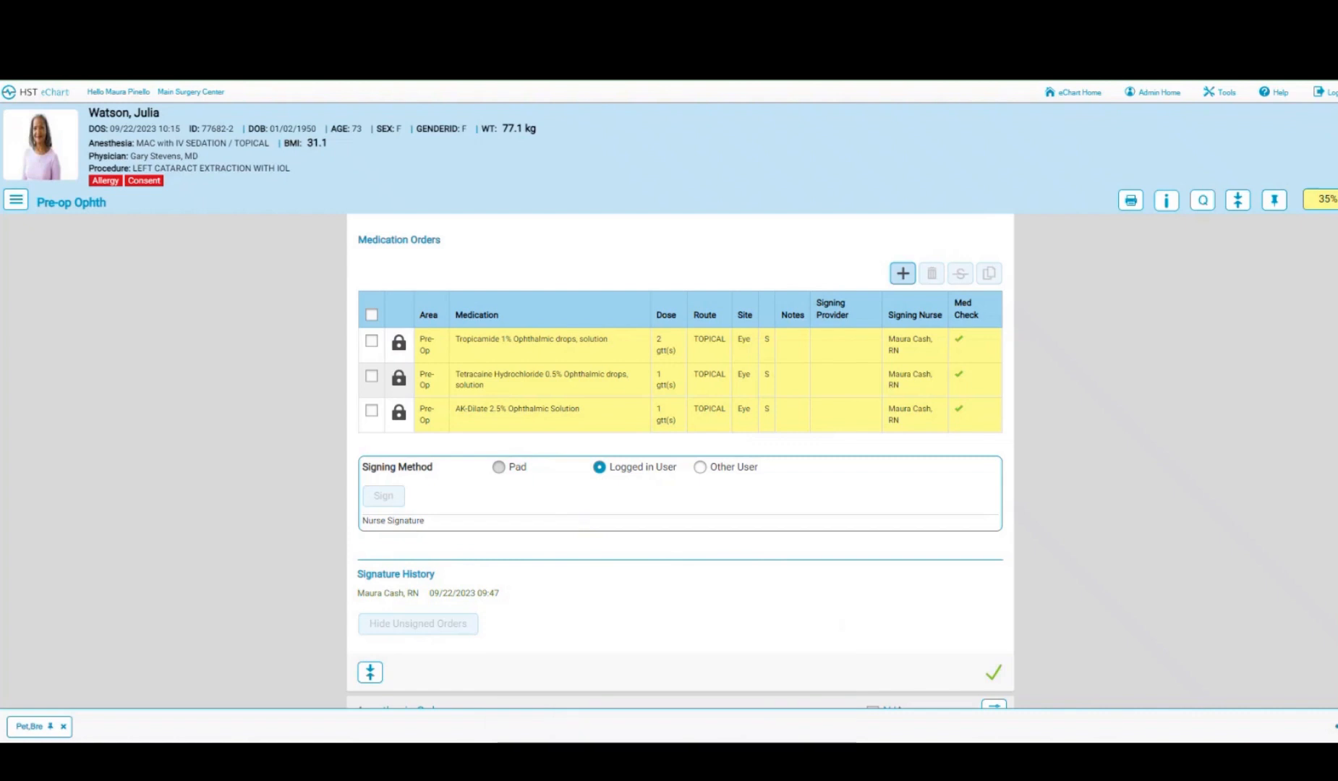
- Open the patient's chart in Main Surgery Center from a new Incognito browser window
right_click(672, 759)
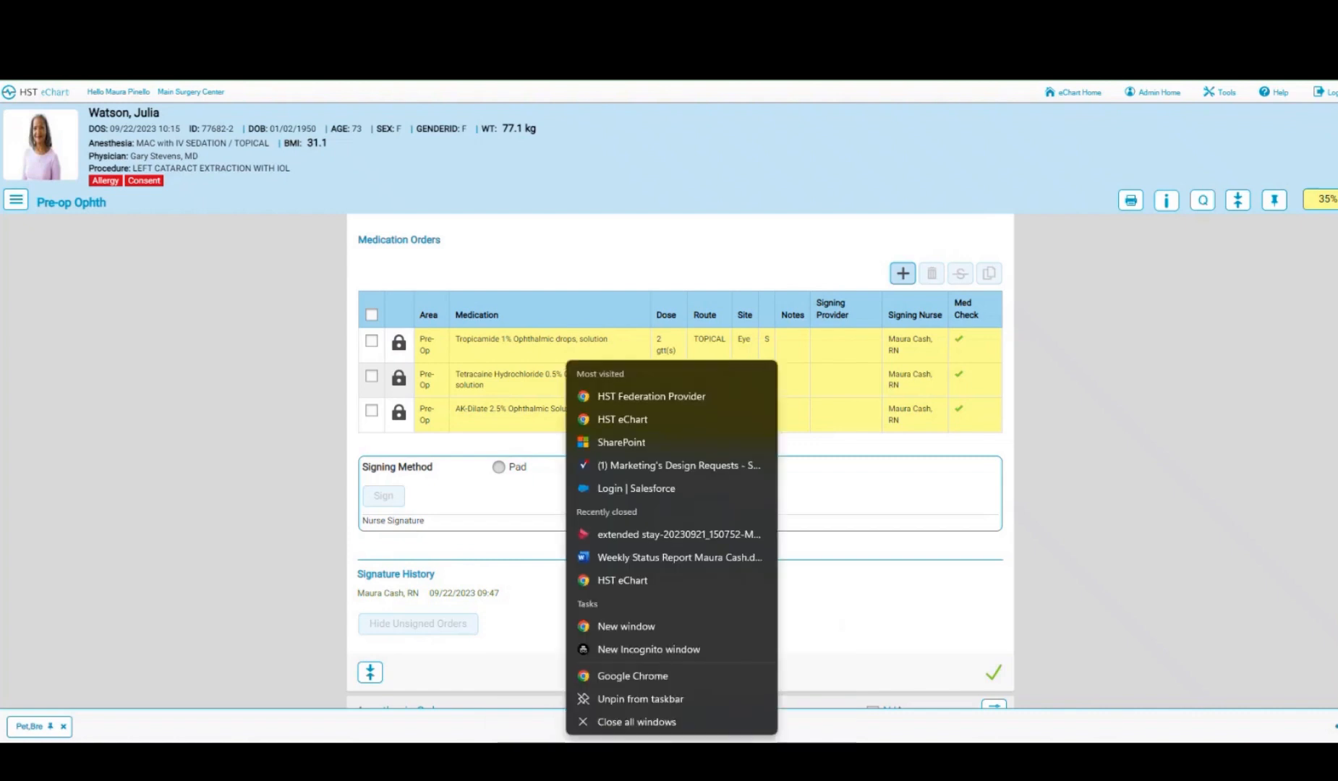
click(646, 650)
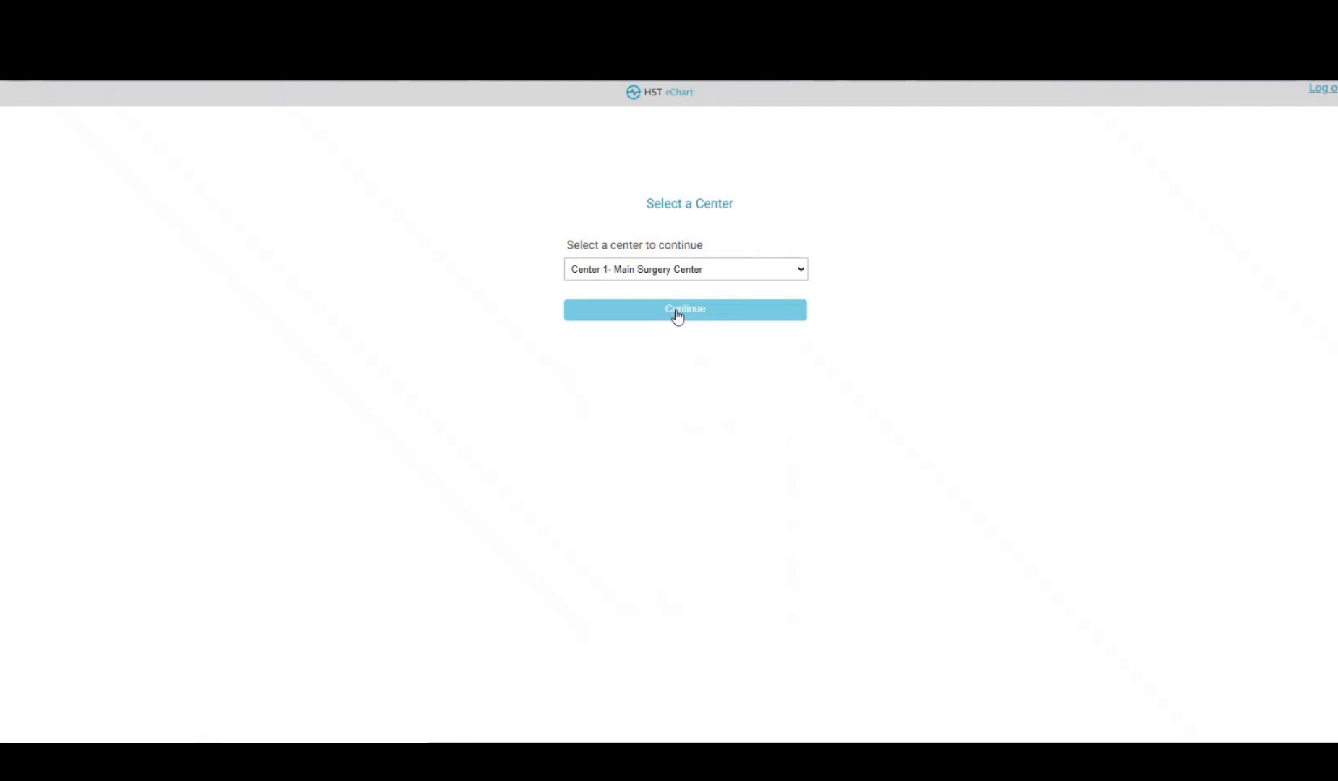
click(677, 313)
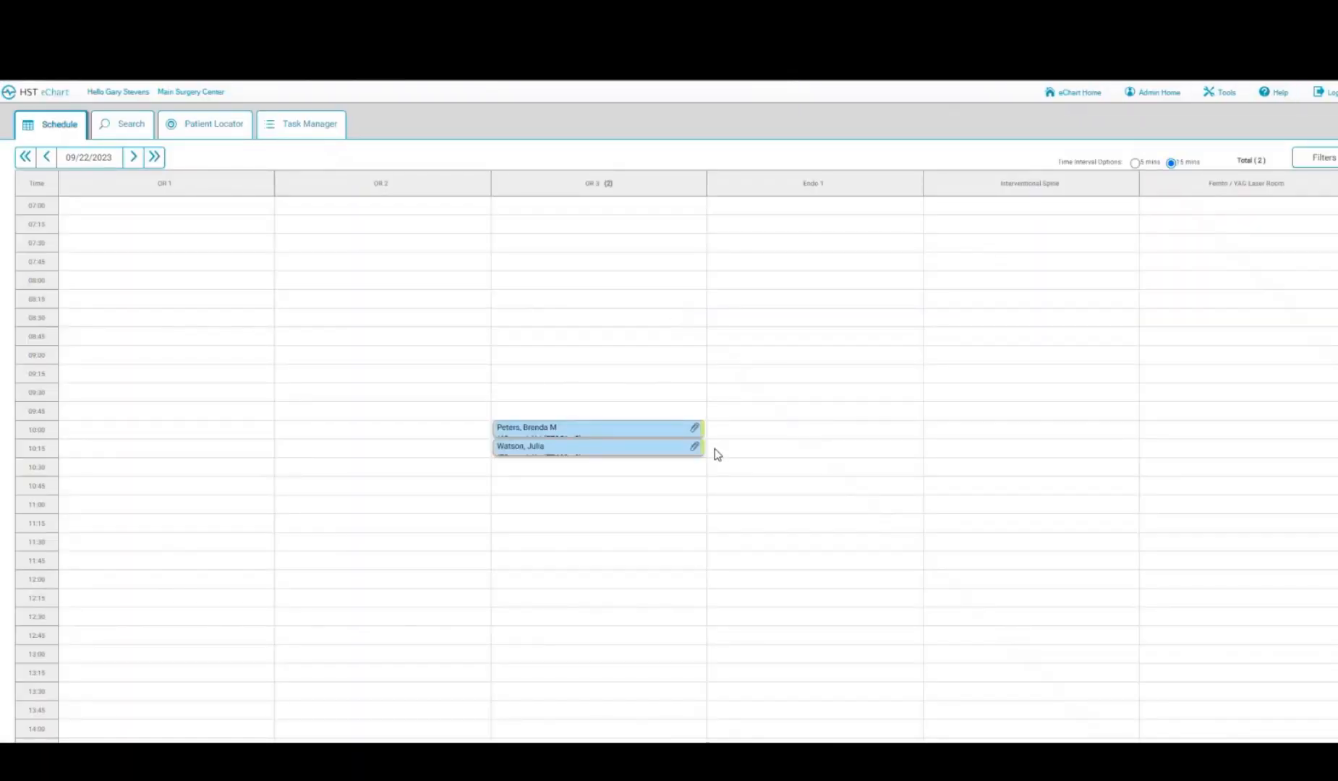
click(575, 452)
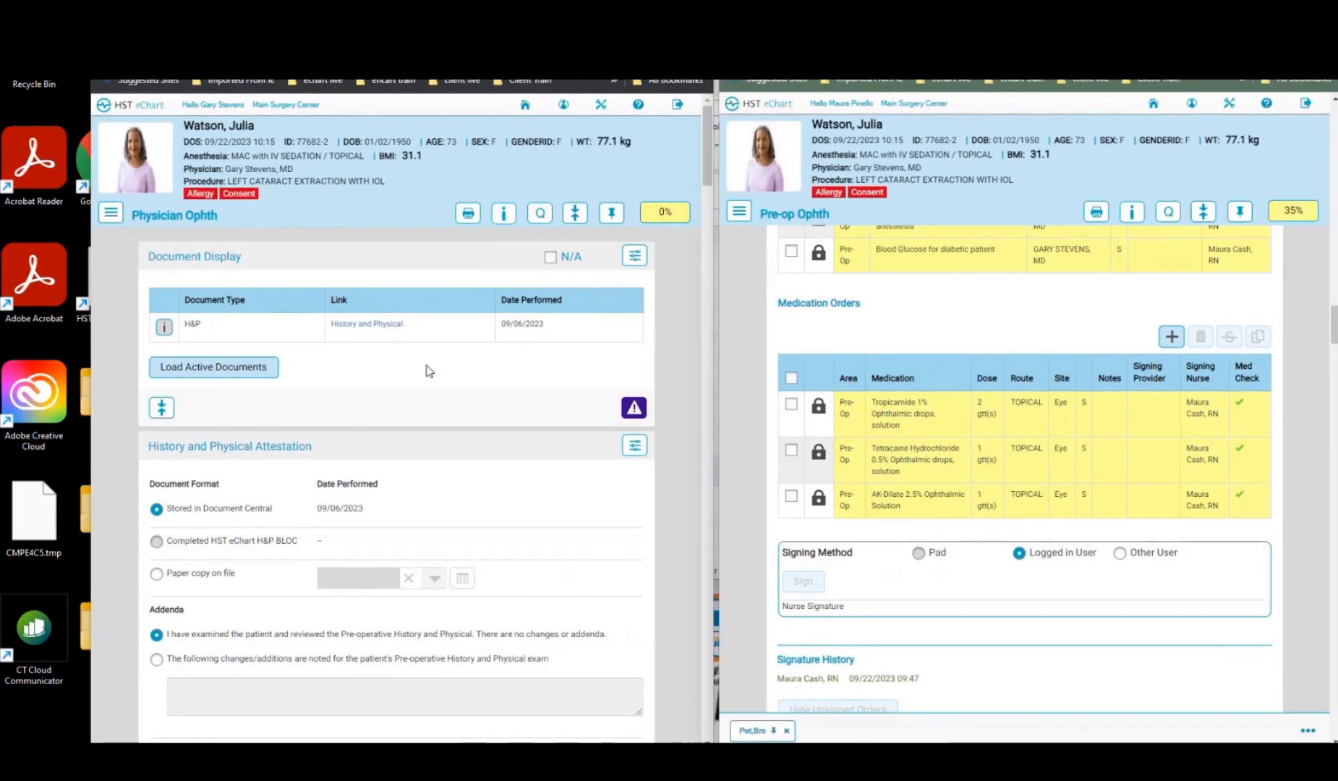
- Select all pending Pre-op orders, sign them as the physician, and return to the nurse's full-screen chart
scroll(429, 372, down, 1)
scroll(429, 371, down, 8)
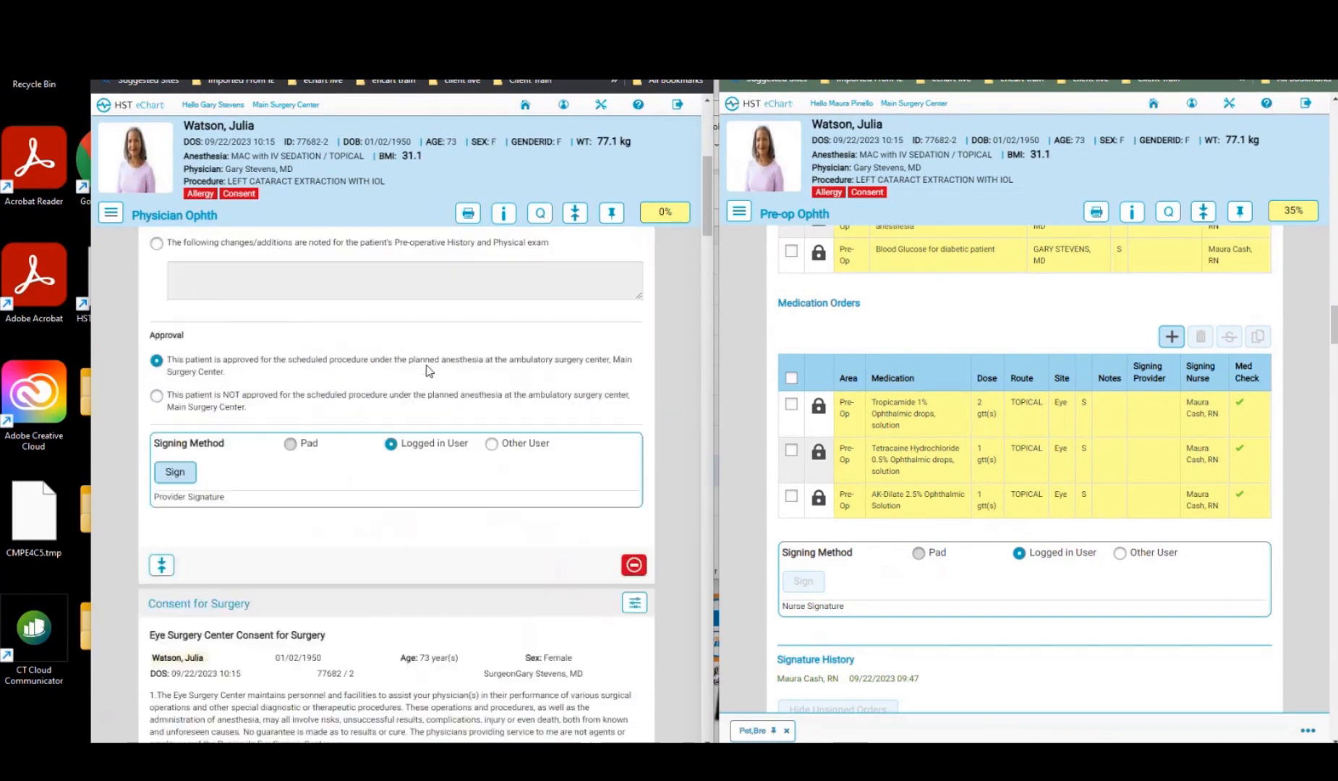
scroll(429, 371, down, 10)
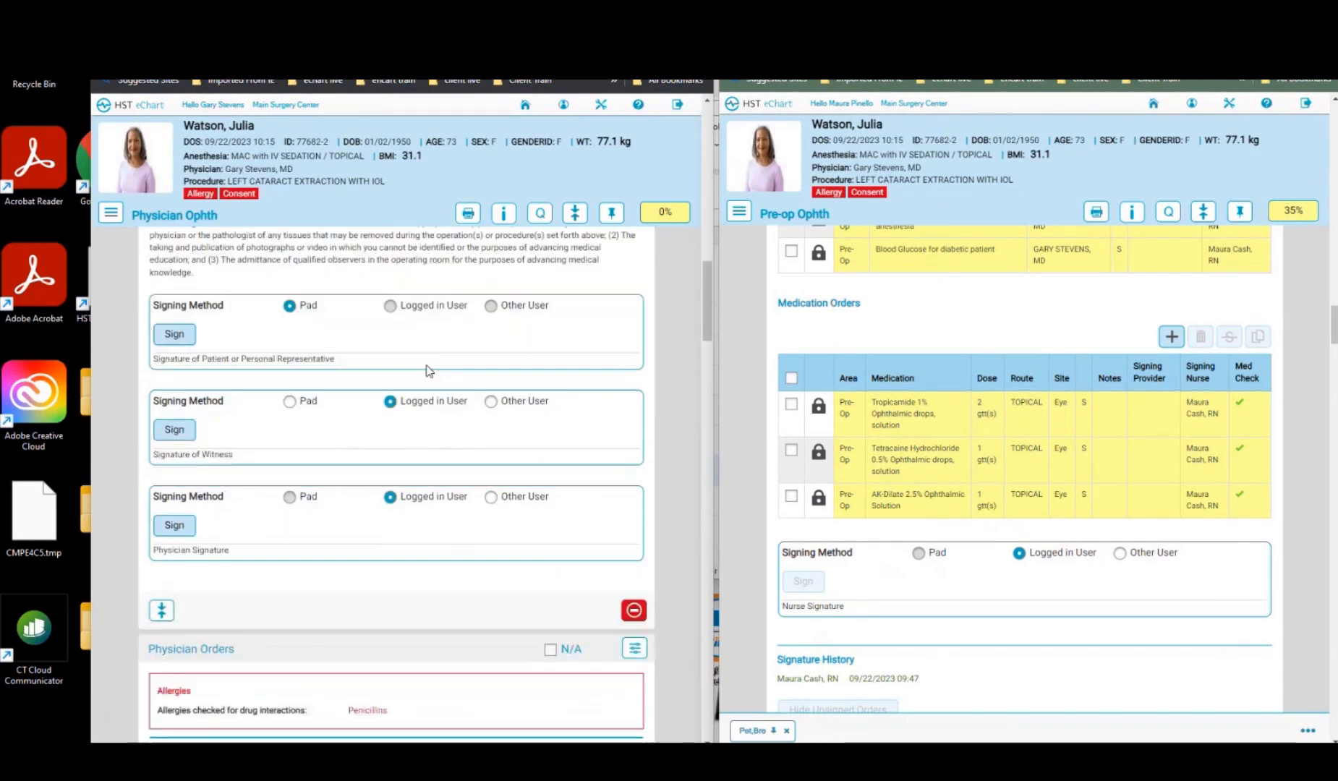
click(180, 360)
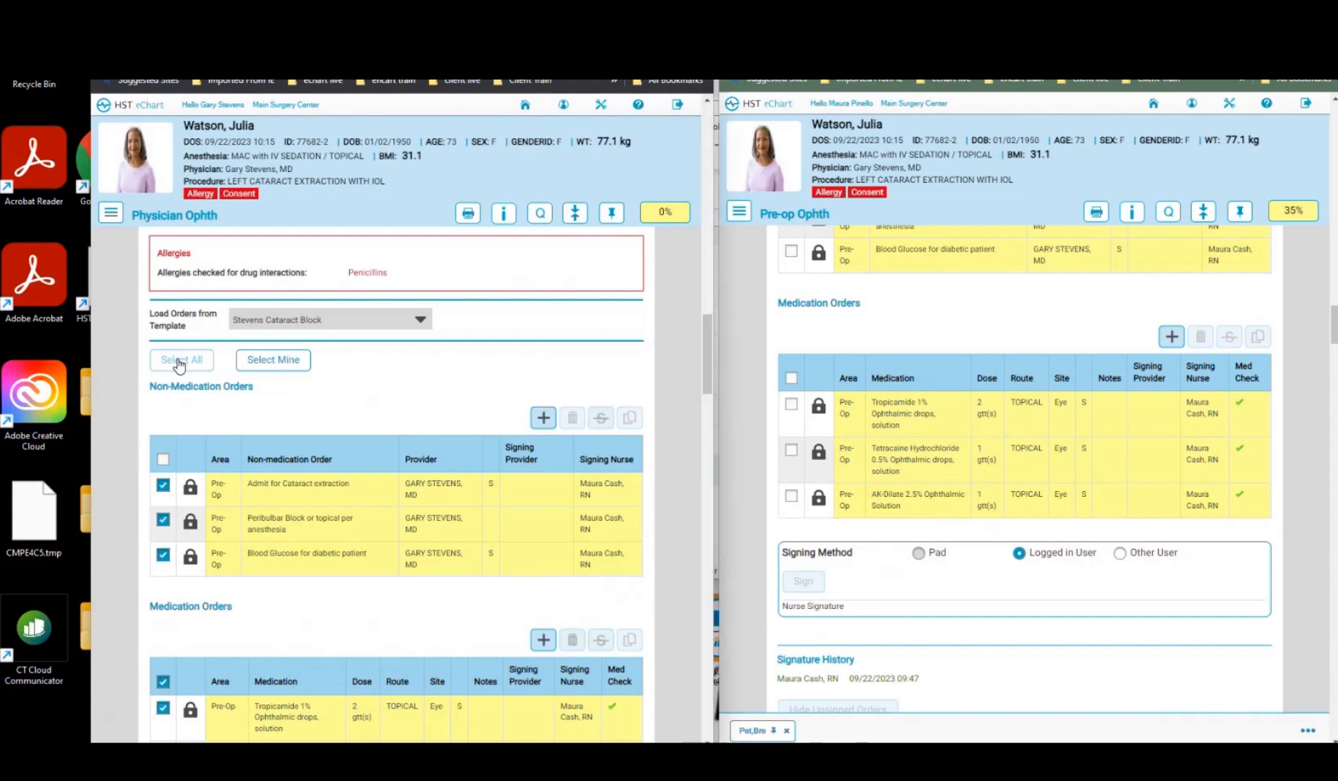
scroll(189, 474, down, 8)
click(161, 506)
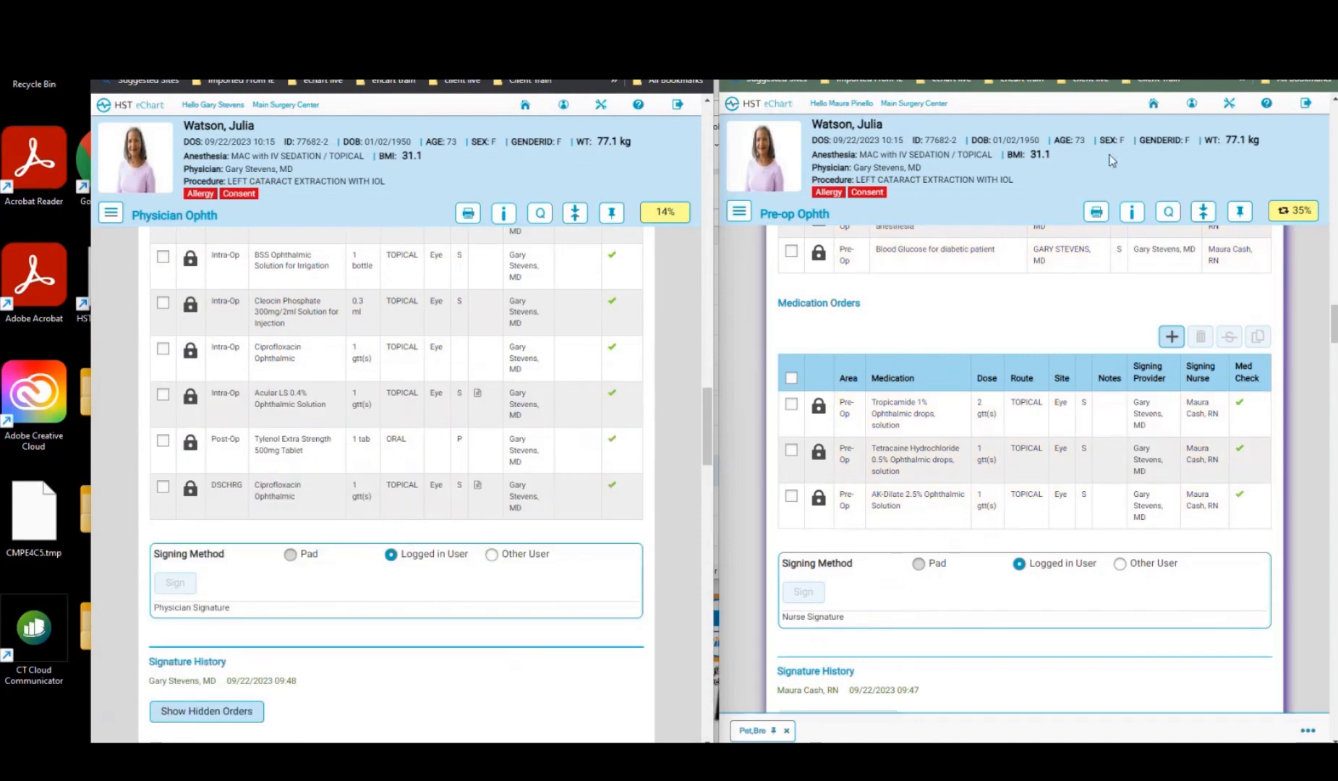
key(F11)
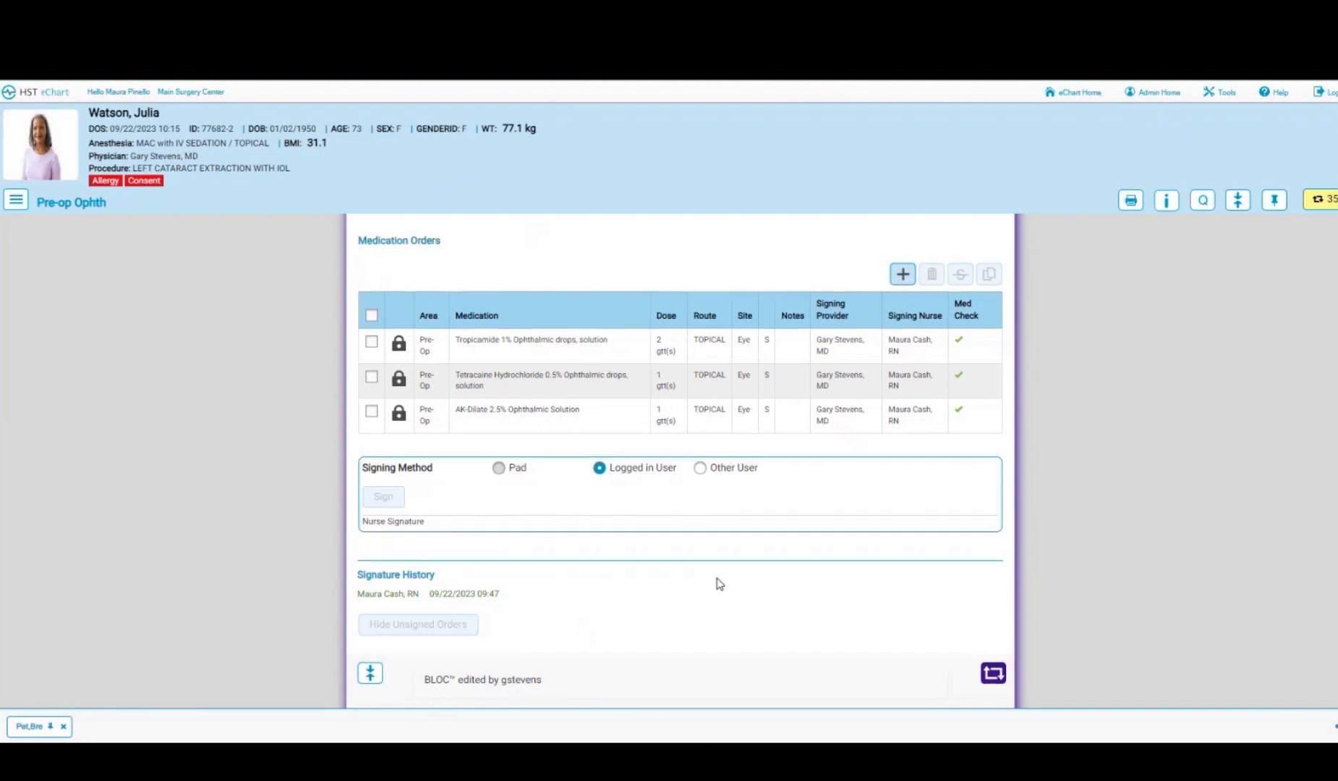
scroll(717, 583, up, 3)
scroll(716, 578, up, 3)
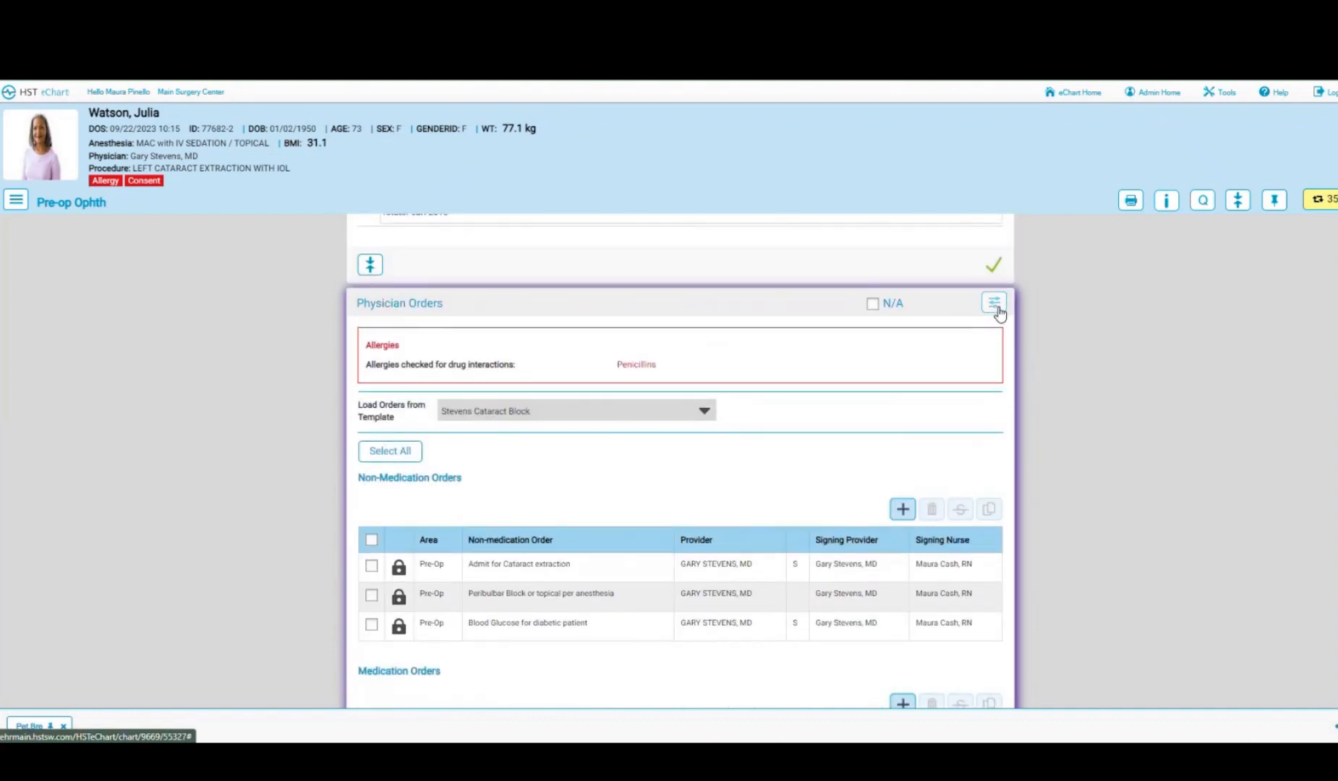
click(995, 304)
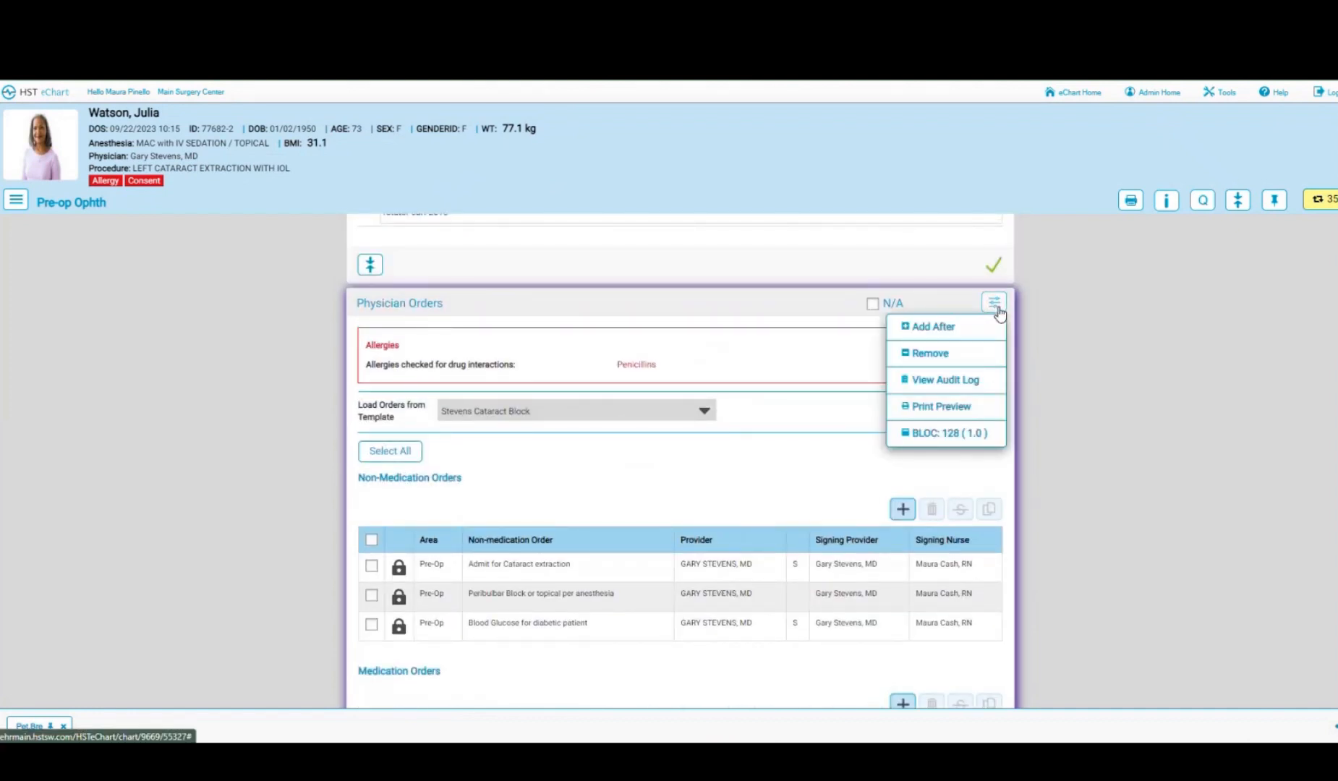
click(925, 385)
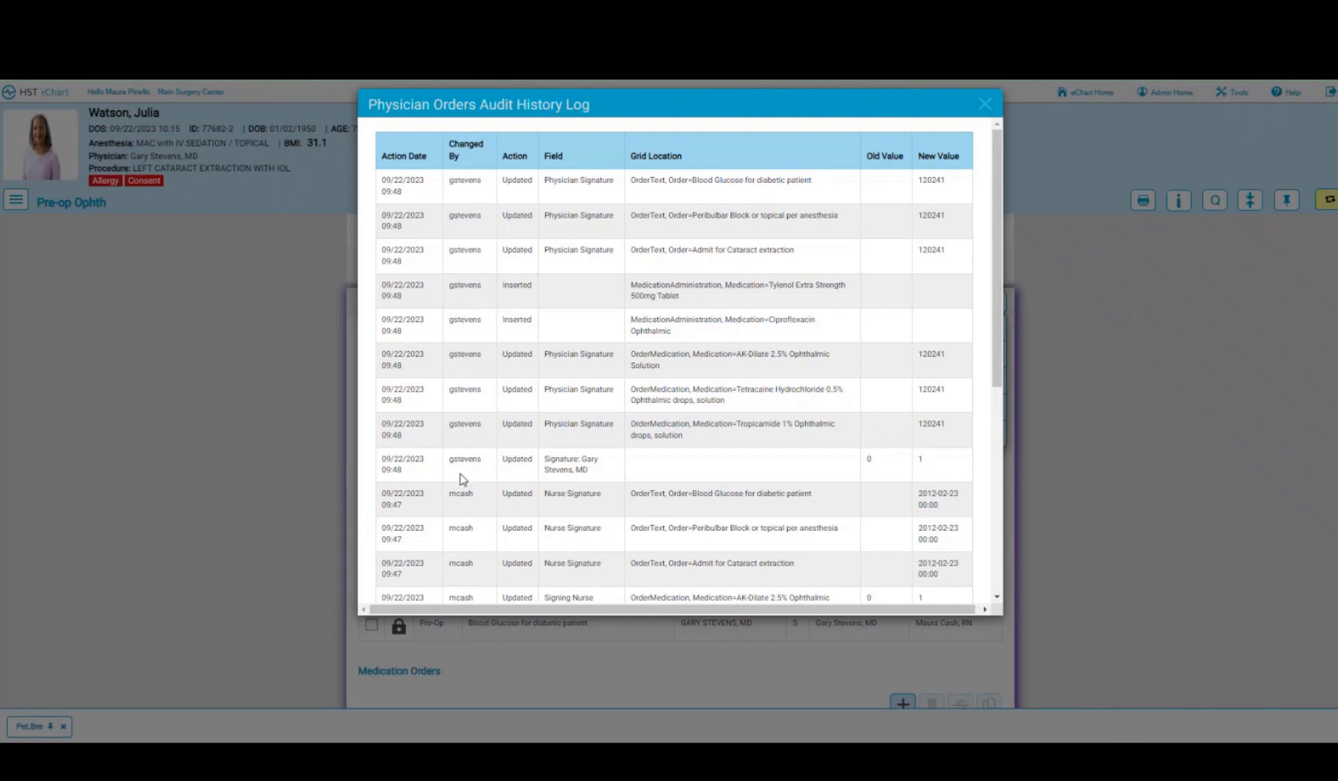
scroll(462, 478, down, 3)
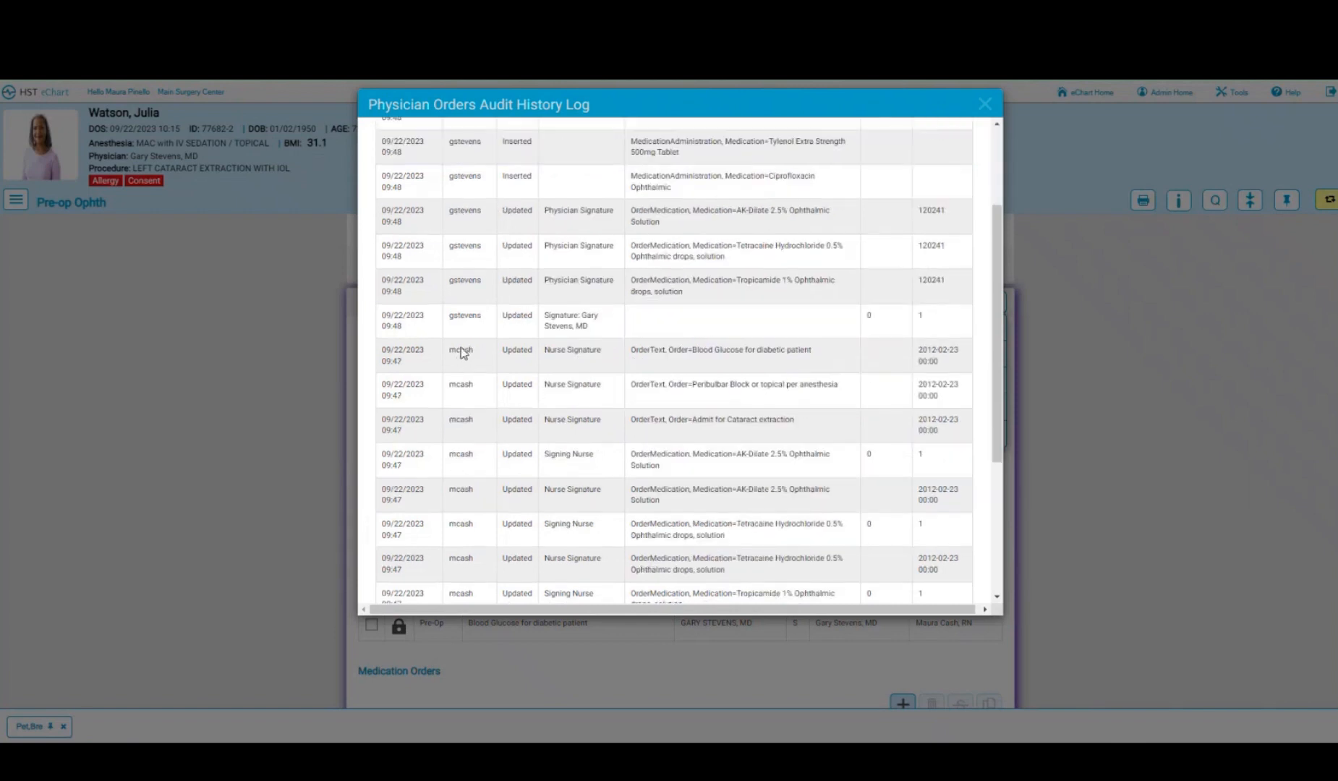
scroll(457, 487, down, 5)
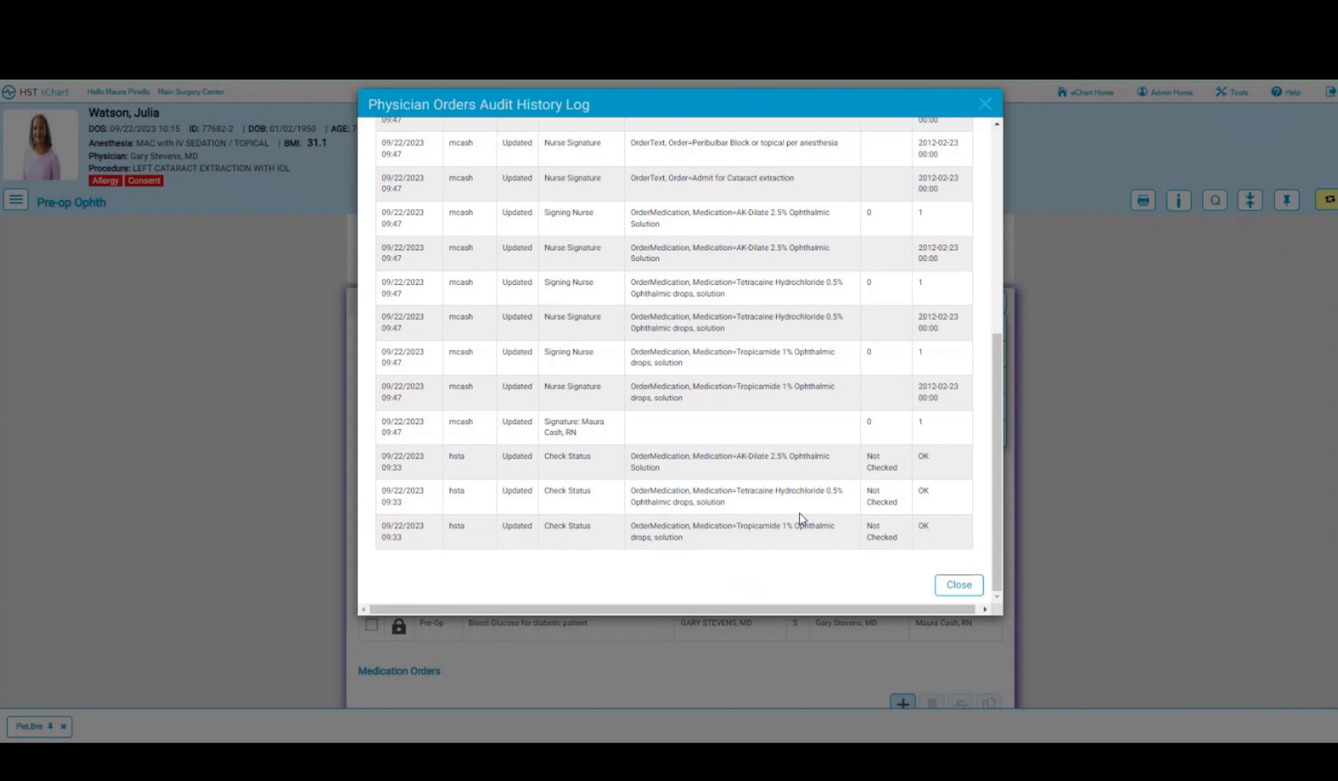
click(950, 598)
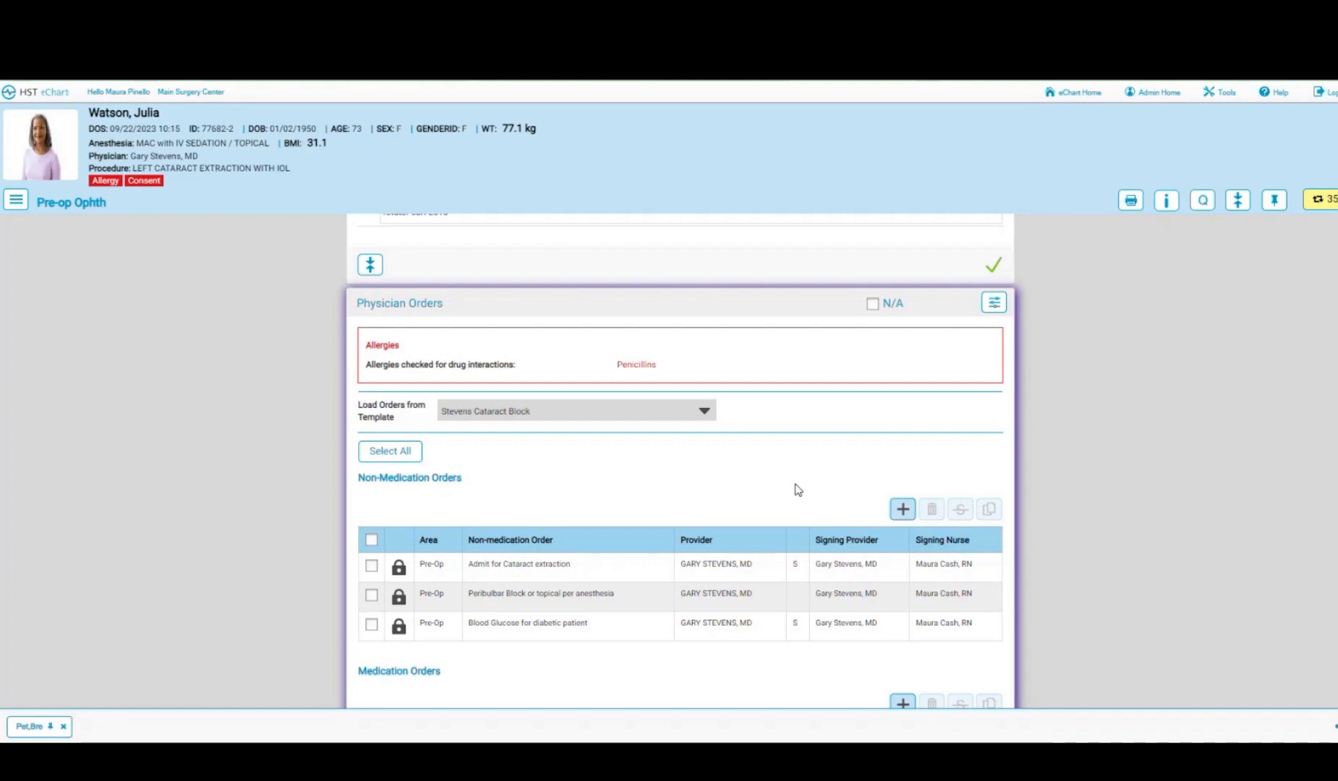
- Refresh orders with the physician's edits, then select and nurse-sign all Anesthesia Orders
scroll(795, 489, down, 5)
scroll(868, 494, down, 1)
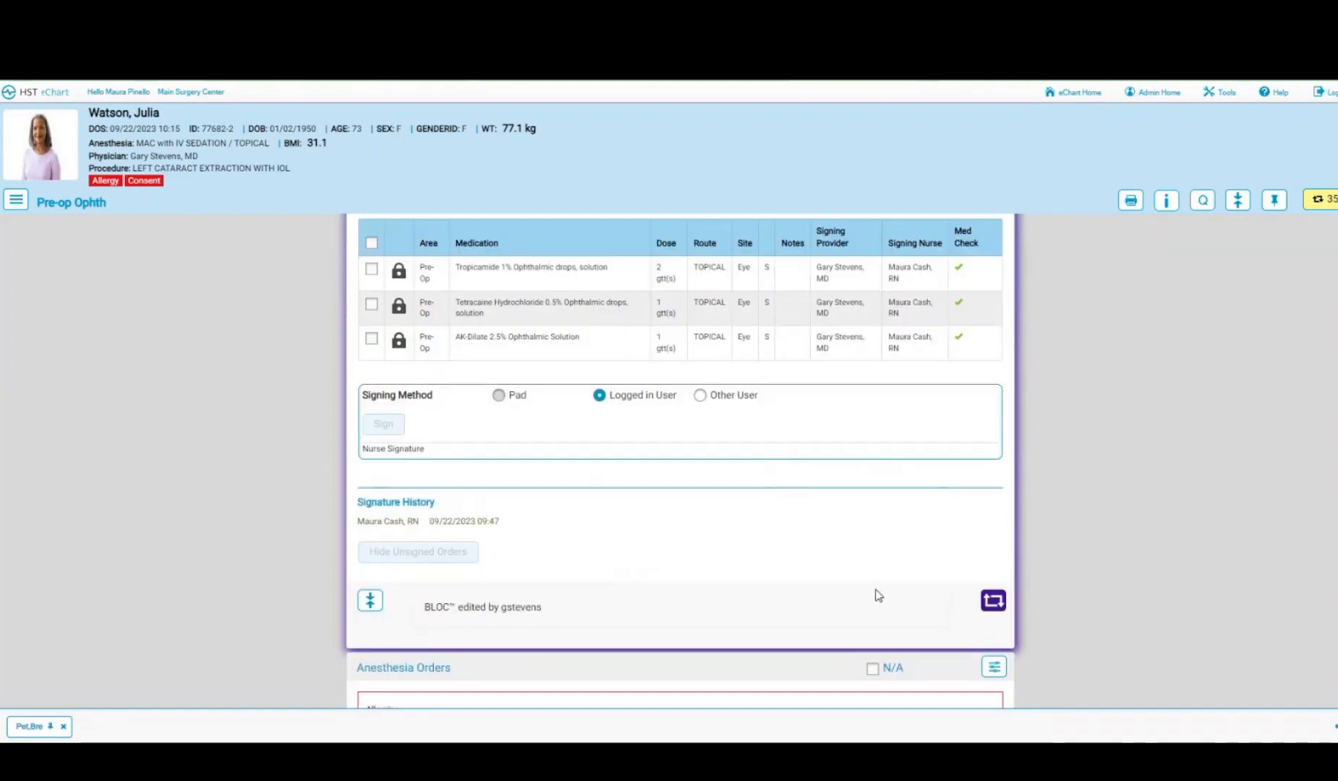
click(994, 601)
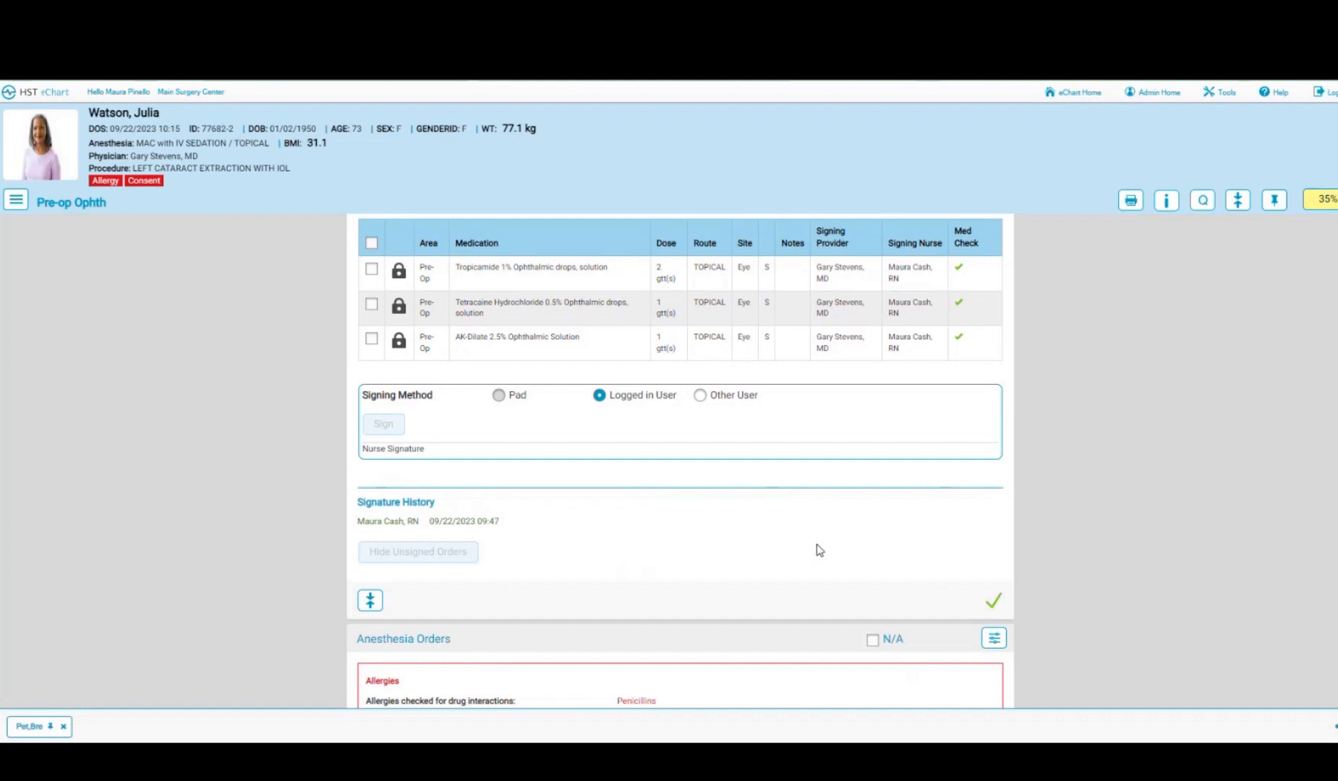
scroll(816, 544, down, 6)
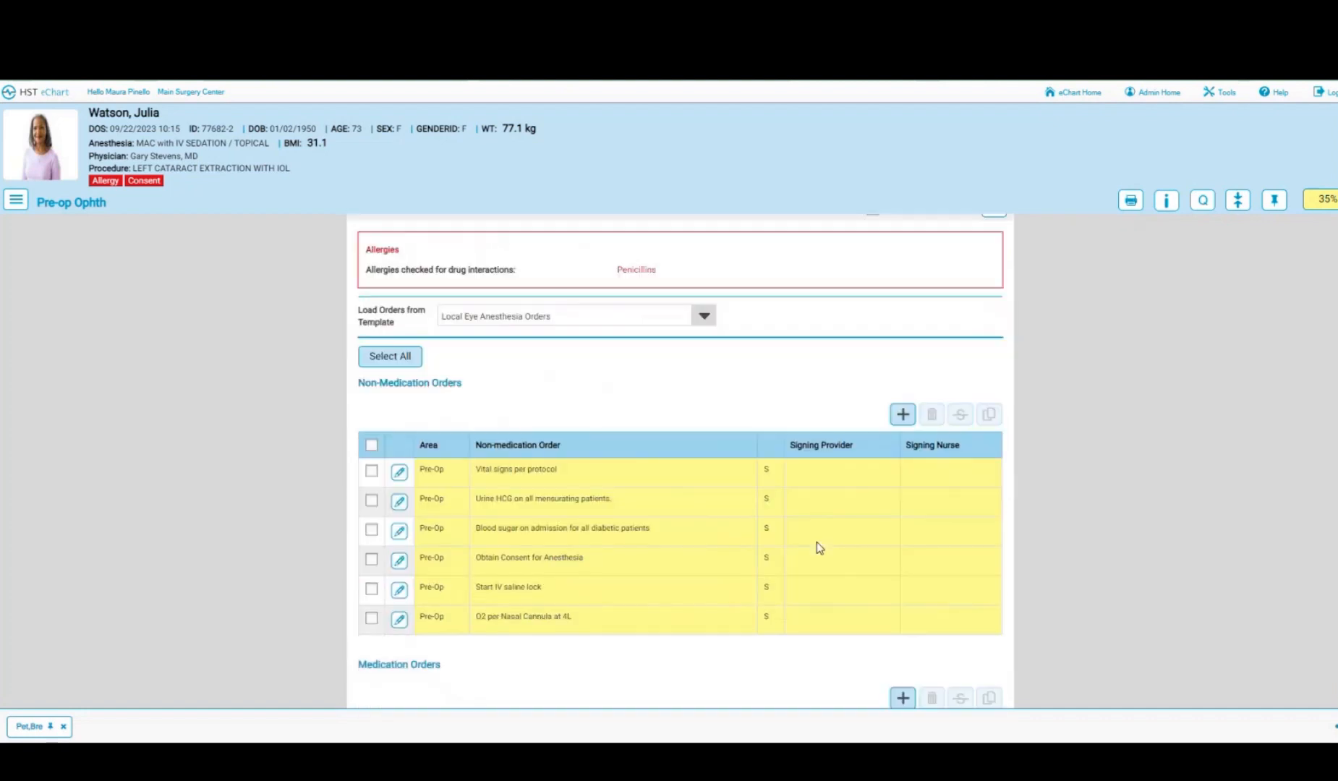
click(387, 358)
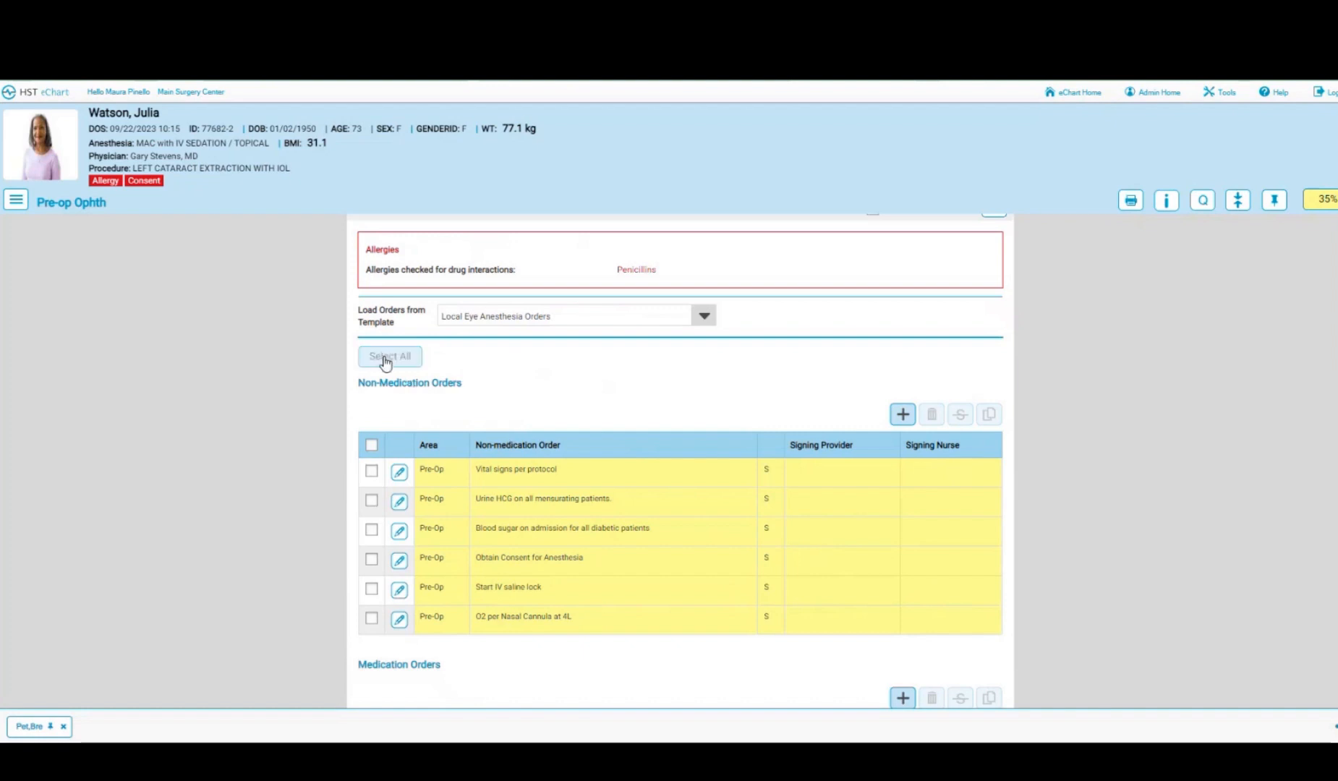
scroll(387, 353, down, 6)
click(387, 339)
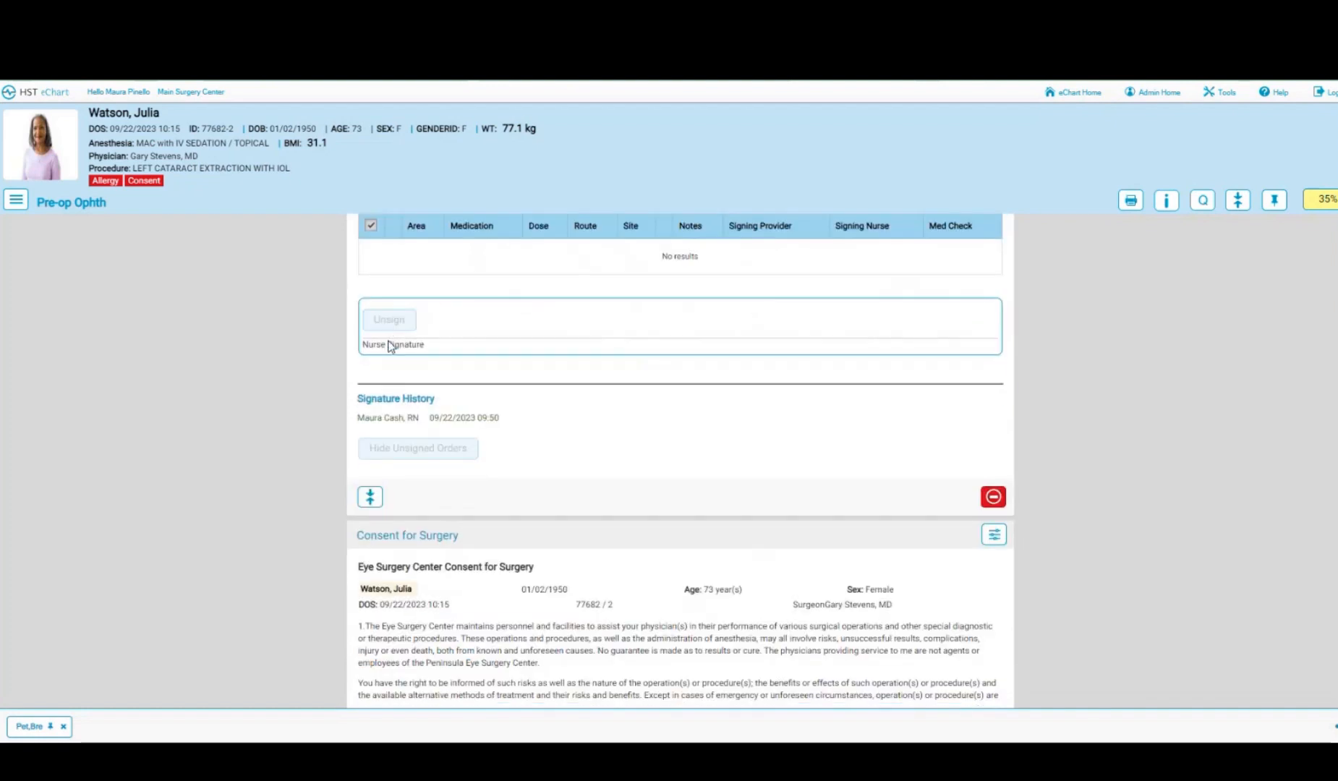
- Add the patient's pad-drawn signature to the Consent for Surgery
scroll(713, 435, down, 2)
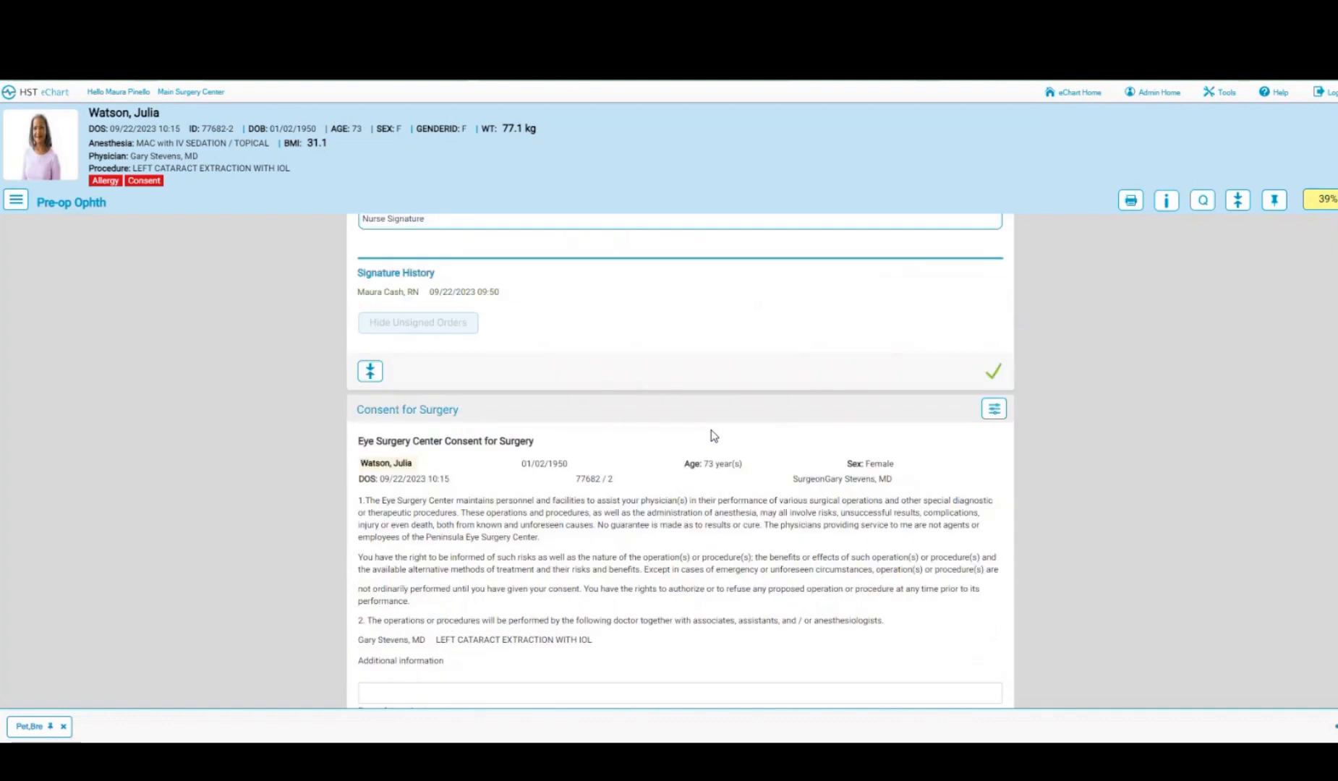
scroll(713, 434, down, 5)
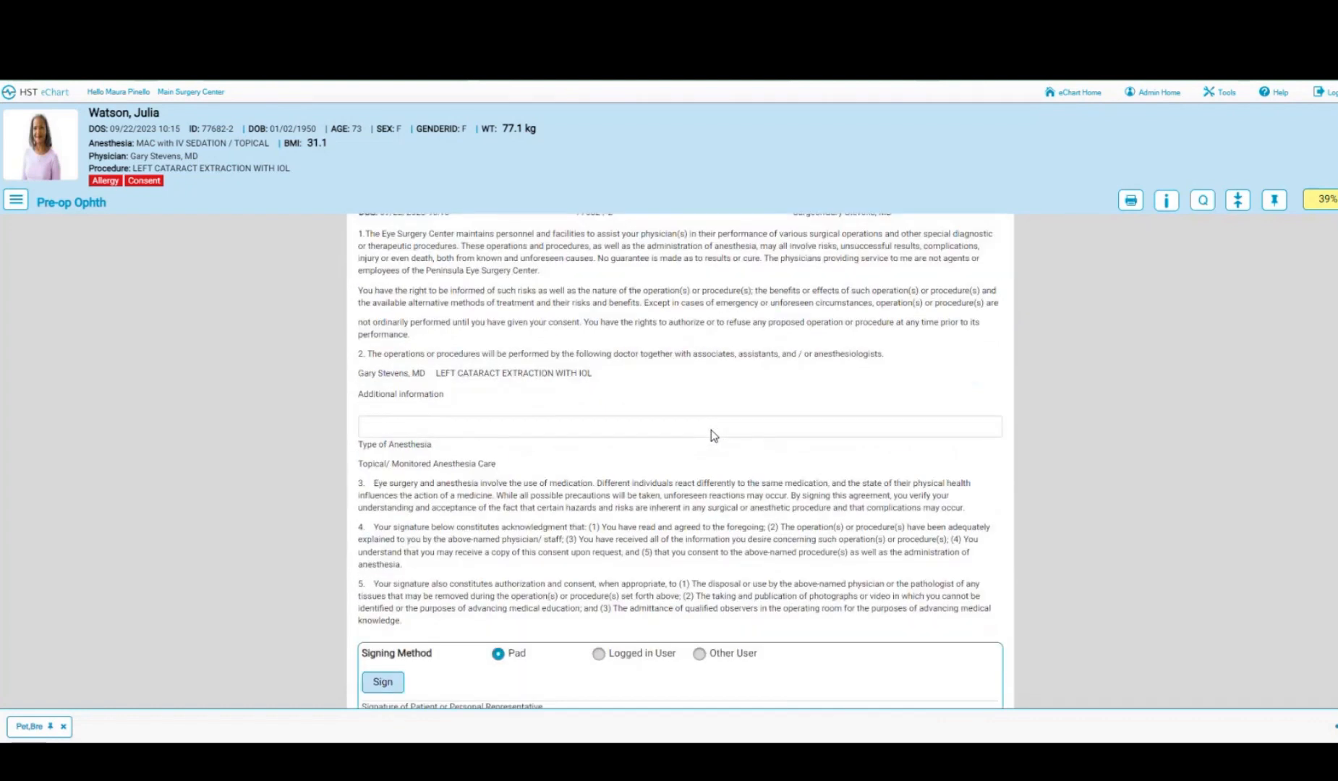
scroll(713, 435, down, 1)
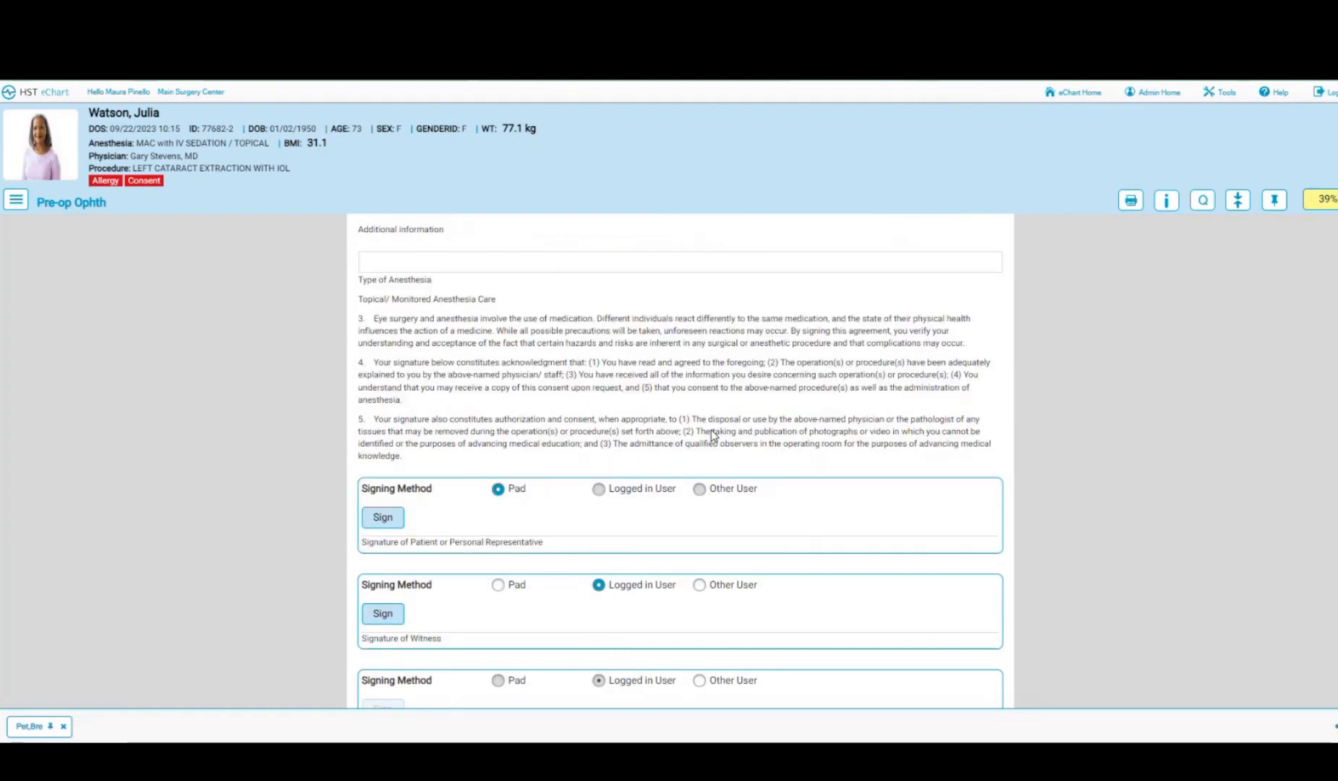
click(386, 520)
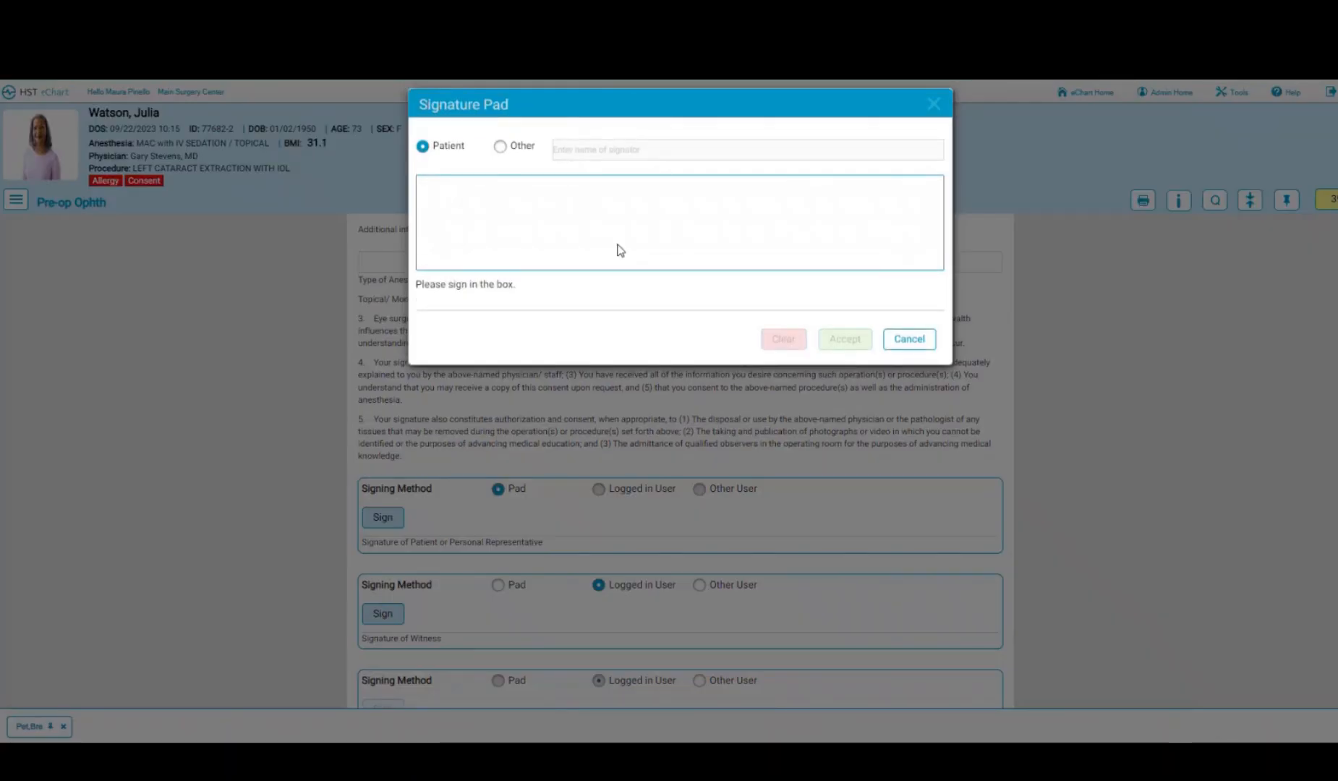
mouse_move(458, 230)
mouse_down()
mouse_move(665, 232)
mouse_move(837, 262)
mouse_up()
click(846, 338)
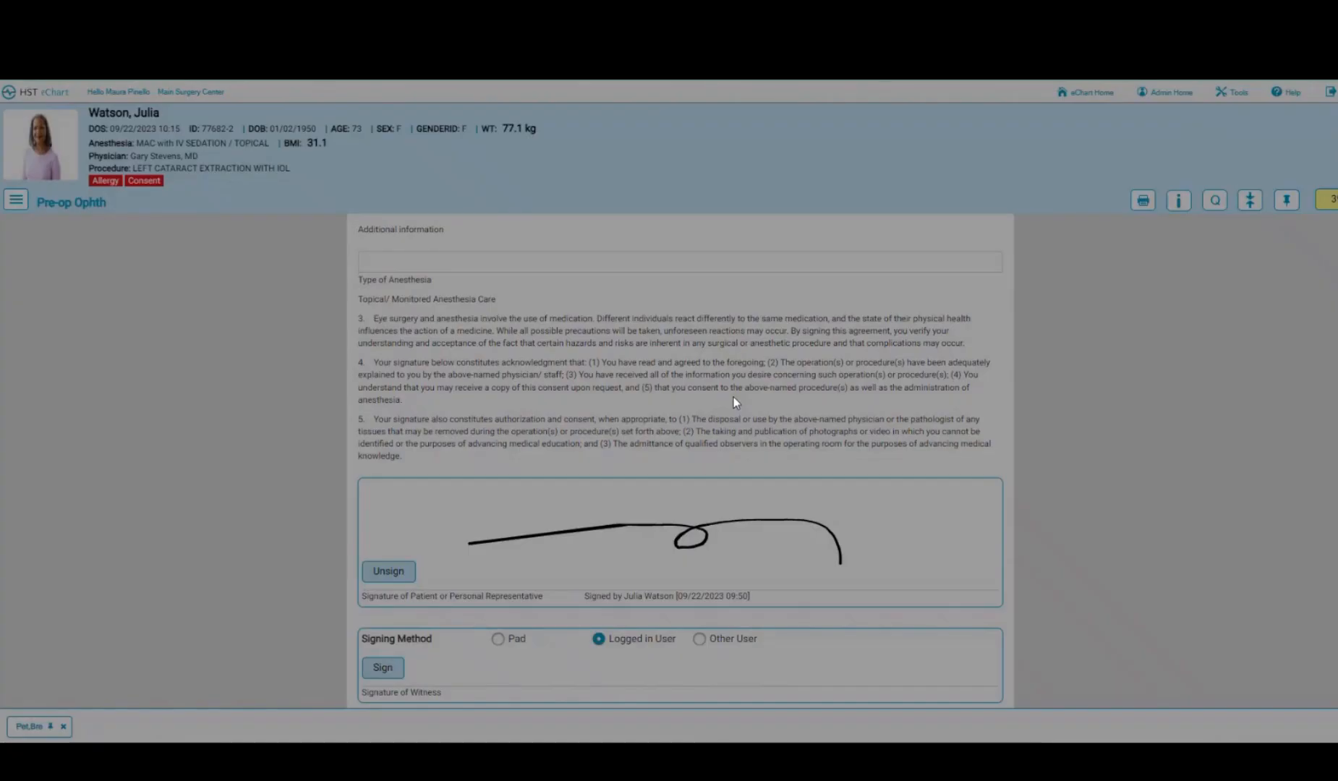
- Sign the consent as witness and set the Physician Signature to Other User
scroll(627, 507, down, 2)
click(380, 525)
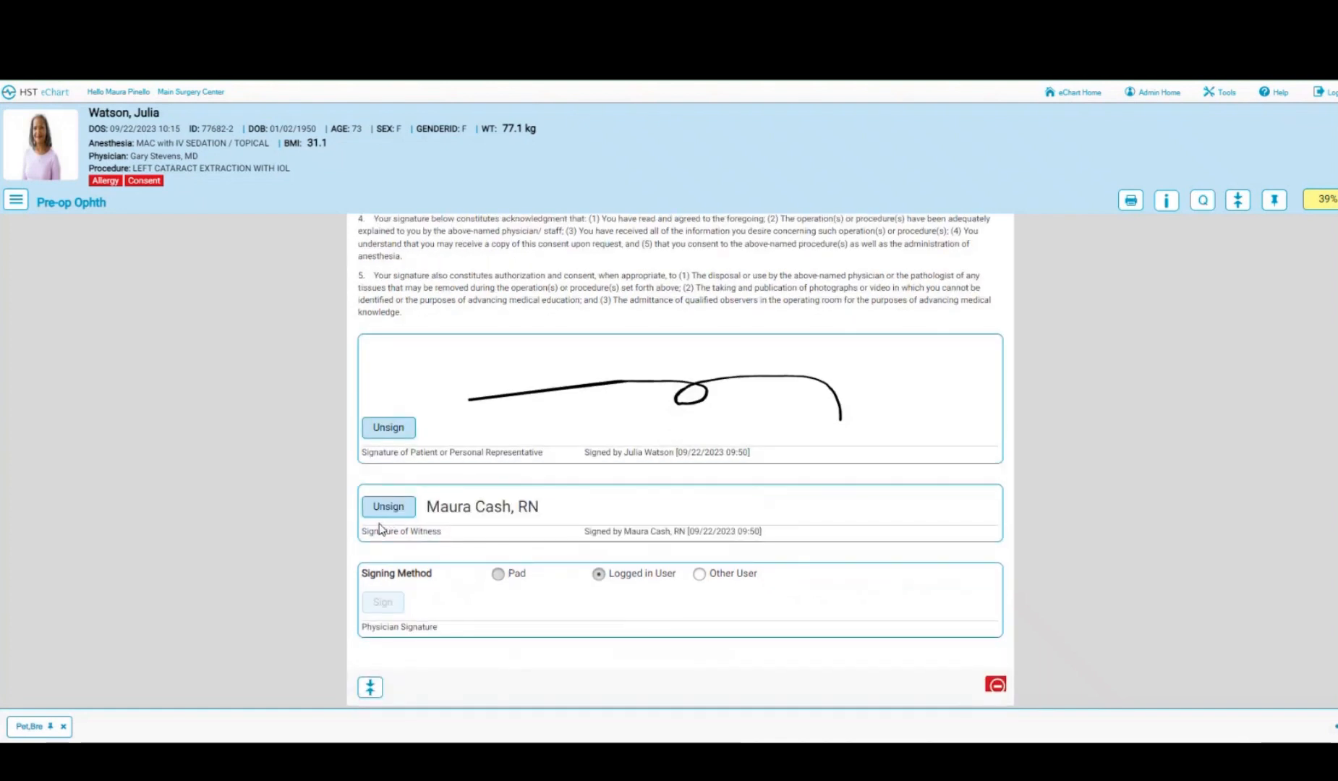
scroll(468, 517, down, 1)
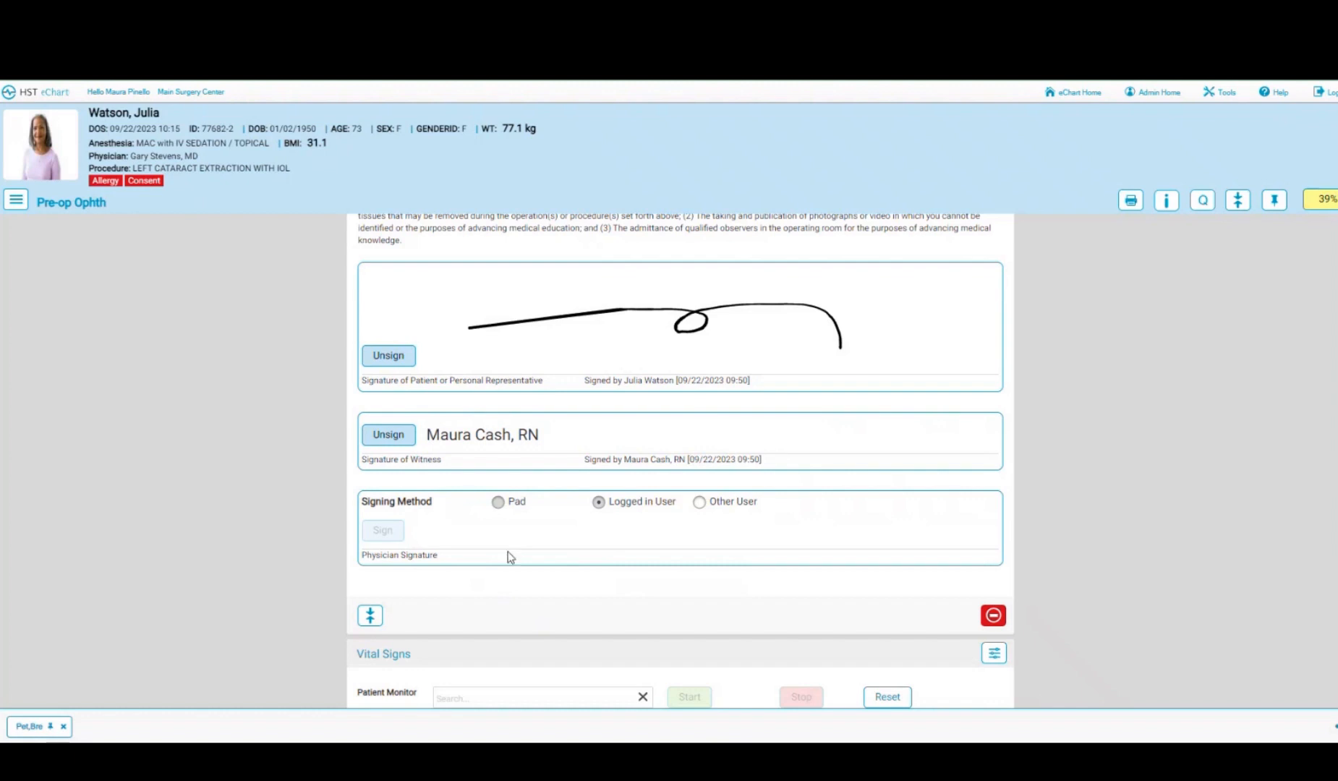
click(699, 503)
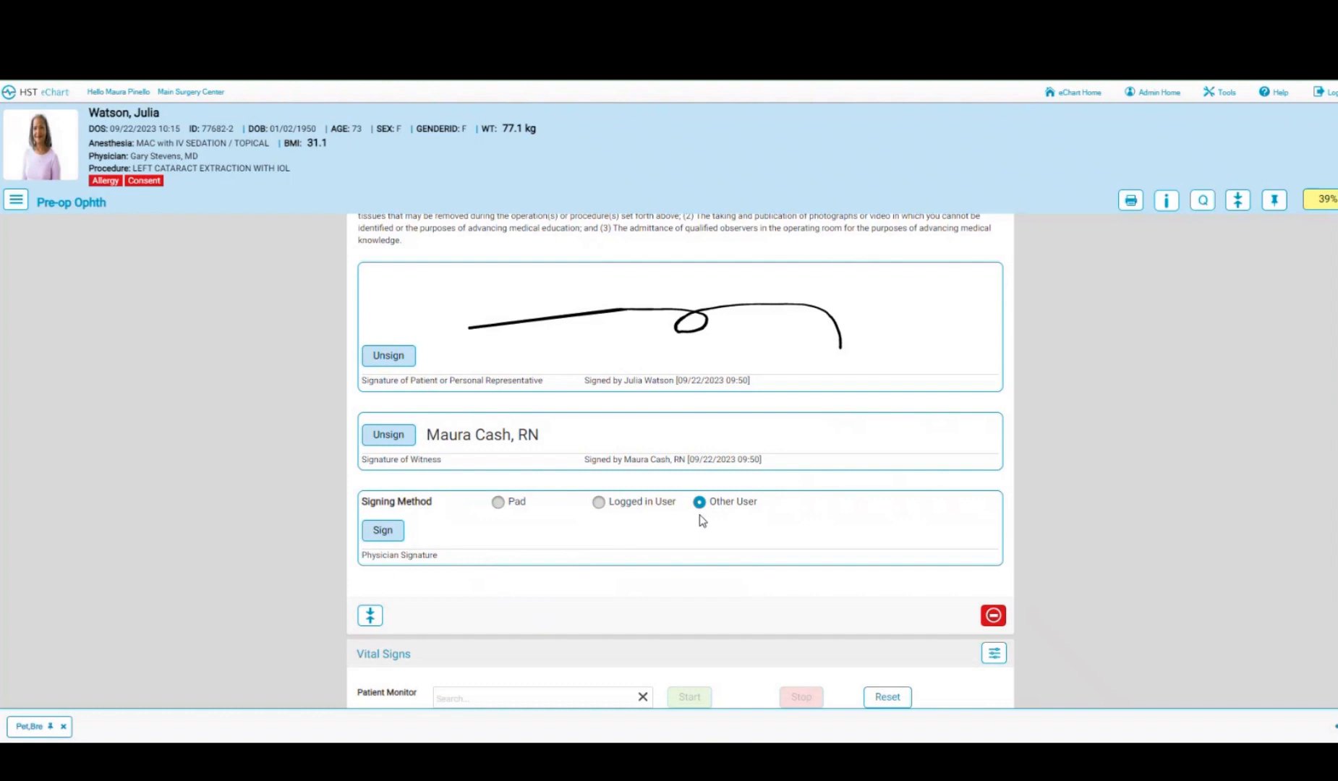
- Try signing the consent as physician with the physician's user ID and password; sign-in is rejected
click(383, 532)
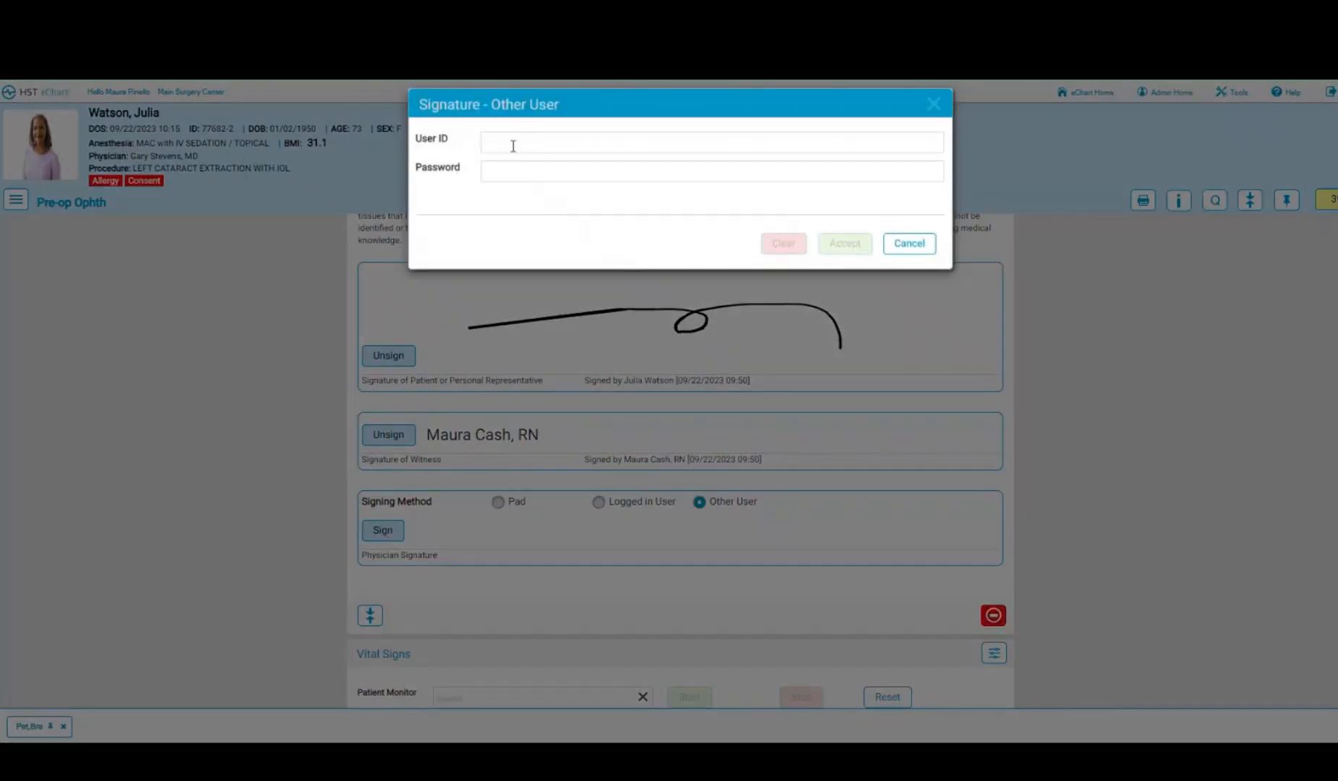
click(513, 144)
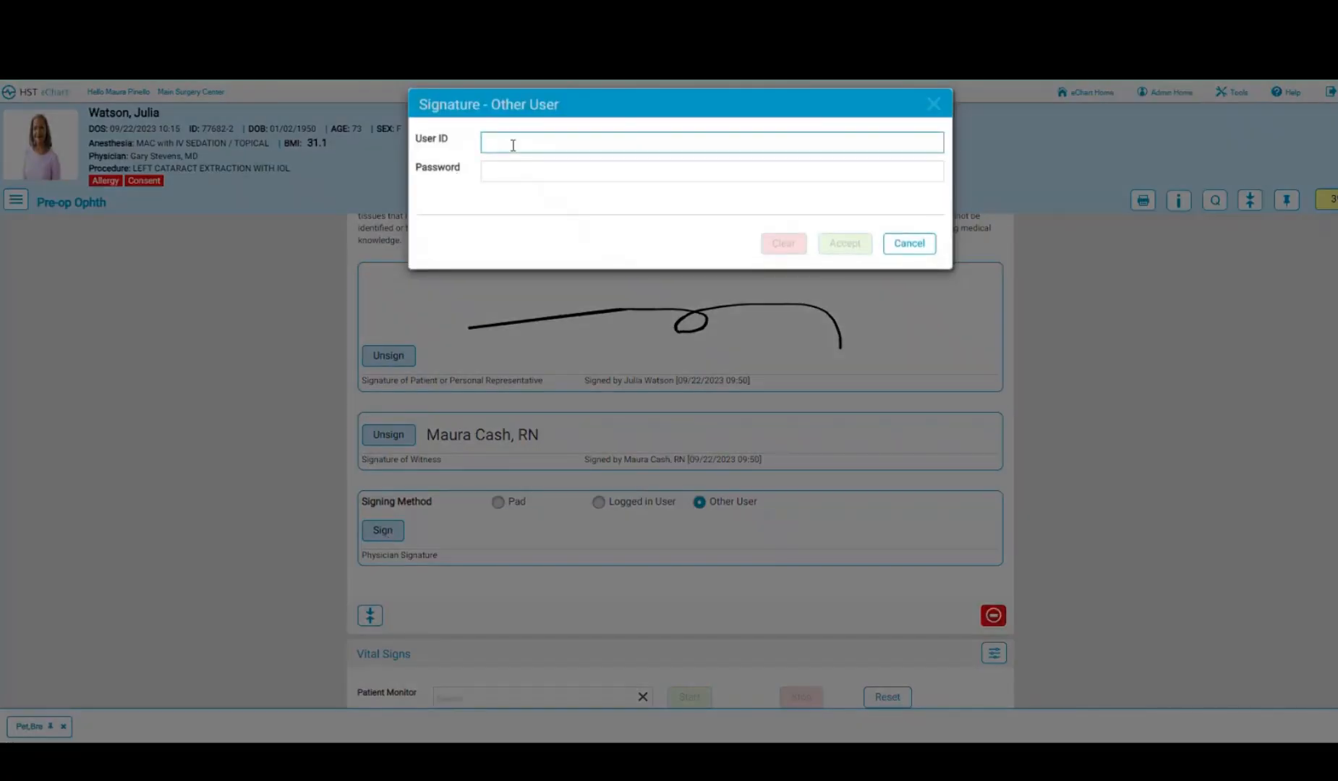
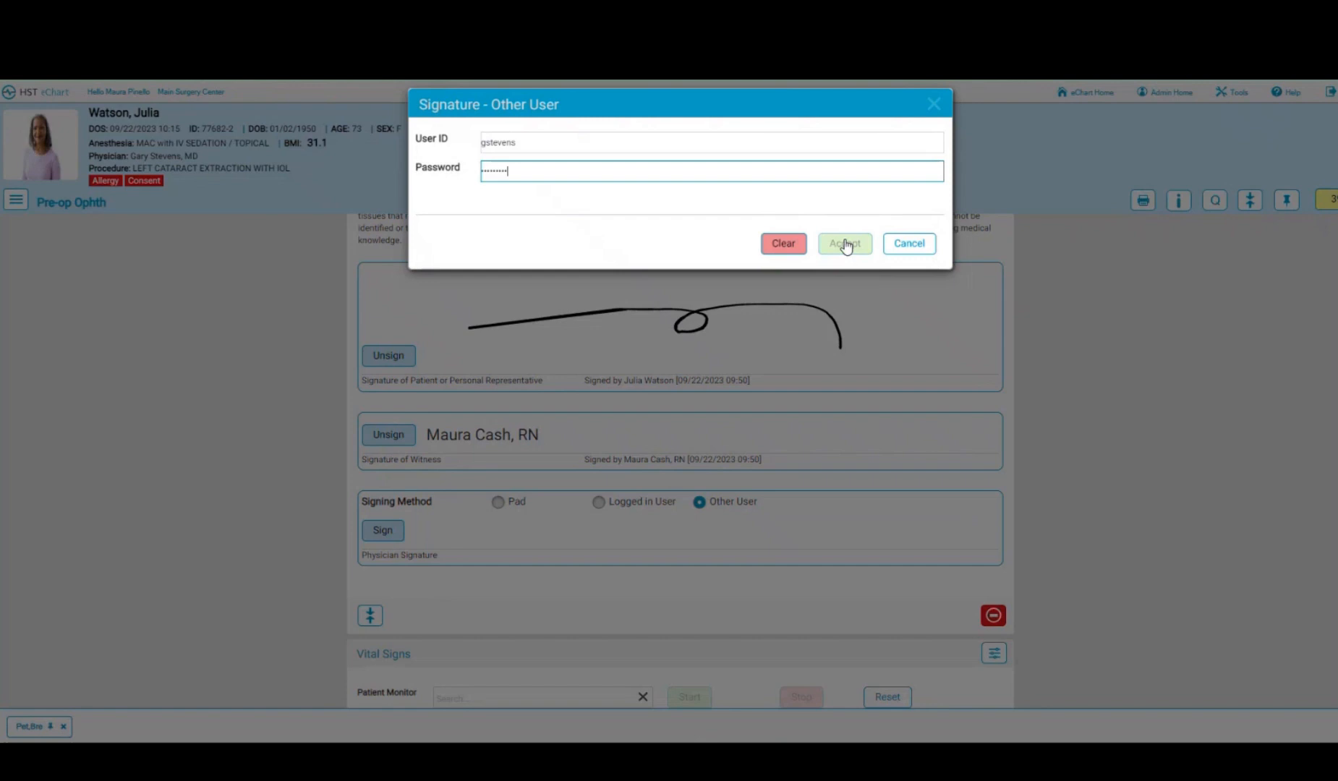
click(846, 243)
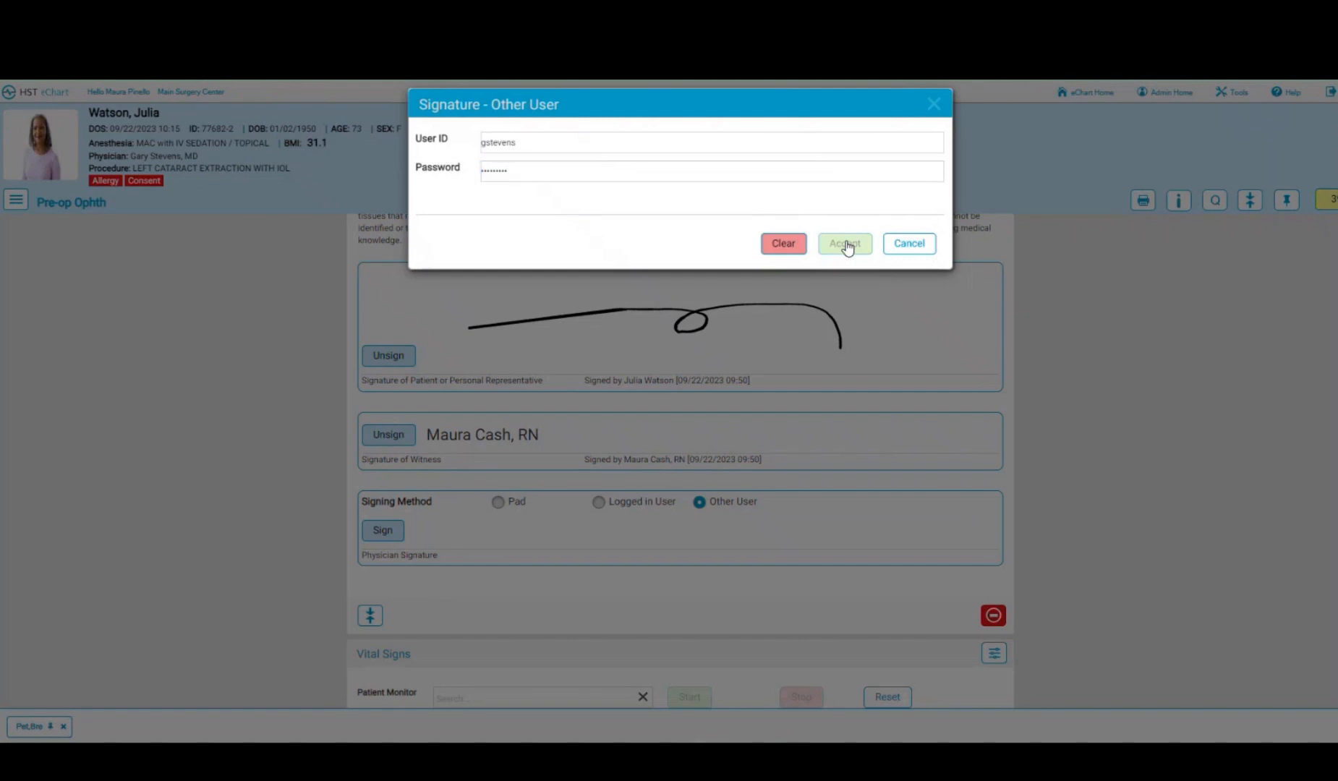
click(583, 172)
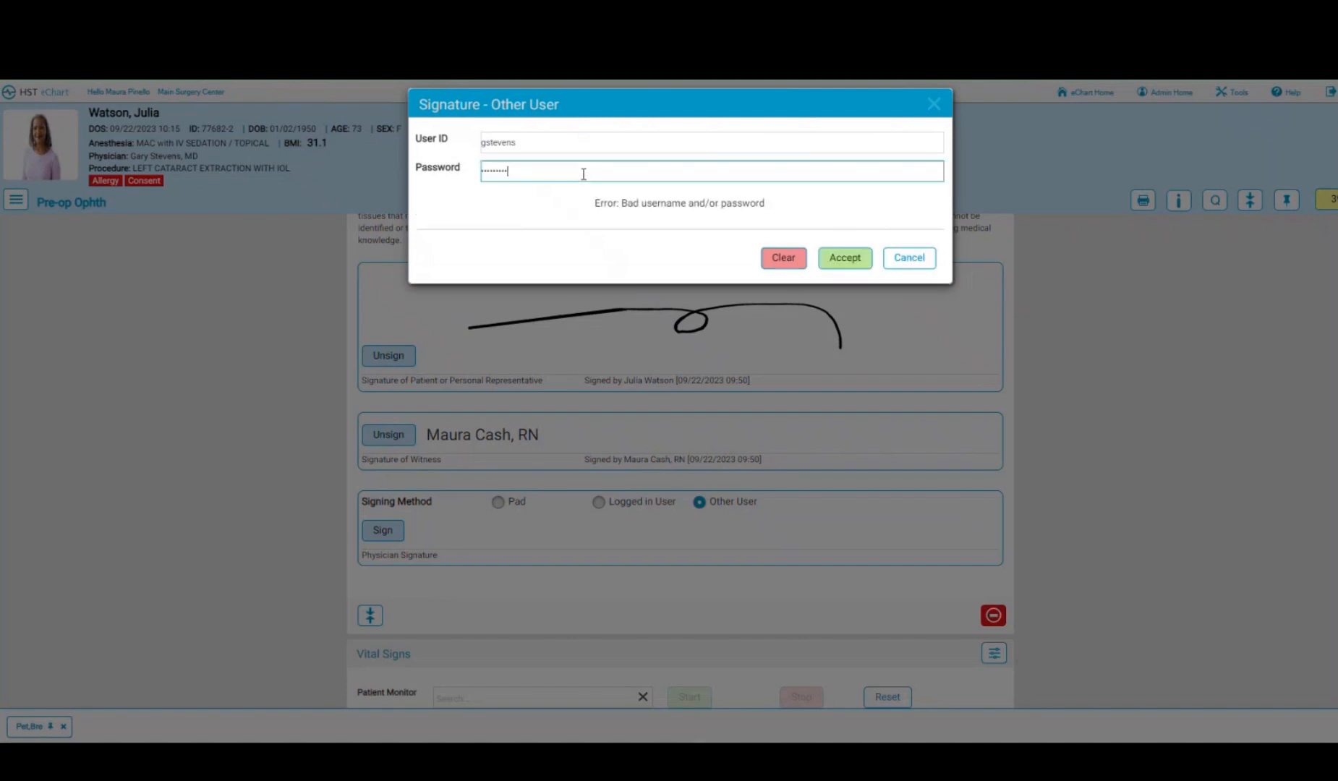
click(845, 258)
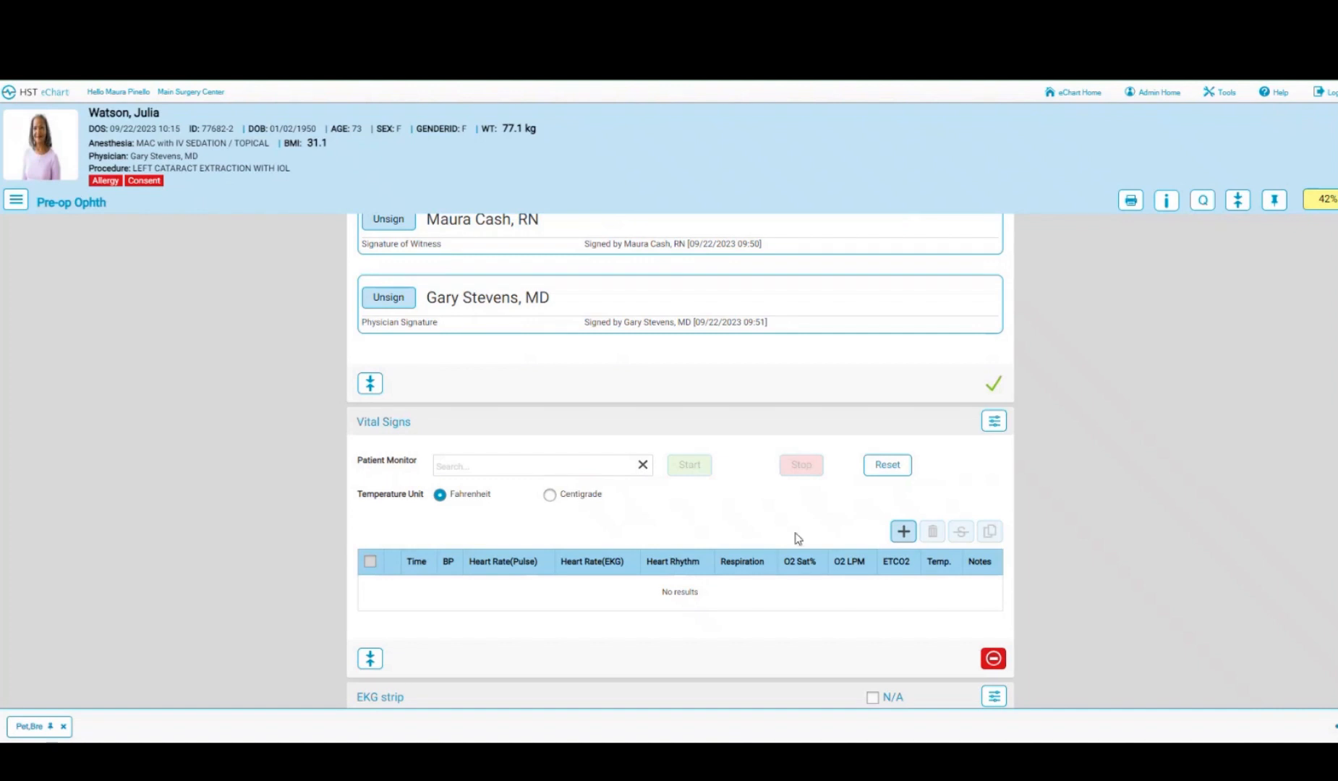
- Start a new vitals row at room-in time with BP 120/70 and pulse 70
click(902, 534)
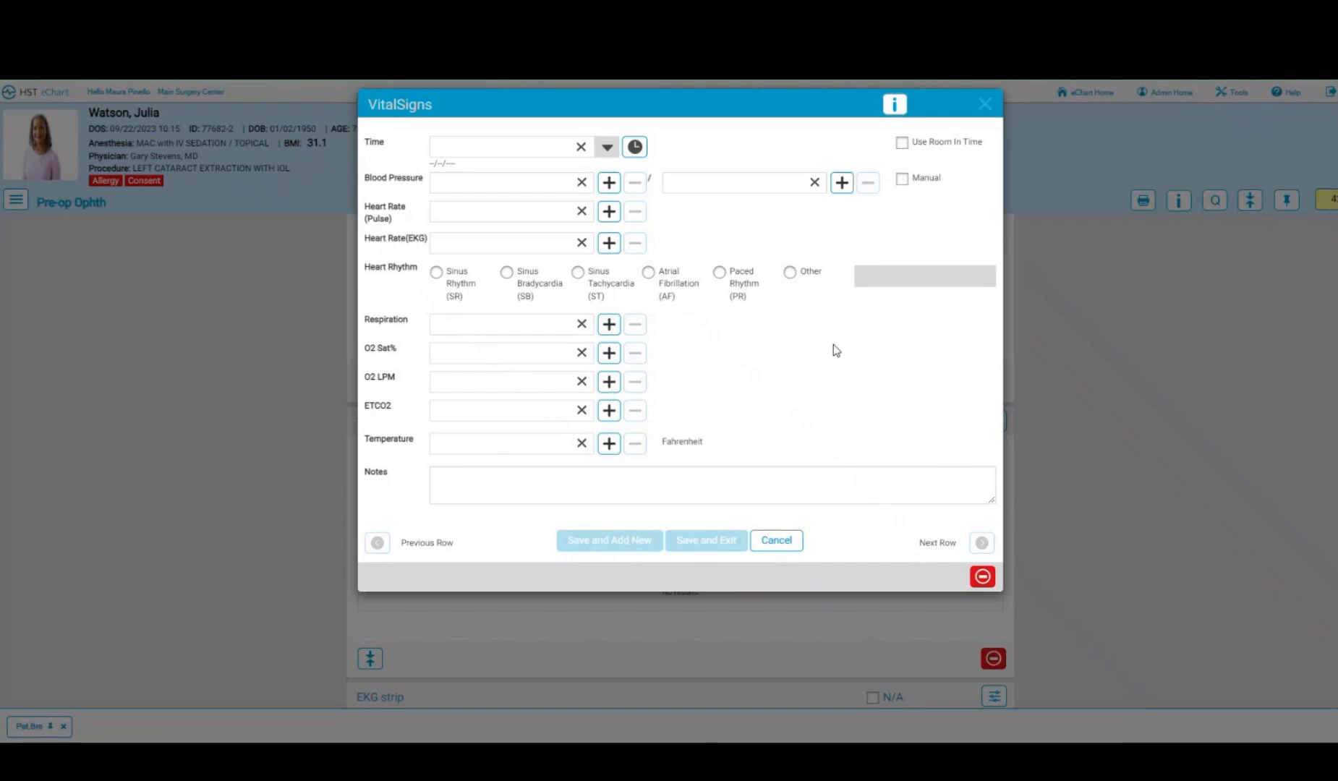
click(903, 143)
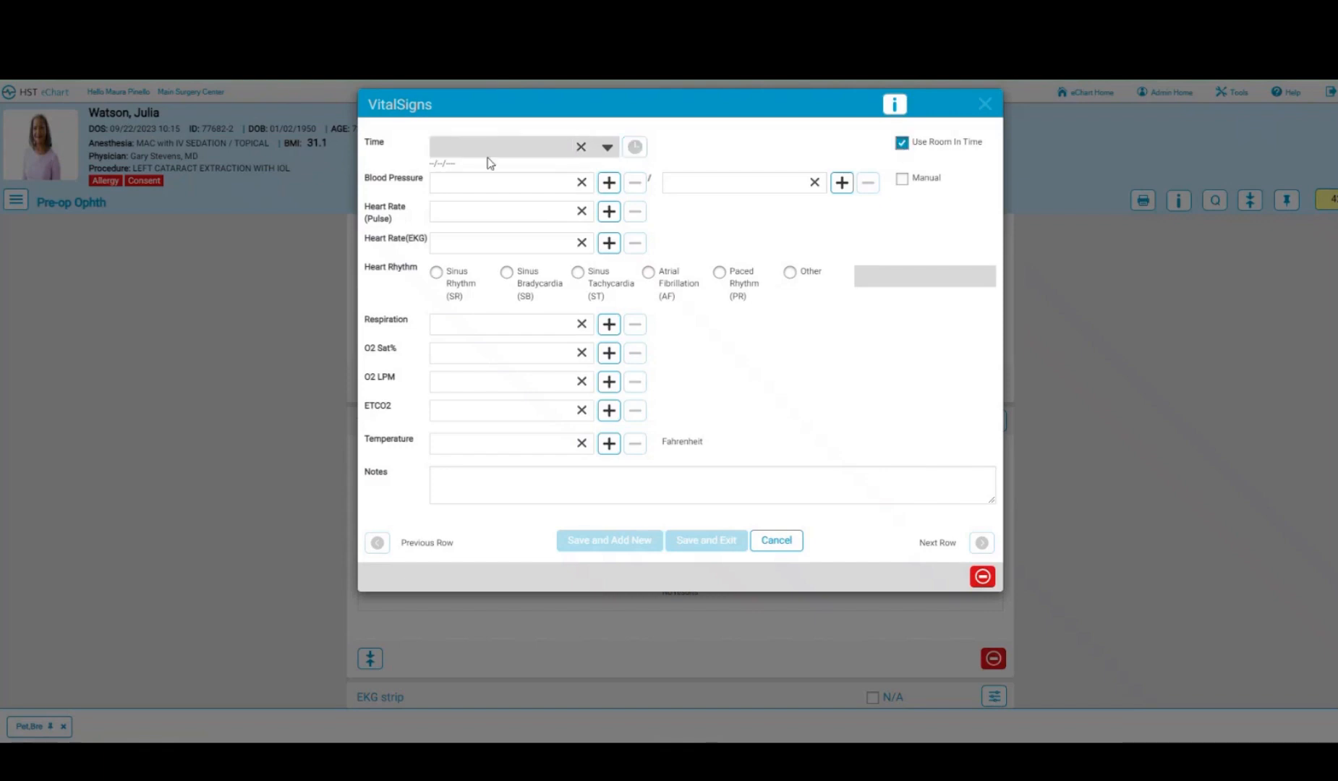
click(482, 182)
text(120)
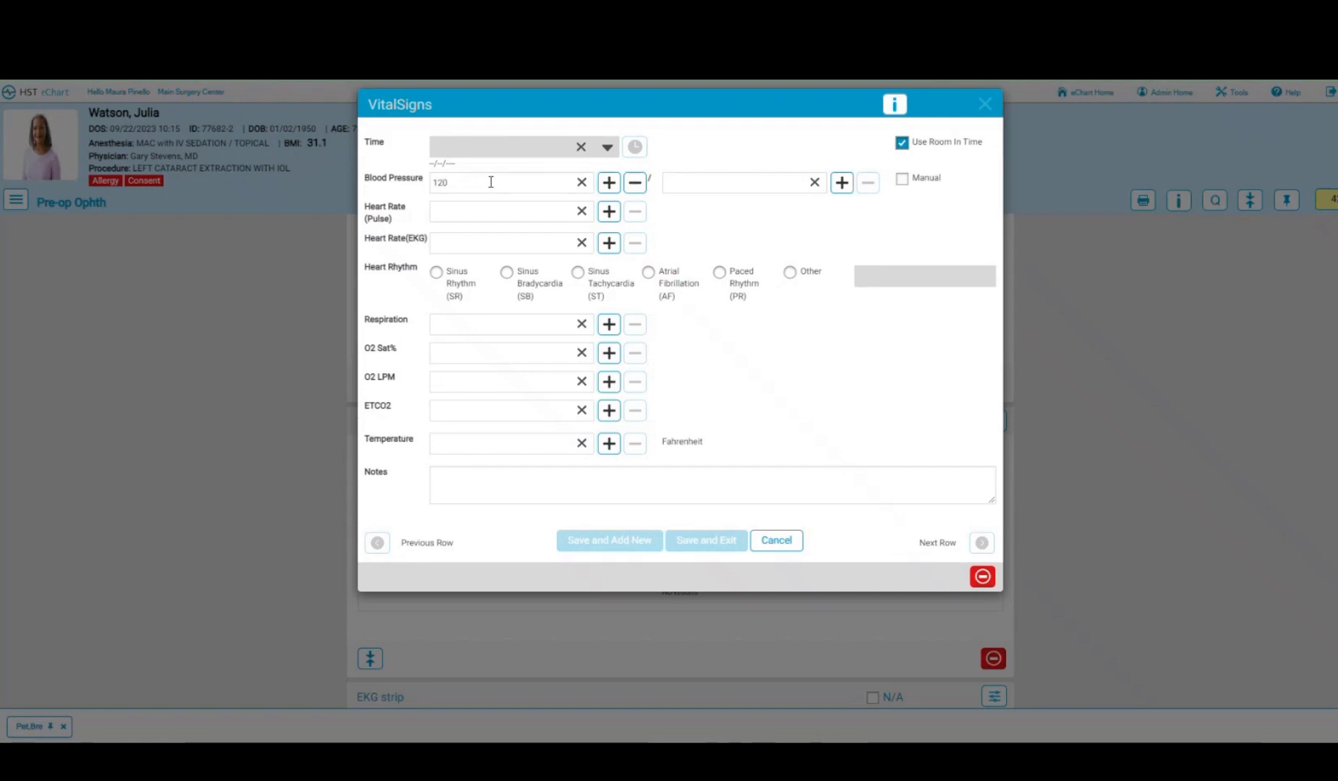
text(70)
click(546, 215)
text(70)
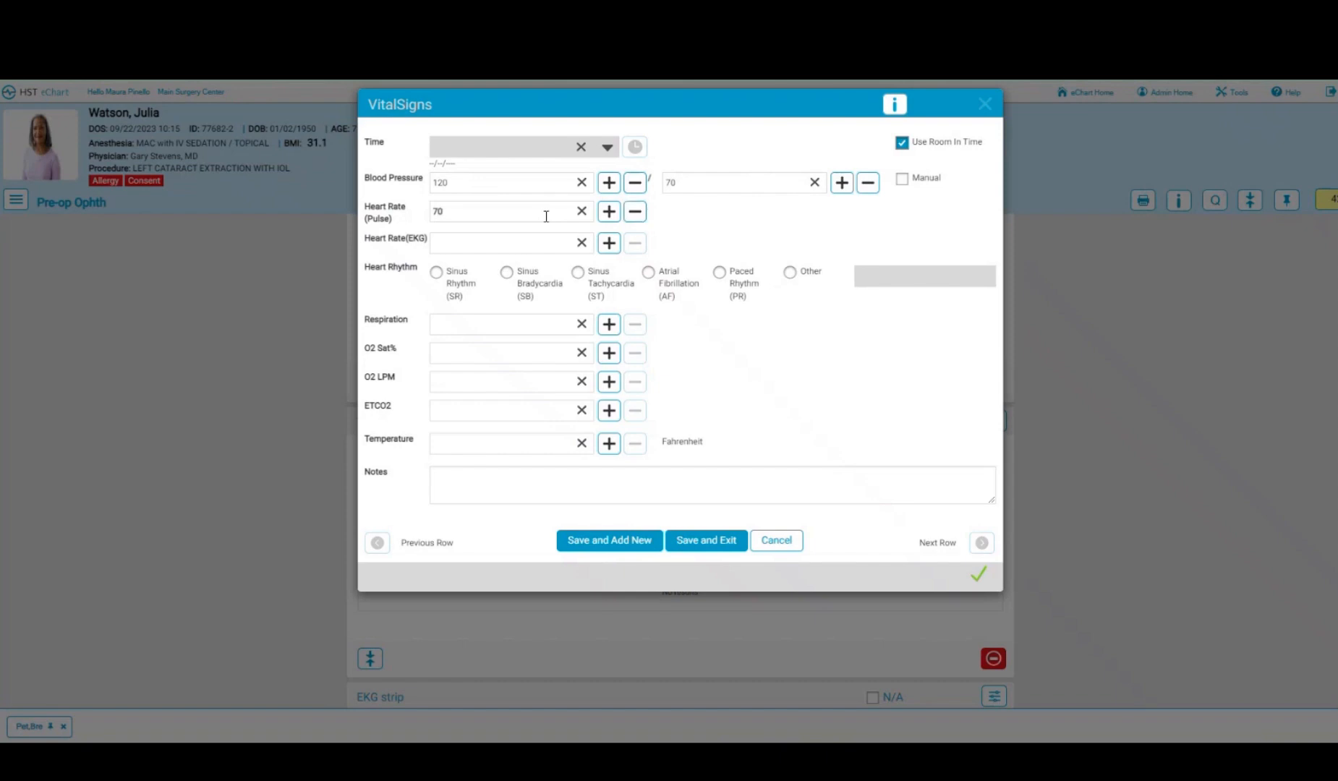
- Add sinus rhythm, respiration 16, O2 sat 100, O2 LPM 0, temperature 98, and save the row
click(437, 272)
click(490, 326)
text(16)
click(496, 355)
text(100)
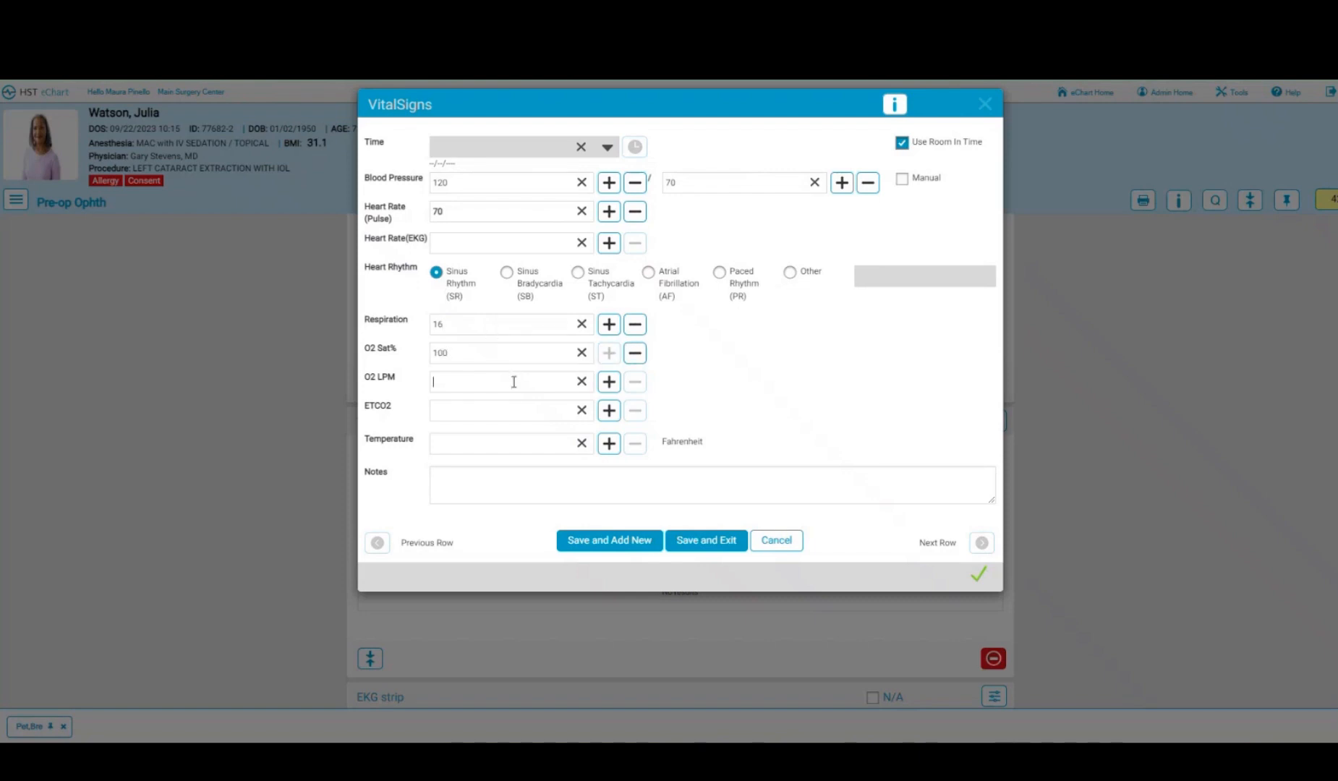
text(0)
click(544, 442)
text(98)
click(712, 552)
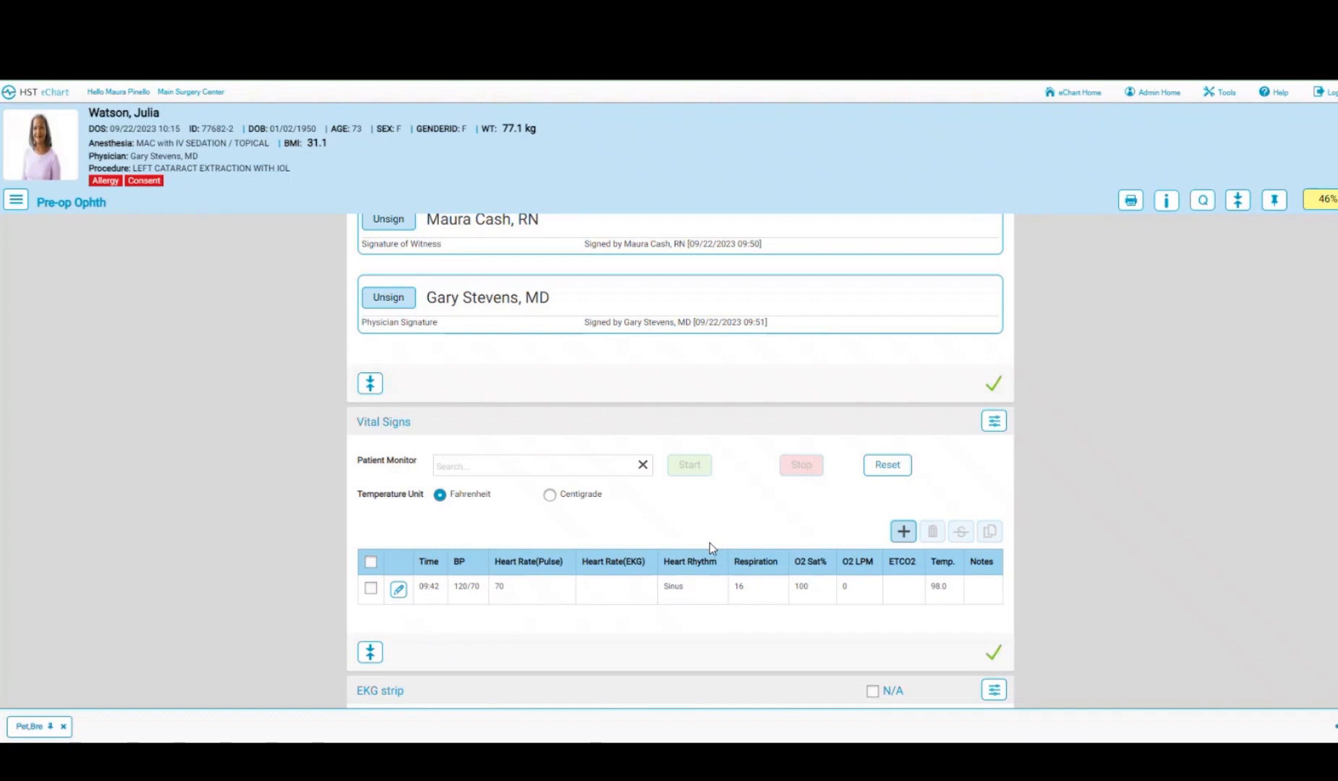
- Copy the 09:42 vitals row into a new current-time entry with pulse lowered to 64, and save
click(370, 588)
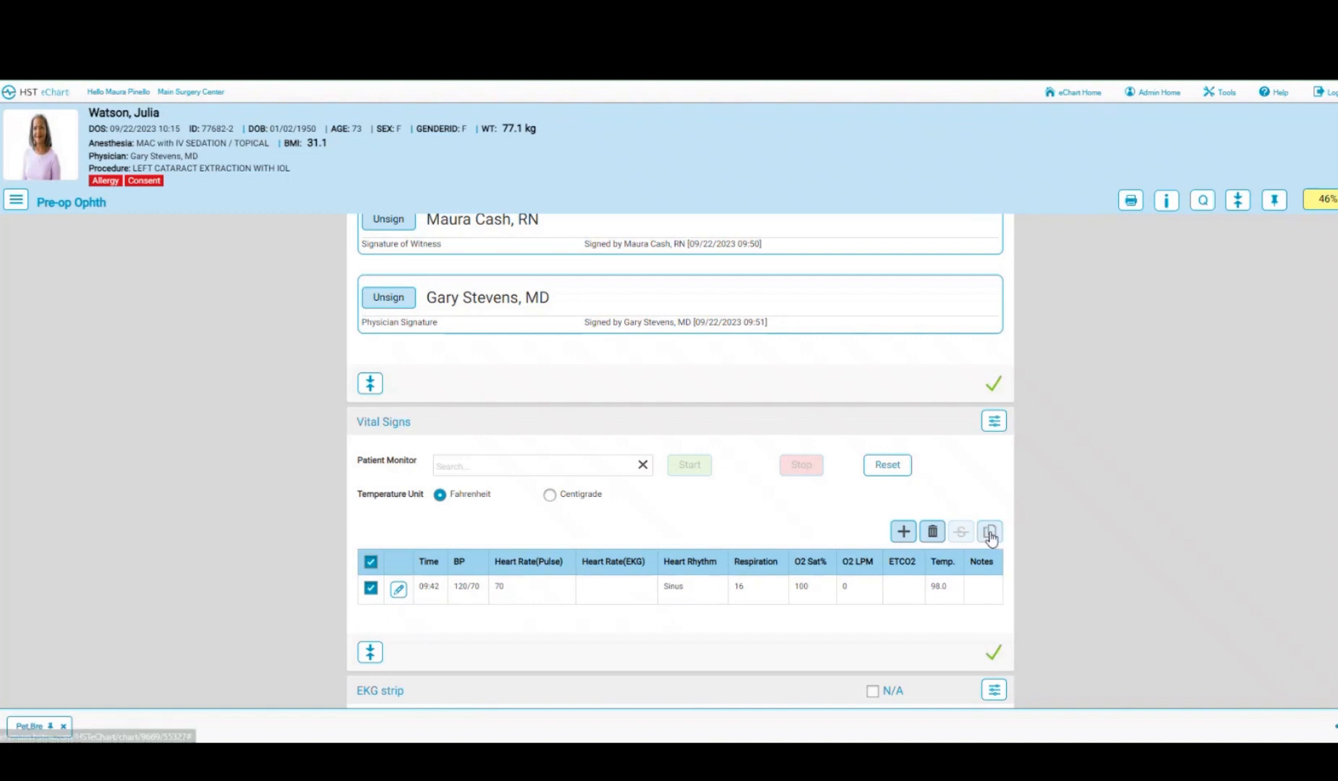
click(989, 533)
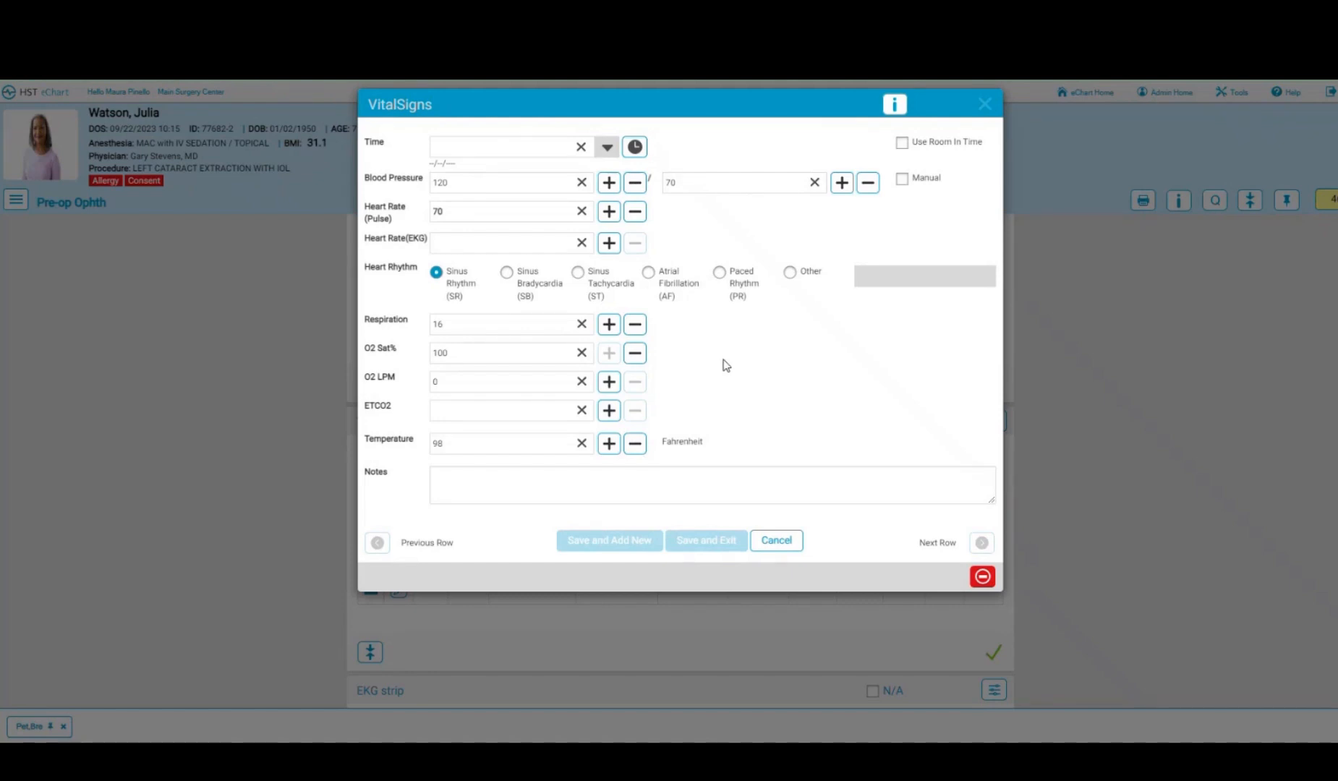
click(636, 213)
click(635, 147)
click(709, 541)
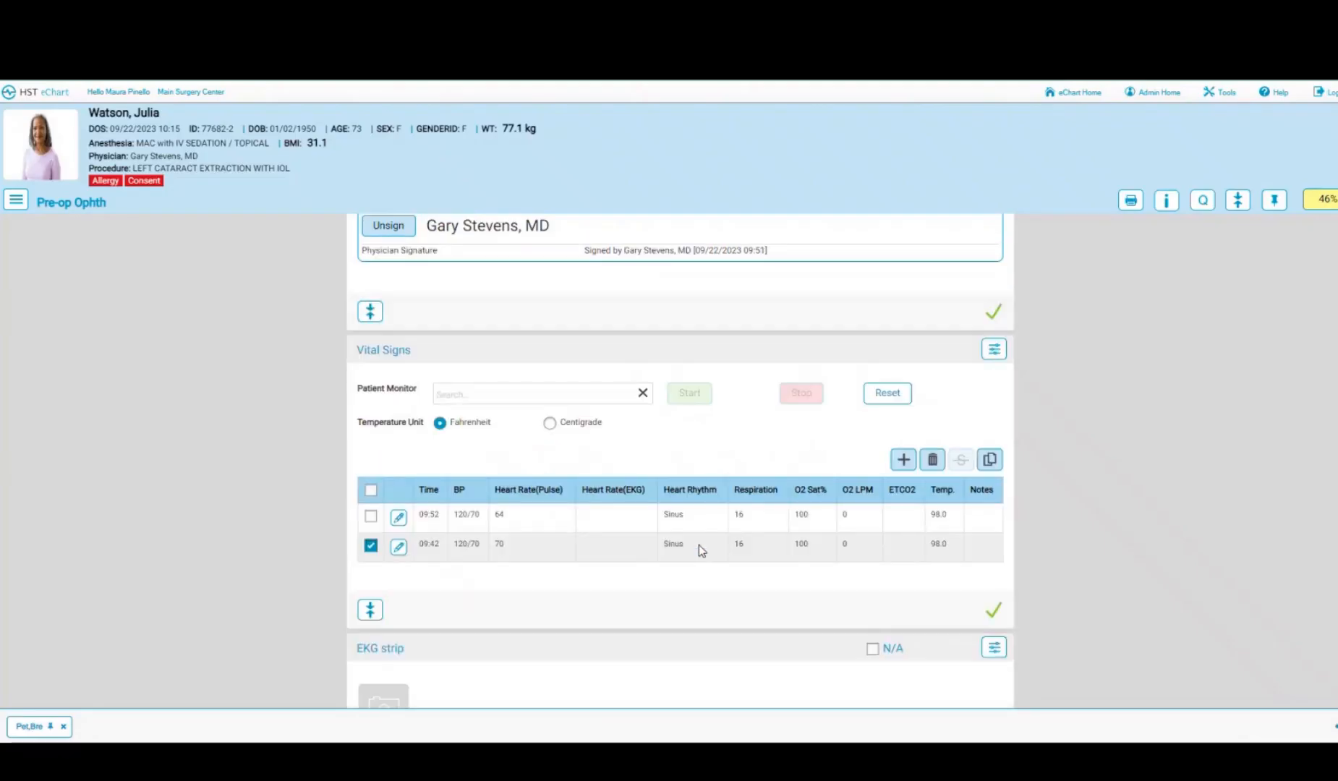
scroll(699, 546, down, 2)
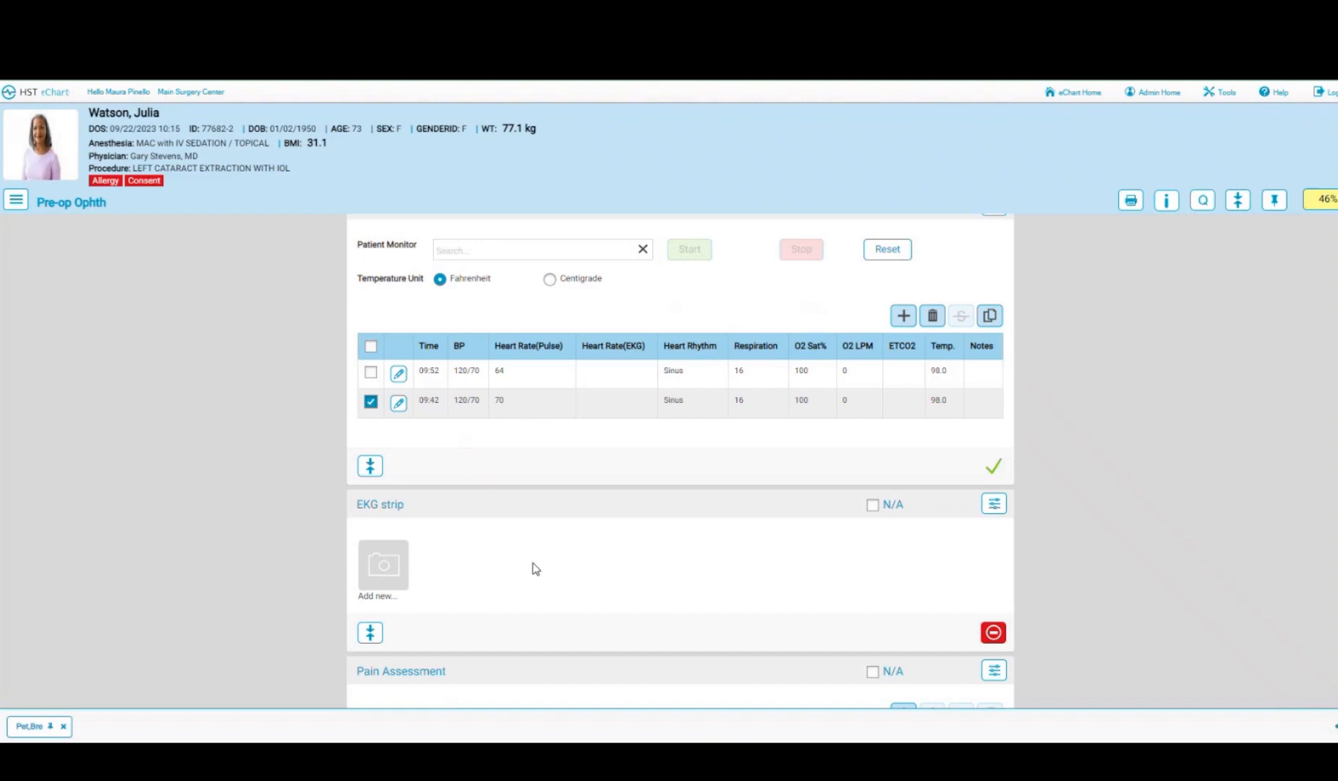
- Mark the EKG strip section as N/A
click(995, 507)
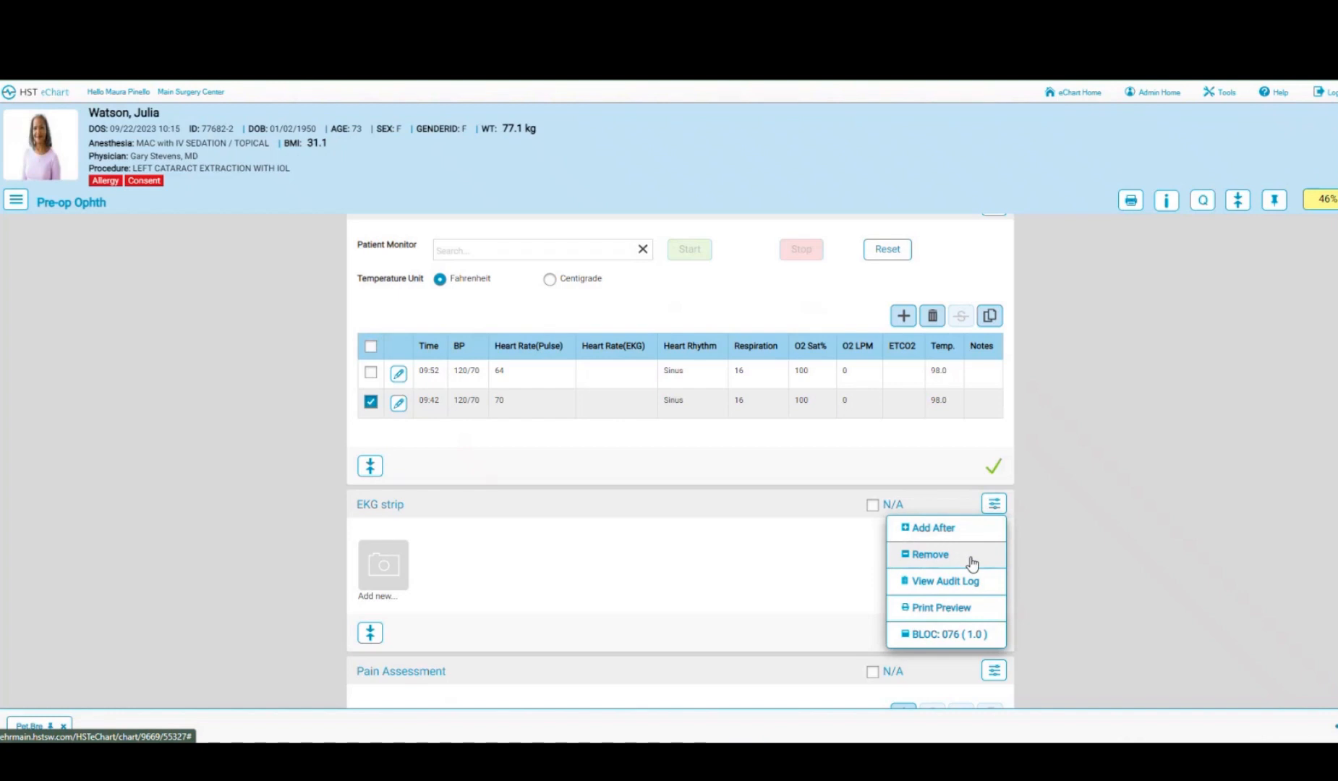
click(651, 568)
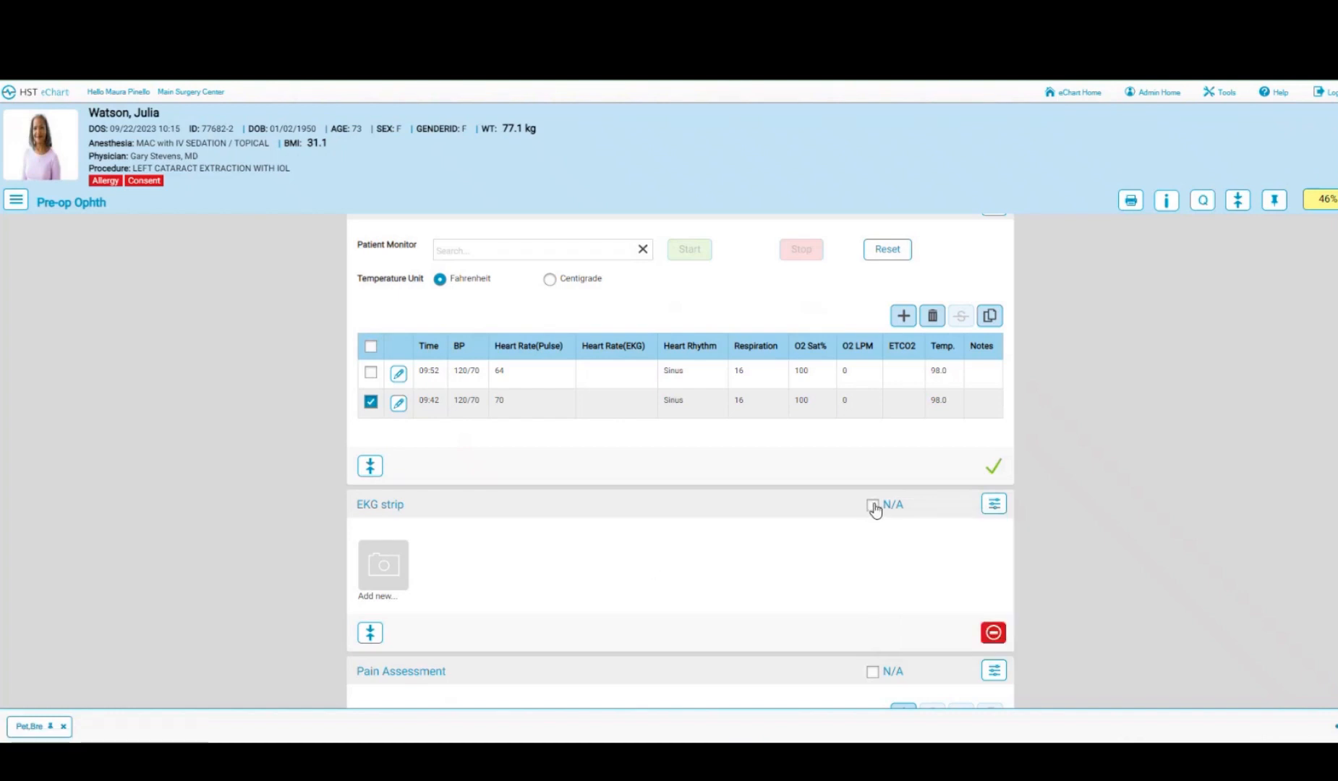
click(873, 505)
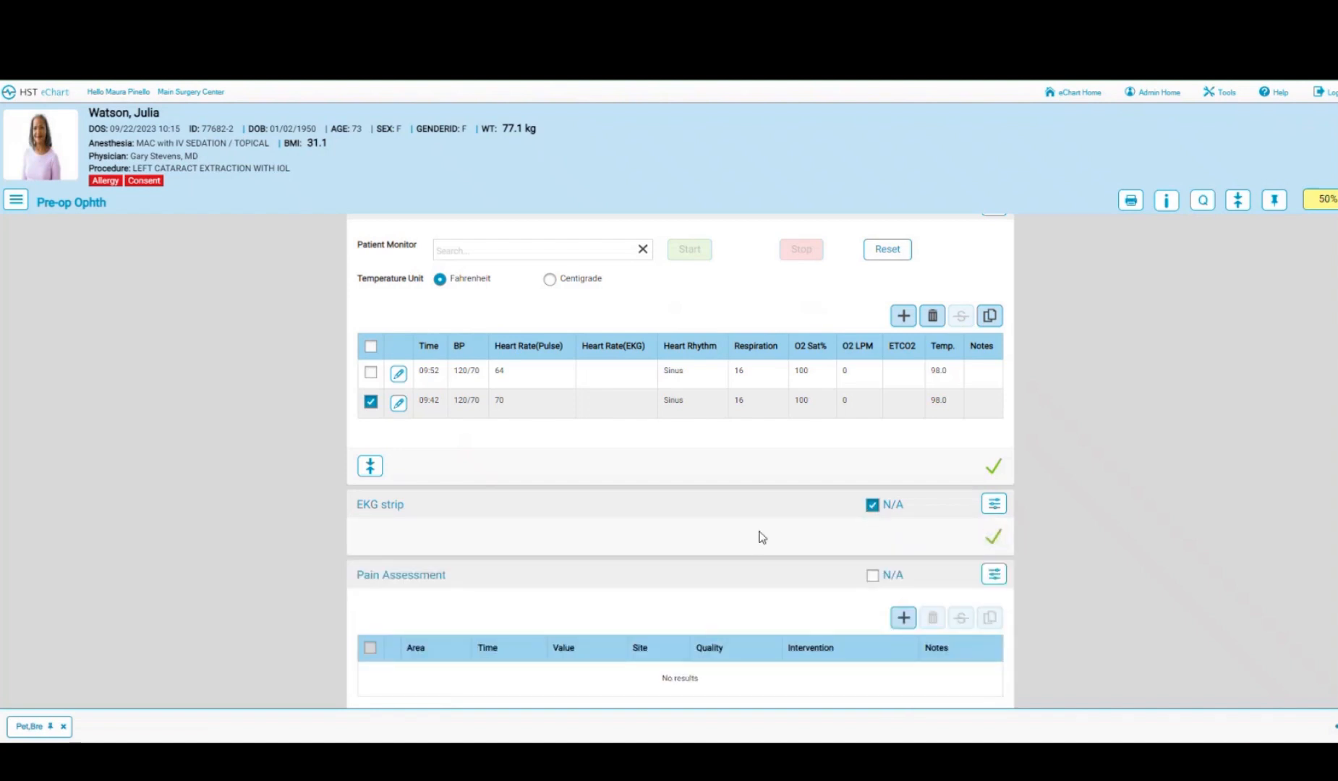
- Add a room-in-time pain assessment scoring 0 with pain description N/A, and save
scroll(758, 536, down, 2)
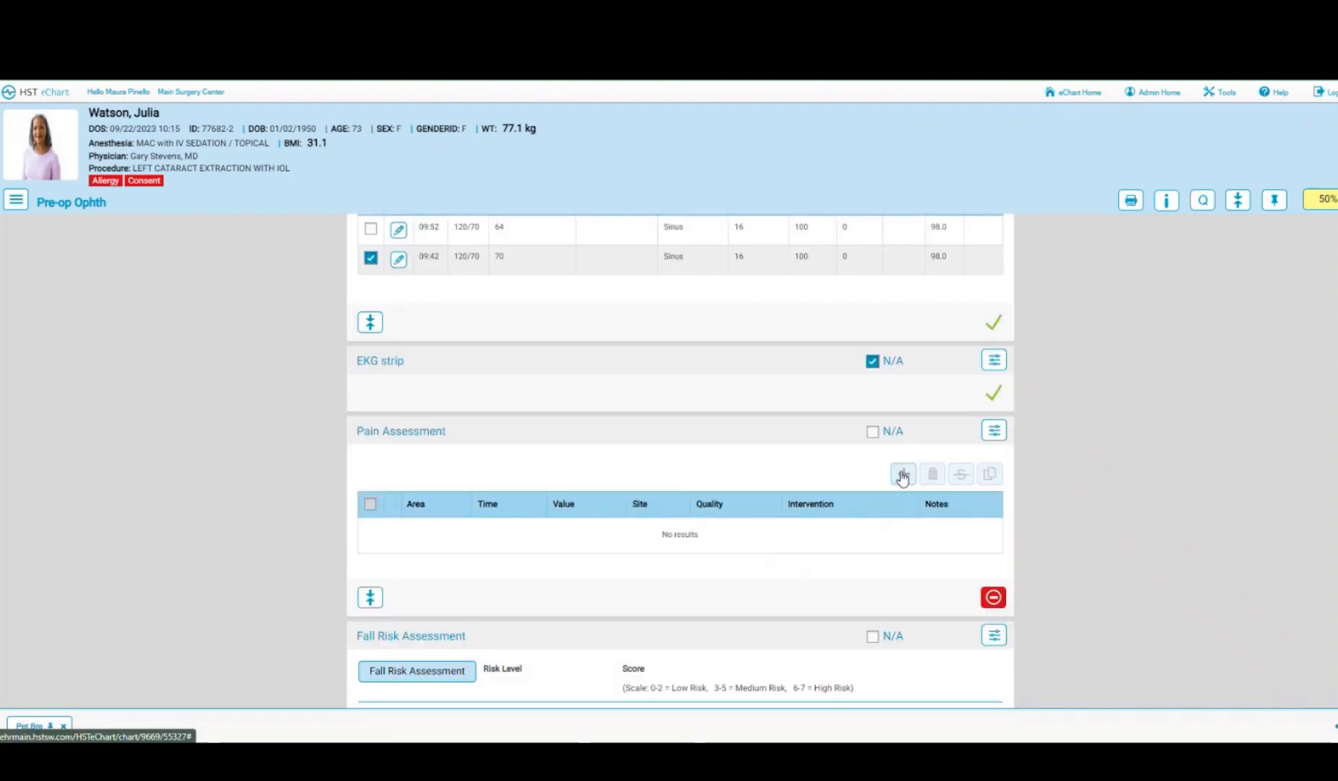
click(904, 476)
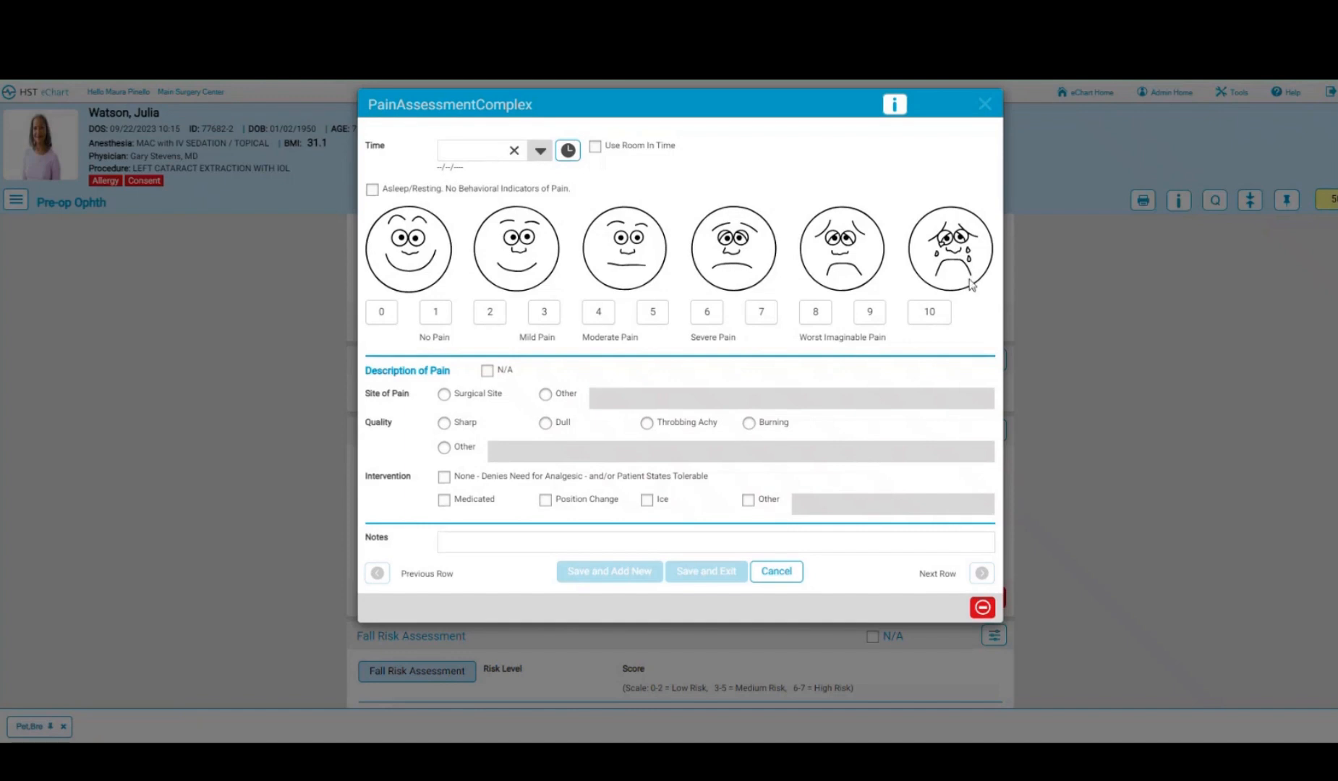
click(594, 148)
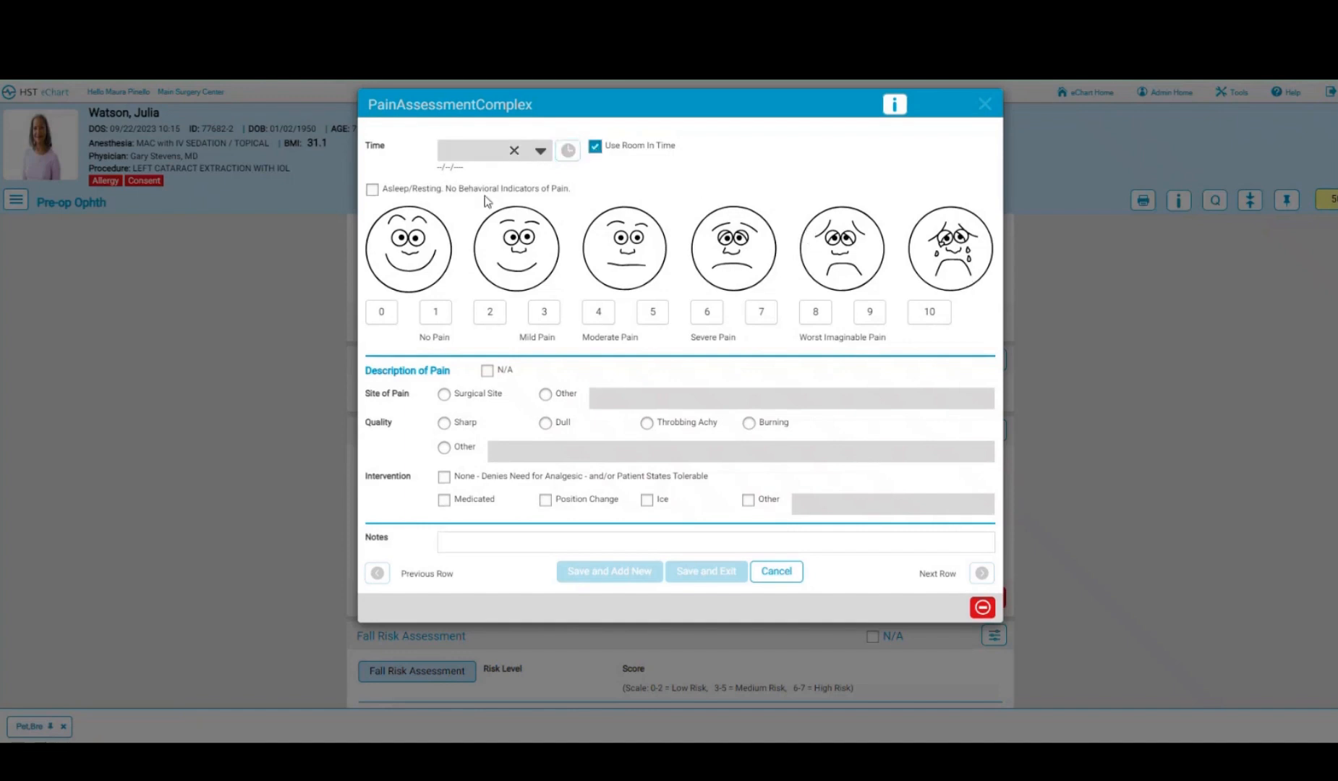
click(381, 313)
click(487, 372)
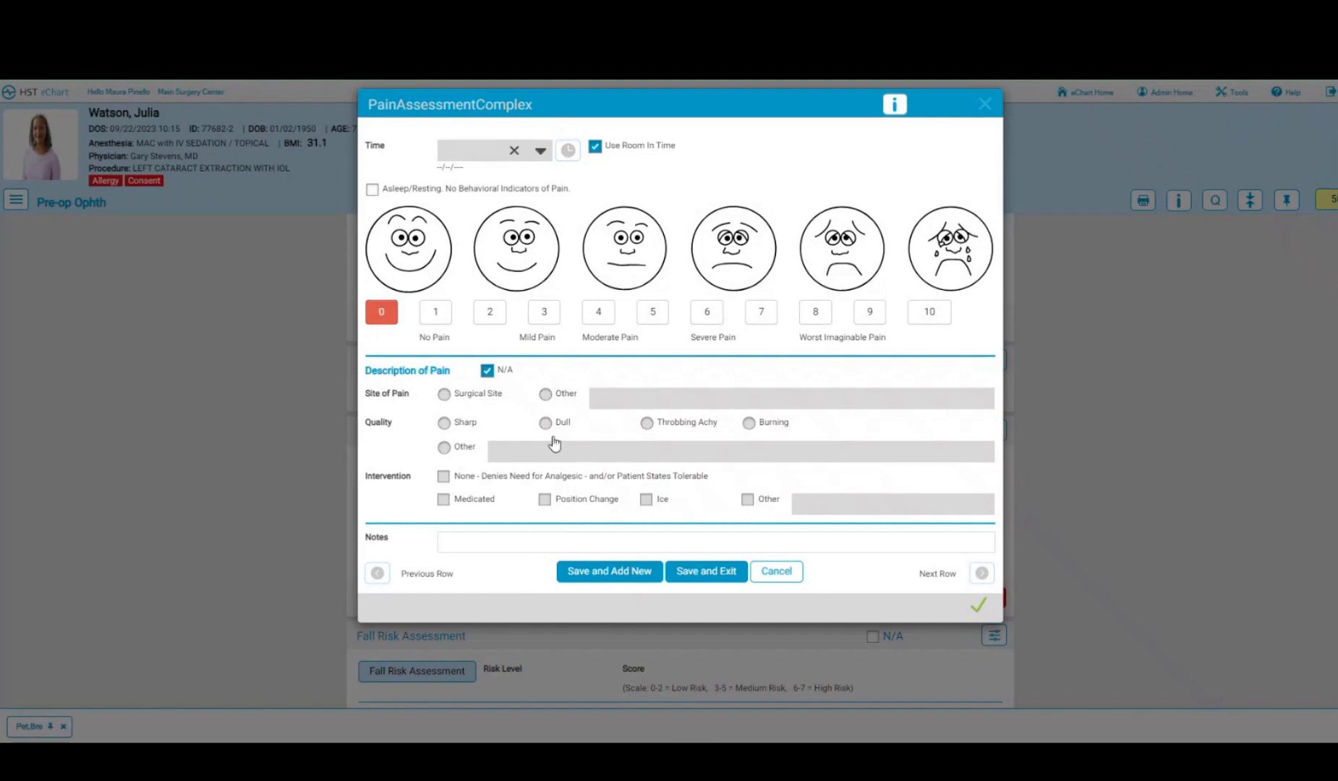
click(711, 573)
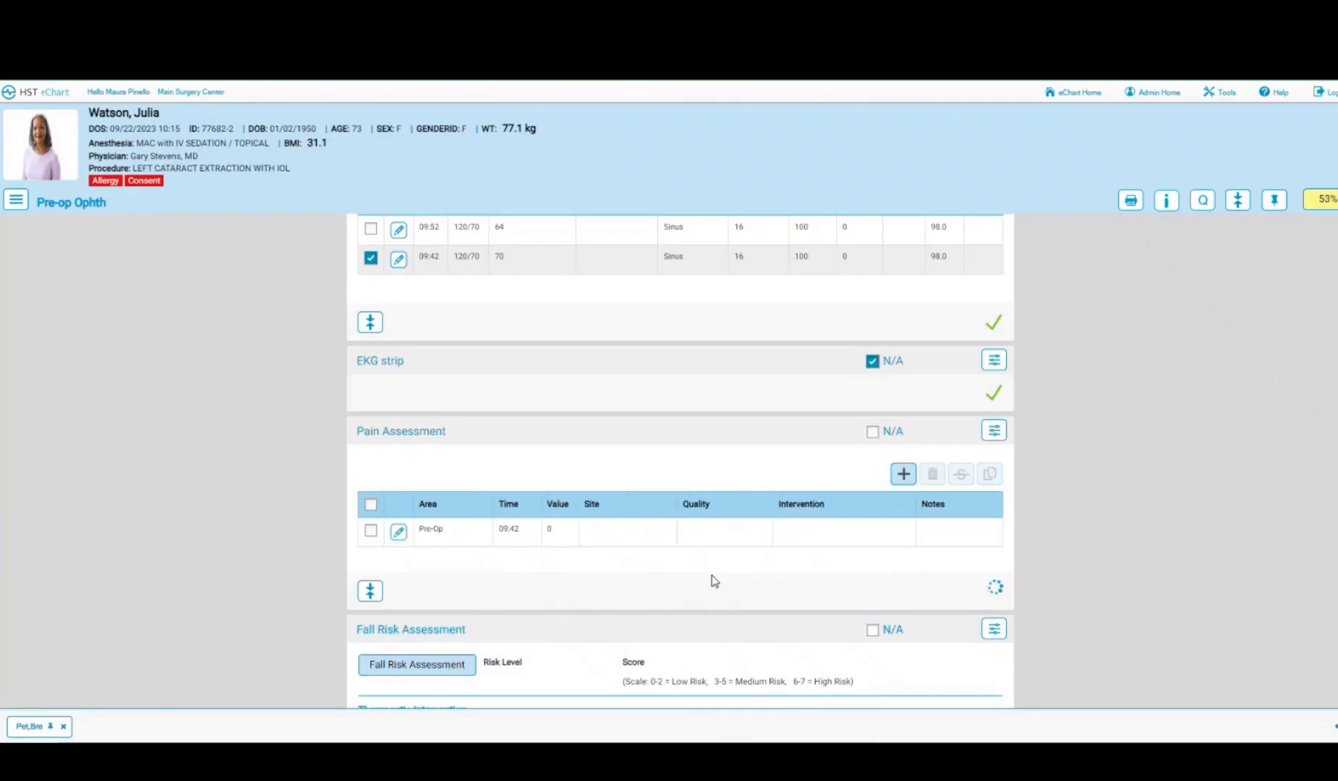
- Score fall risk: history of falls Yes, IV access Yes, normal gait, over-estimates limits, totalling 4
scroll(714, 581, down, 2)
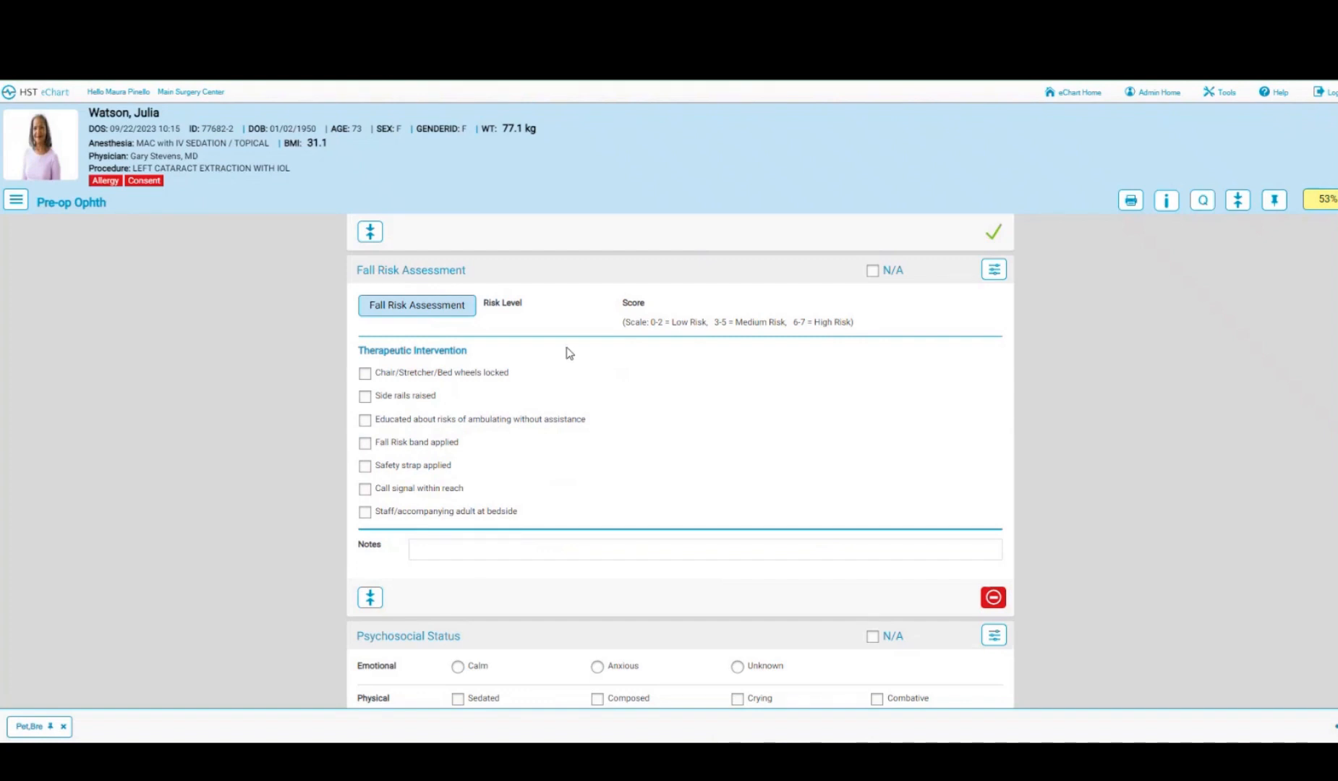
click(390, 310)
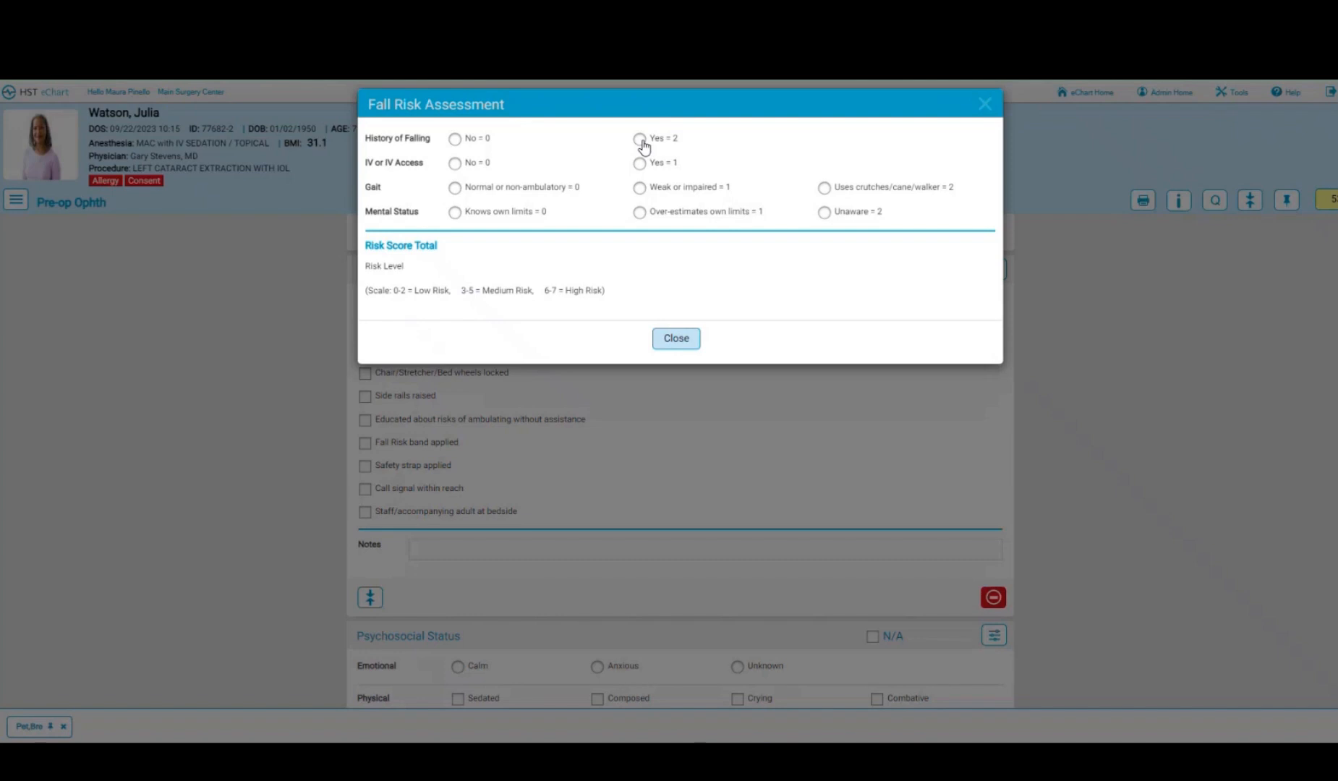
click(639, 139)
click(639, 163)
click(640, 212)
click(455, 188)
click(676, 339)
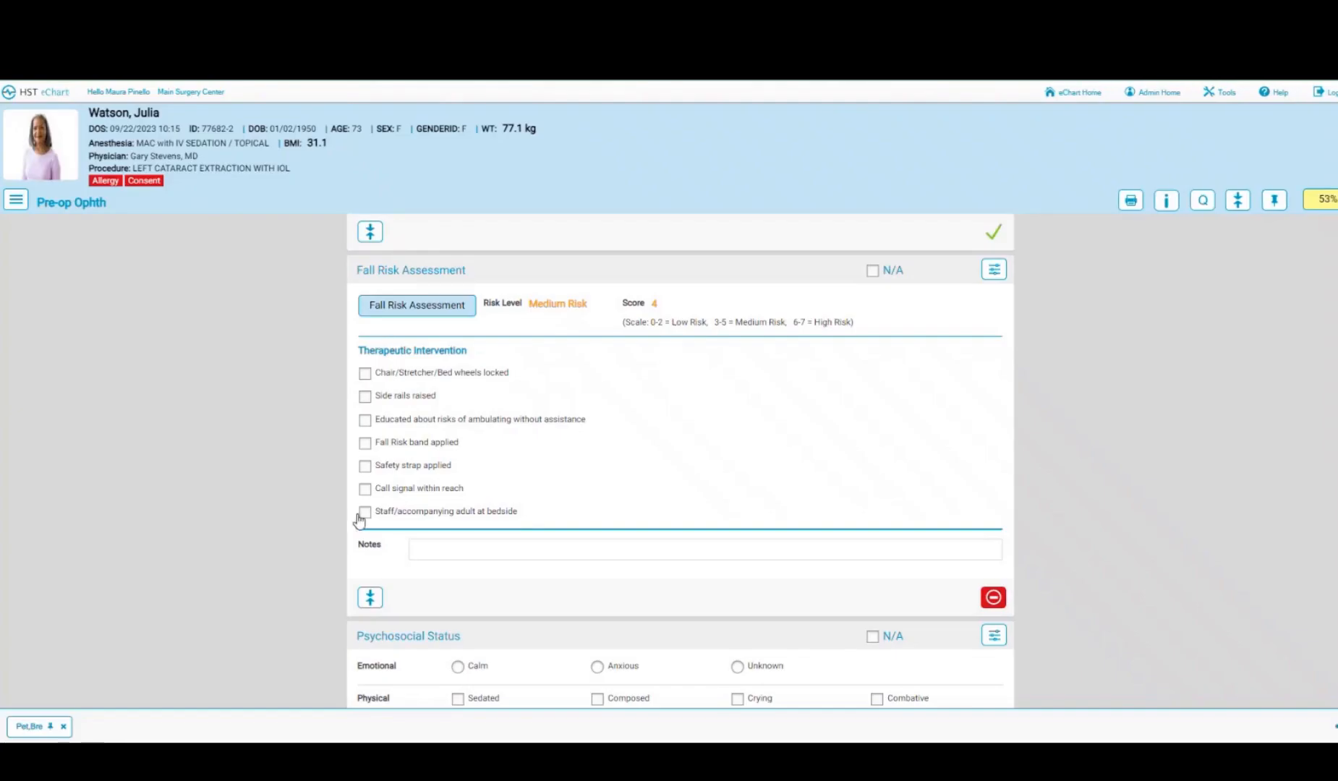
- Check fall interventions: wheels locked, side rails up, ambulation education, safety strap, call signal in reach
click(364, 374)
click(364, 397)
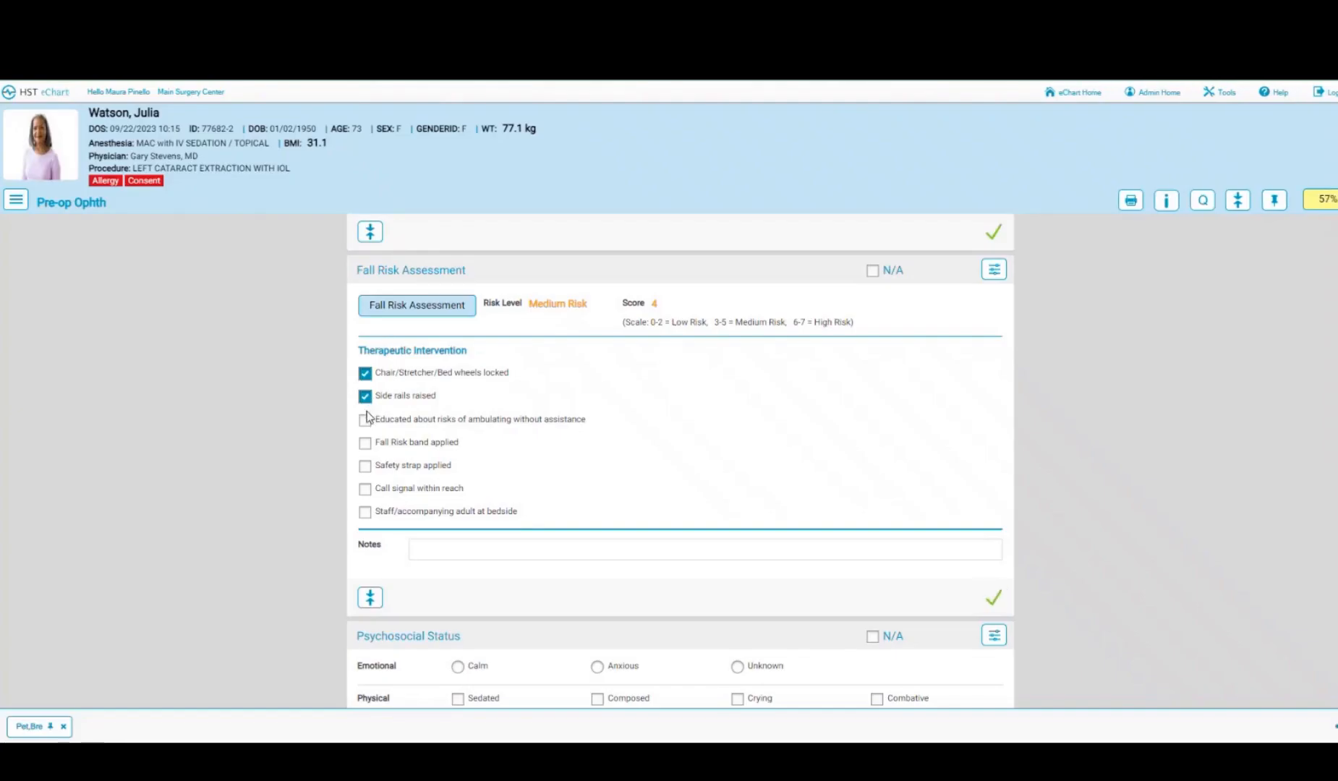
click(365, 419)
click(365, 466)
click(365, 489)
- Record psychosocial status as Anxious and Composed
scroll(804, 424, down, 1)
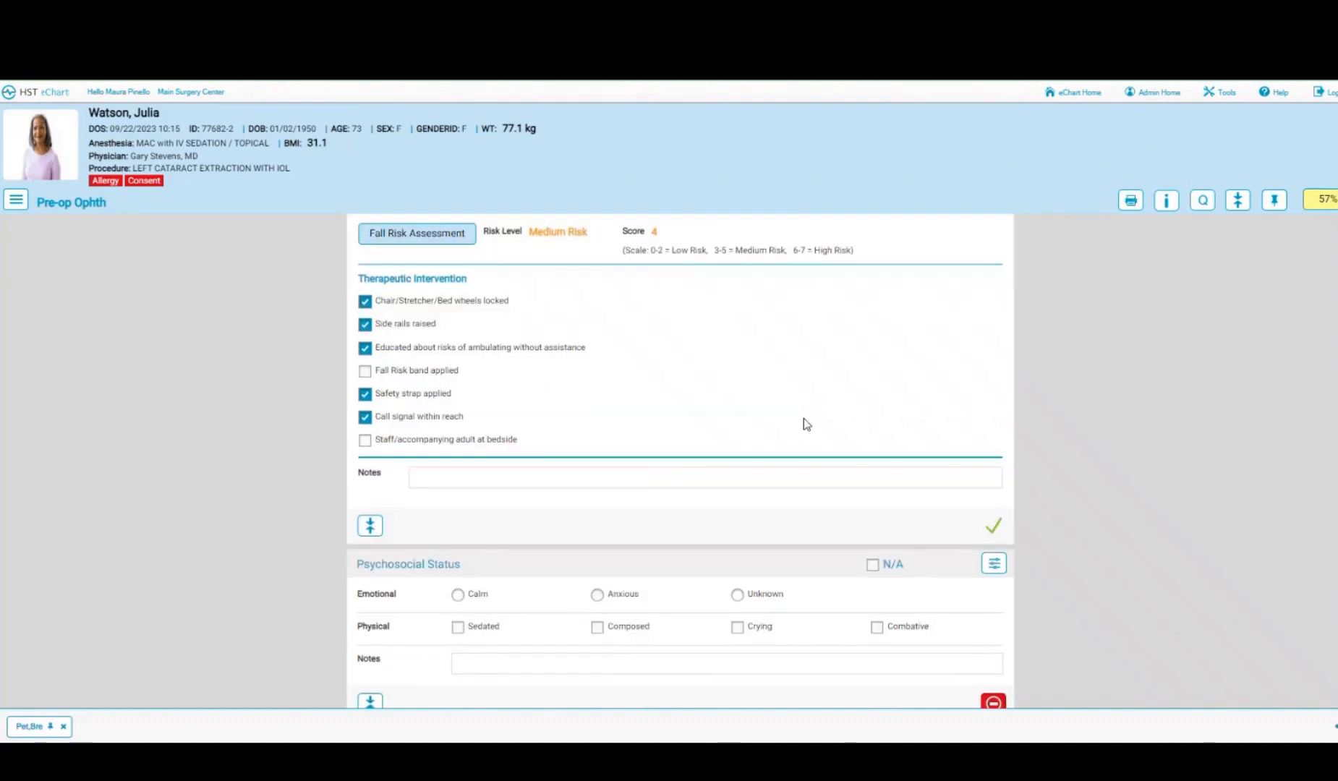
scroll(804, 421, down, 3)
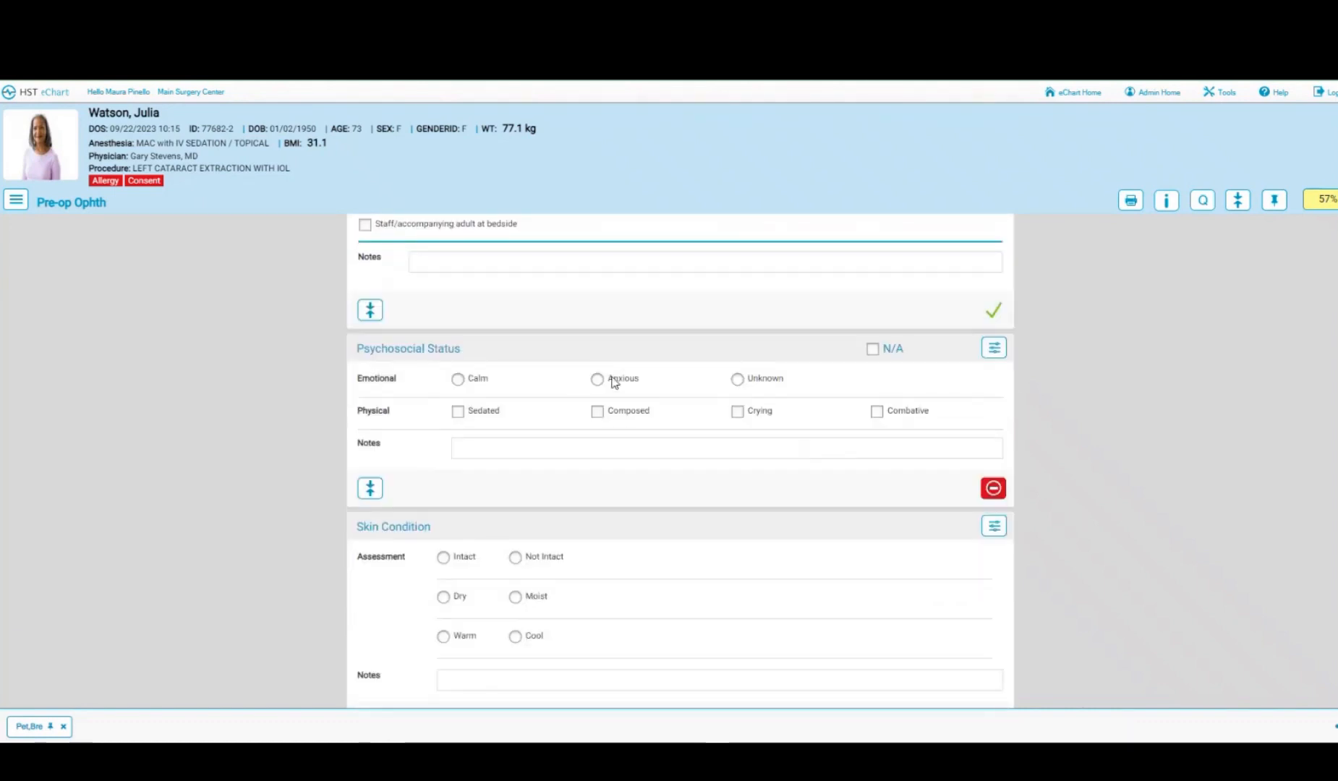
click(598, 379)
click(598, 411)
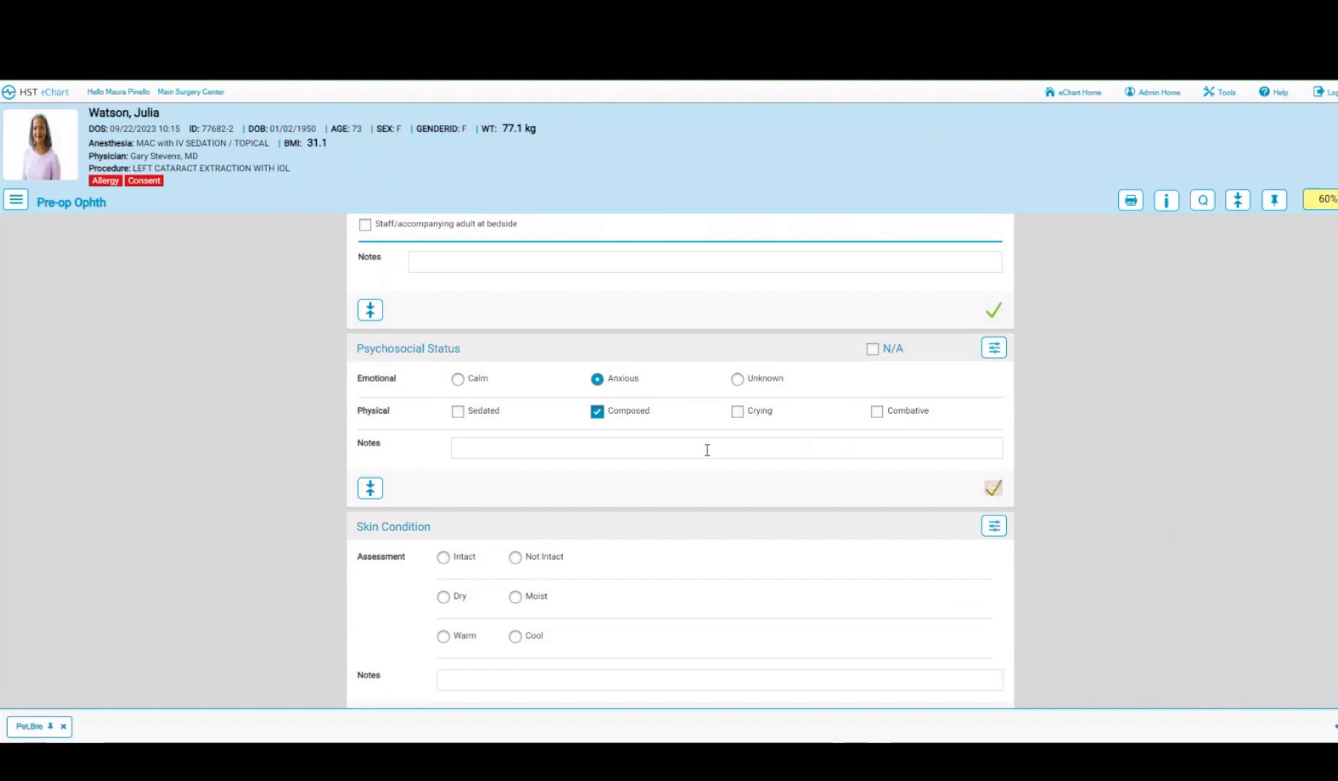
- Record skin condition as Intact, Dry and Warm
scroll(708, 450, down, 2)
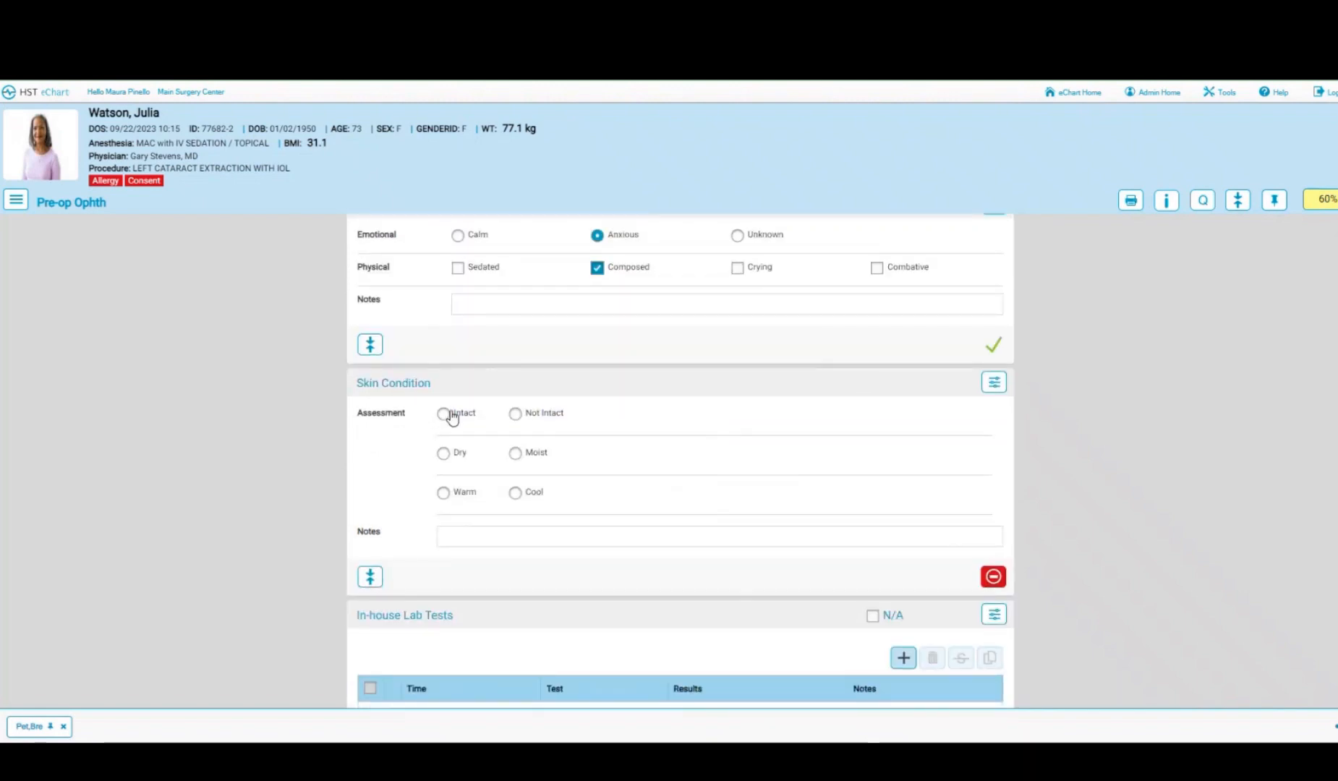
click(444, 414)
click(443, 453)
click(444, 492)
scroll(367, 344, down, 4)
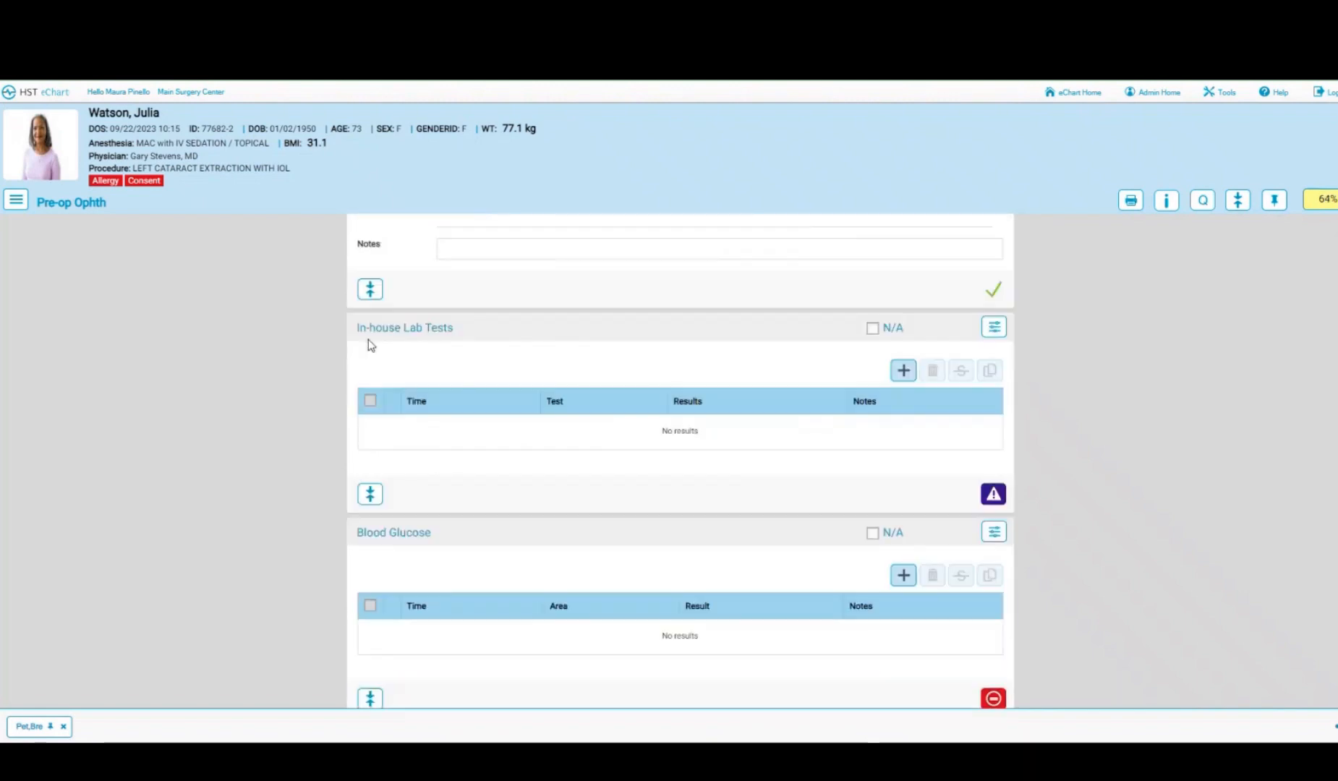
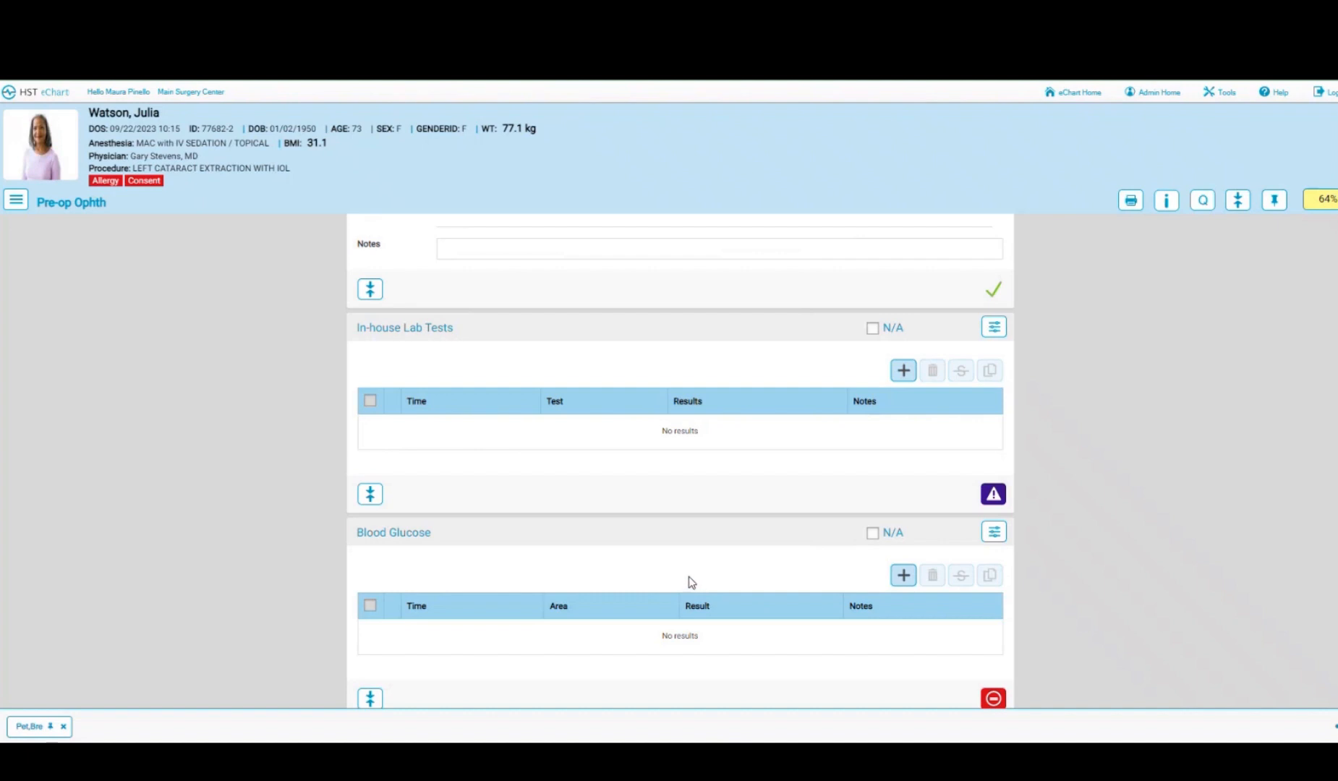
- Add a pre-op blood glucose reading of 90 timed 09:55
click(903, 576)
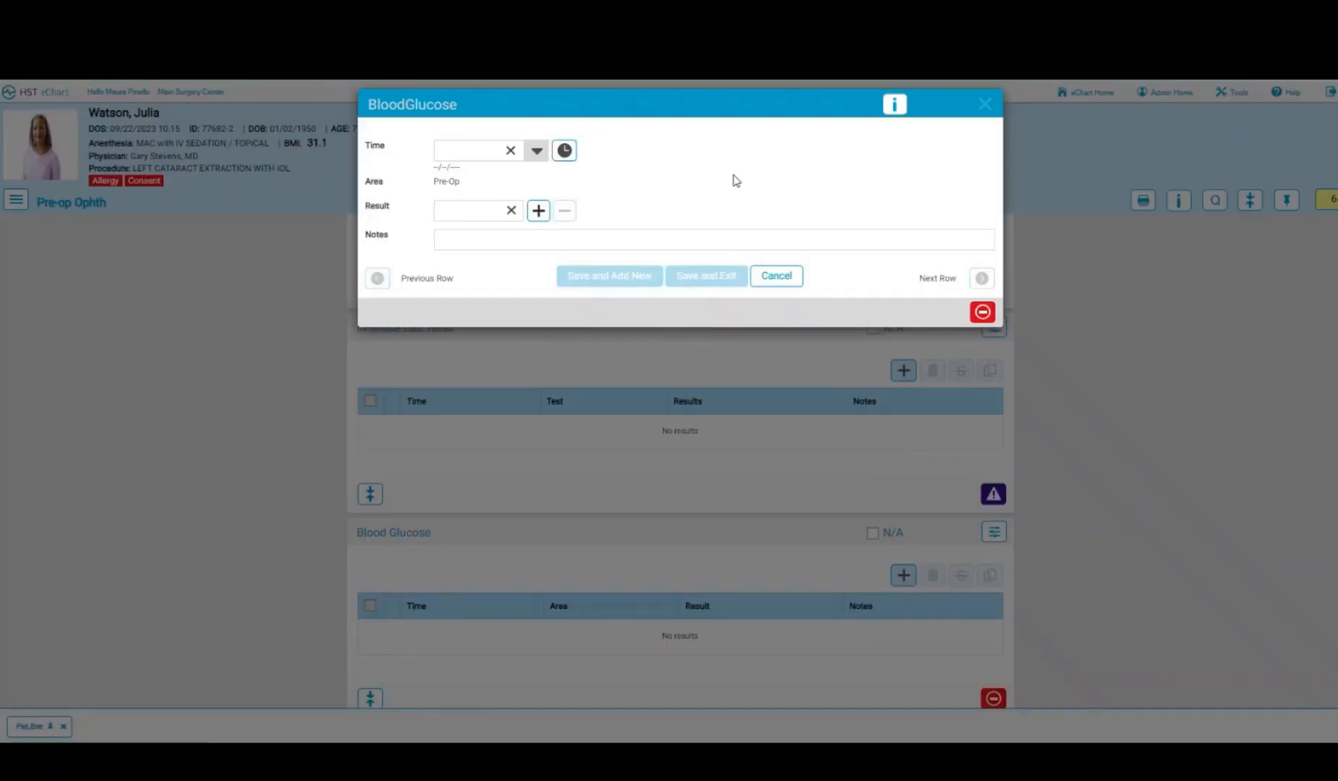
click(563, 151)
click(488, 210)
text(90)
click(706, 276)
- Mark In-house Lab Tests as N/A
click(873, 329)
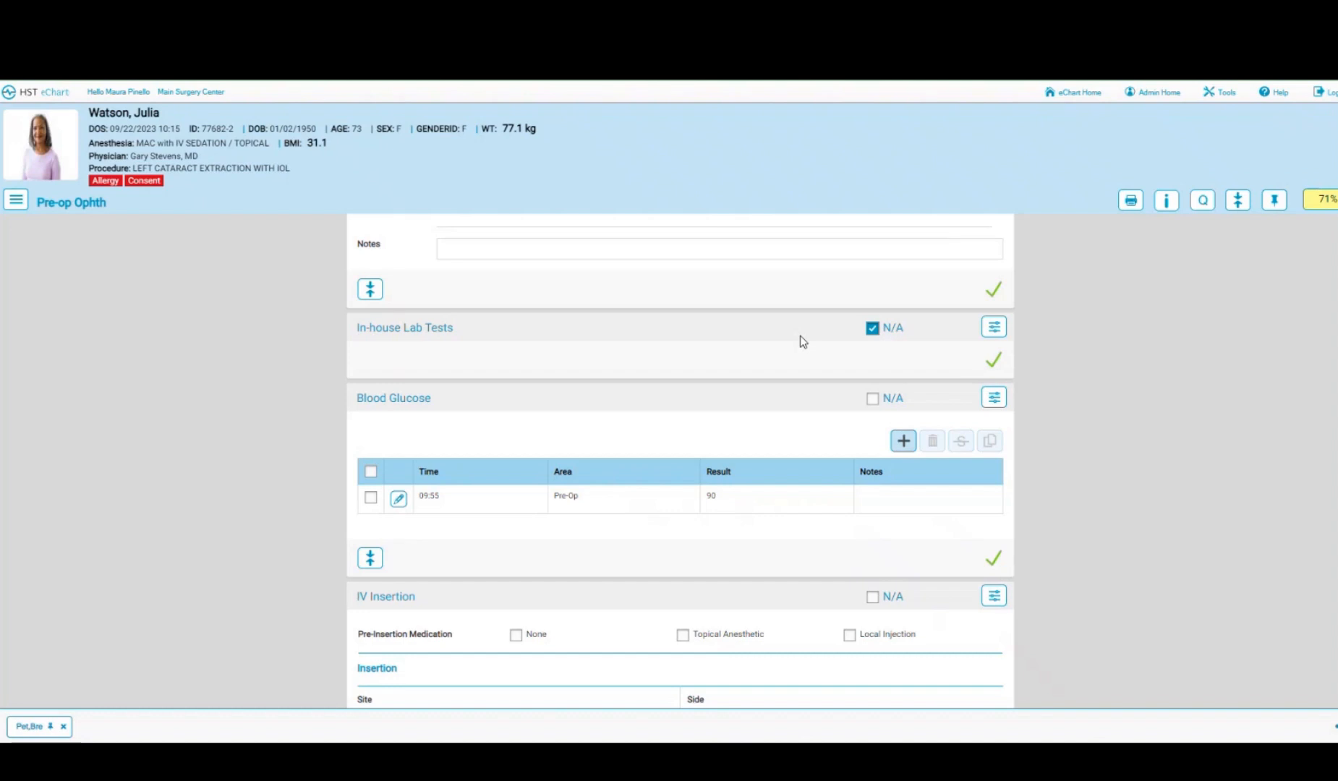
scroll(804, 344, down, 1)
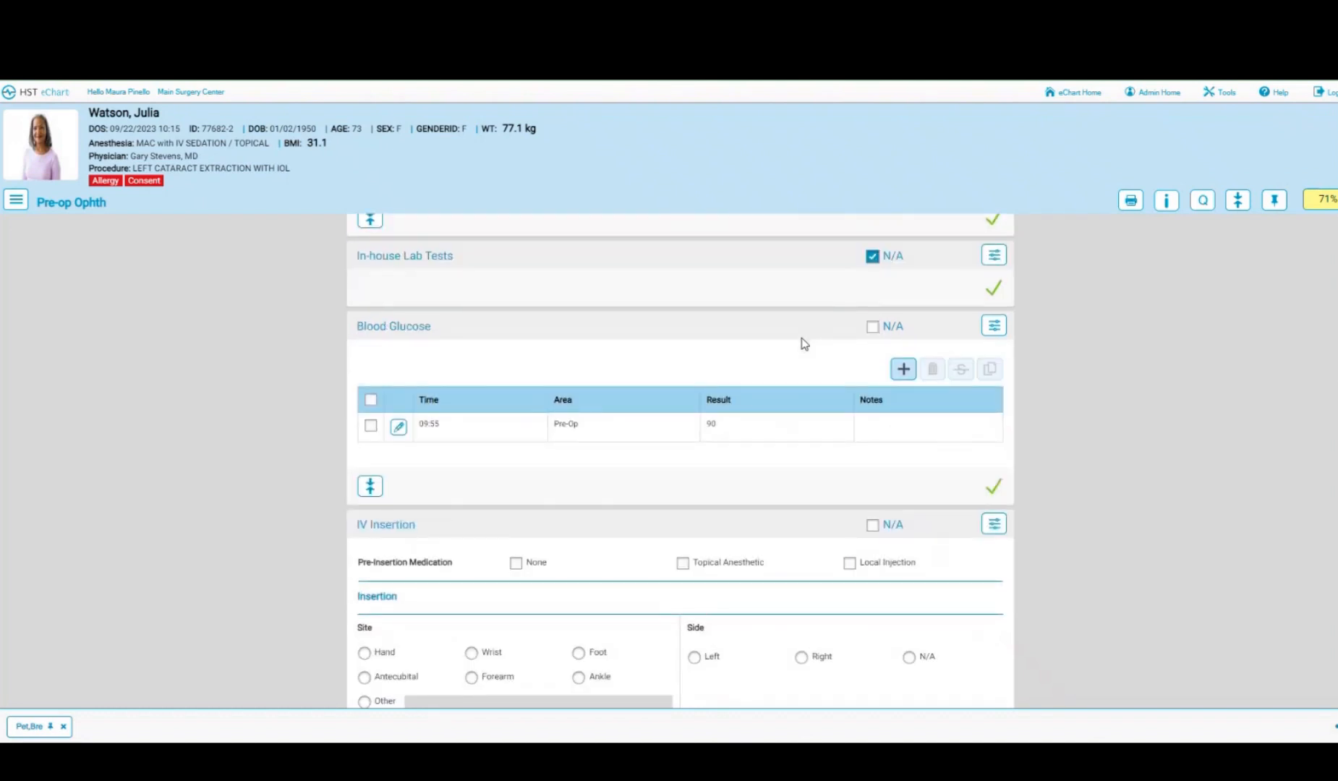
scroll(804, 344, down, 1)
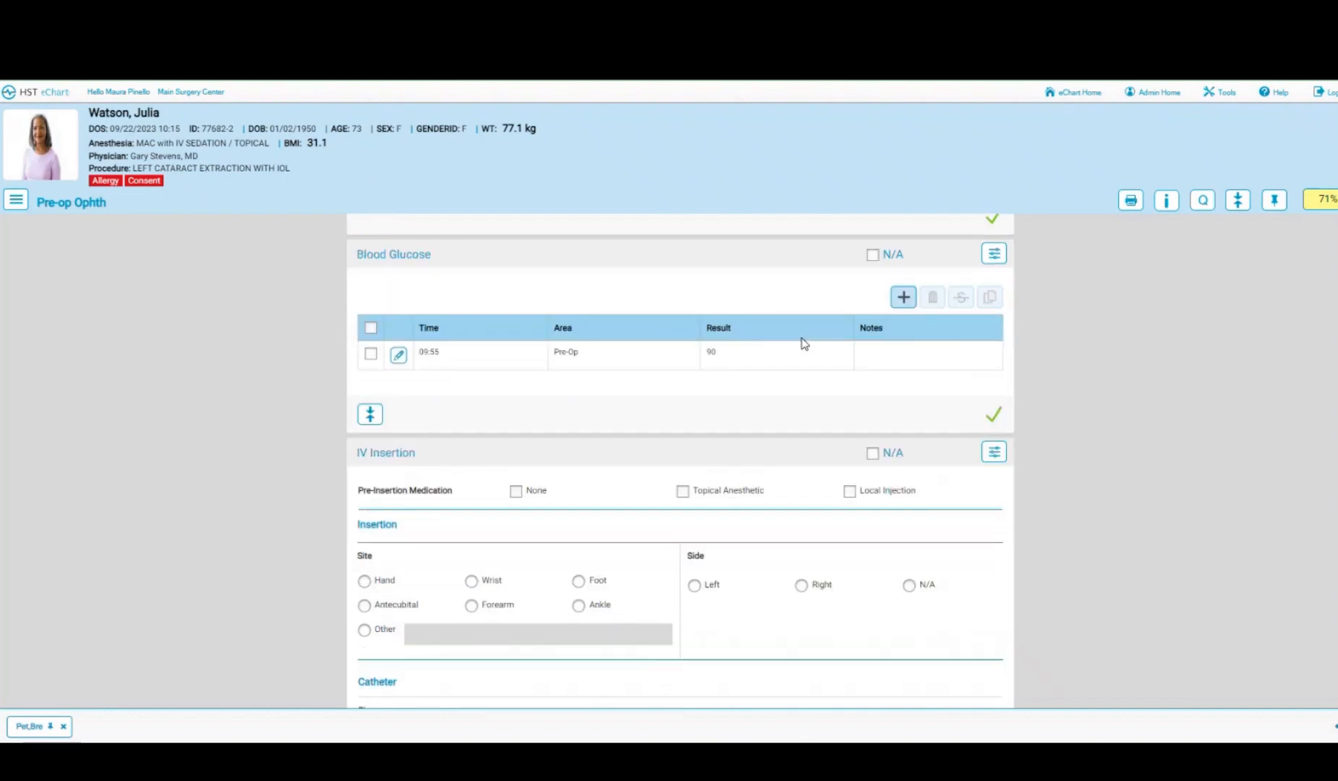
scroll(804, 344, down, 1)
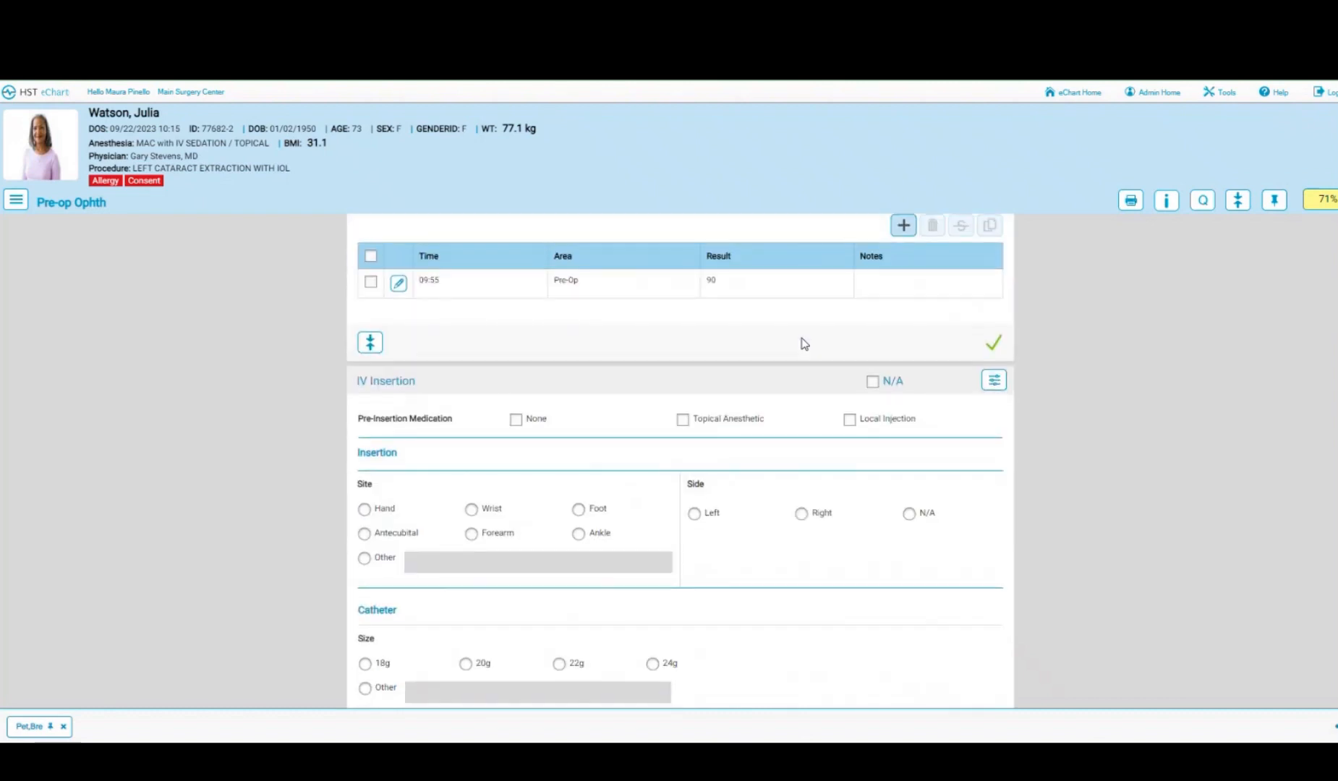
scroll(804, 344, down, 1)
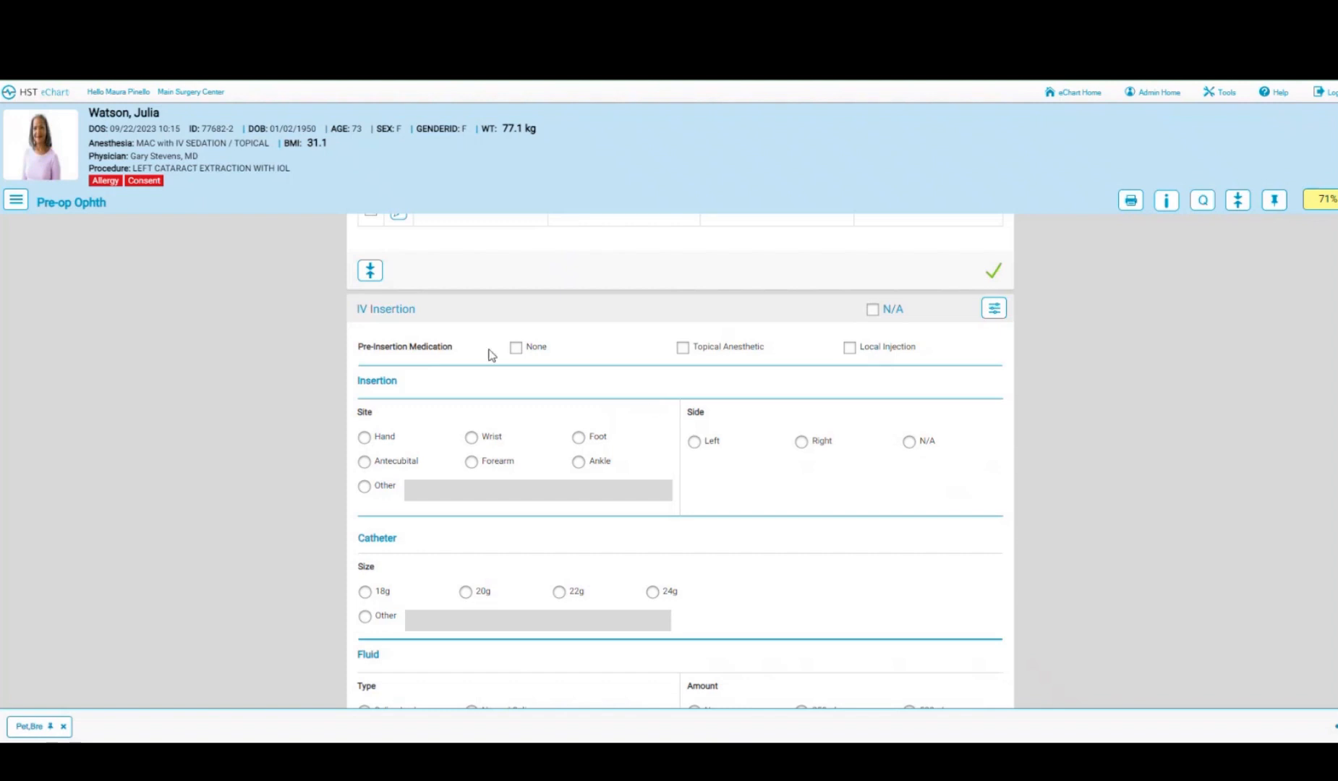
- Record no premedication, a right-hand insertion site and a 22g catheter
click(516, 347)
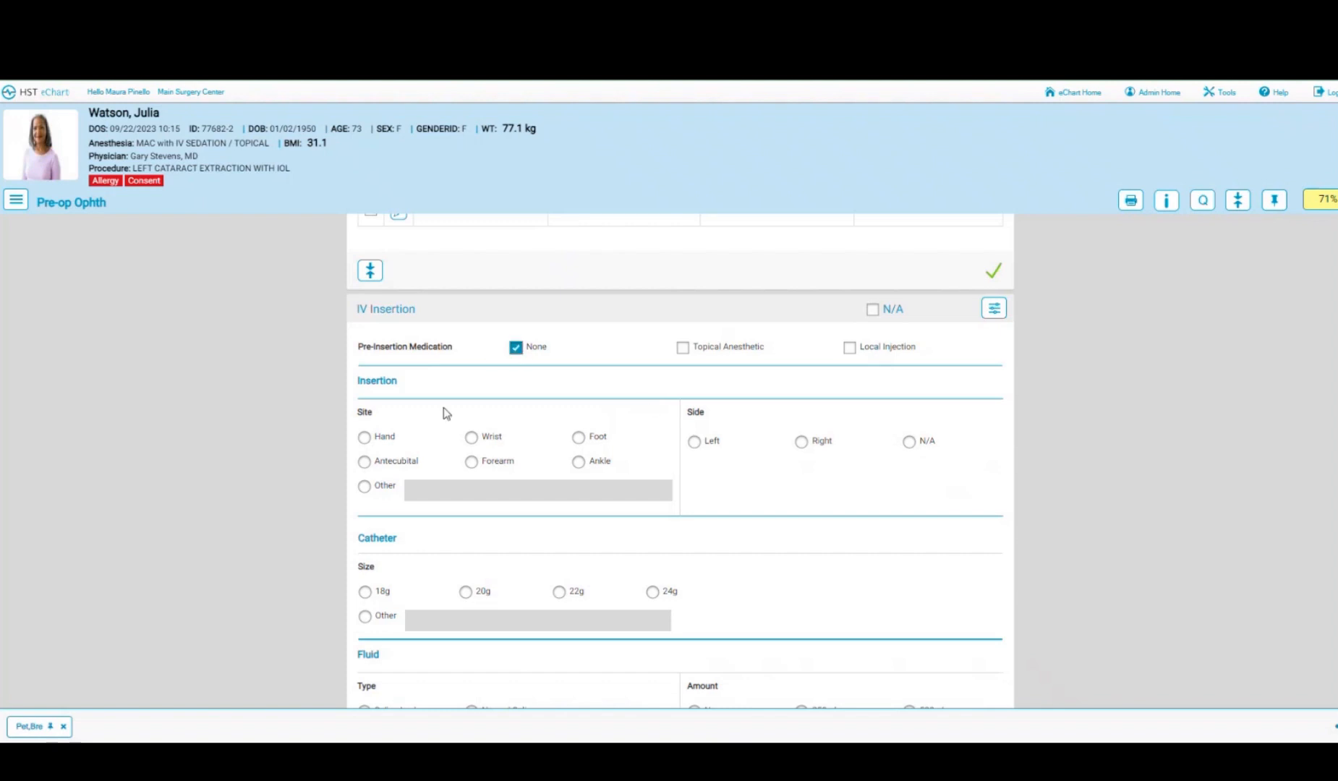
click(365, 438)
click(798, 447)
scroll(797, 451, down, 1)
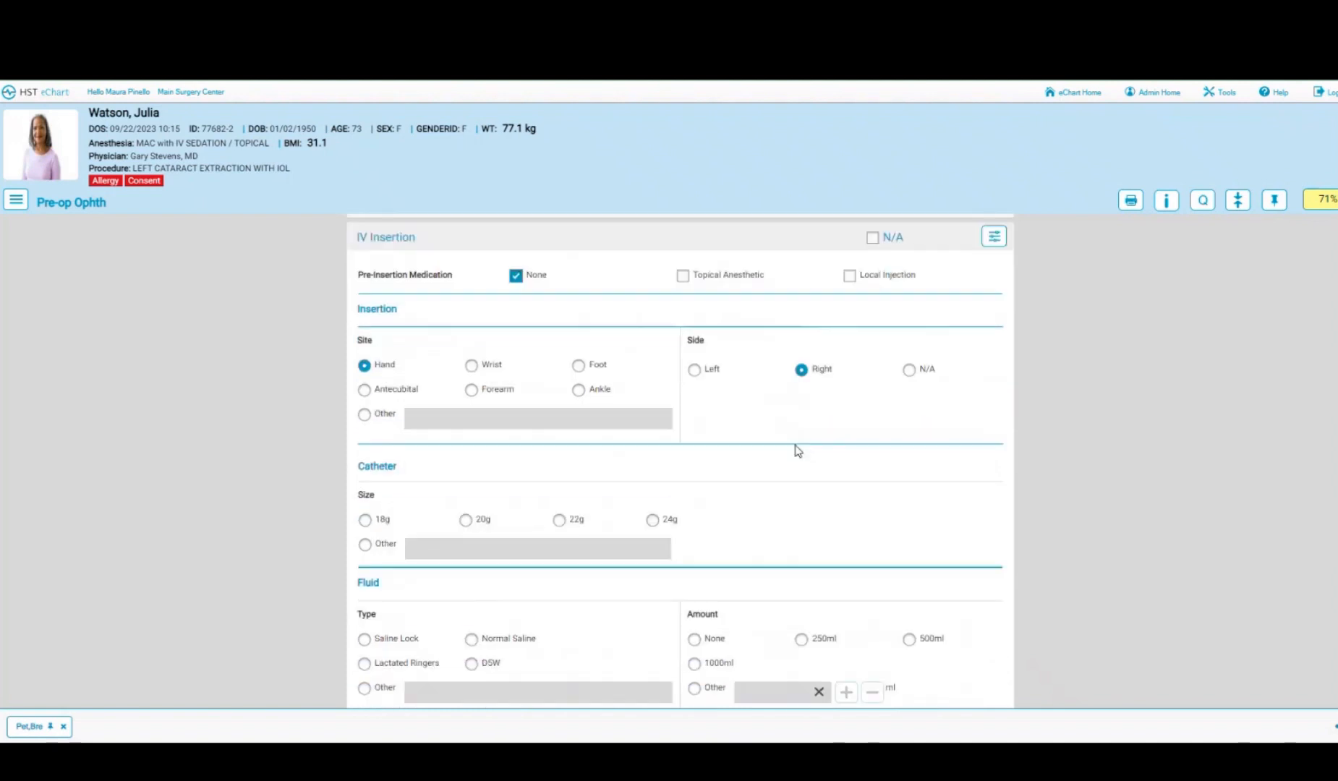
click(560, 520)
- Record a saline lock, IV secured and dressed, the inserting nurse, 09:56 and one attempt
scroll(846, 462, down, 2)
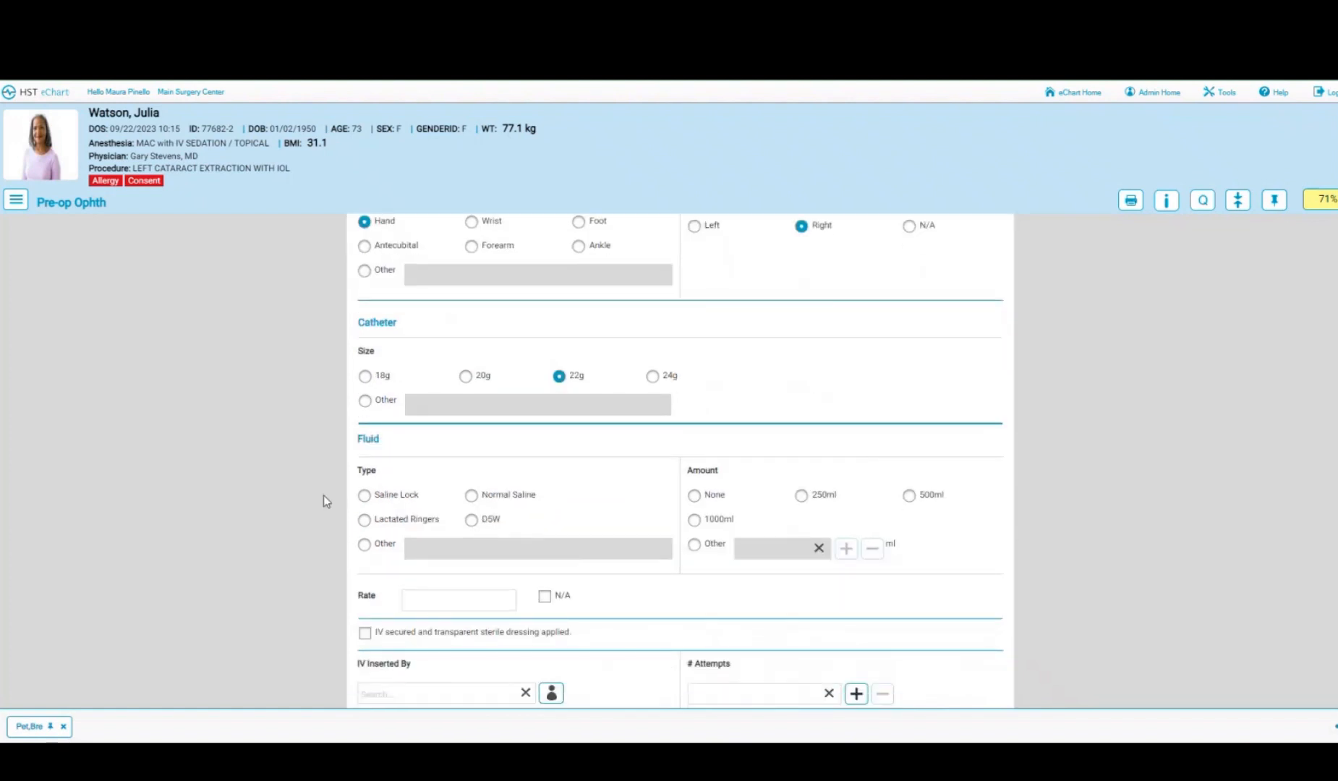
click(366, 497)
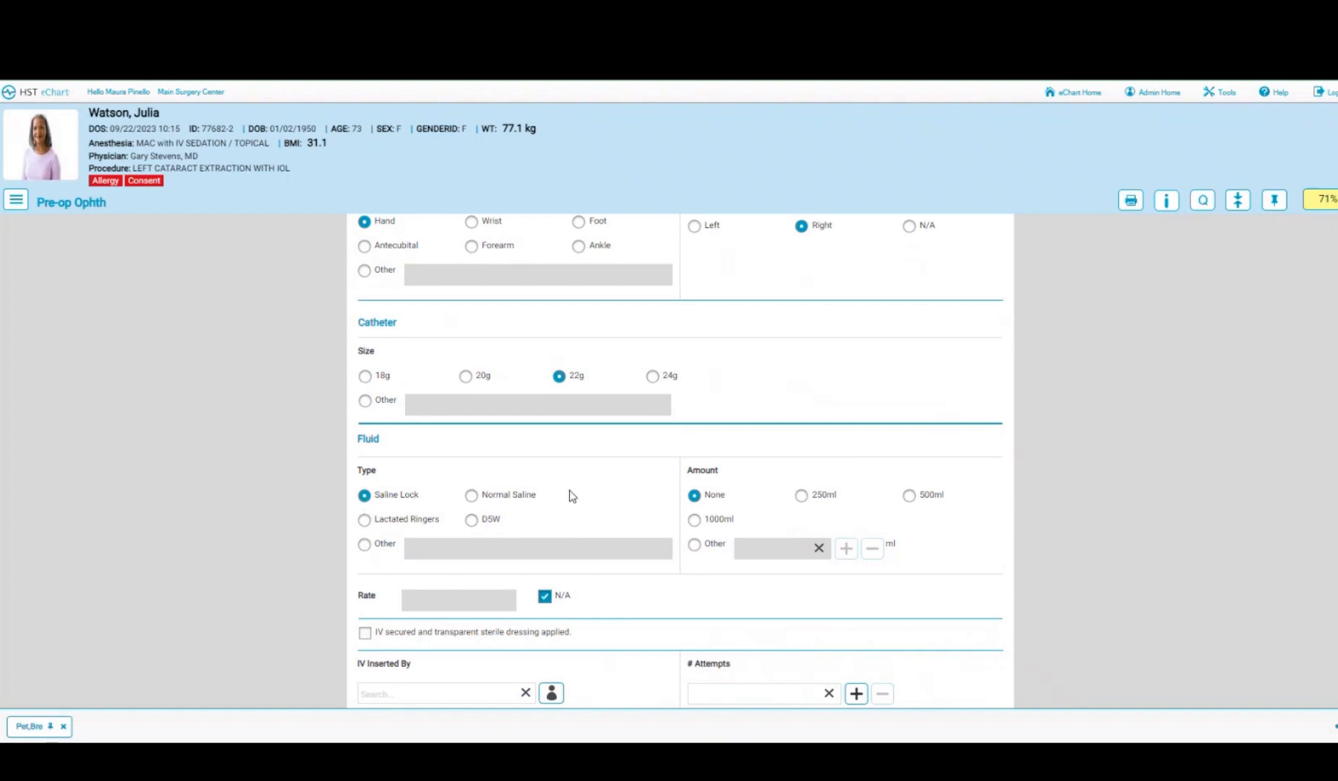
scroll(365, 496, down, 2)
click(366, 490)
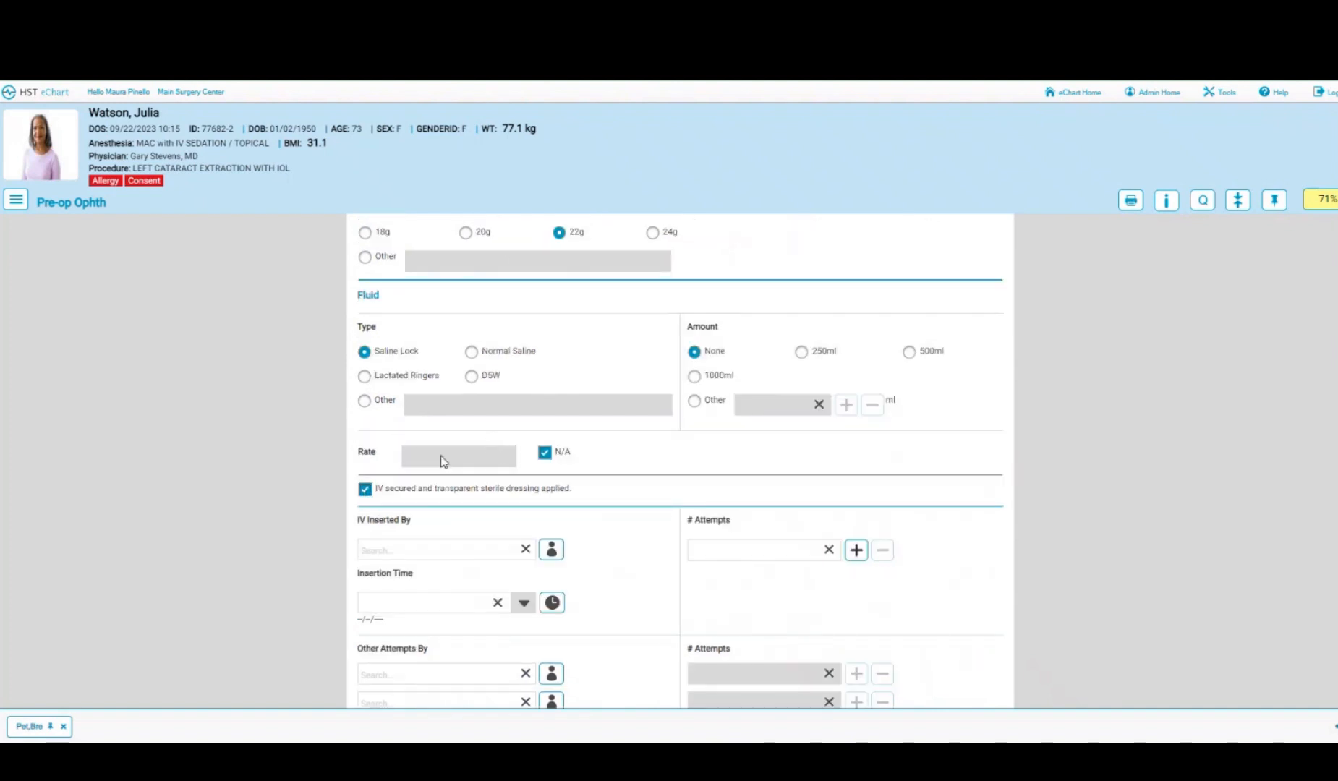
scroll(477, 474, down, 1)
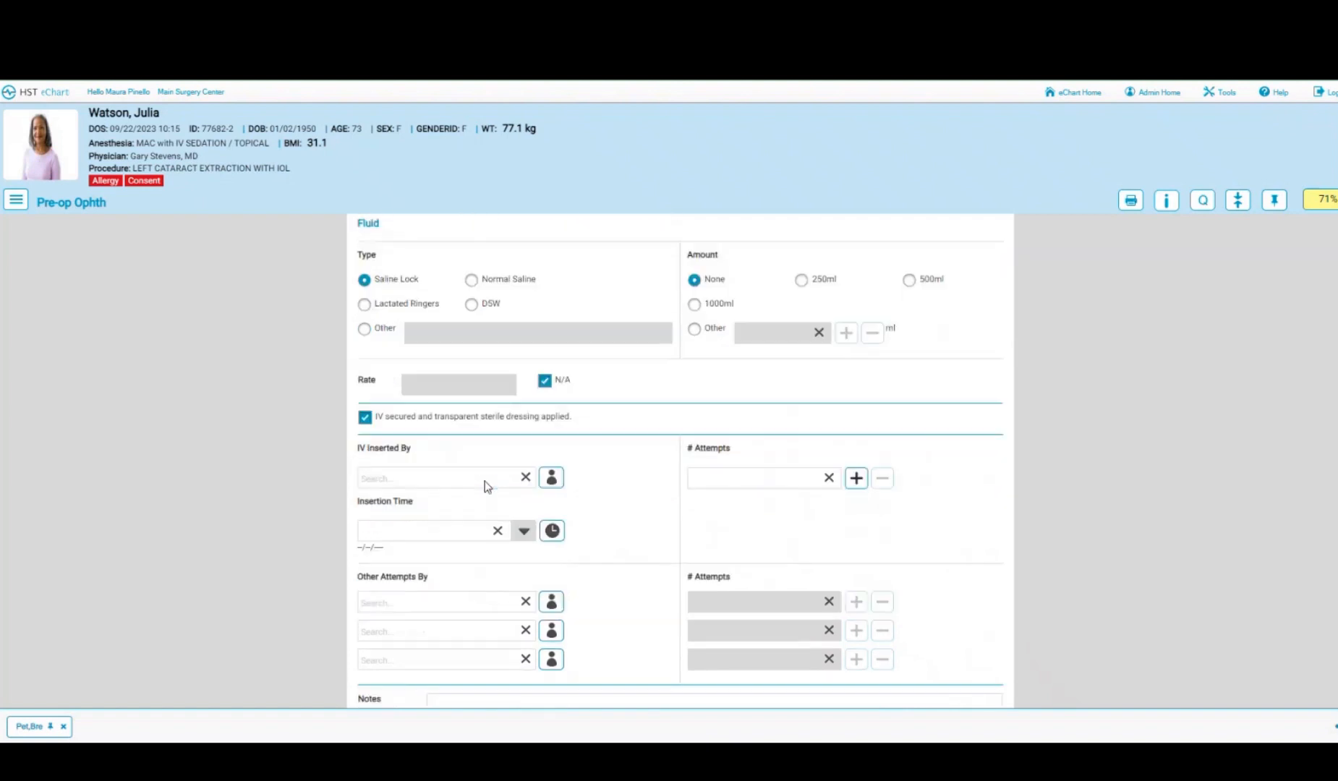
click(551, 478)
click(552, 531)
click(856, 479)
scroll(875, 526, down, 3)
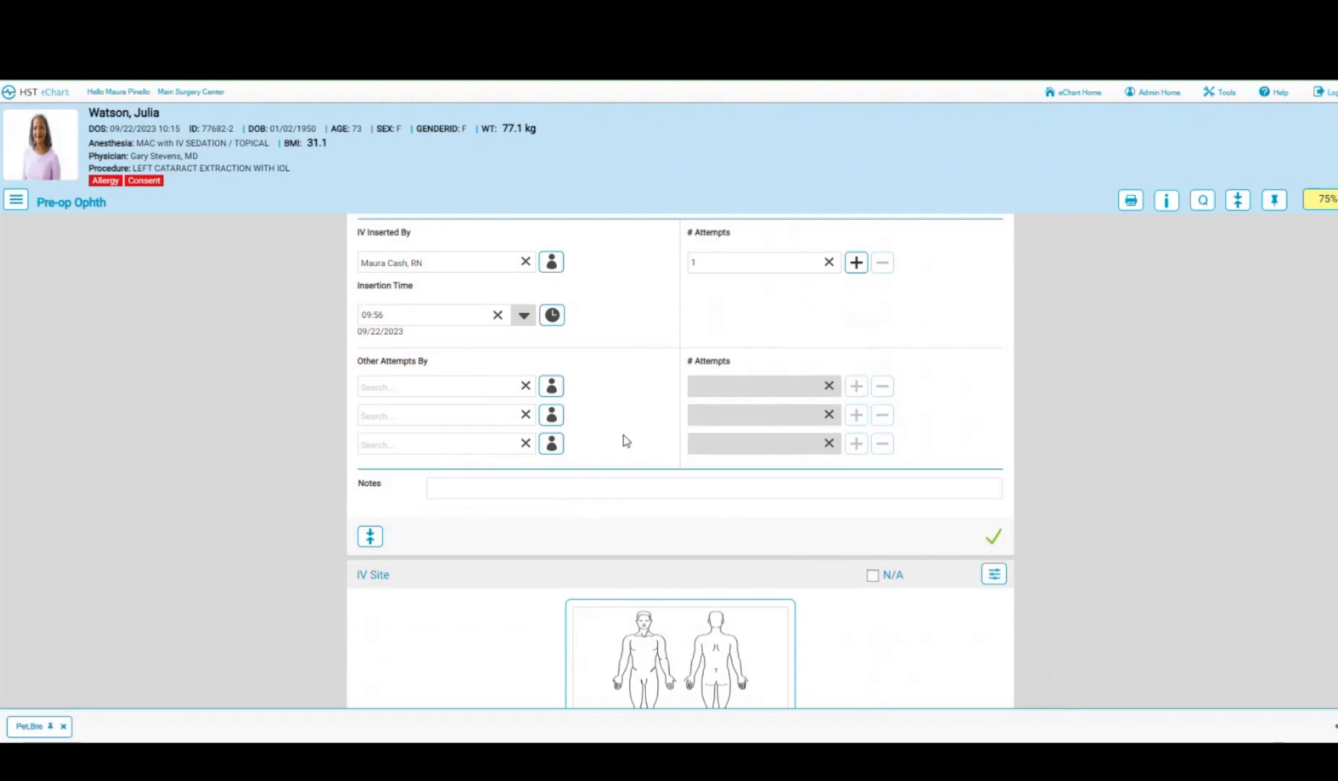
scroll(626, 441, down, 3)
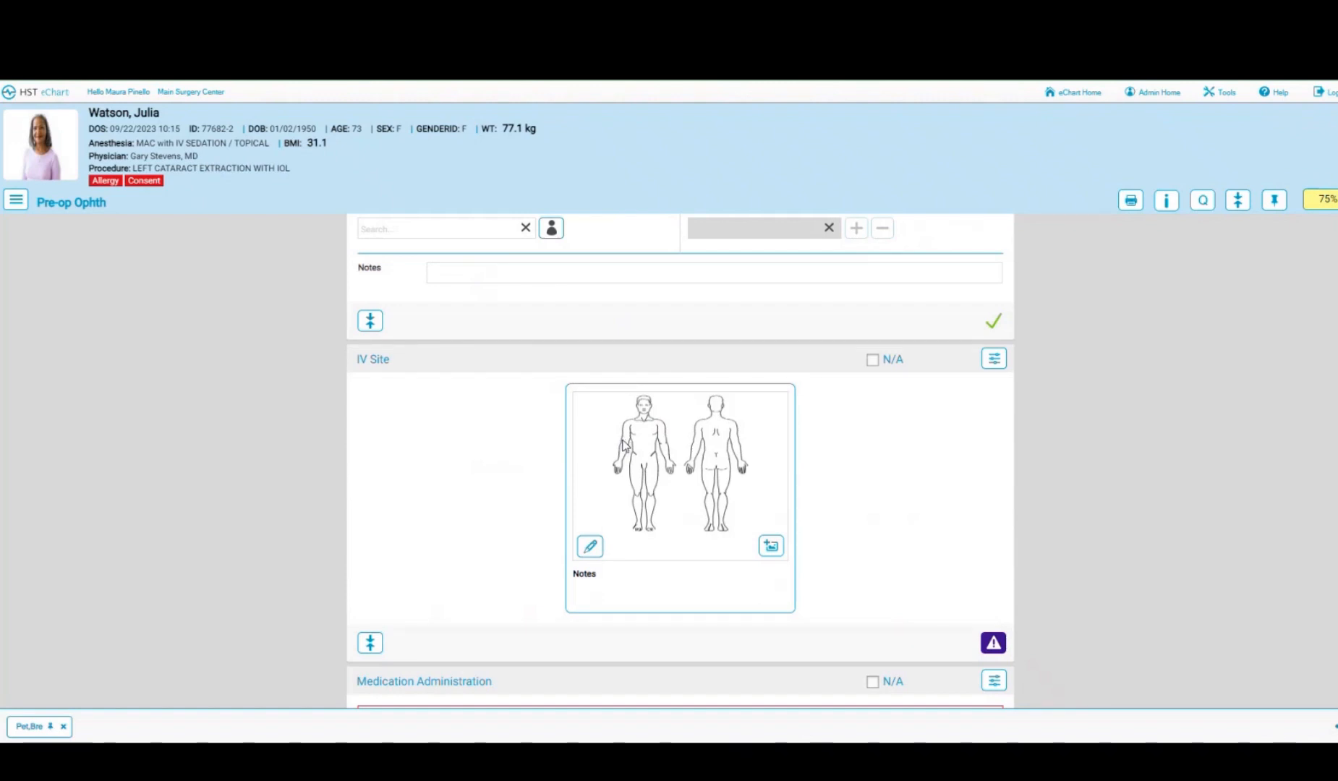
- Circle the back-view left hand on the IV Site diagram and save the marking
click(589, 549)
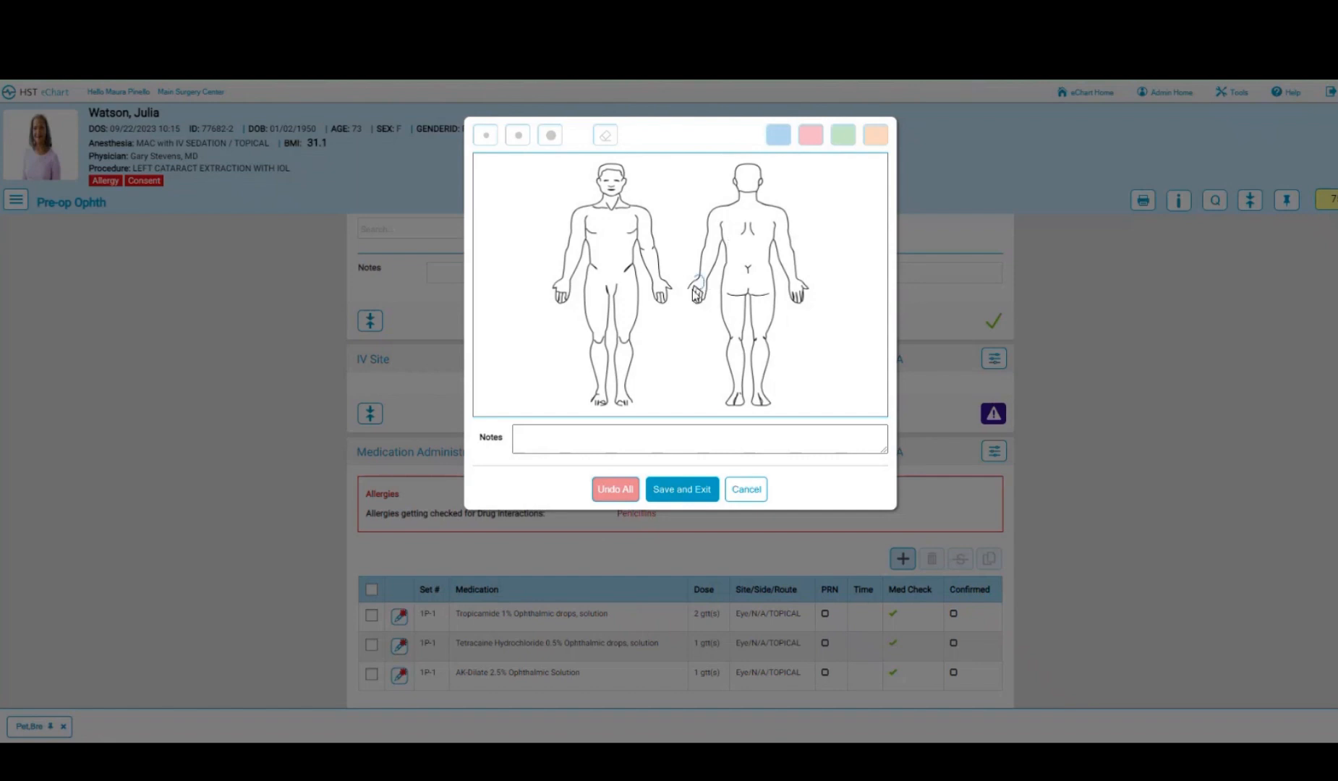
mouse_move(695, 289)
mouse_down()
mouse_move(694, 275)
mouse_move(687, 287)
mouse_up()
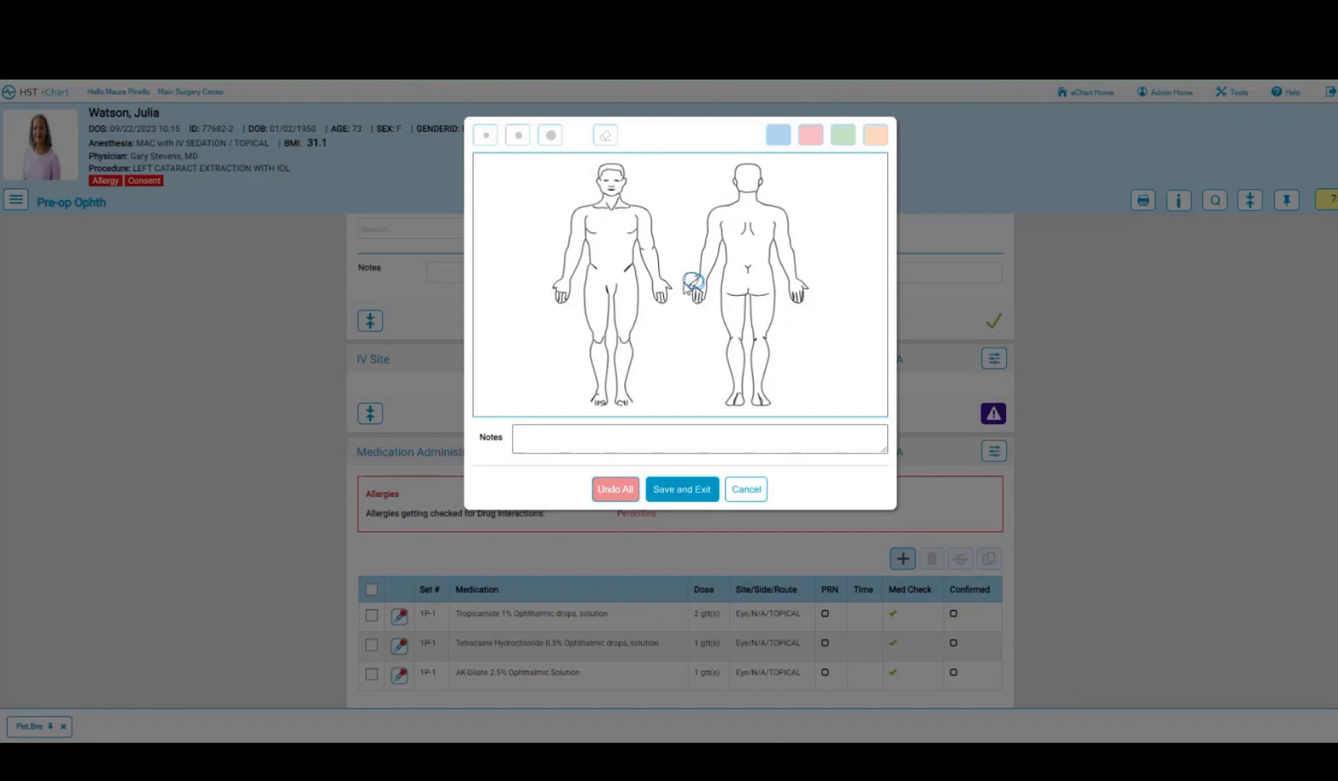
click(678, 498)
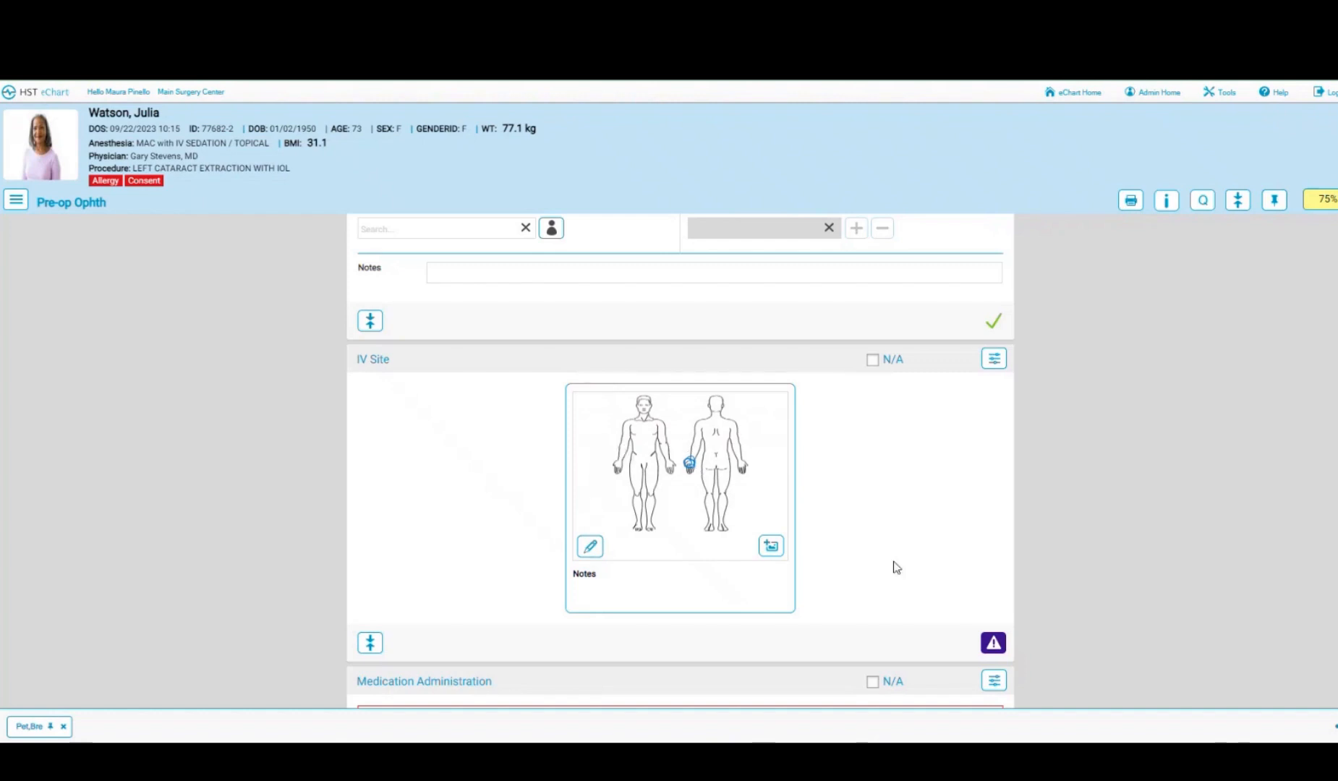
scroll(933, 607, down, 5)
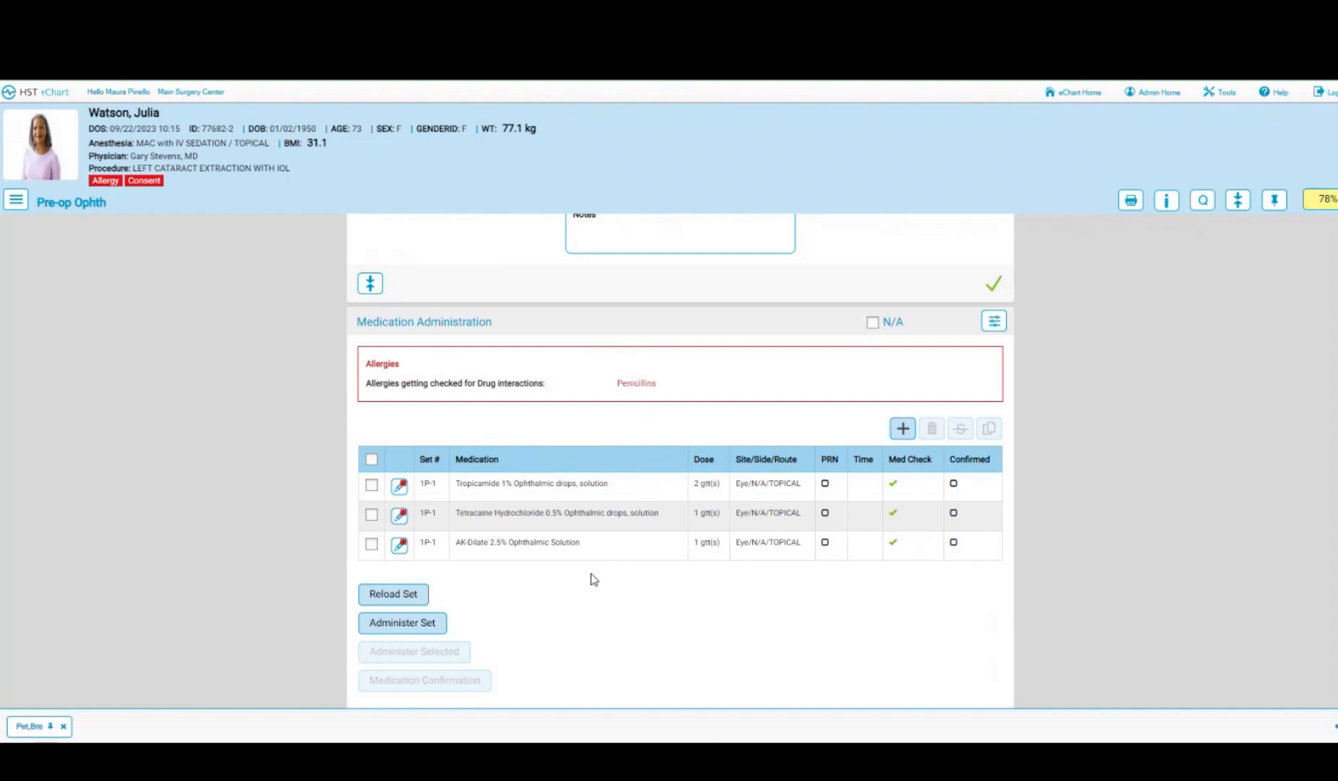
- Administer the three eye drops as set 1P-1 at 09:57 and reload them as set 1P-2
click(372, 461)
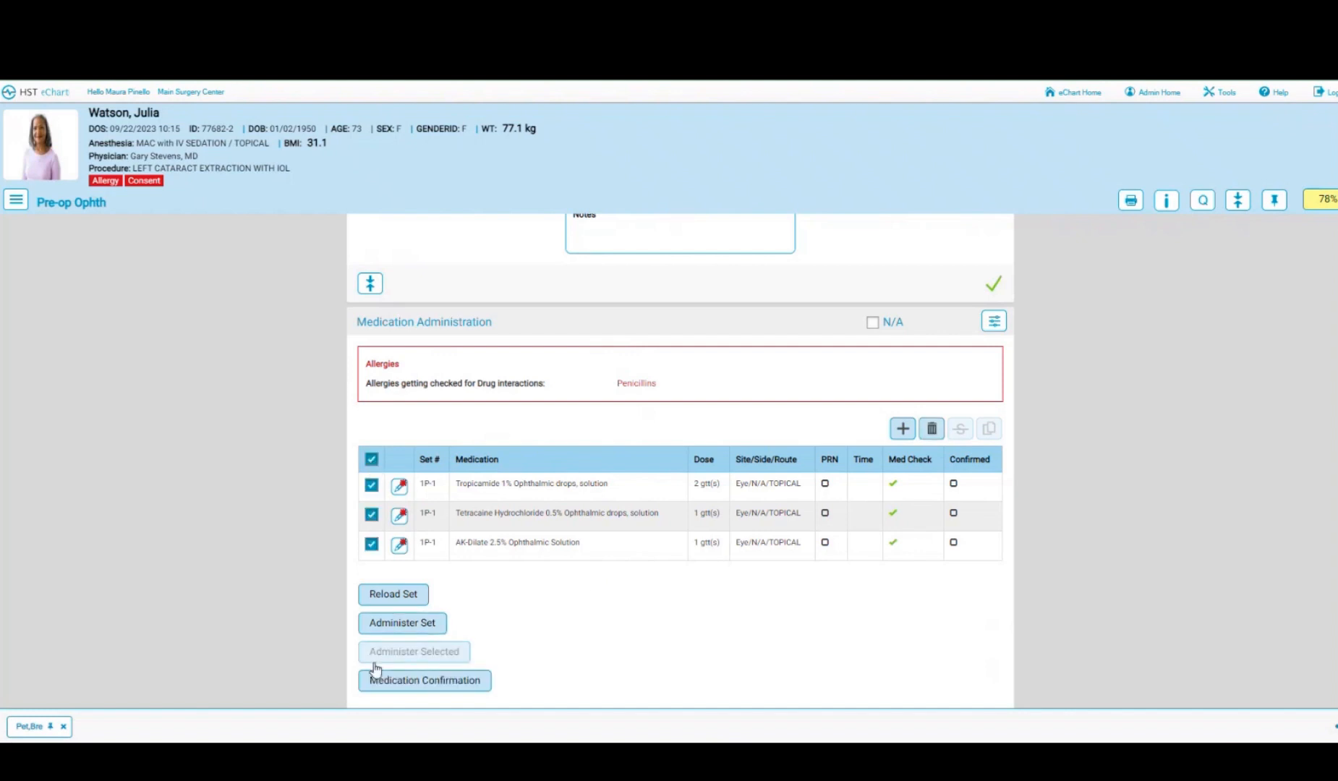
click(372, 460)
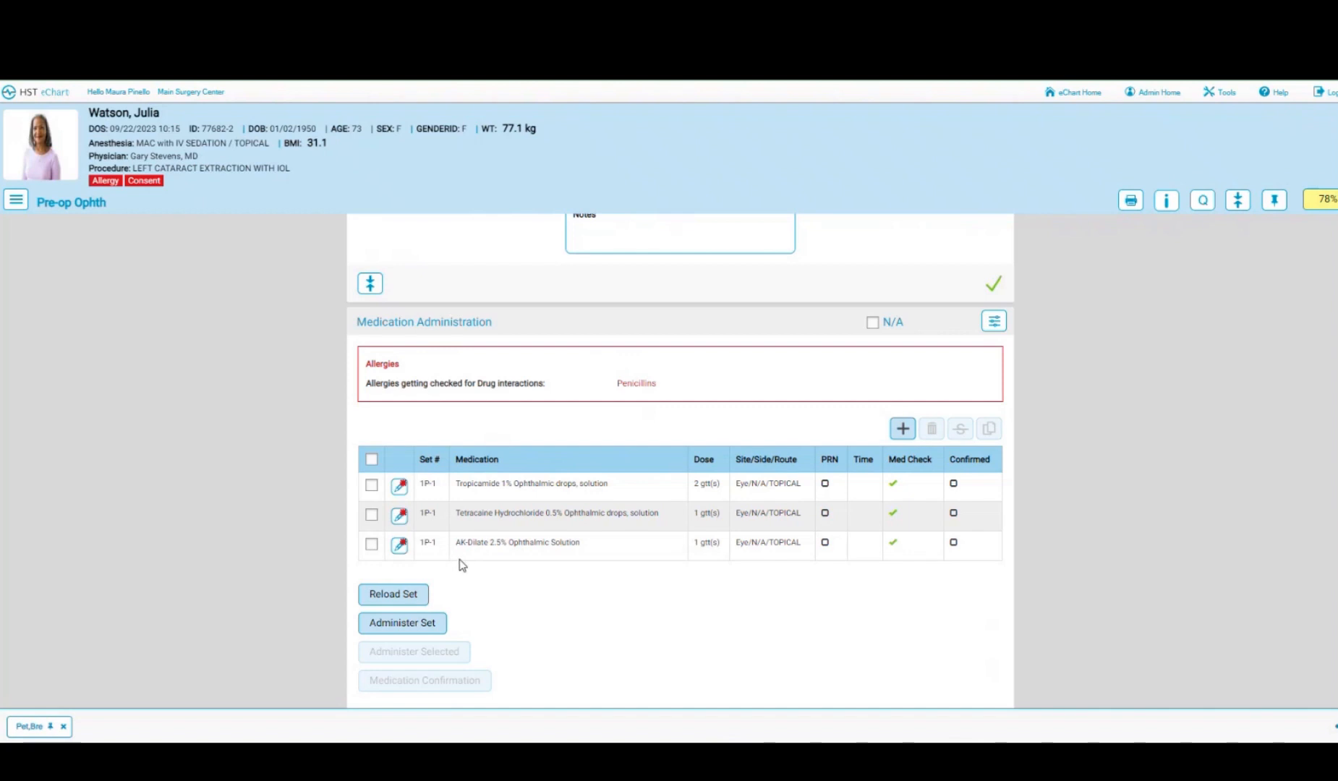
click(390, 627)
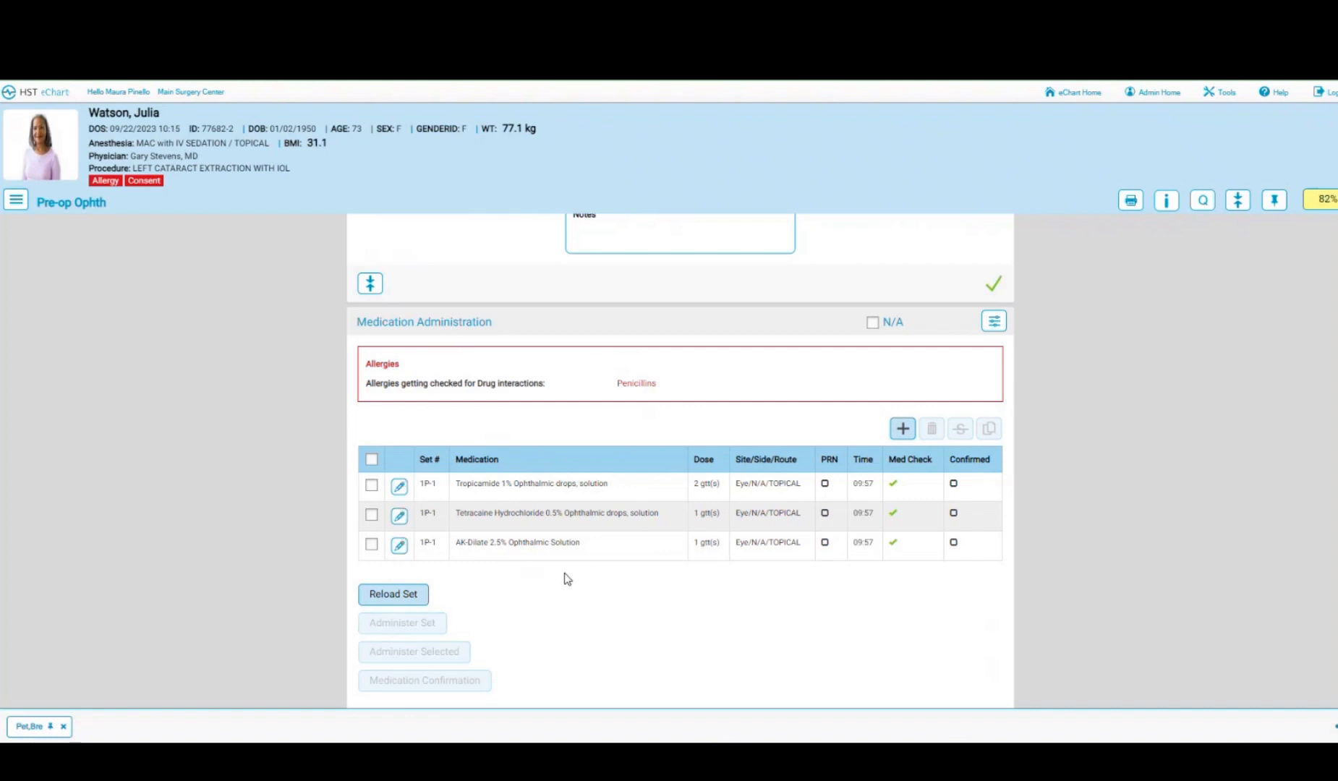
click(390, 596)
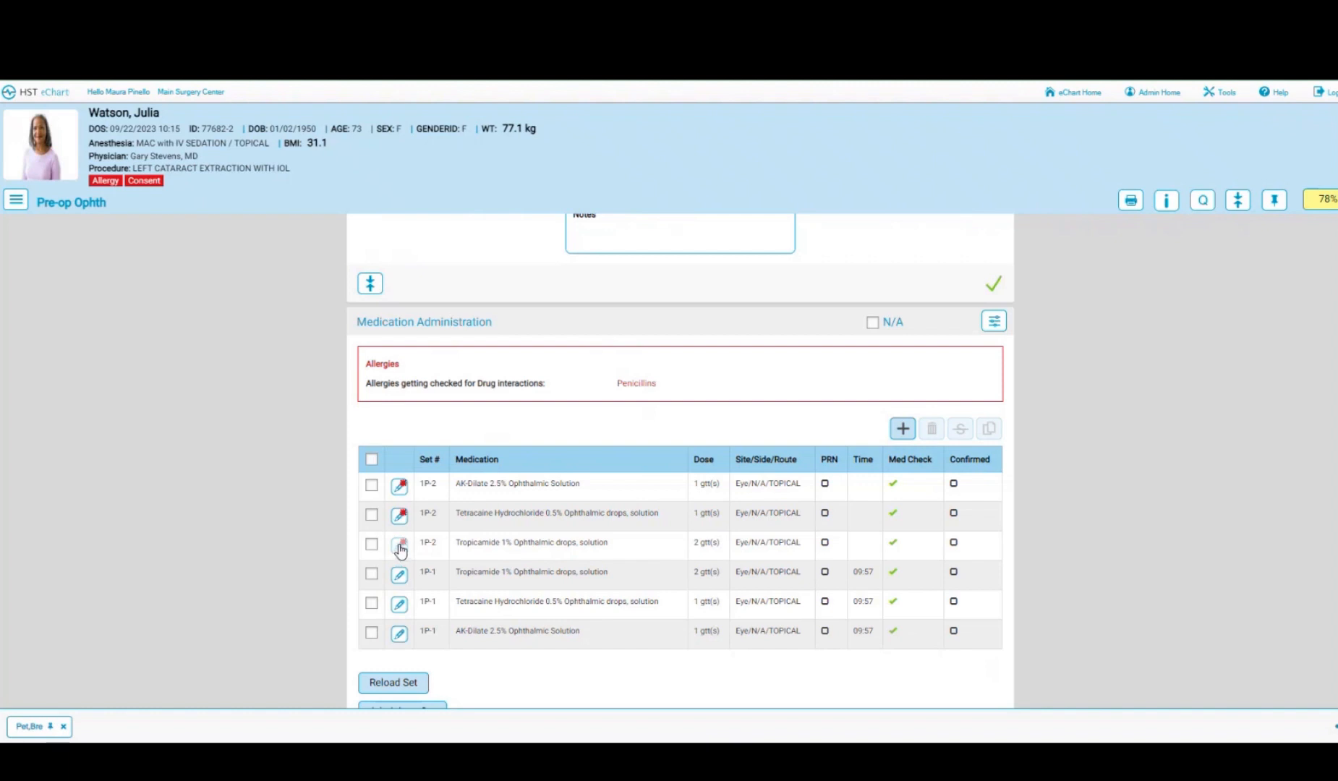
- Select the reloaded Tropicamide 1P-2 dose and start its medication confirmation
scroll(558, 675, down, 2)
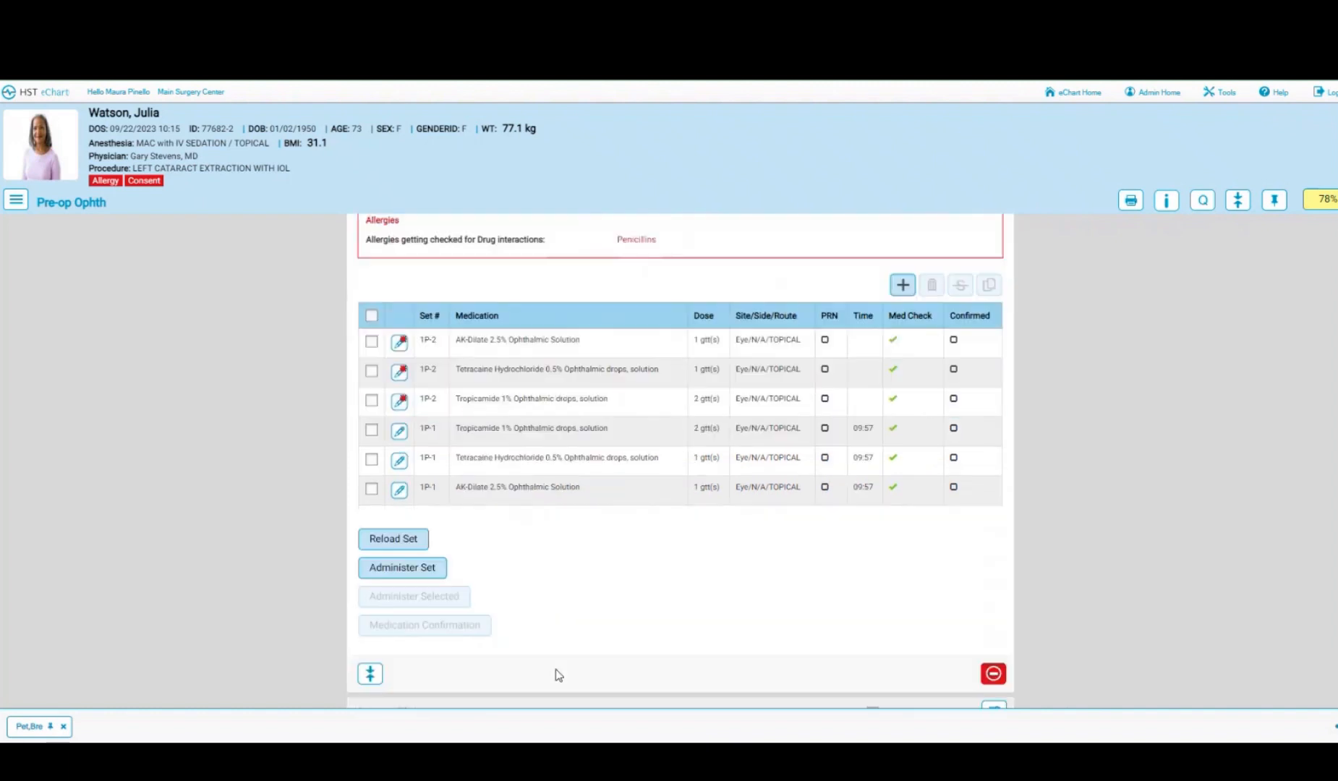
click(371, 400)
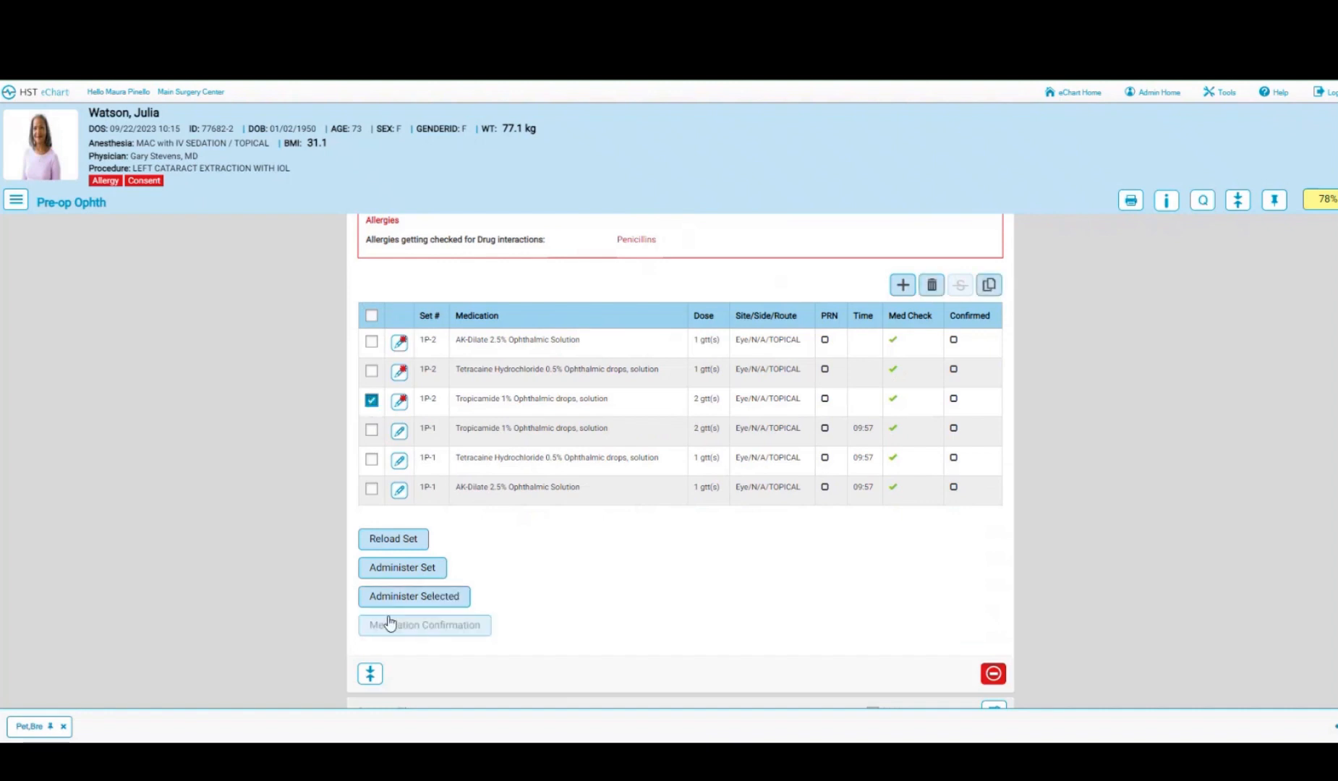
click(448, 629)
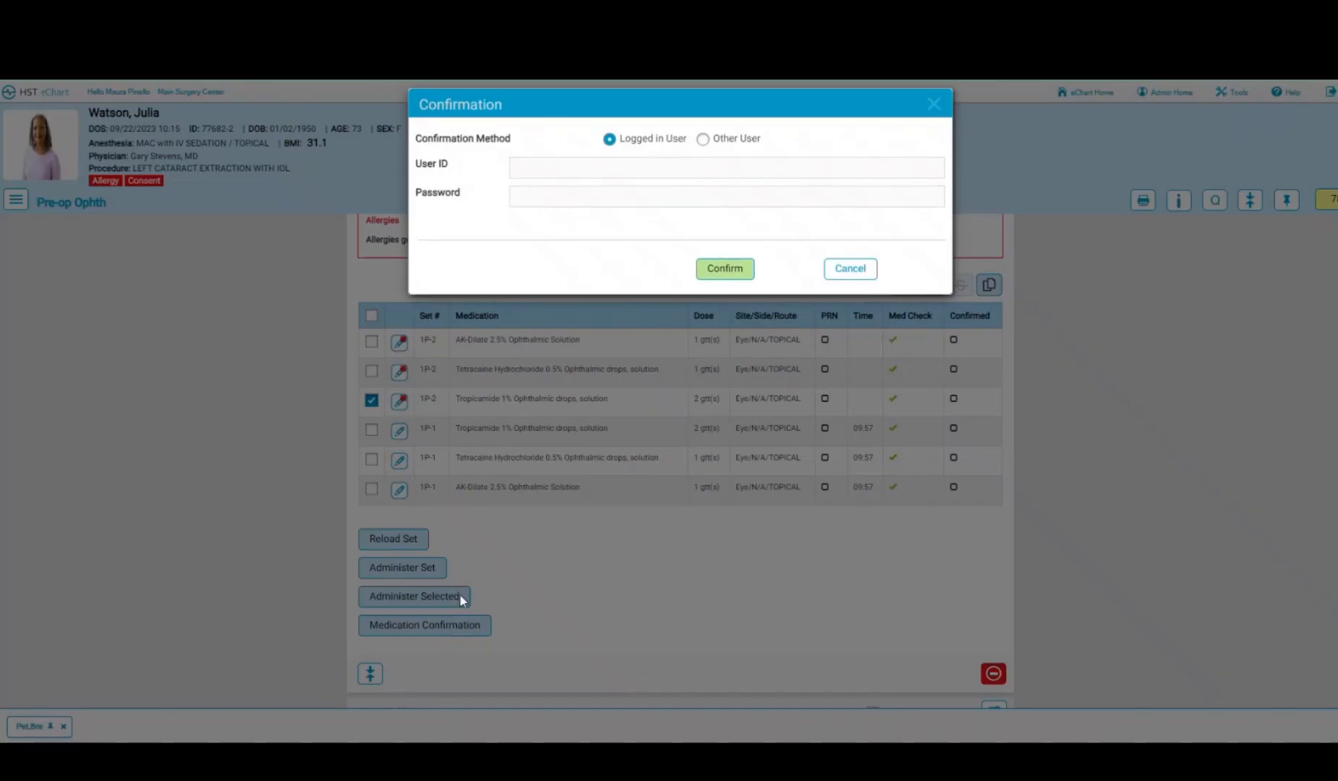
- Cancel the confirmation sign-off and deselect the reloaded Tropicamide dose
click(703, 140)
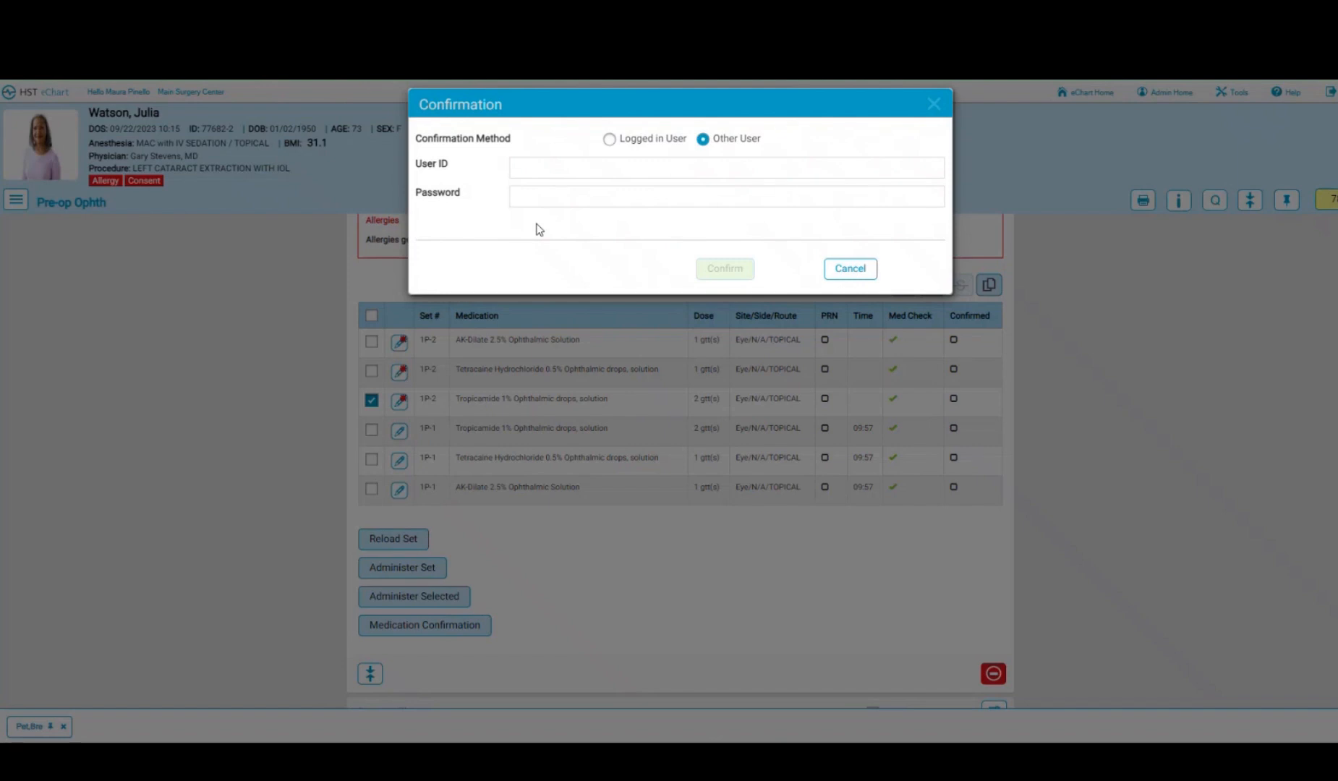
click(852, 272)
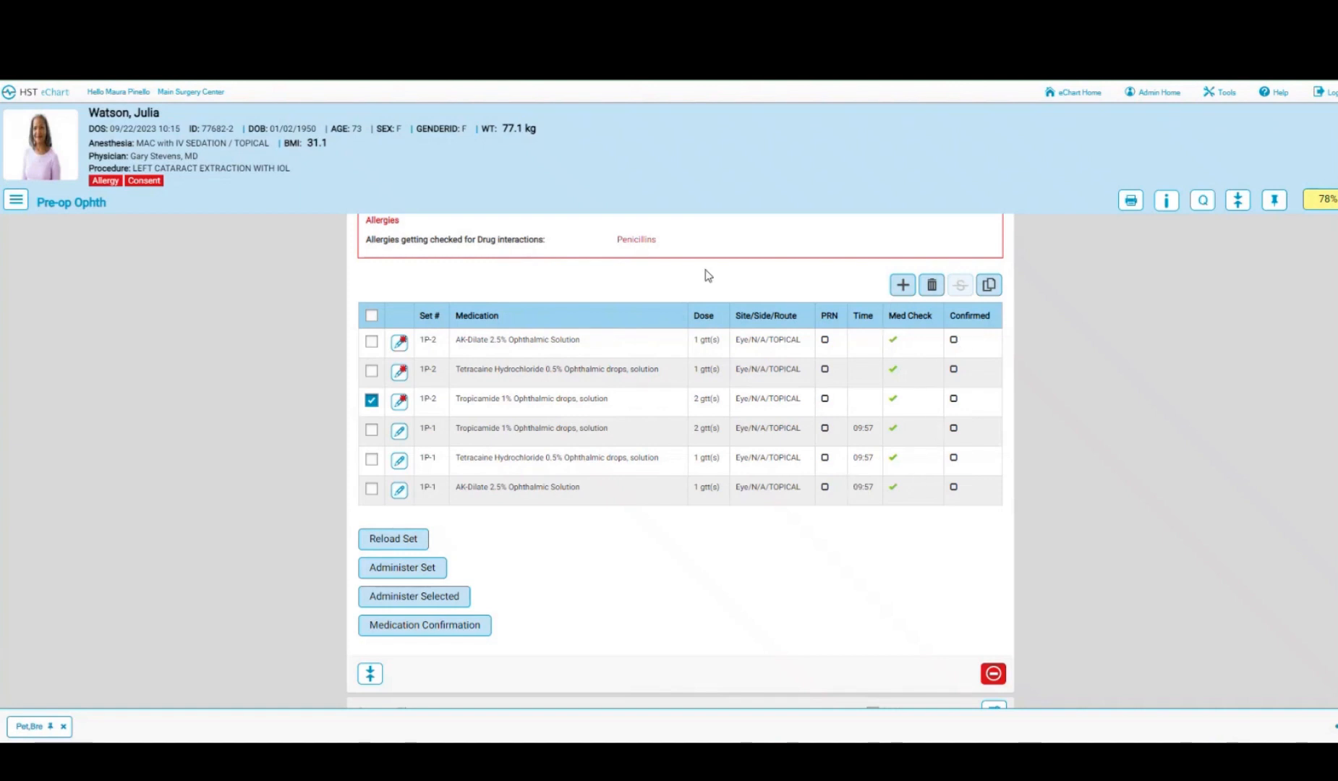
scroll(708, 275, up, 1)
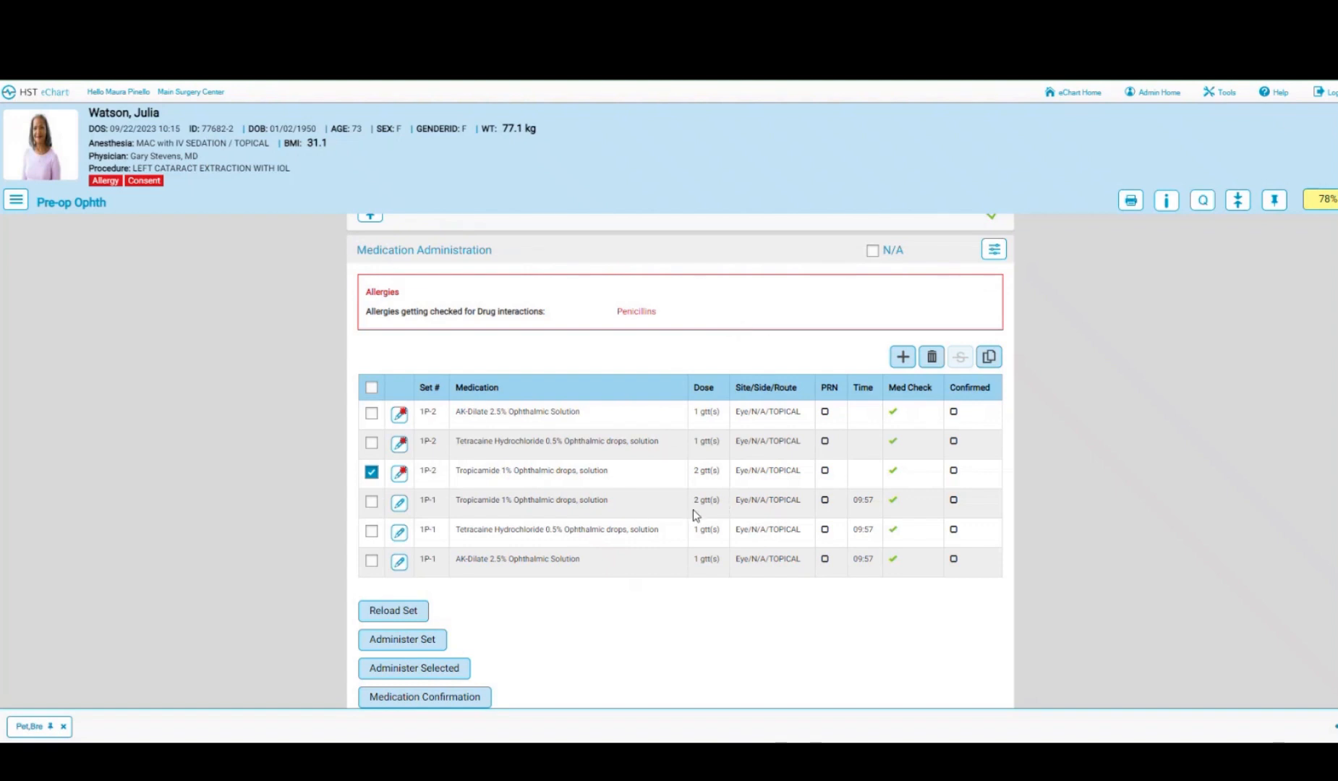
scroll(693, 515, down, 3)
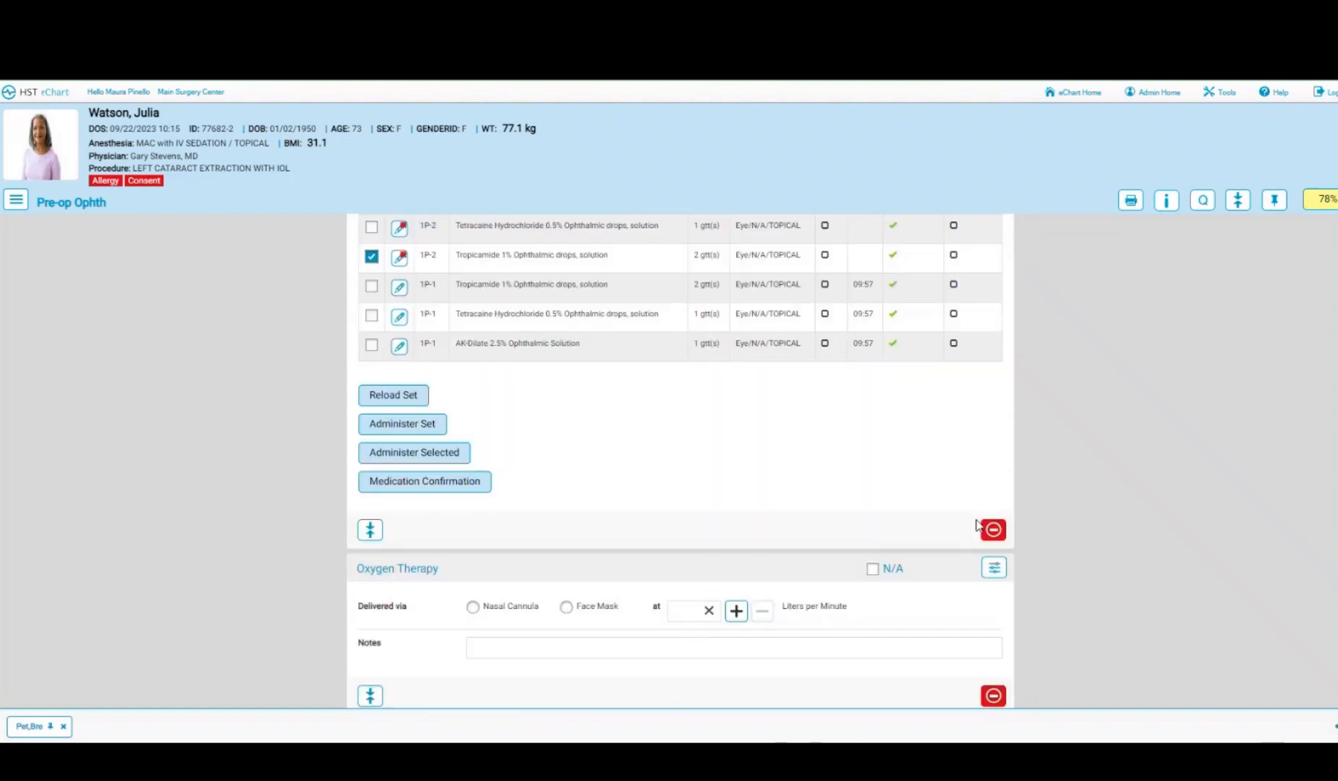
scroll(716, 450, up, 1)
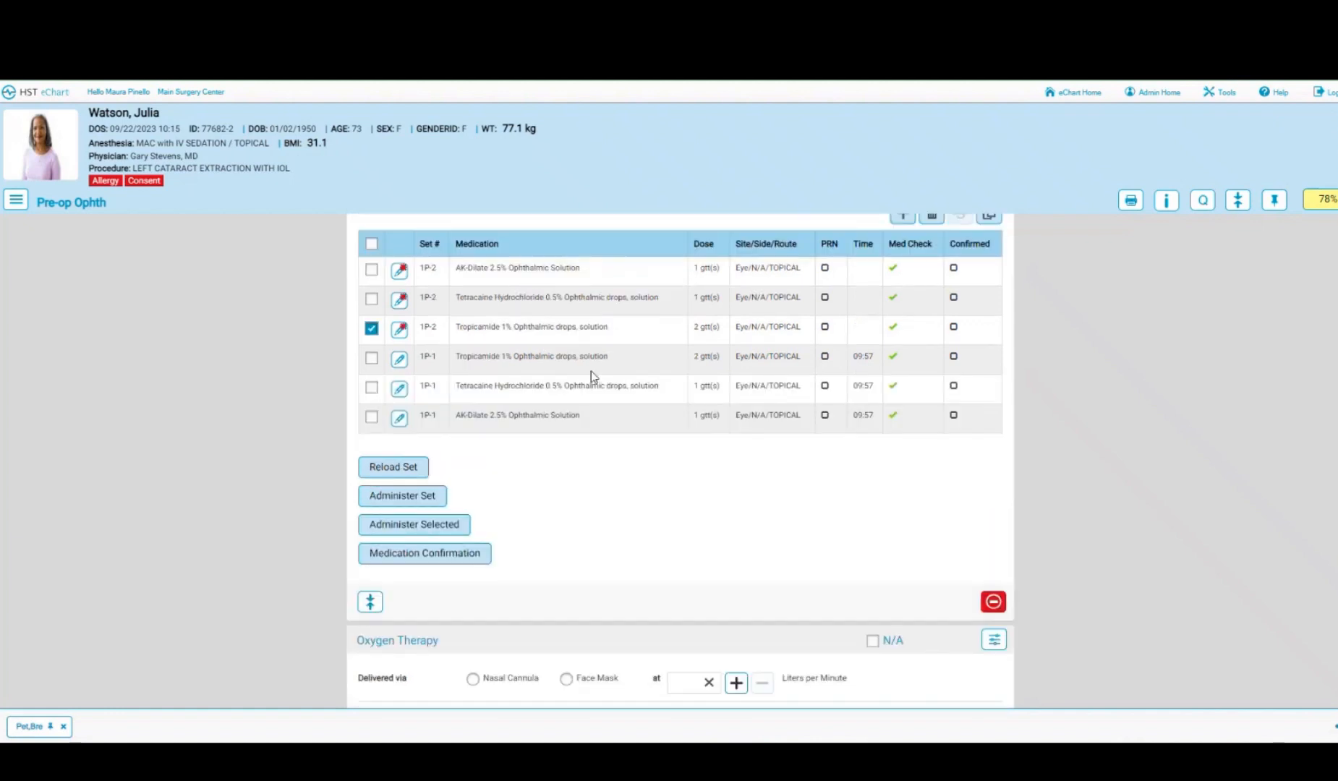
click(372, 330)
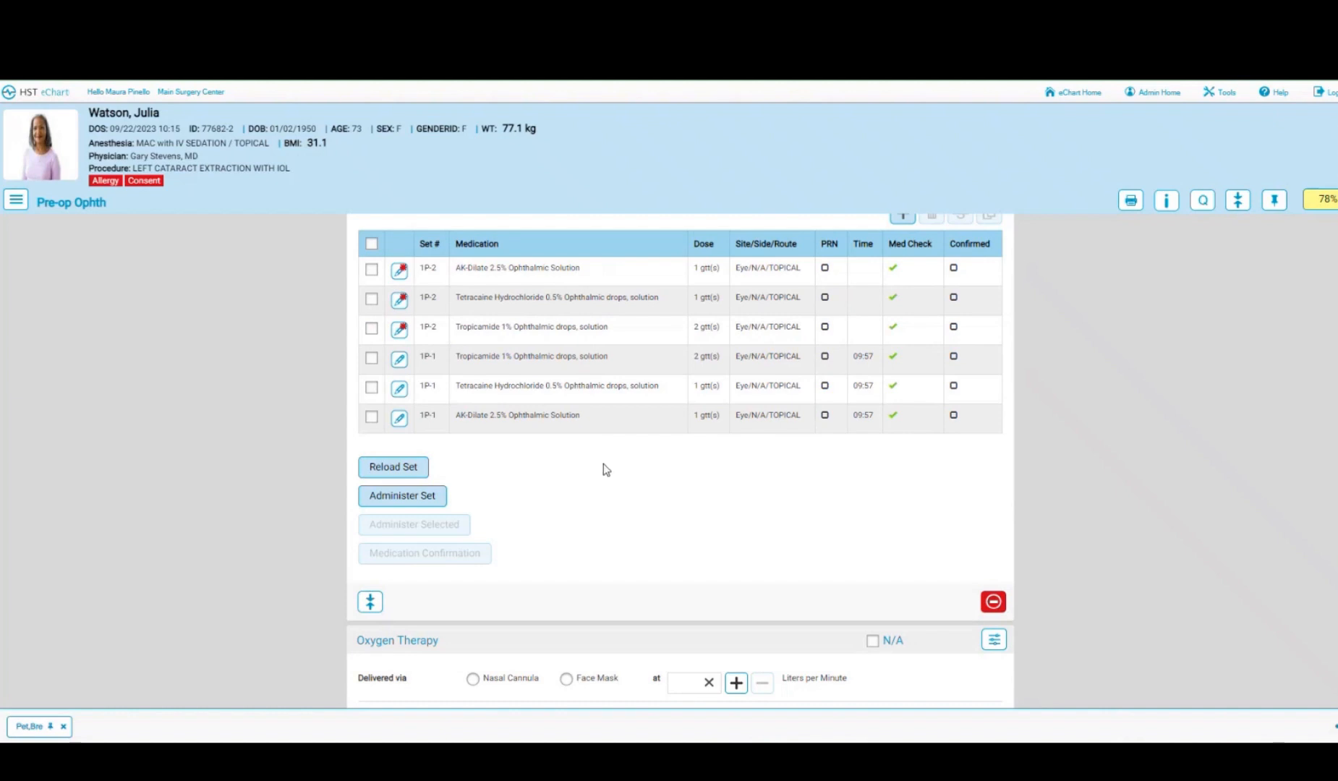
scroll(638, 469, down, 3)
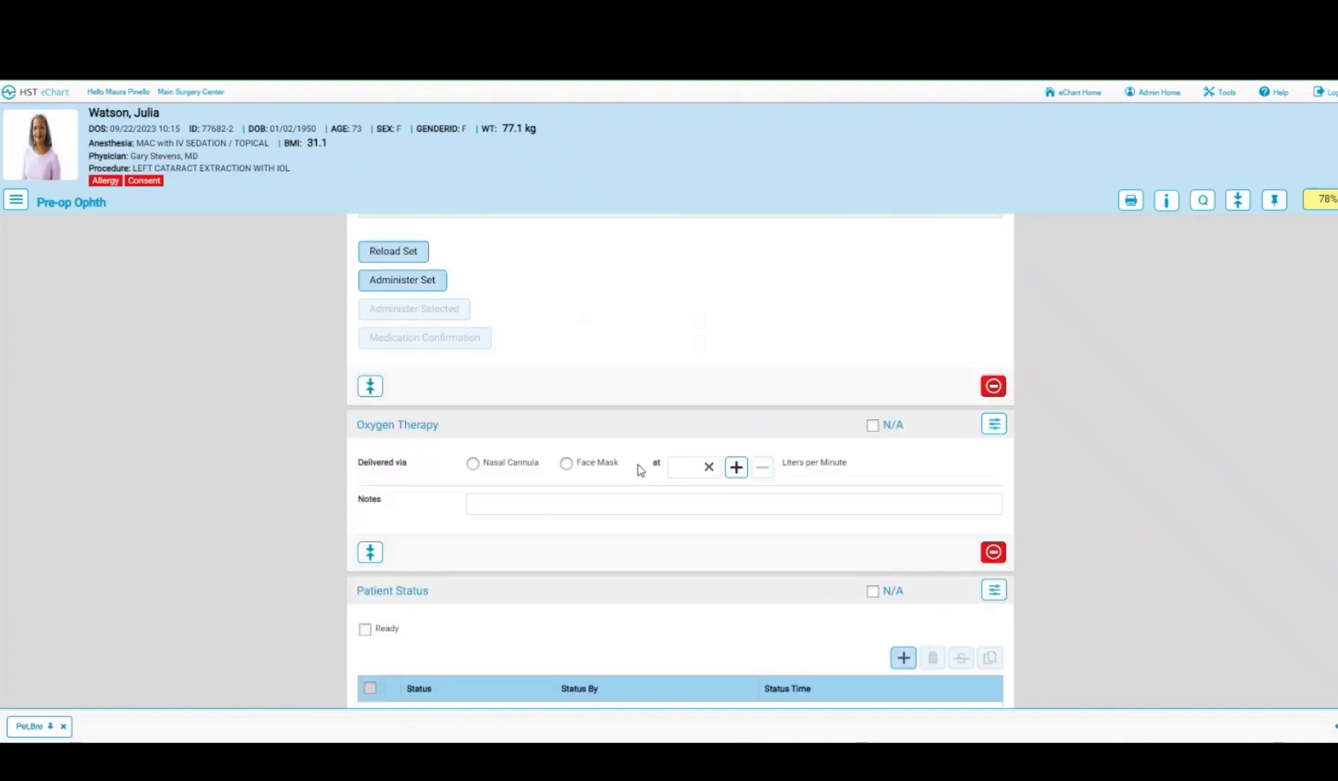
- Add a Ready for Anesthesia status at 09:59 recorded by the current nurse, and pin the chart
scroll(639, 471, down, 3)
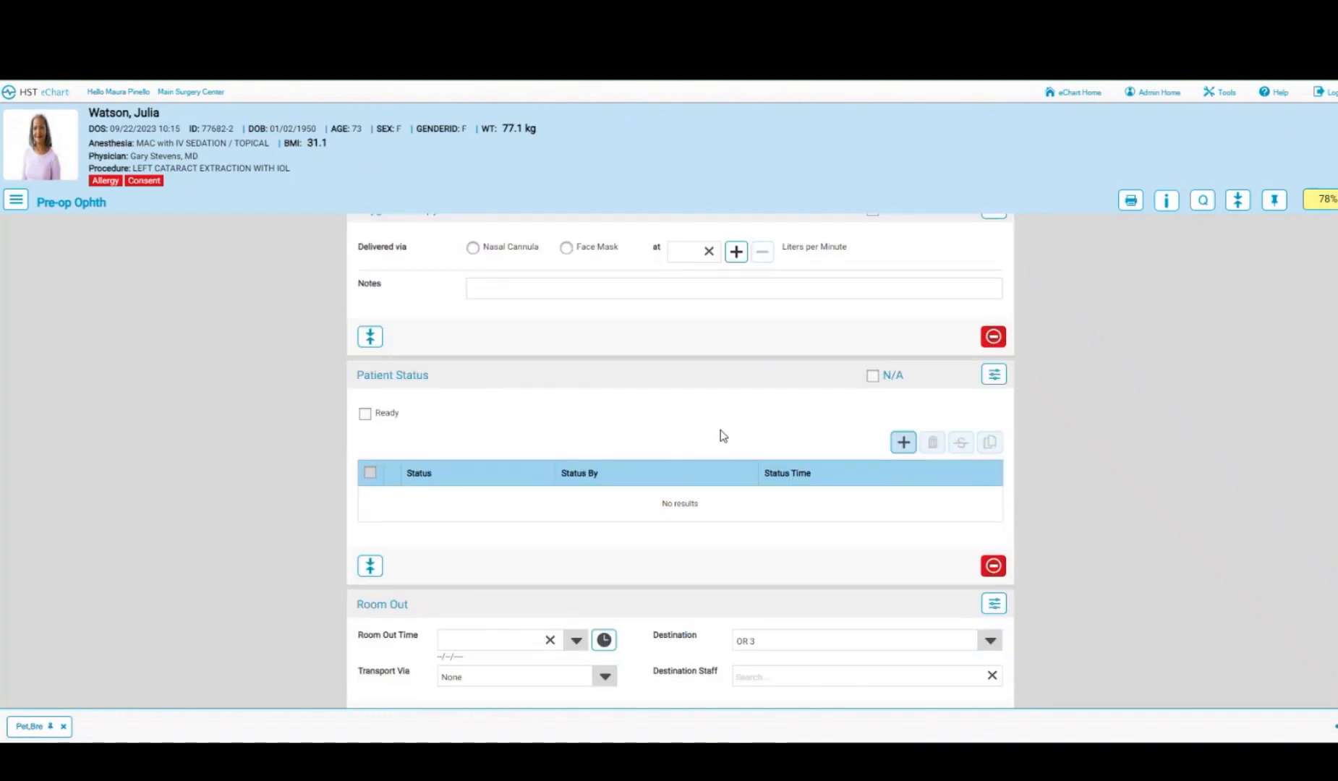
click(904, 443)
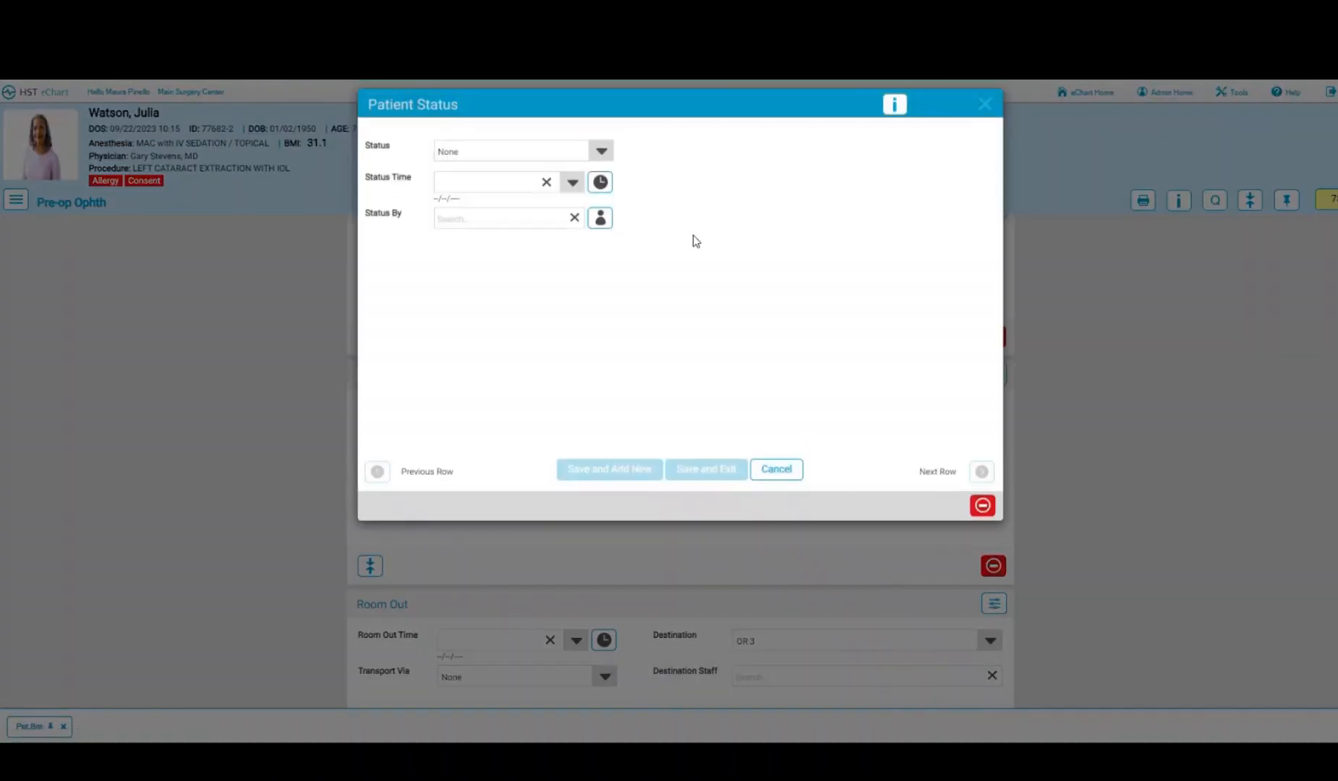
click(600, 151)
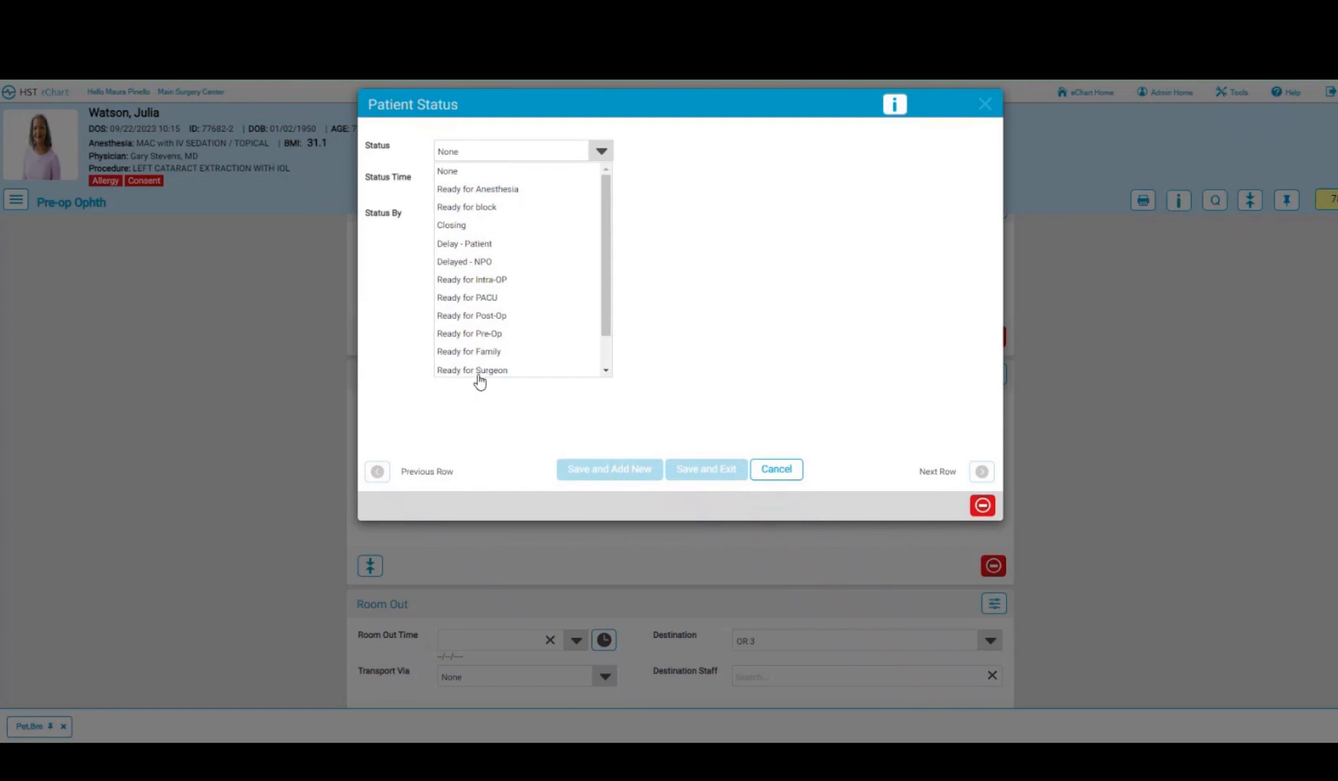
click(483, 191)
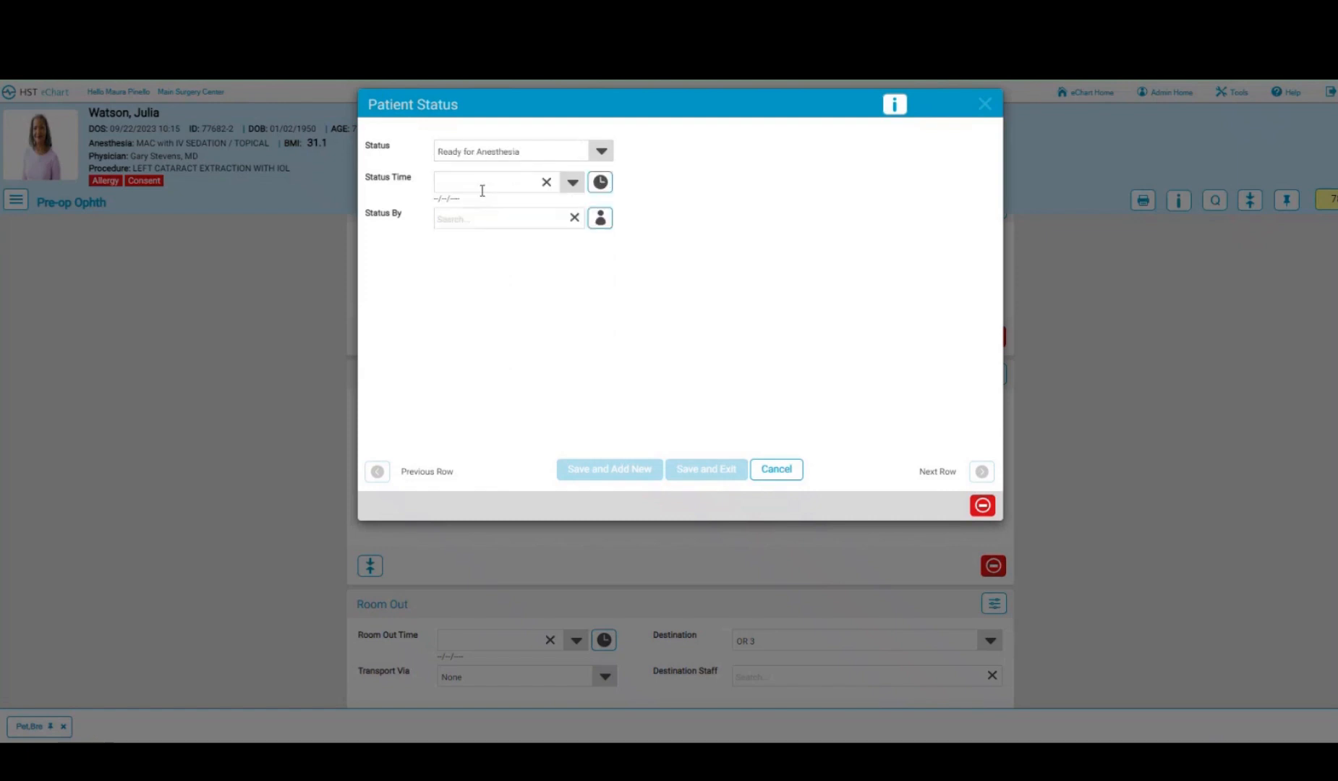
click(601, 182)
click(601, 219)
click(691, 469)
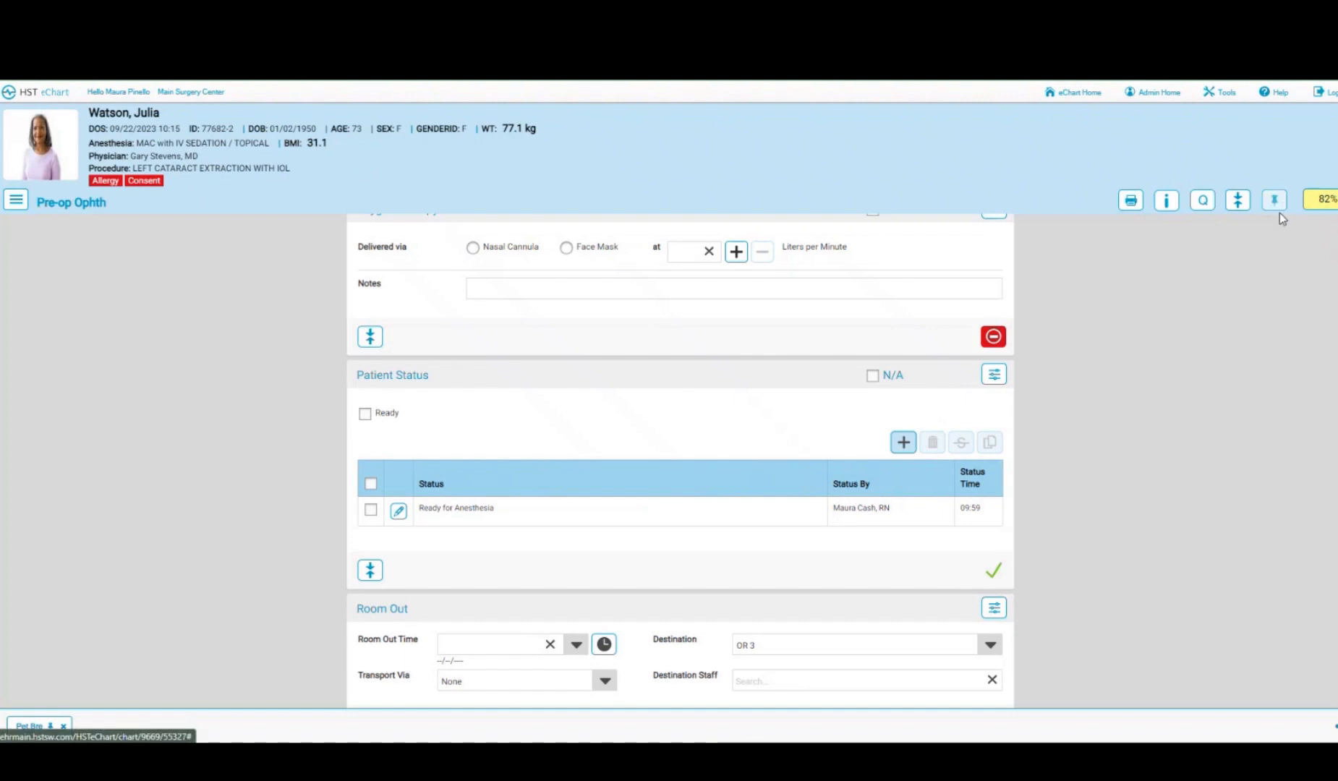
click(1284, 253)
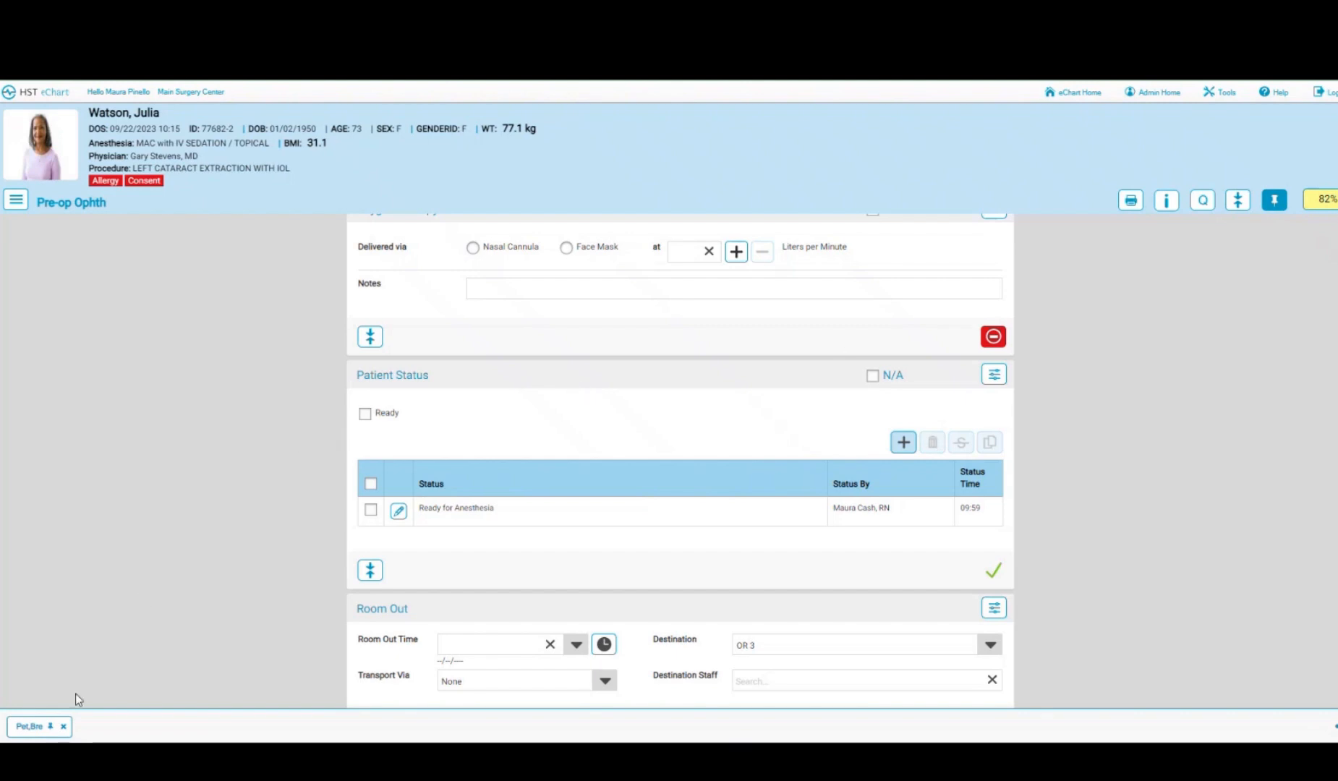
- Switch to the other patient's pre-op chart and jump through its incomplete sections from the 64% progress button
click(38, 732)
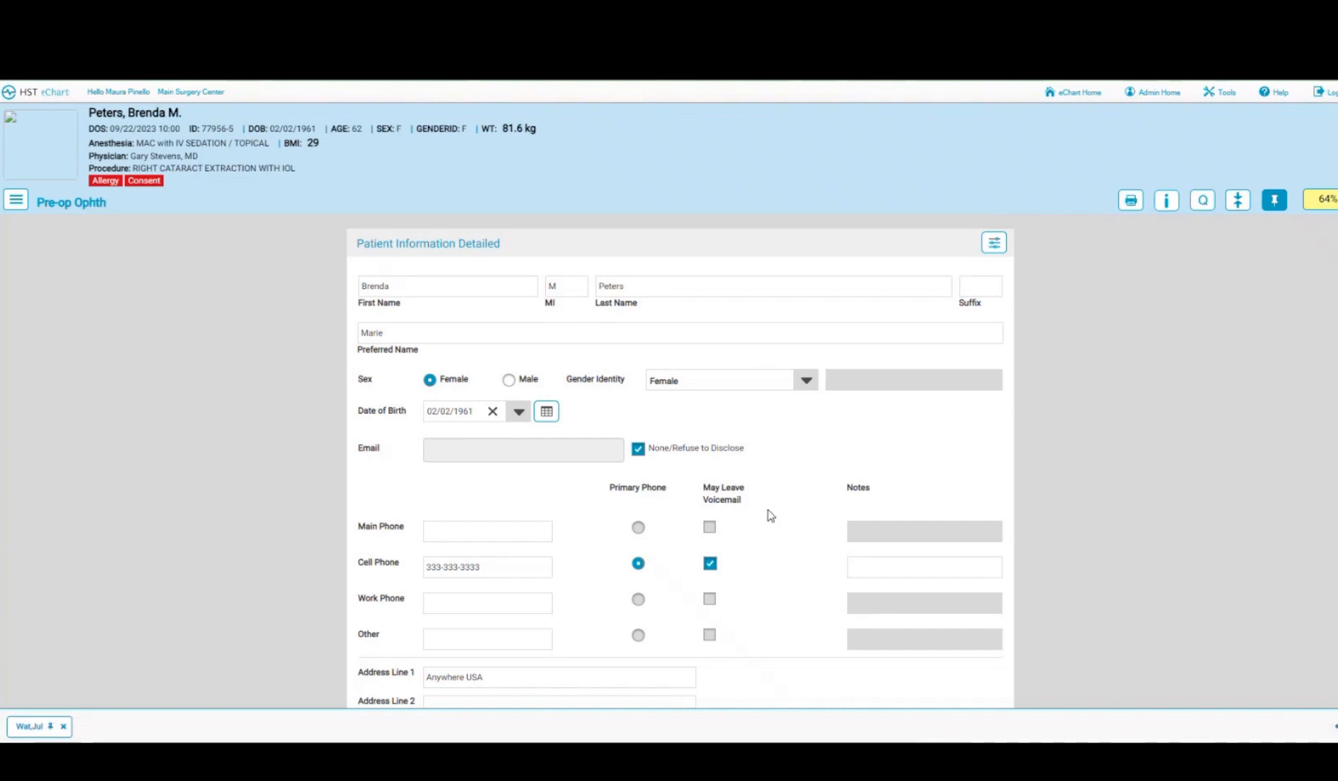
scroll(770, 515, down, 1)
scroll(770, 515, down, 1)
scroll(771, 515, down, 2)
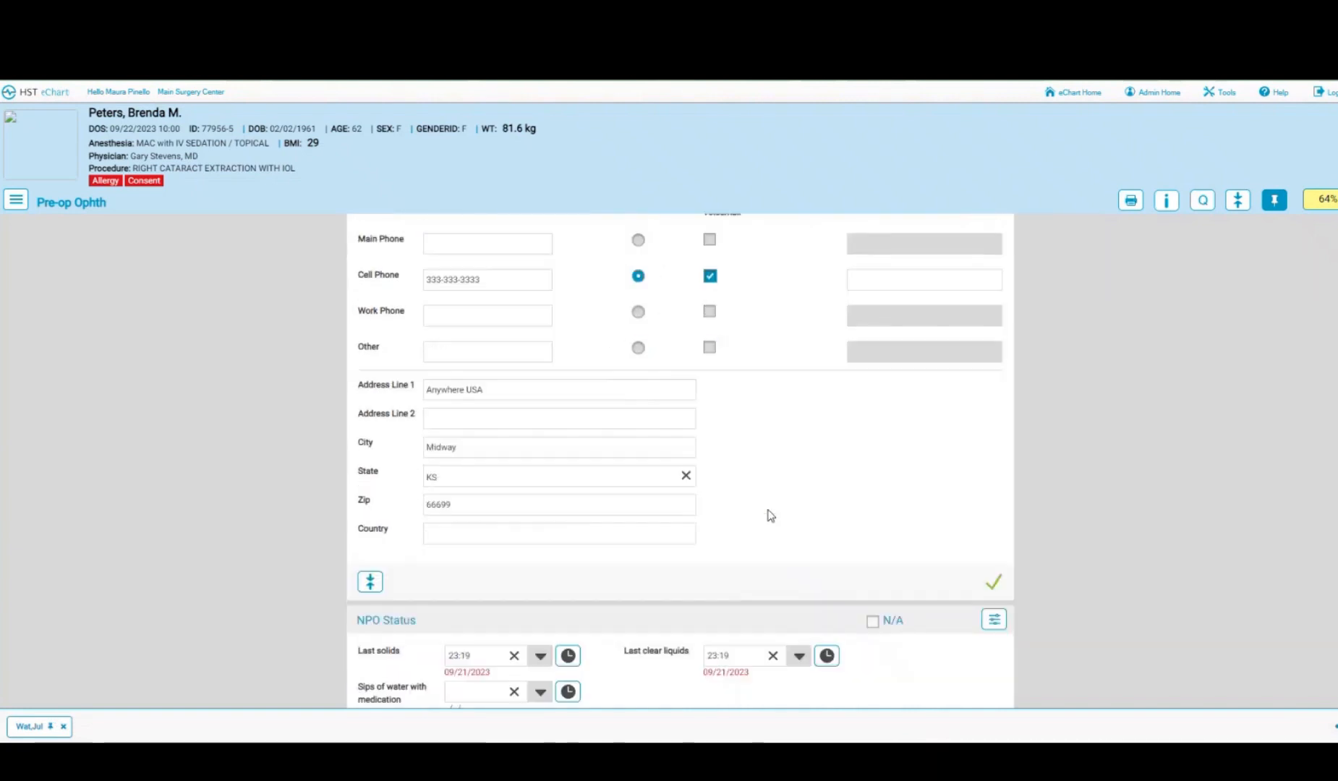
click(1318, 204)
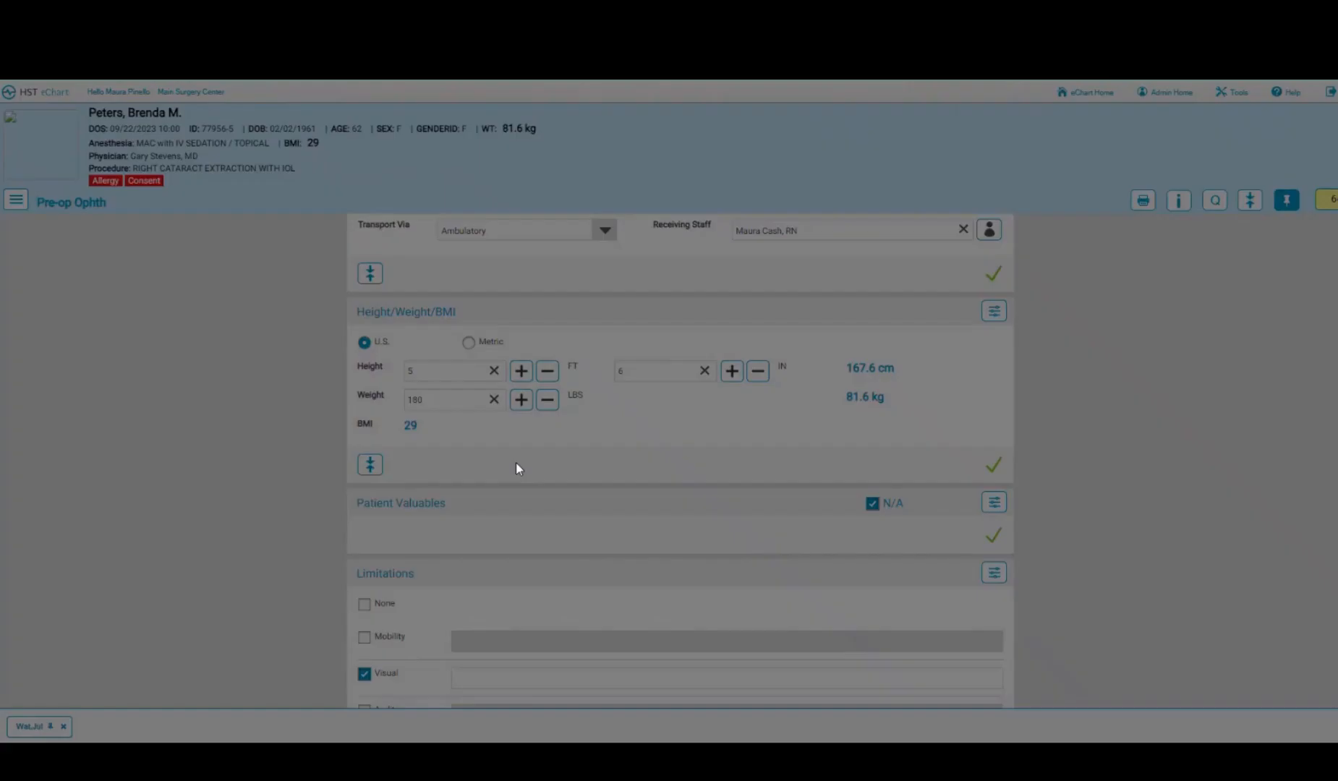
scroll(518, 469, down, 6)
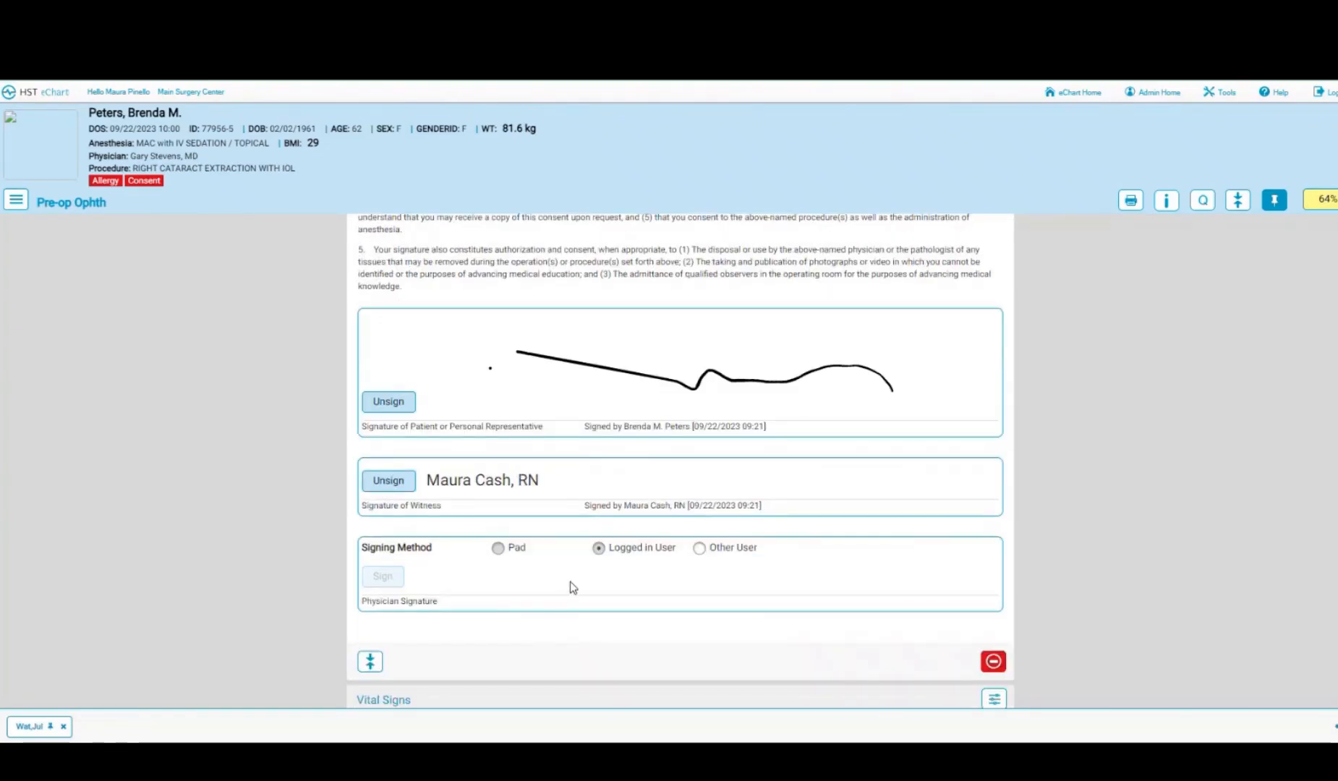
scroll(571, 587, down, 10)
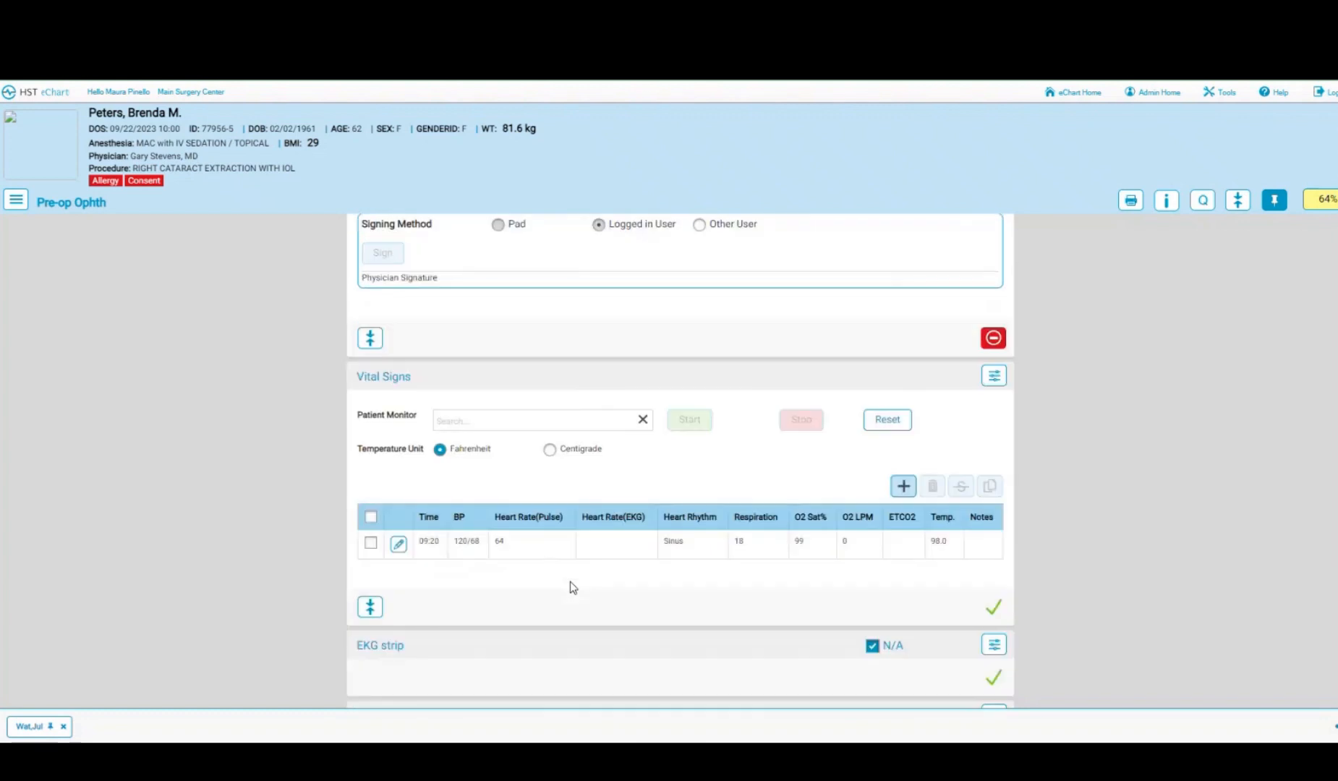
scroll(573, 587, down, 3)
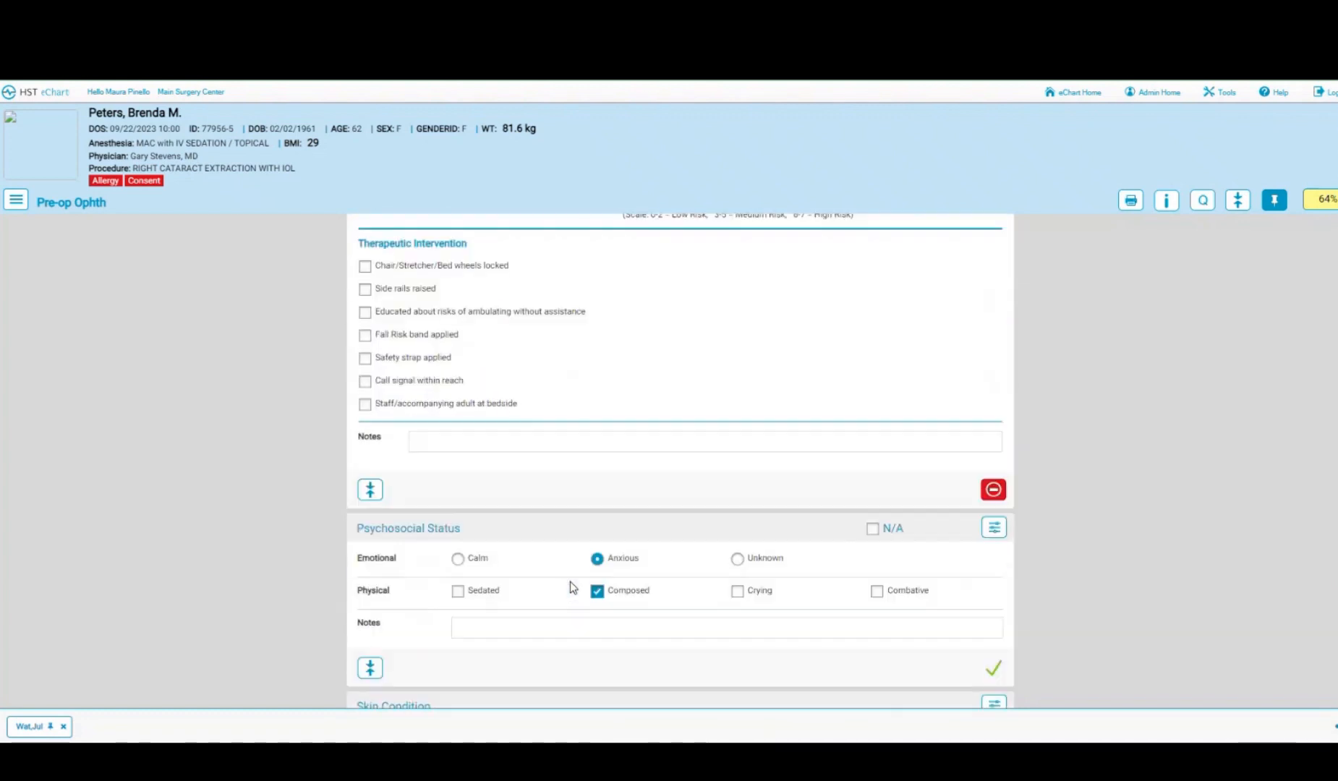
scroll(570, 581, up, 1)
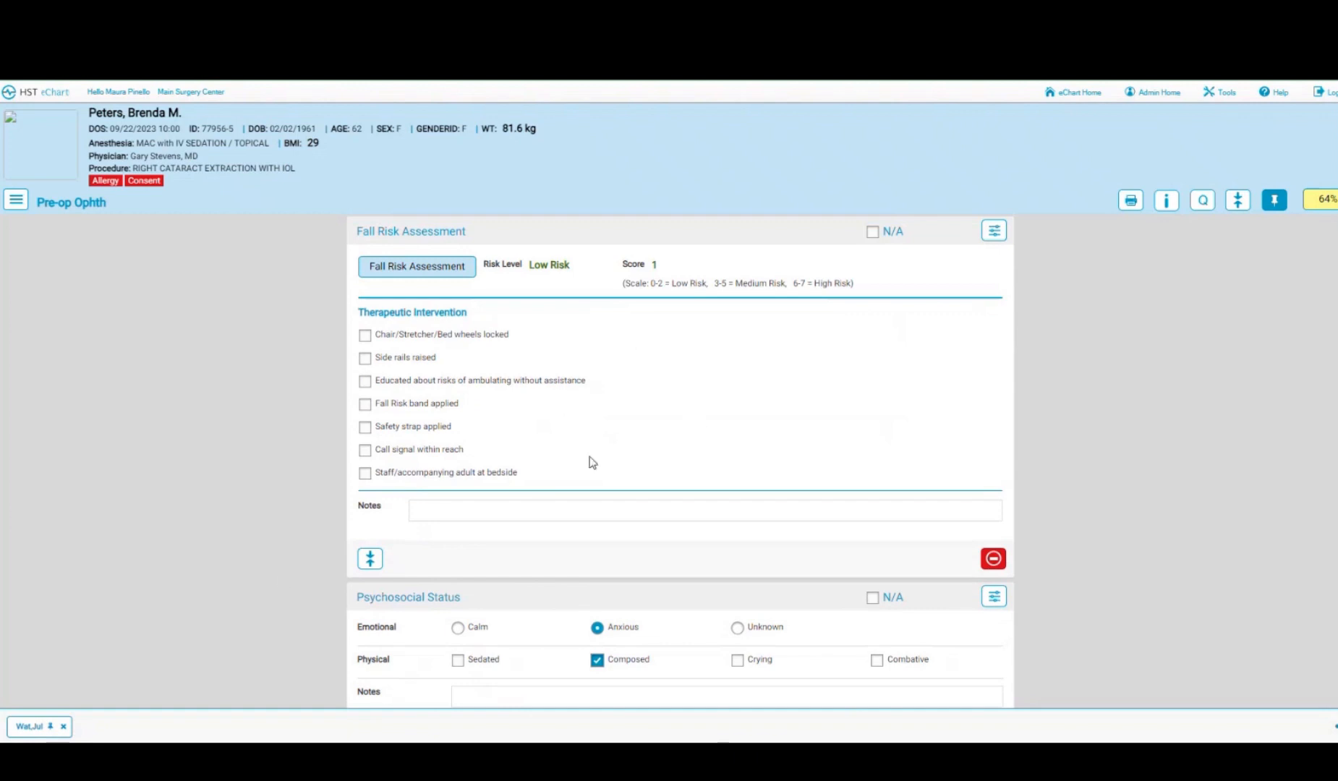
- Back on the first patient's chart, tick Ready to add a 10:01 Ready status
click(34, 732)
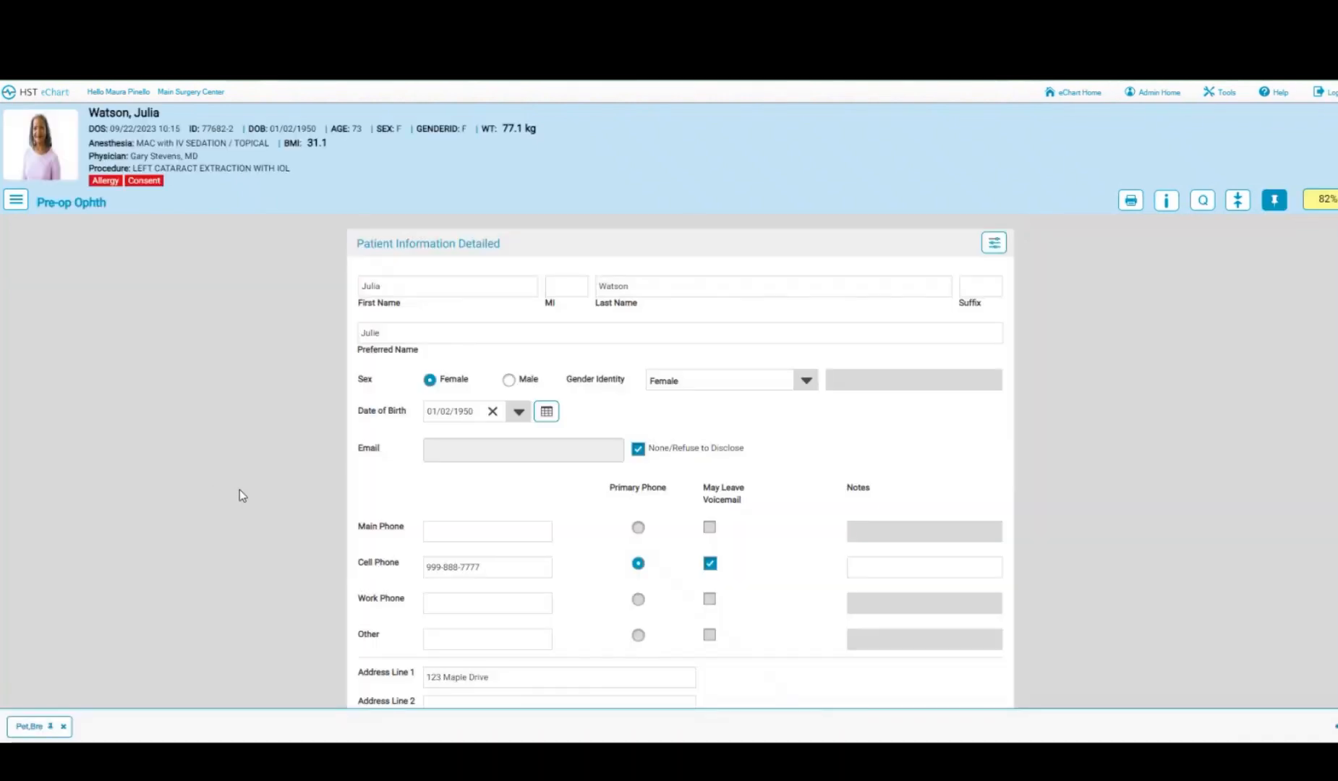
scroll(241, 495, down, 10)
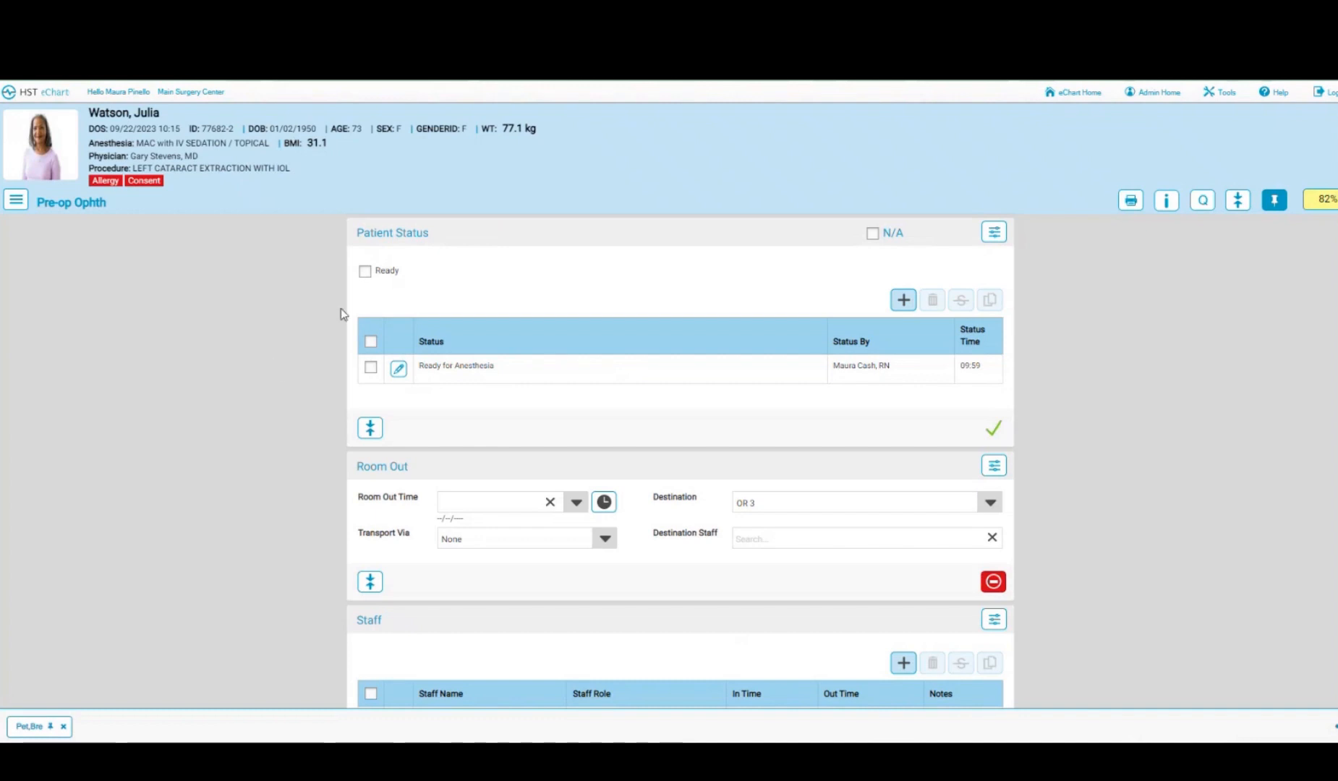
click(365, 273)
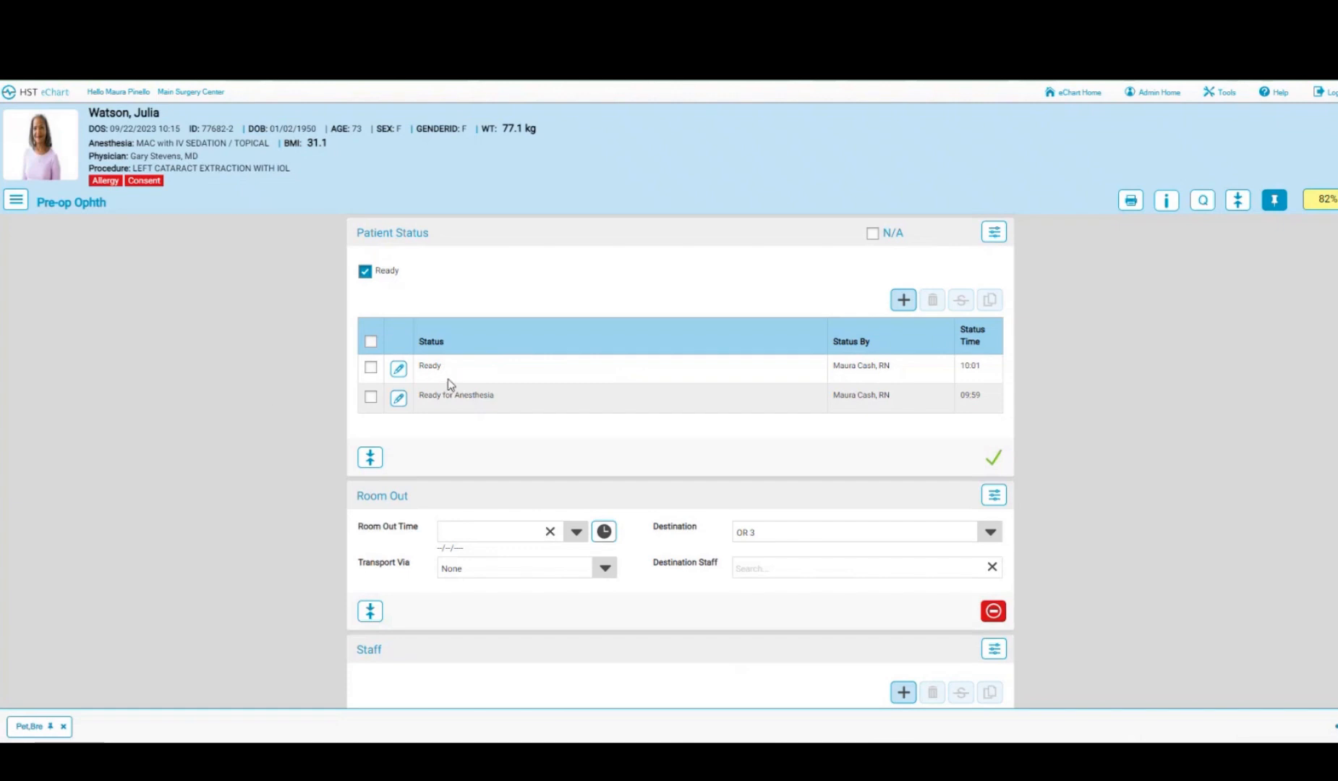
click(16, 199)
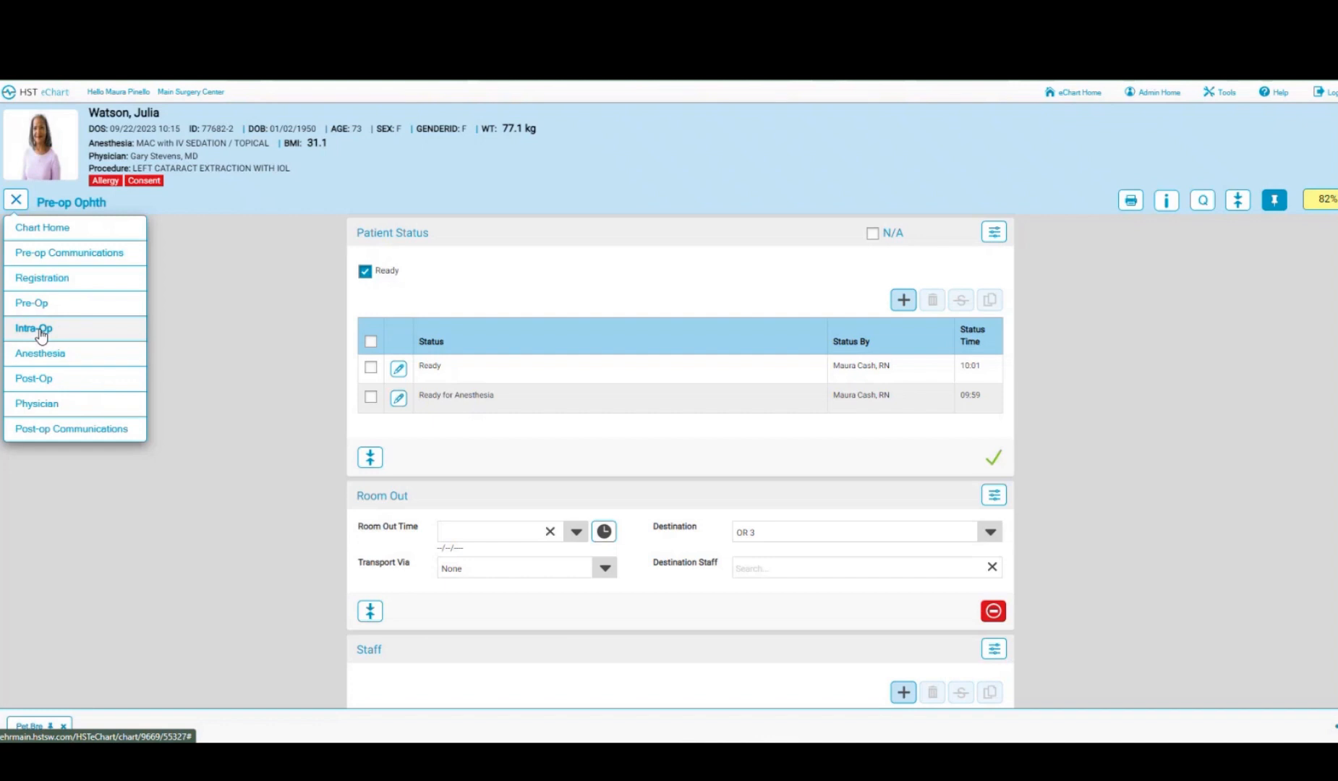
- Go to the Intra-op (ophth) form and mark the penicillin allergy list as reviewed
click(41, 332)
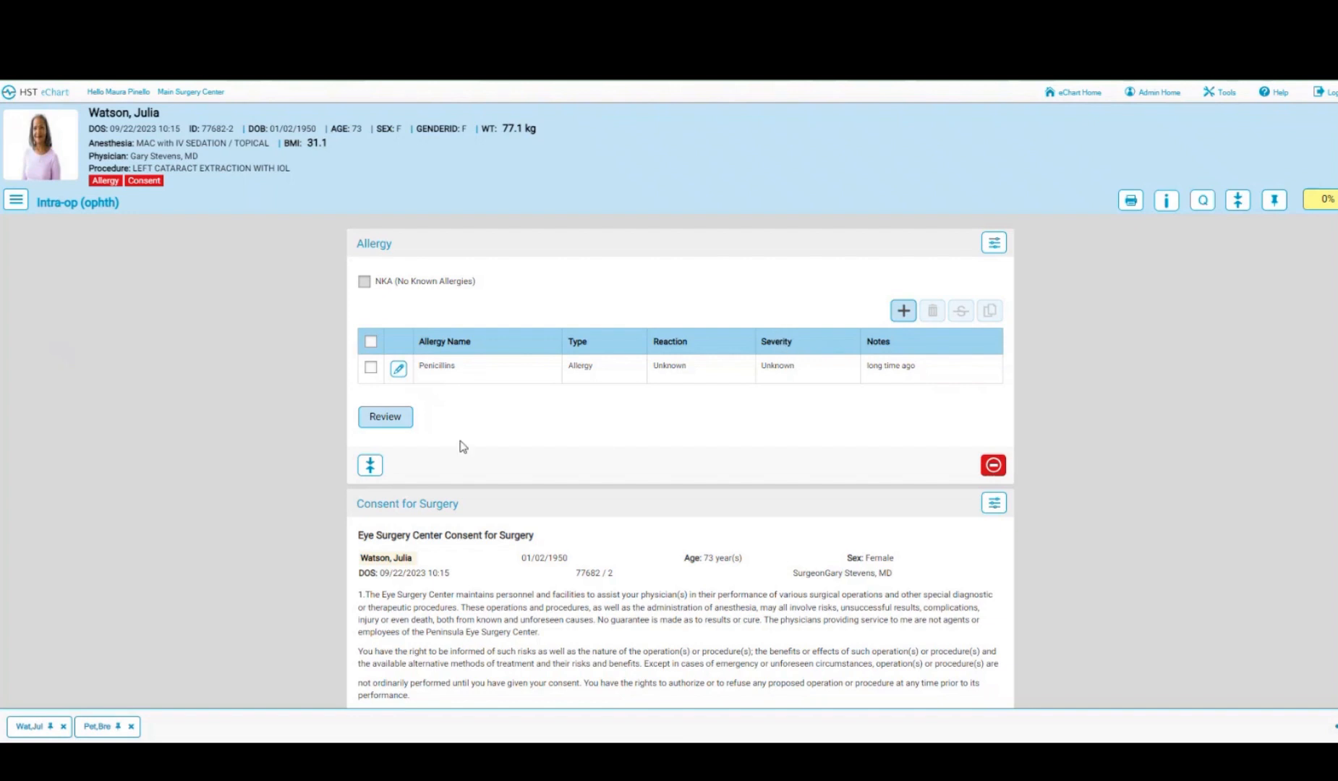
click(388, 416)
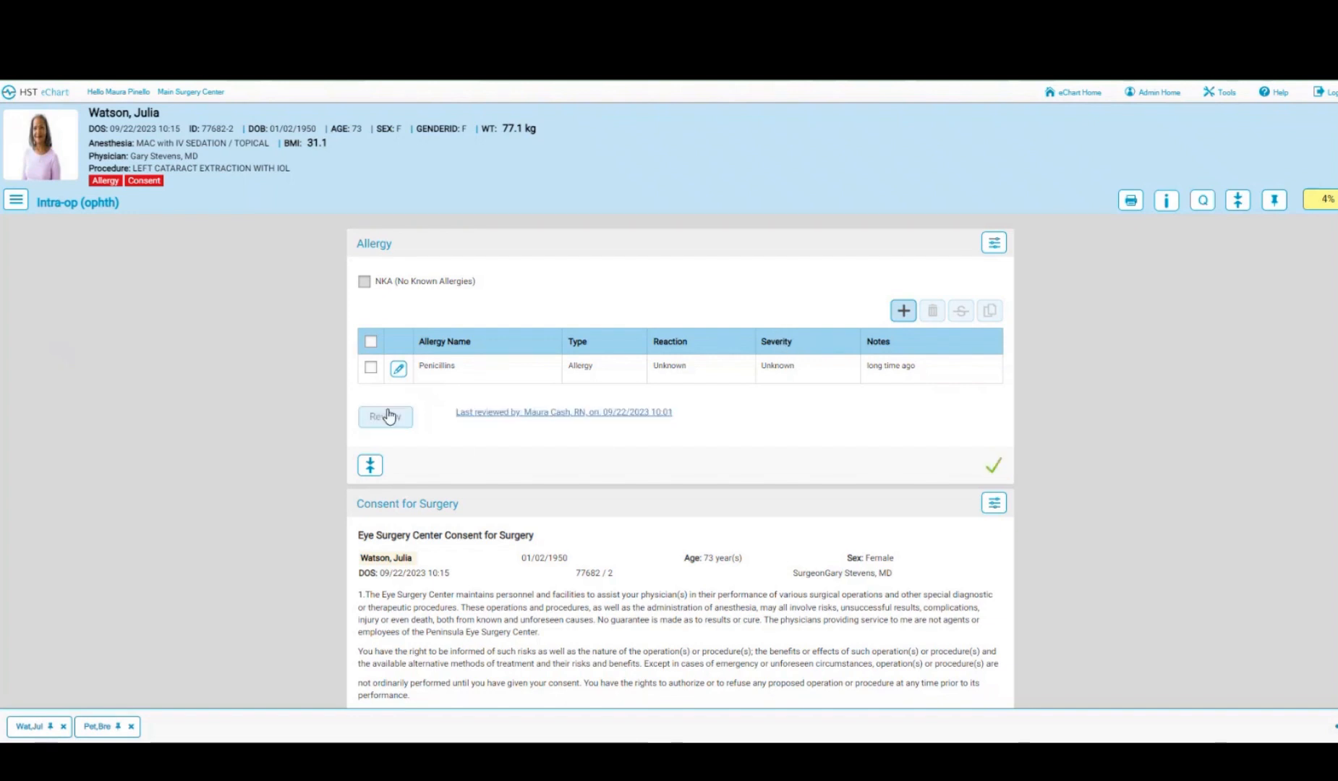
scroll(895, 409, down, 4)
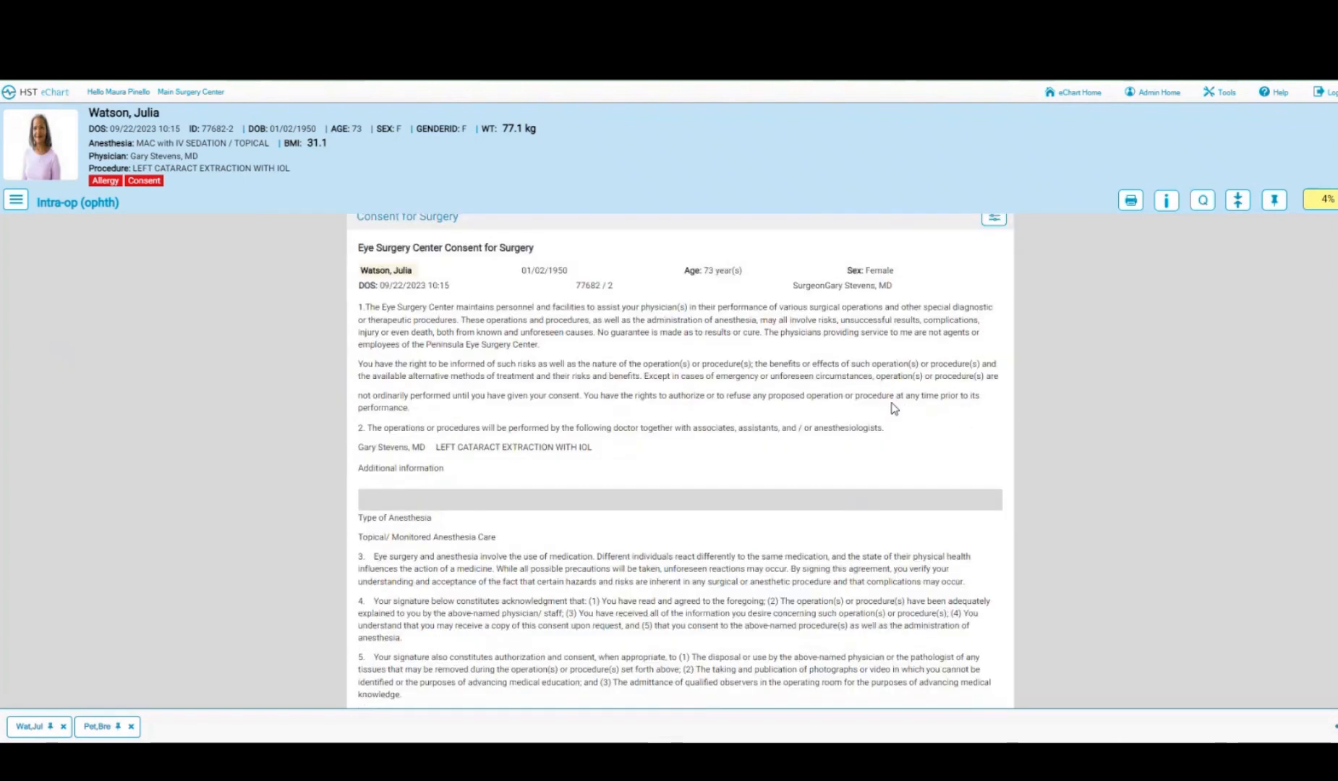
scroll(895, 409, down, 7)
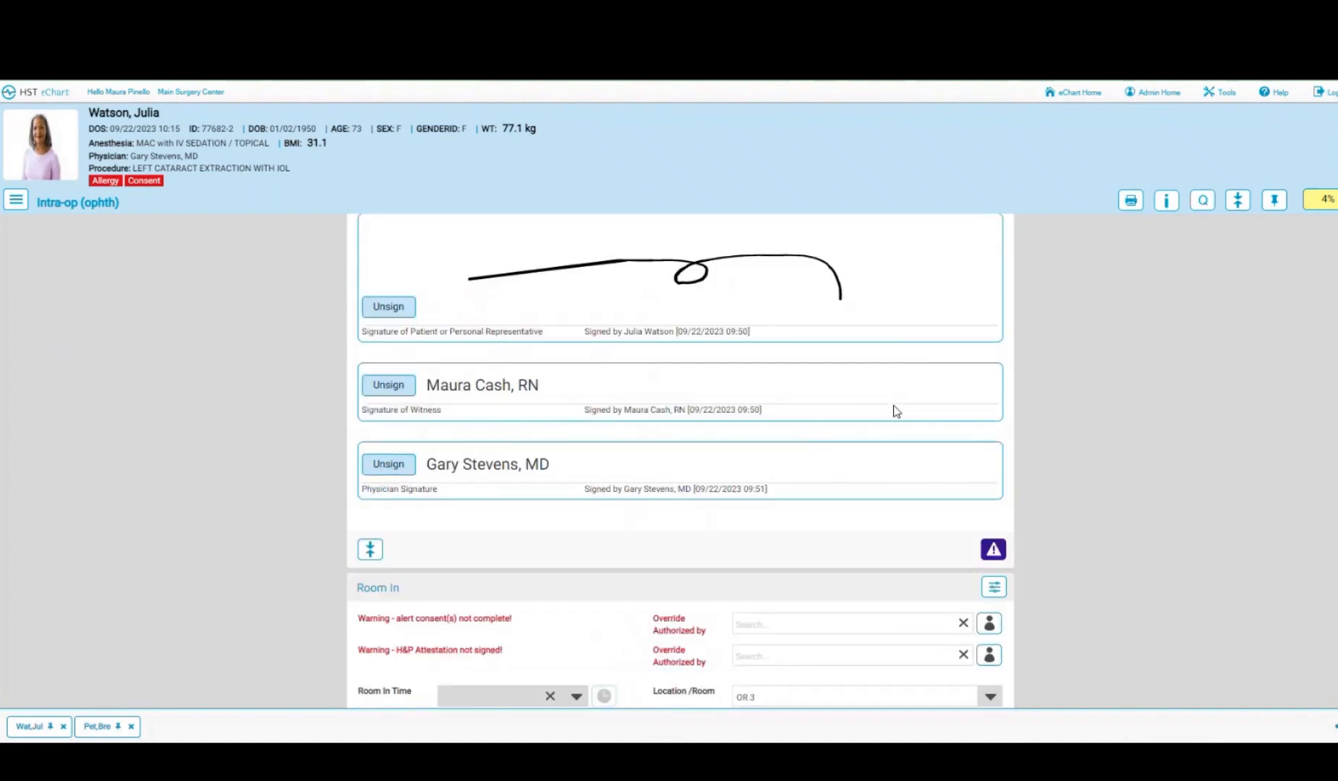
scroll(738, 460, down, 2)
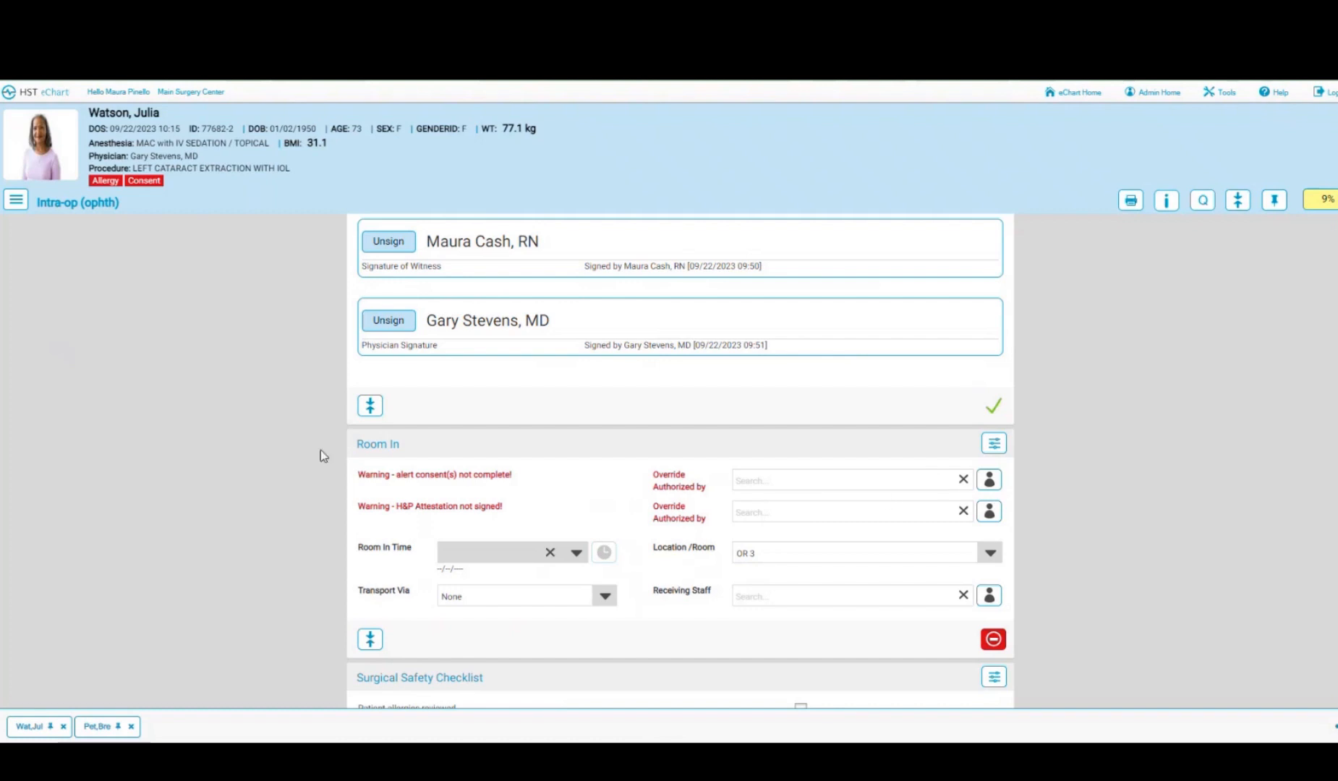
click(16, 202)
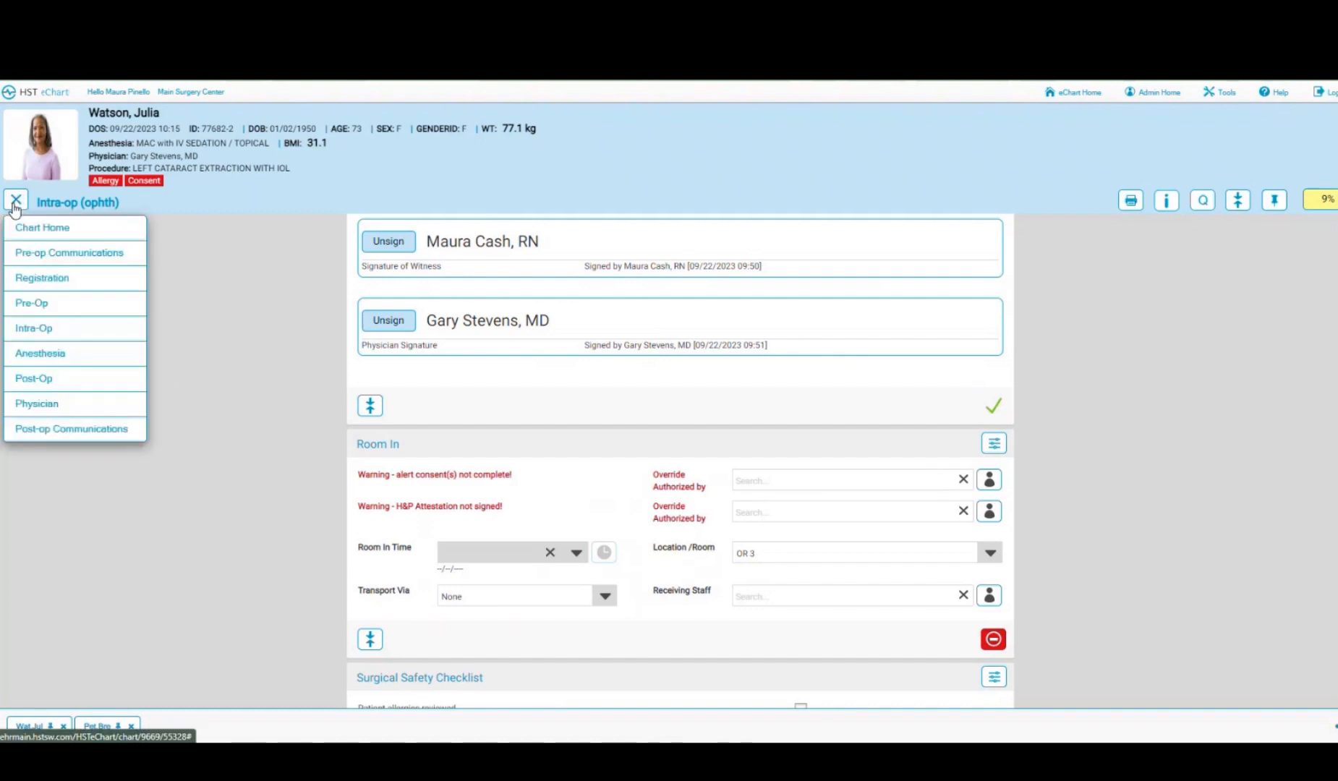
- Open the Physician Ophth form, view the 09/06/2023 History and Physical PDF, then close it
click(38, 405)
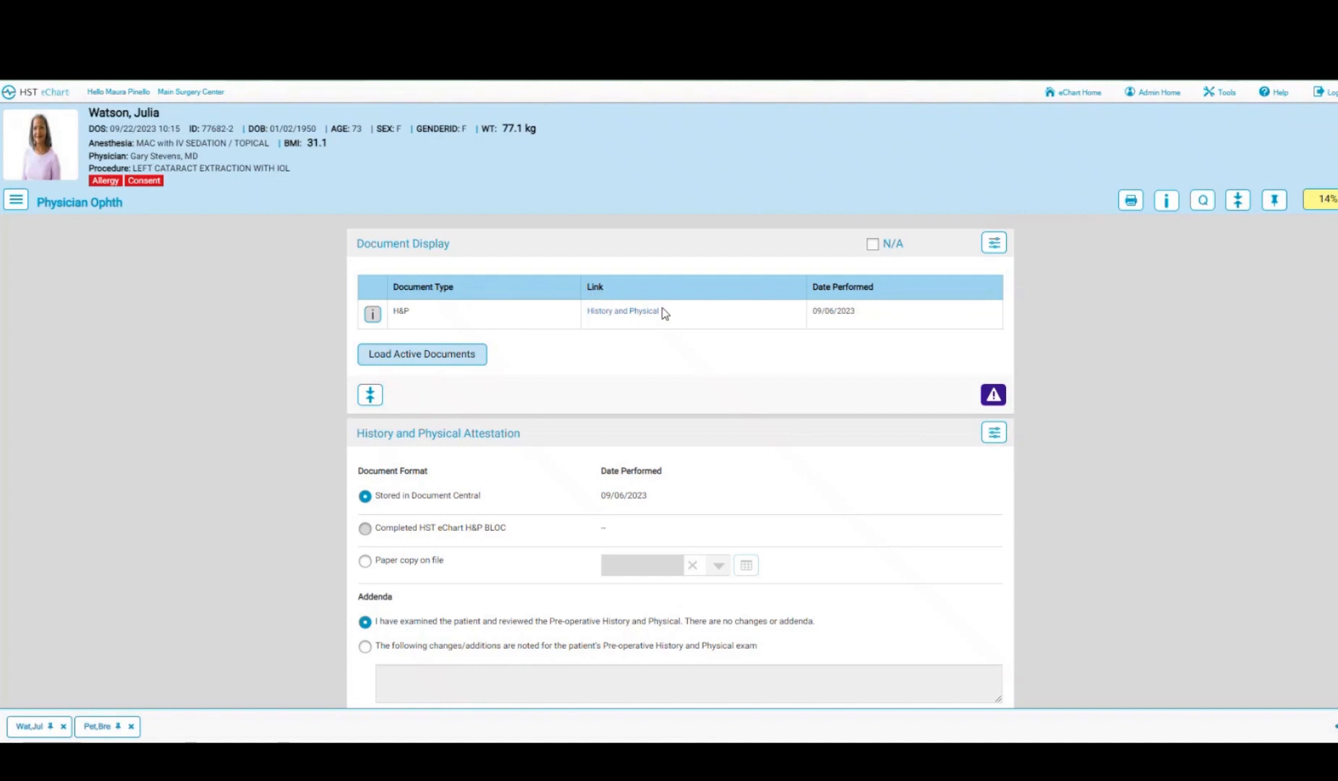
click(620, 315)
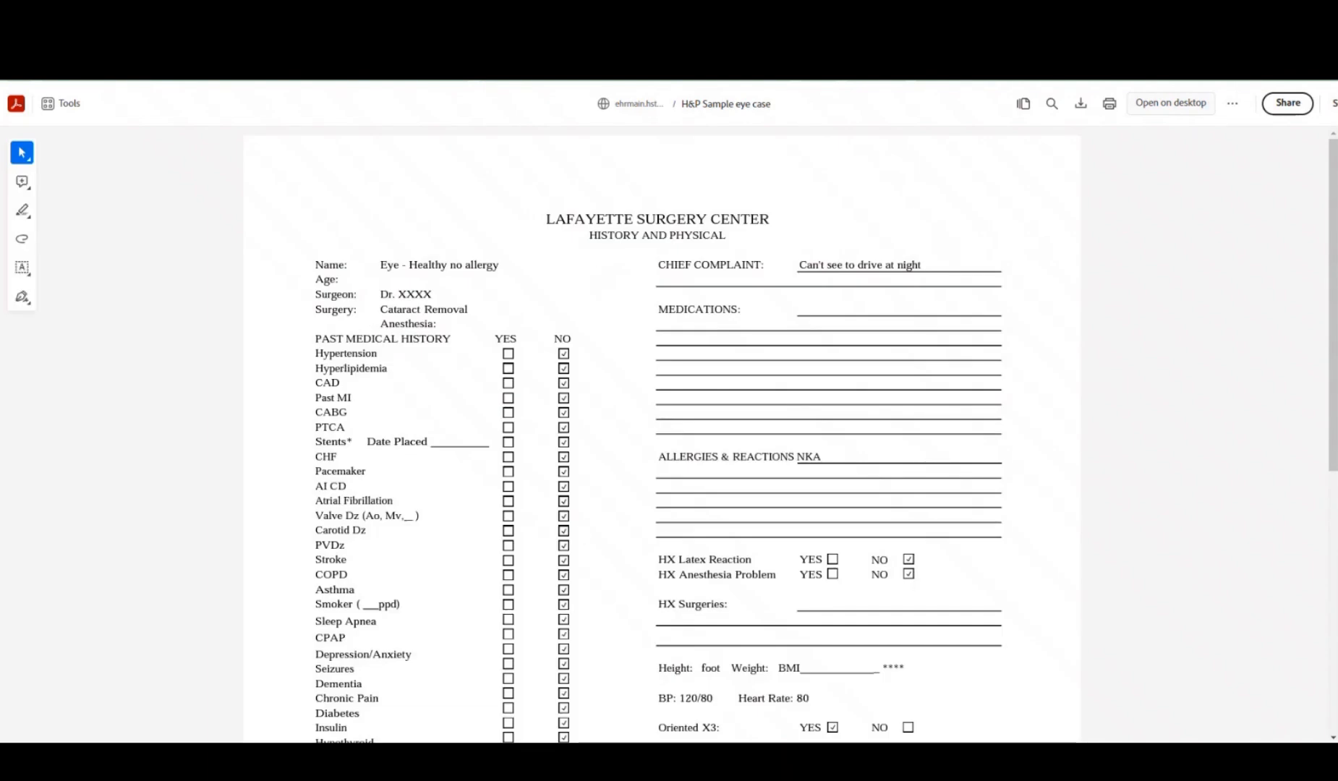
key(ctrl+w)
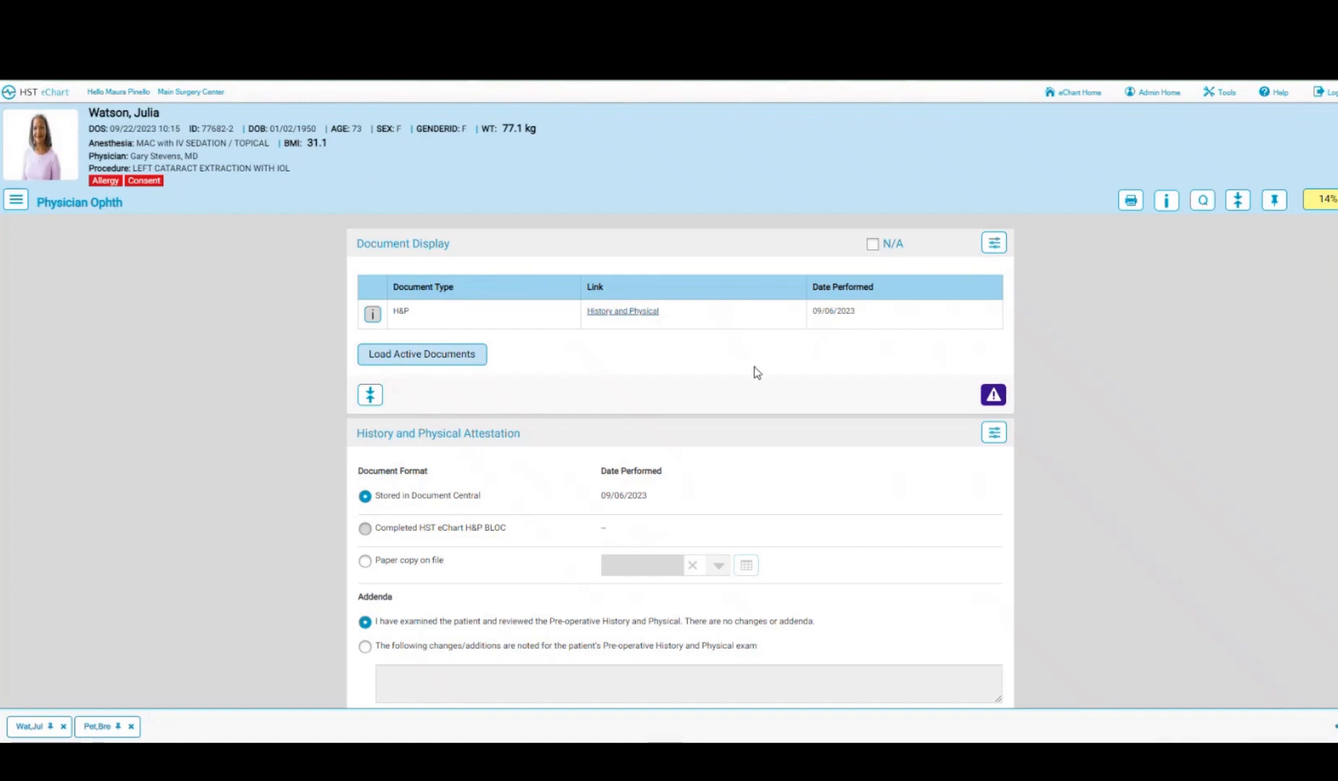
- Sign the physician's pre-op approval with the surgeon's saved login instead of the logged-in user
scroll(756, 373, down, 2)
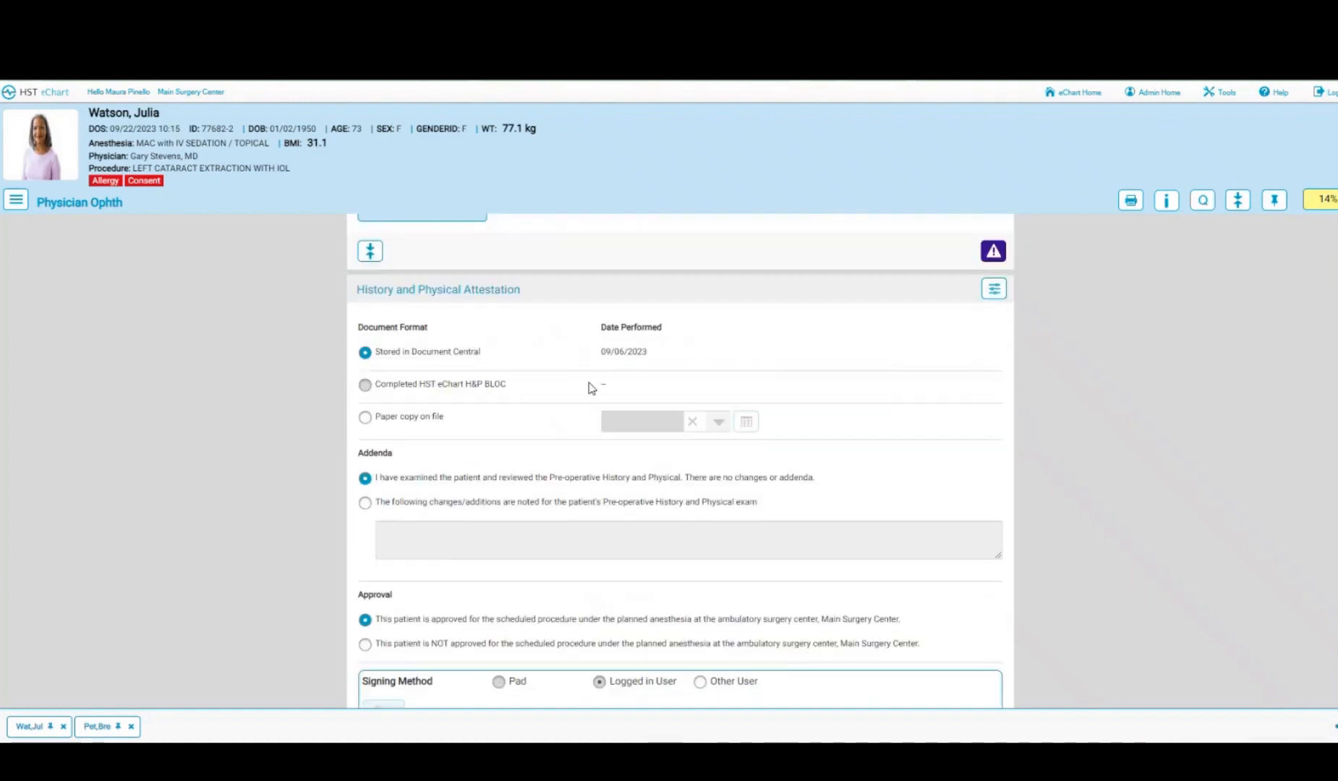
scroll(589, 389, down, 2)
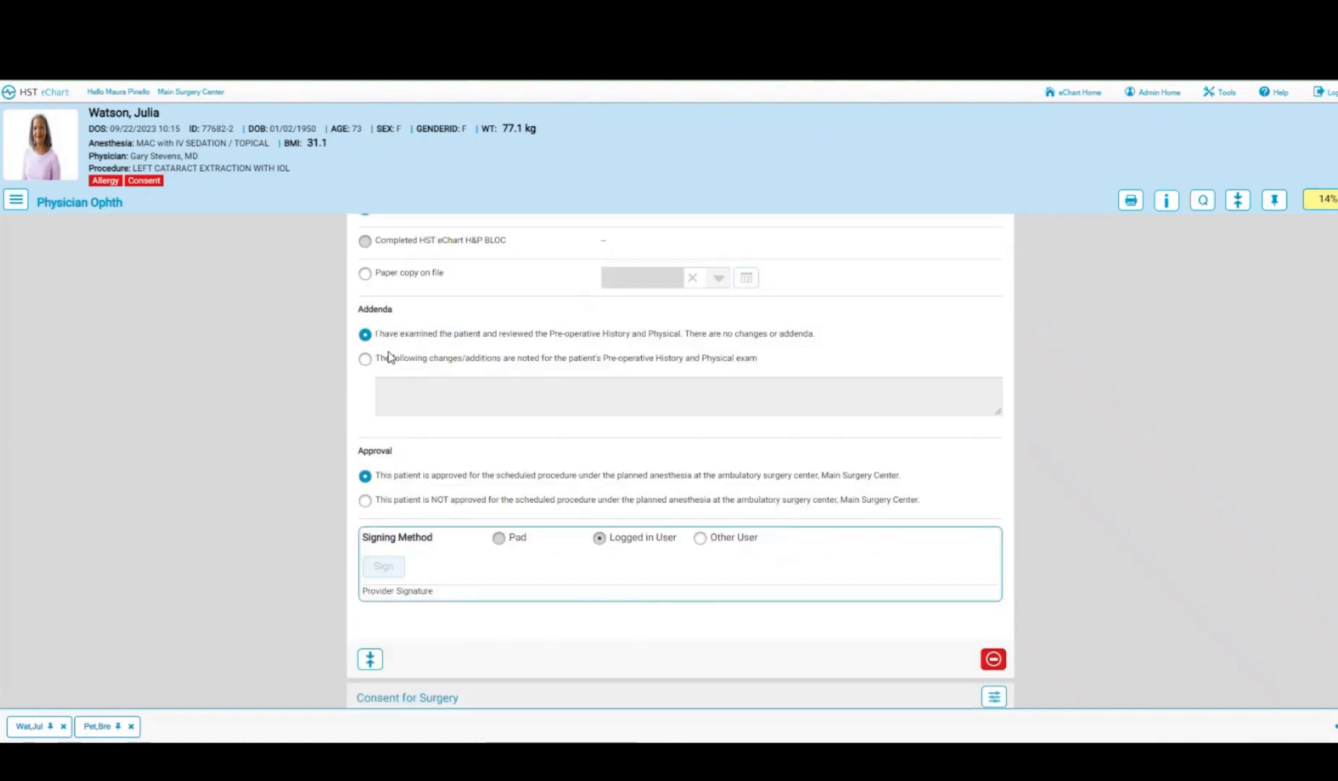
click(700, 538)
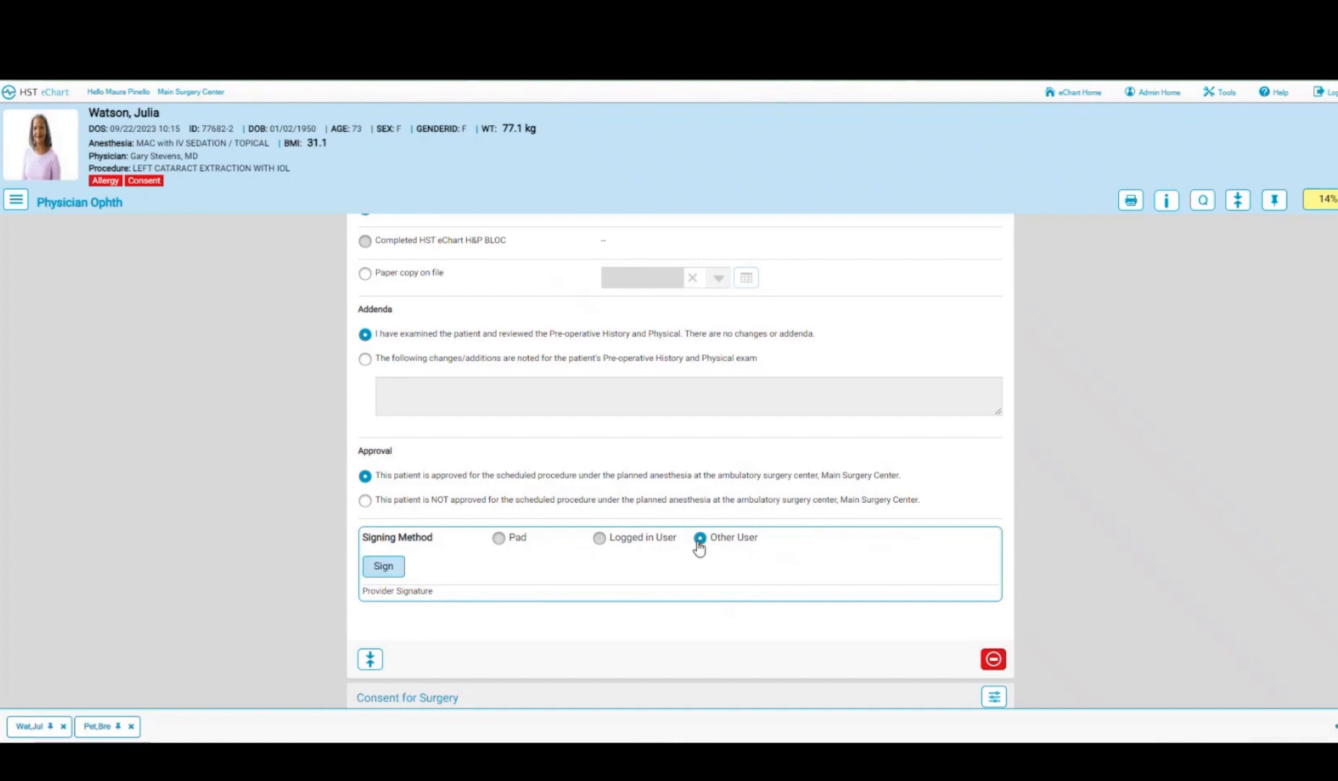
click(385, 568)
click(499, 143)
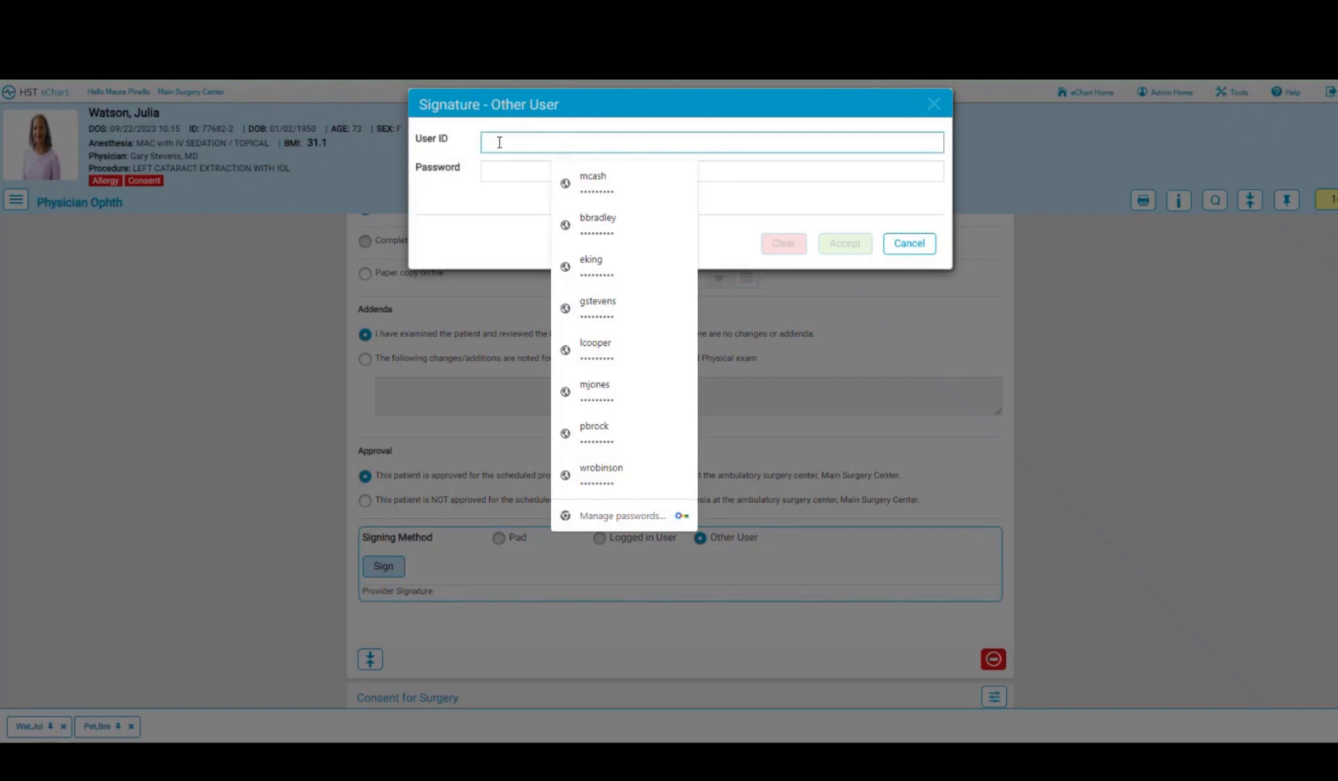
click(603, 311)
click(845, 244)
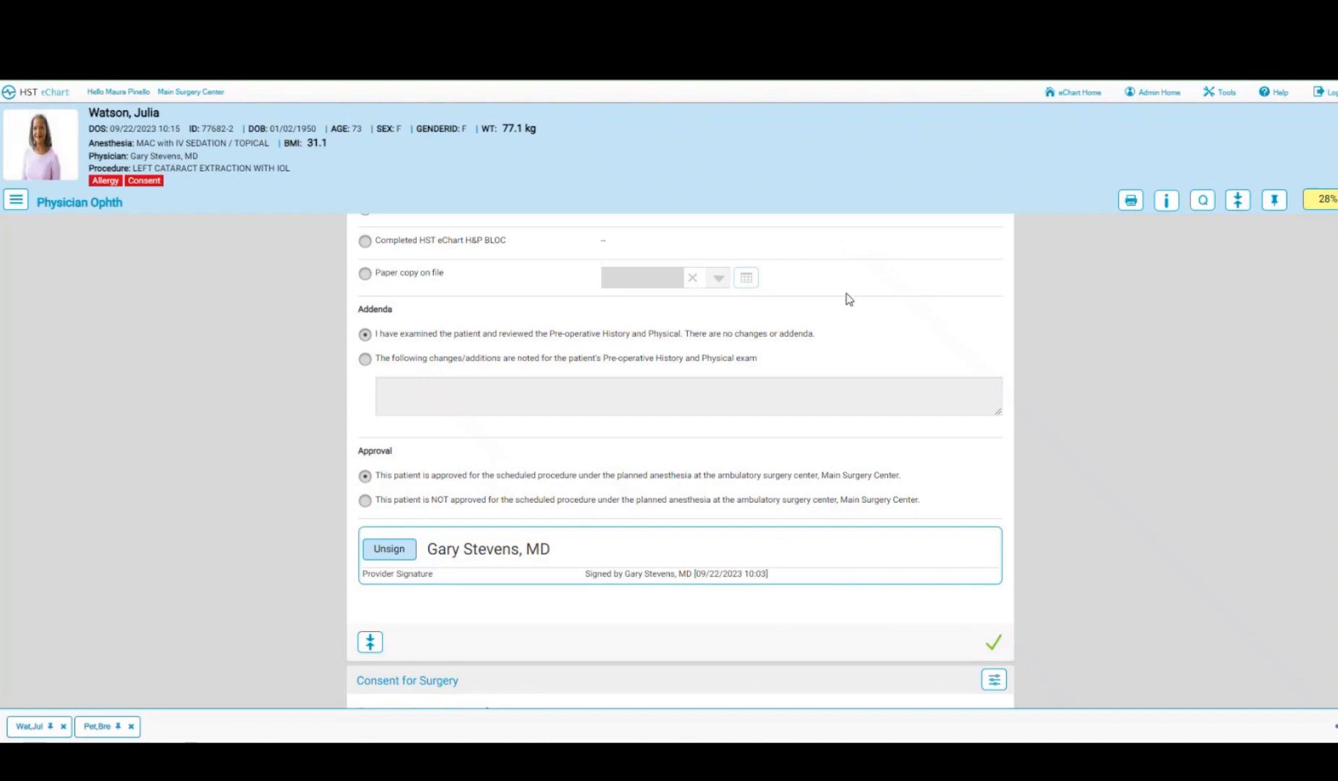
click(26, 200)
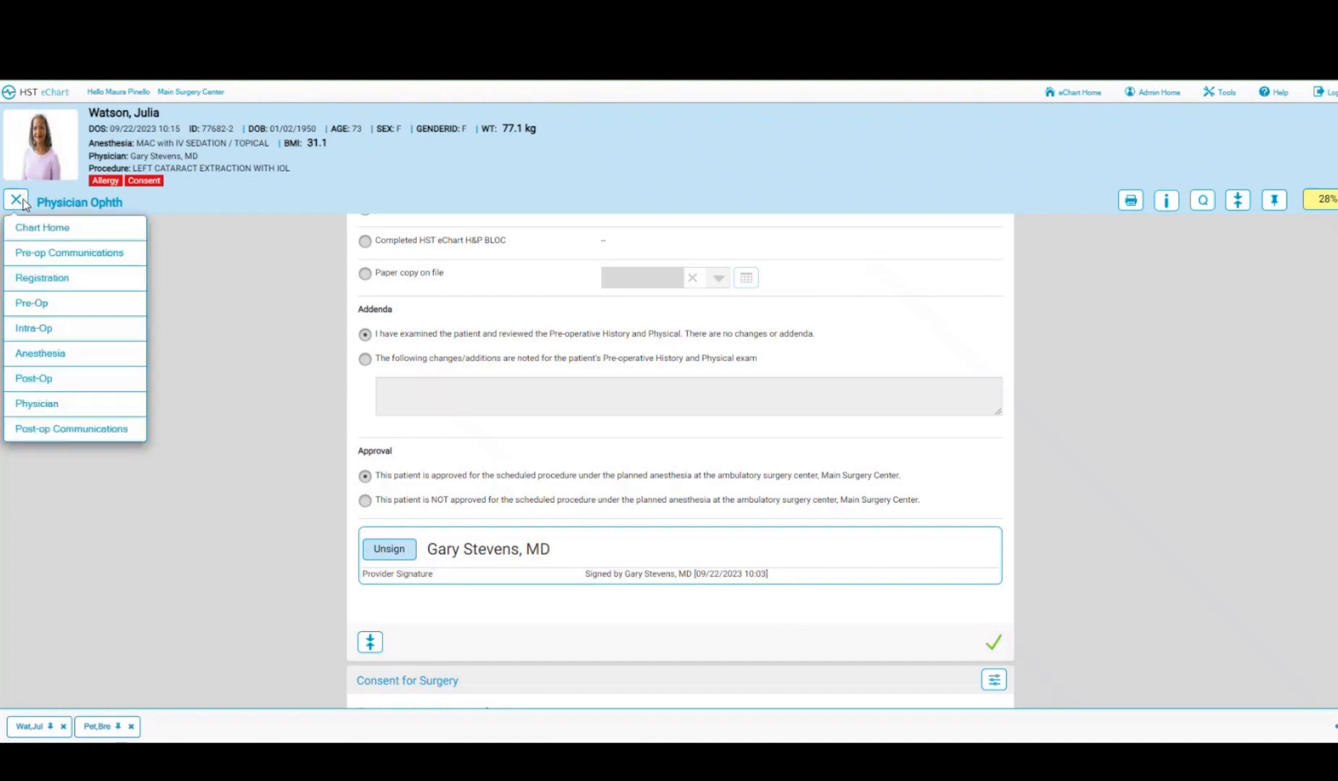
- Open the Intra-op chart, set the current nurse as override authorizer and Room In time 10:03
click(42, 329)
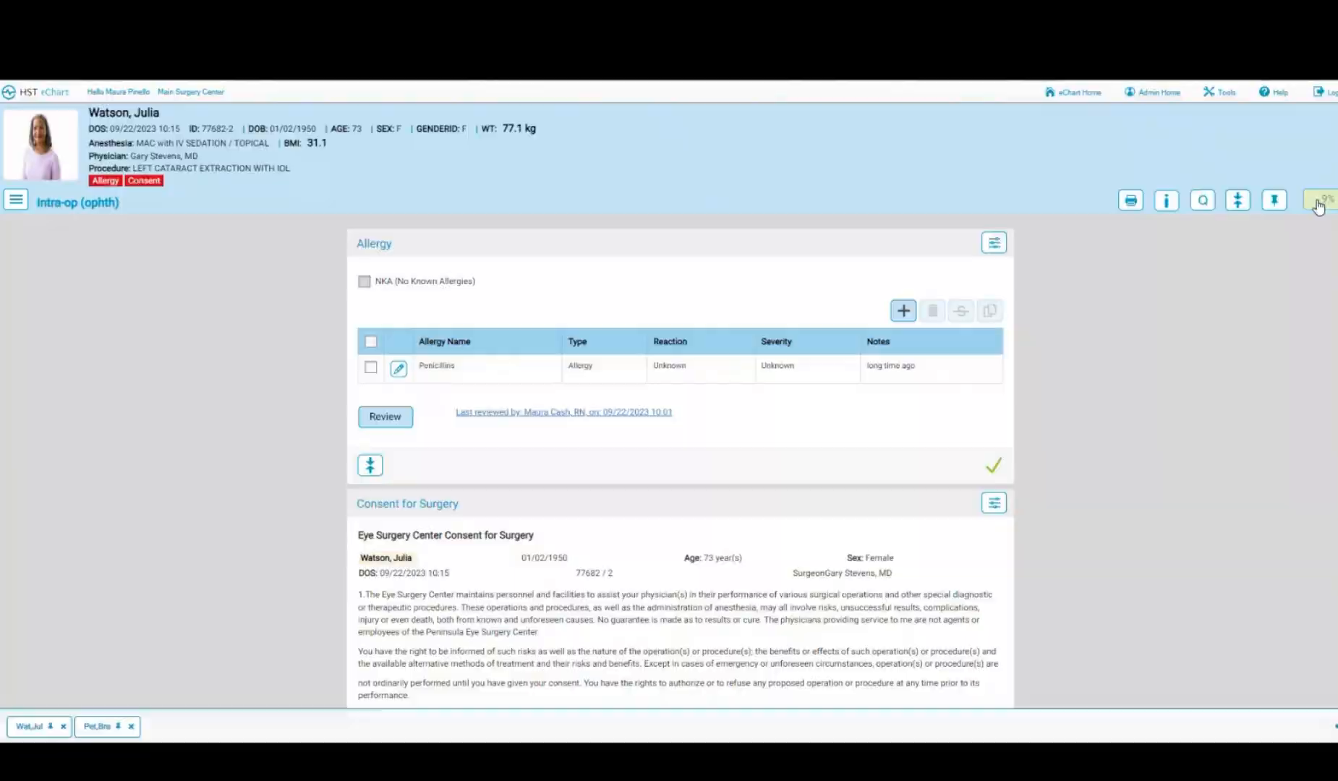
click(1327, 200)
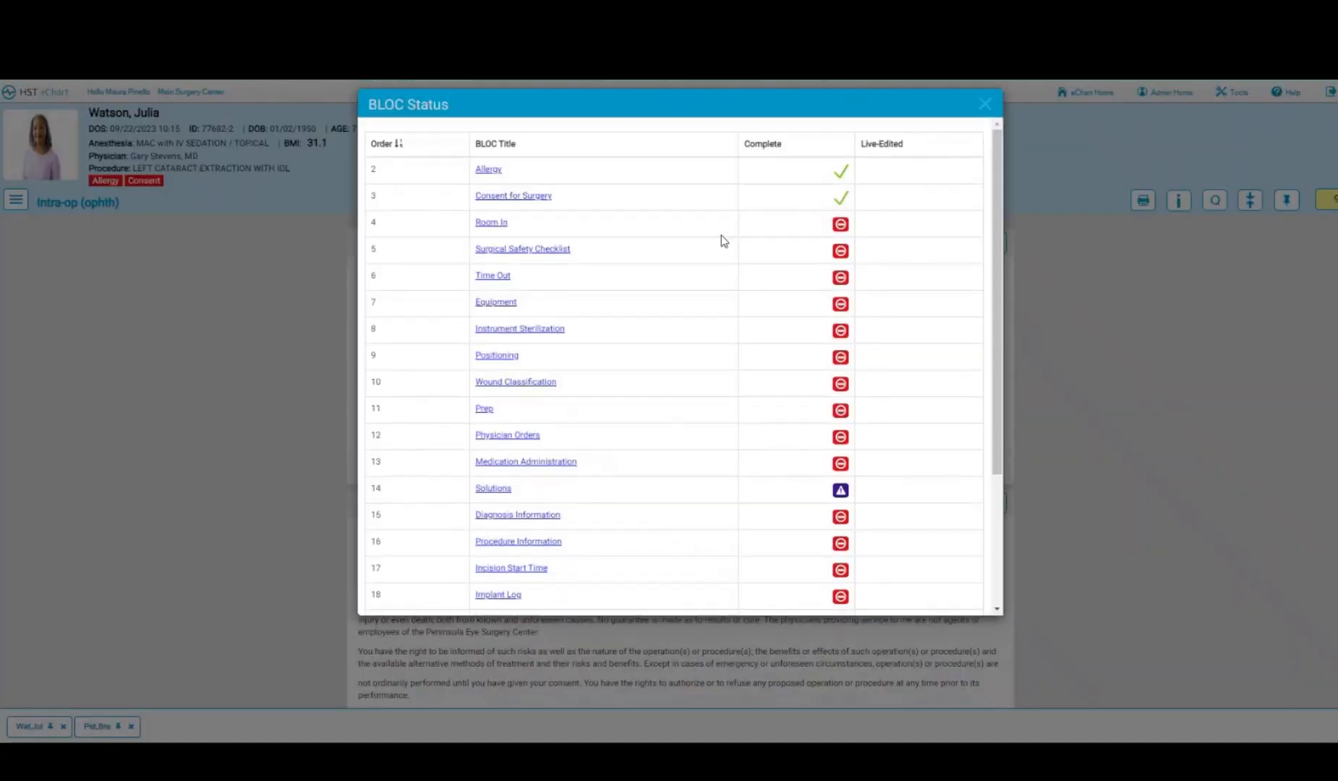
click(494, 277)
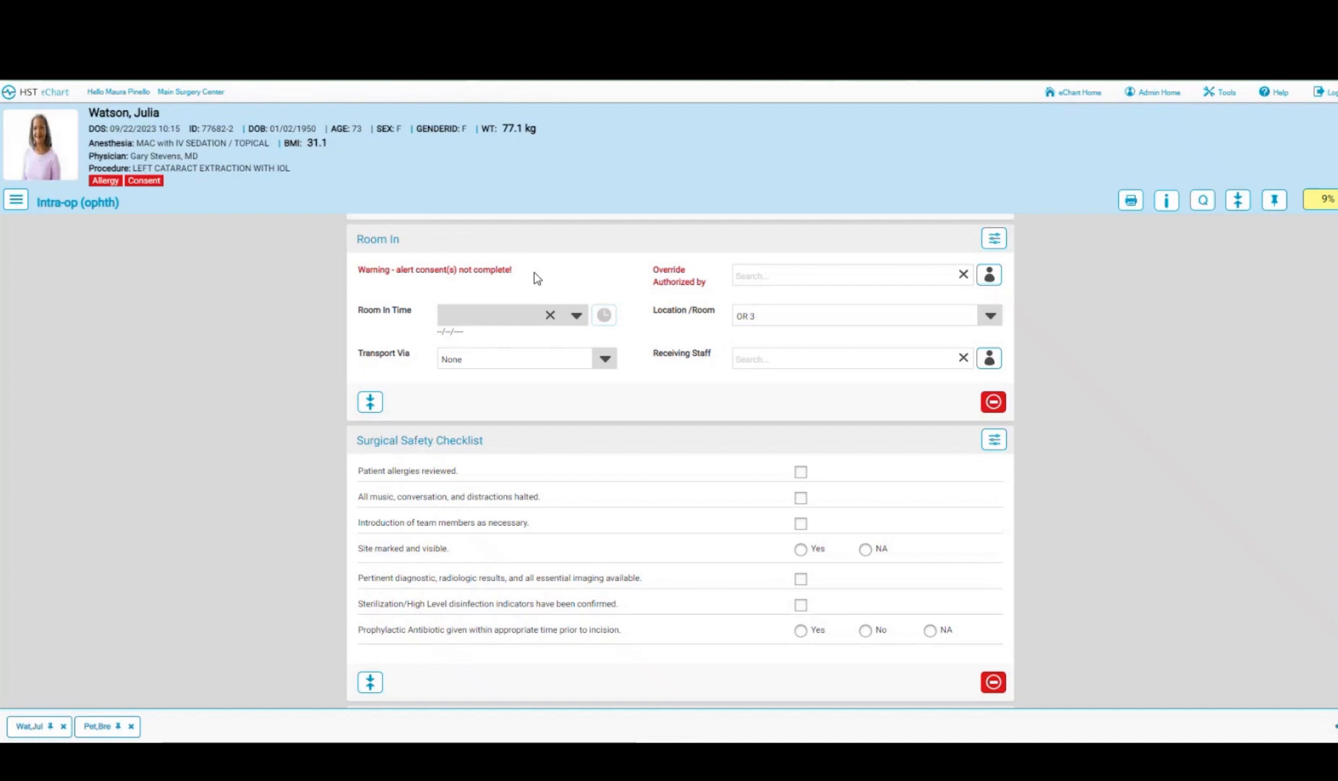
click(989, 278)
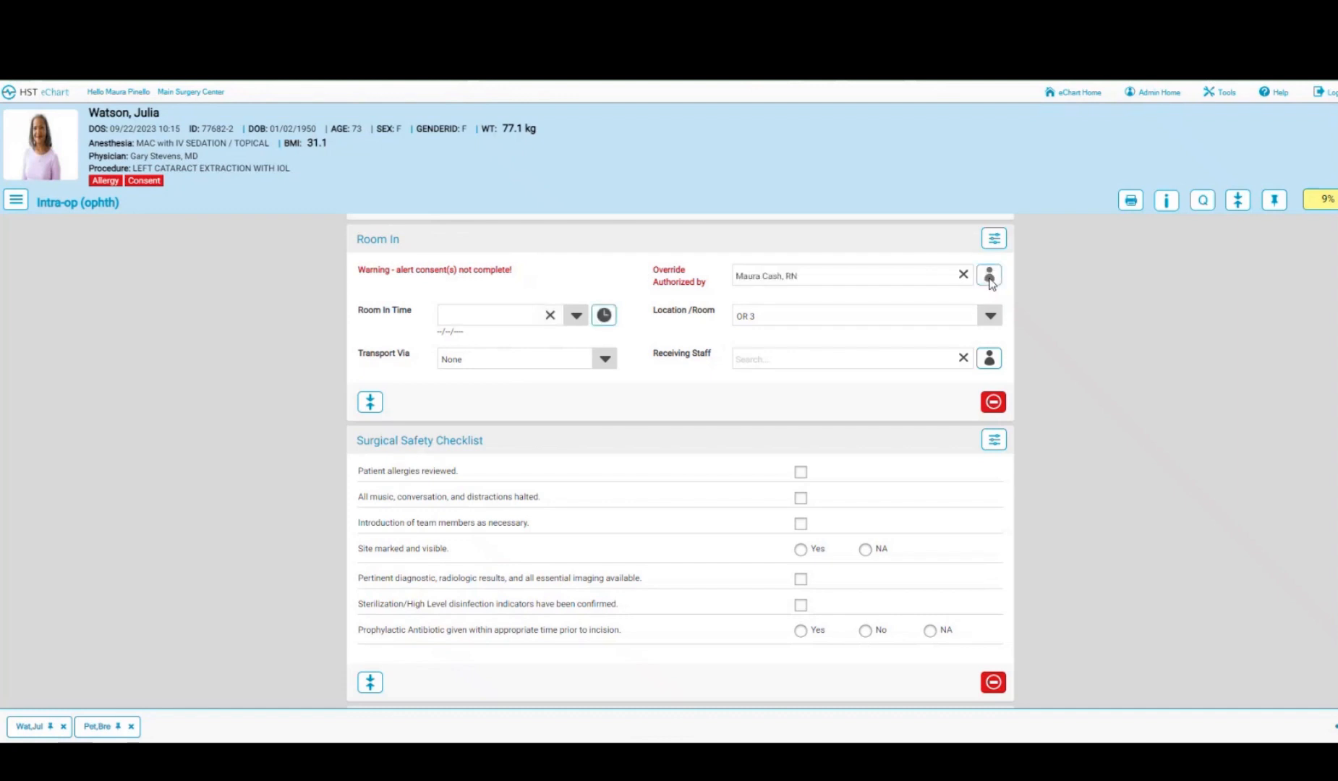
click(605, 318)
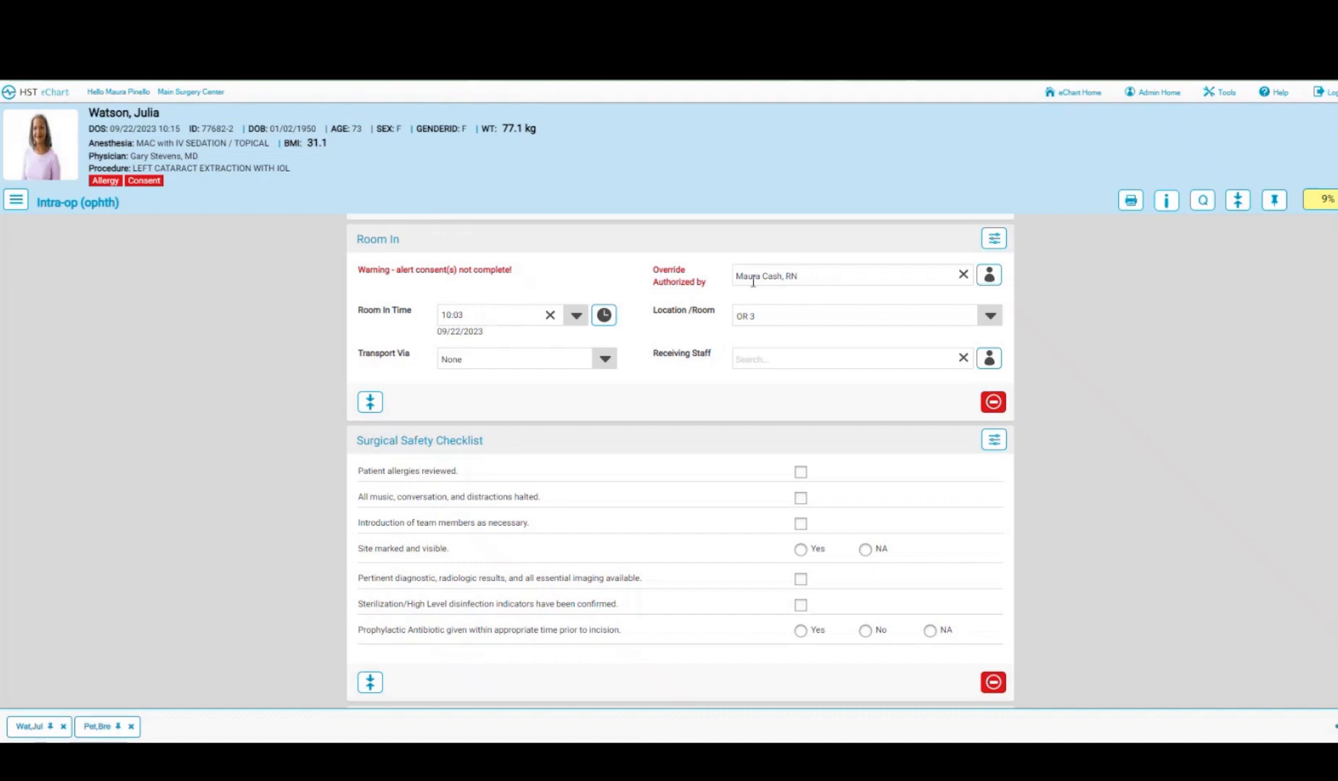
- Apply the first QuickChart template to the Intra-op form
click(1204, 209)
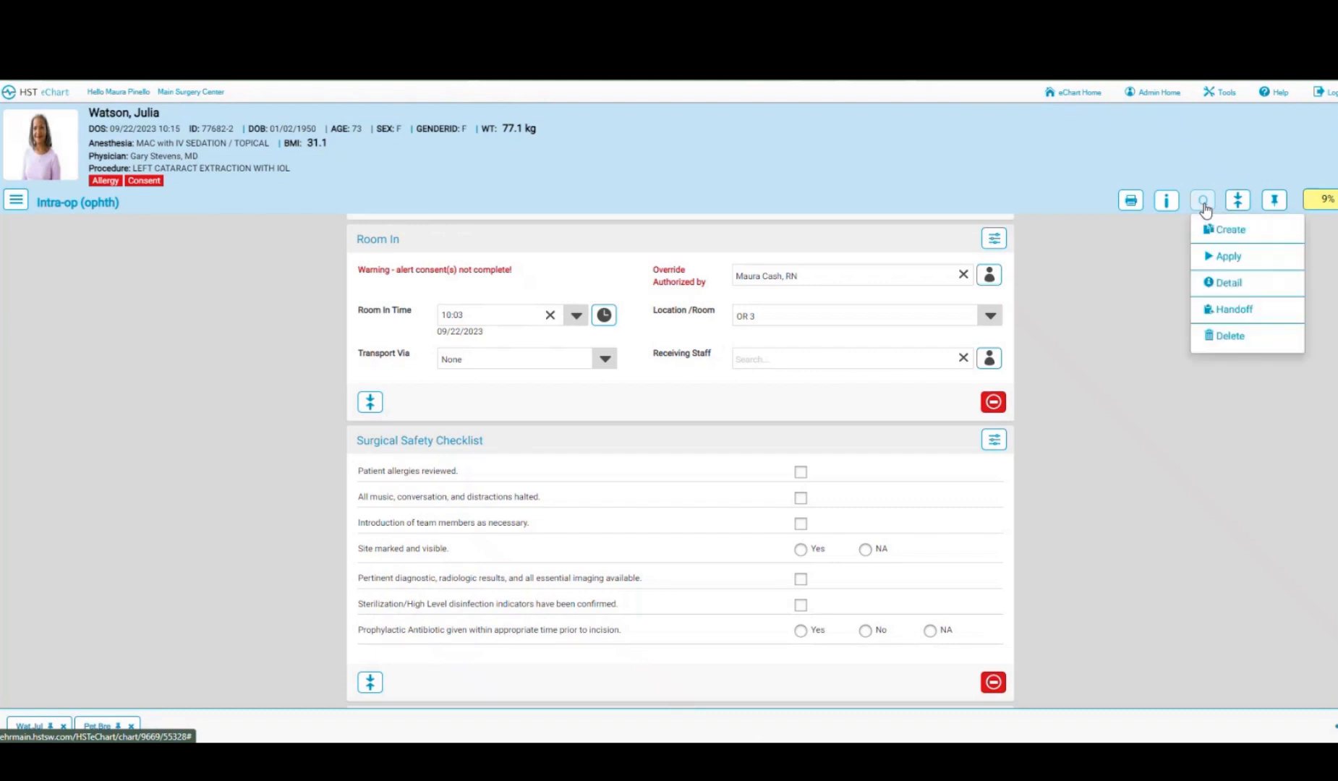
click(1231, 260)
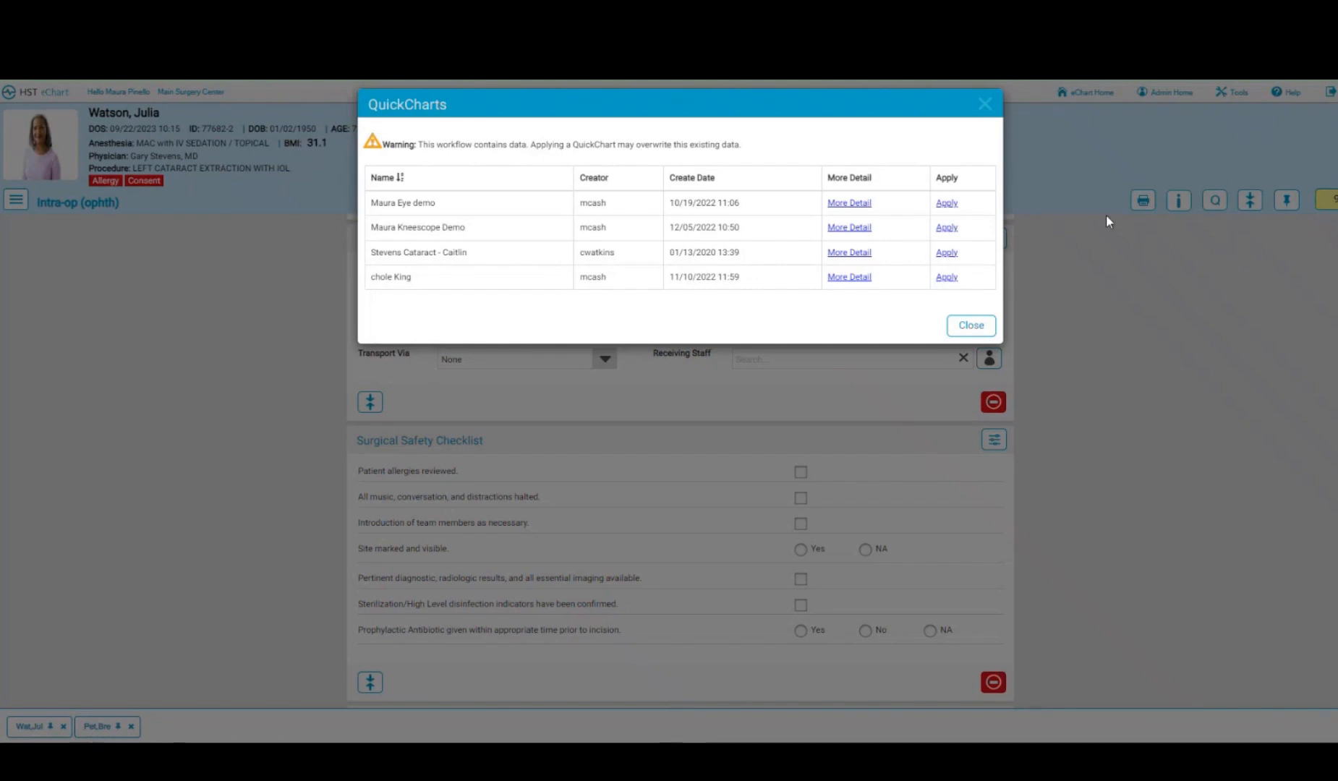
click(947, 203)
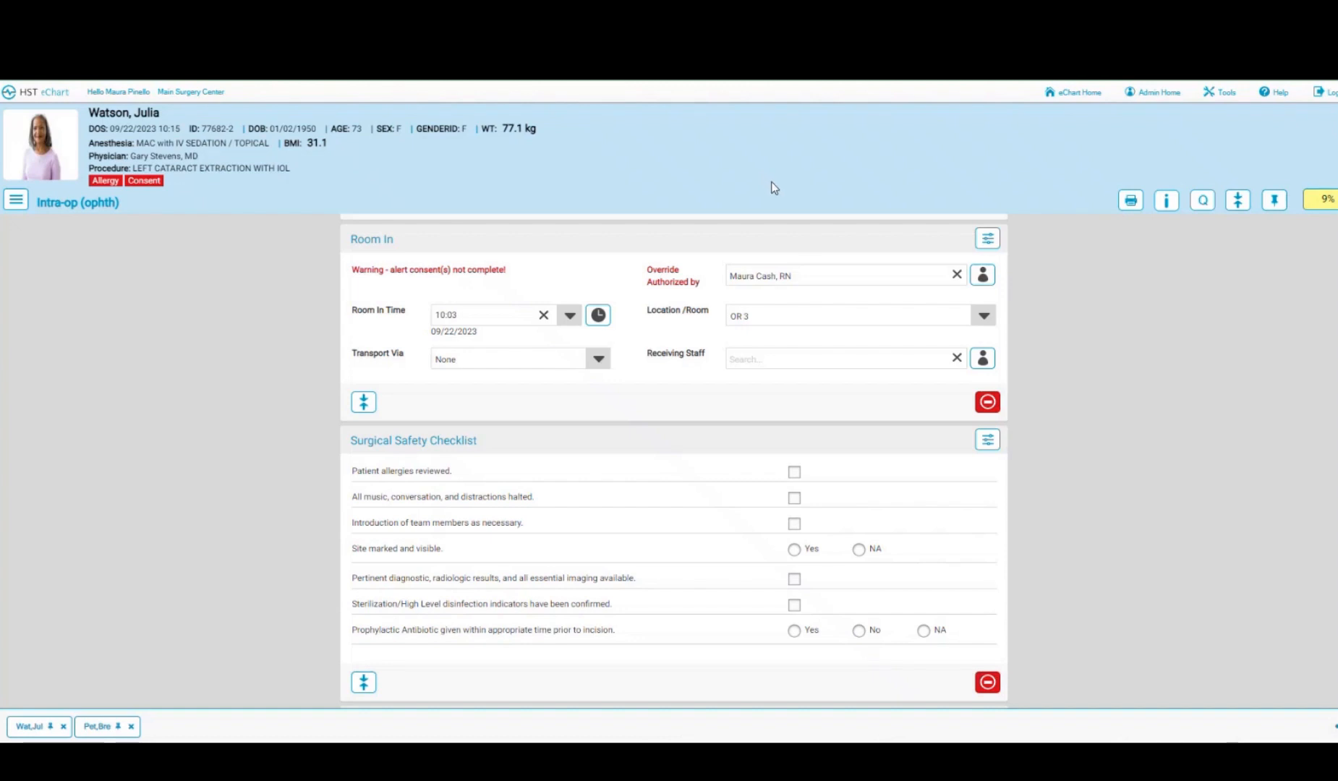
- Set Room In receiving staff to the current nurse and transport via Stretcher
click(983, 359)
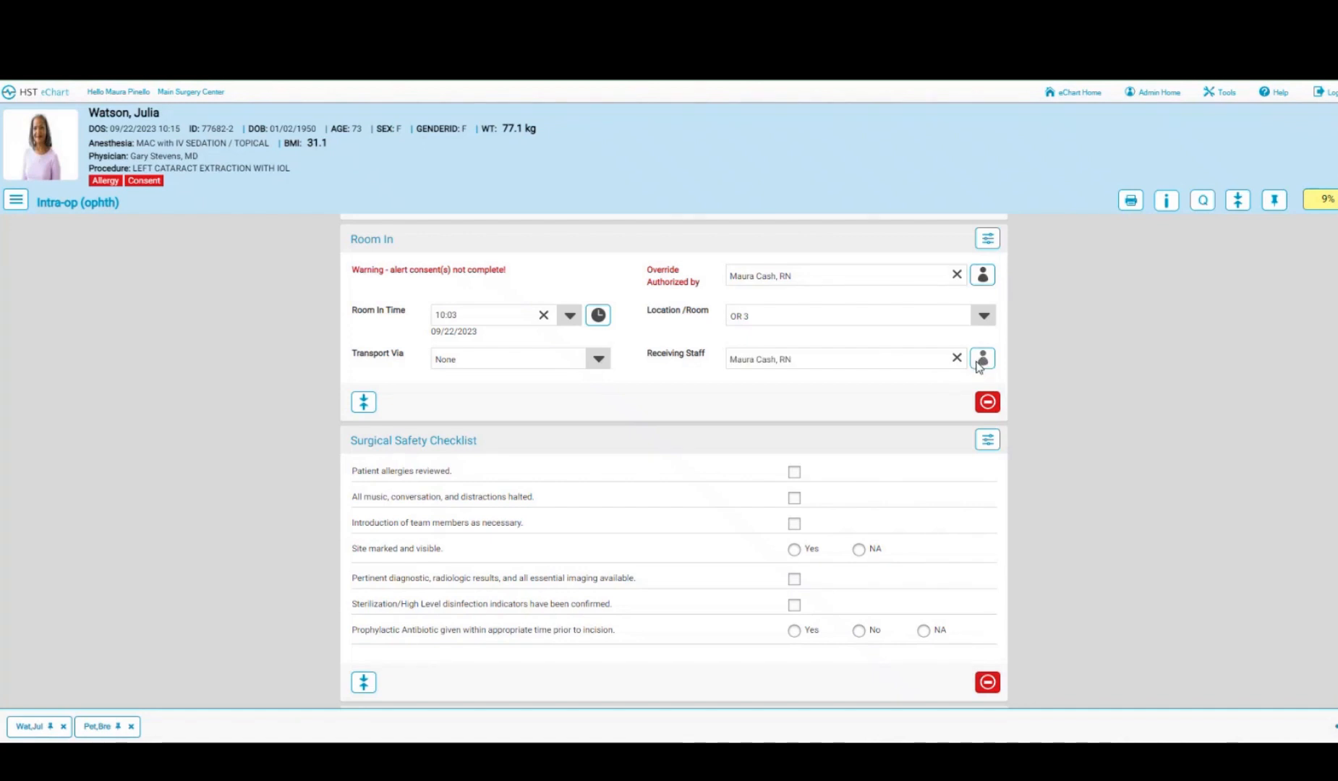
click(598, 359)
scroll(678, 497, down, 1)
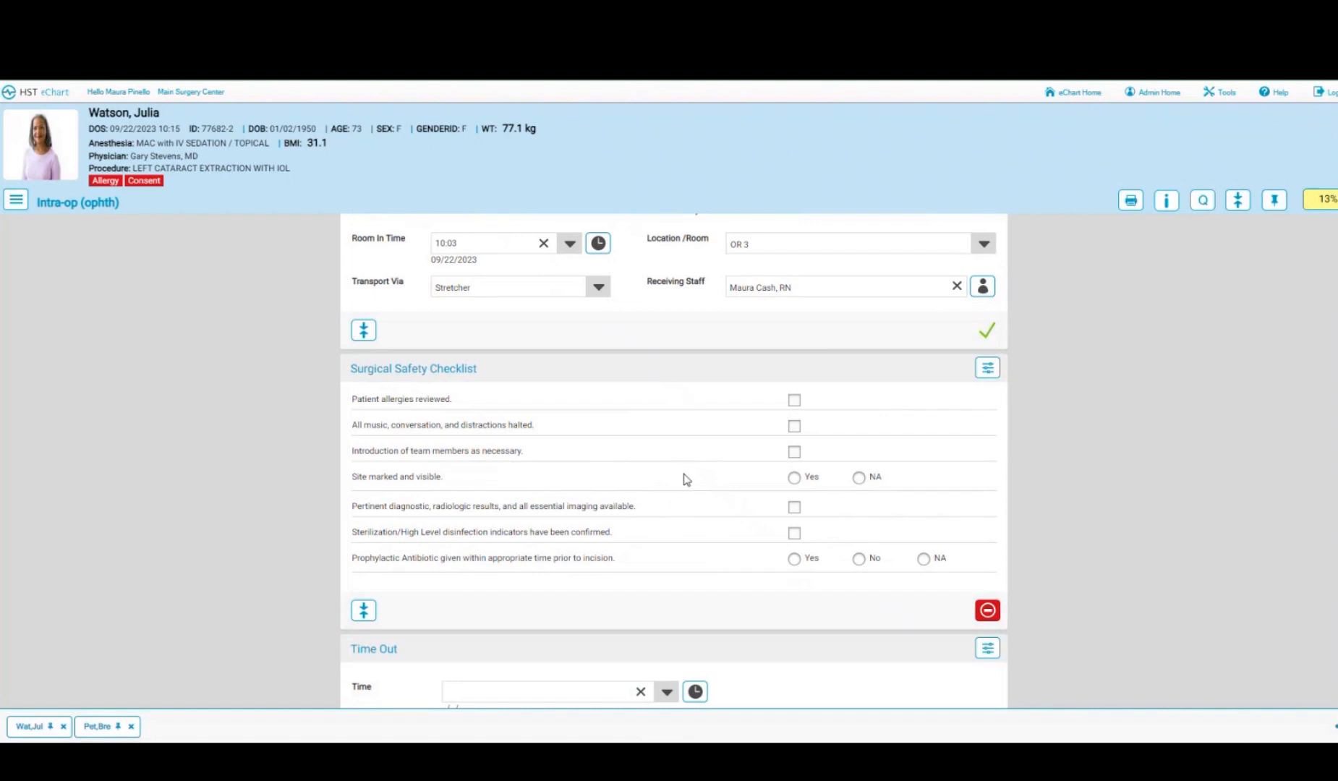
- Tick all Surgical Safety Checklist items, with prophylactic antibiotic marked not applicable
scroll(684, 479, down, 1)
click(794, 327)
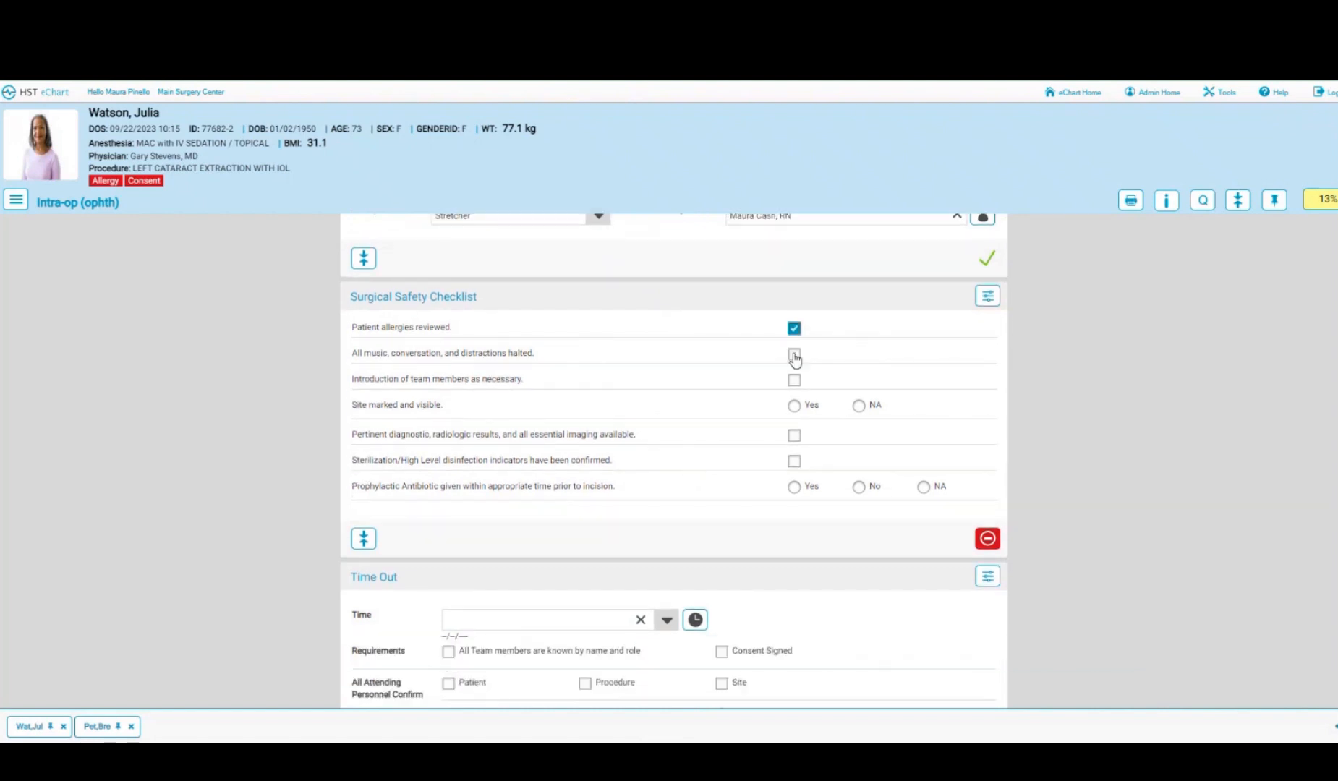
click(794, 354)
click(795, 380)
click(794, 406)
click(795, 435)
click(794, 460)
click(924, 487)
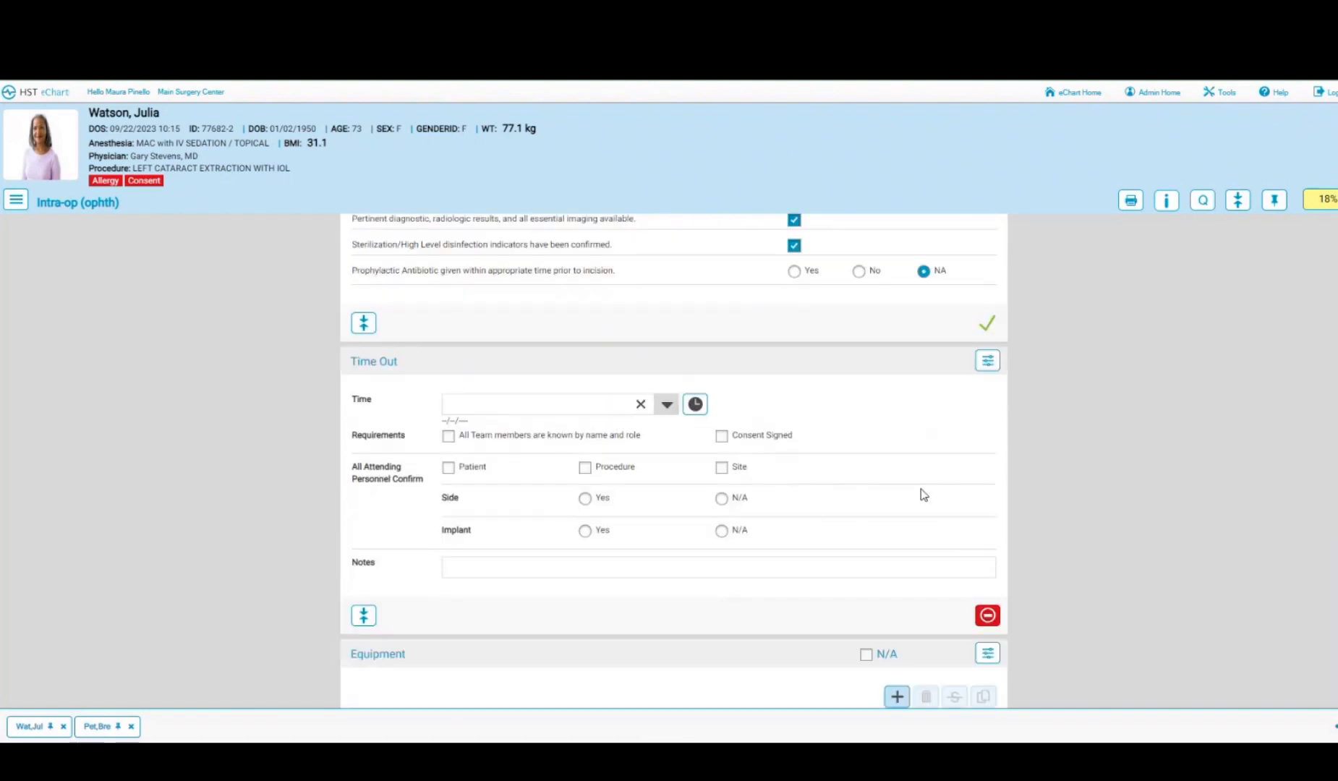
- Record the Time Out at 10:05 confirming team, consent, identity, procedure, site, side and implant
click(695, 403)
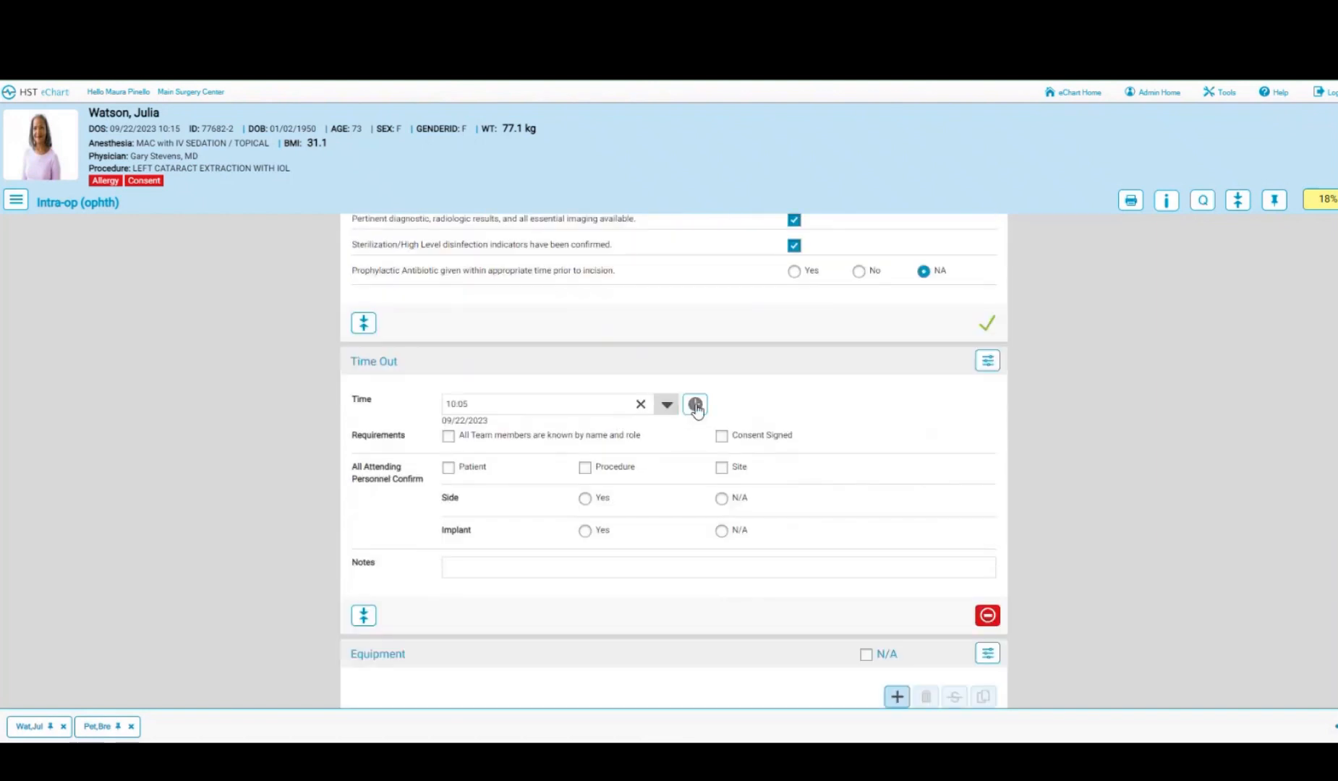
click(448, 437)
click(721, 436)
click(448, 469)
click(585, 469)
click(721, 468)
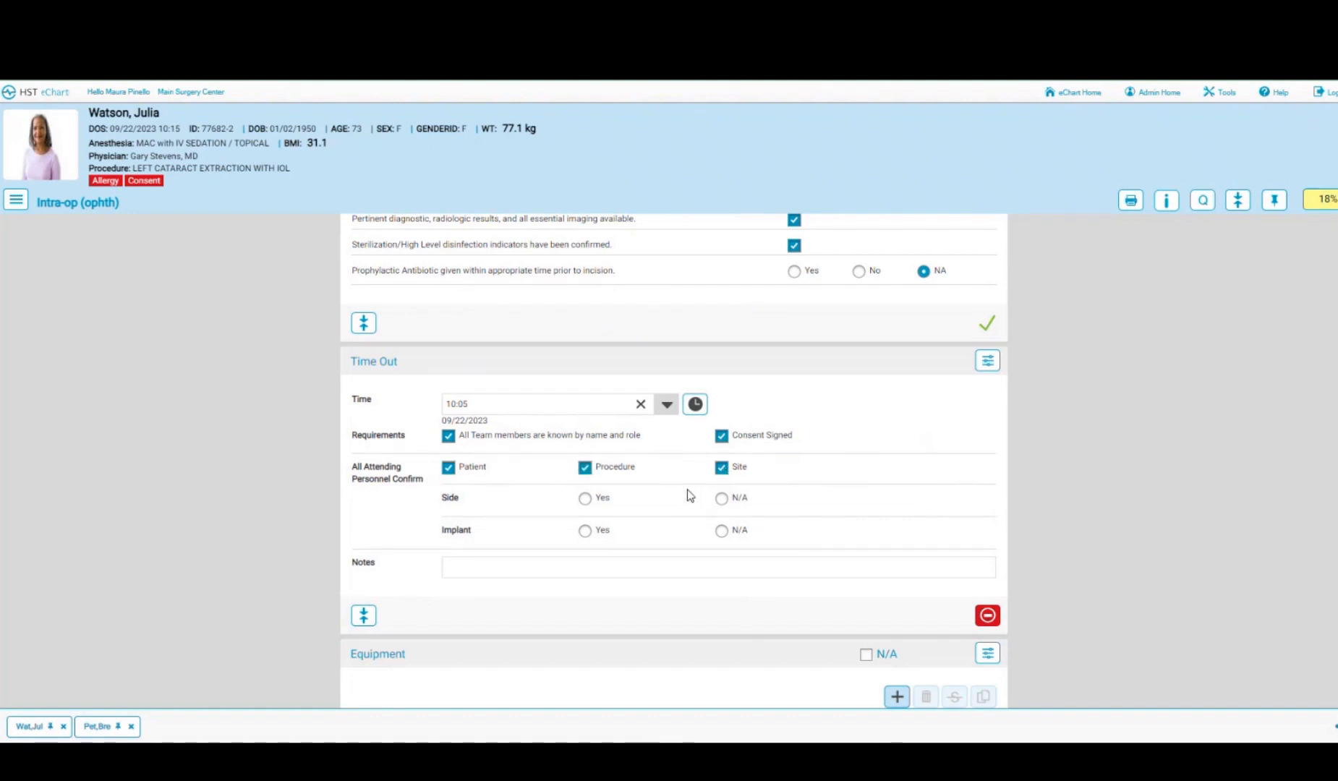
scroll(687, 496, down, 1)
click(585, 430)
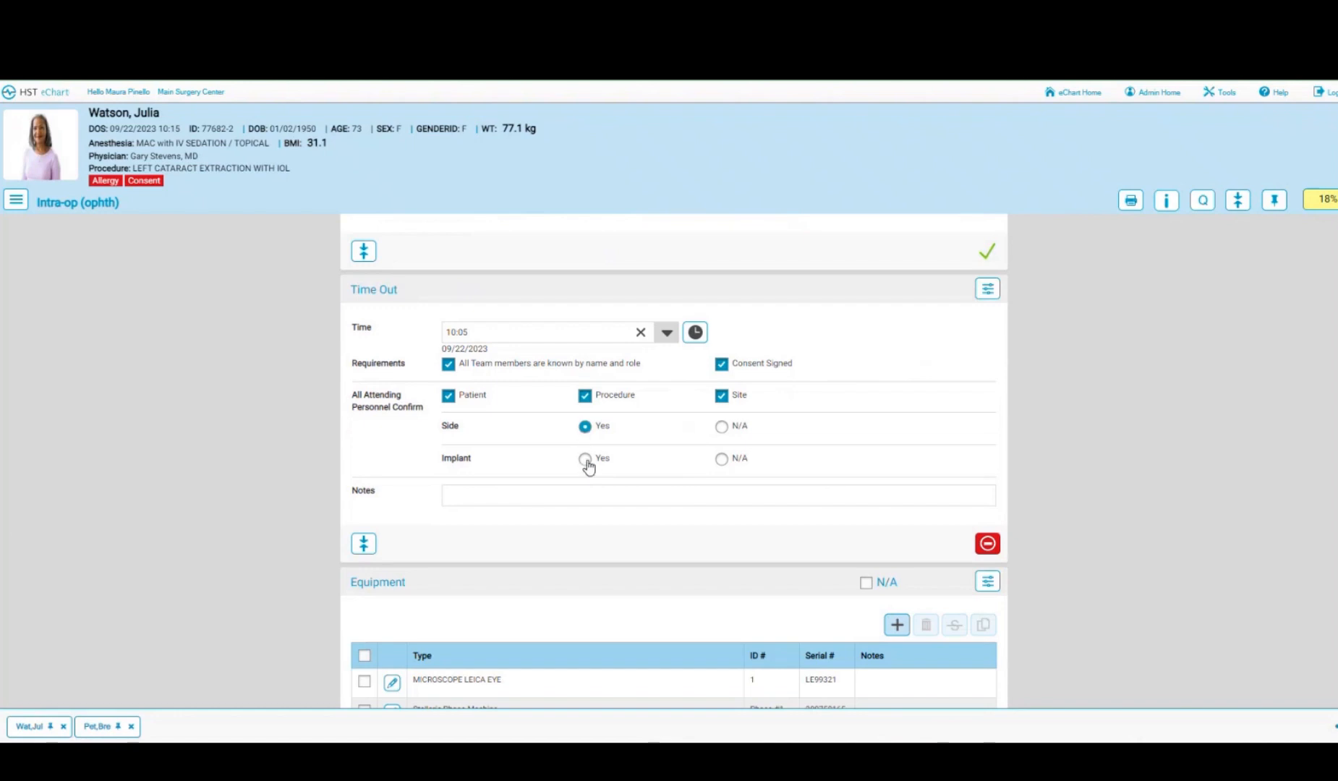
click(585, 460)
scroll(662, 488, down, 3)
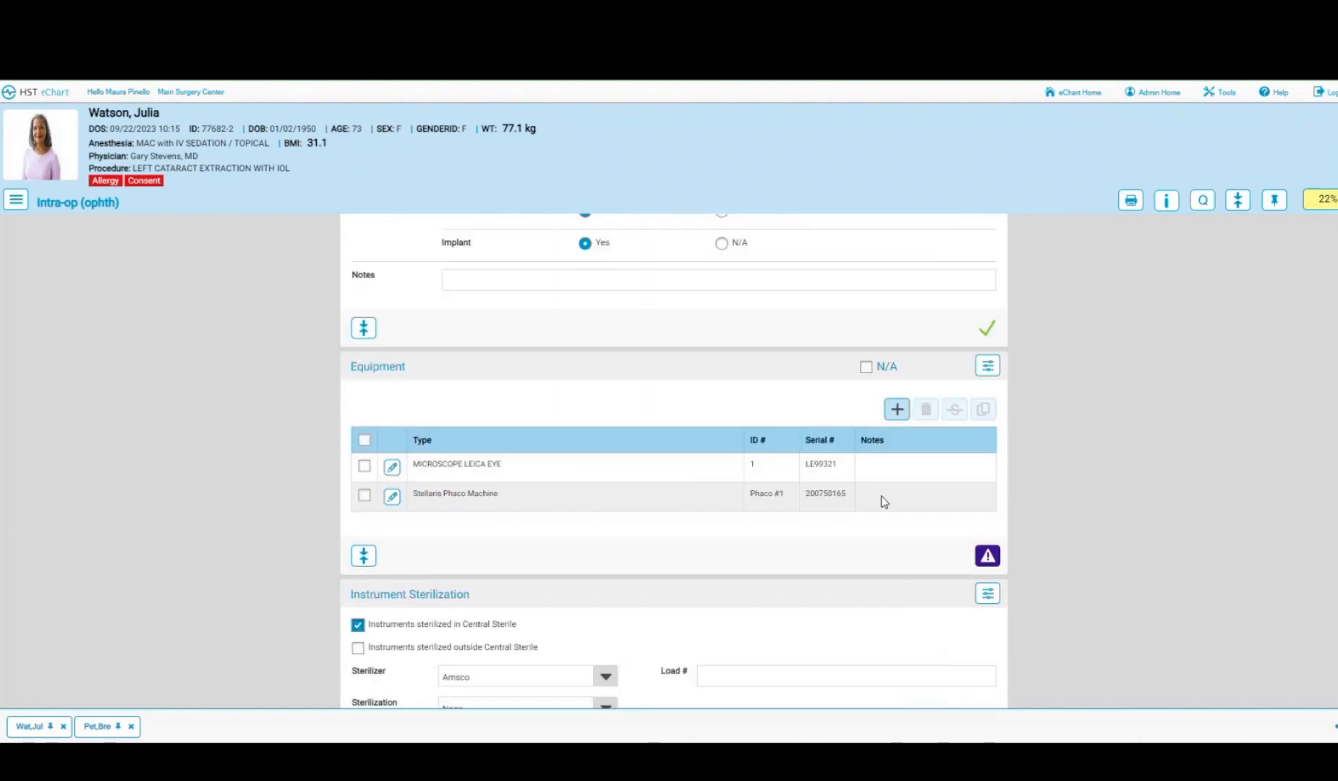
- Mark Equipment, Instrument Sterilization, Positioning and Wound Classification sections complete
click(572, 499)
click(988, 556)
scroll(760, 545, down, 3)
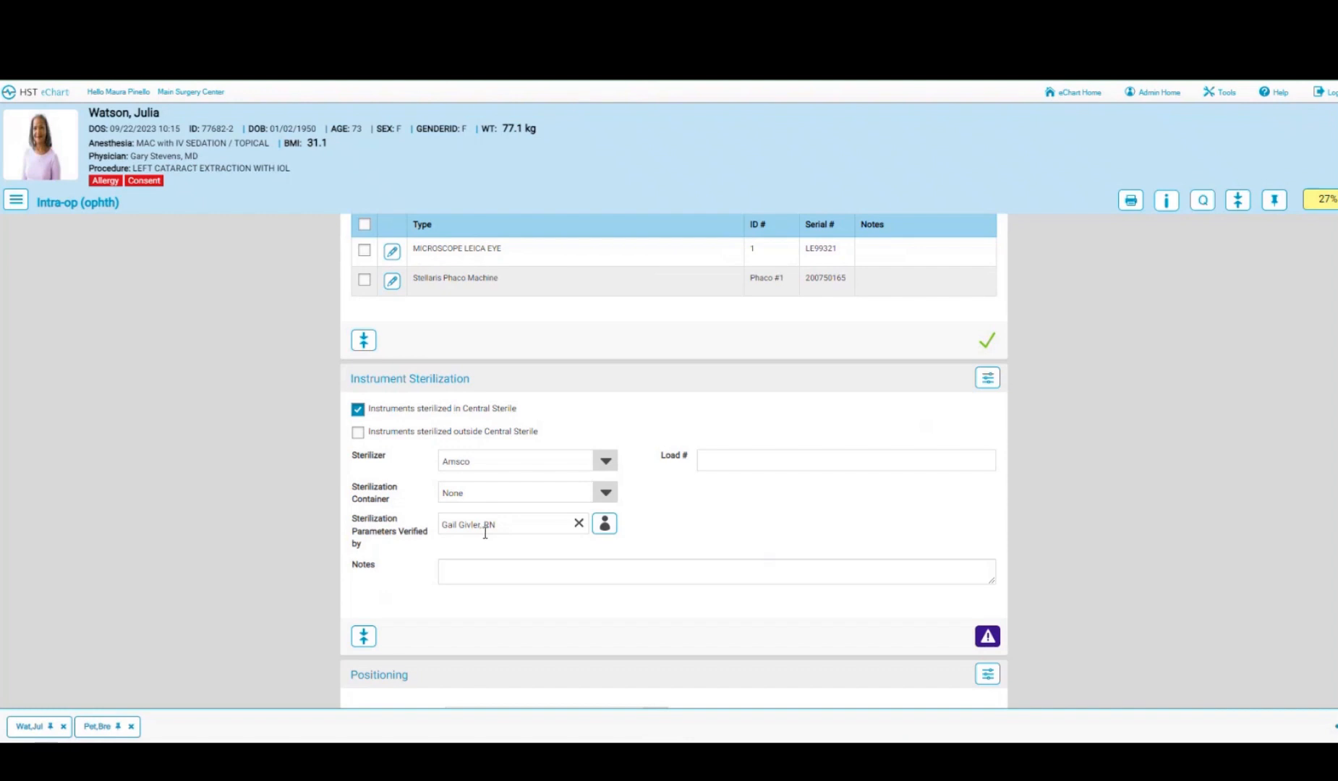
click(985, 641)
scroll(772, 582, down, 5)
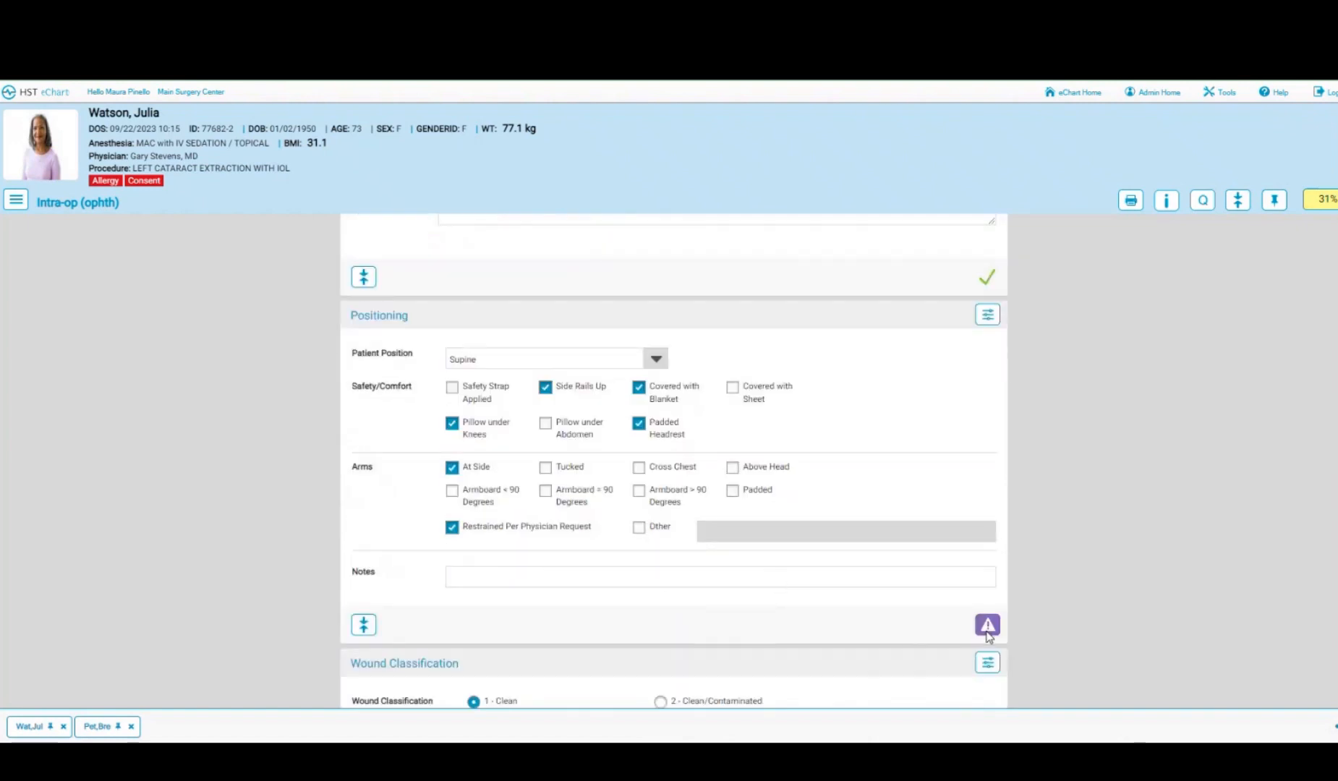
click(988, 625)
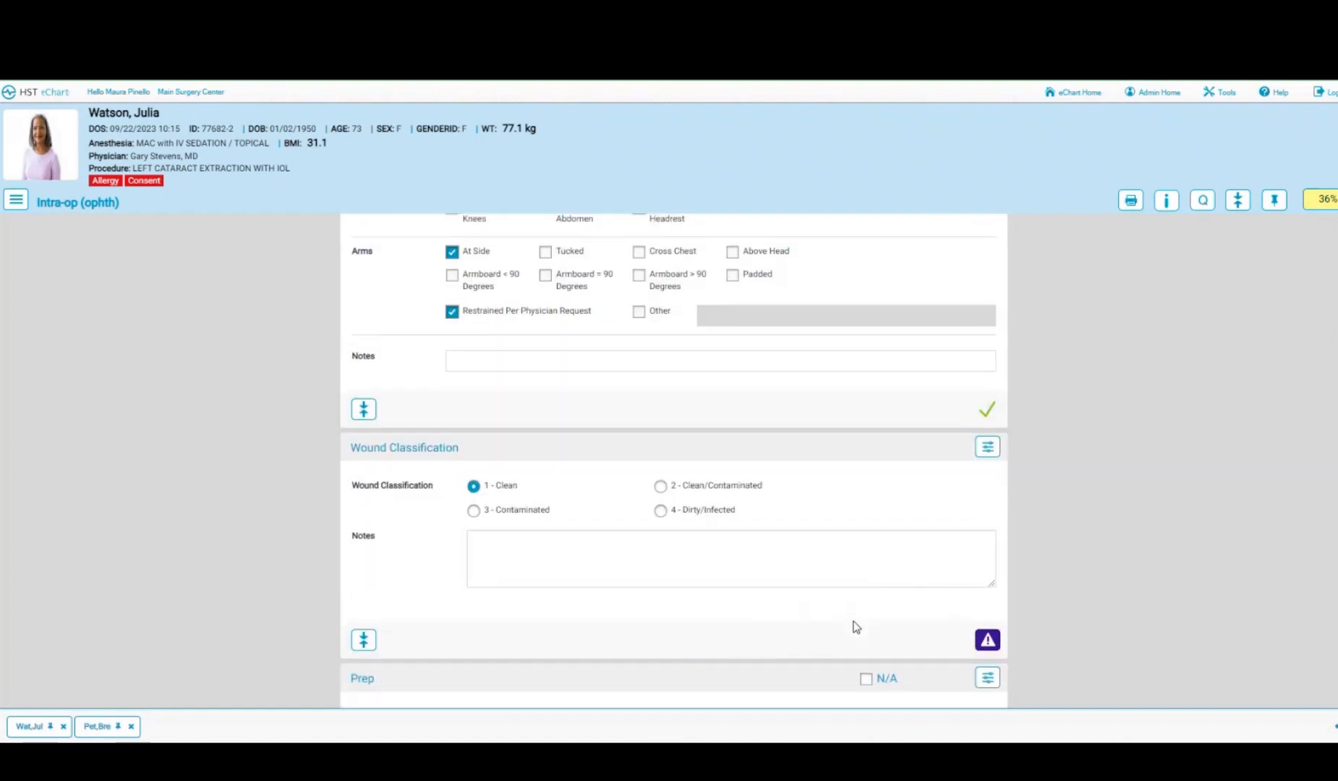
click(987, 641)
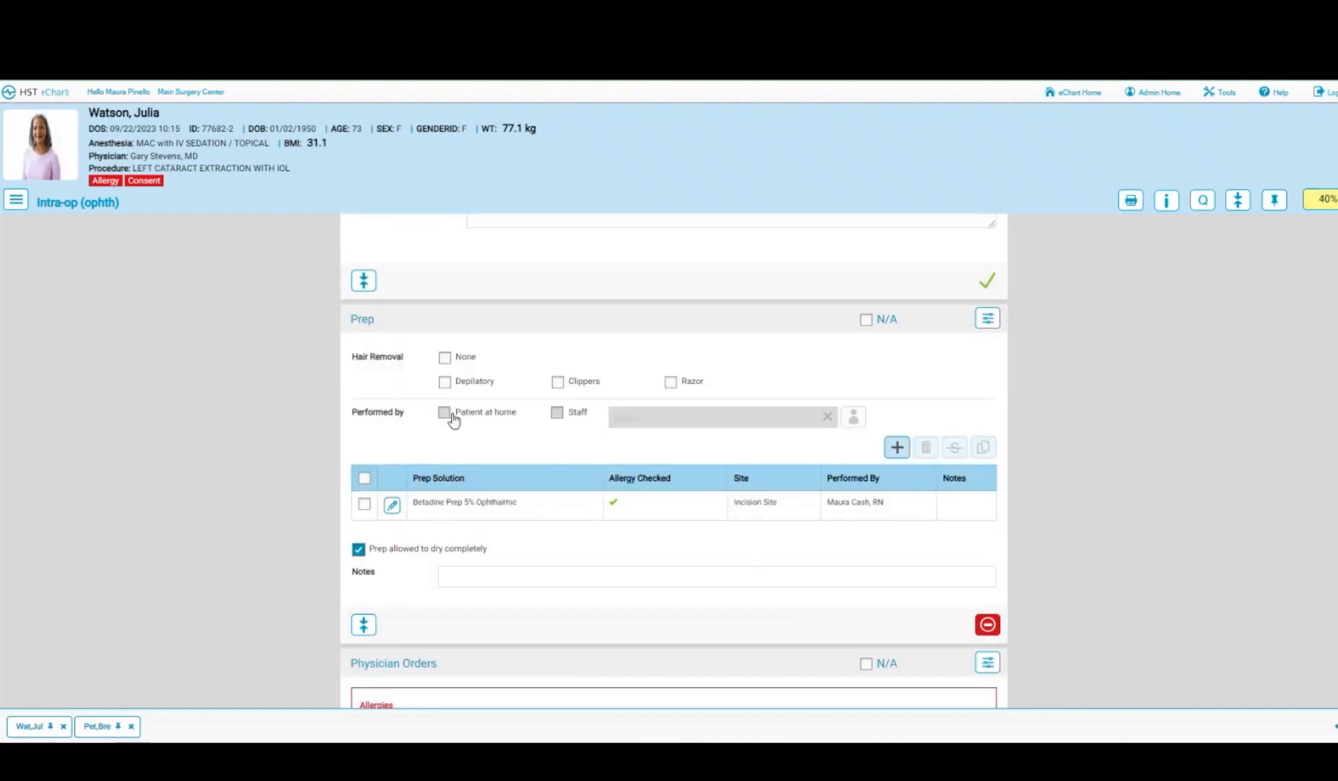
- Set Hair Removal to None and sign all five medication orders as the logged-in user
click(444, 358)
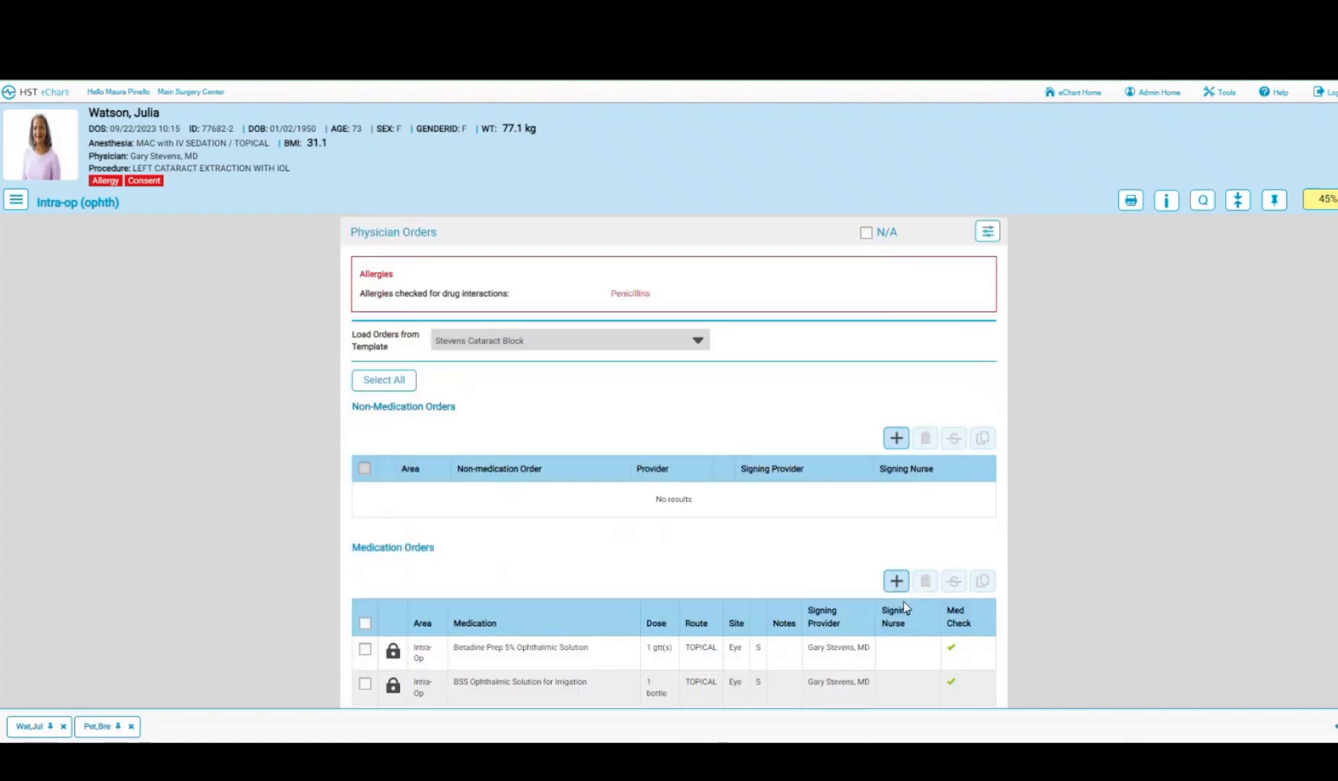
click(385, 383)
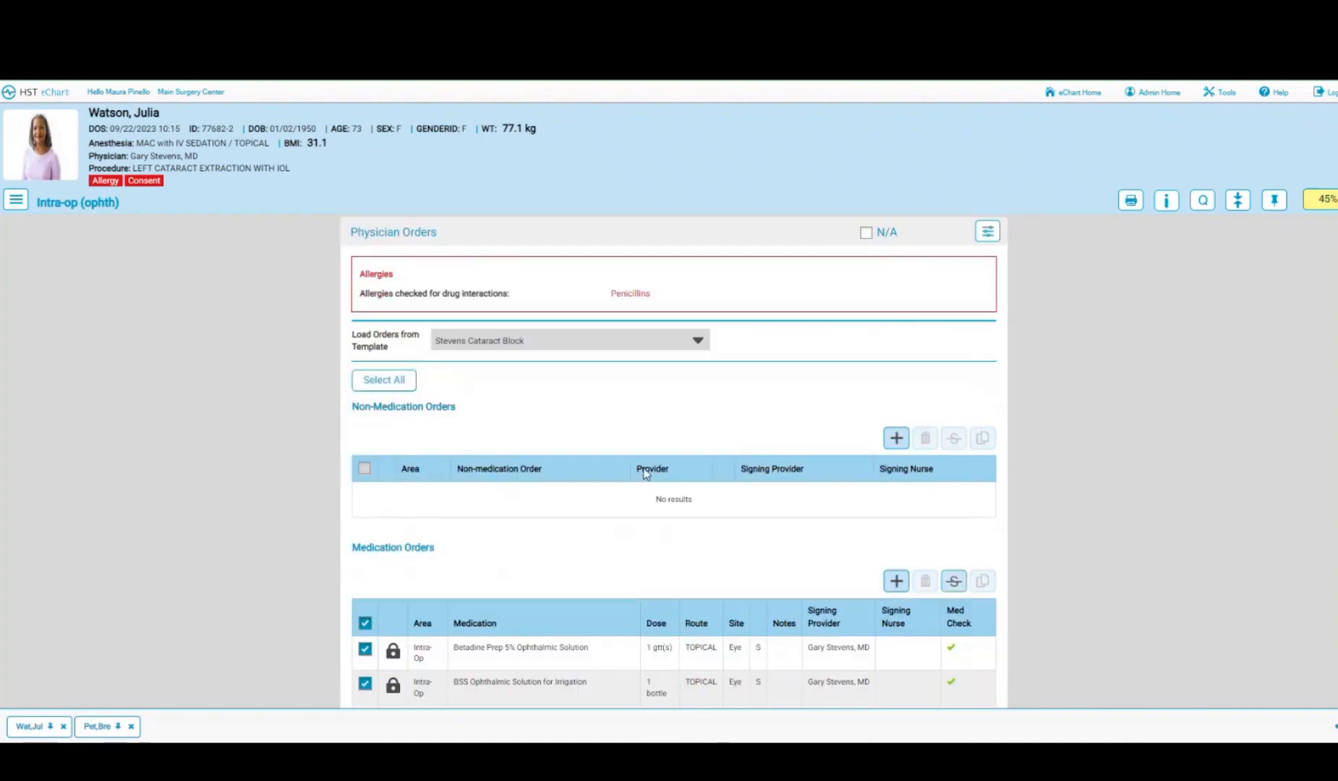
scroll(644, 405, down, 4)
scroll(645, 474, down, 2)
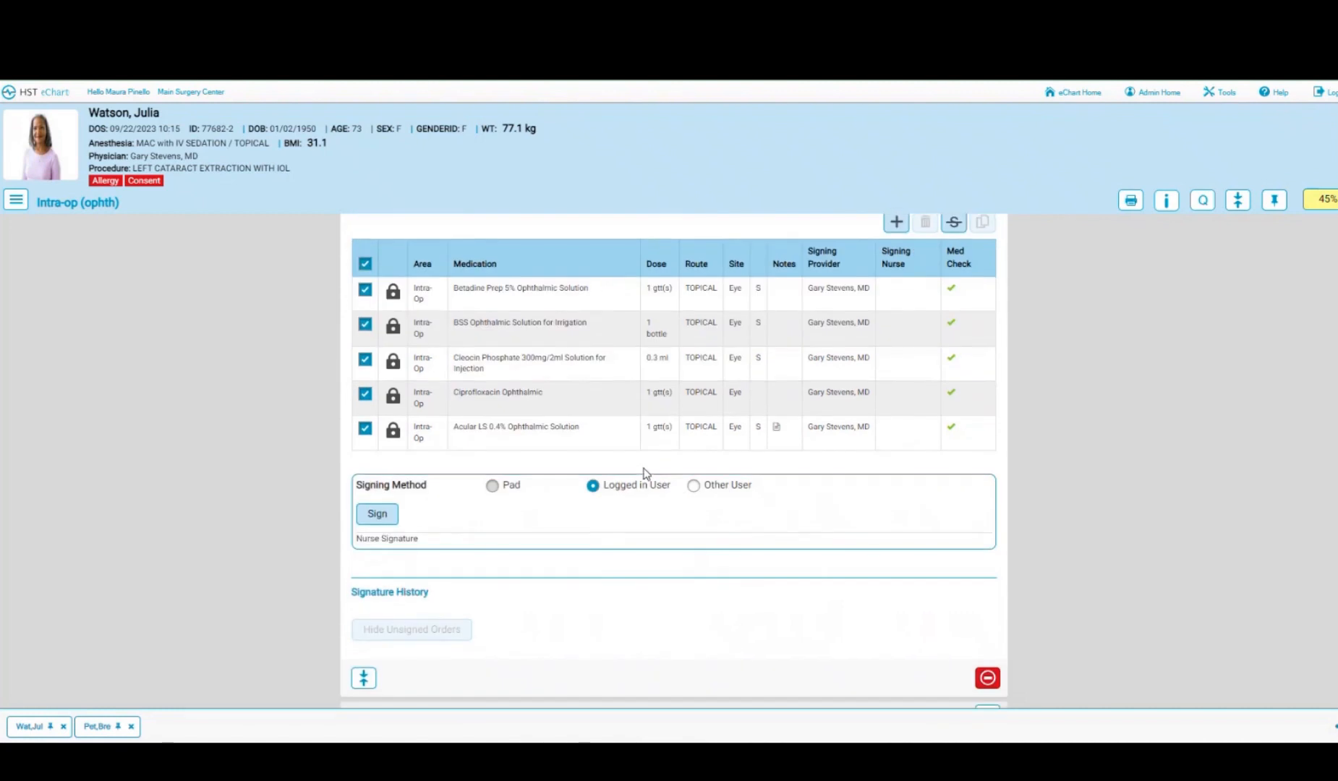
click(389, 521)
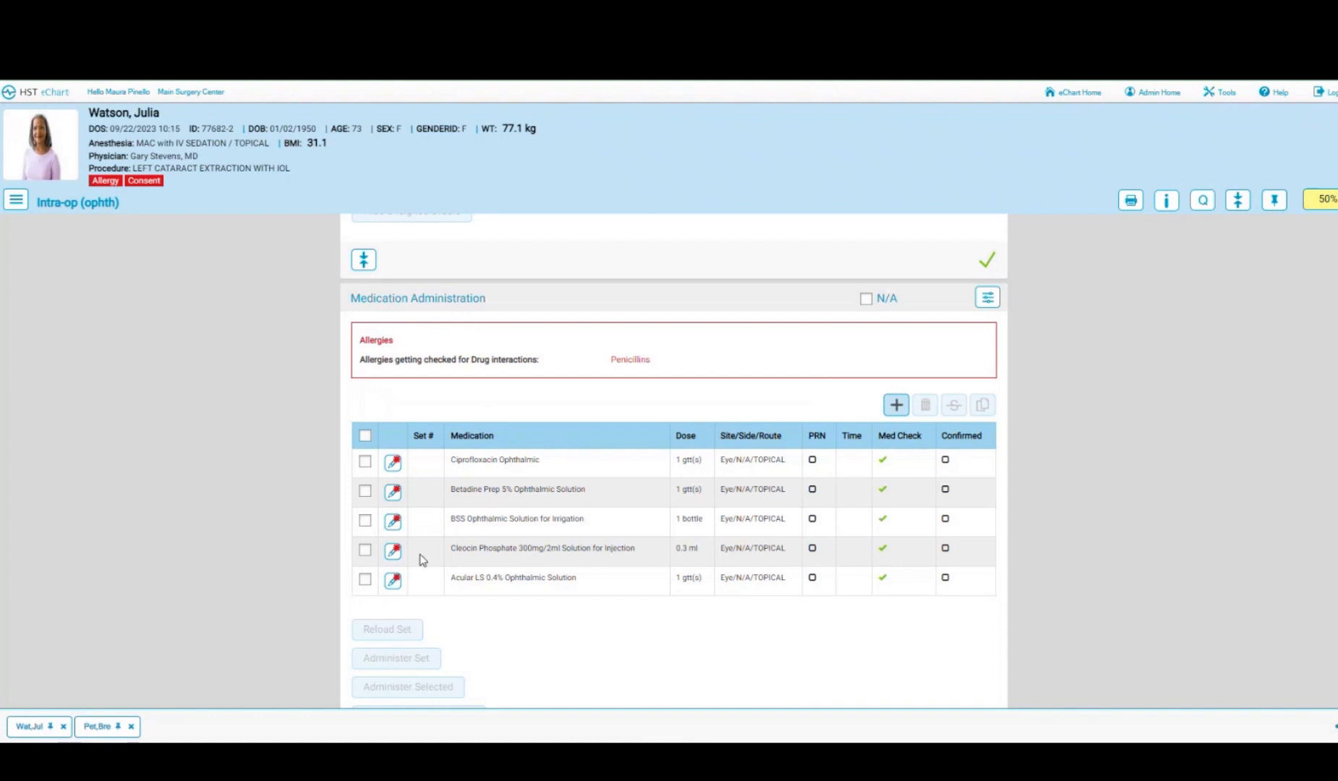
- Record the 0.3 ml Cleocin dose as given by the surgeon at 10:06 and save
click(393, 553)
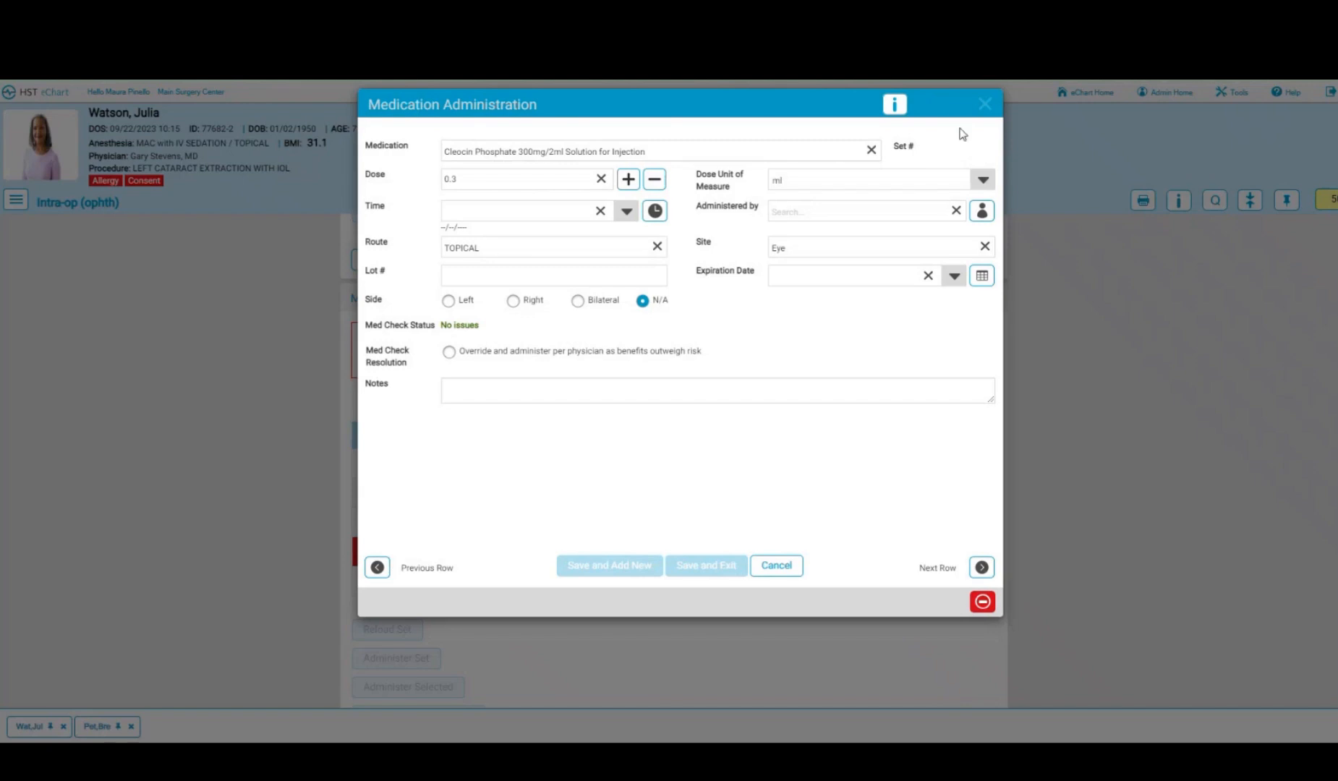
click(917, 220)
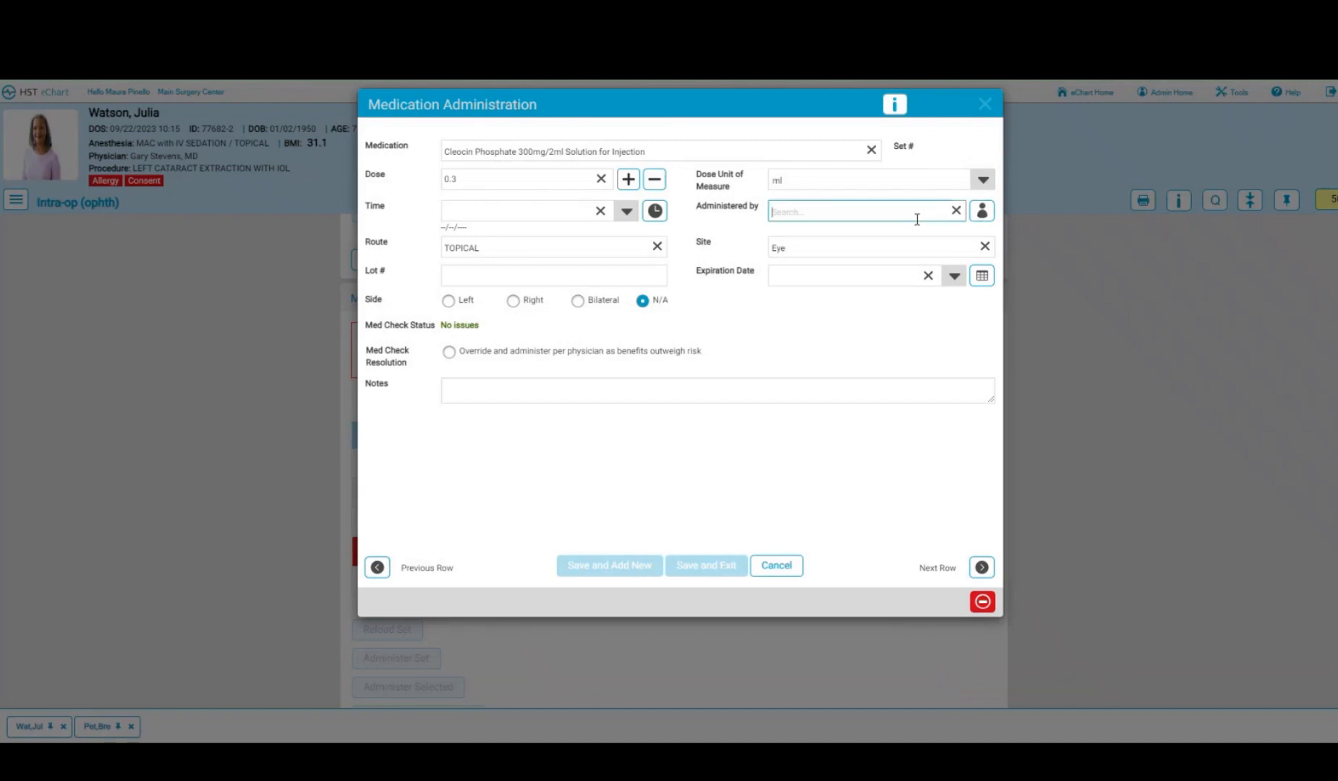
text(st)
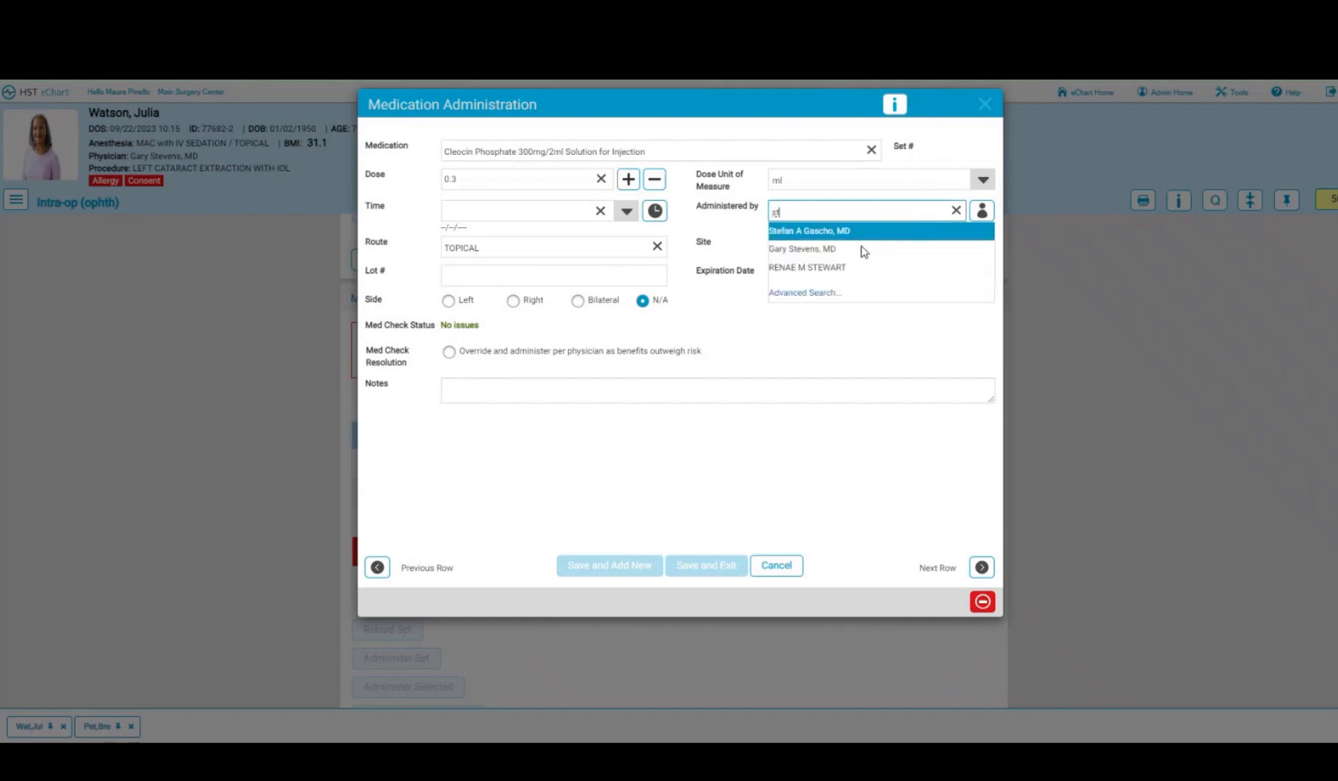
click(803, 248)
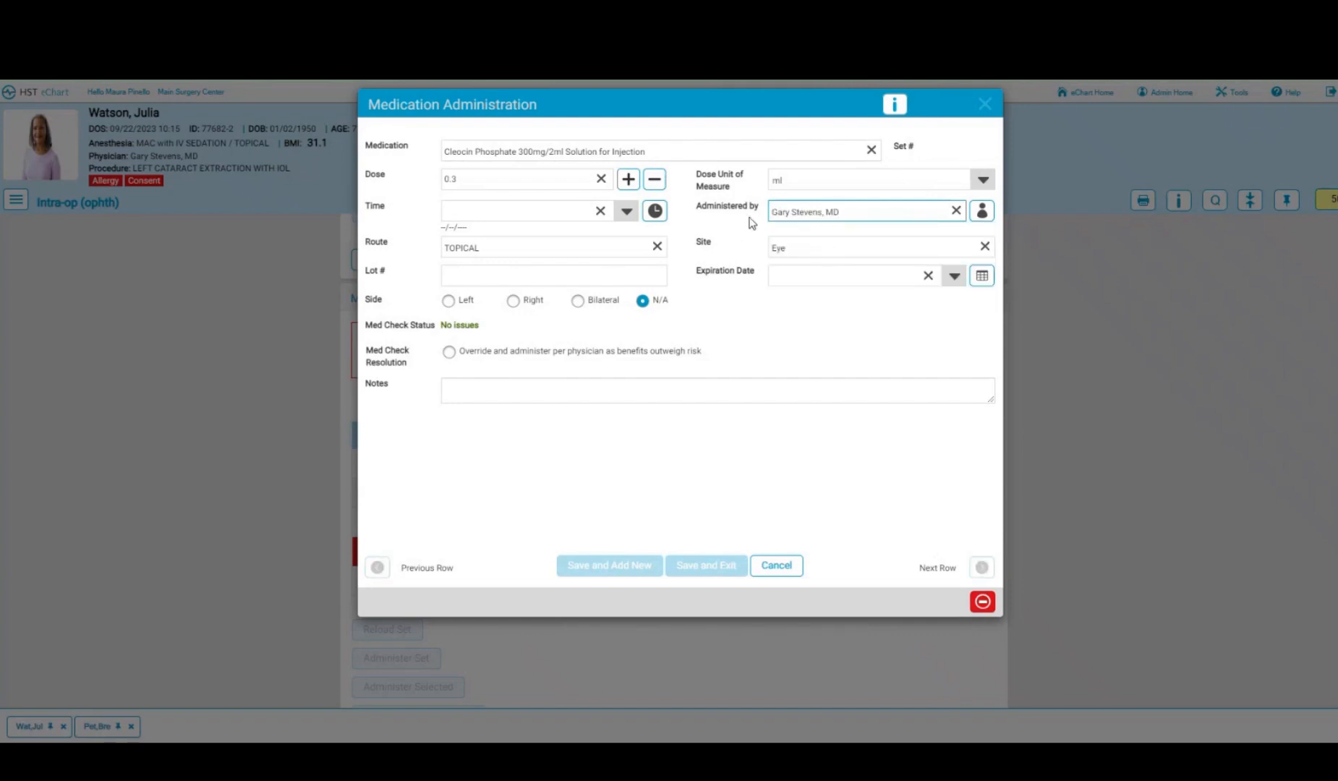
click(655, 211)
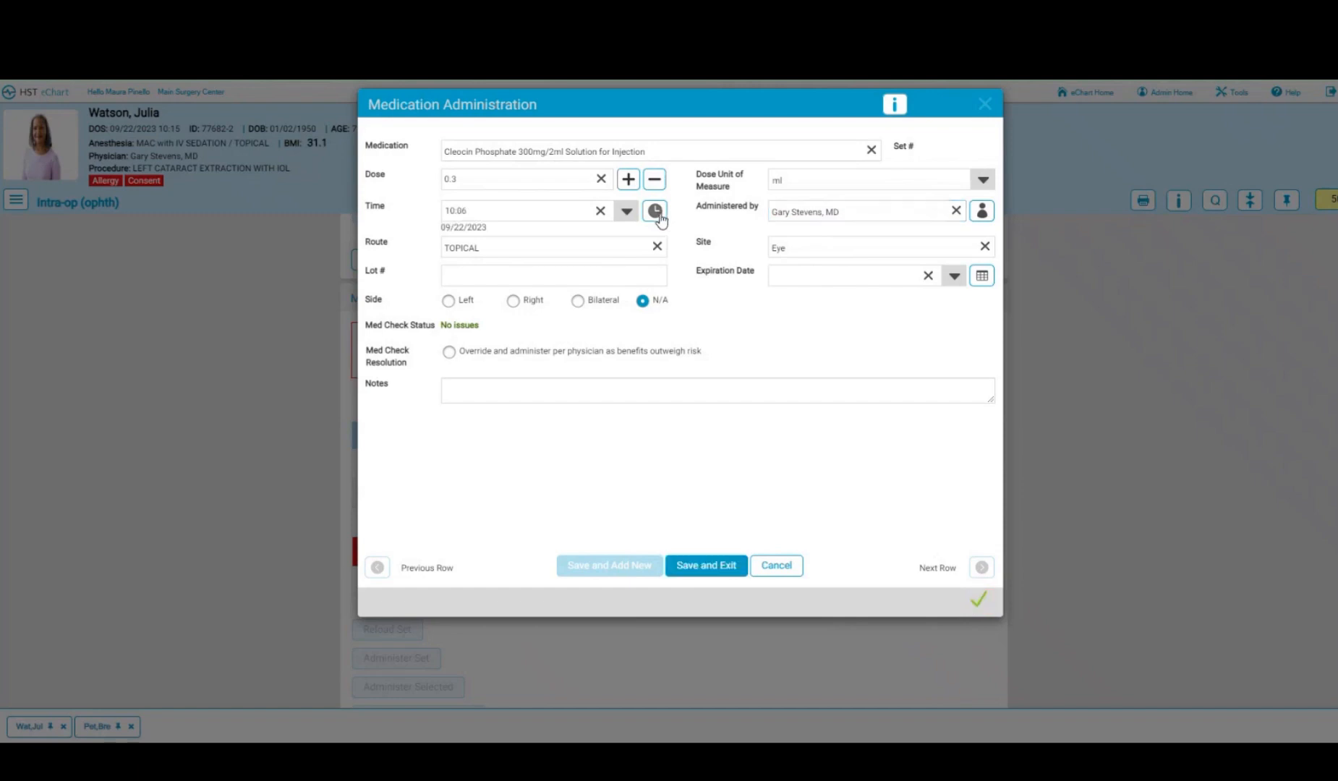
click(712, 571)
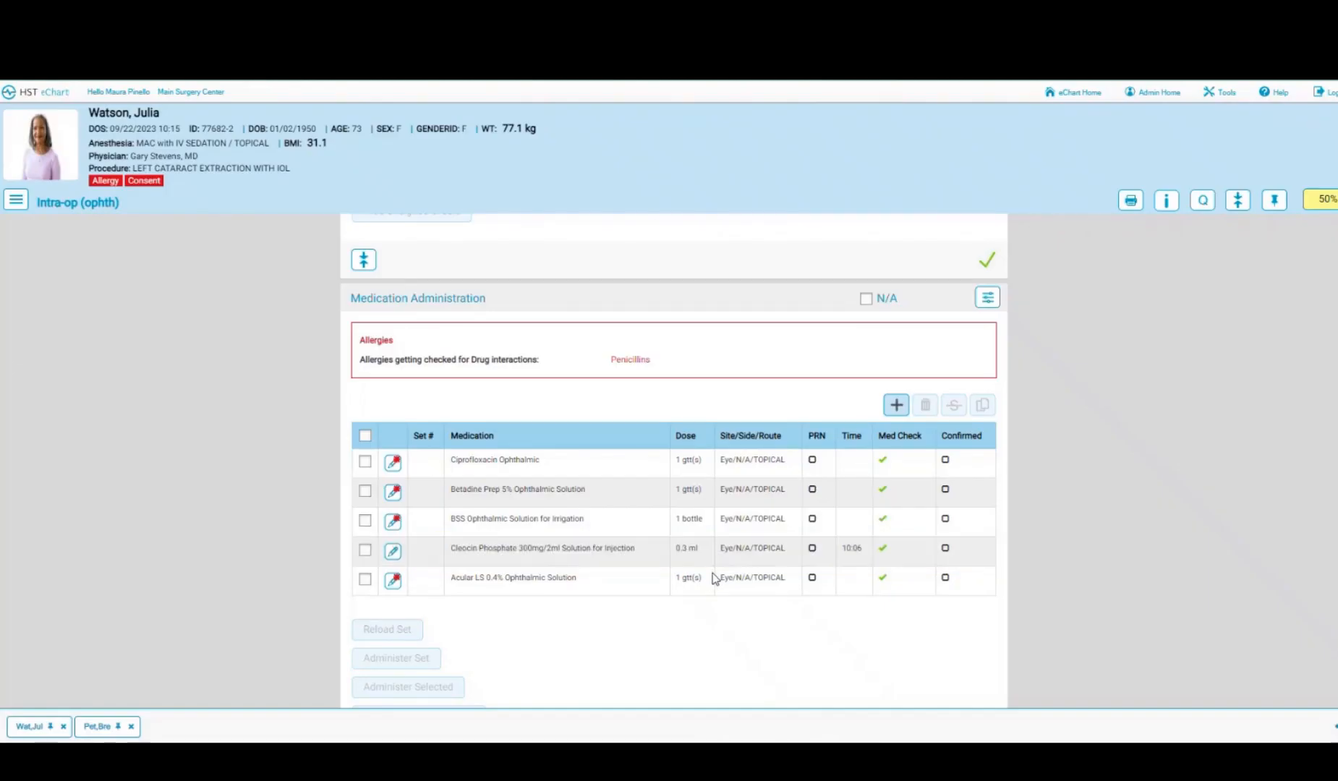
scroll(687, 624, down, 3)
scroll(688, 624, down, 3)
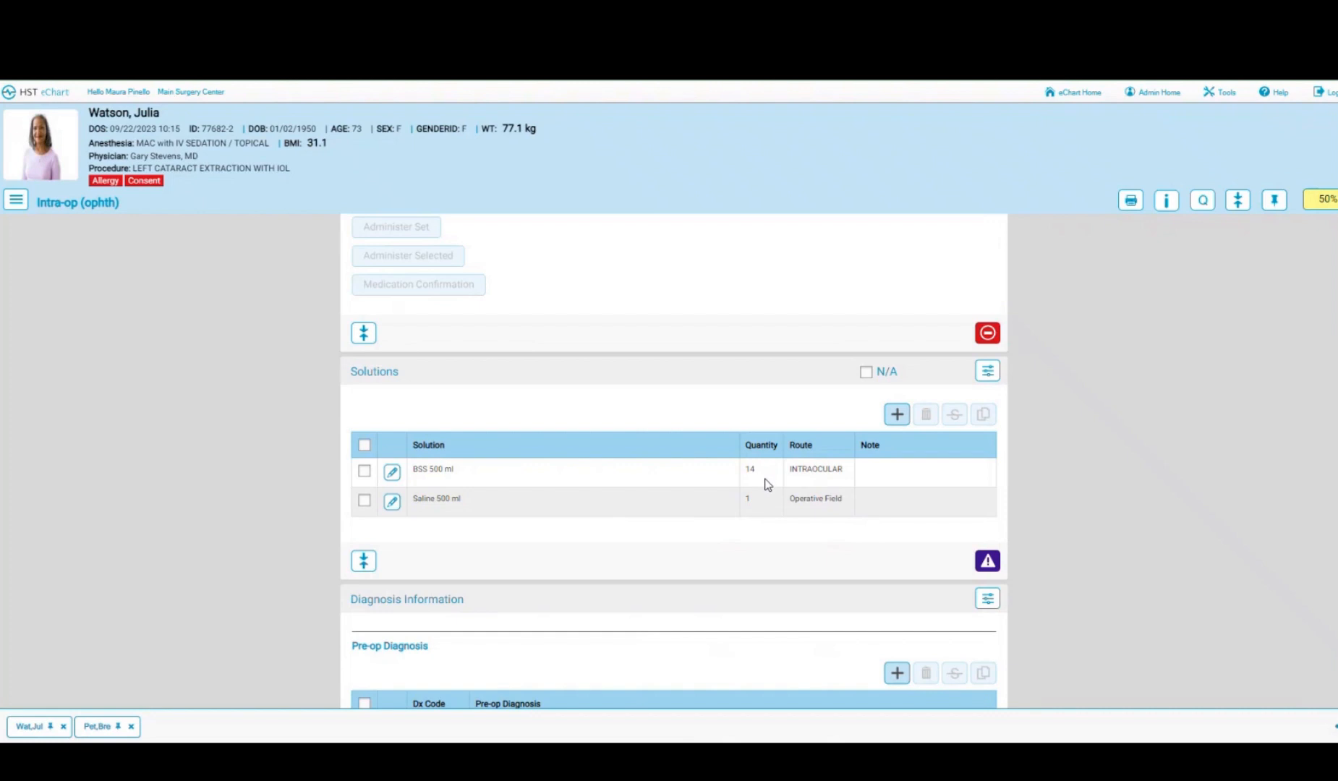
- Change the BSS 500 ml quantity from 14 to 1 and save the solution
click(392, 477)
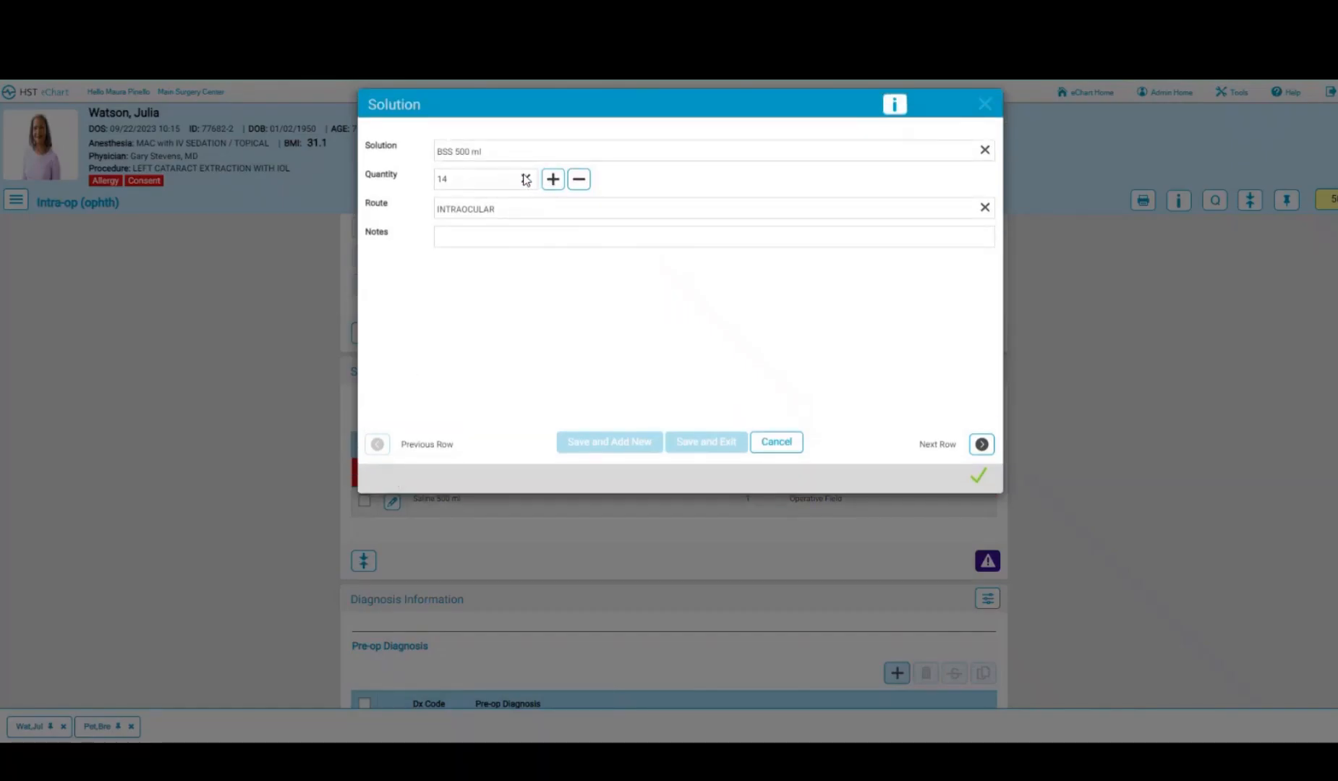
click(526, 178)
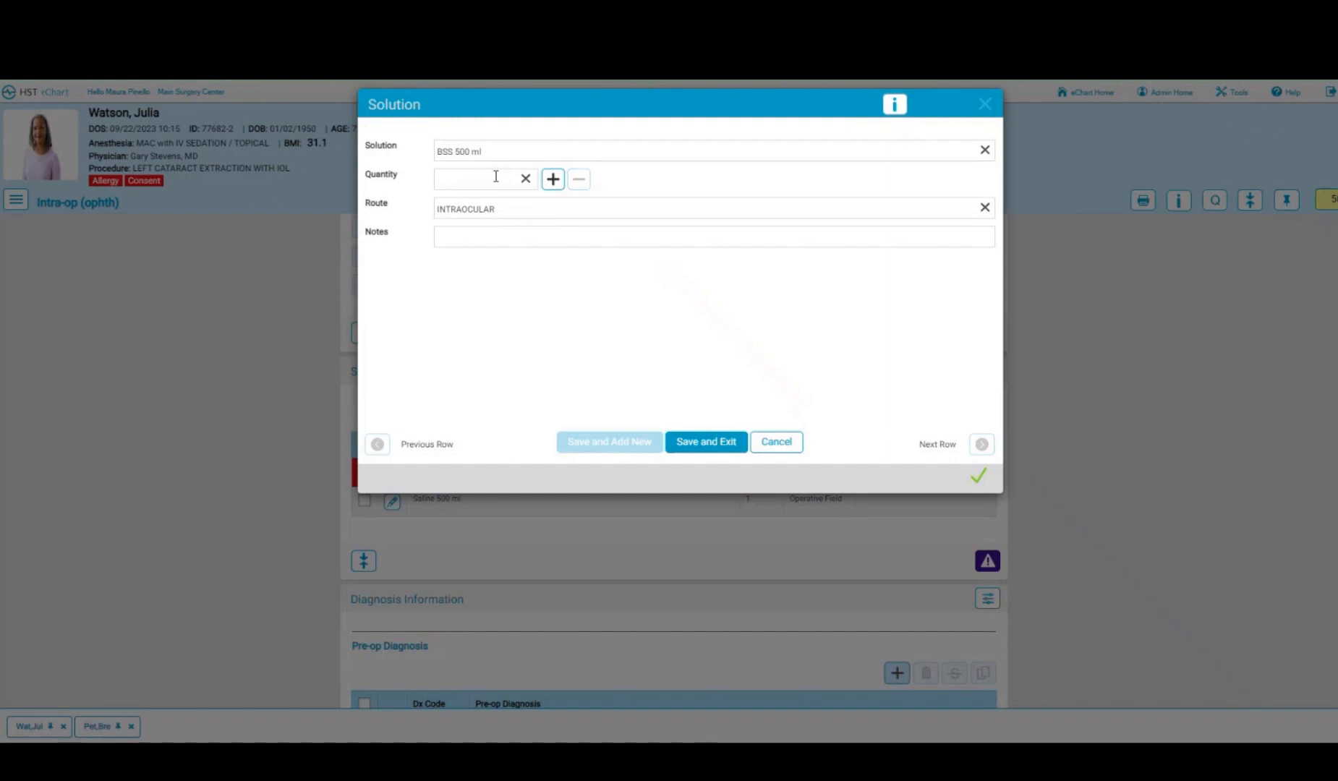
click(552, 179)
click(695, 440)
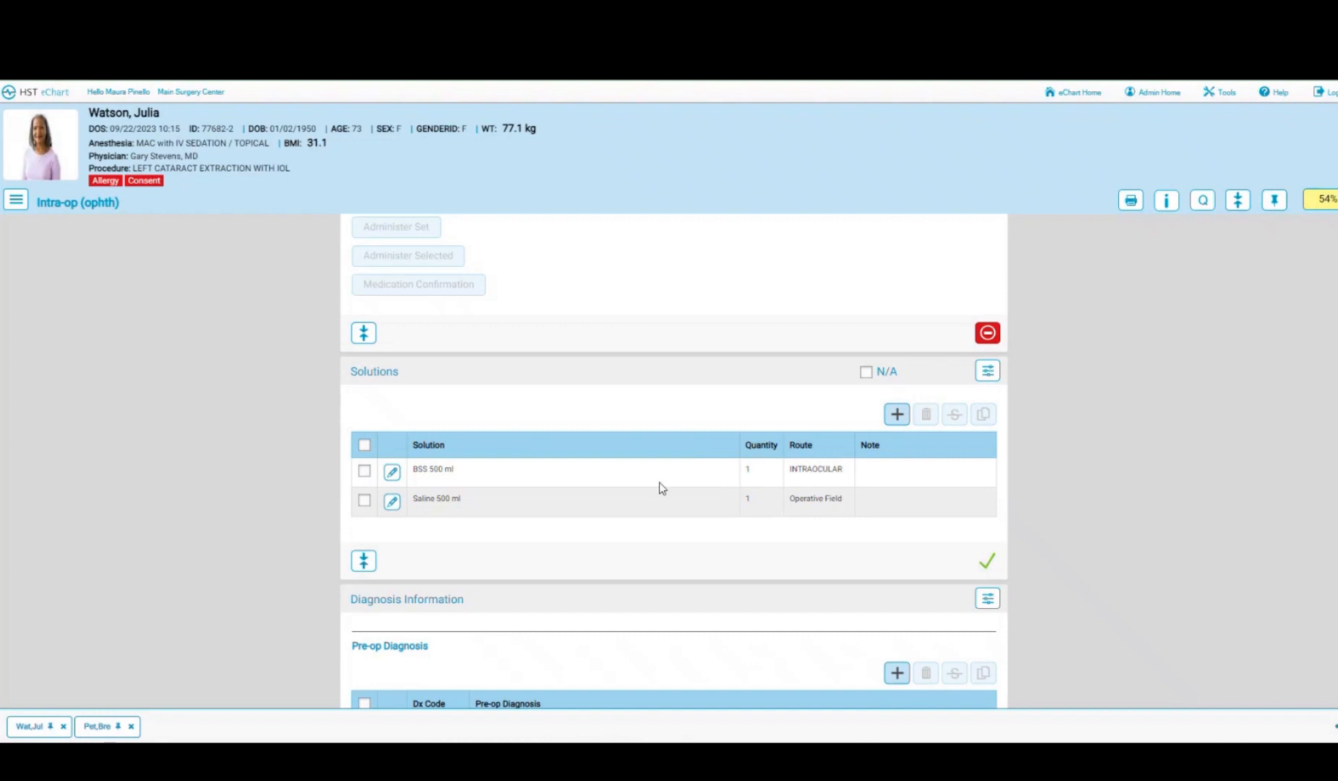
scroll(660, 487, down, 1)
scroll(659, 488, down, 3)
scroll(659, 485, down, 1)
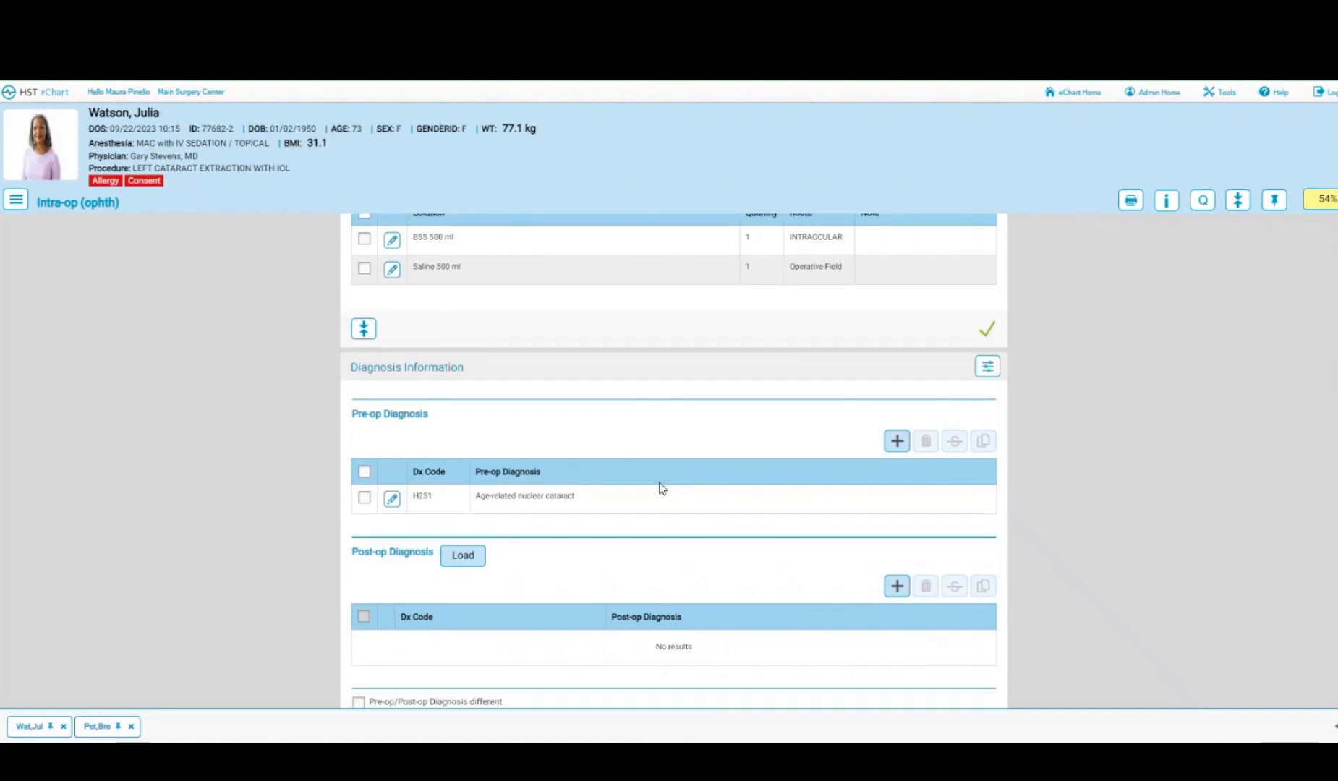
- Load the pre-op diagnosis into Post-op Diagnosis and scroll down to Performed Procedure(s)
click(463, 505)
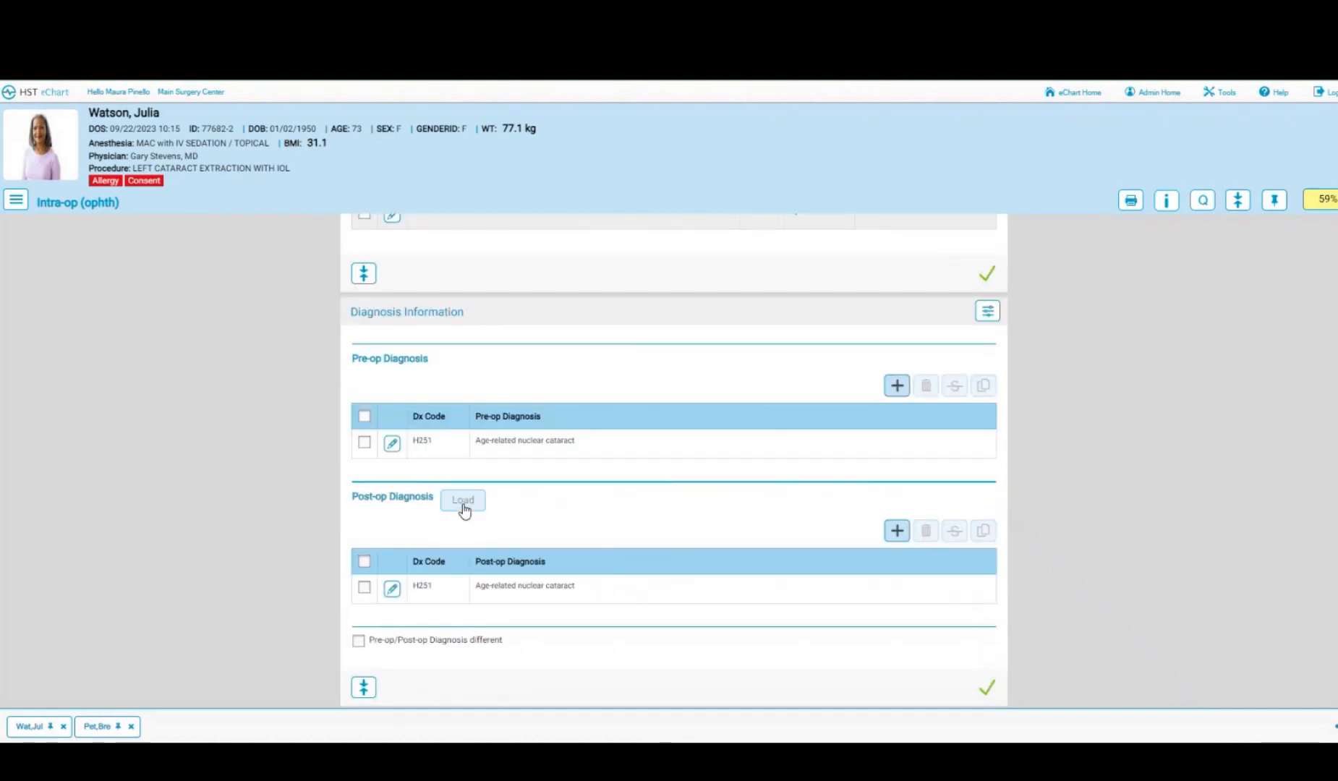
scroll(698, 500, down, 2)
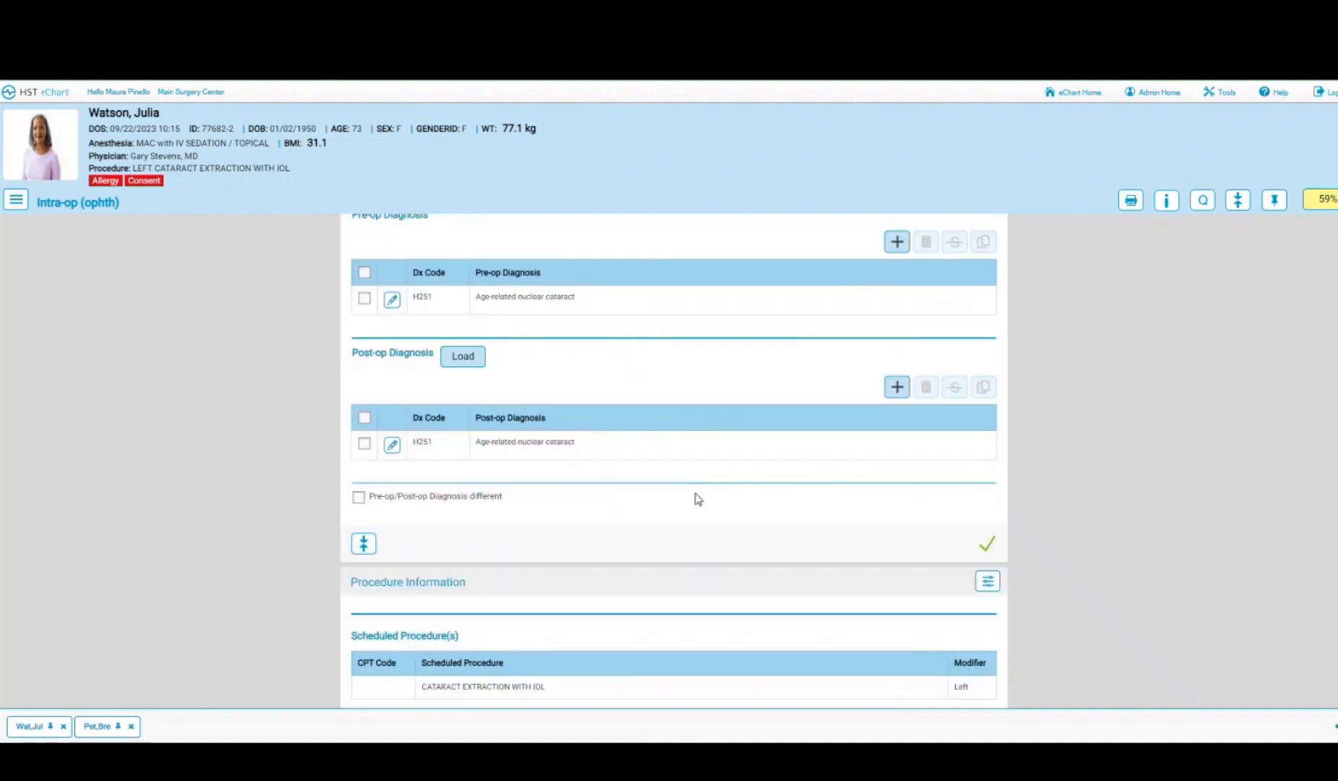
scroll(698, 499, down, 1)
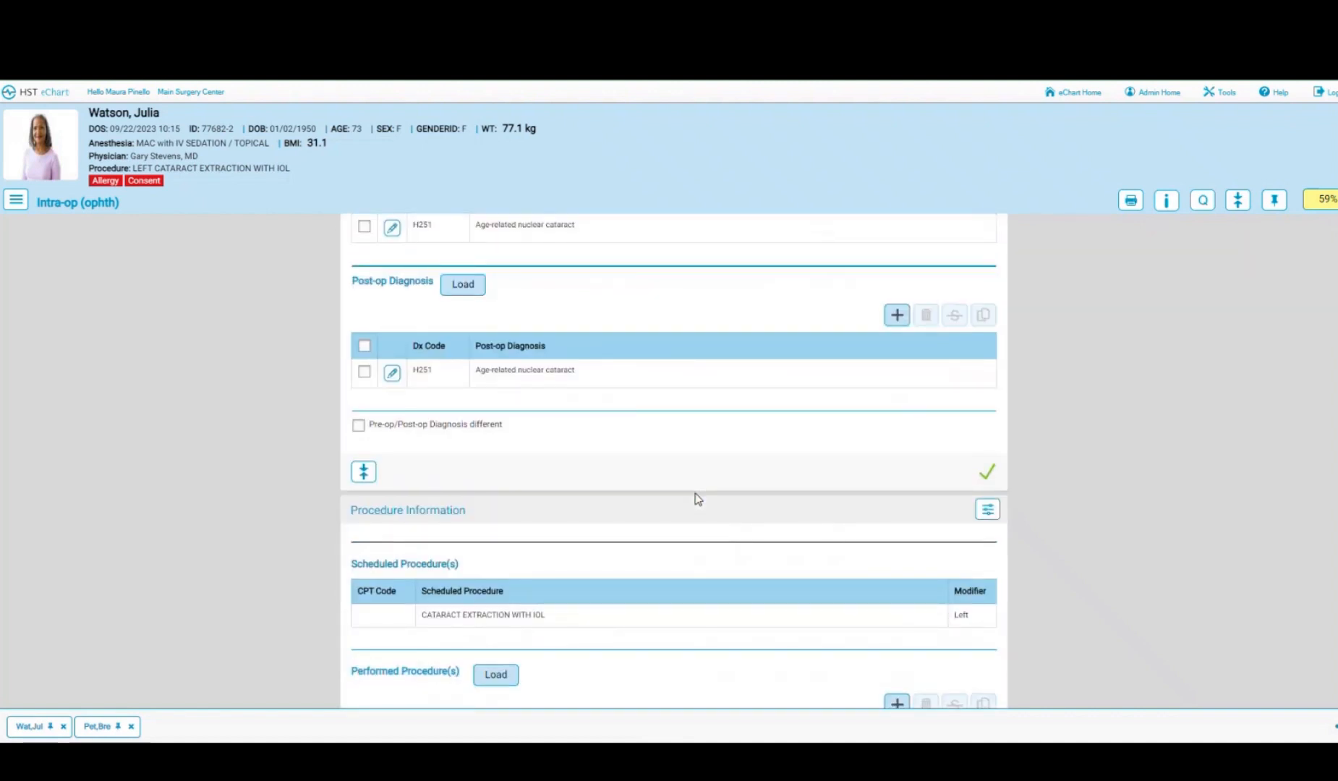
scroll(698, 500, down, 1)
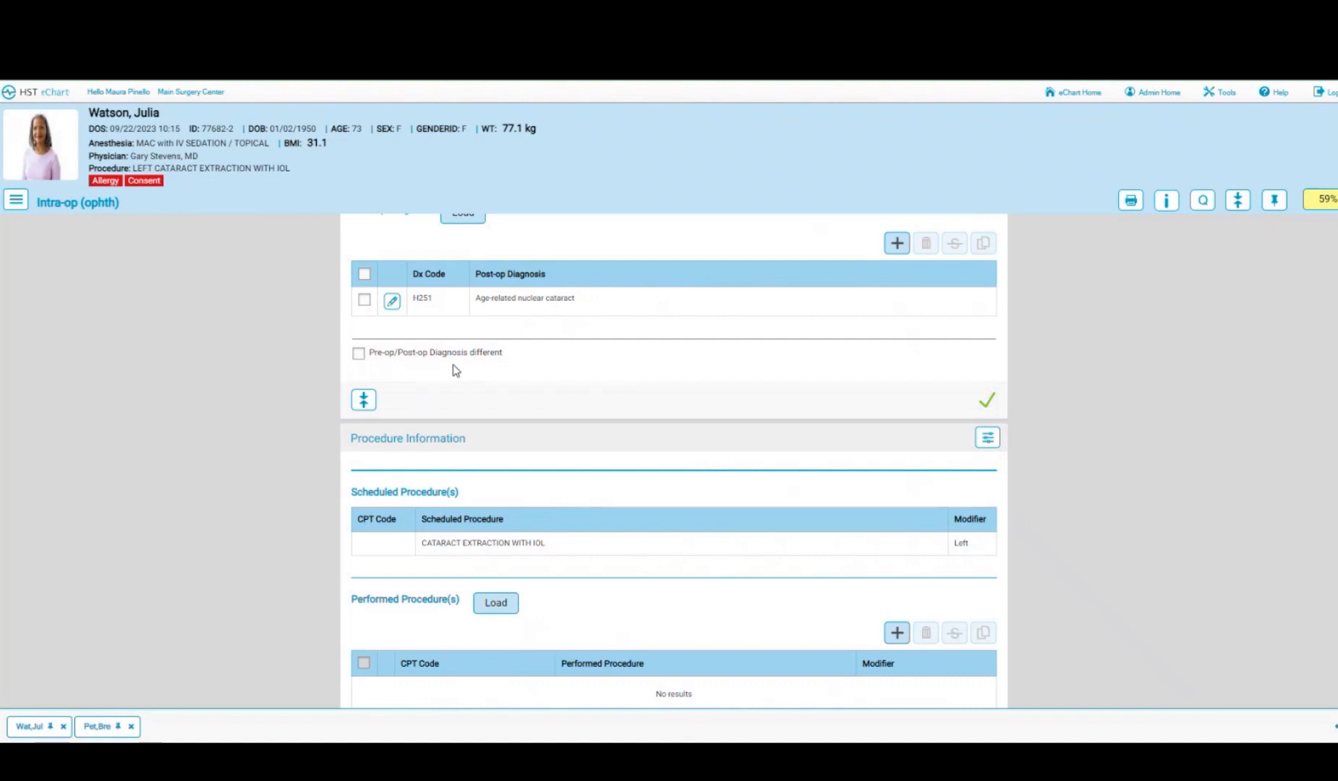
scroll(628, 381, down, 2)
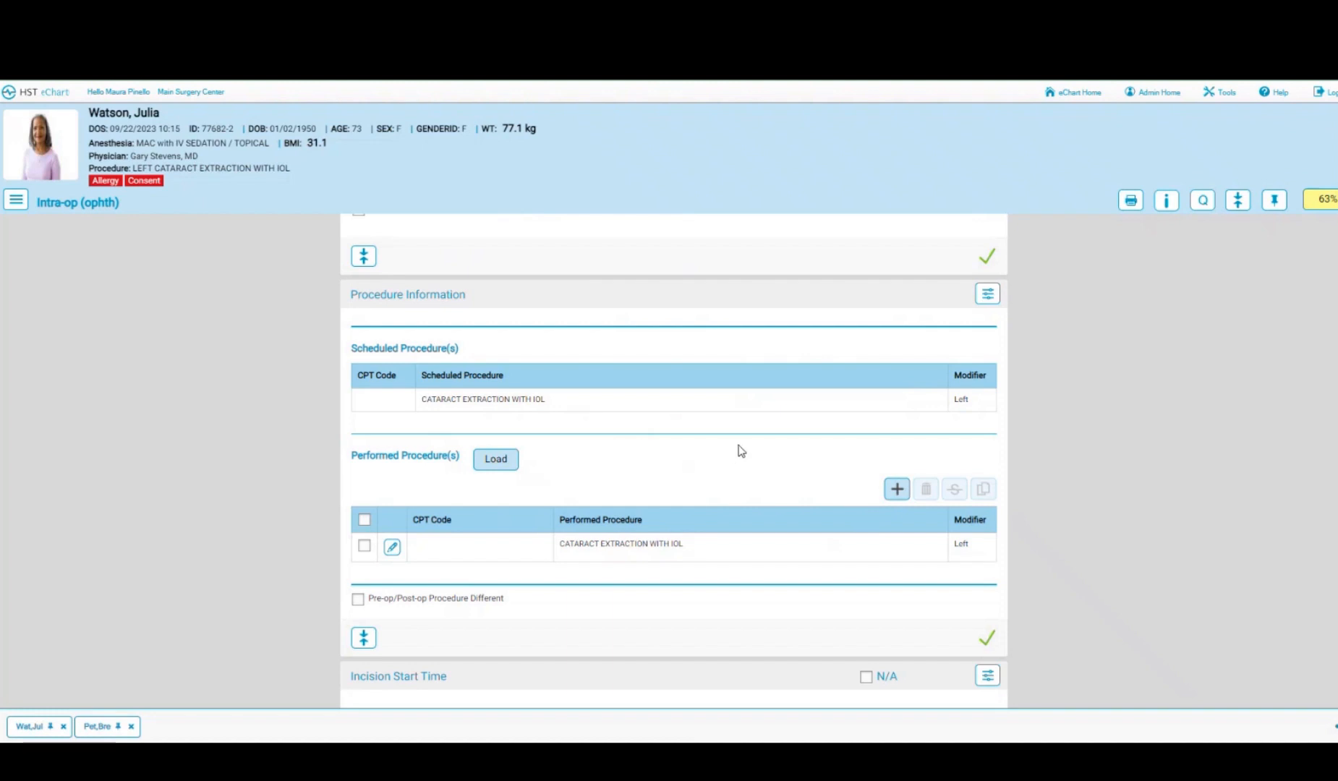
- Set the incision start time to 10:08
scroll(741, 450, down, 5)
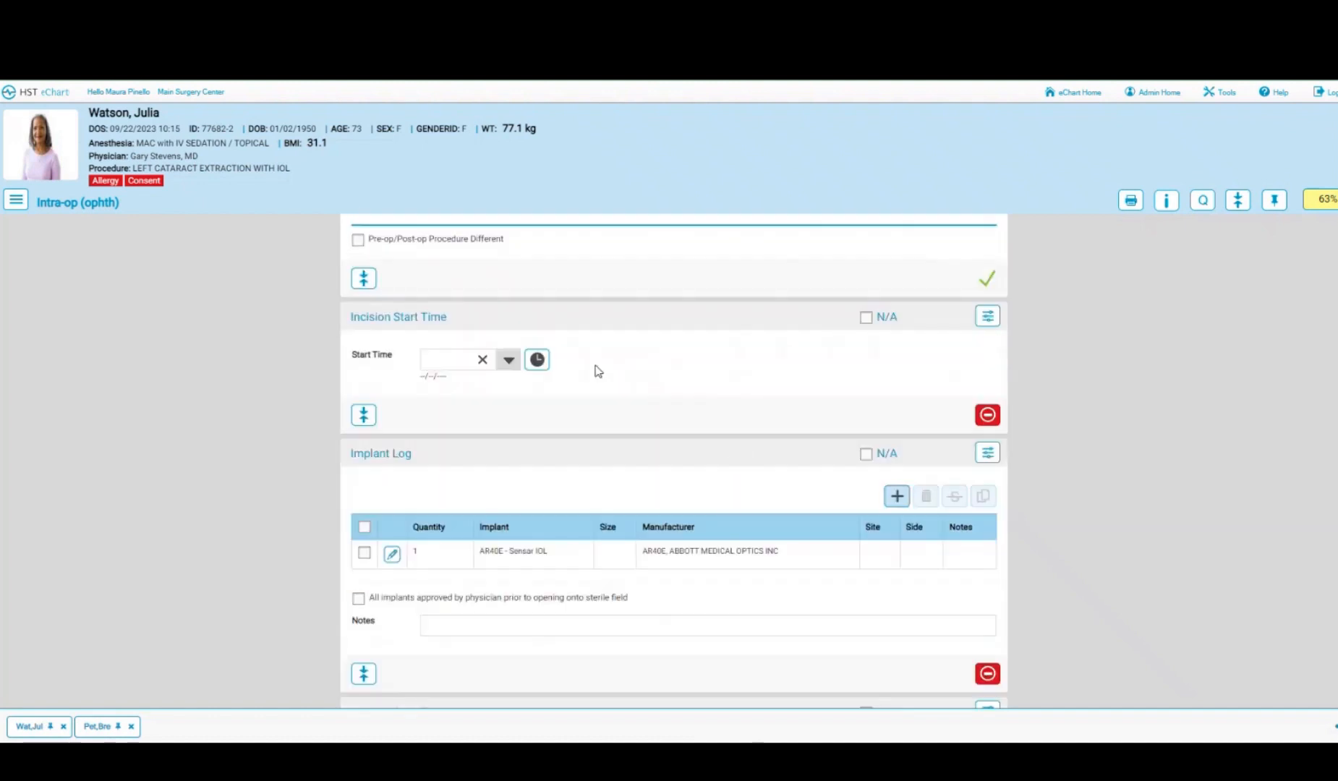
click(536, 365)
scroll(724, 443, down, 2)
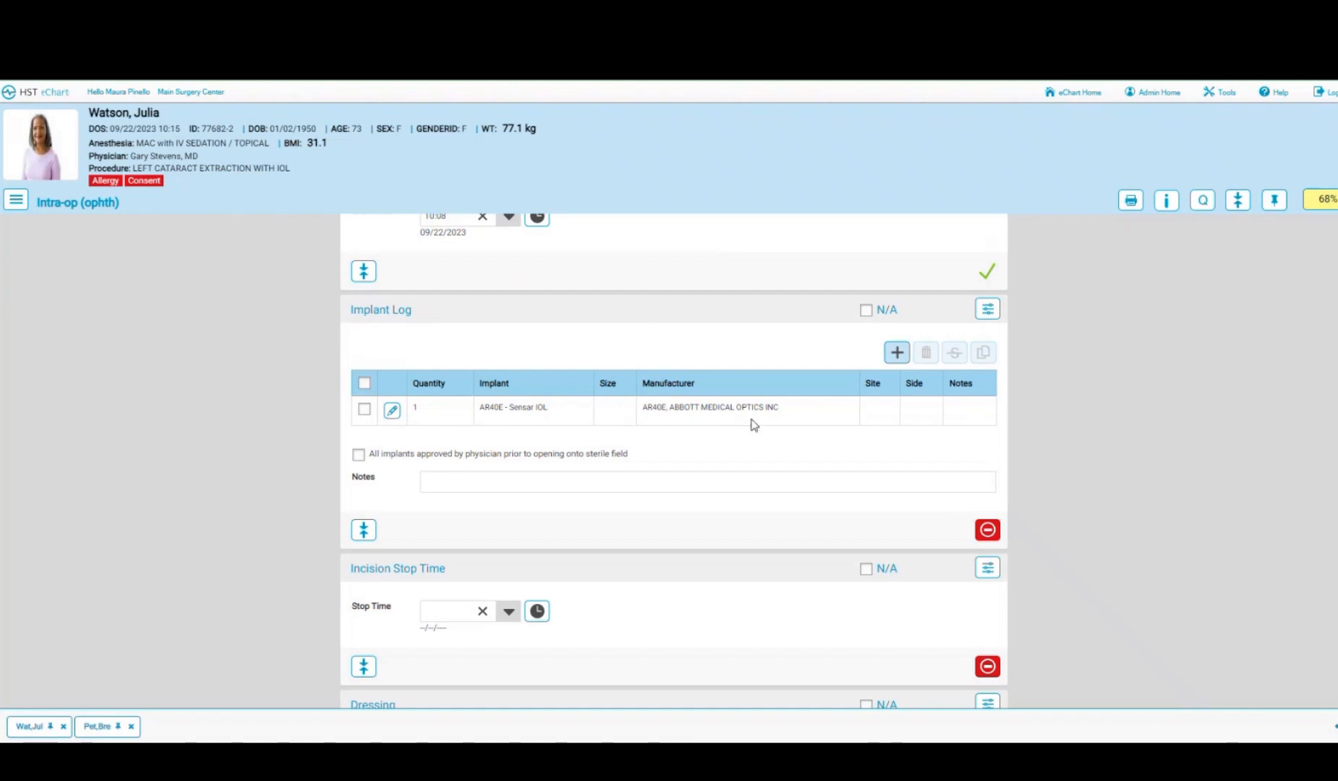
- Enter the AR40E - Sensar IOL implant size 18.0, serial 0987654 and expiration 03/31/2024
click(392, 411)
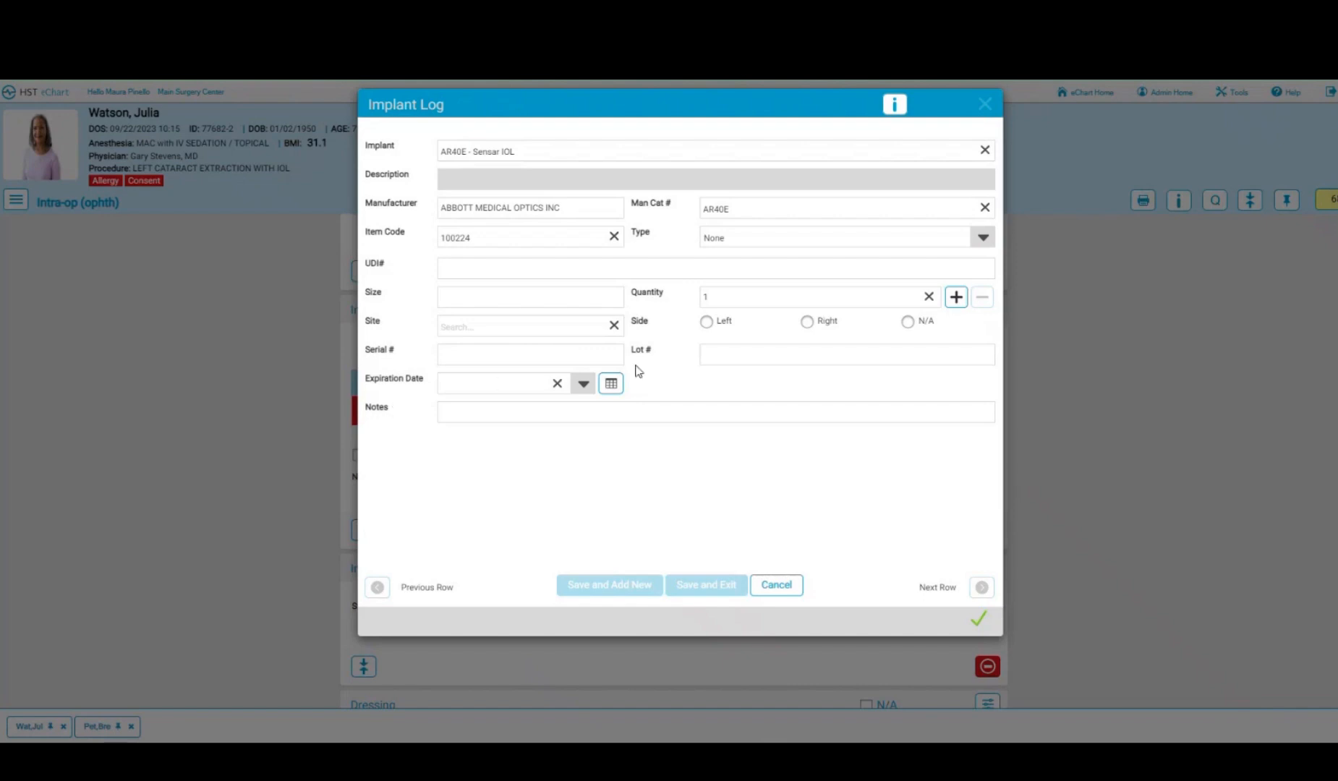
click(502, 298)
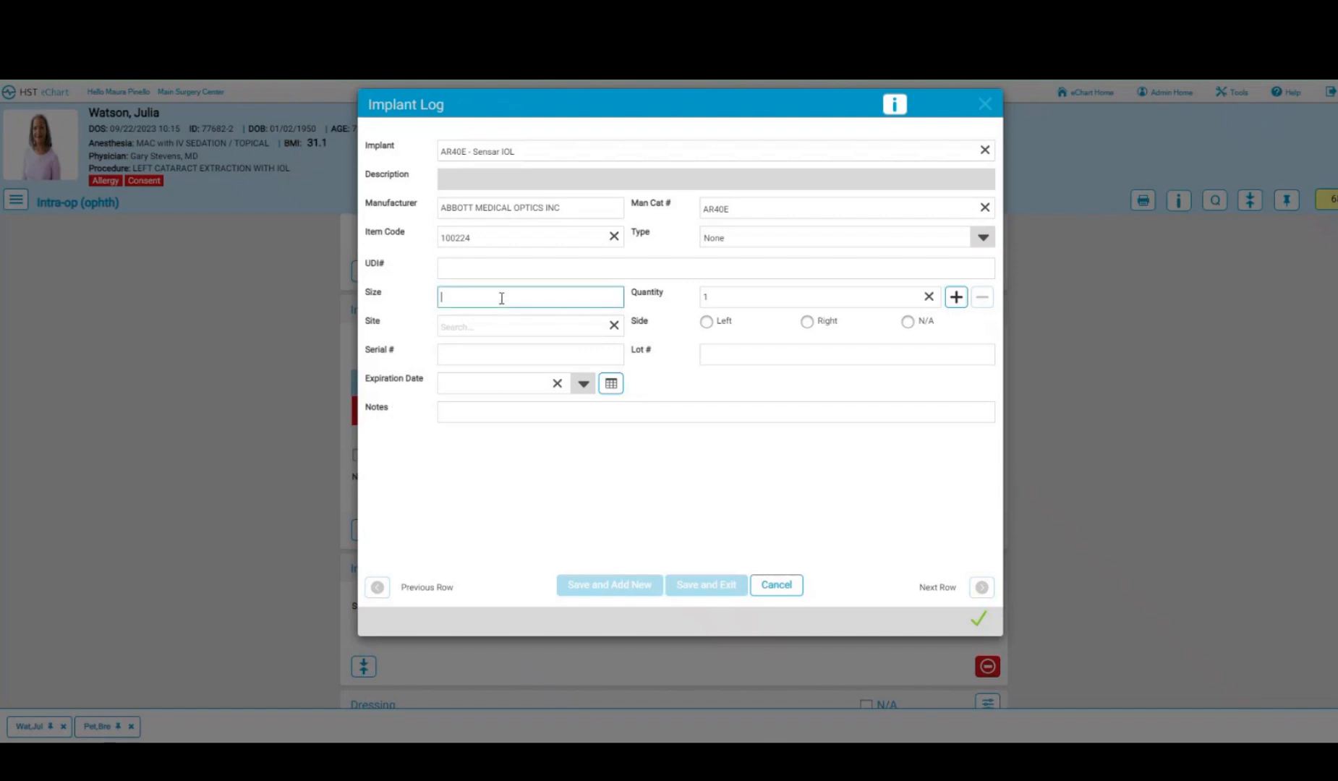
text(18.0)
click(485, 356)
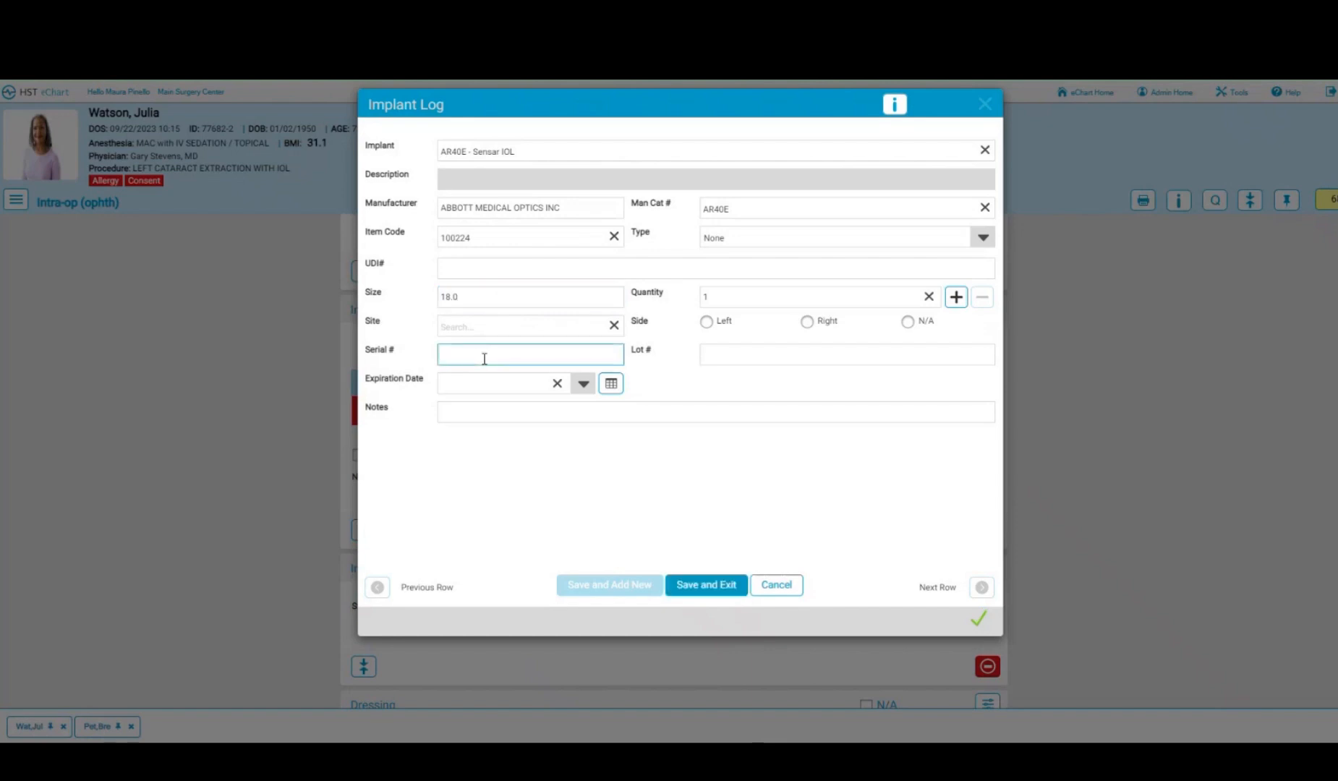
text(0987654)
click(583, 383)
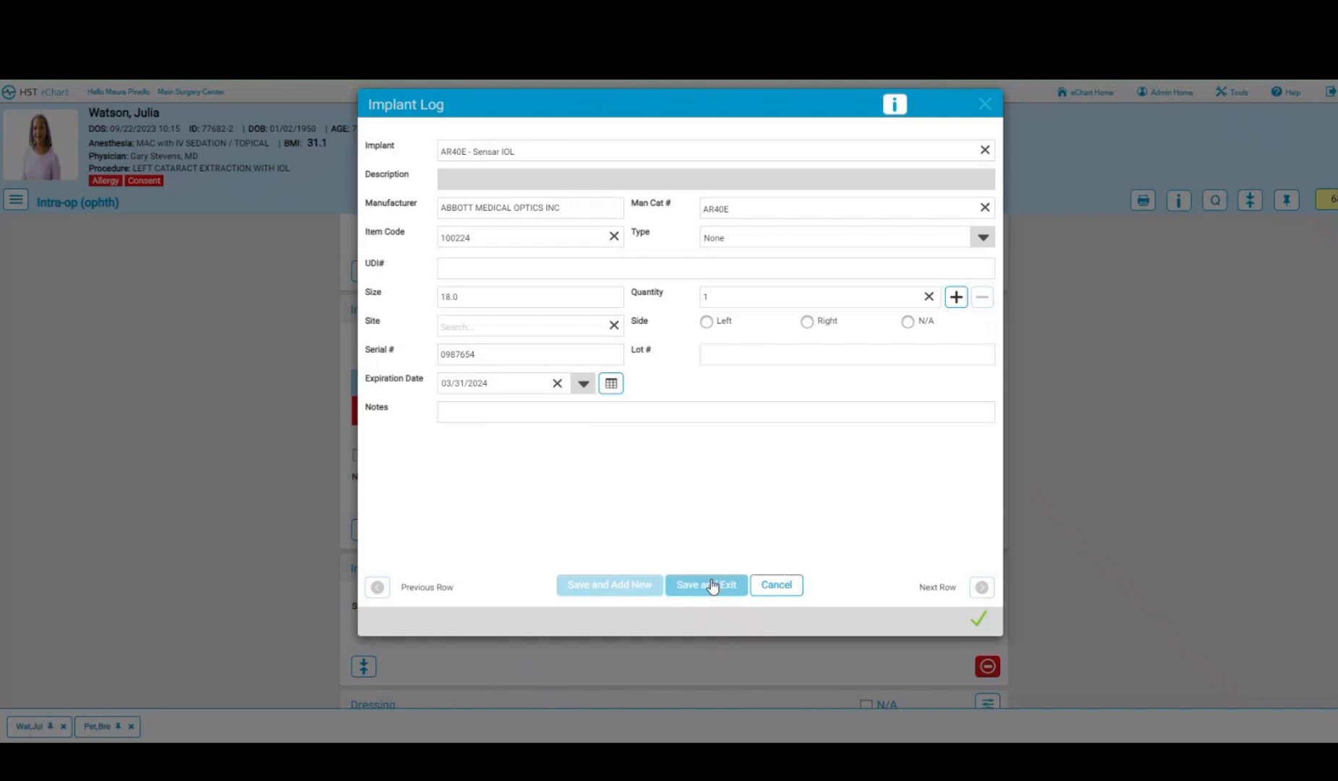
click(711, 584)
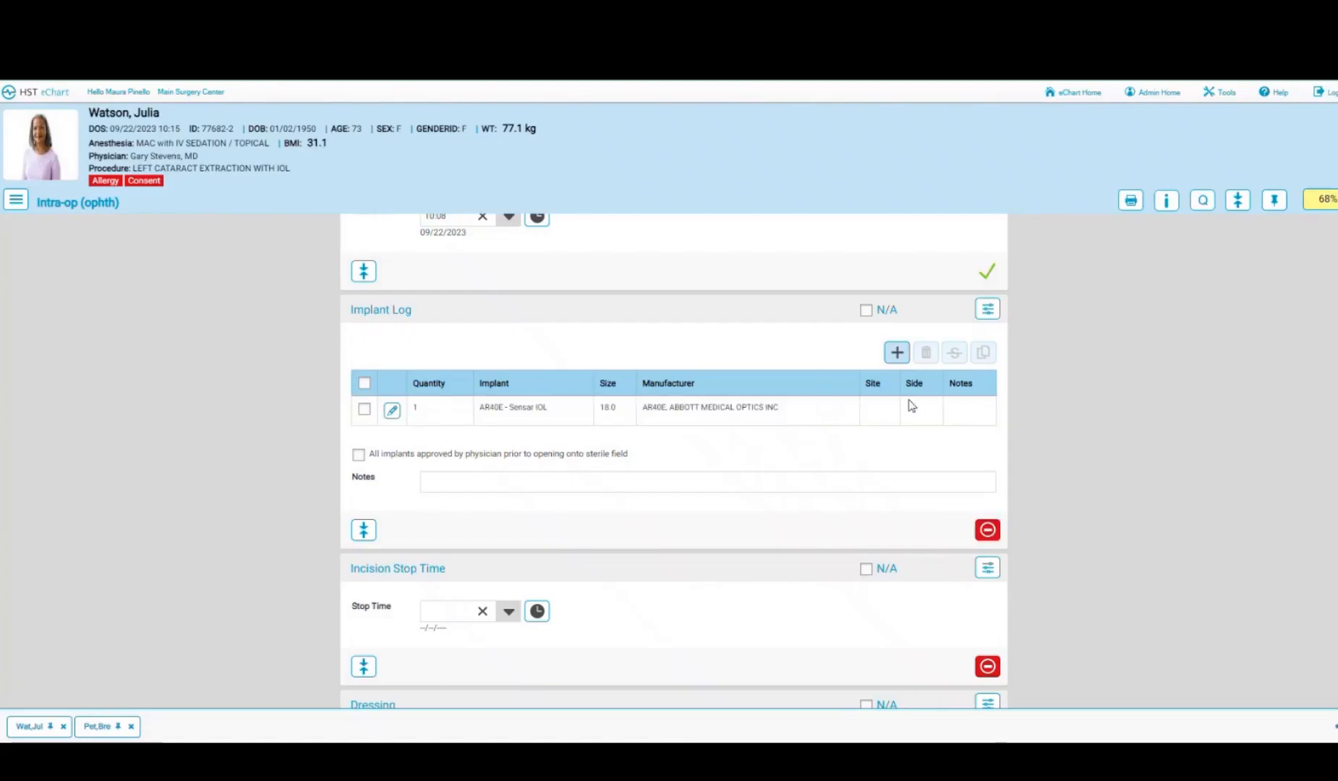
- Set the implant site to Left Eye and save the implant entry
click(391, 411)
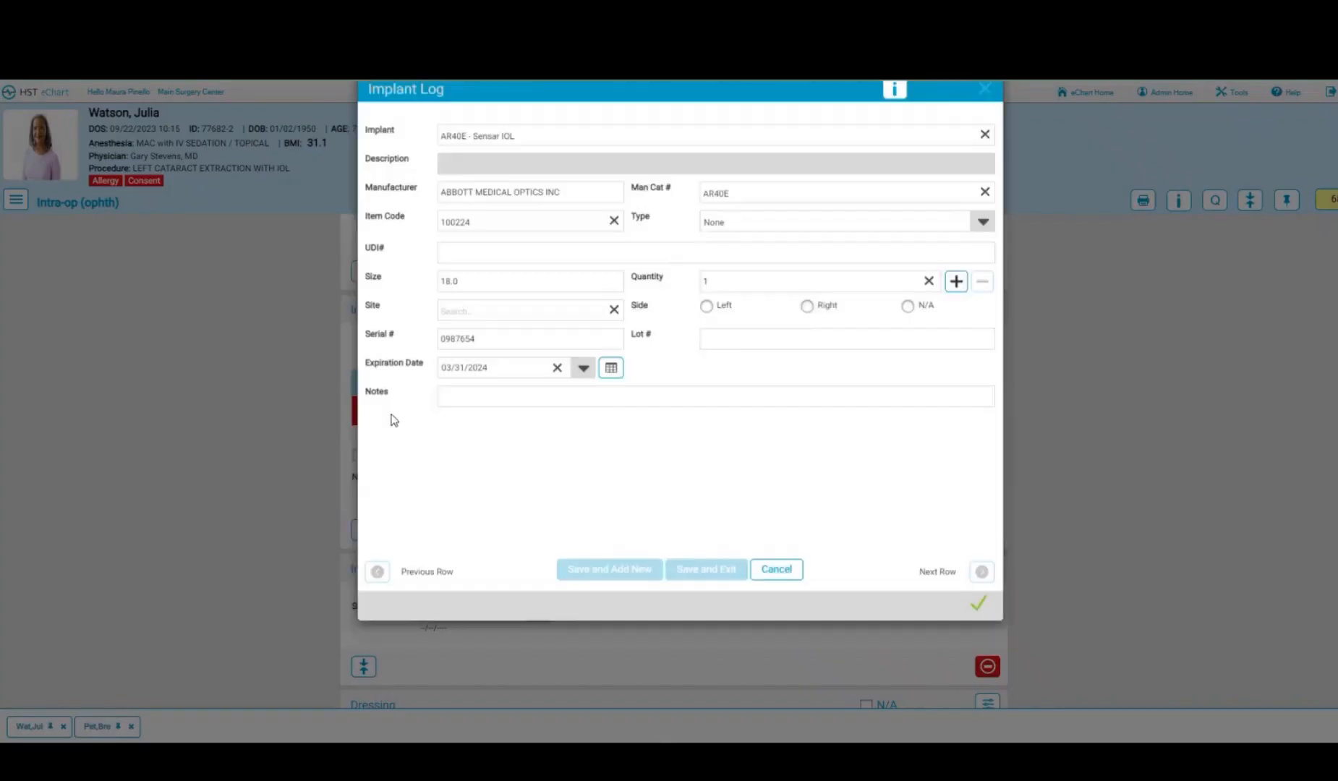
click(457, 327)
text(eye)
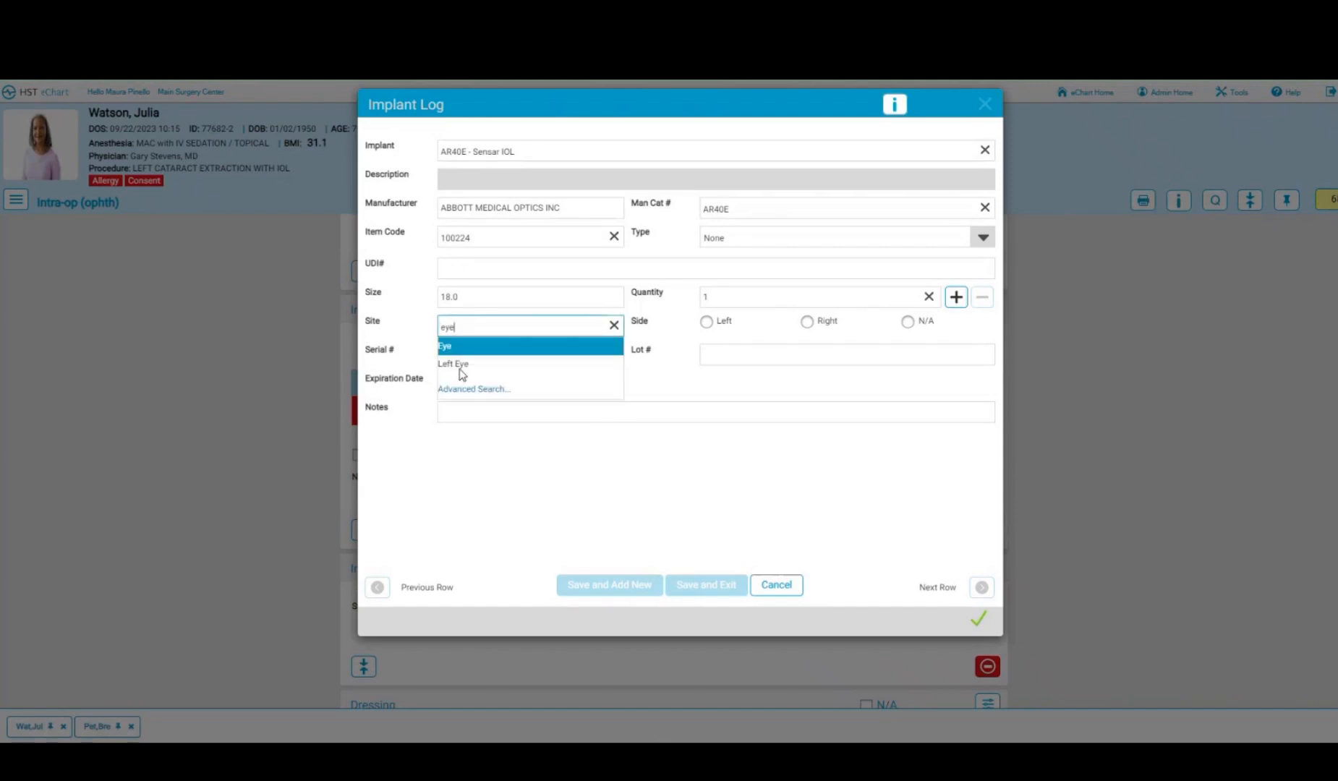
click(456, 363)
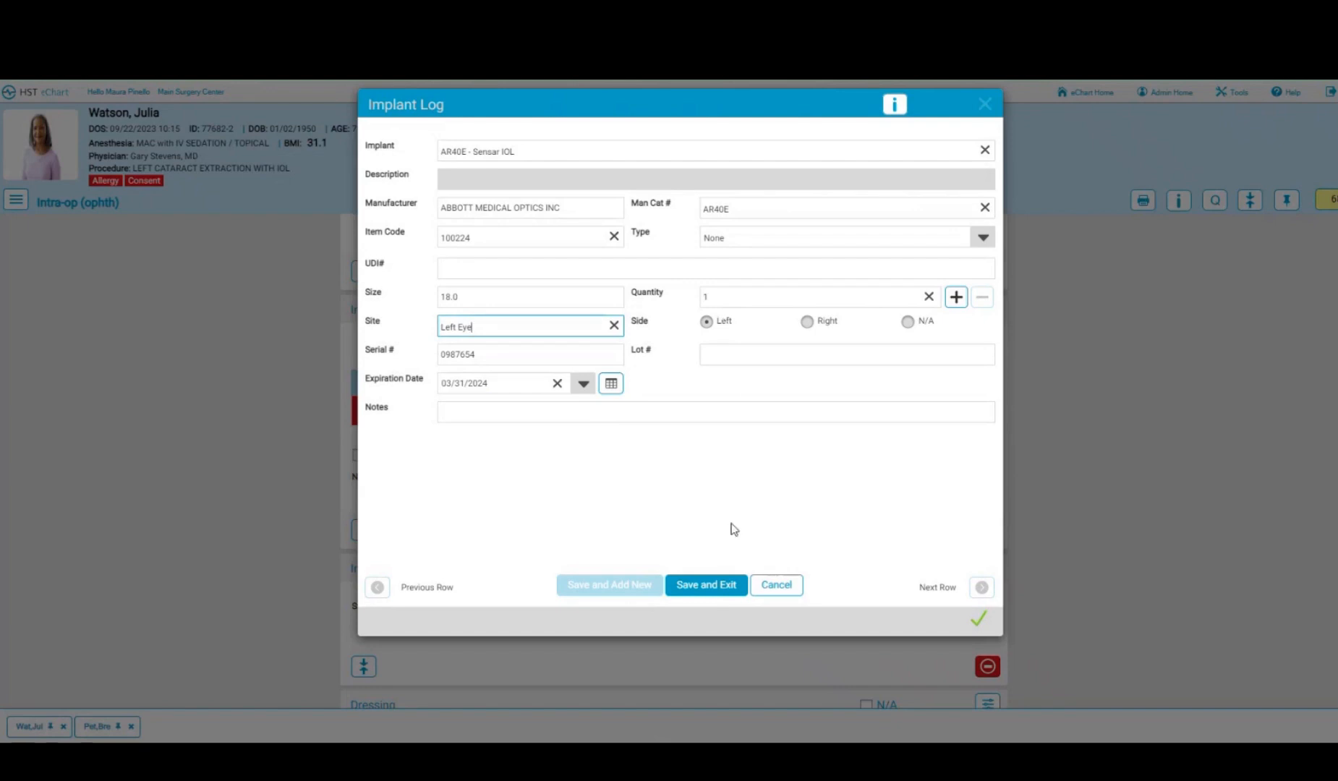
click(707, 589)
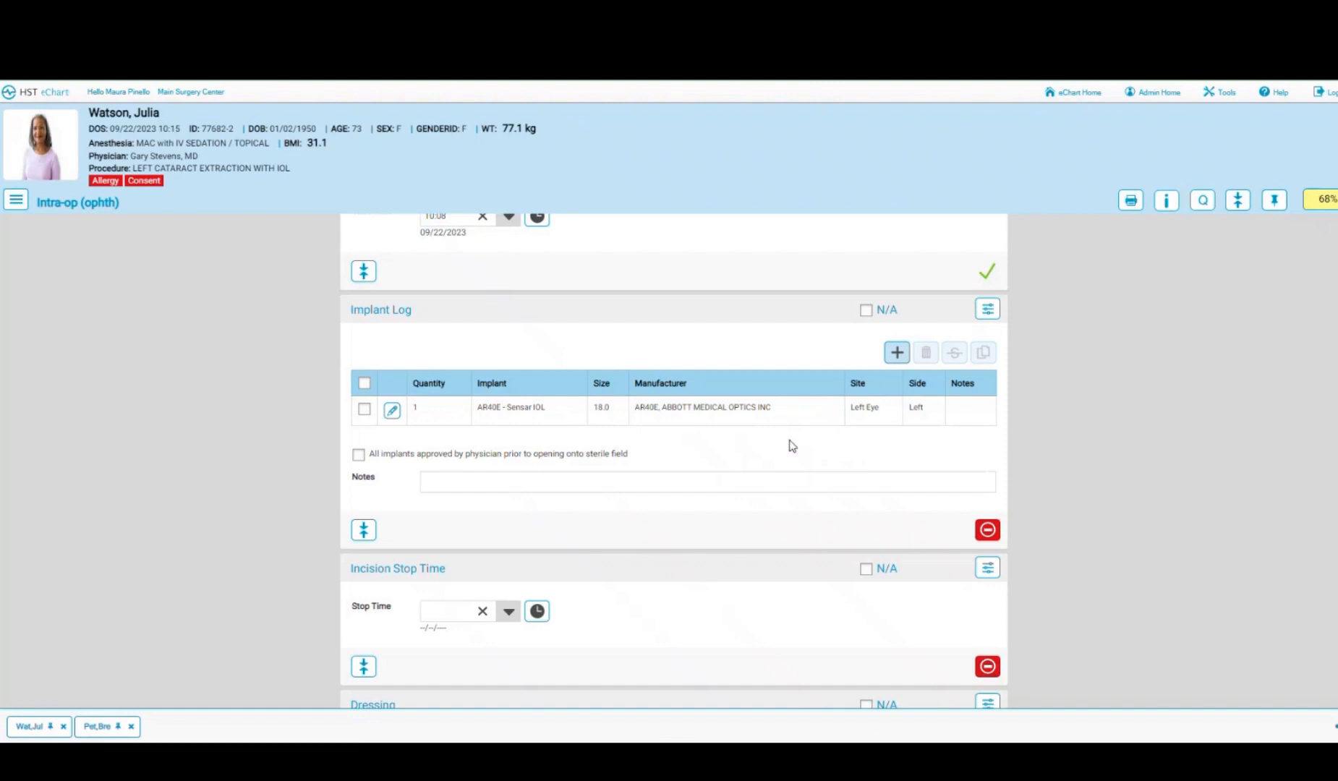
- Mark all implants as physician-approved and stamp the current time as incision stop
click(358, 455)
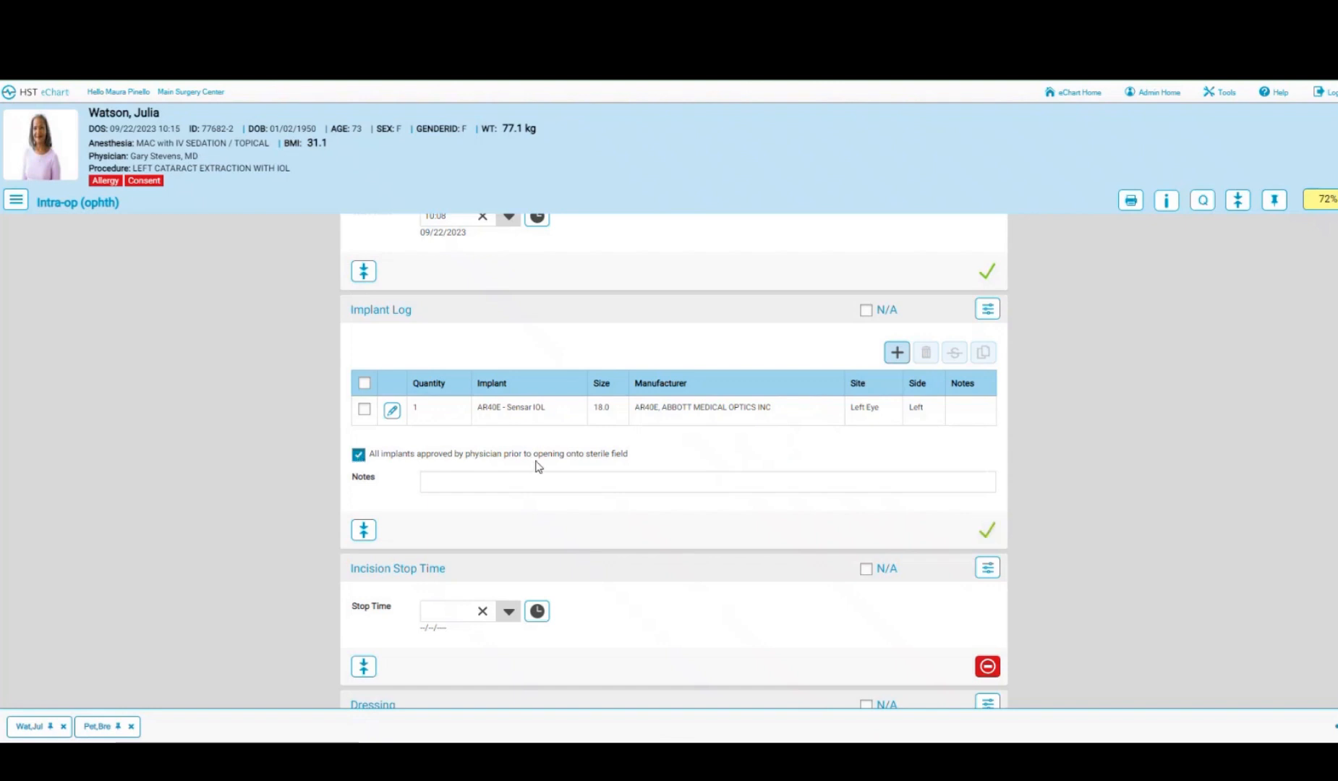
scroll(705, 465, down, 1)
scroll(704, 467, down, 3)
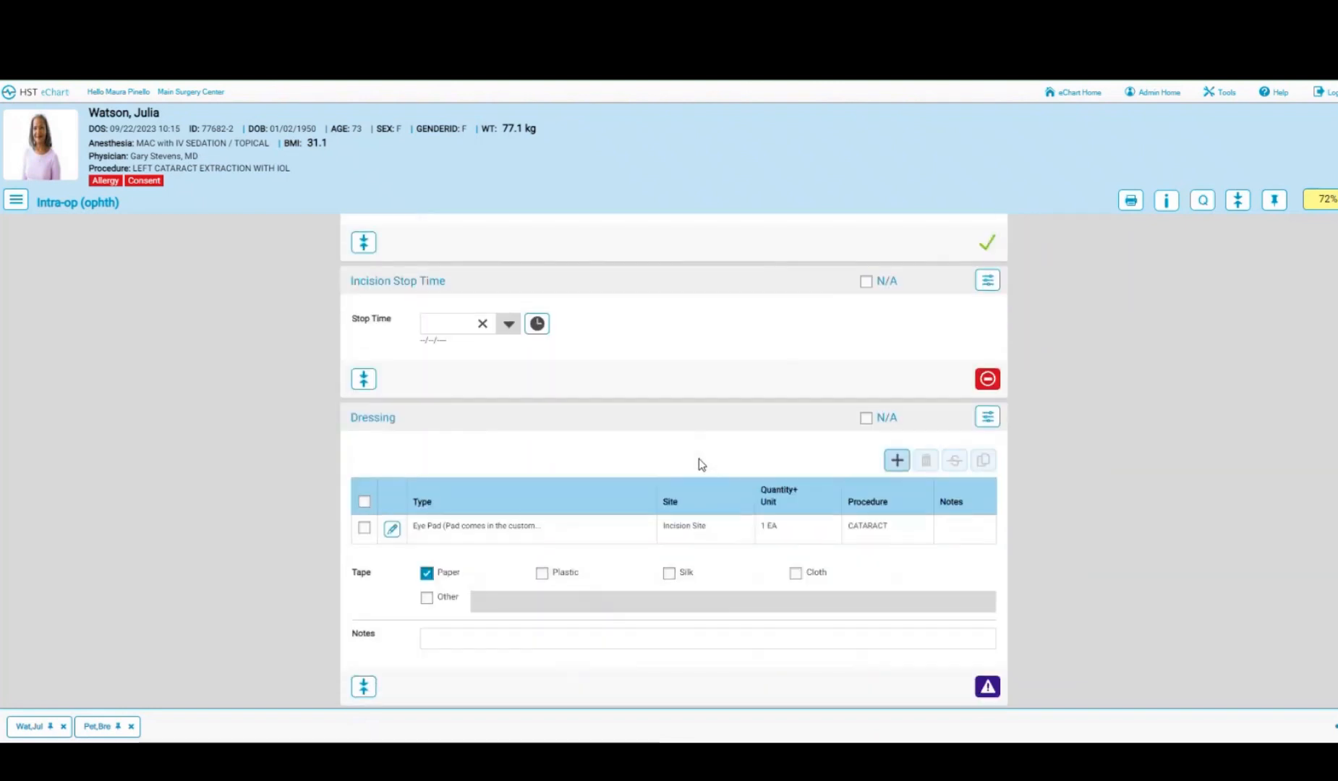
click(537, 324)
- Re-save the Eye Pad supply entry and confirm the Supplies Used list
scroll(630, 338, down, 3)
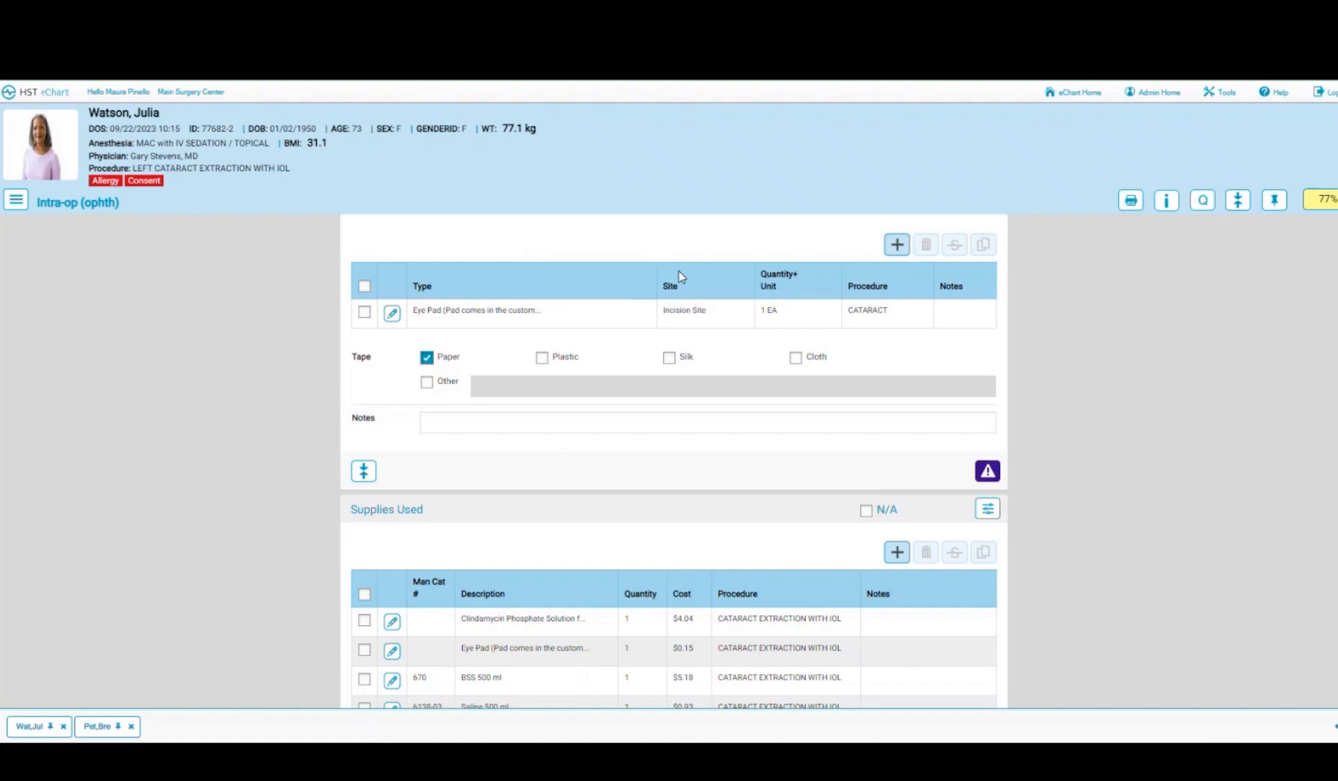
scroll(721, 447, down, 3)
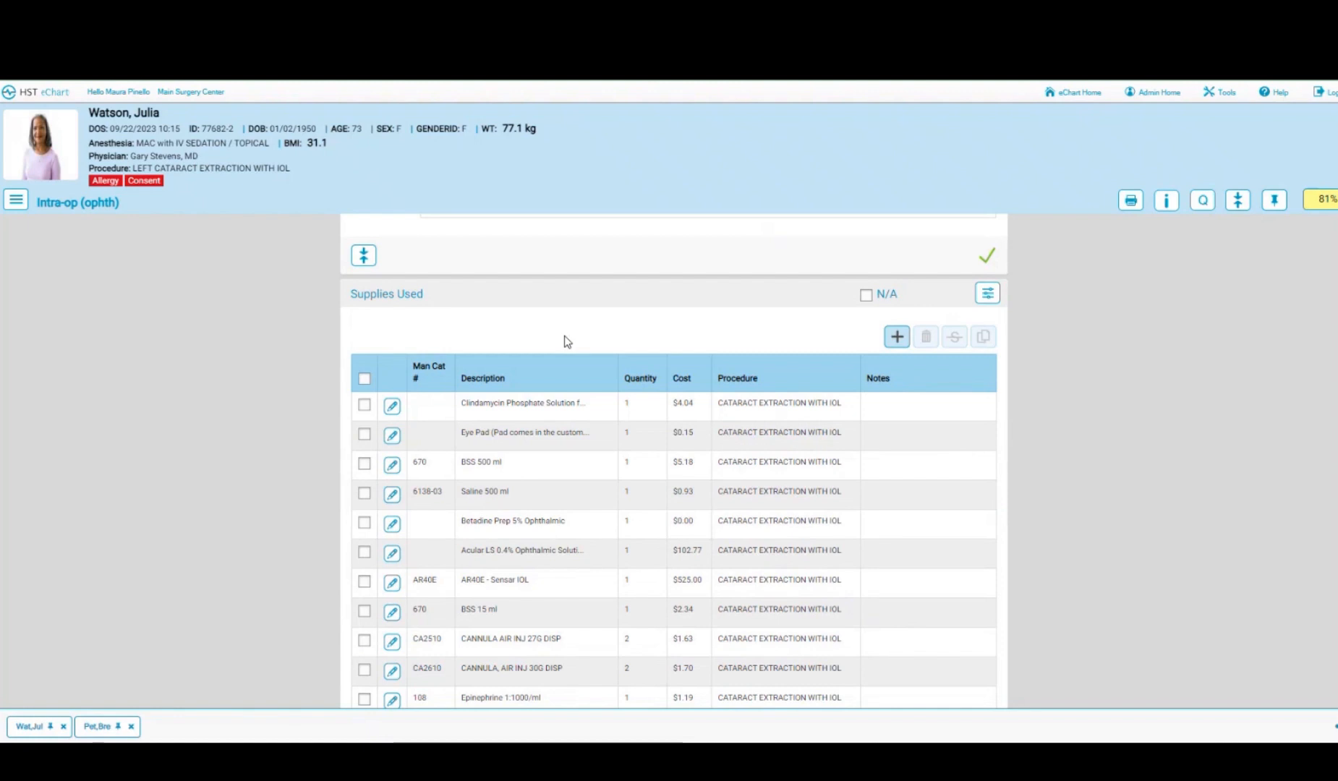
scroll(564, 336, down, 6)
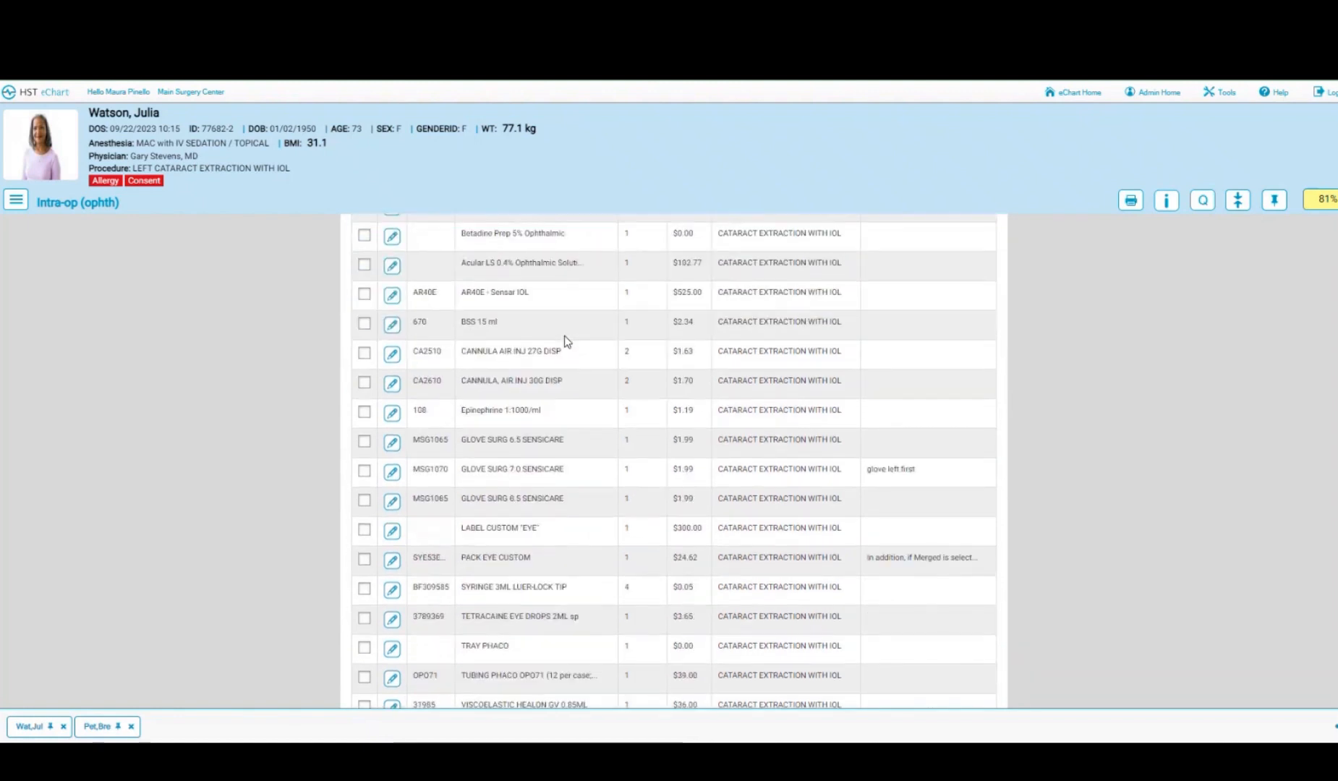
scroll(565, 340, down, 2)
click(431, 565)
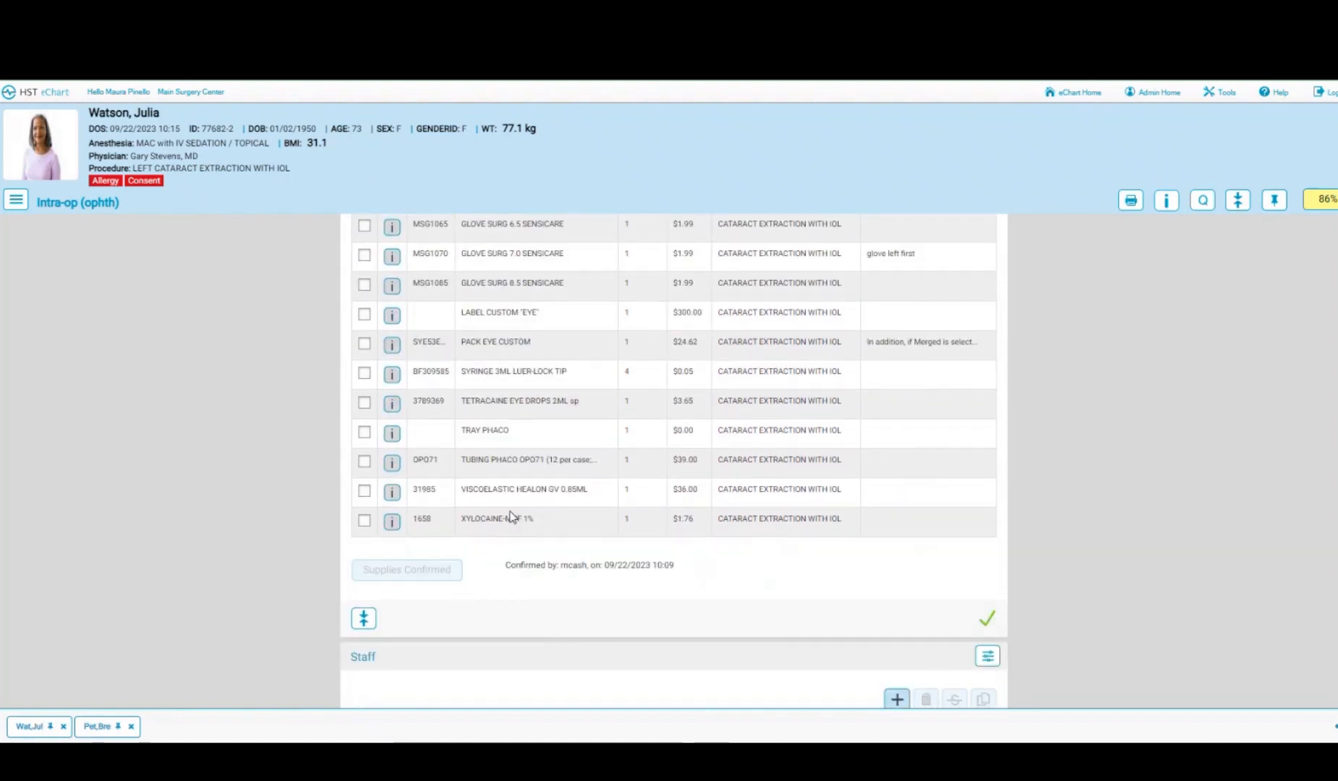
scroll(511, 516, up, 4)
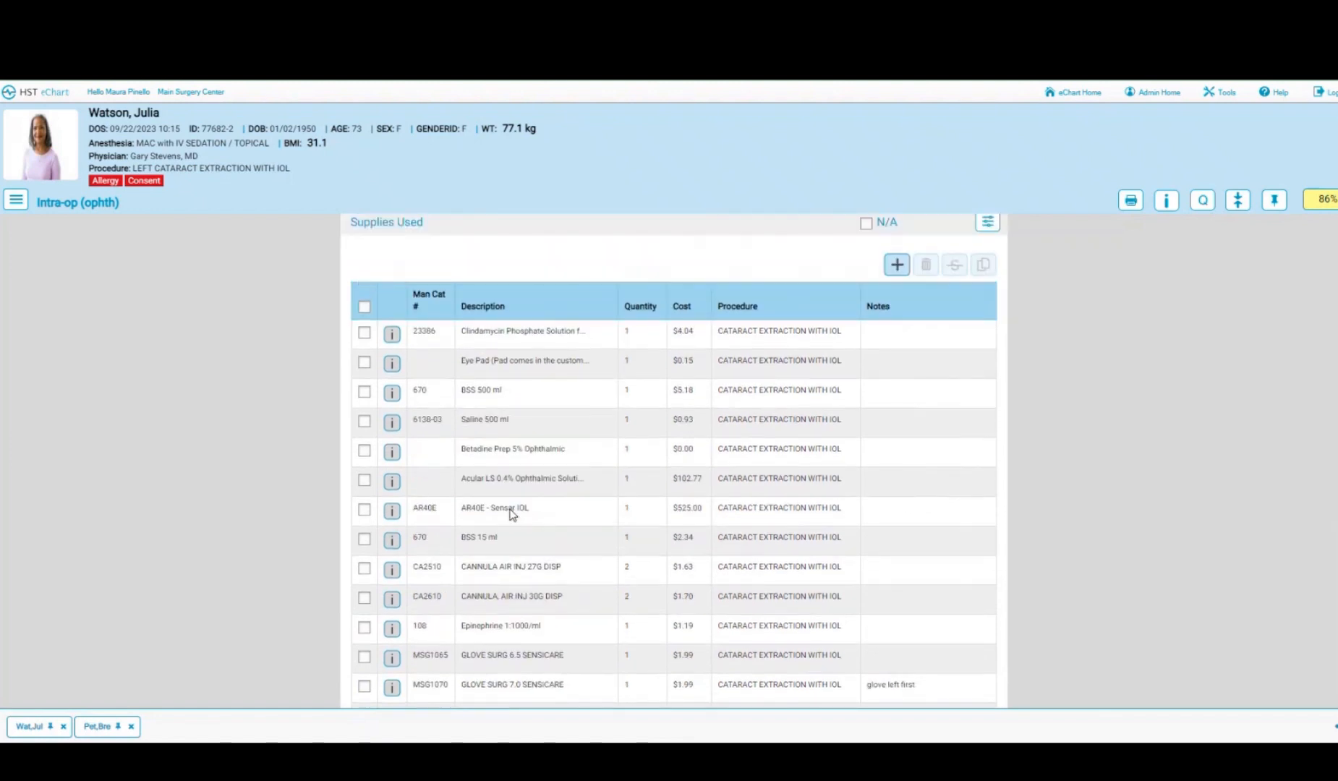
click(365, 368)
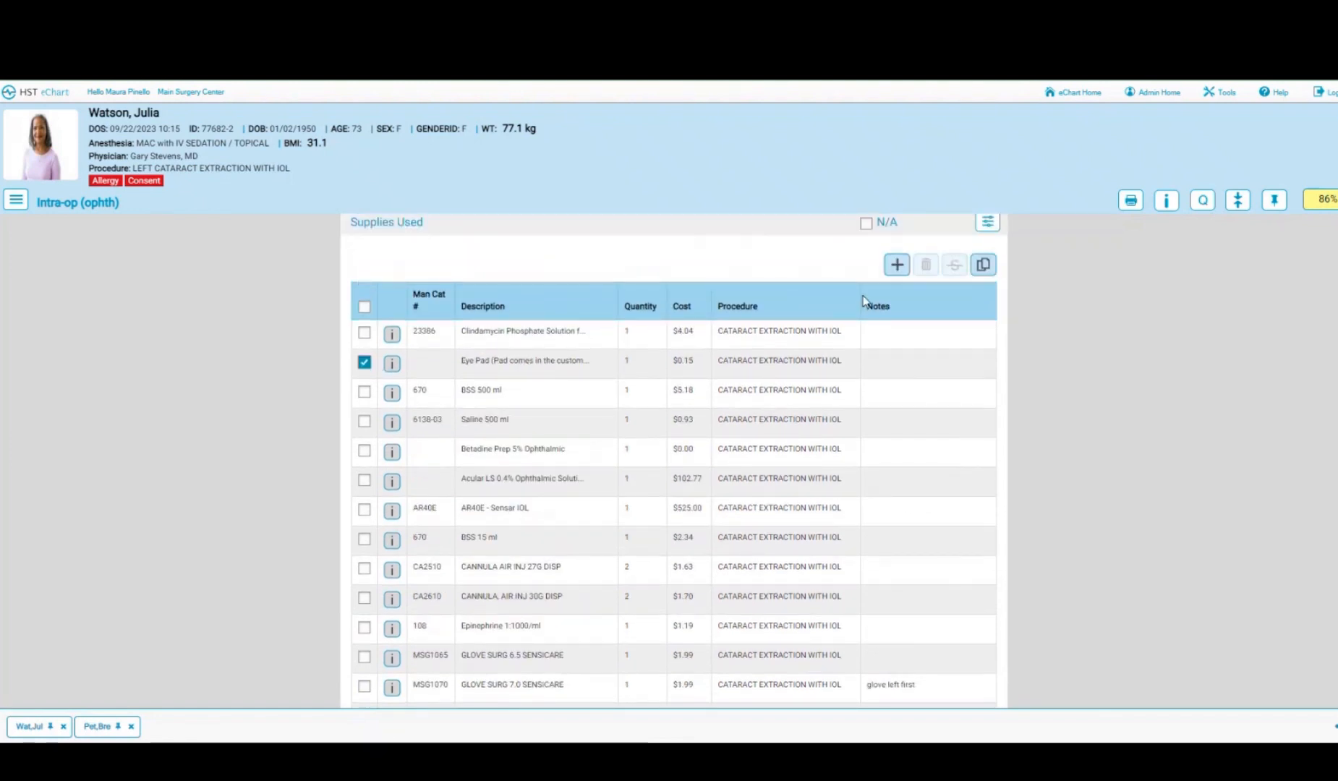
click(985, 268)
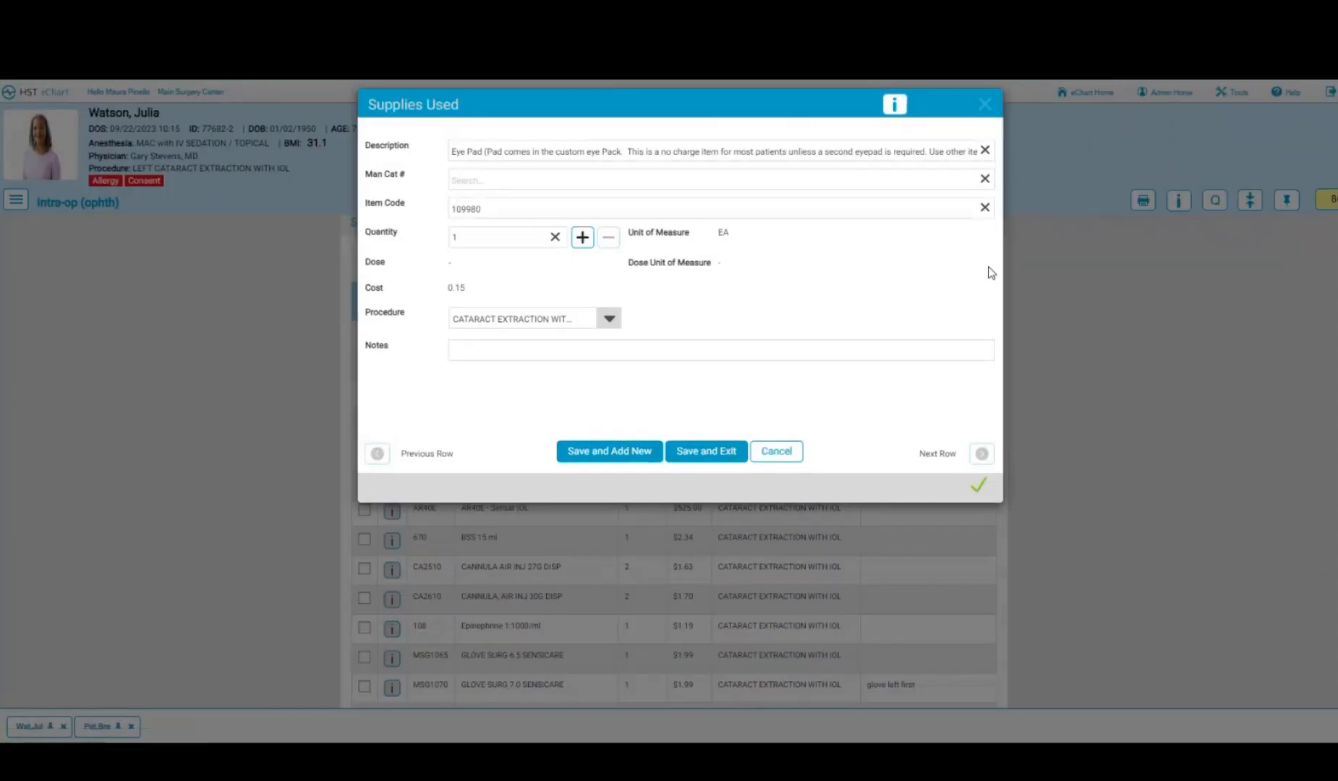
click(704, 451)
scroll(703, 455, down, 7)
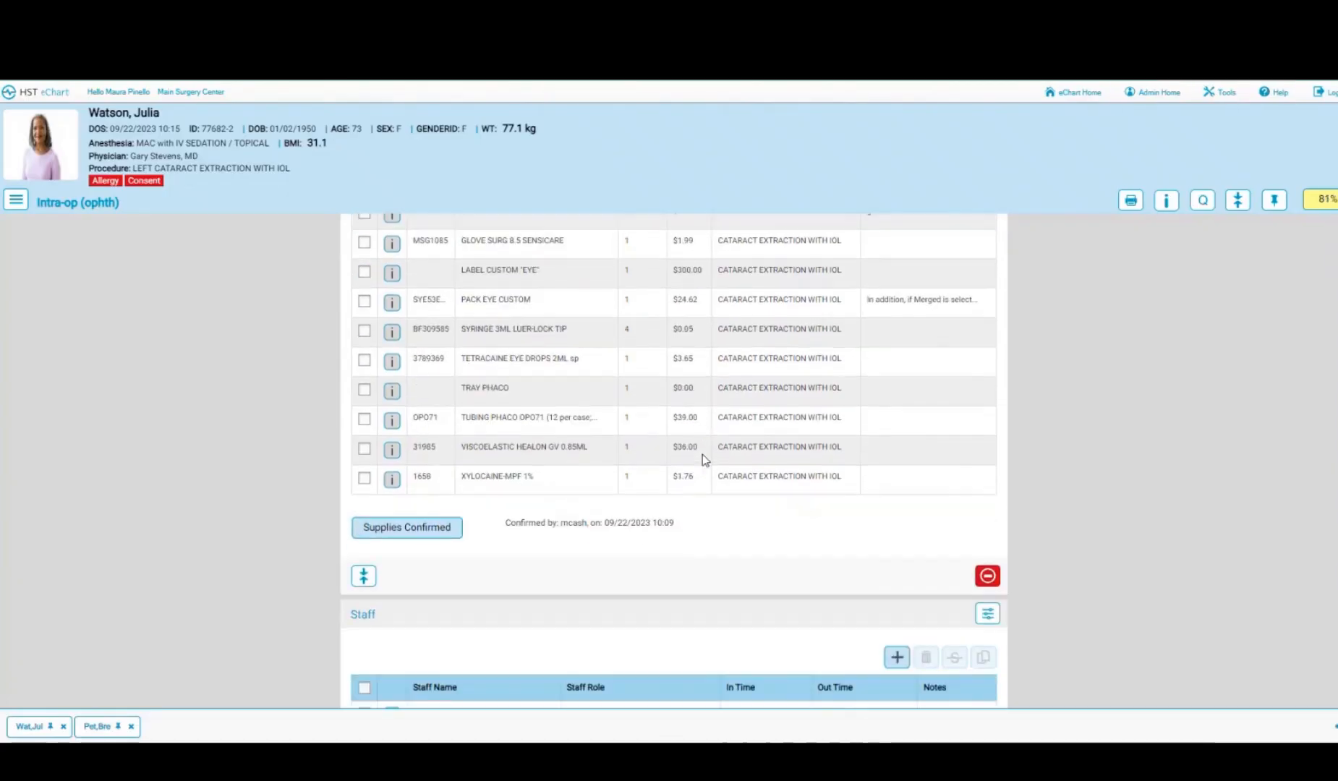
click(403, 535)
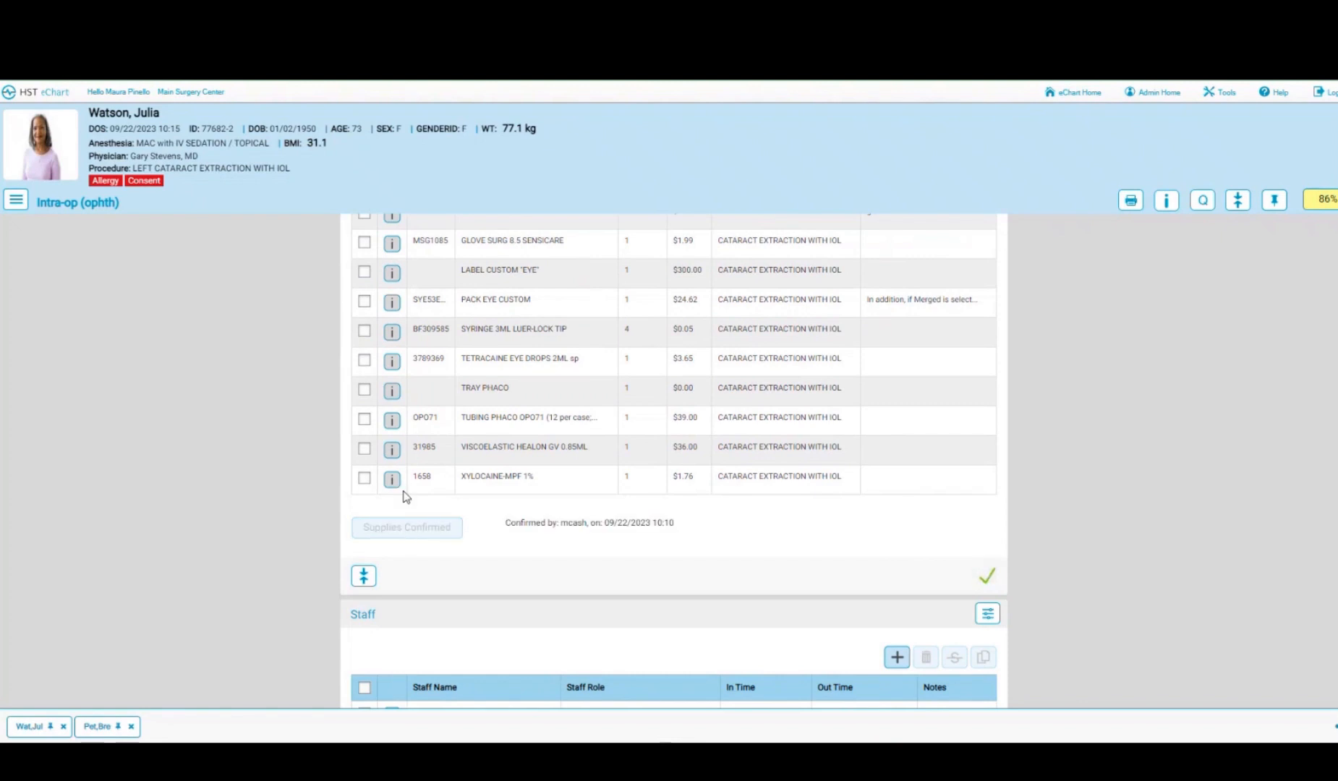
scroll(602, 486, down, 2)
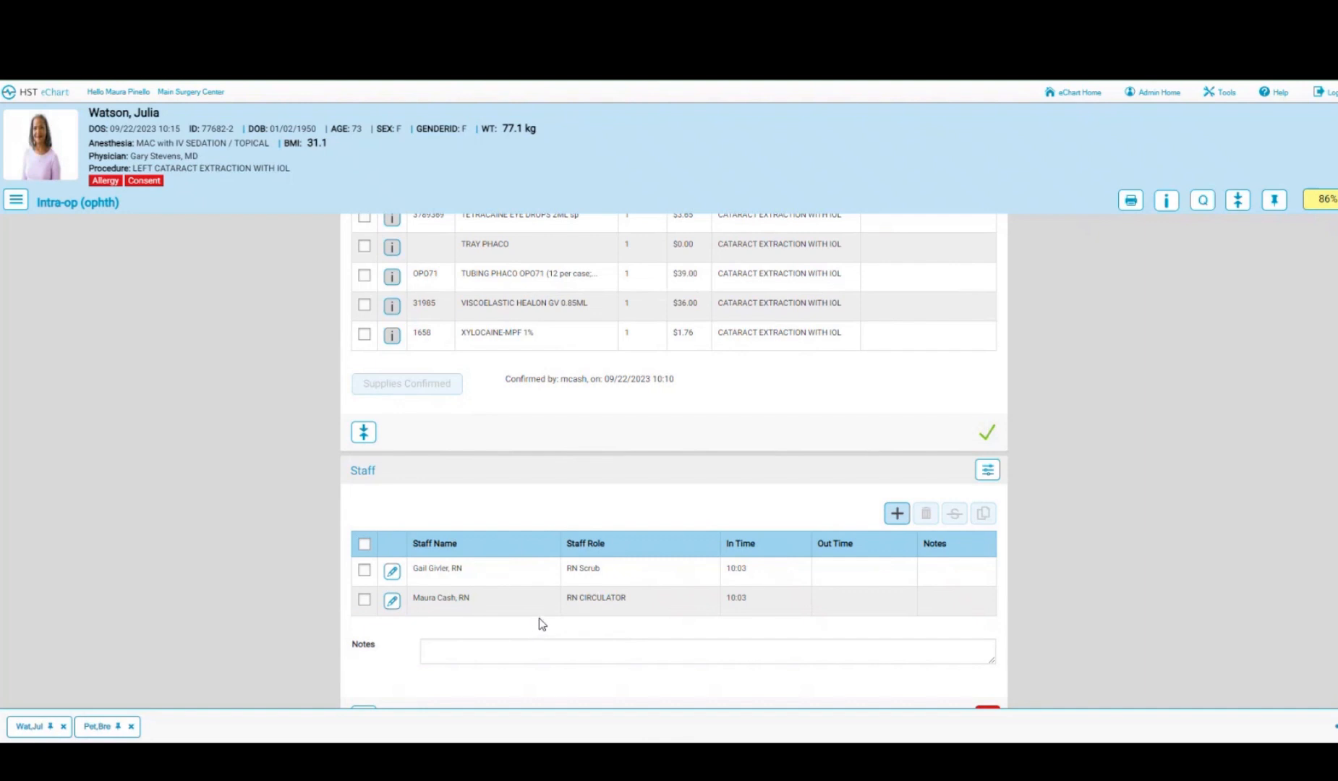
scroll(540, 623, down, 1)
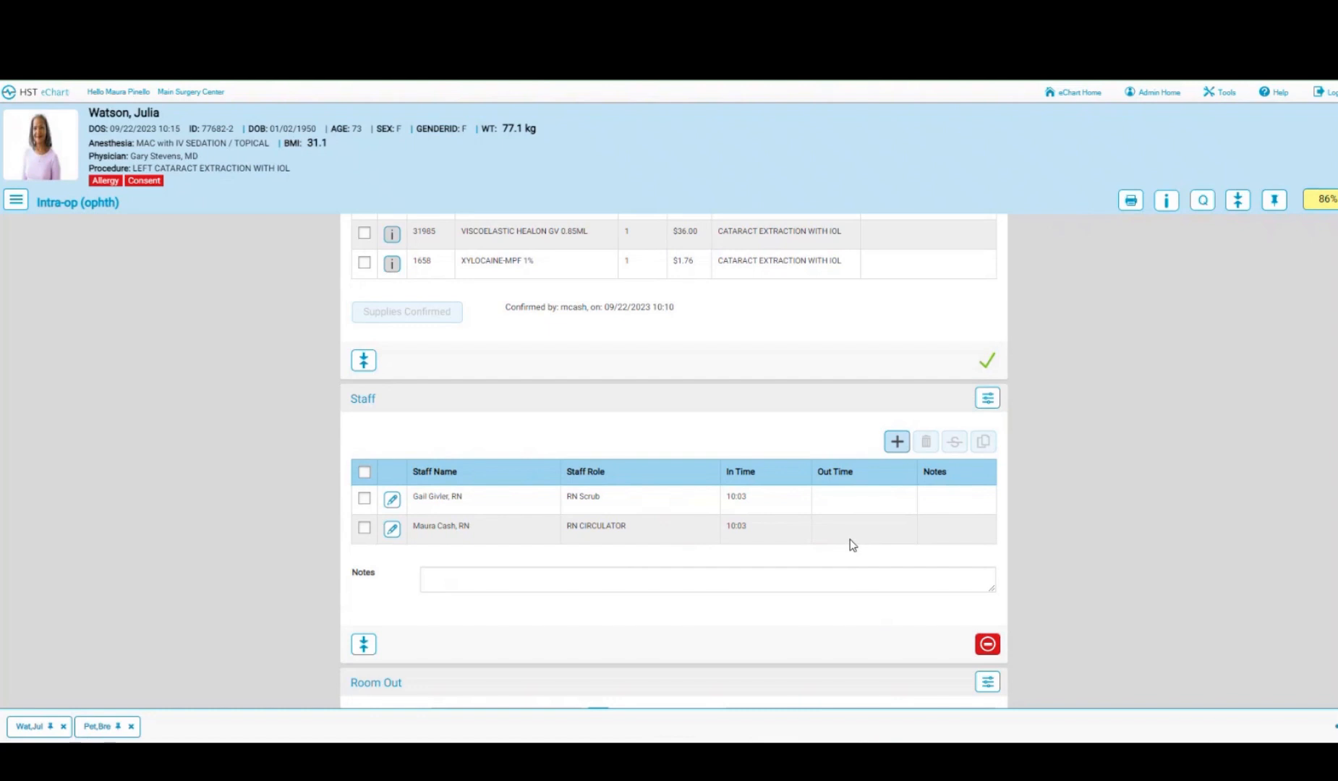
click(18, 201)
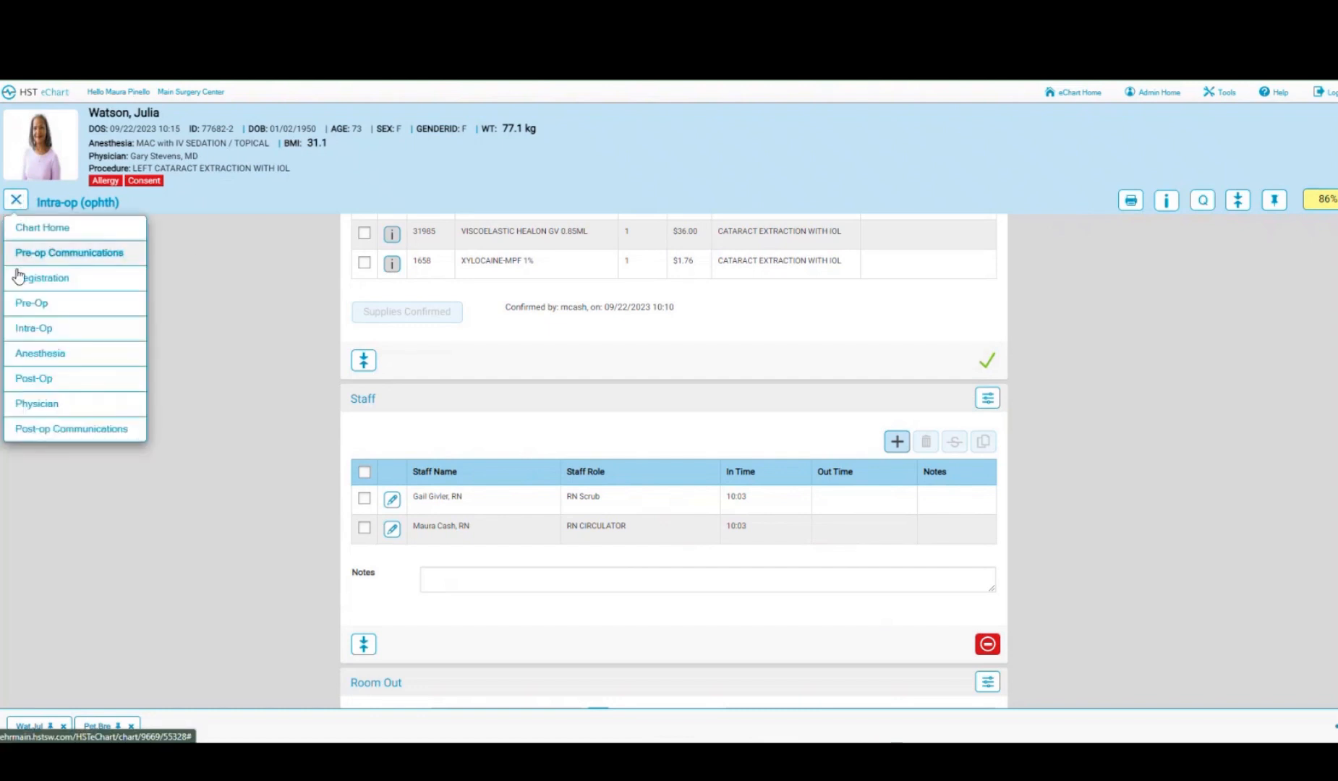
- Switch to the Anesthesia (ophth) chart and acknowledge the Document Display warning as reviewed
click(37, 361)
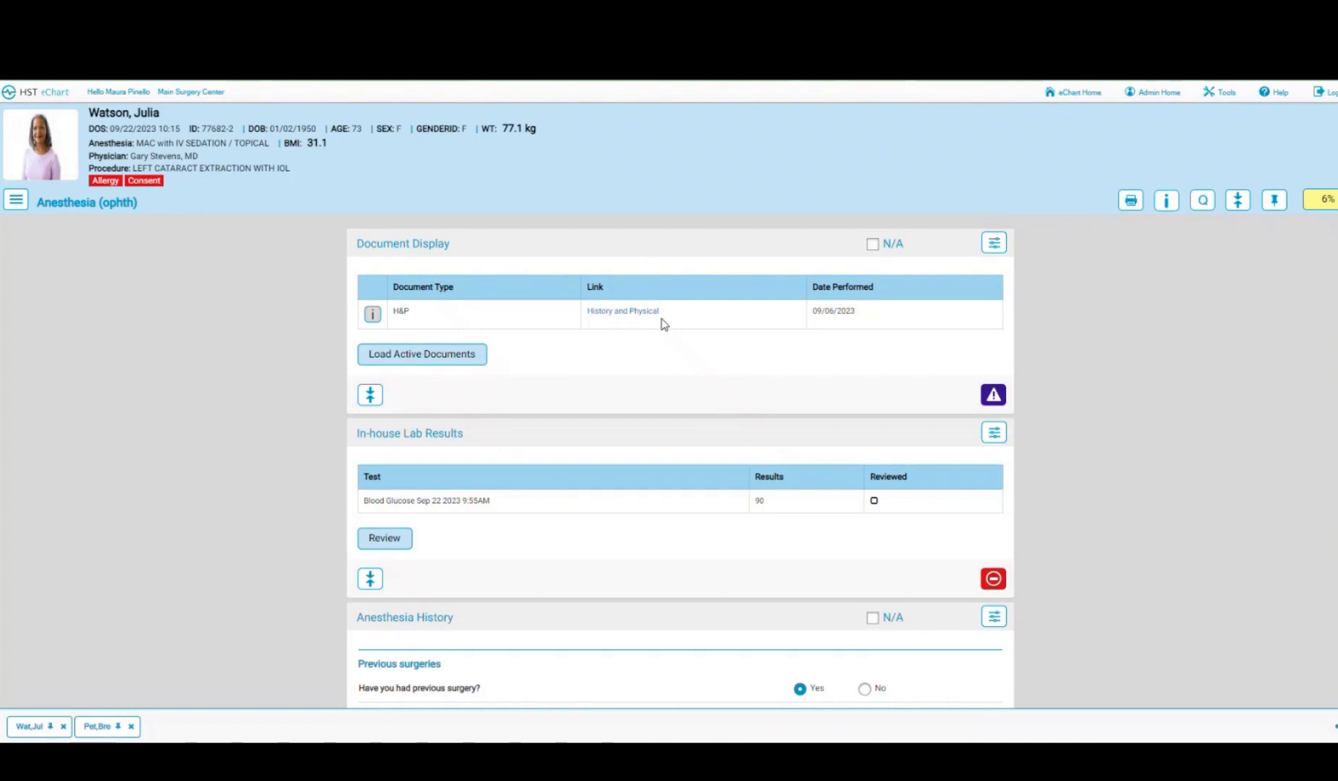
click(993, 396)
scroll(719, 395, down, 1)
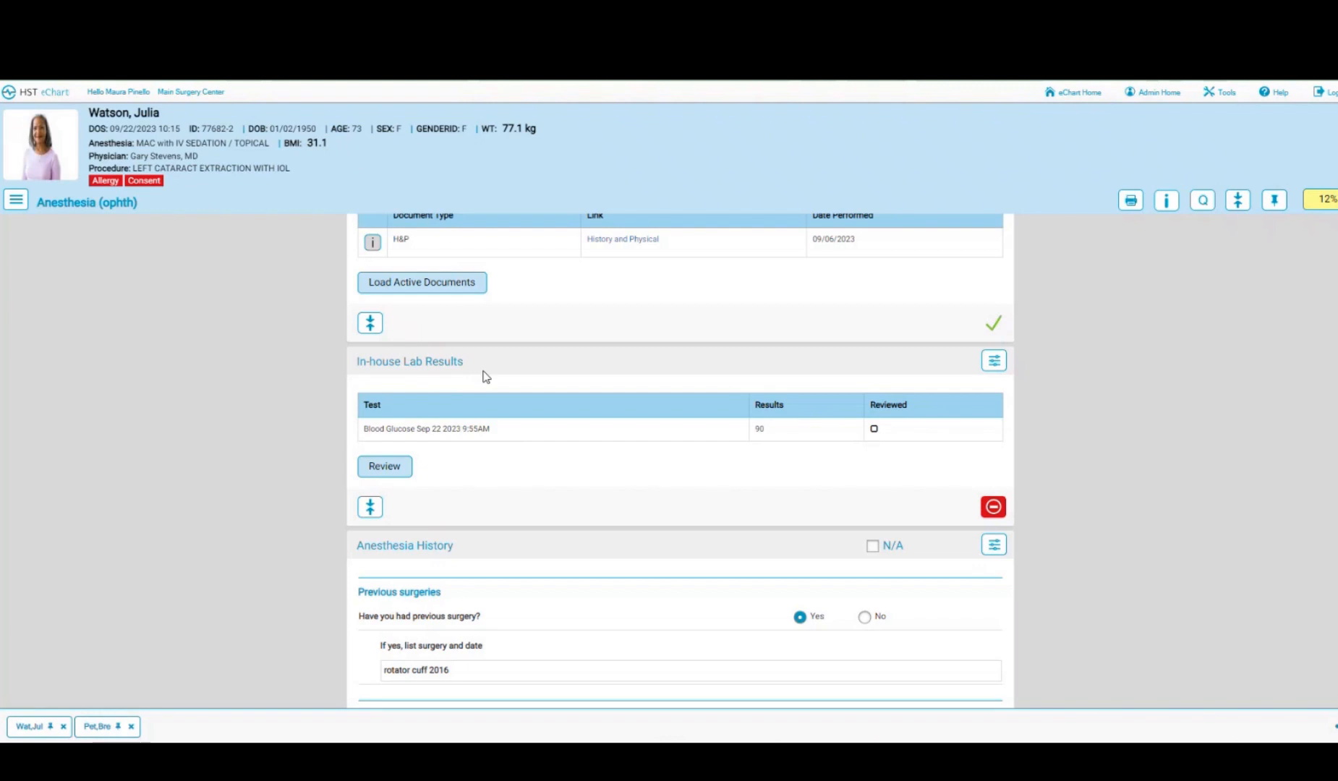
scroll(578, 459, down, 4)
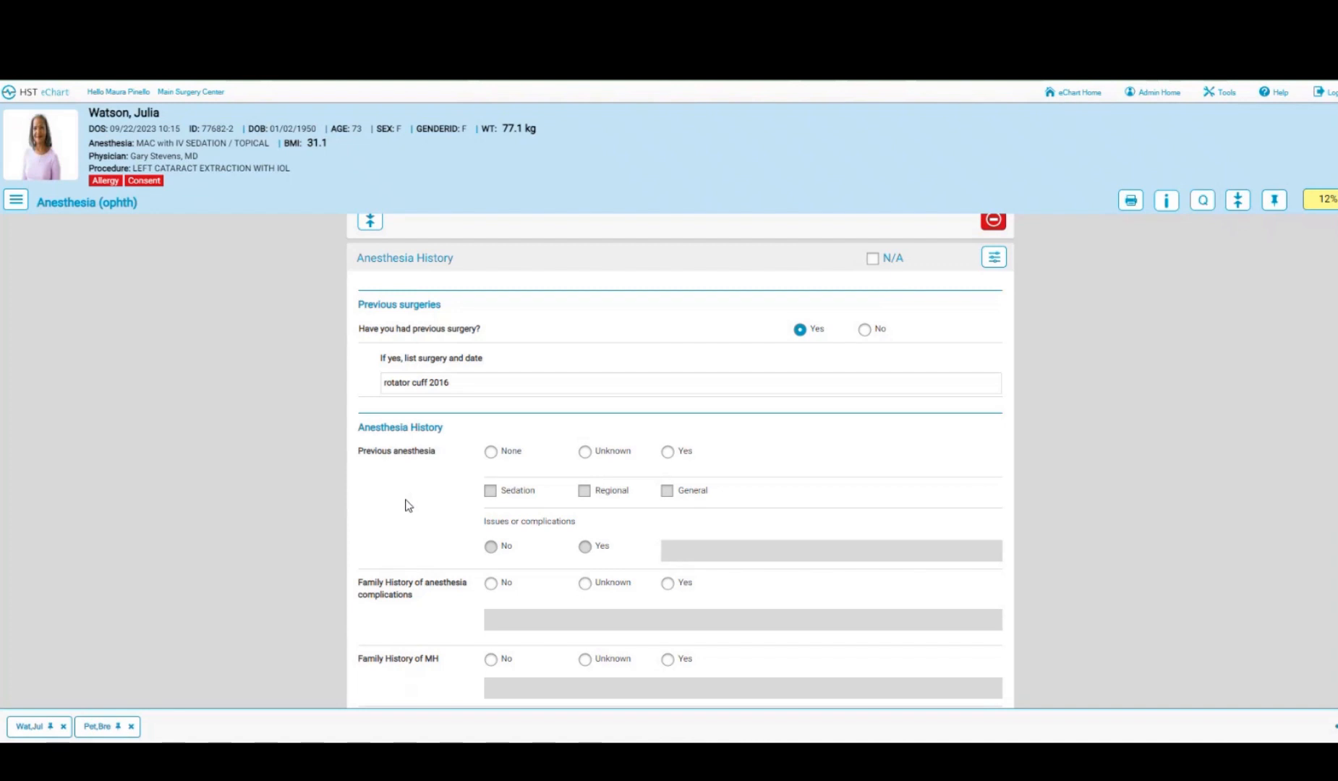
- Record previous Regional and Sedation anesthesia, with no complications and no family history of complications or MH
click(668, 453)
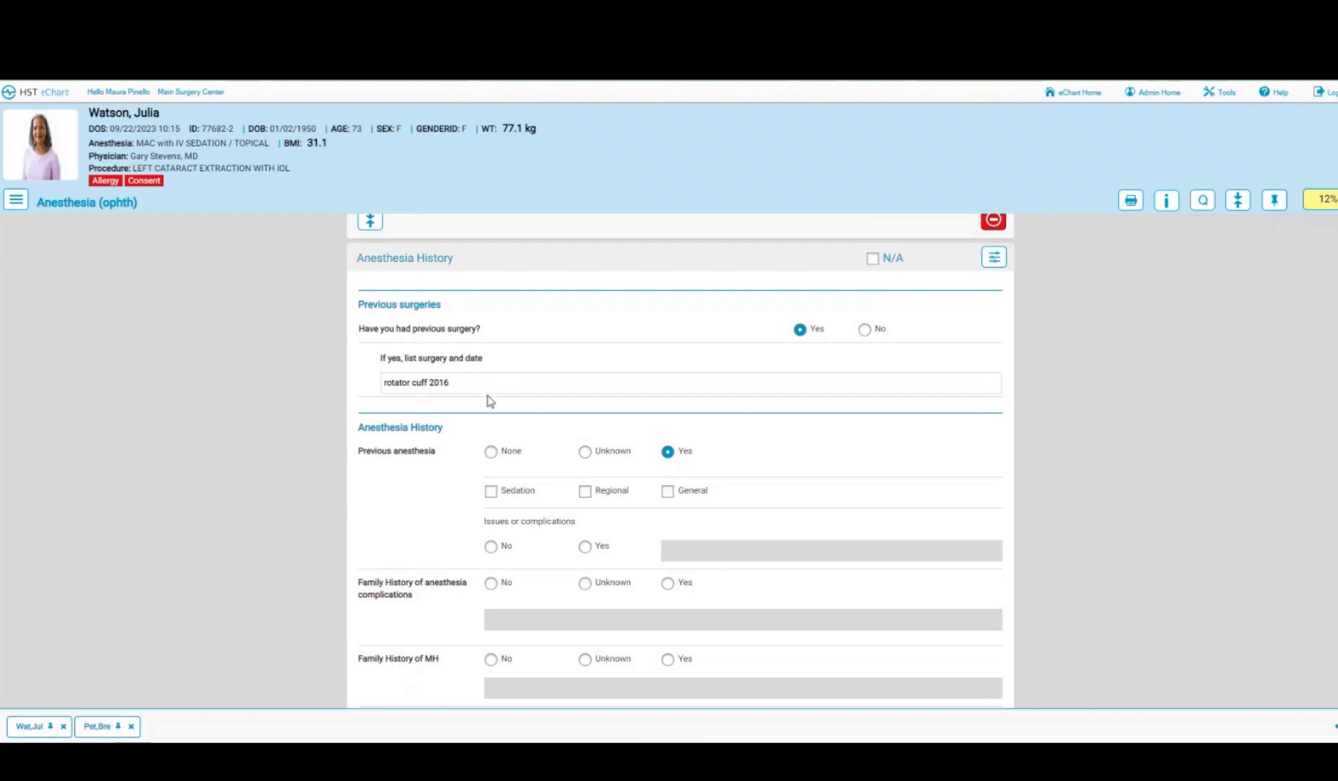
scroll(646, 400, down, 1)
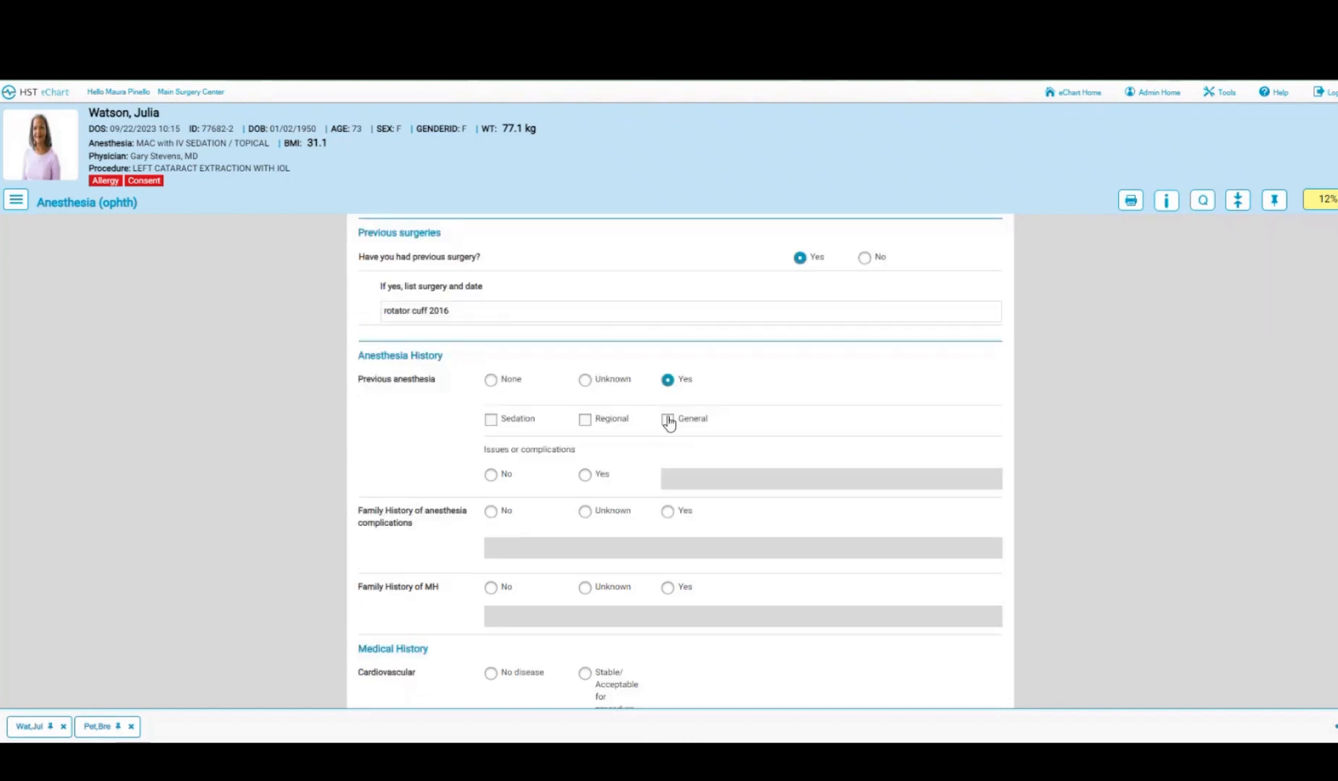
click(585, 422)
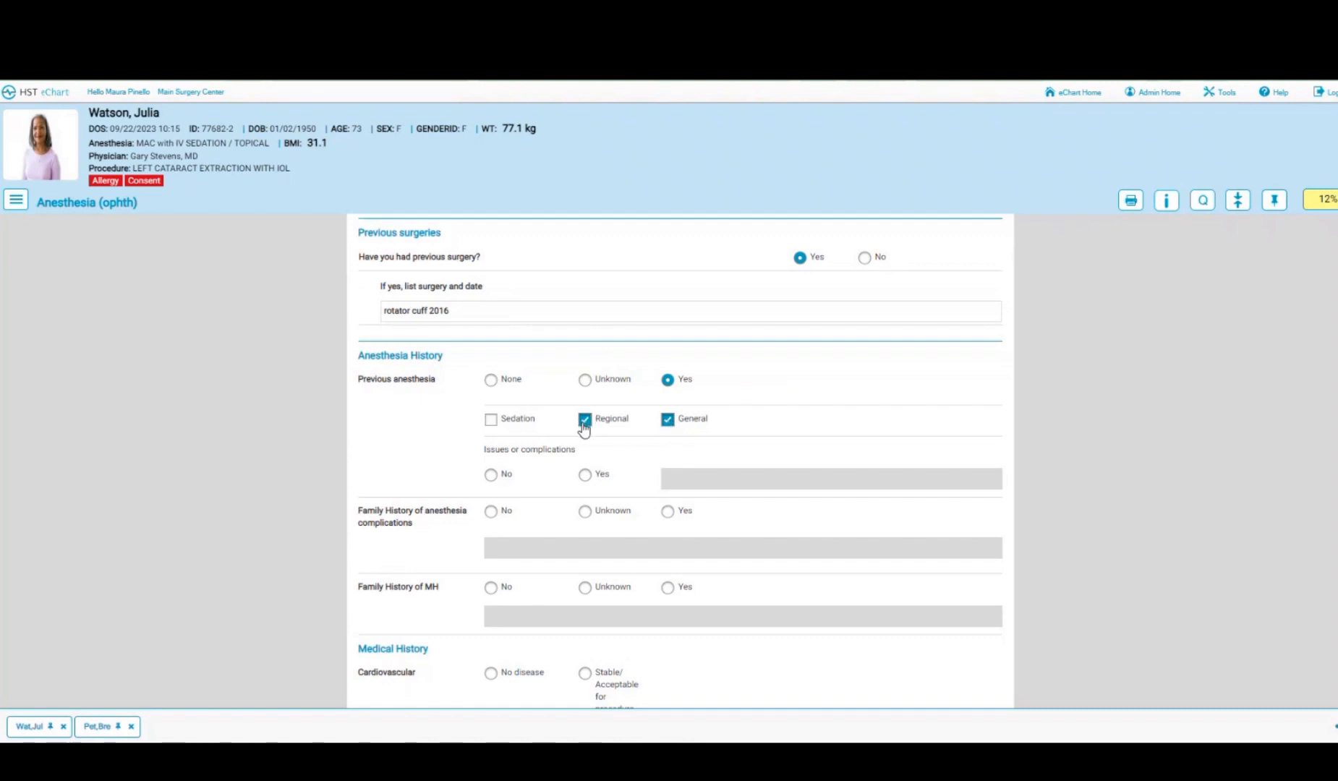
click(492, 419)
click(491, 475)
scroll(492, 478, down, 1)
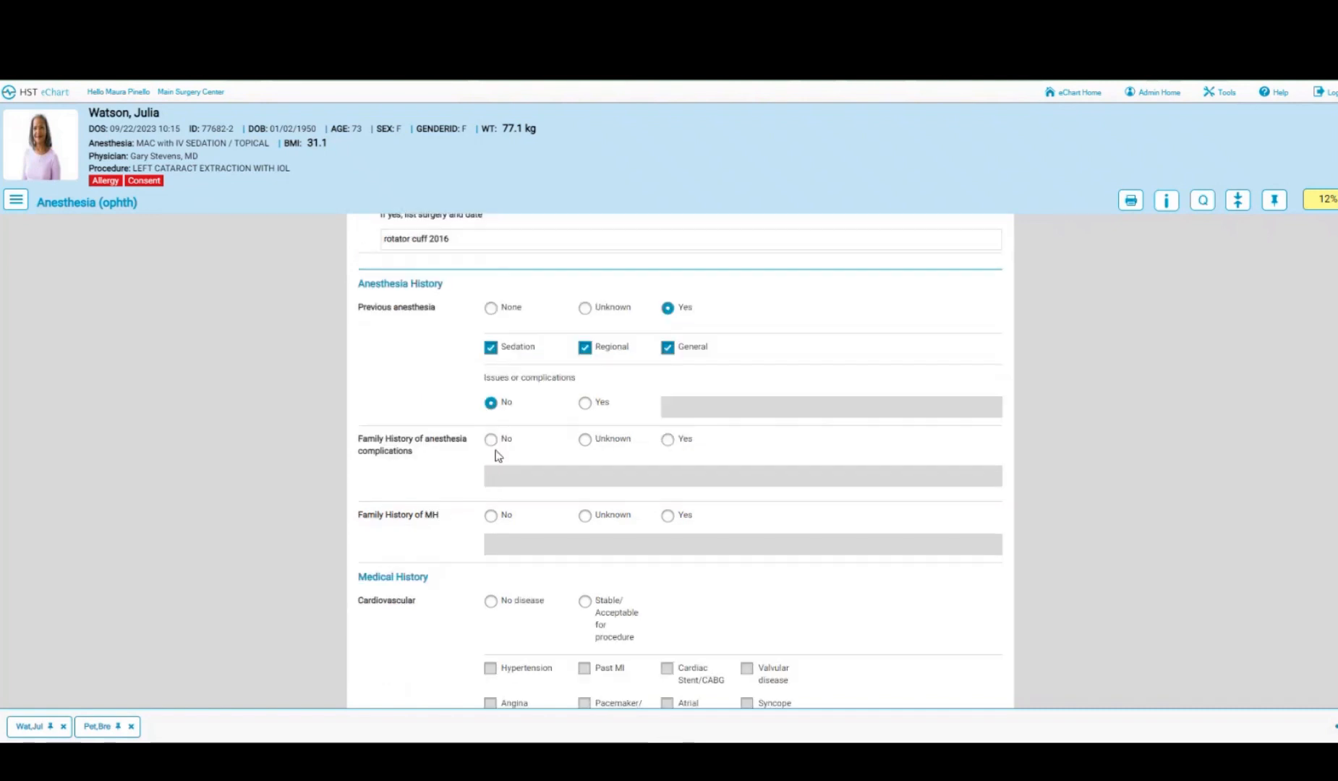
click(491, 440)
click(492, 517)
- Mark cardiovascular and pulmonary history as no disease
scroll(492, 492, down, 2)
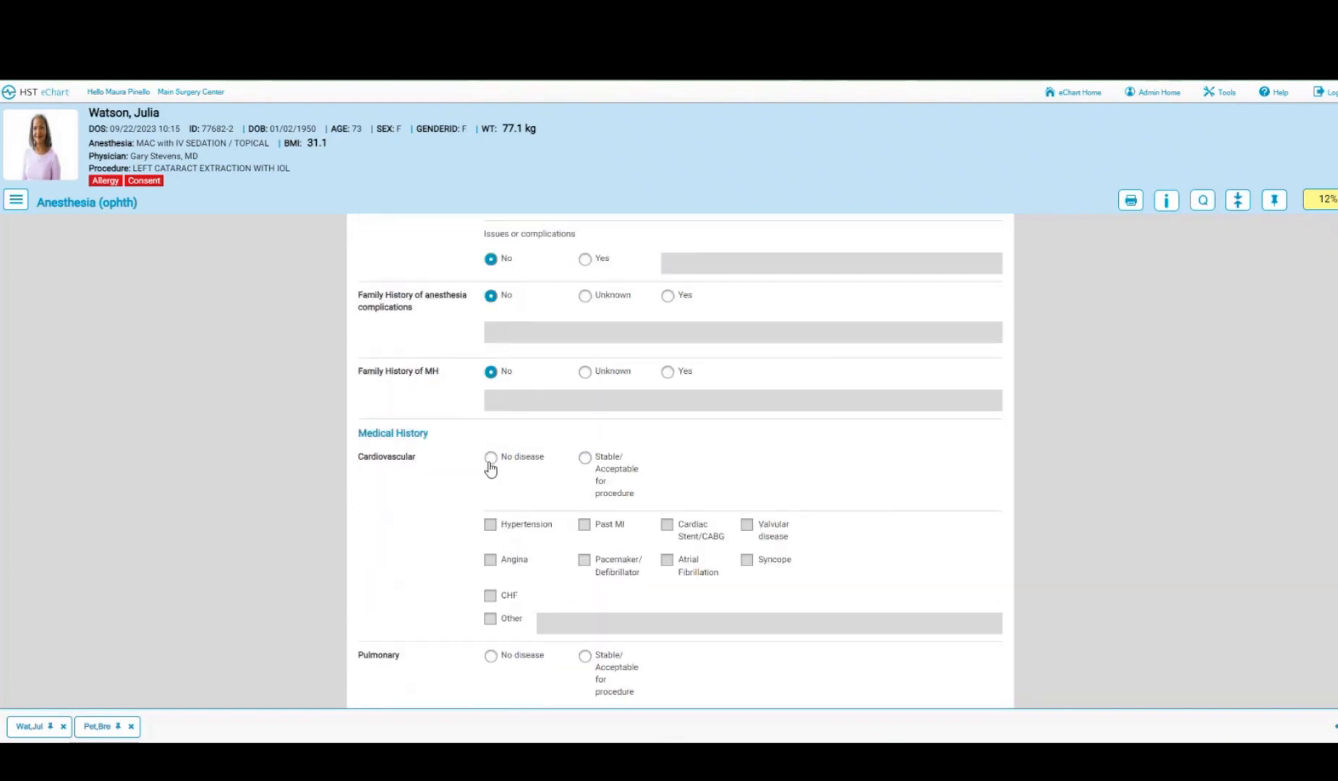
click(491, 461)
scroll(492, 463, down, 3)
click(492, 443)
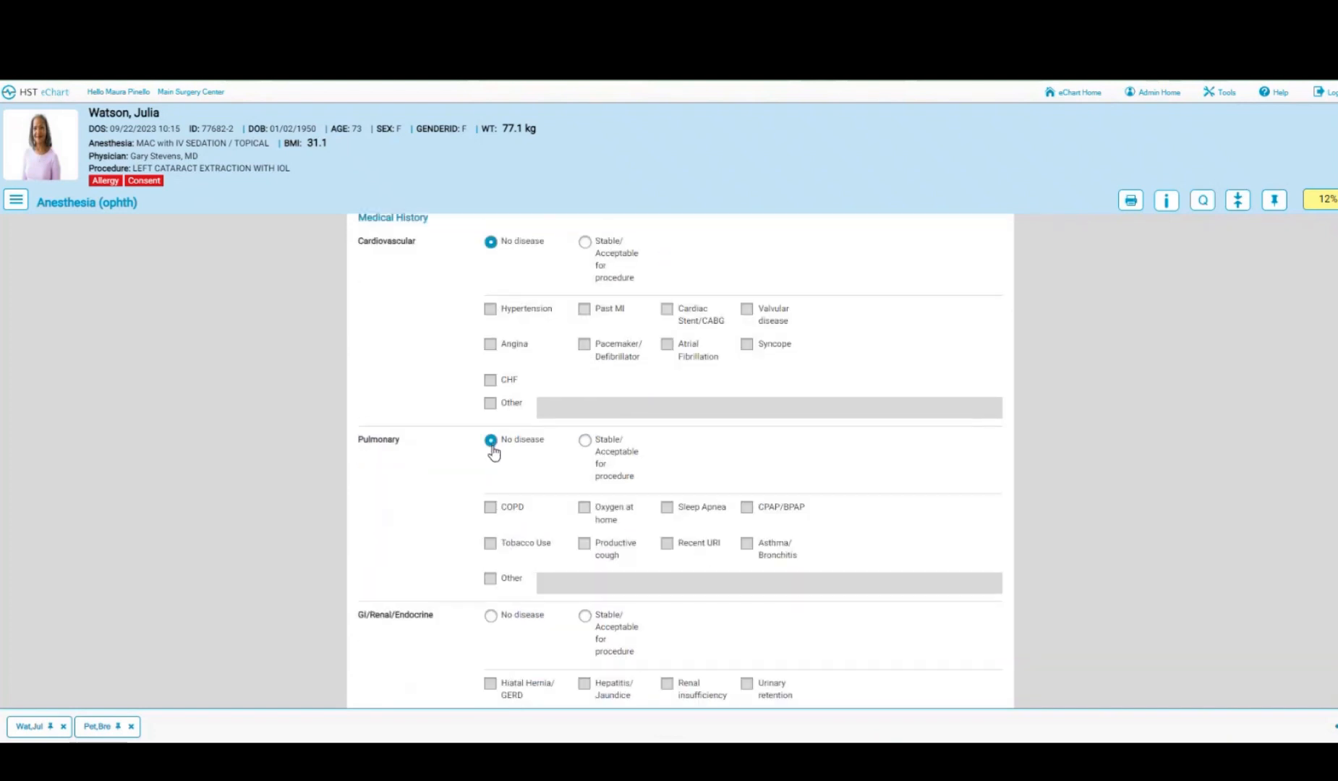
scroll(494, 453, down, 1)
scroll(494, 454, down, 3)
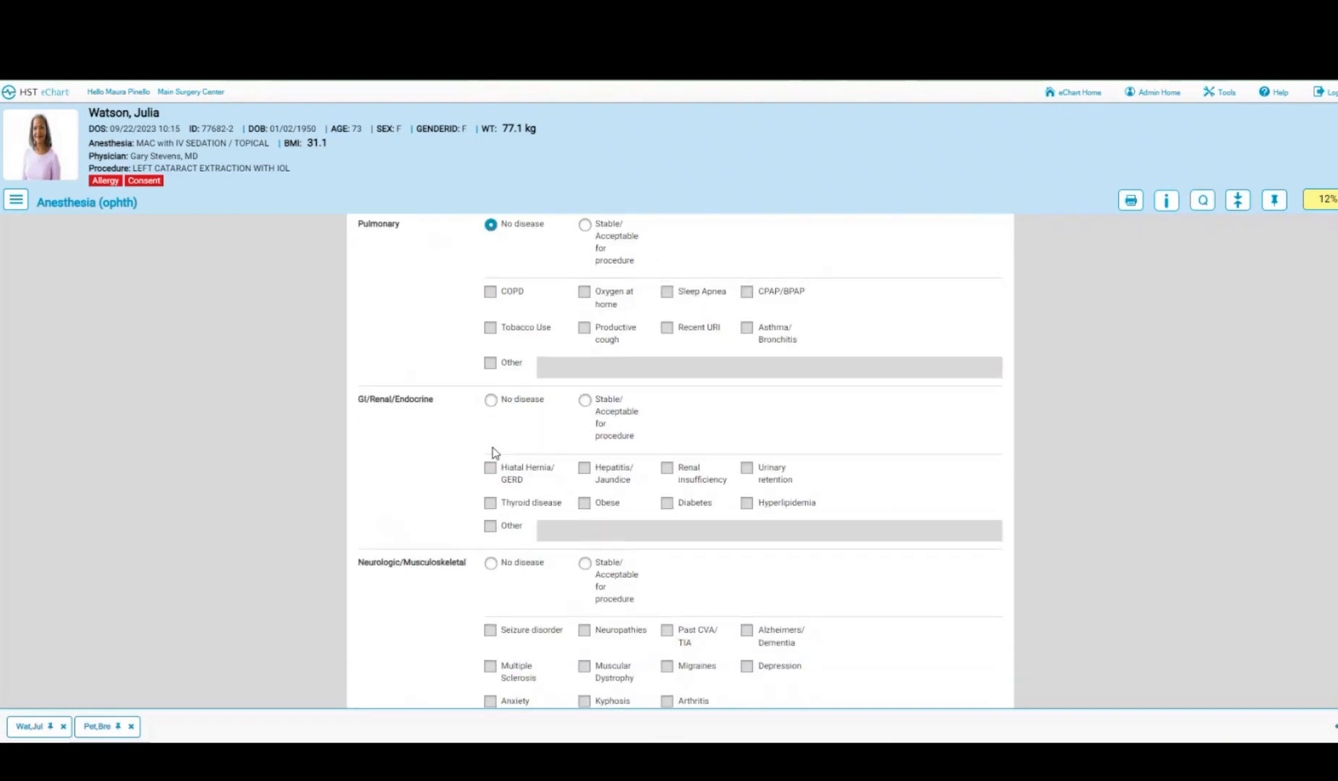
- Mark GI/Renal/Endocrine stable with diabetes, neuro/musculoskeletal stable with arthritis, and hematologic no disease
click(586, 402)
click(667, 505)
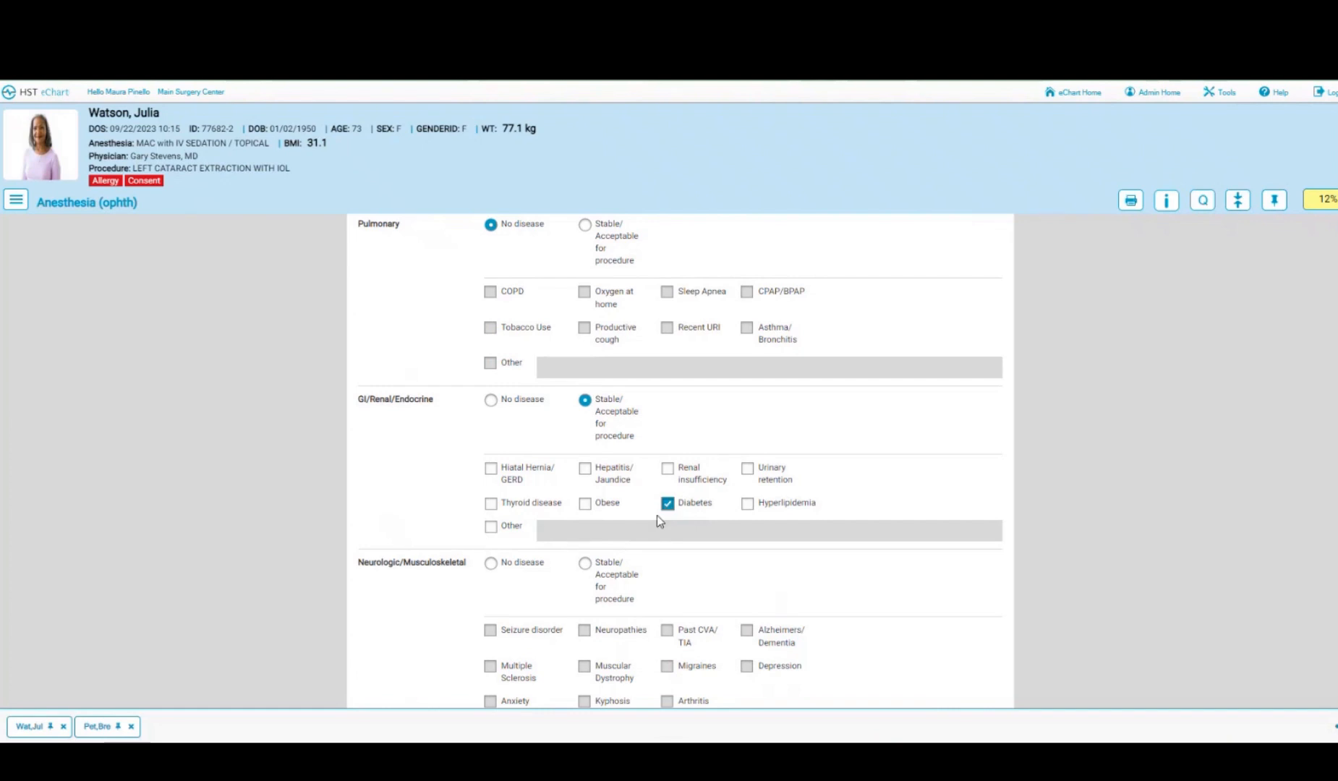
scroll(646, 533, down, 3)
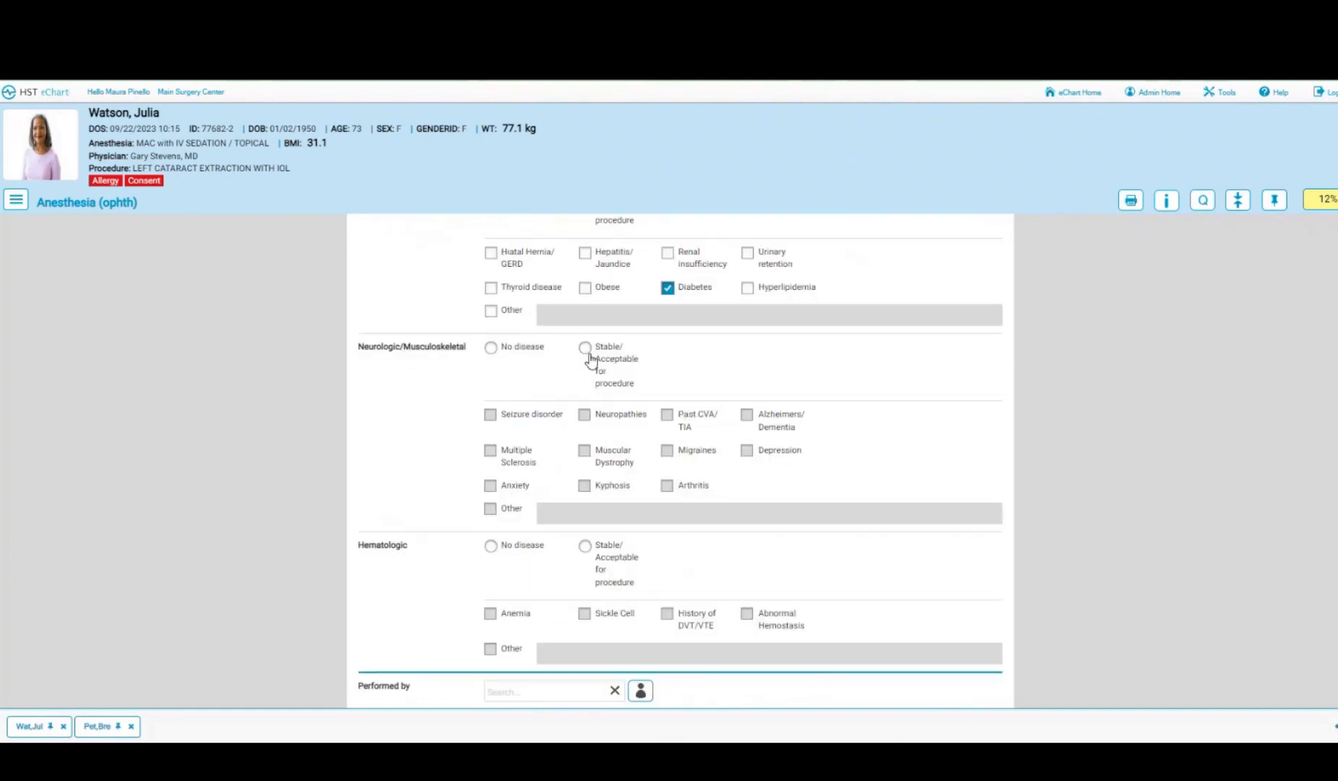
click(585, 349)
click(667, 489)
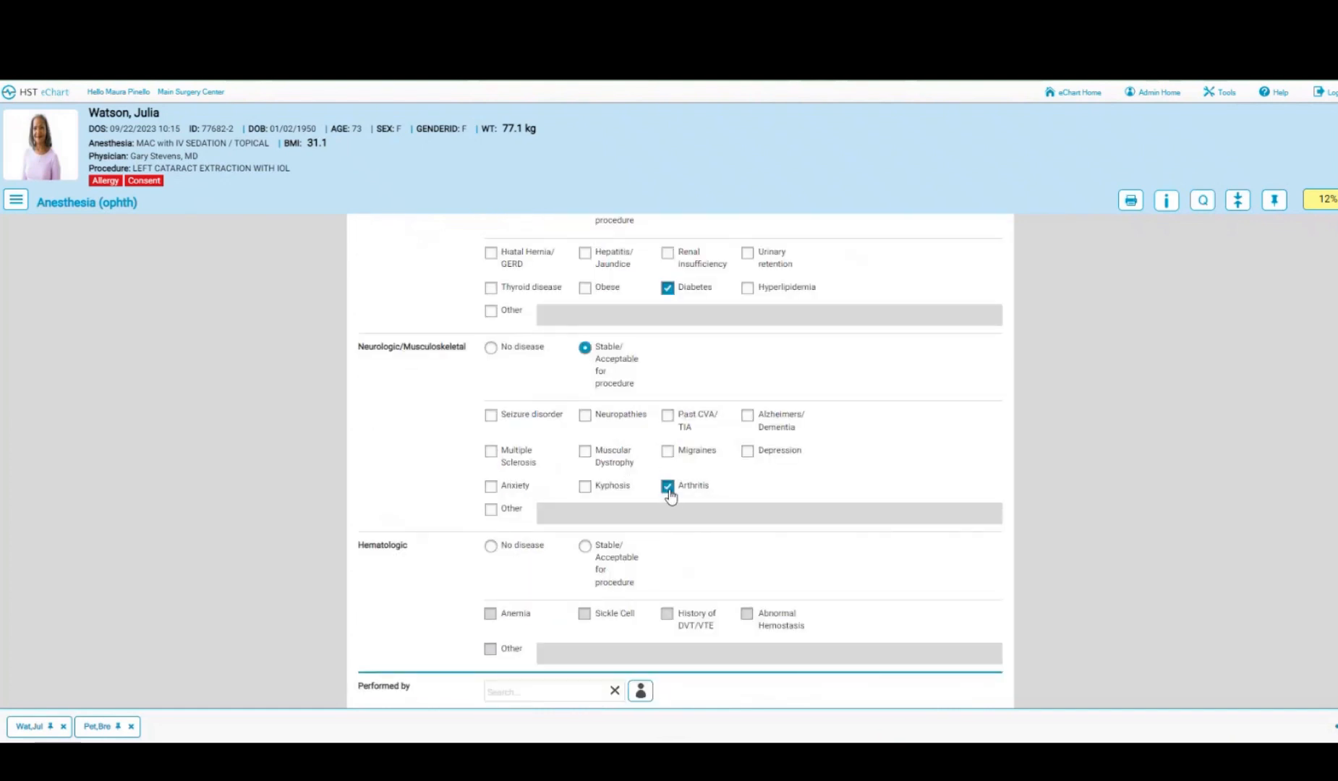
scroll(810, 487, down, 2)
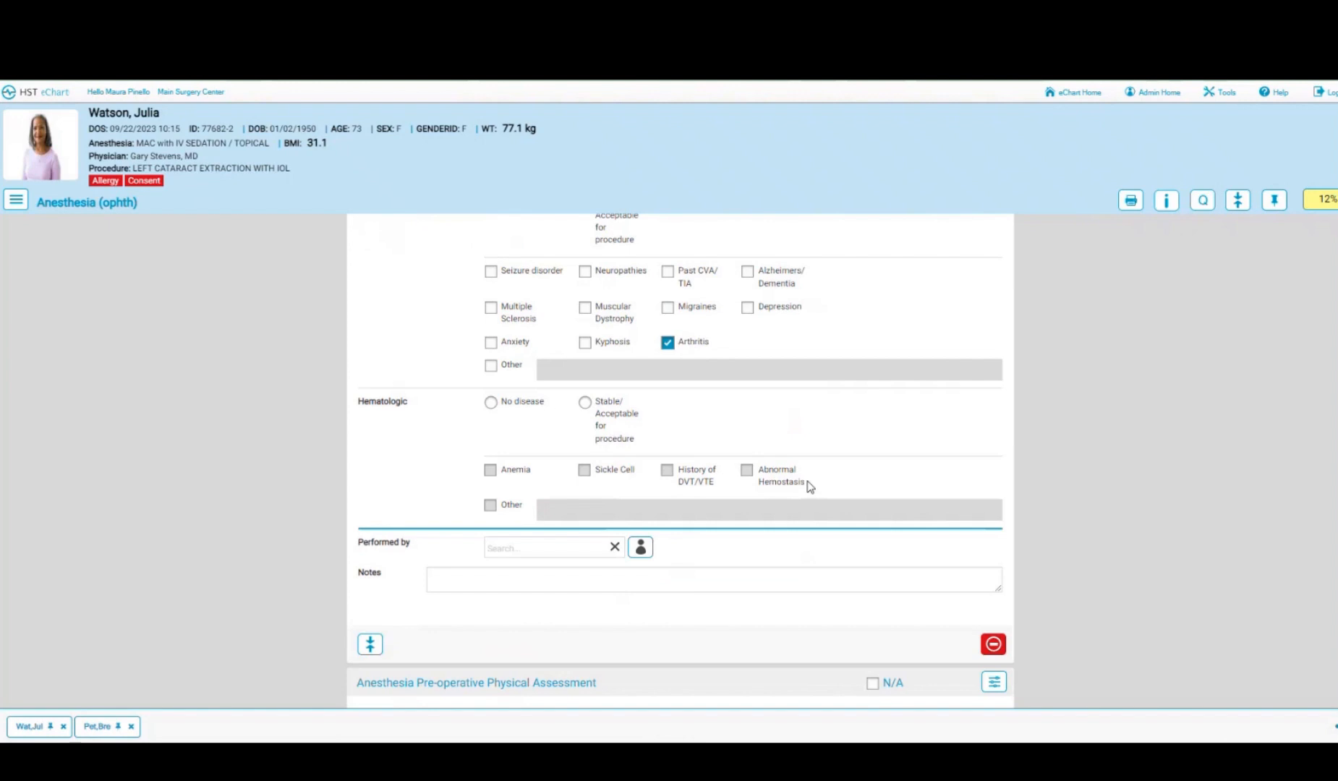
click(490, 402)
- Set the history's Performed by to the clinician found by searching 'br'
scroll(446, 413, down, 1)
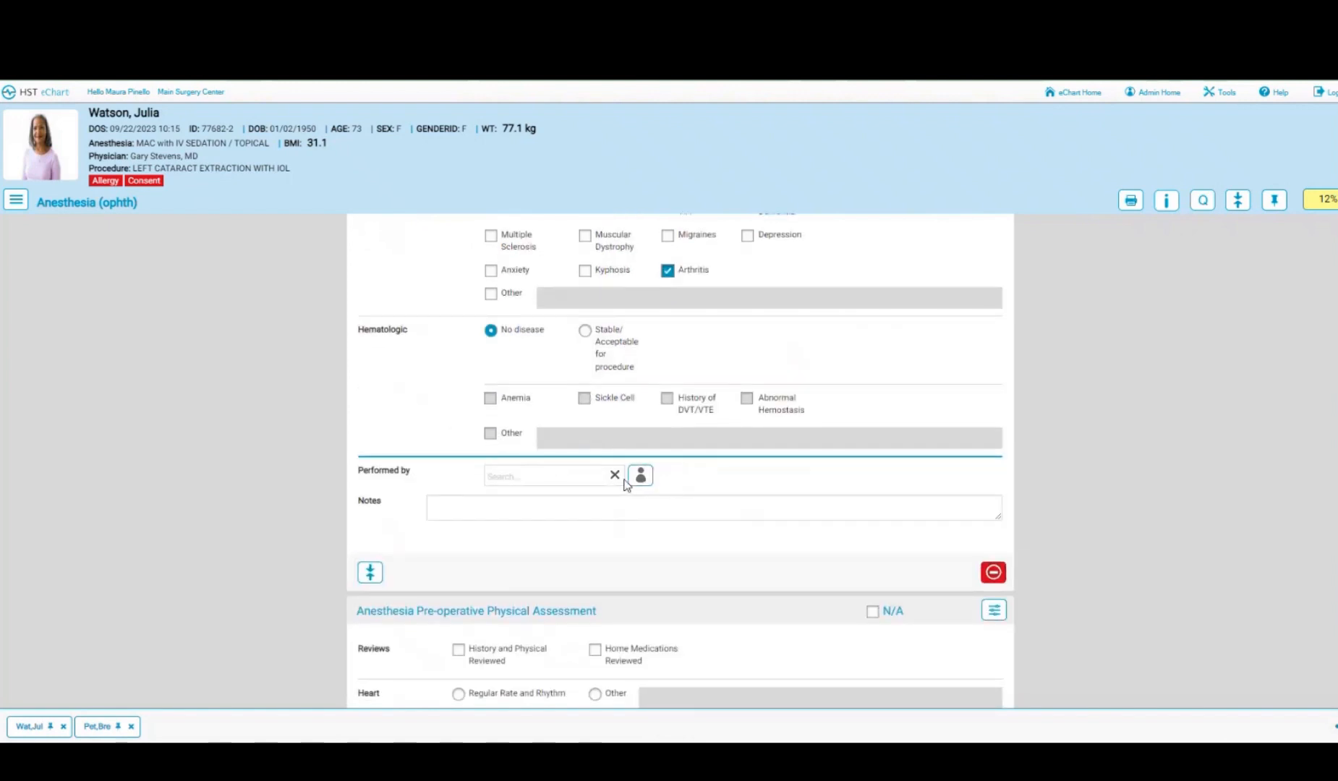
click(572, 476)
text(br)
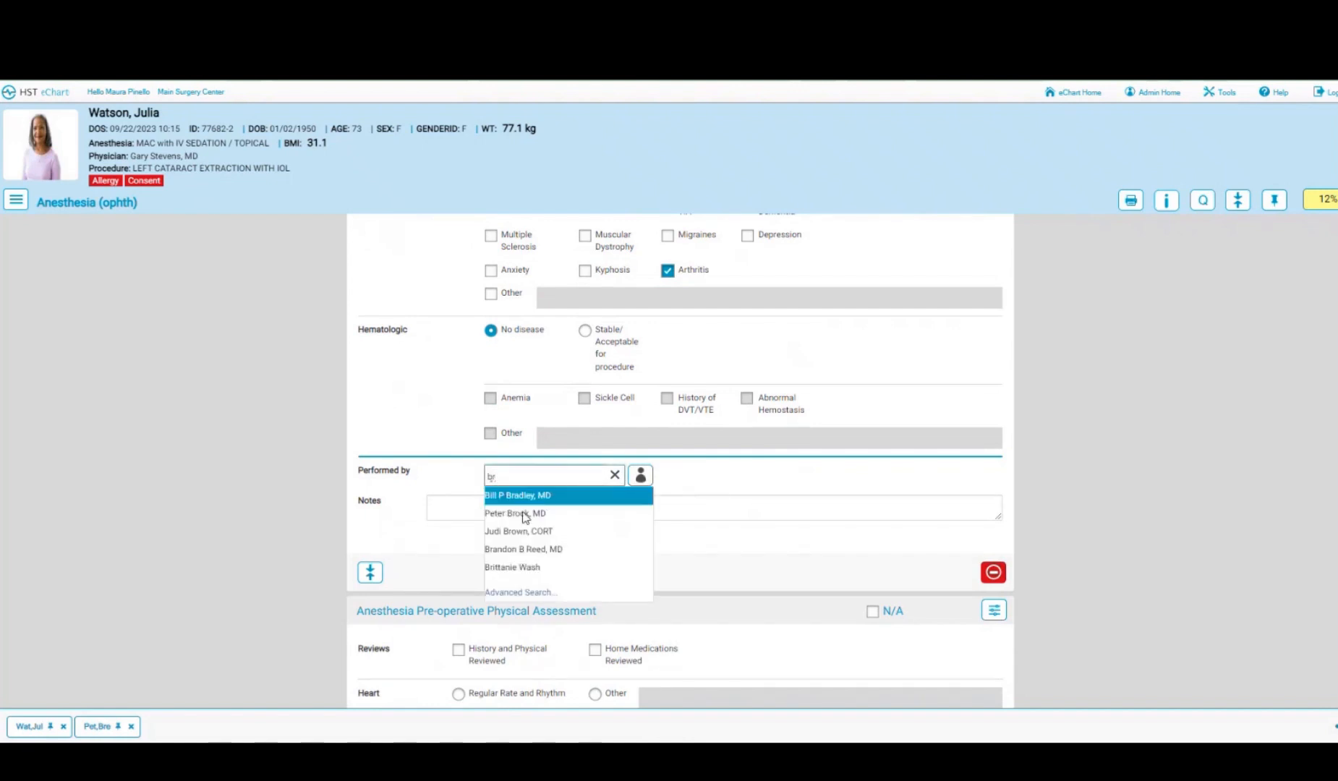
click(522, 513)
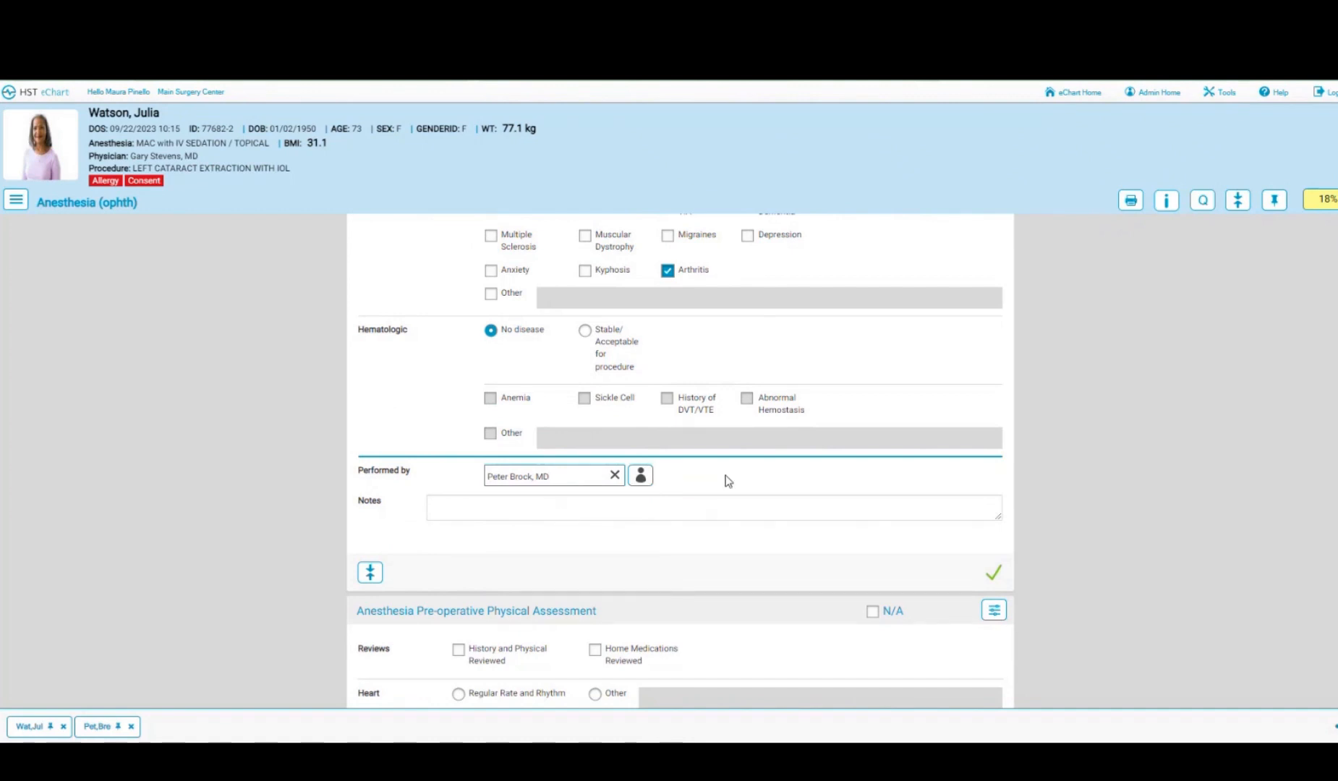
scroll(727, 479, down, 3)
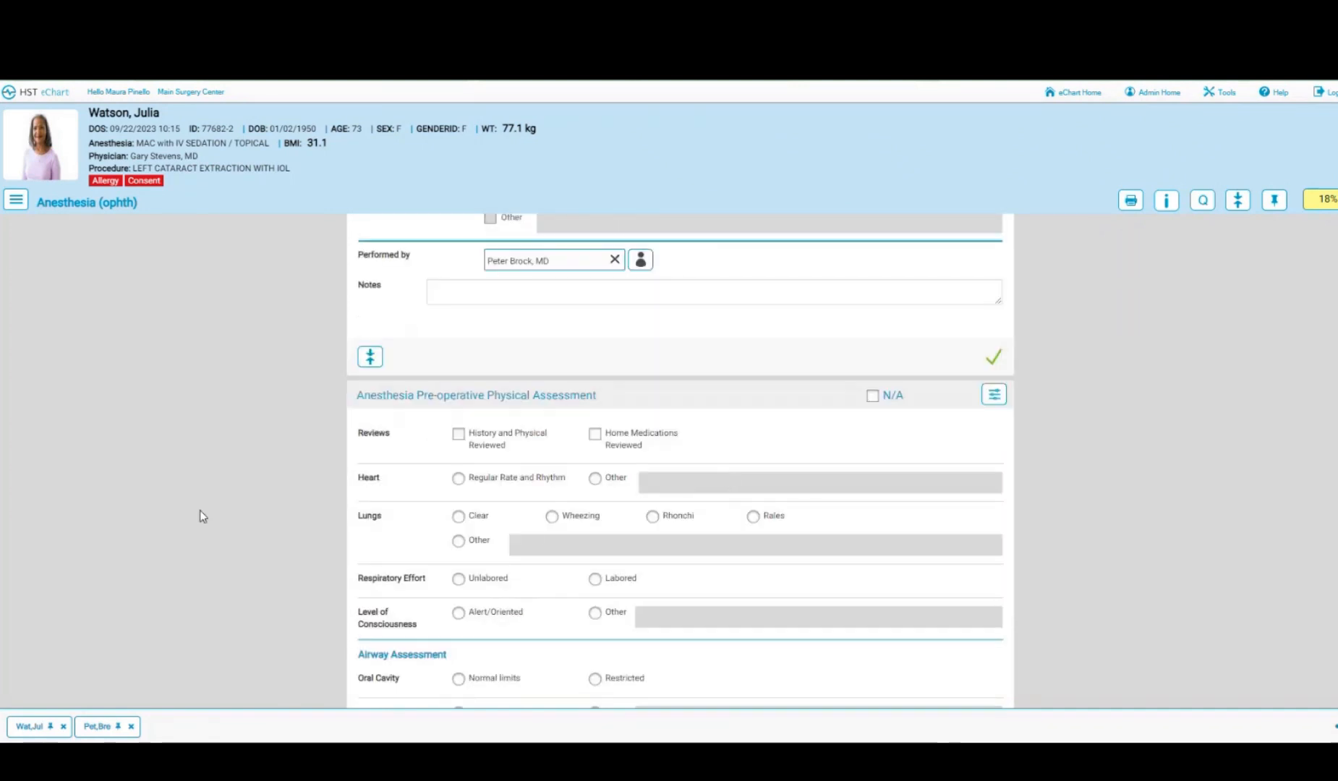
- Record H&P and home meds reviewed, regular heart rhythm, lungs Other, unlabored respiration, alert and oriented
scroll(616, 506, down, 1)
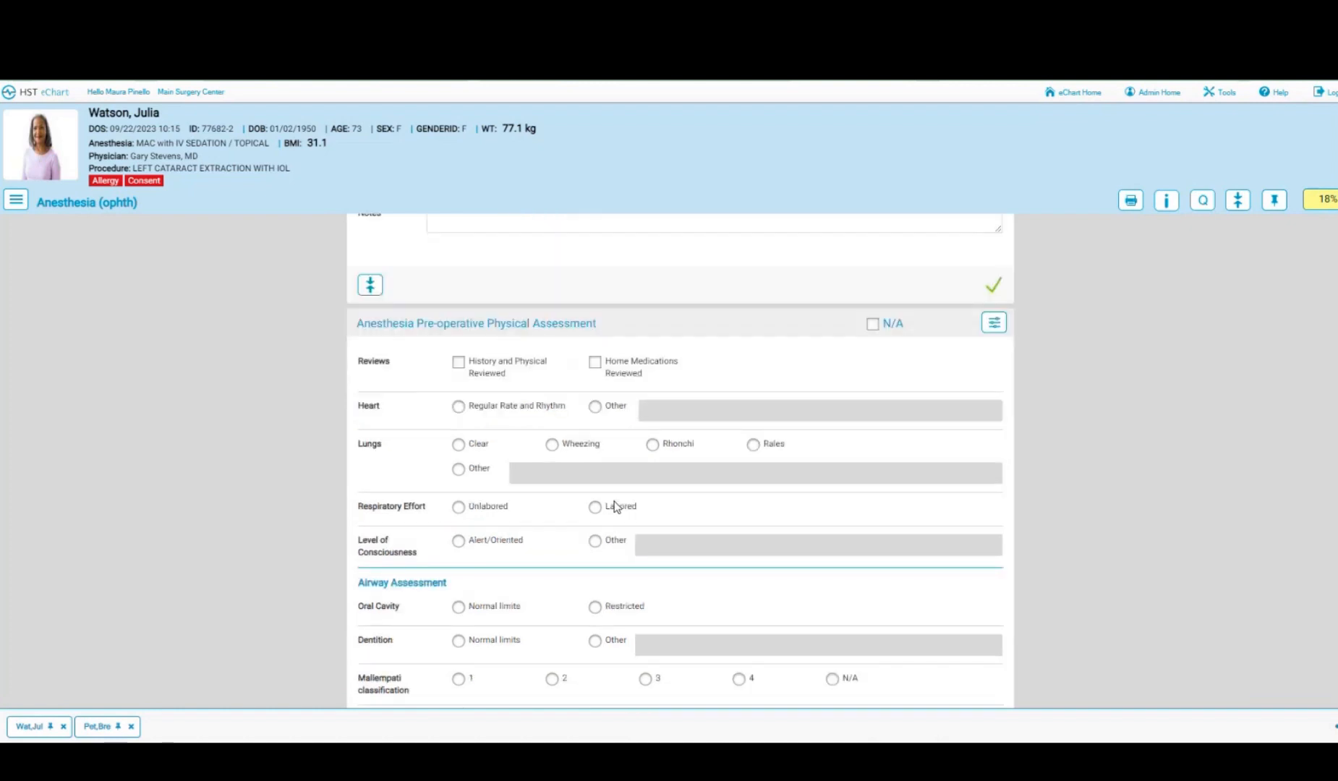
click(459, 362)
click(595, 362)
click(459, 407)
click(459, 470)
click(458, 508)
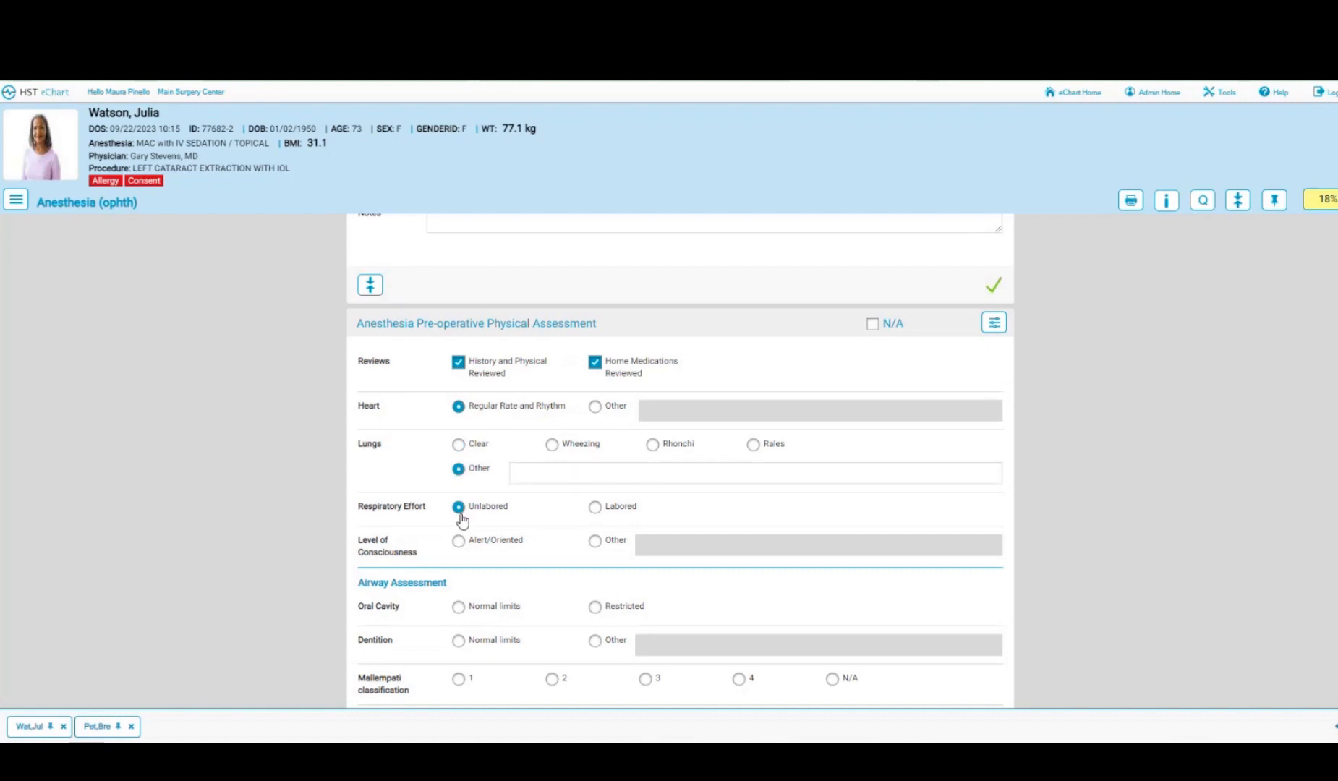
click(460, 543)
scroll(563, 552, down, 3)
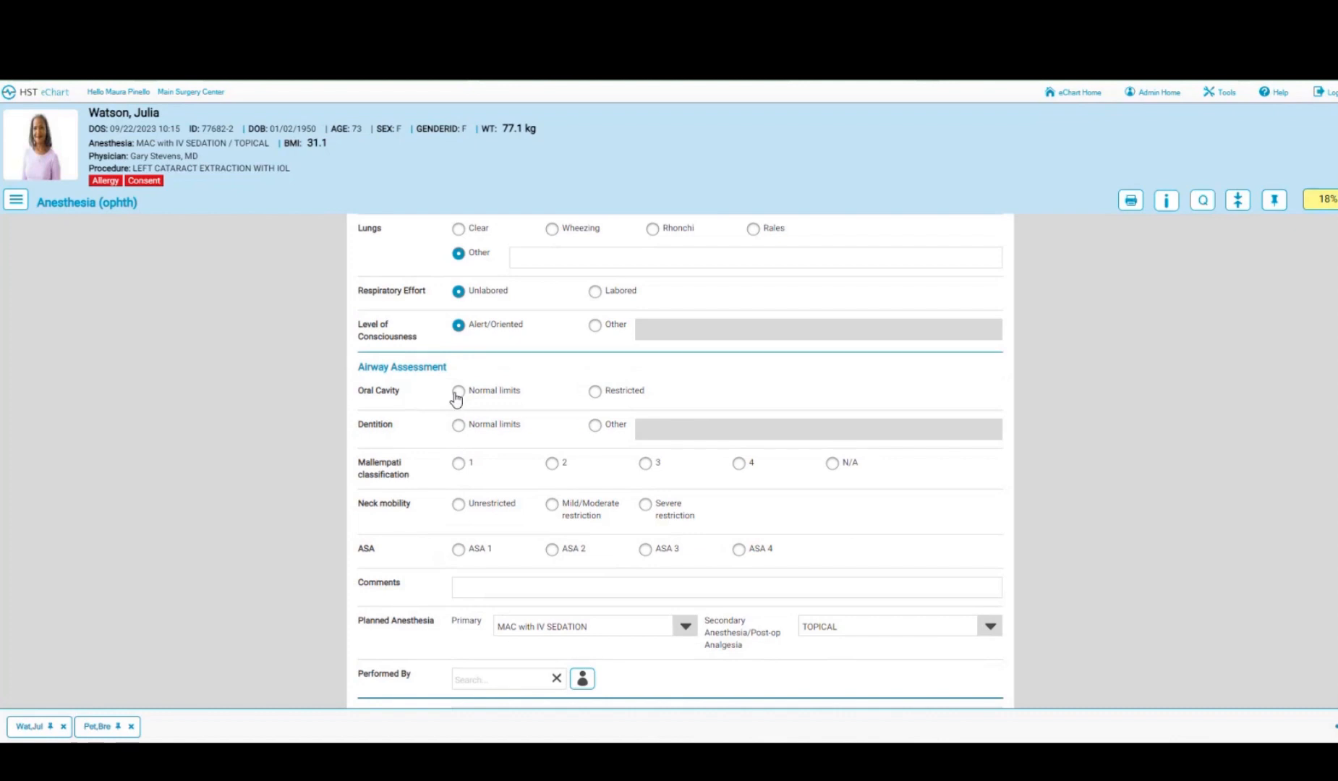
- Record oral cavity and dentition within normal limits, Mallampati 2, and mild-moderate neck mobility restriction
click(458, 391)
click(594, 425)
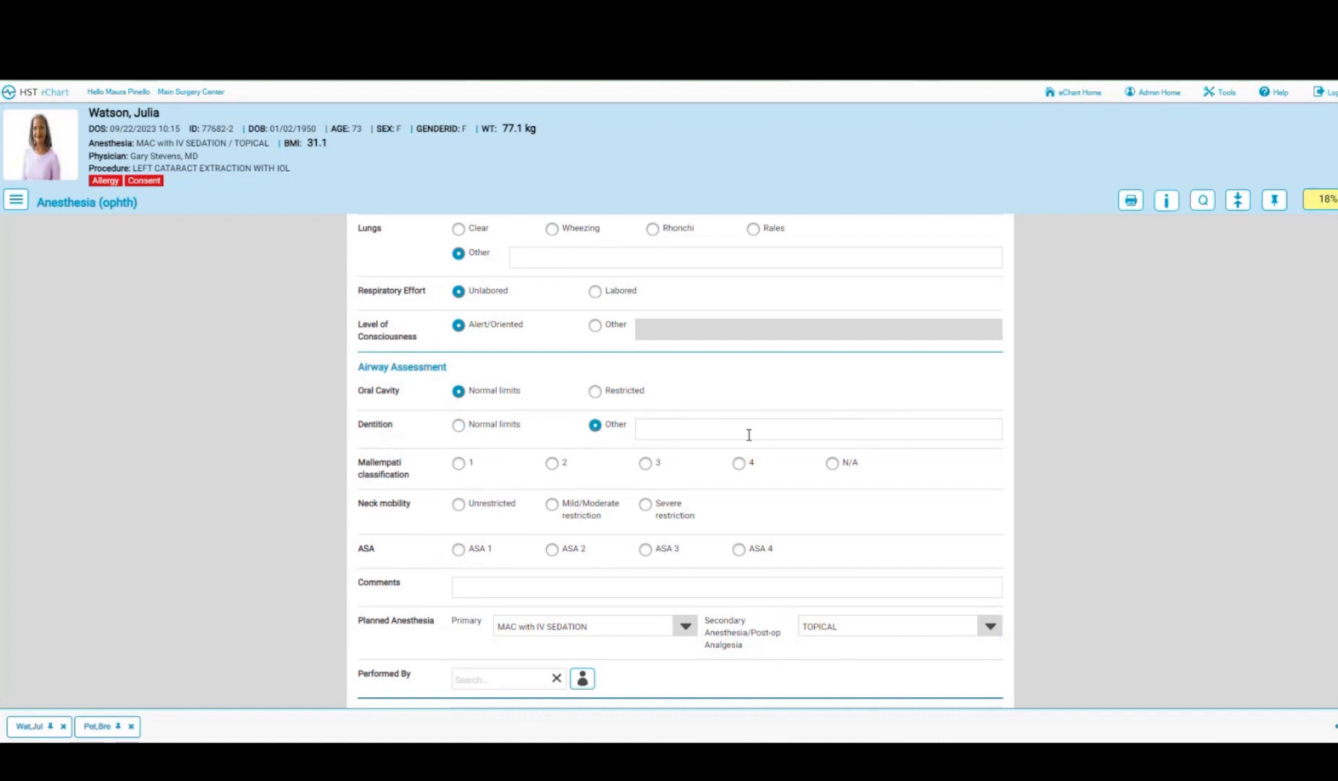
click(461, 430)
click(550, 465)
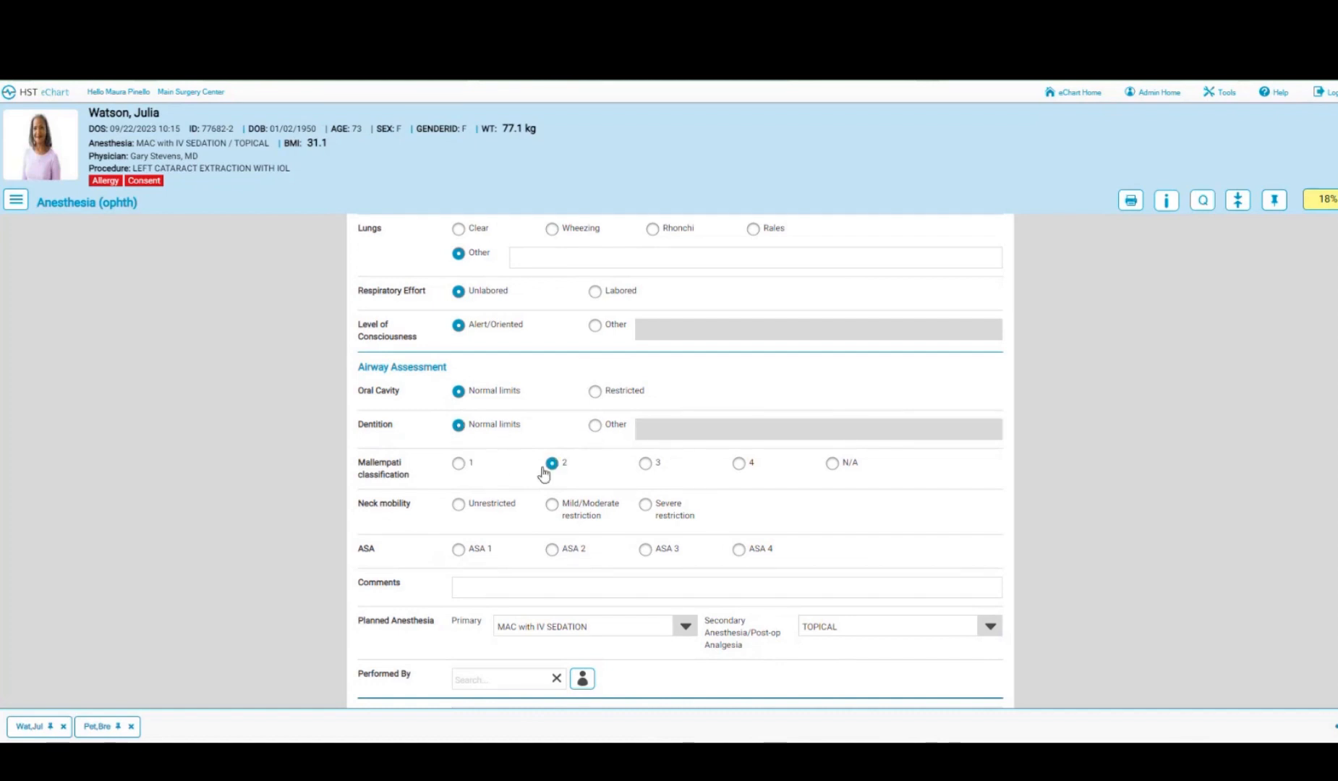
scroll(528, 474, down, 1)
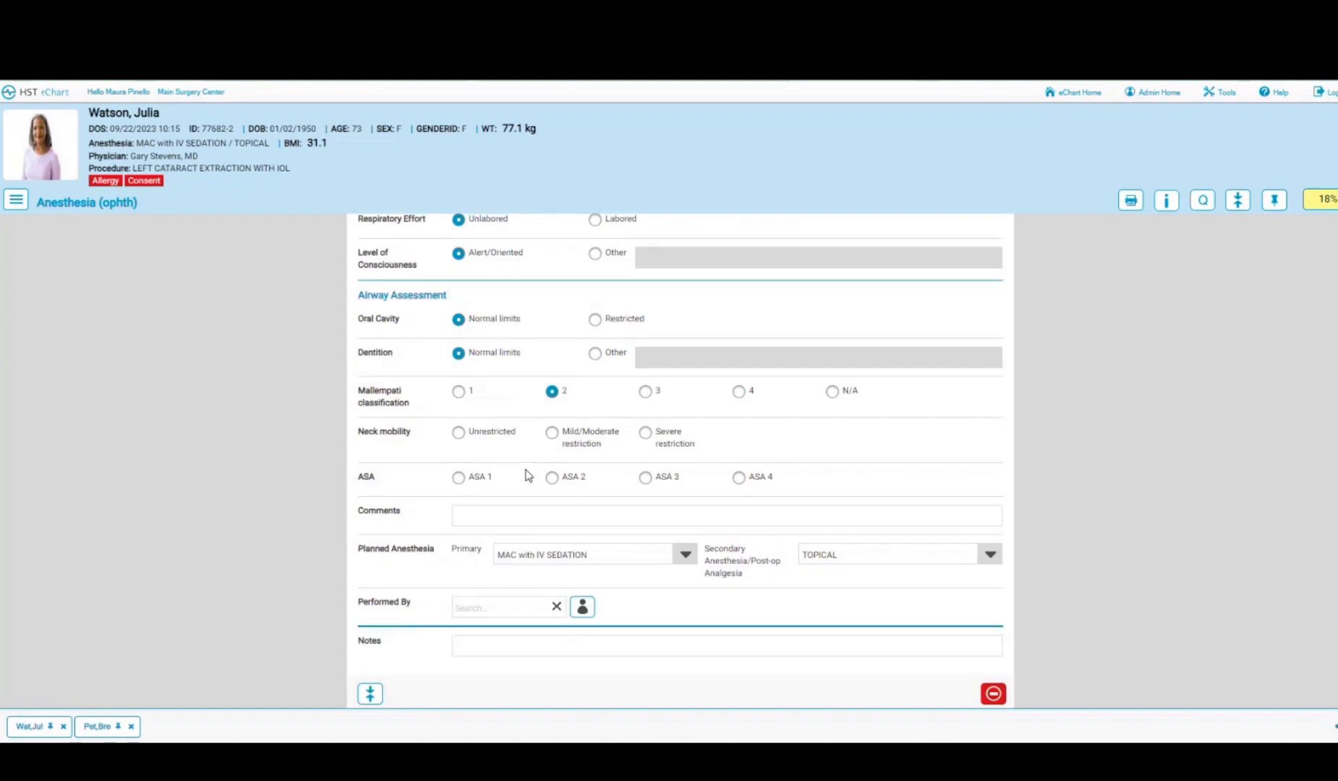
click(553, 434)
- Set the airway assessment's Performed By to the physician found by searching 'br'
scroll(552, 434, down, 1)
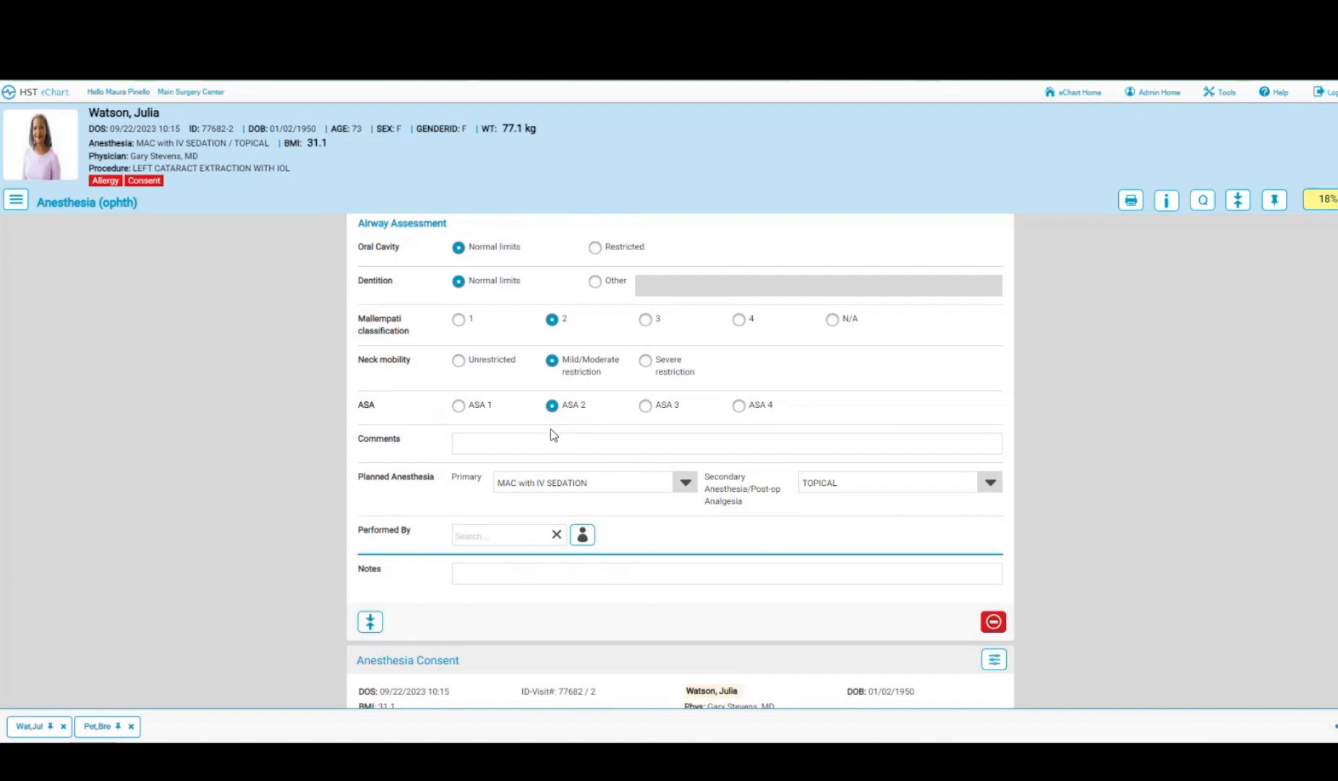
scroll(551, 434, down, 1)
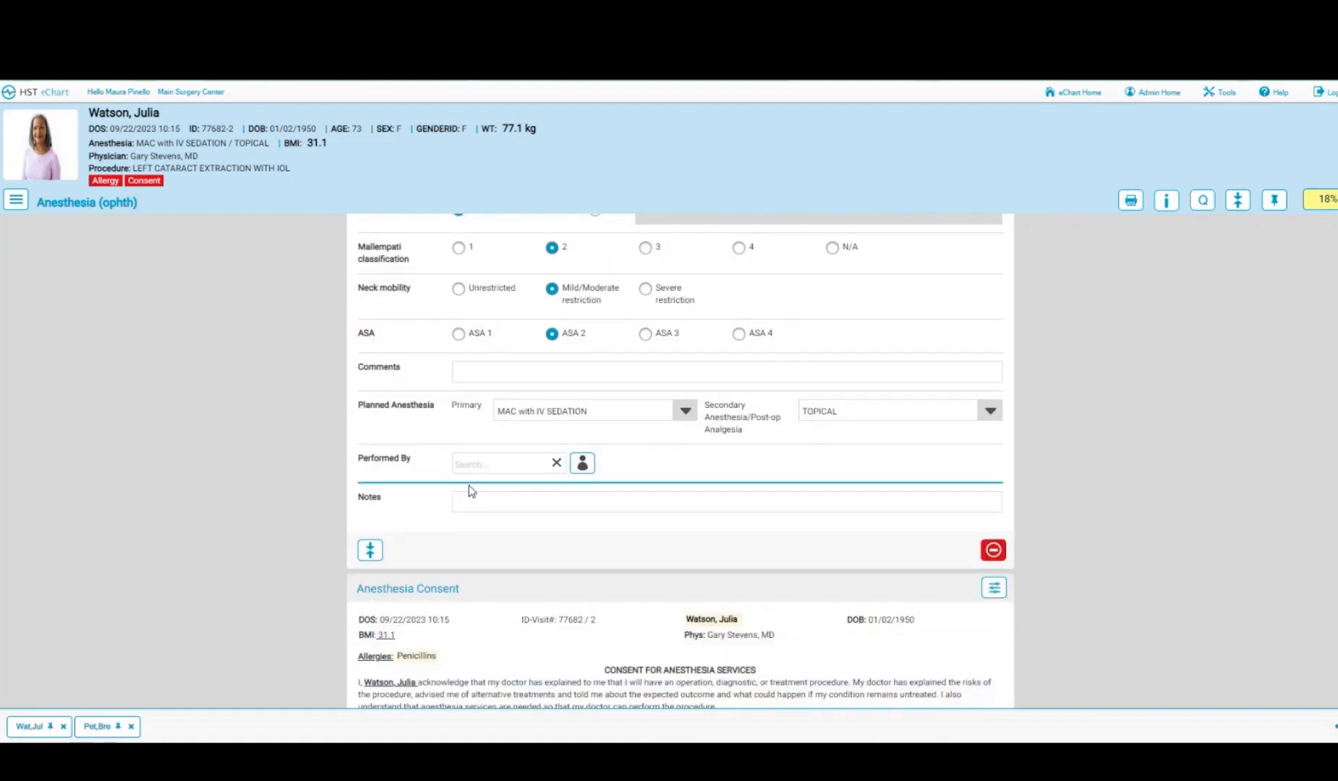
click(489, 464)
text(br)
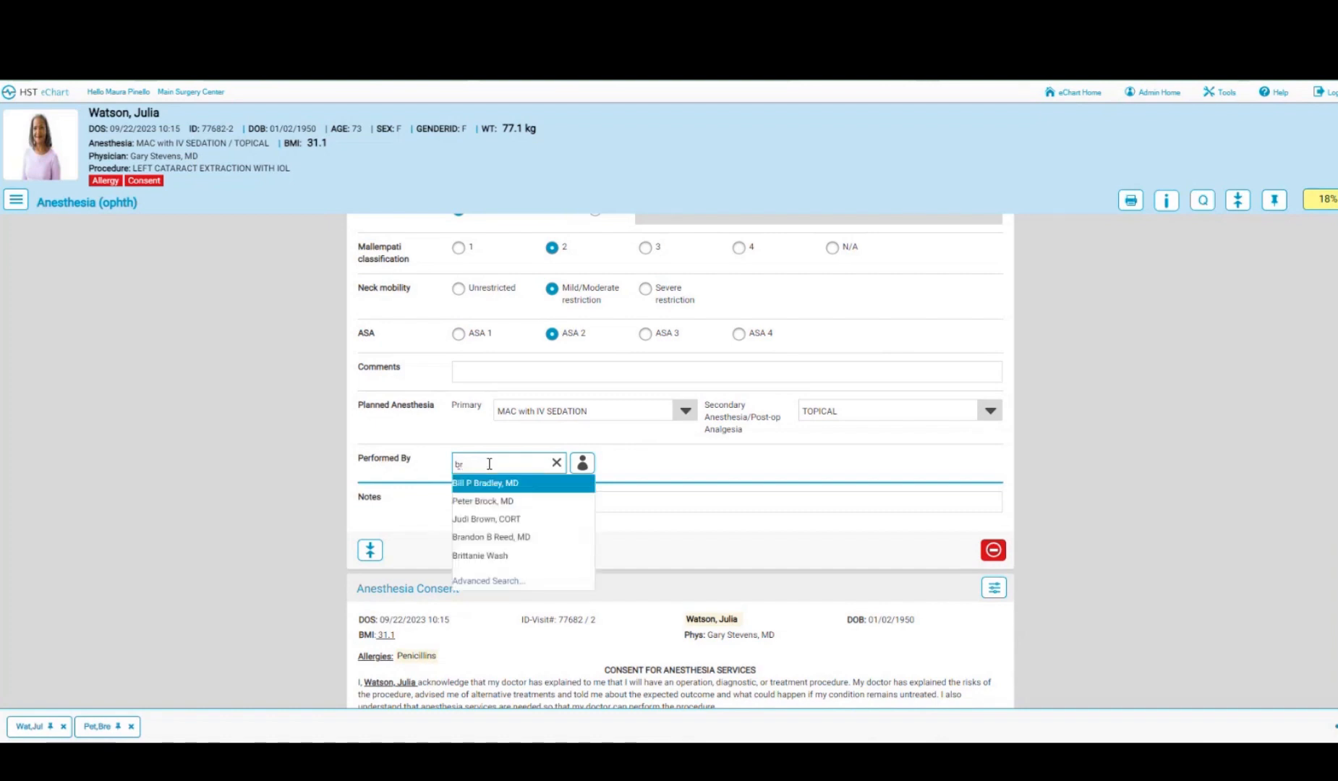
click(483, 501)
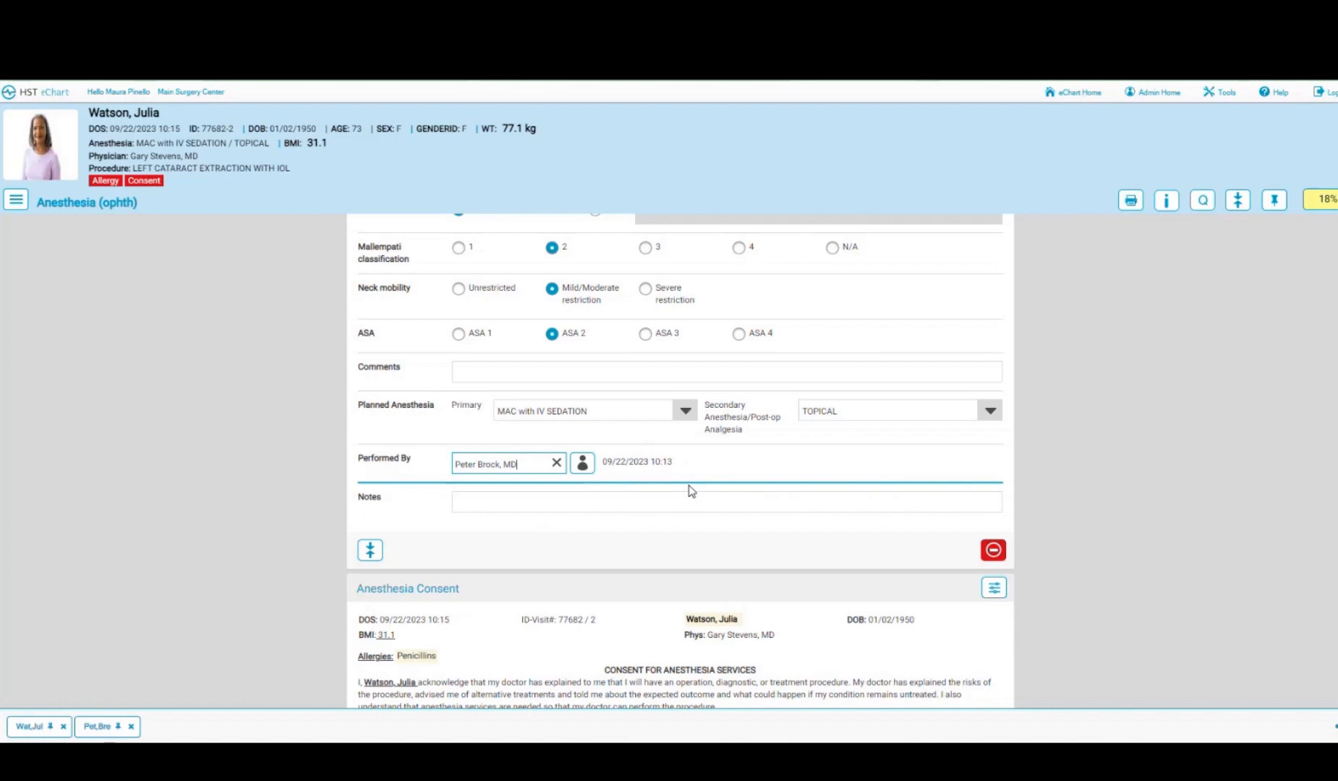
scroll(692, 491, down, 4)
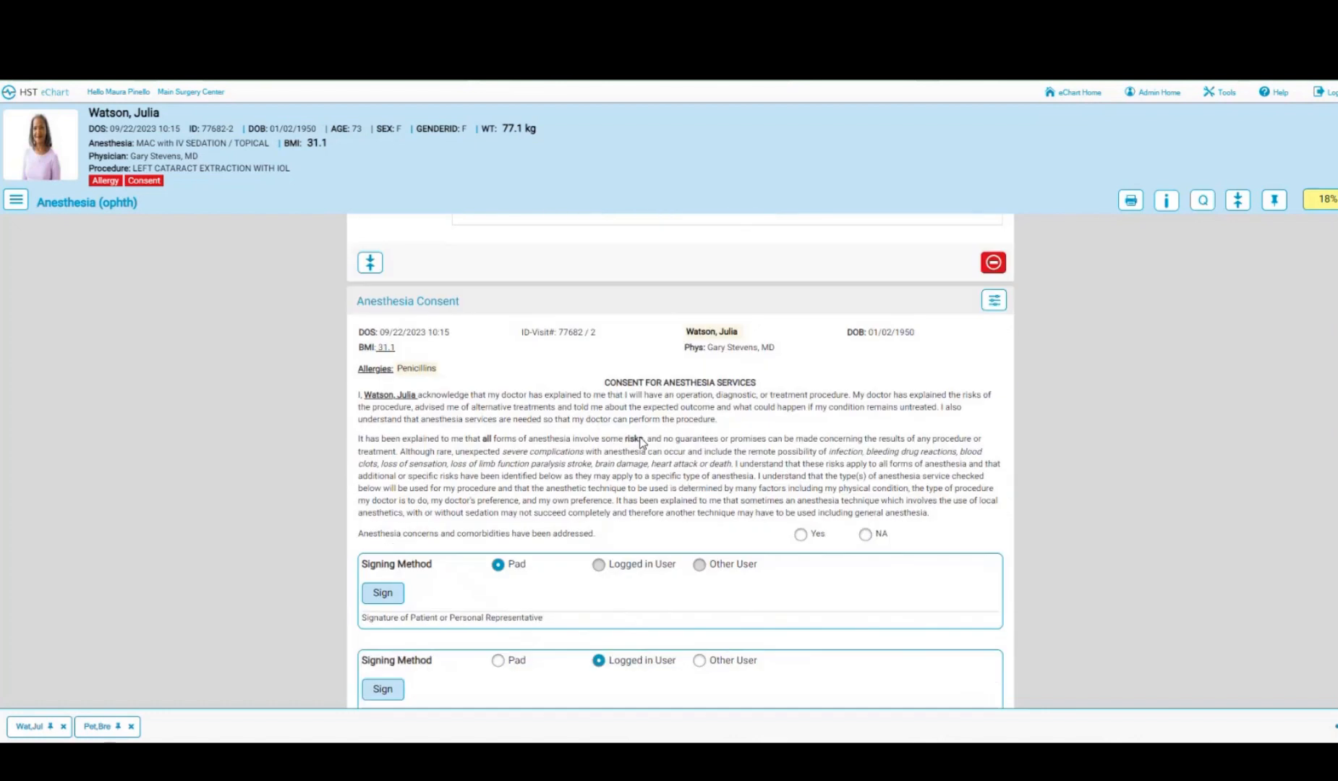
- Answer Yes to concerns addressed, capture patient and witness signatures, and start the physician's Other User signature
click(800, 536)
scroll(651, 511, down, 2)
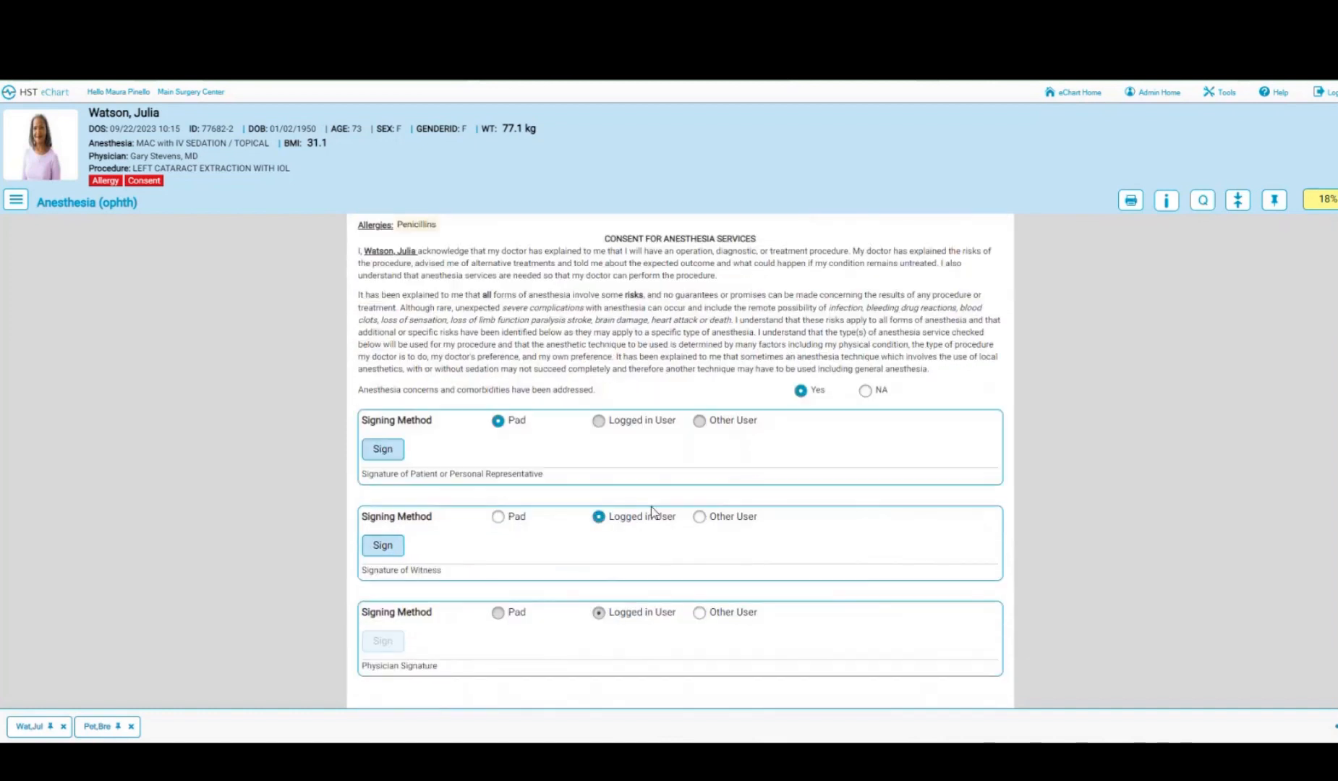
click(383, 448)
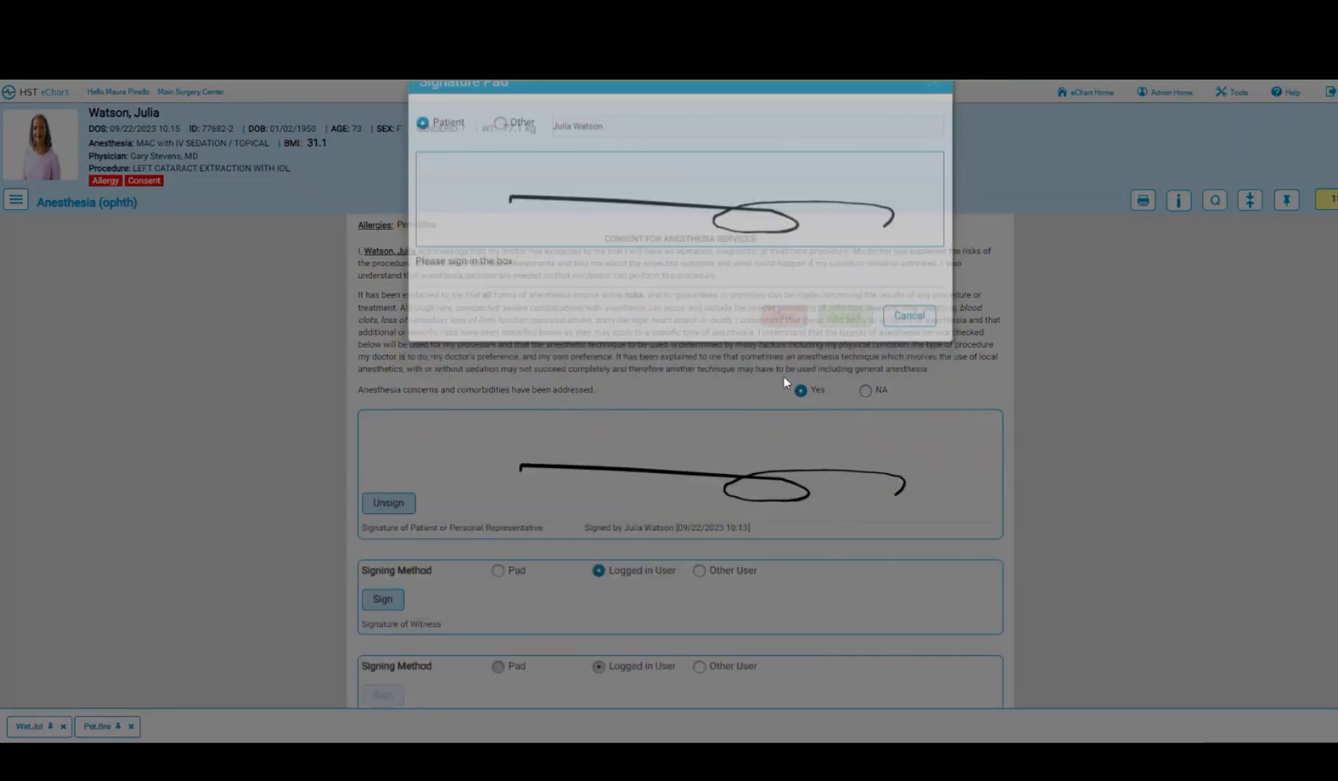
scroll(602, 448, down, 2)
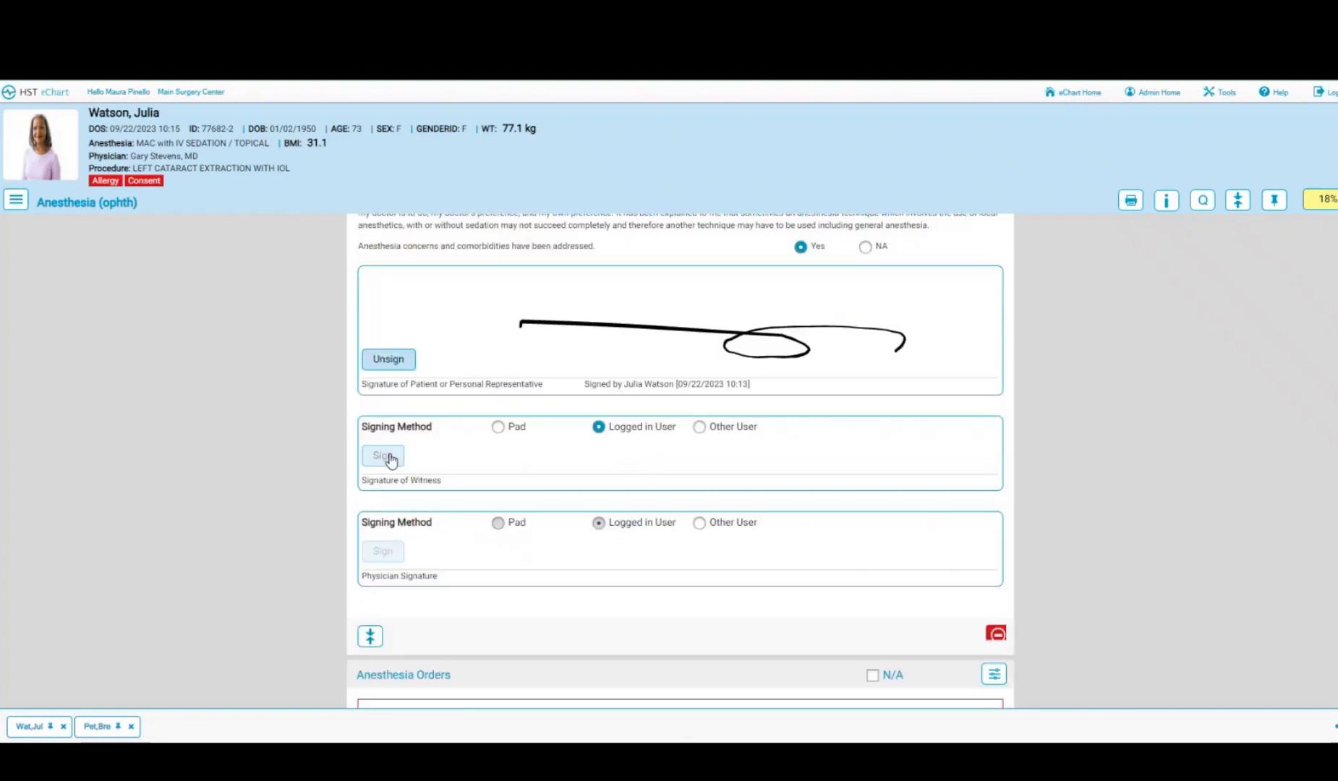
click(387, 456)
scroll(704, 421, down, 1)
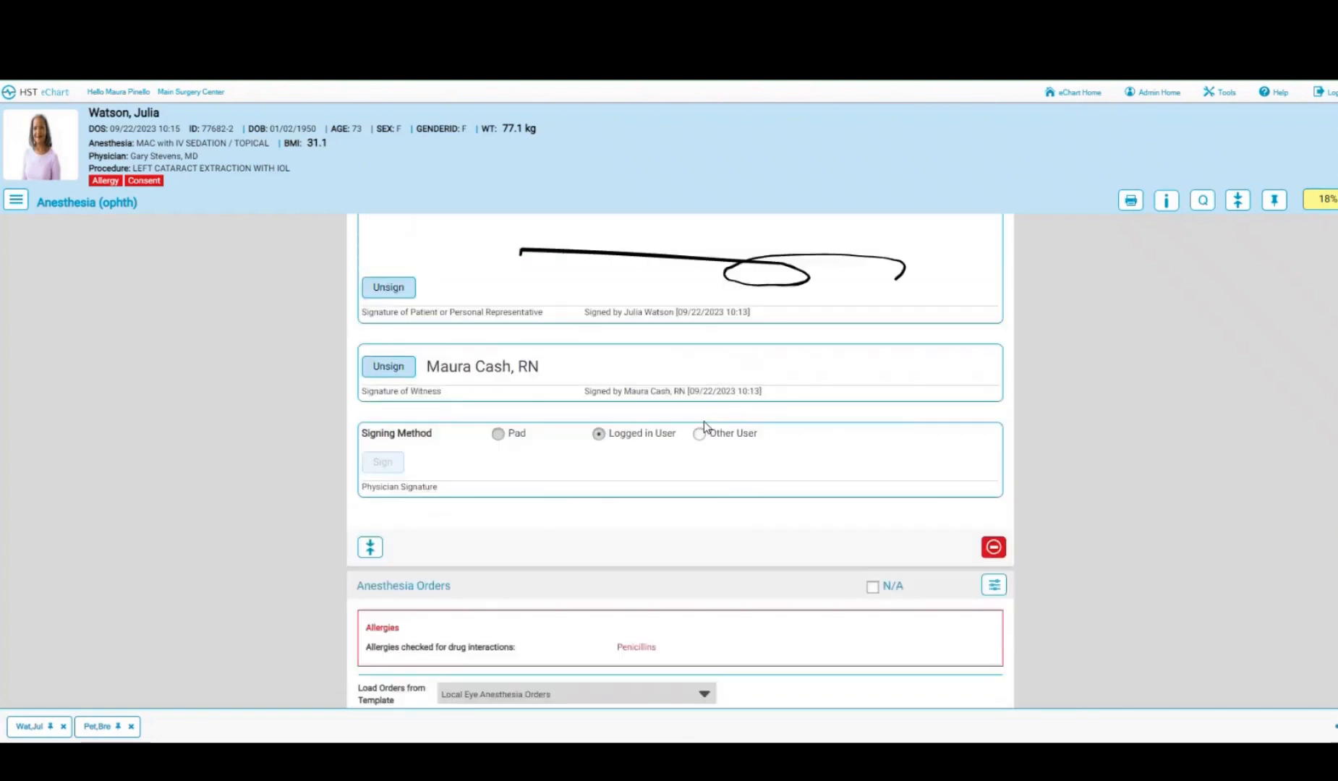
click(698, 434)
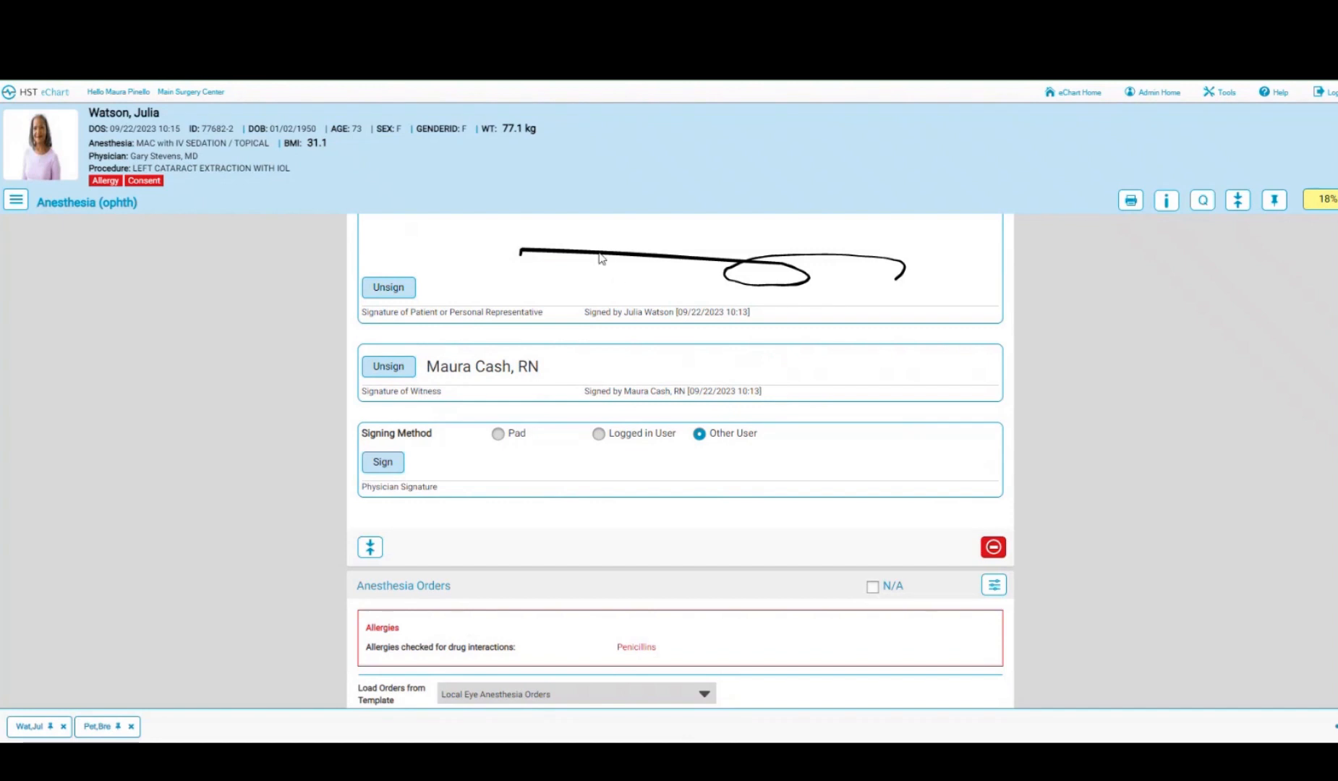
click(382, 464)
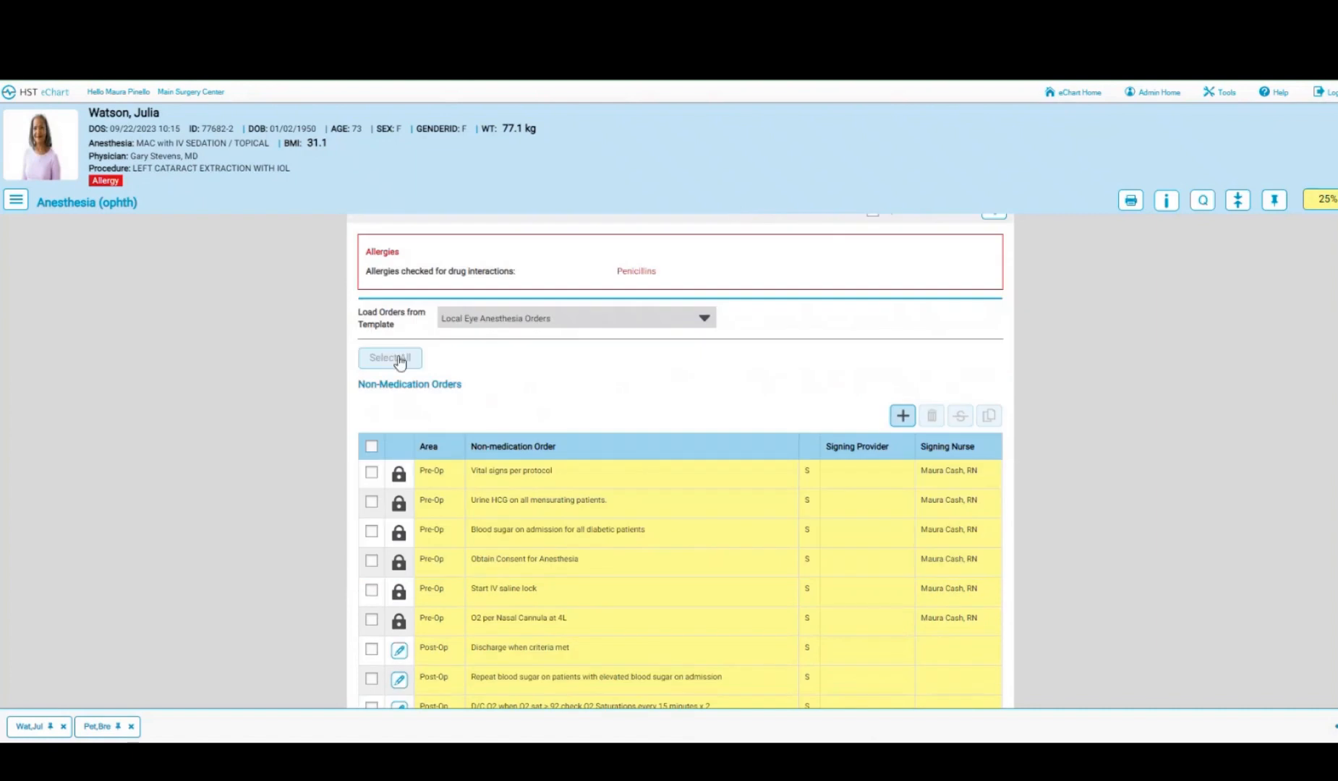
- Set the anesthesia start time to 10:00
scroll(452, 449, down, 5)
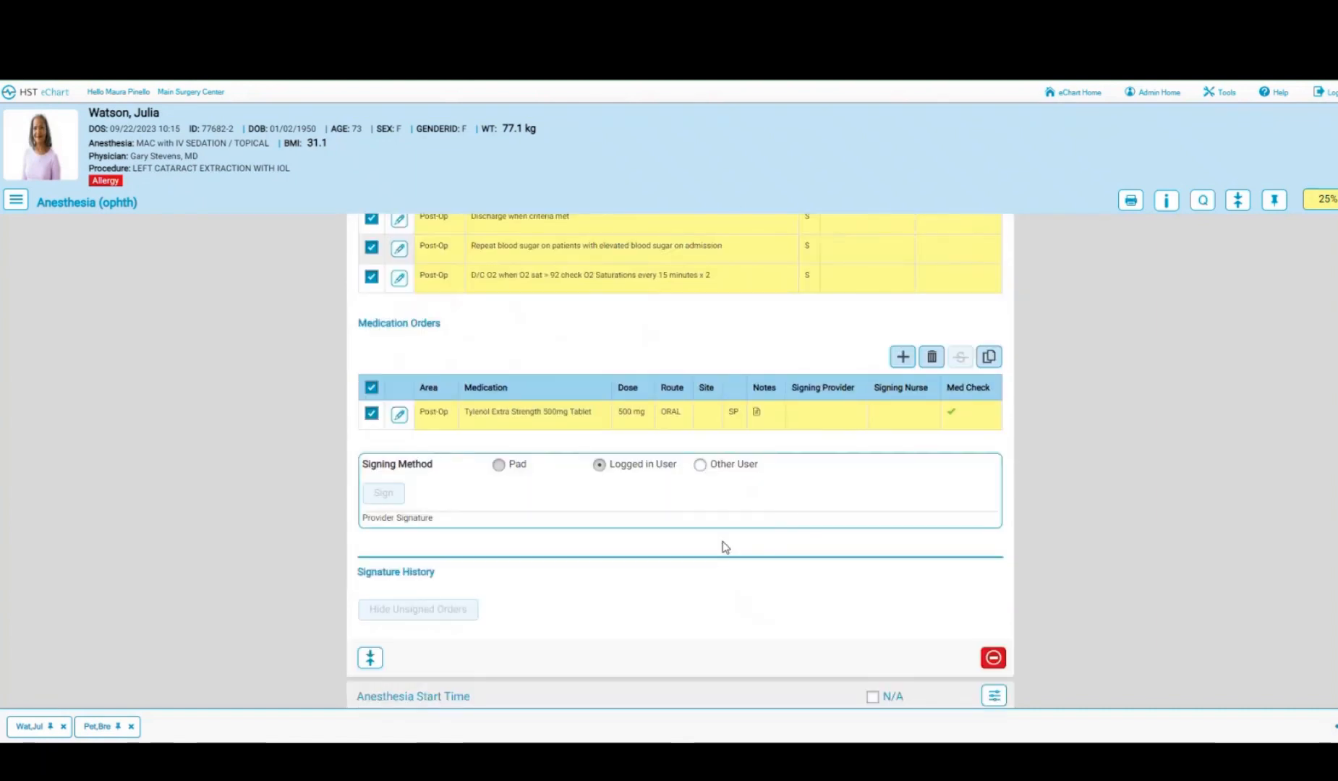
scroll(726, 542, down, 1)
scroll(726, 542, down, 5)
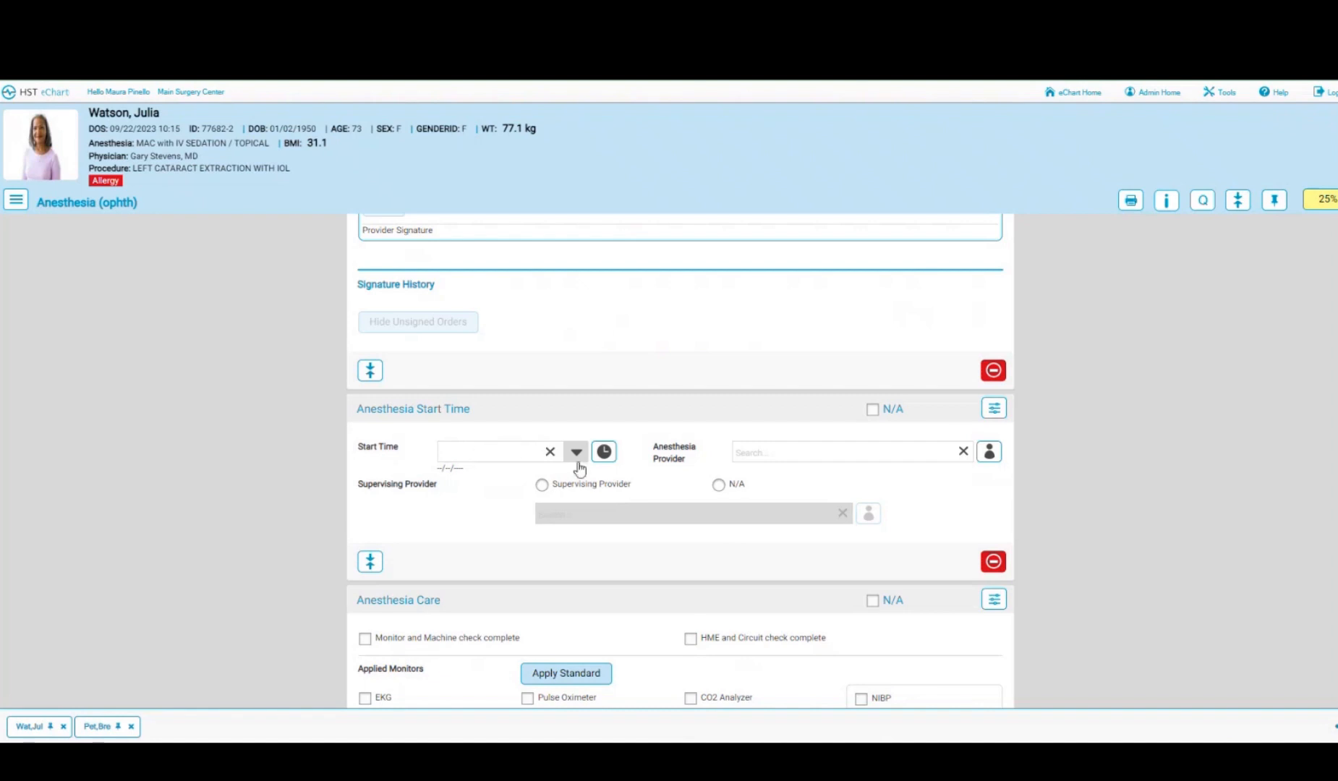
click(604, 452)
click(576, 452)
click(549, 521)
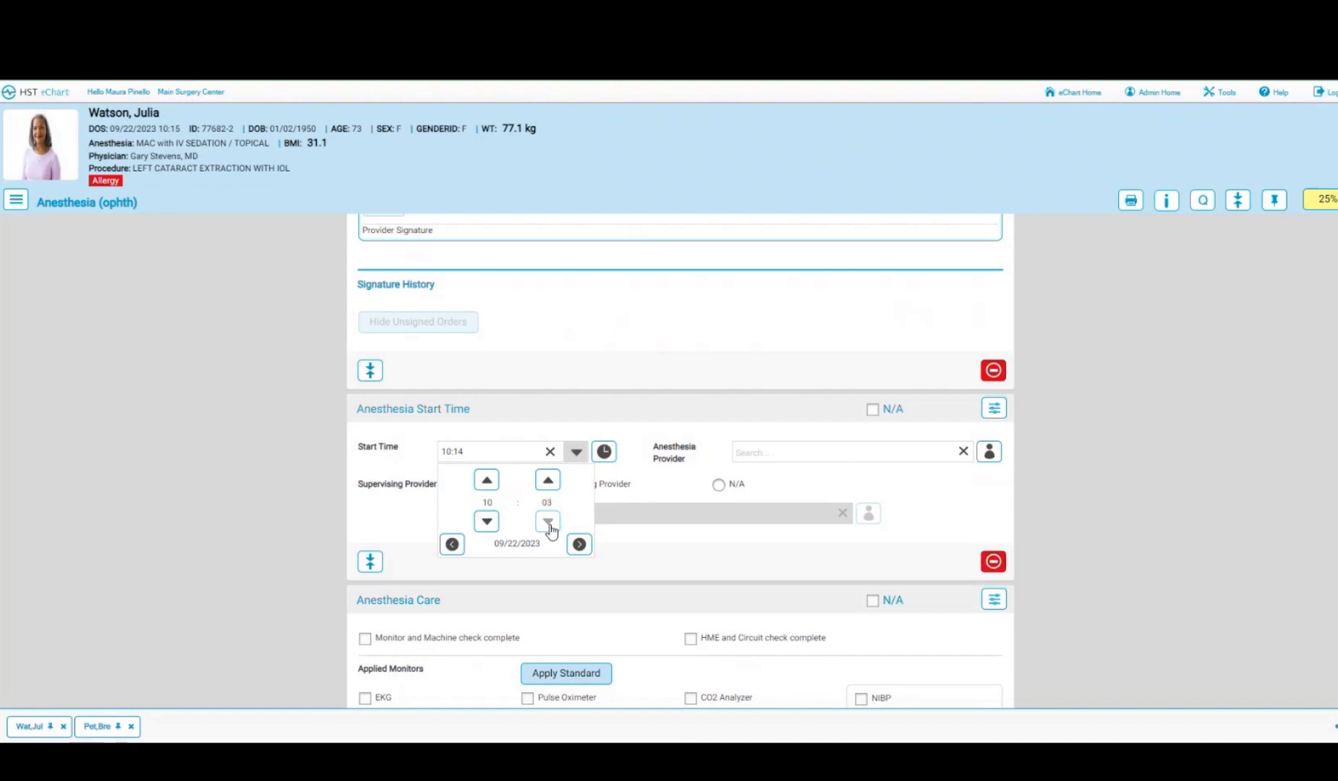
click(549, 521)
click(989, 452)
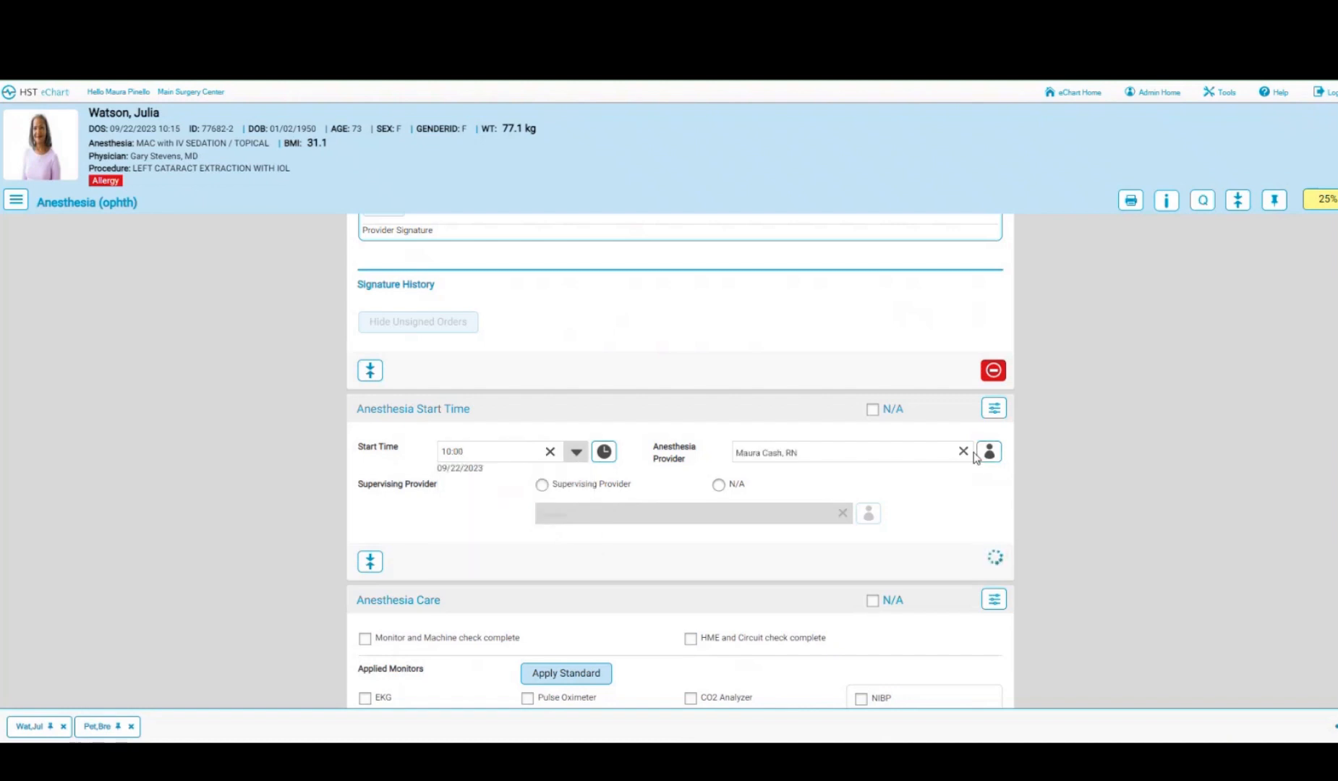
- Assign the anesthesia provider found by searching 'br'
click(963, 451)
click(867, 450)
text(br)
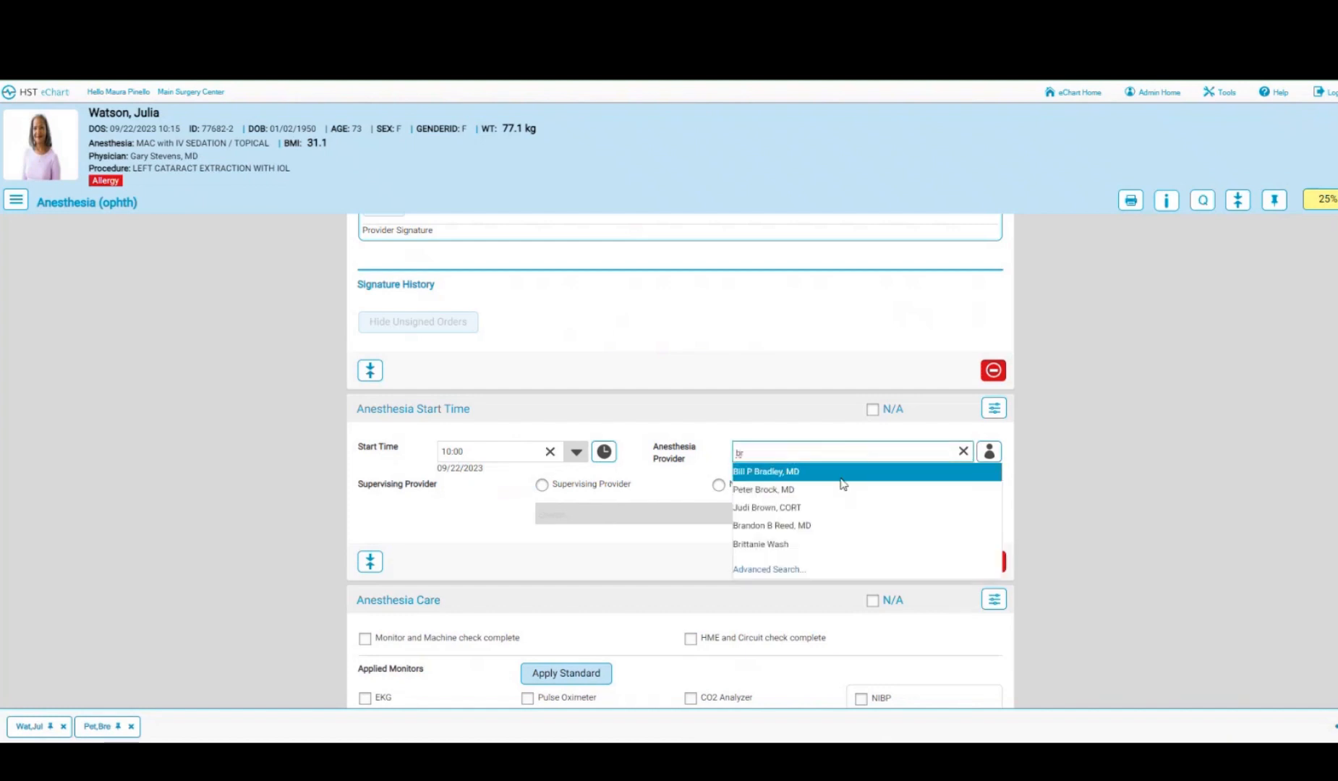
click(788, 491)
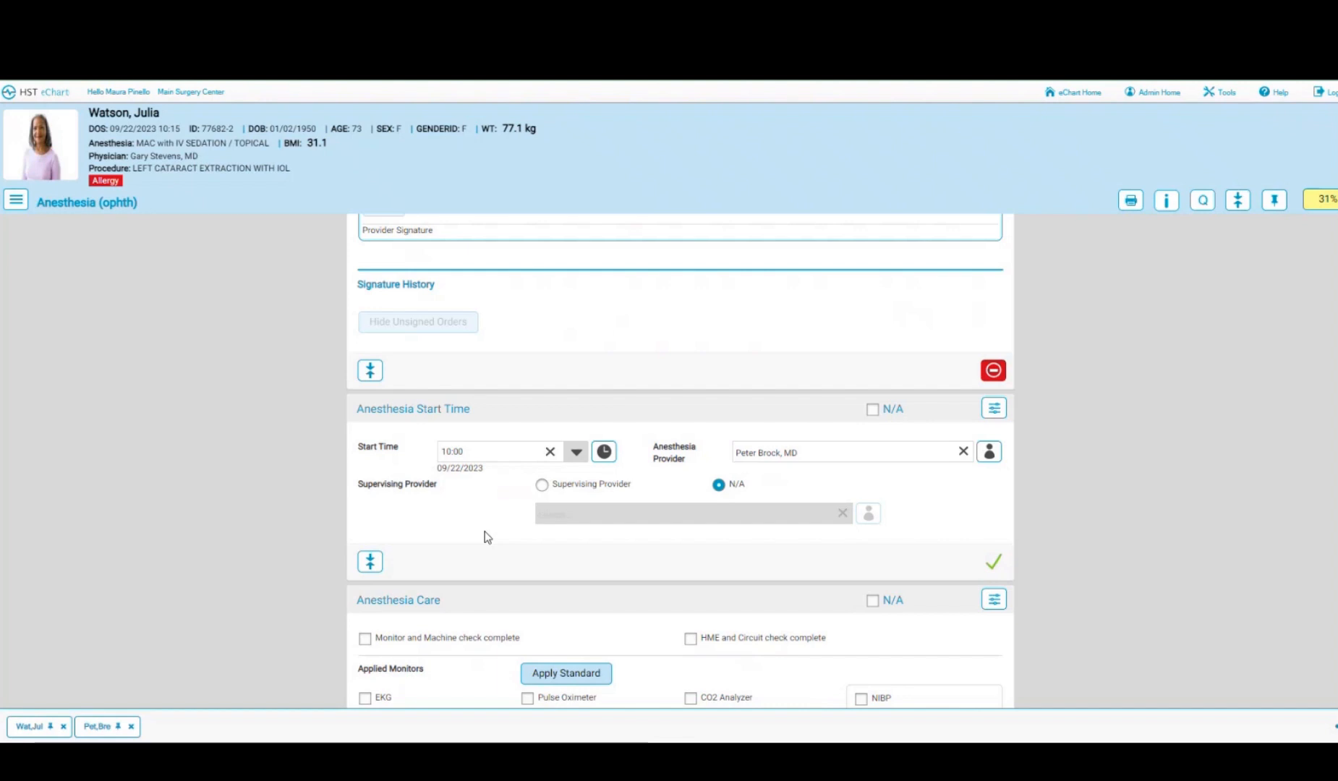
- Tick monitor/machine and HME/circuit checks complete, neck neutral, and pressure points checked and padded
scroll(486, 537, down, 4)
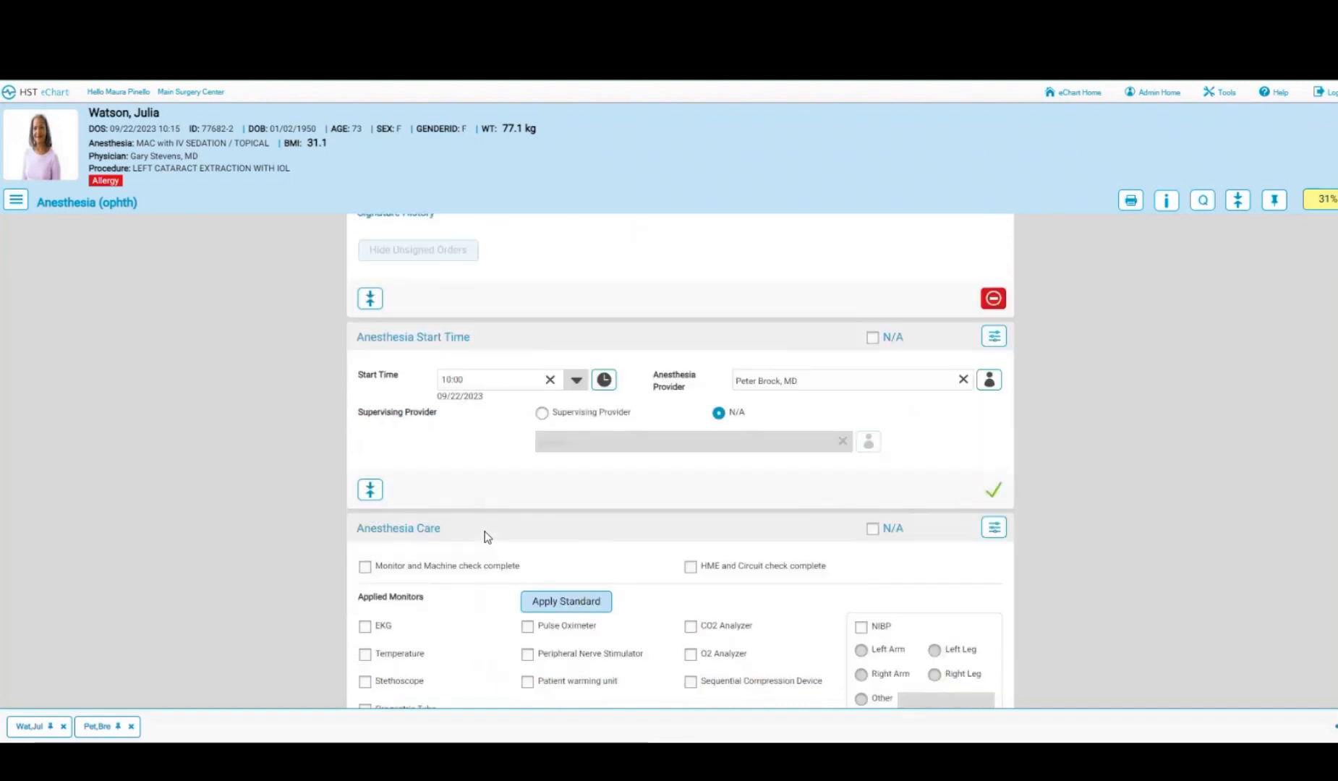
click(441, 352)
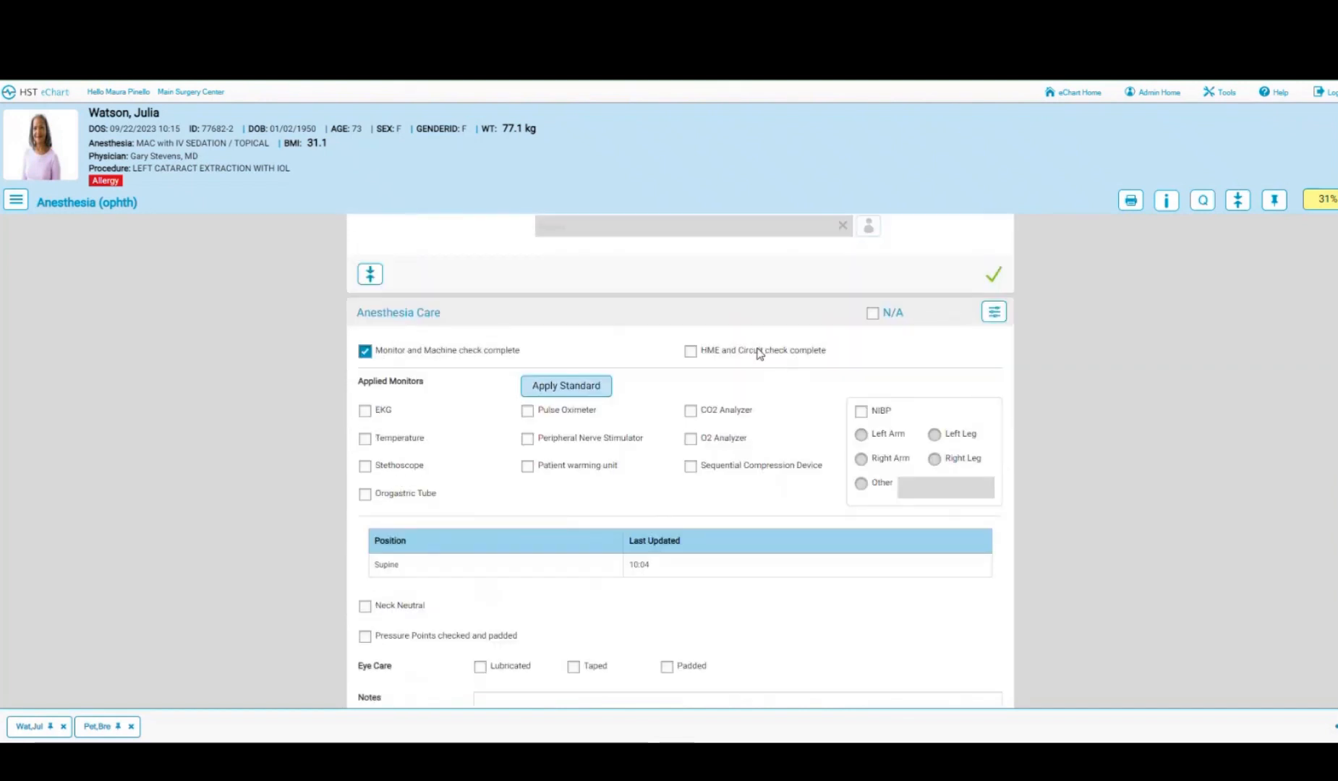
click(691, 351)
scroll(507, 347, down, 3)
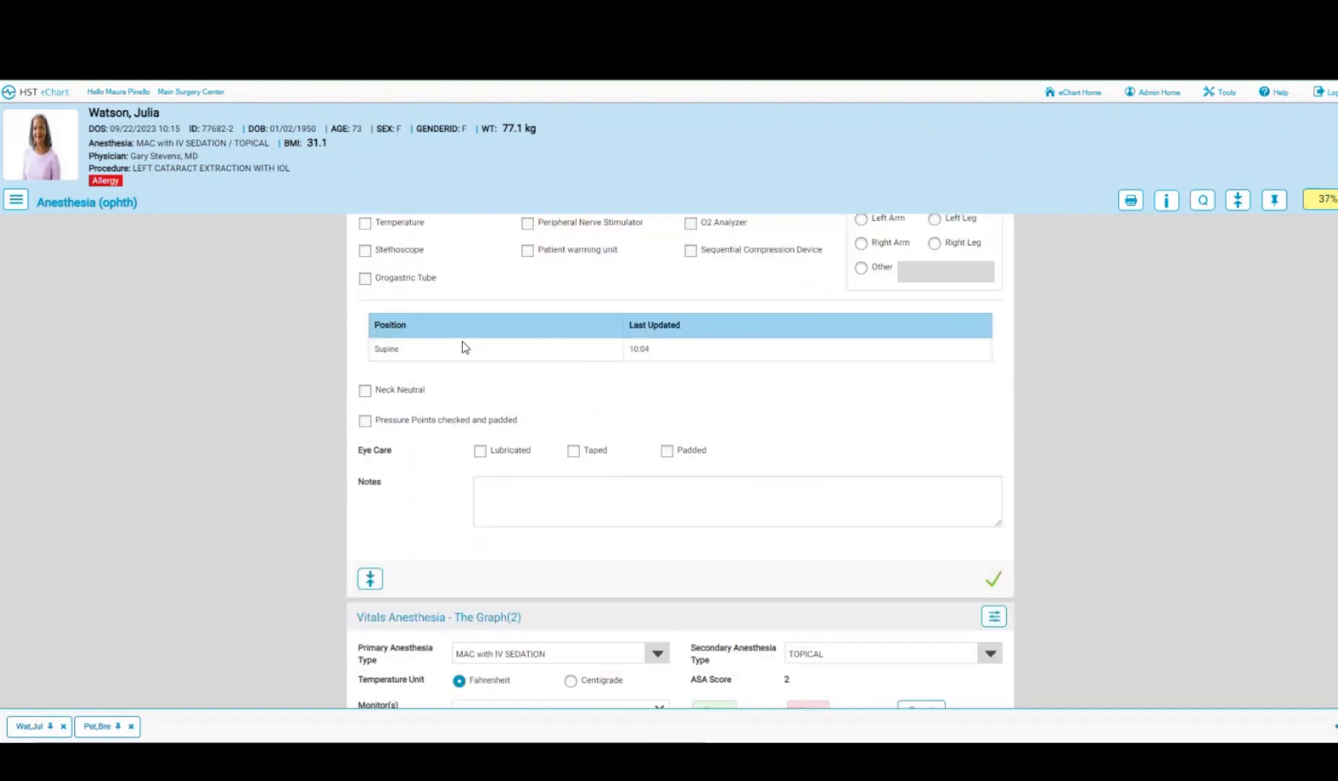
click(365, 392)
click(365, 420)
scroll(666, 498, down, 4)
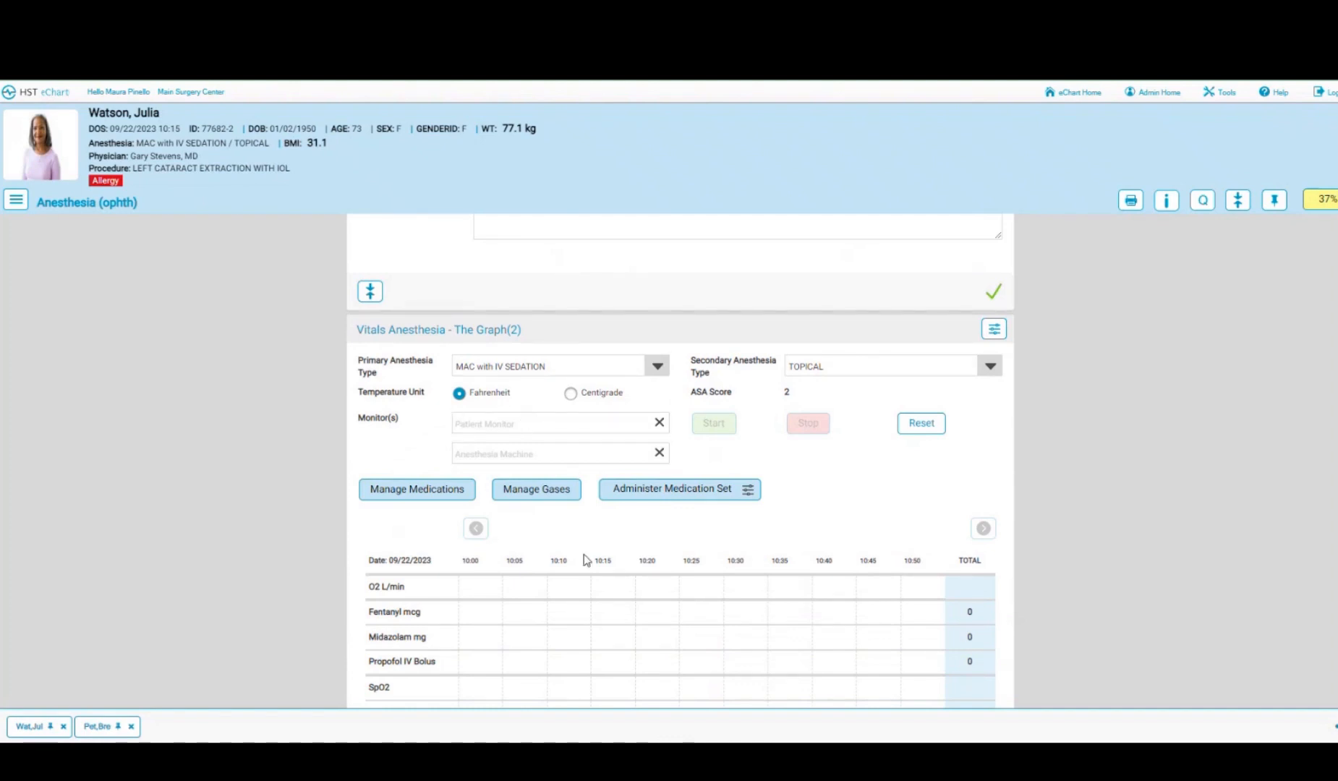
- Add Sevoflurane % to the charted gases through Manage Gases and save
scroll(588, 563, down, 2)
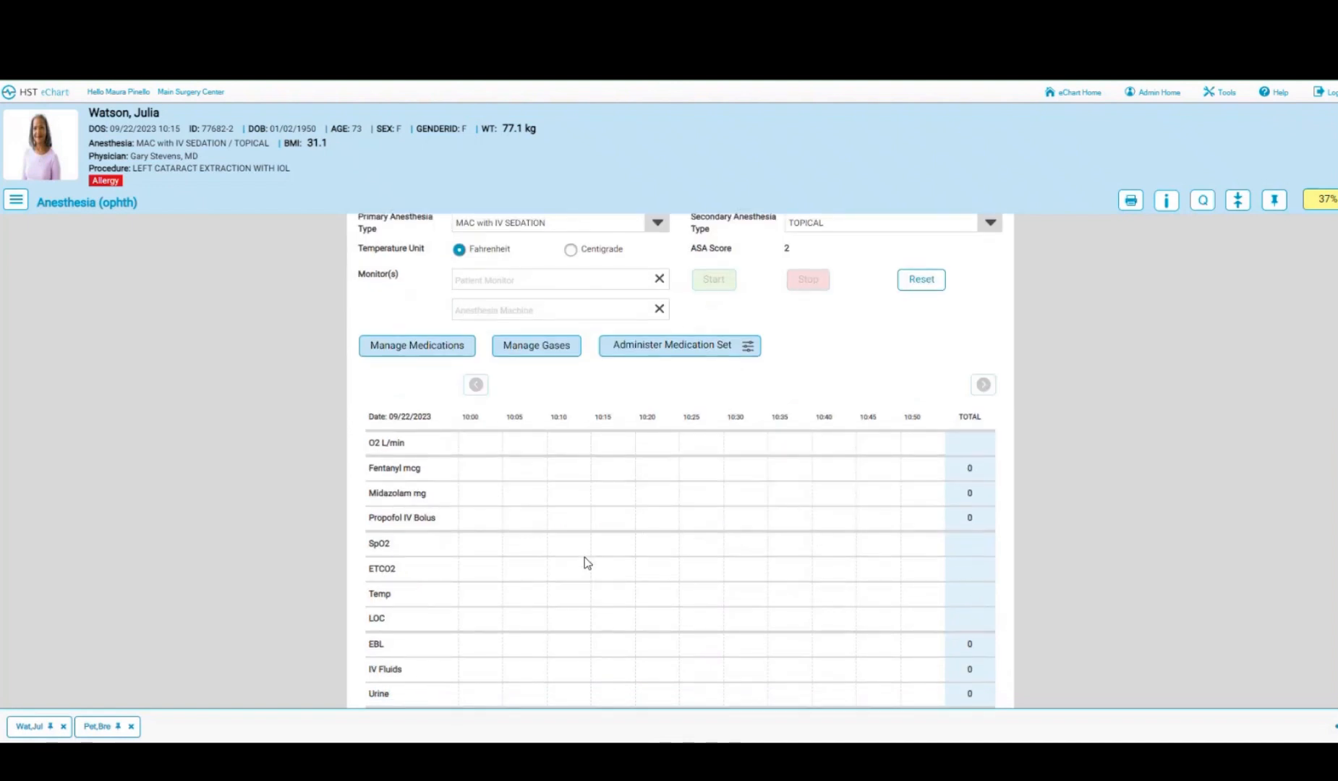
click(527, 348)
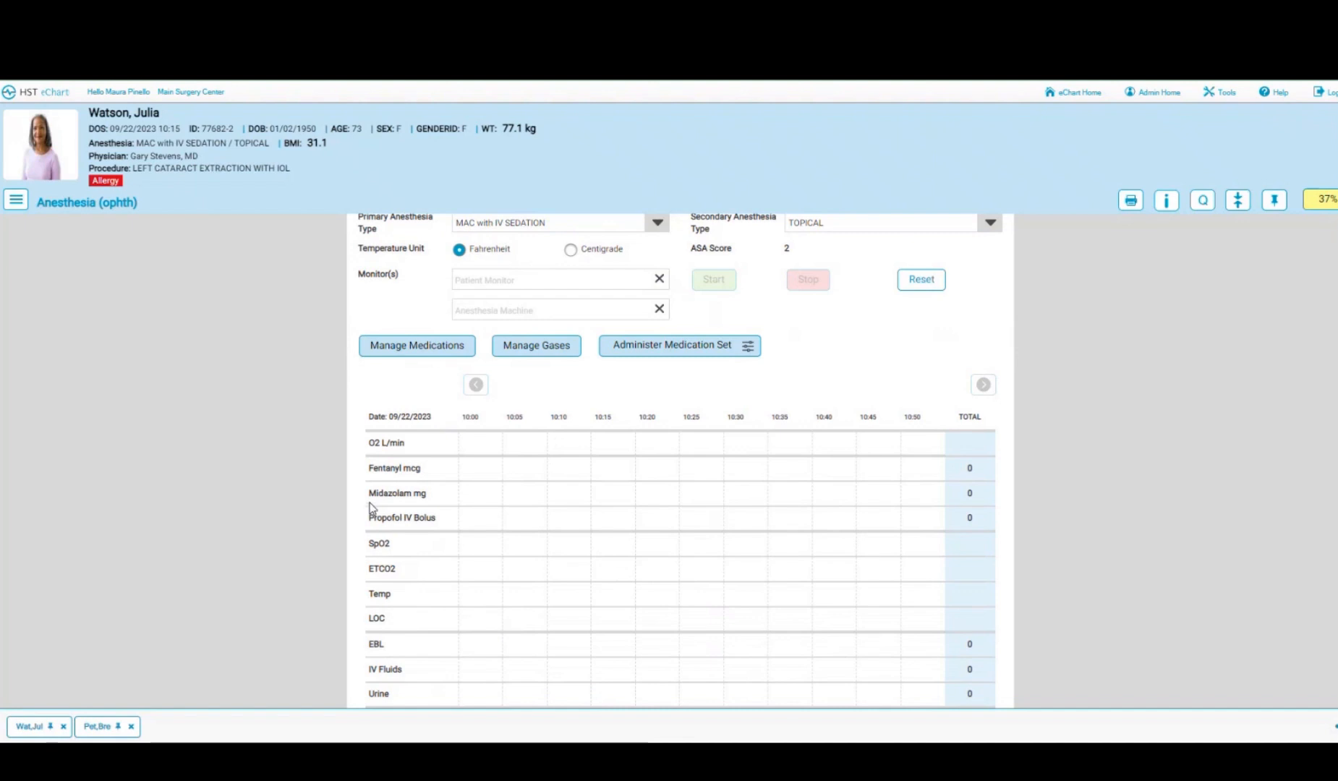
click(546, 347)
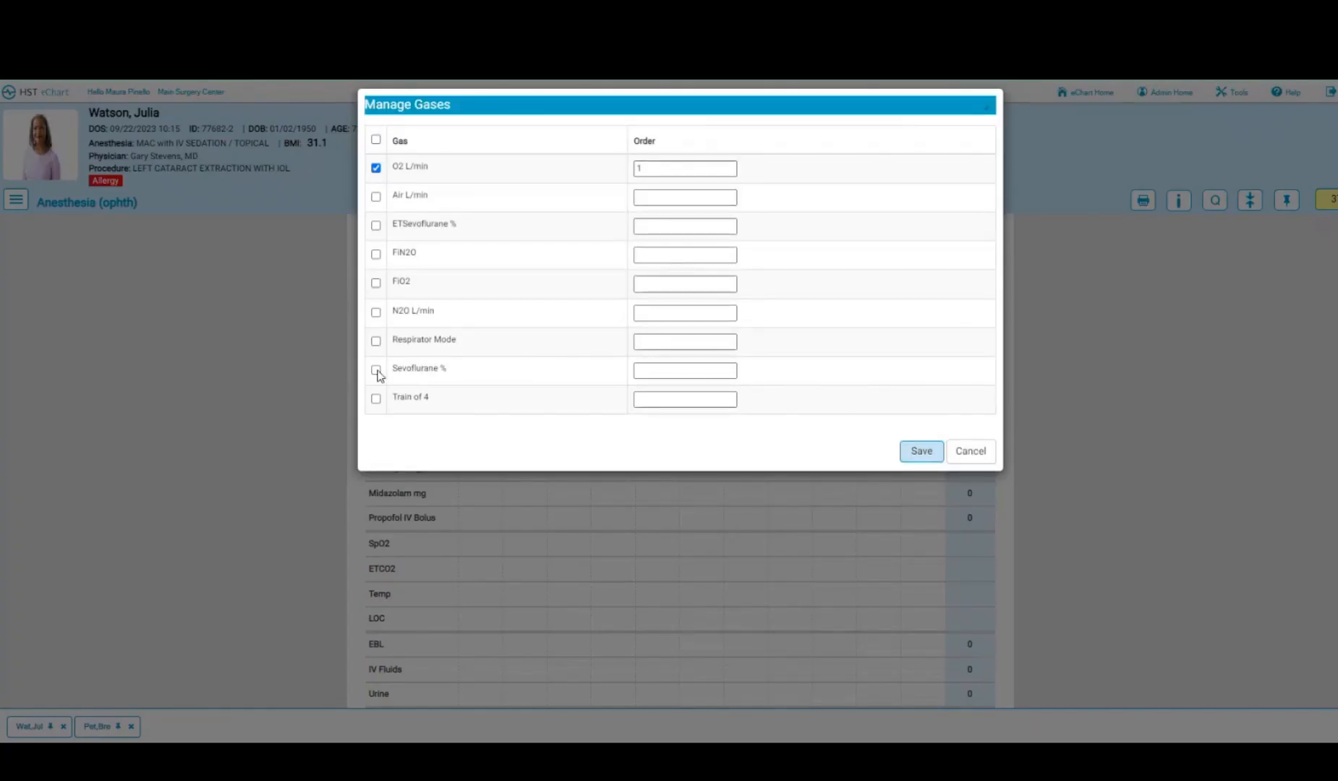
click(915, 455)
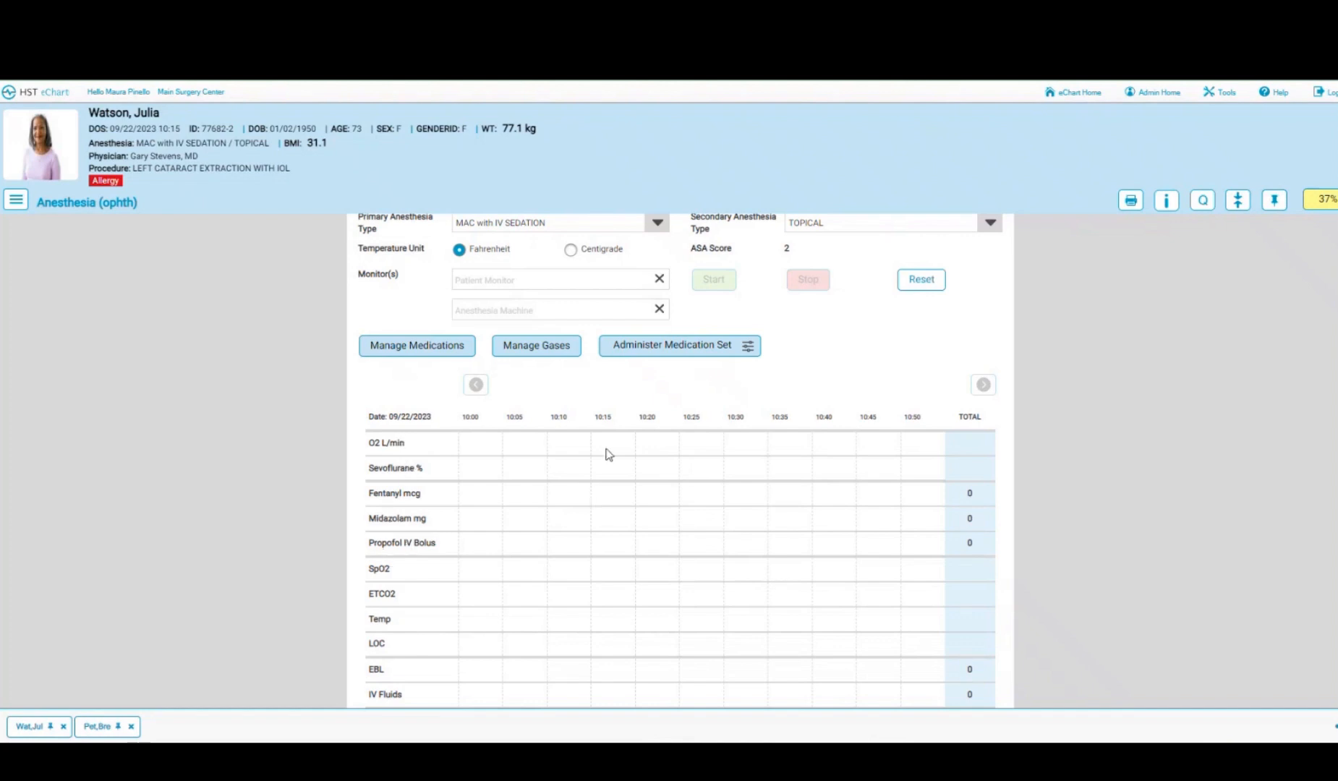
- Administer the MAC Anesthesia set: Fentanyl 50 mcg and Midazolam 1 mg at 10:15
click(700, 354)
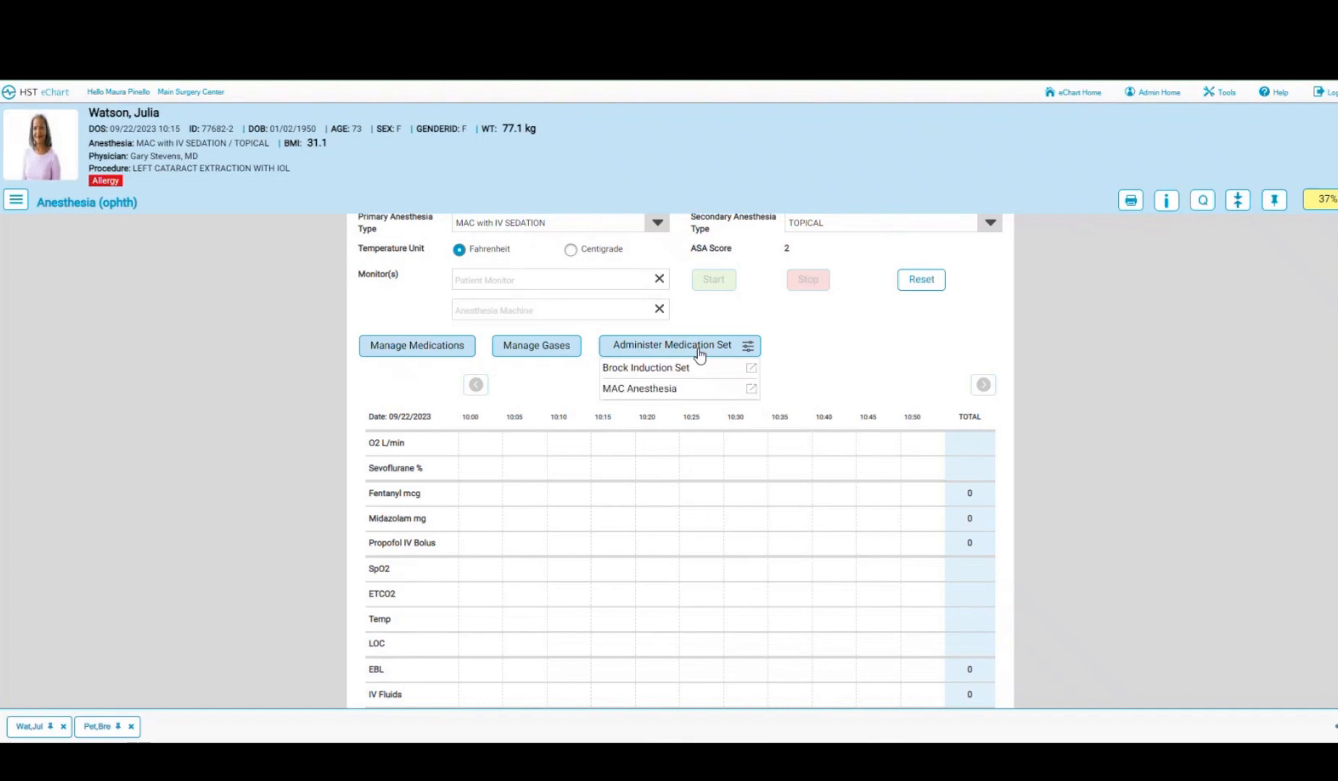
click(633, 390)
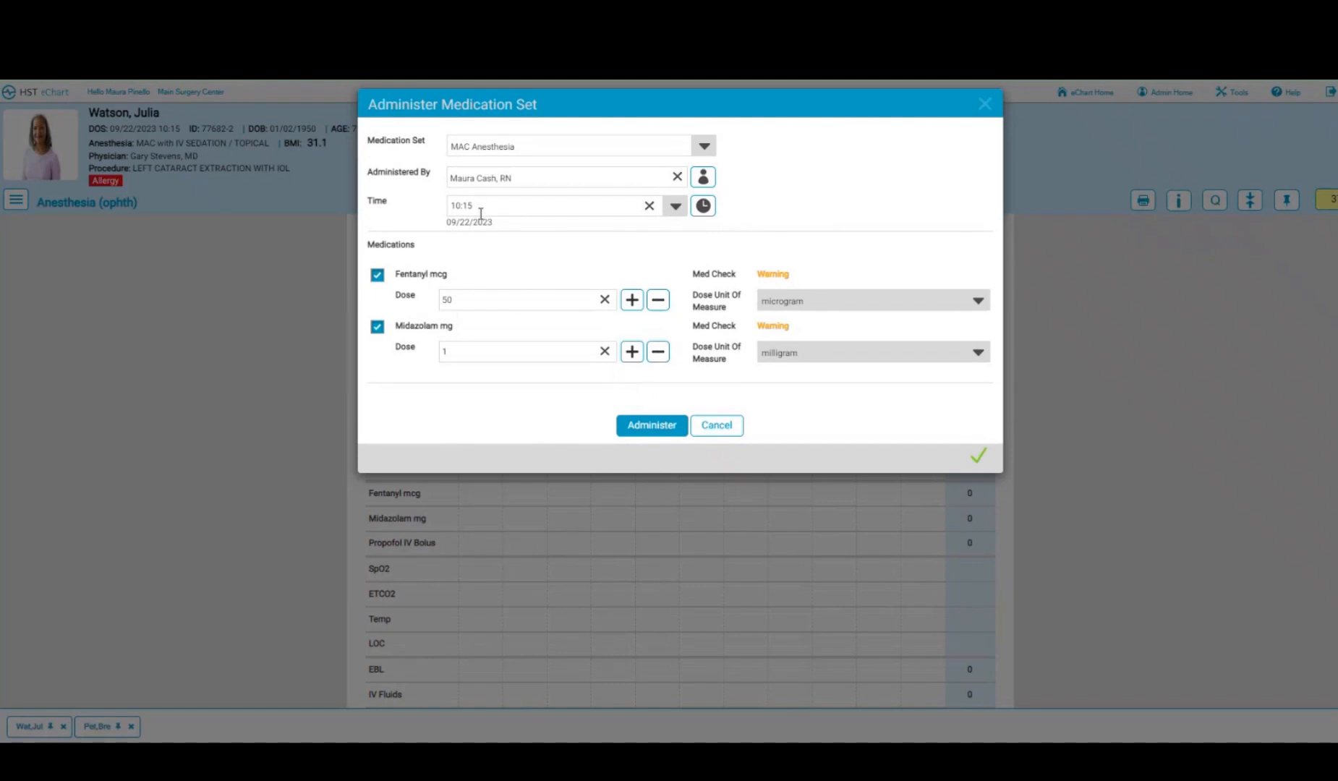
click(640, 427)
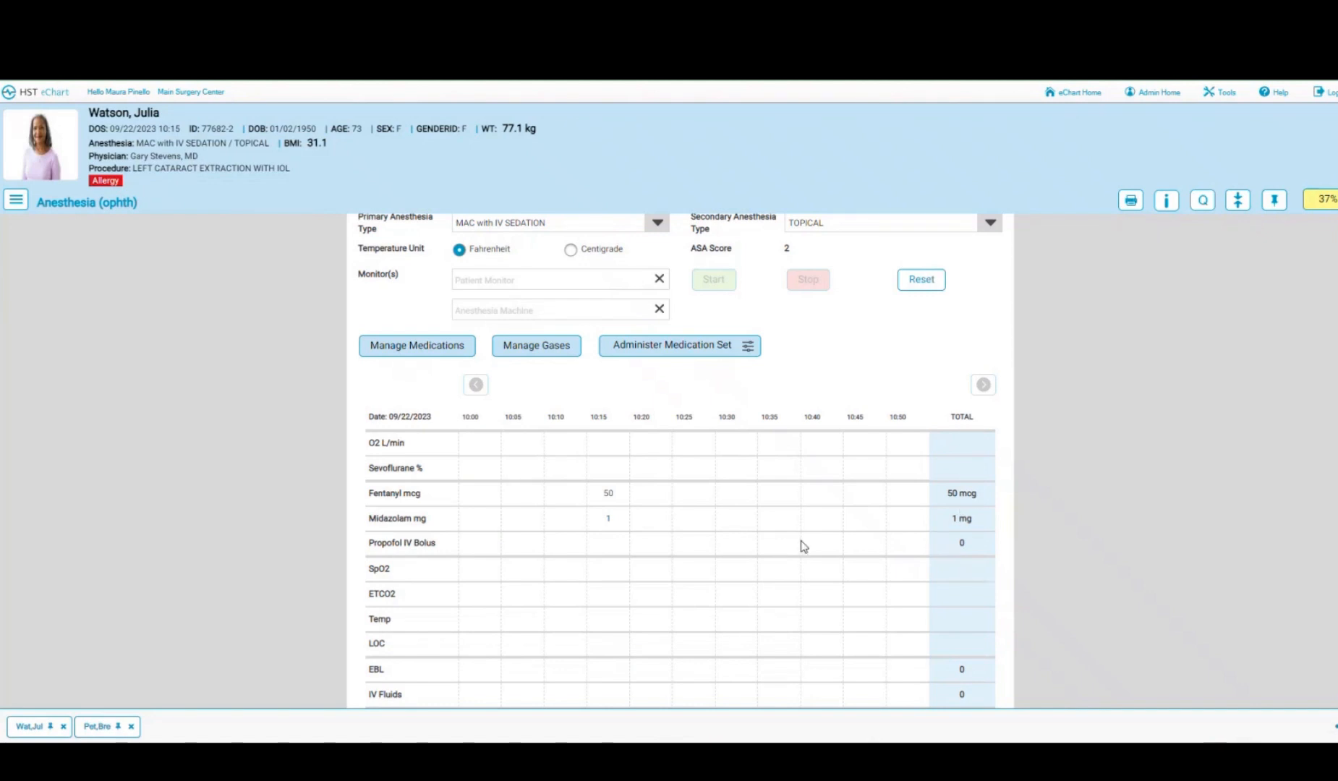
scroll(802, 546, down, 3)
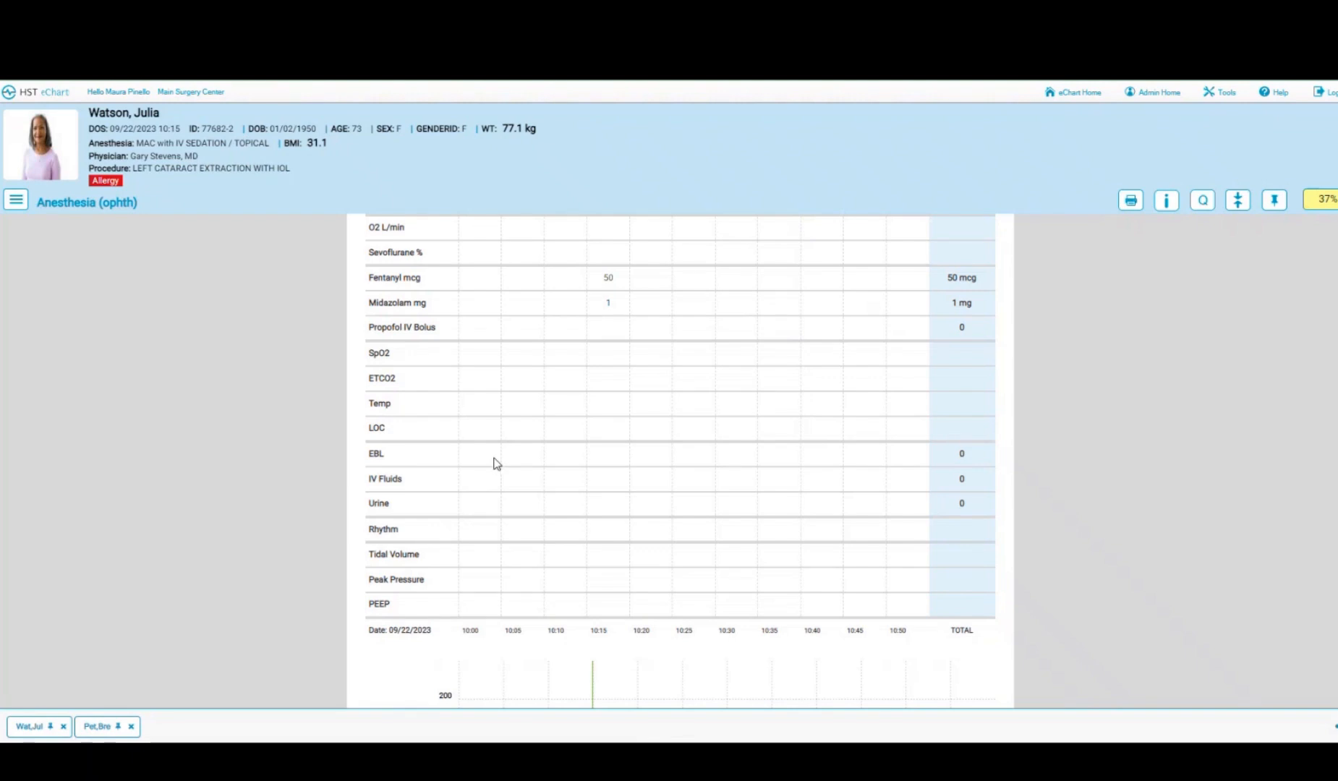
click(533, 484)
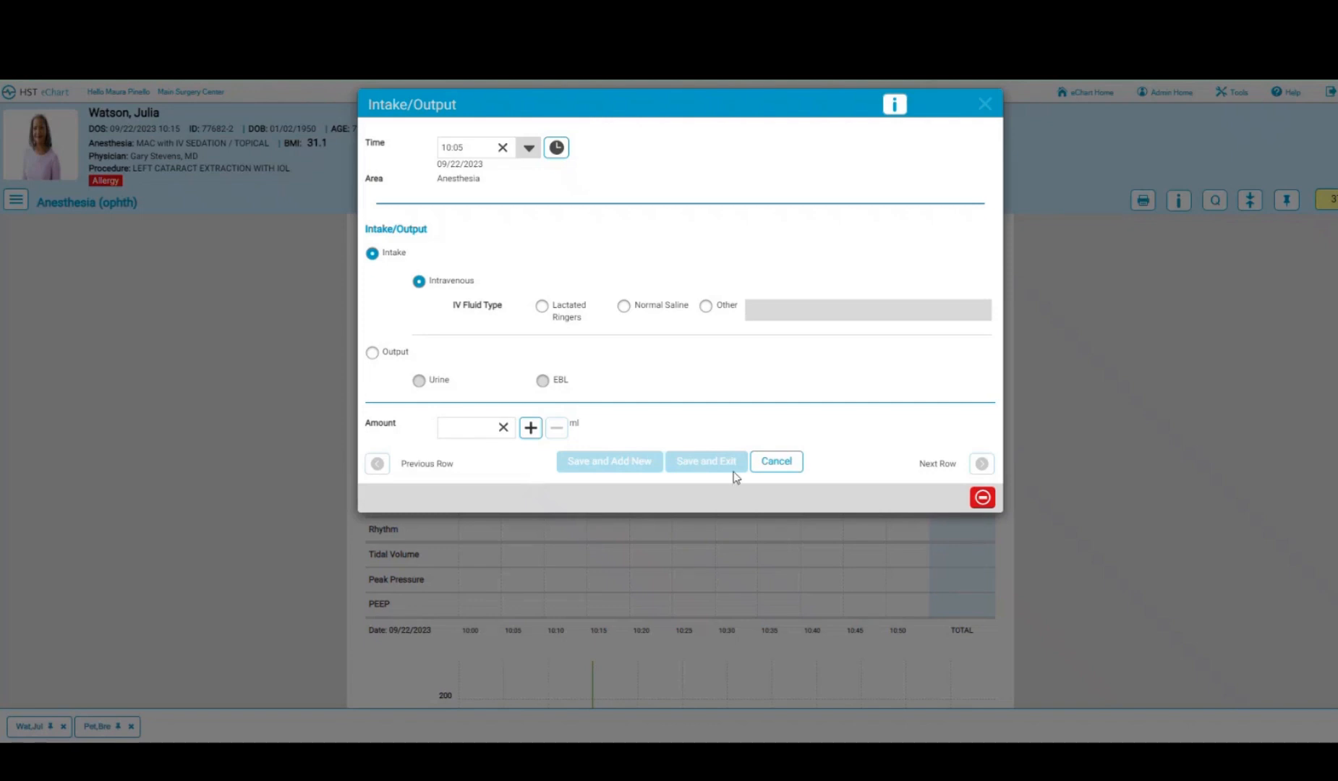
click(769, 470)
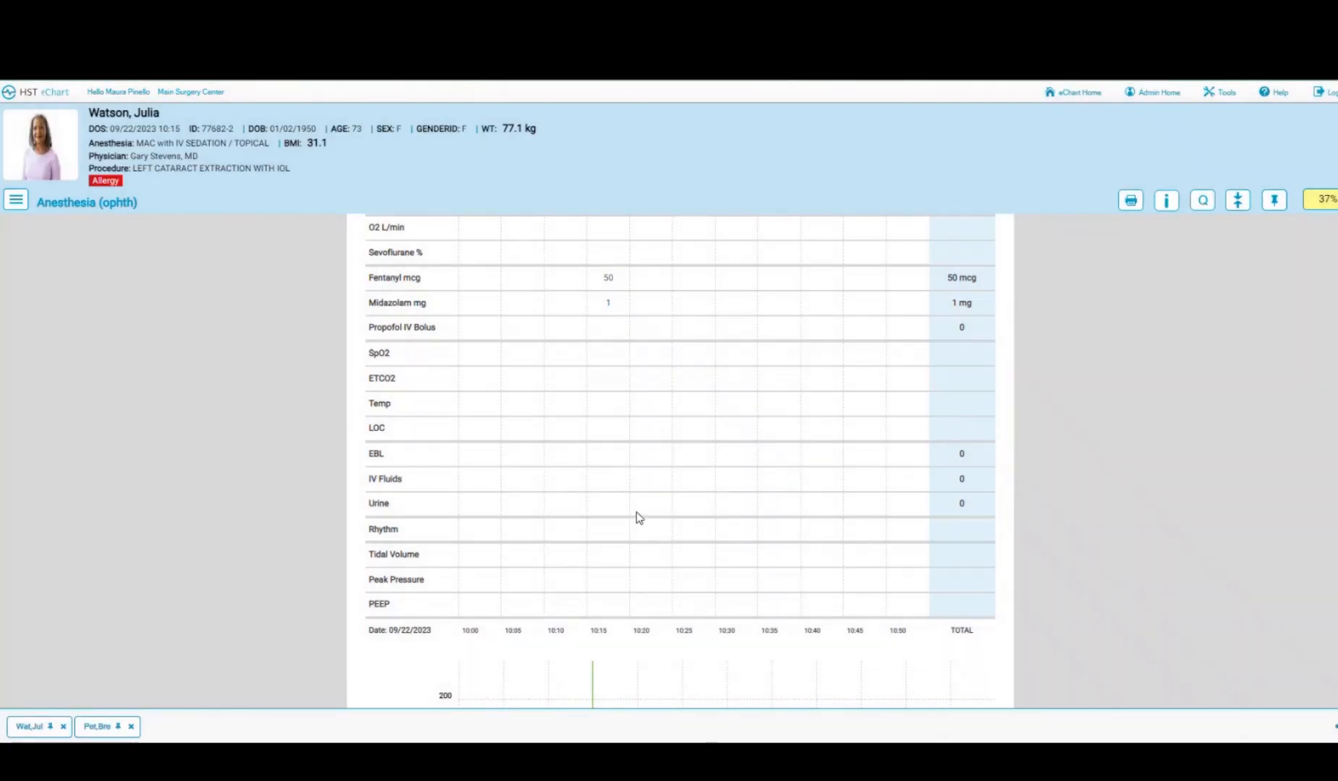
scroll(637, 517, down, 2)
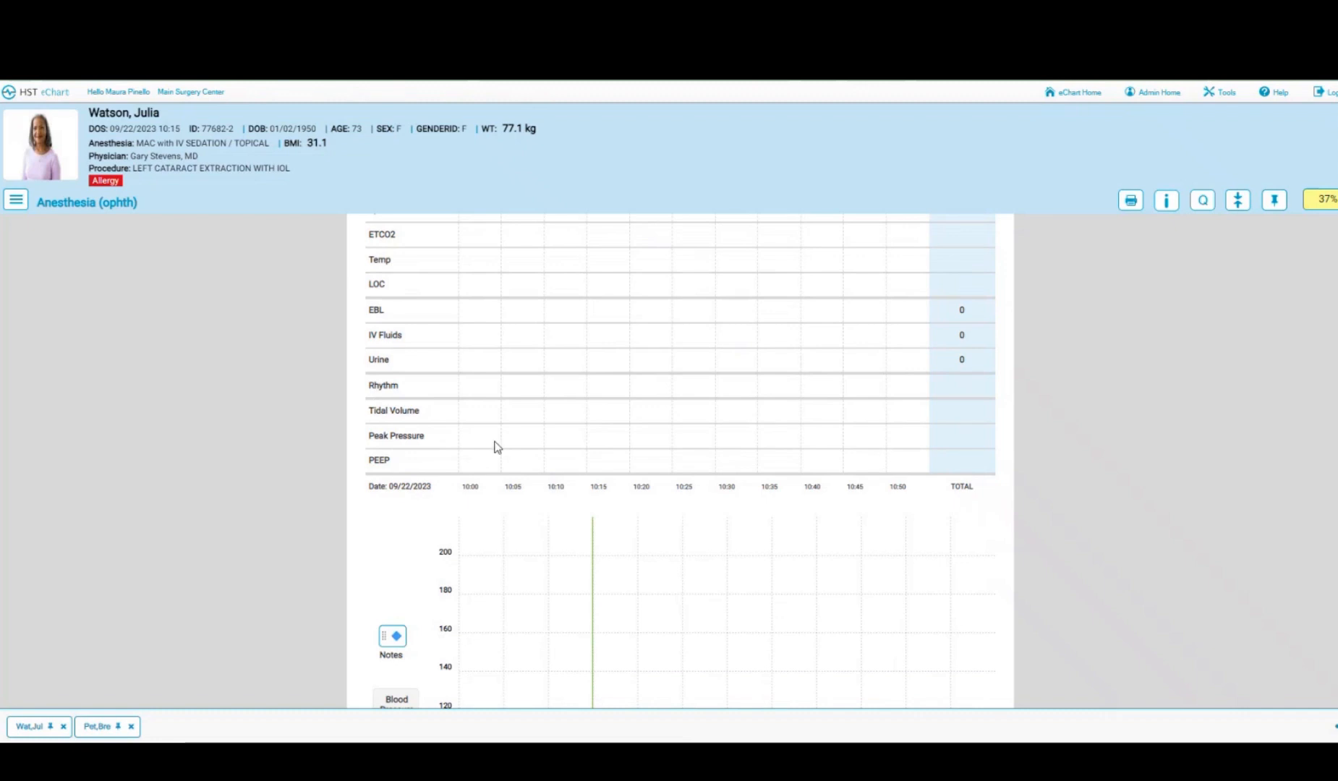
- Plot systolic and diastolic pressure, heart rate and respiration on the graph at 10:15
scroll(544, 443, down, 5)
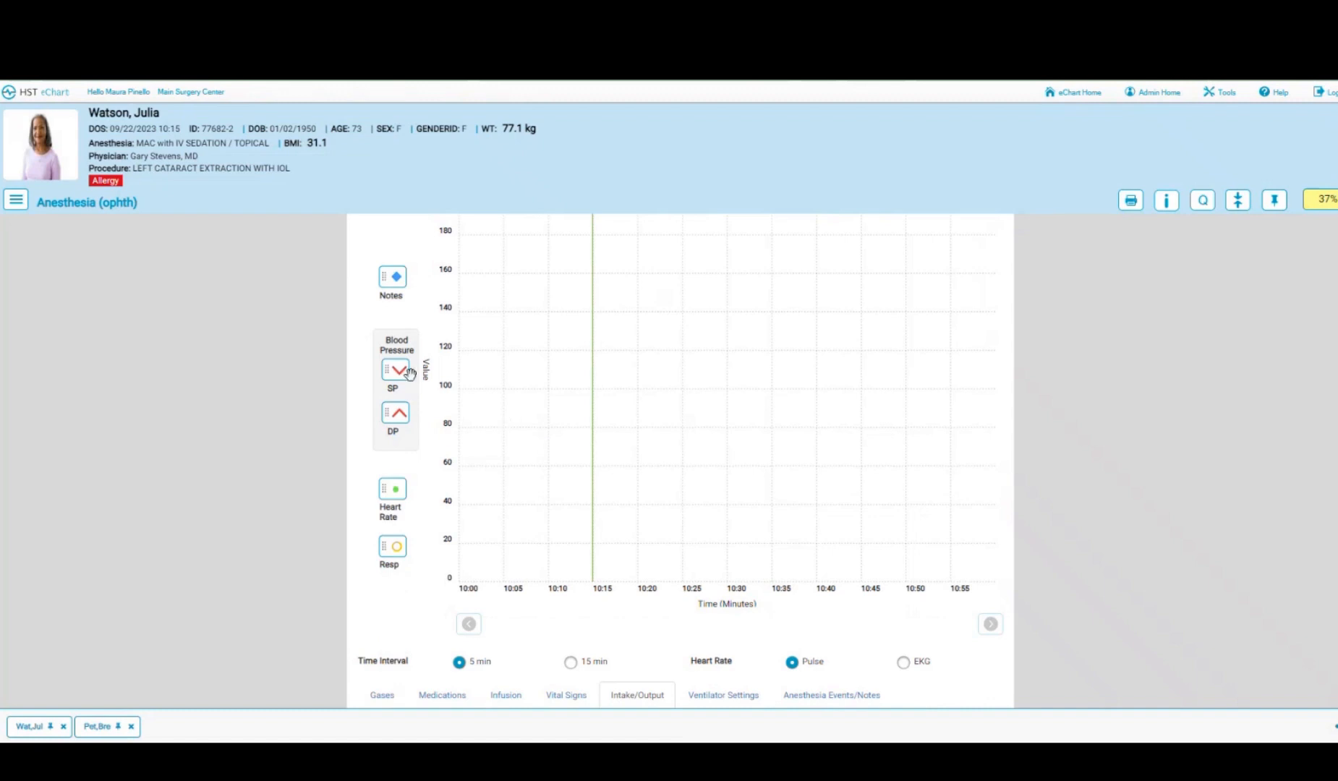
mouse_move(399, 372)
mouse_down()
mouse_move(541, 351)
mouse_move(587, 363)
mouse_up()
drag(398, 418, 587, 428)
mouse_move(394, 491)
mouse_down()
mouse_move(507, 508)
mouse_move(592, 489)
mouse_move(596, 418)
mouse_move(602, 450)
mouse_up()
mouse_move(400, 548)
mouse_down()
mouse_move(516, 530)
mouse_move(579, 535)
mouse_move(593, 555)
mouse_up()
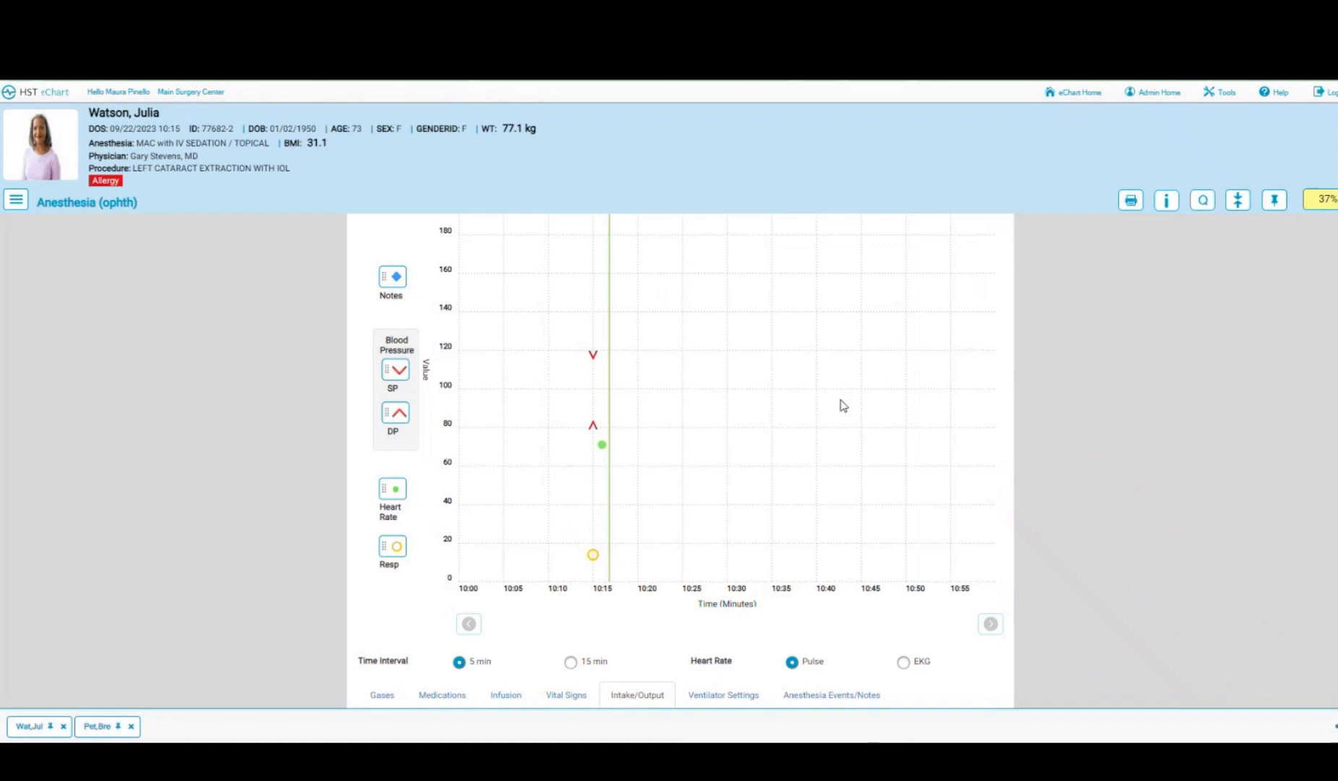
- Add a 10:14 event note reading 'here is a note' to the graph
scroll(841, 405, down, 3)
scroll(839, 406, up, 3)
drag(394, 277, 582, 275)
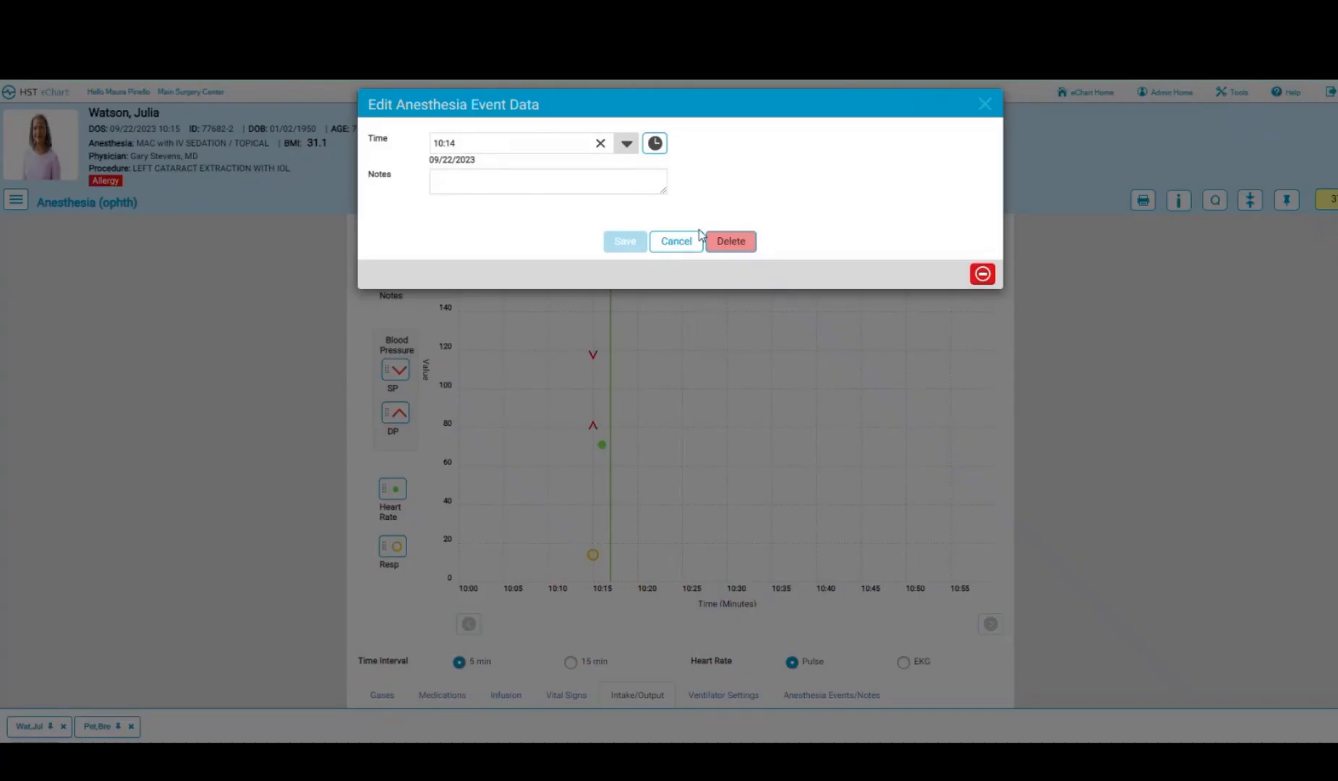
click(479, 178)
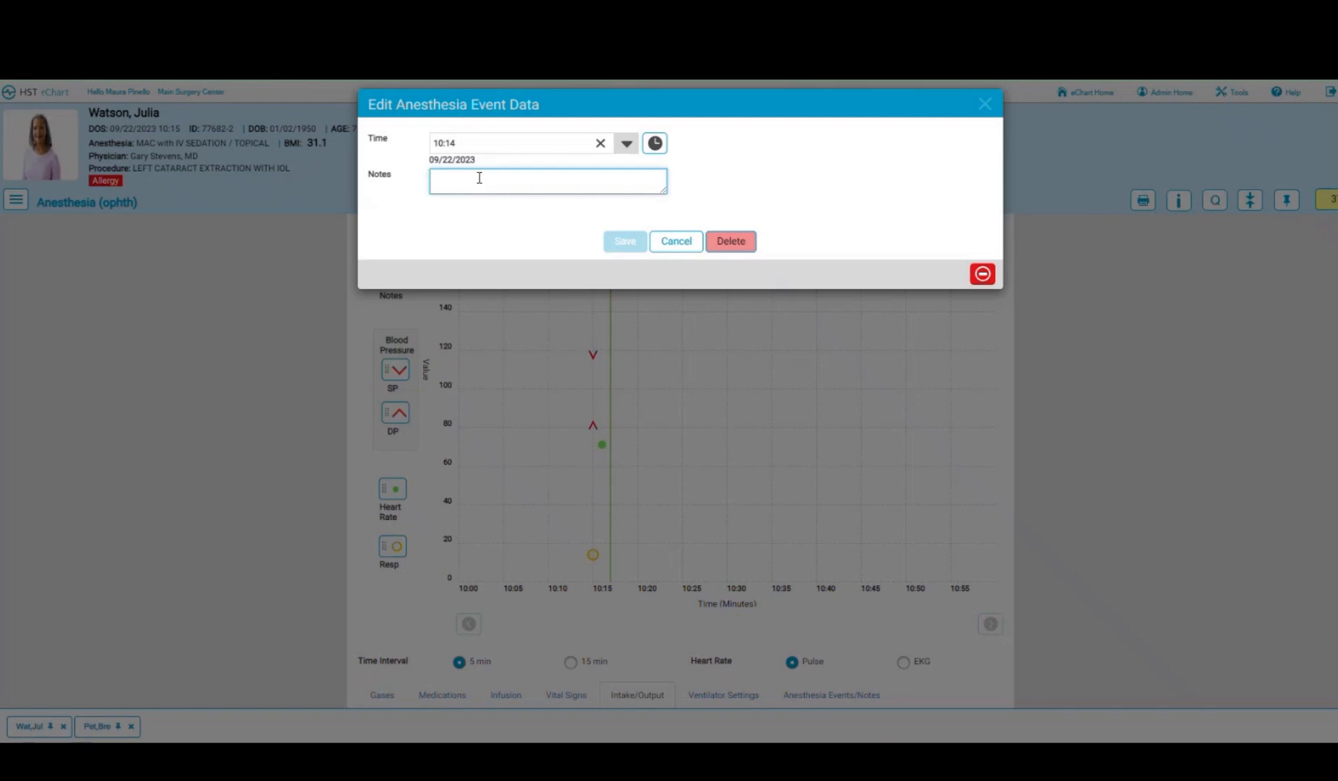
text(here is a note)
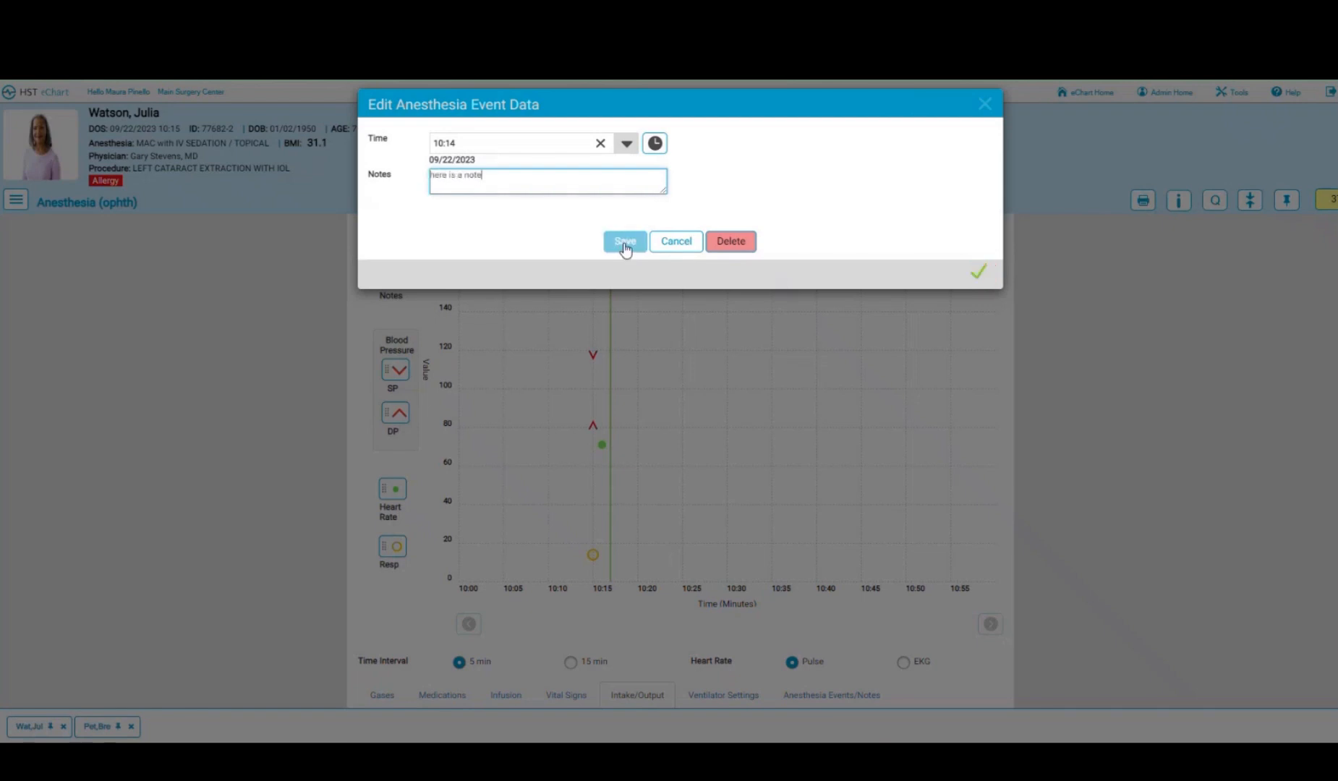
click(625, 243)
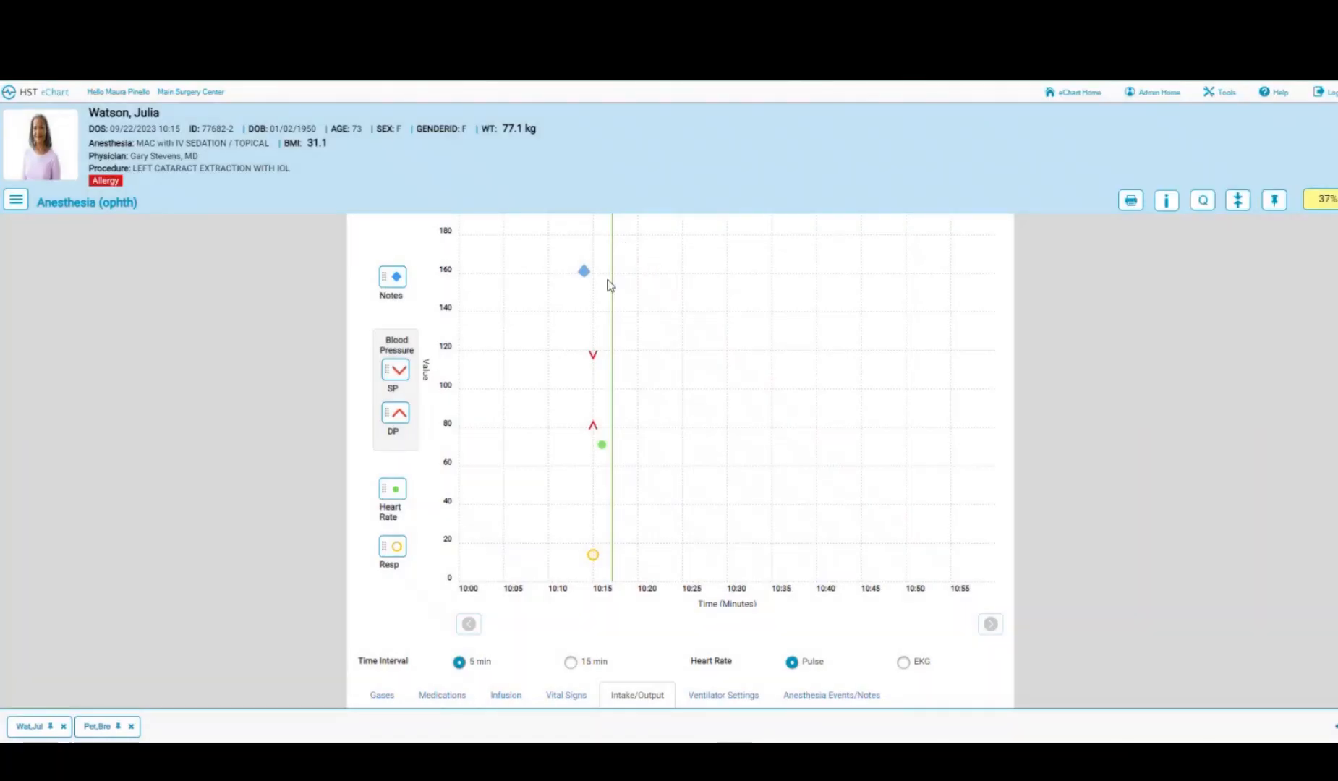
mouse_move(584, 277)
scroll(755, 337, down, 3)
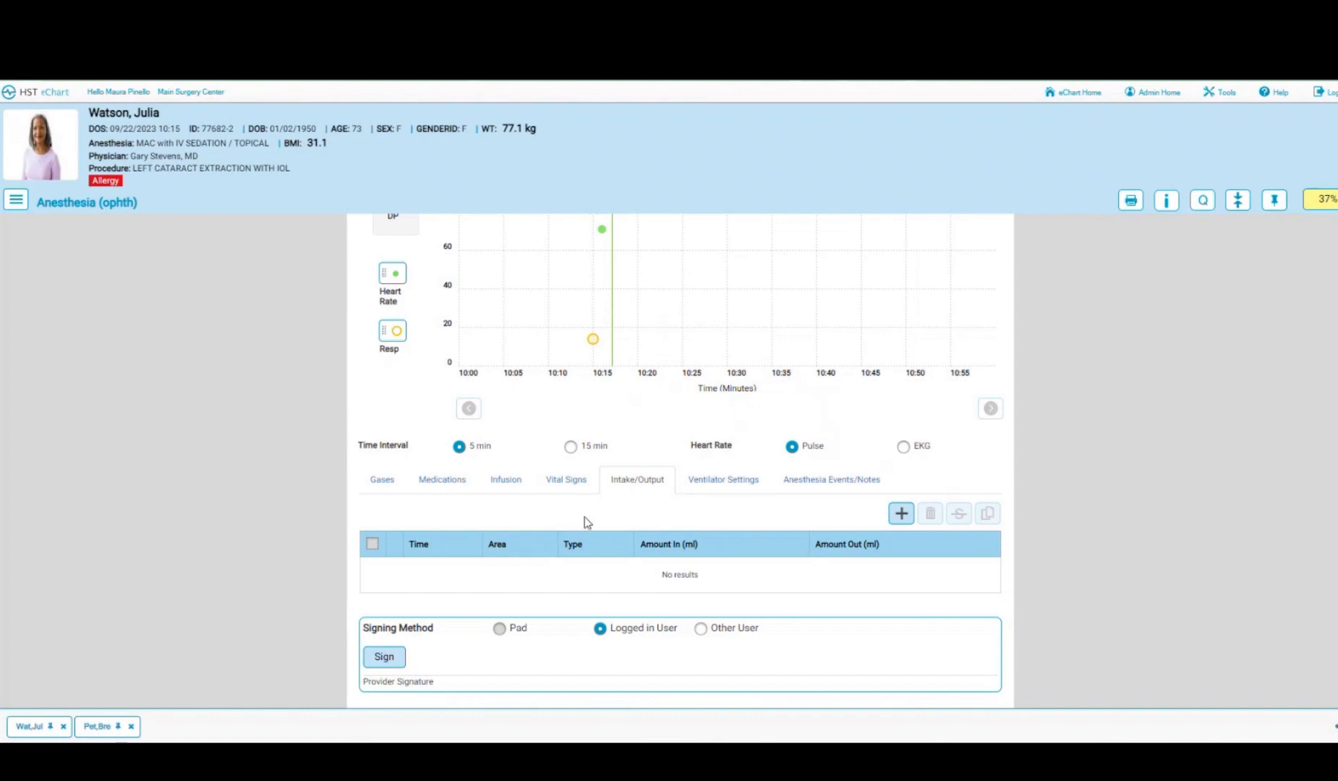
- Check the Gases, Infusion, Vital Signs and Events/Notes tabs, ending on Medications showing Midazolam 1 mg and Fentanyl 50 mcg
click(389, 486)
click(417, 486)
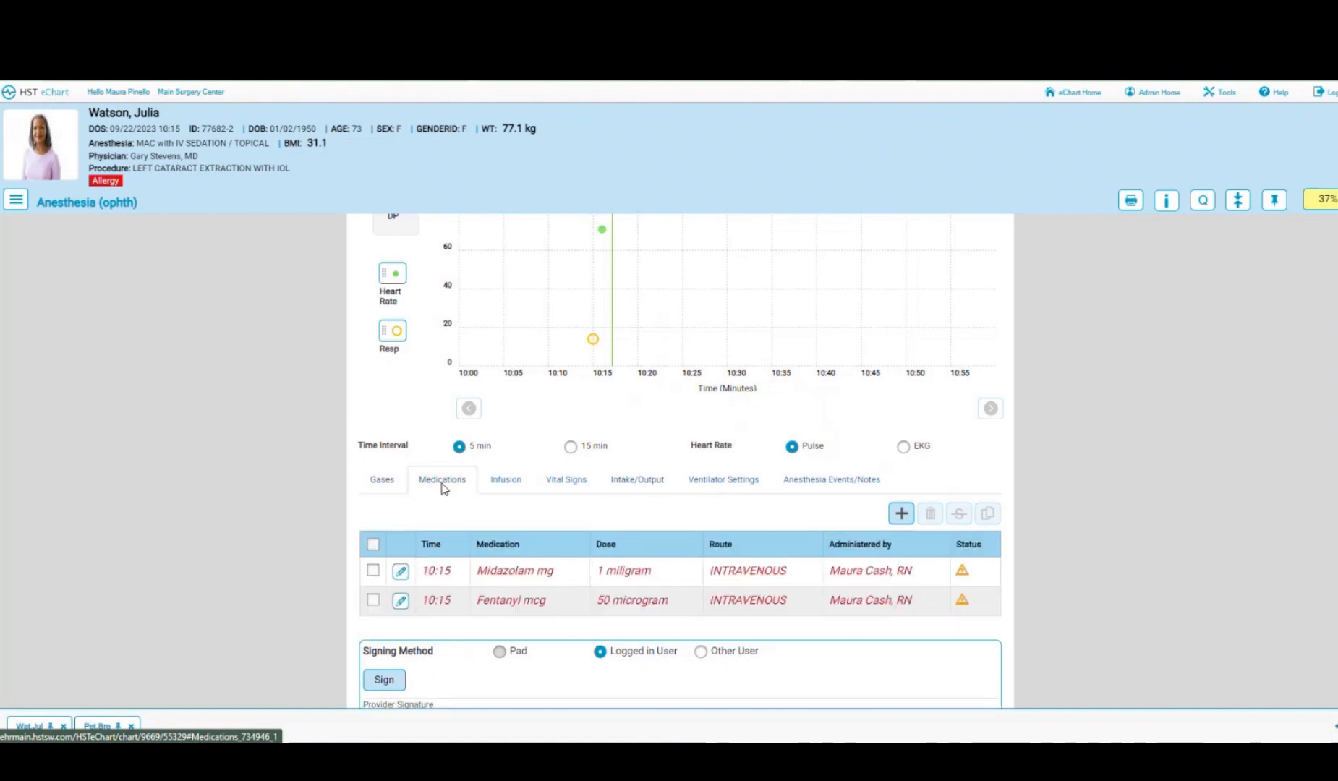
click(506, 486)
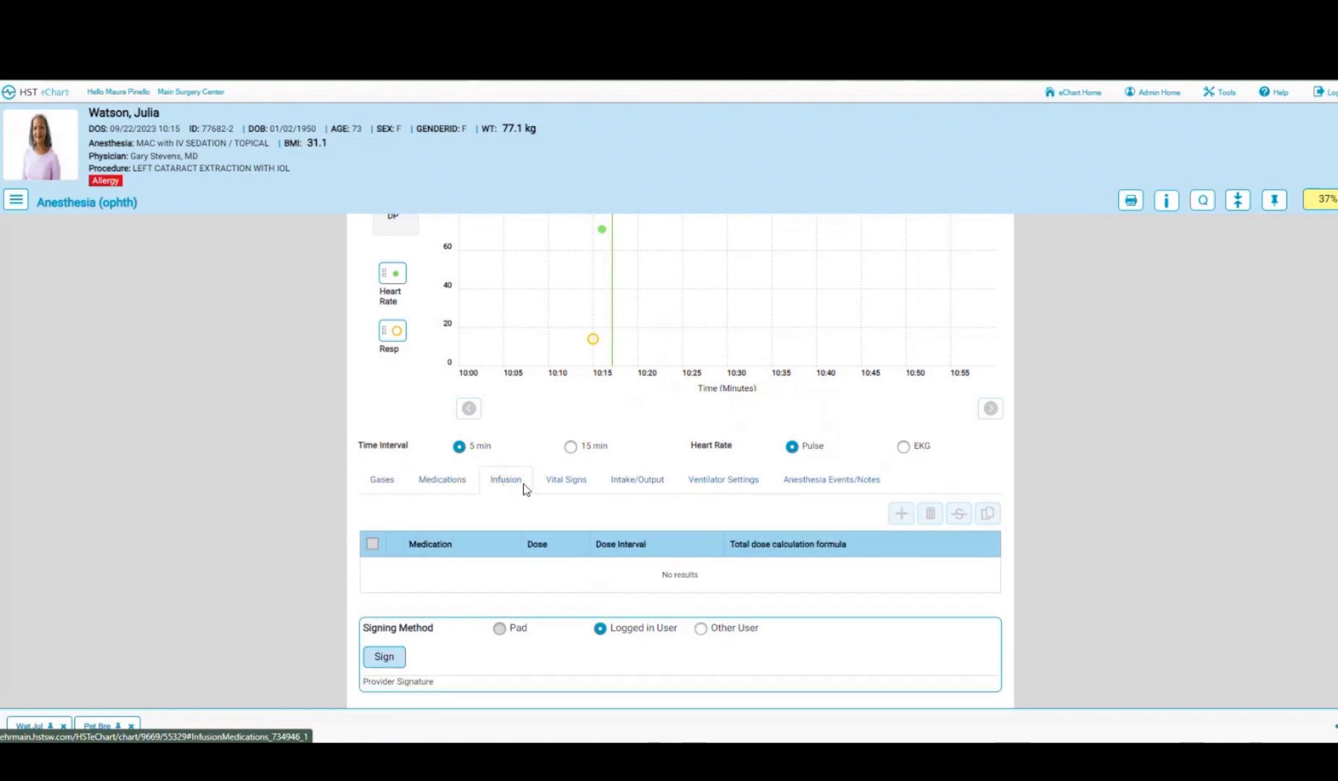
click(571, 484)
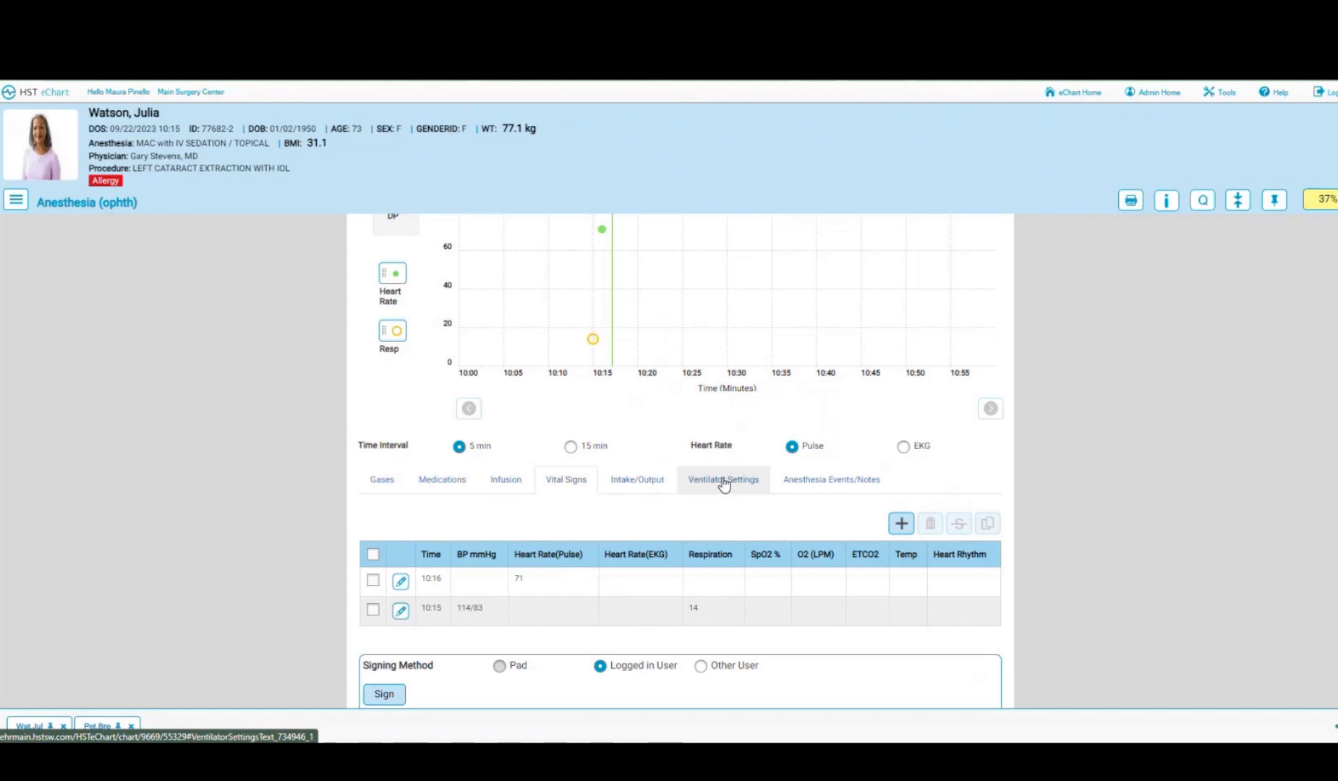
click(832, 483)
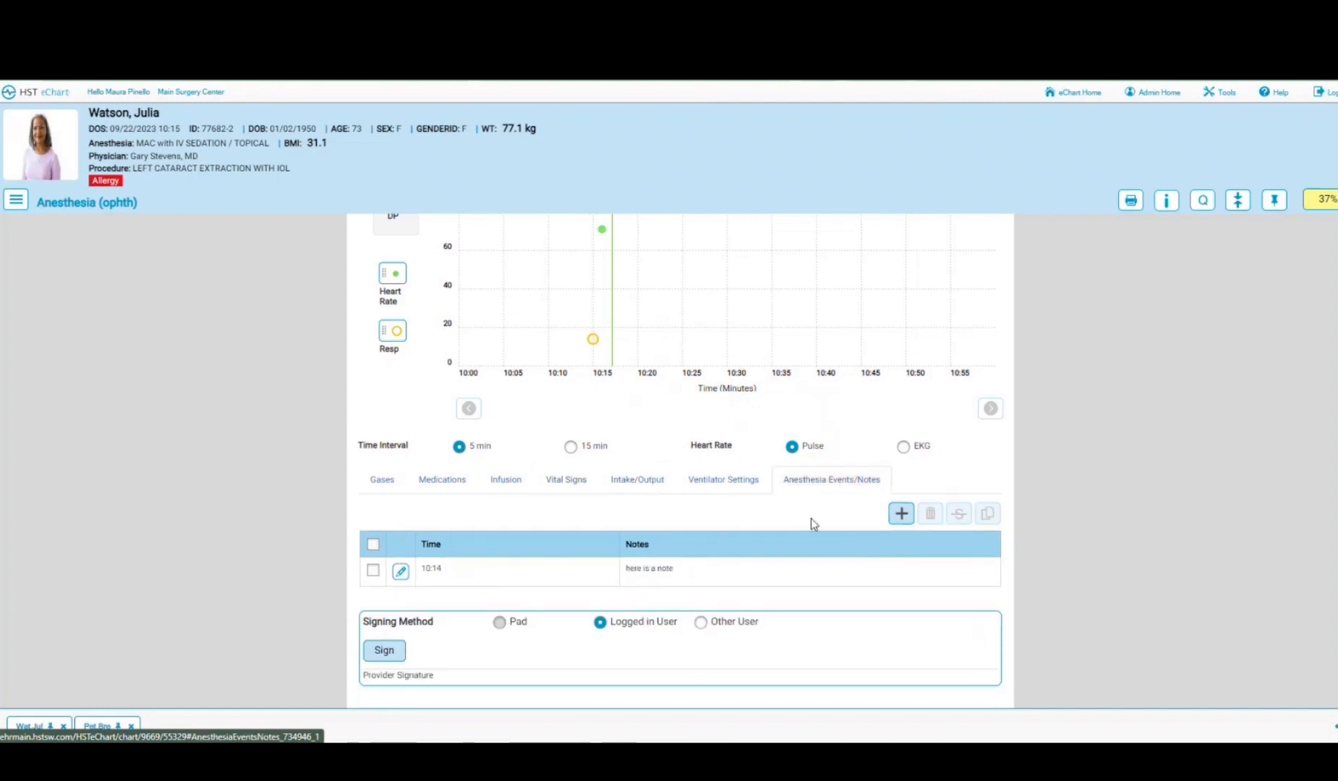
click(439, 485)
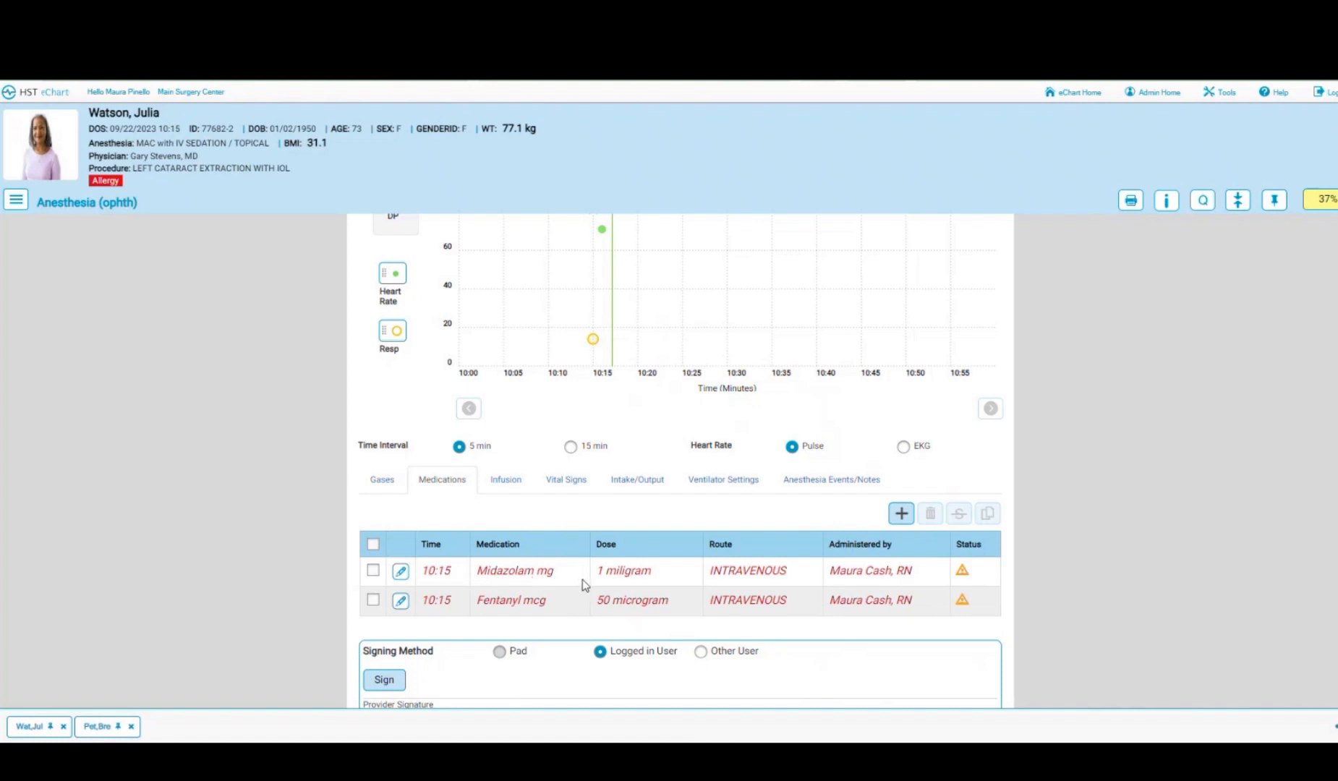
scroll(585, 586, down, 2)
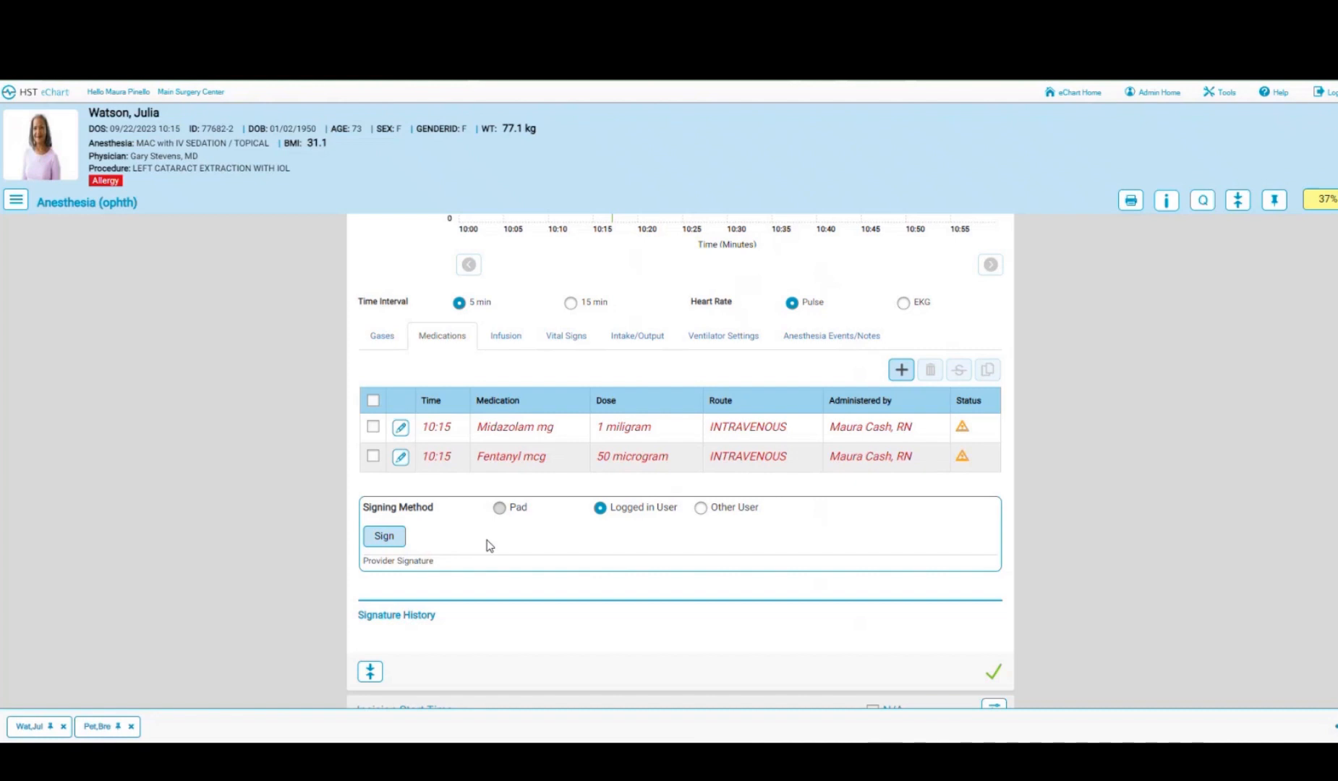
- Accept the 10:08 incision start time and 10:09 incision stop time using their warning icons
scroll(486, 546, down, 4)
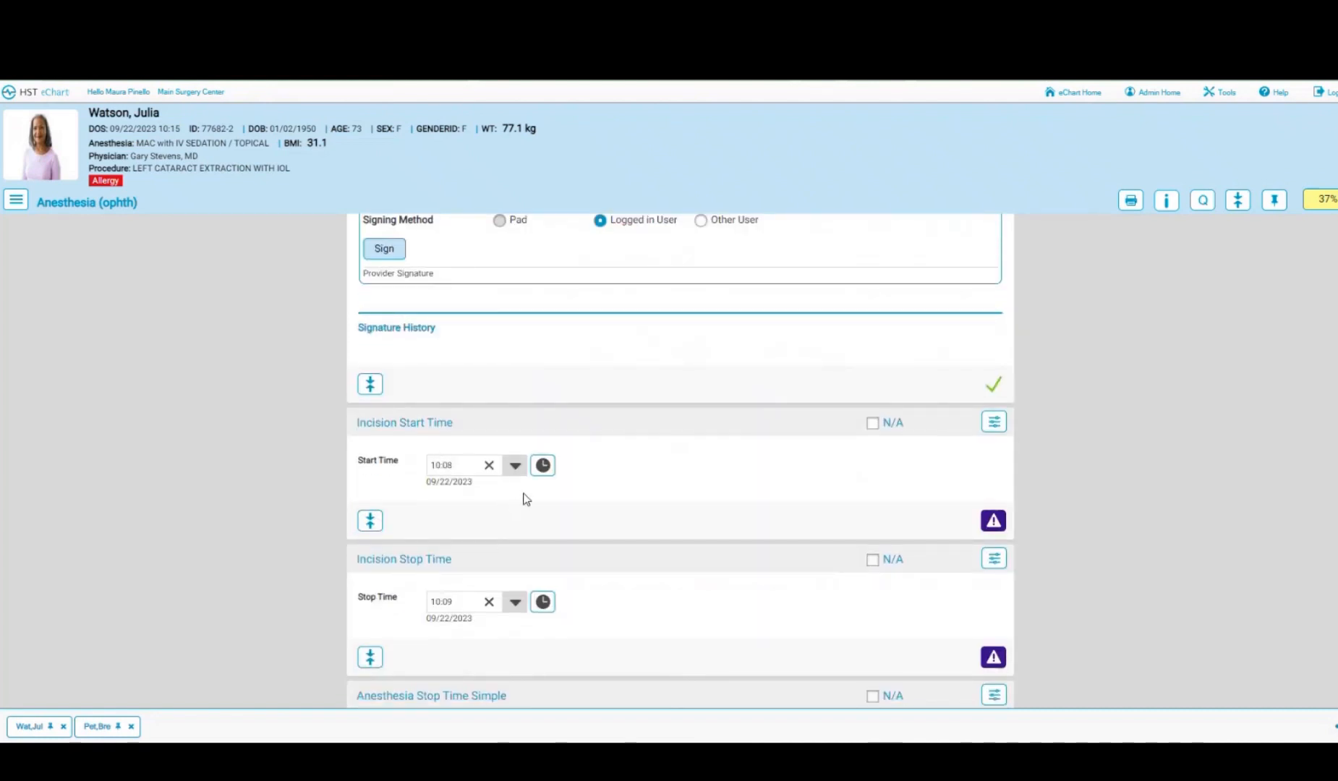
click(994, 525)
scroll(624, 470, down, 2)
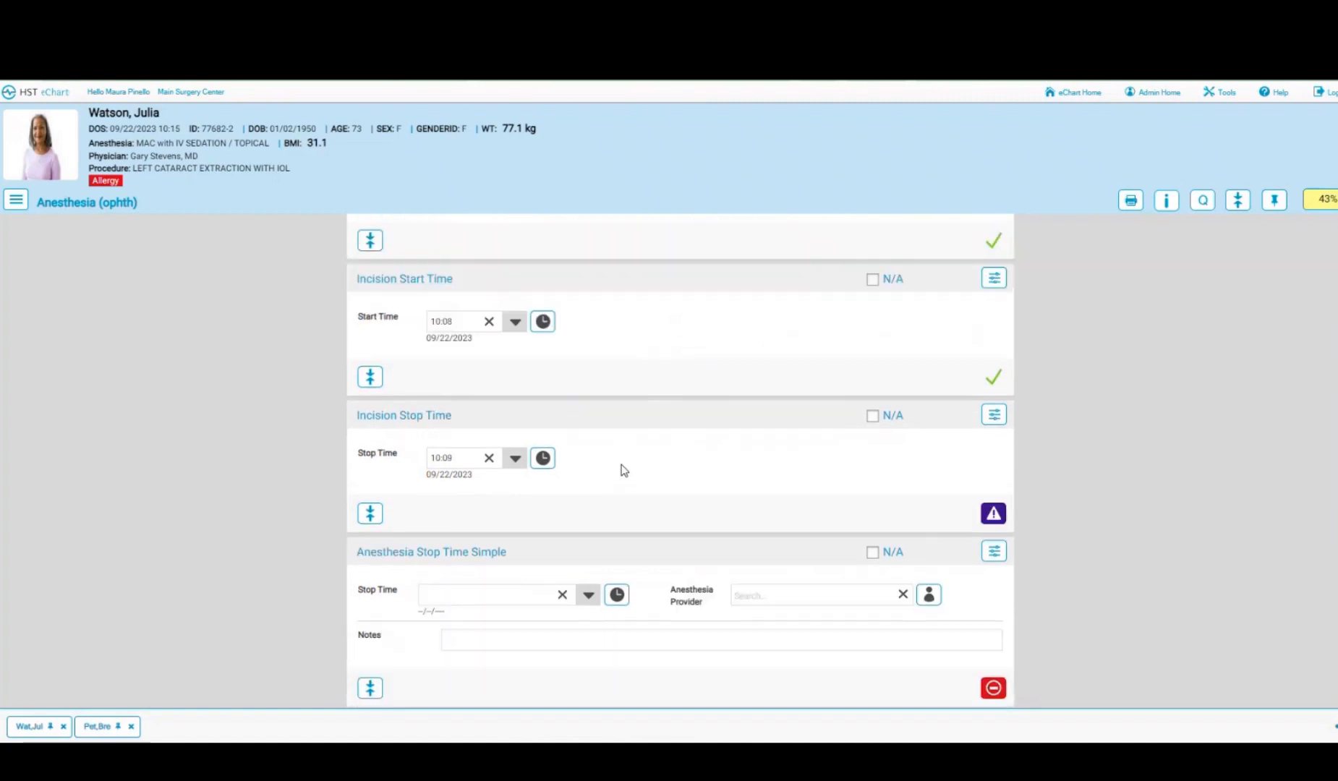
click(993, 513)
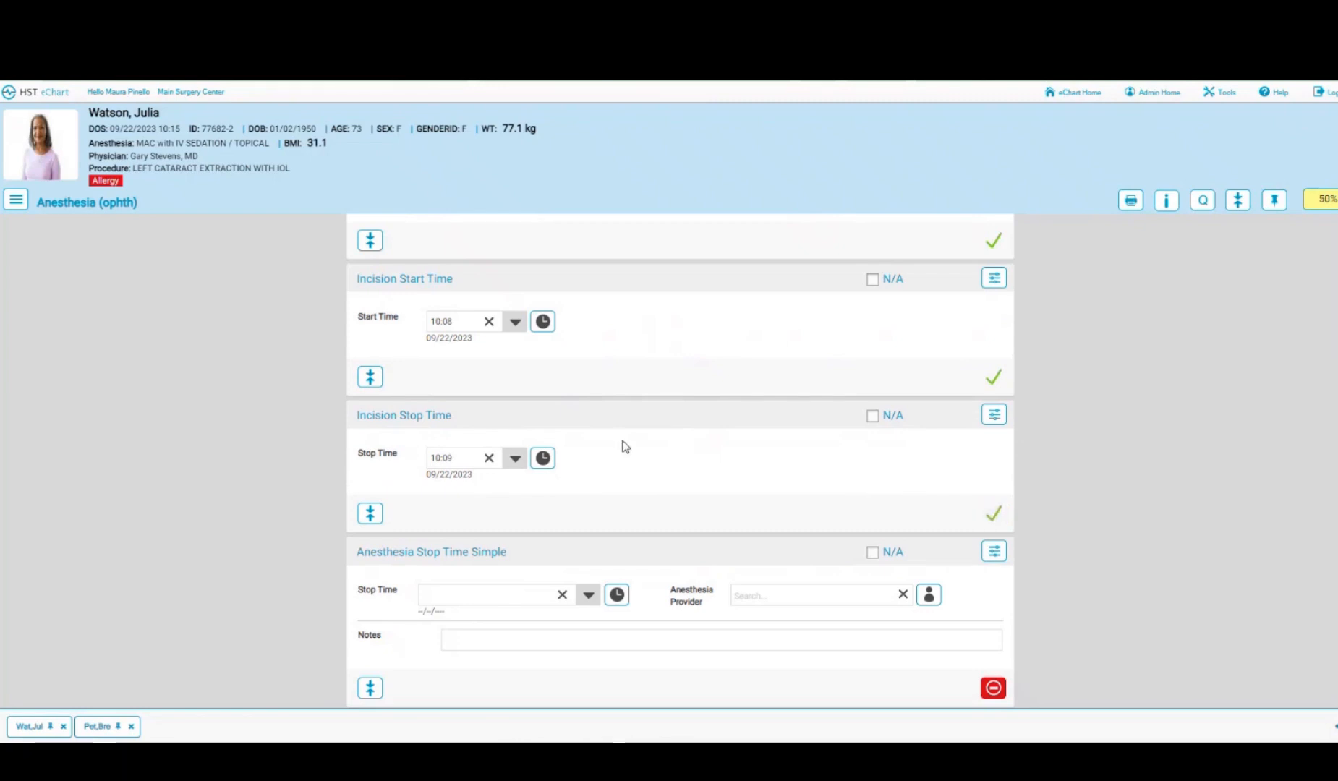
- Set Anesthesia Stop Time to 10:18 and assign the provider found by searching 'br'
scroll(624, 447, down, 2)
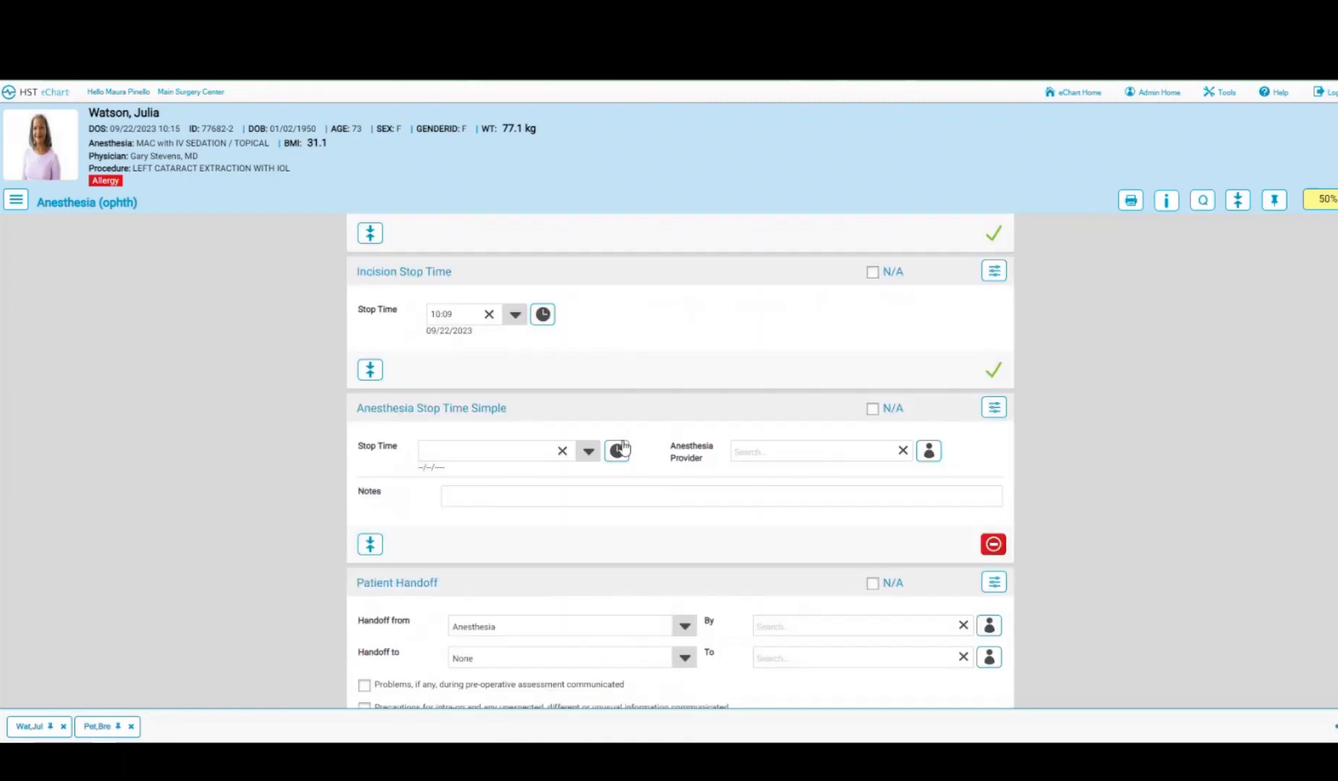
click(616, 450)
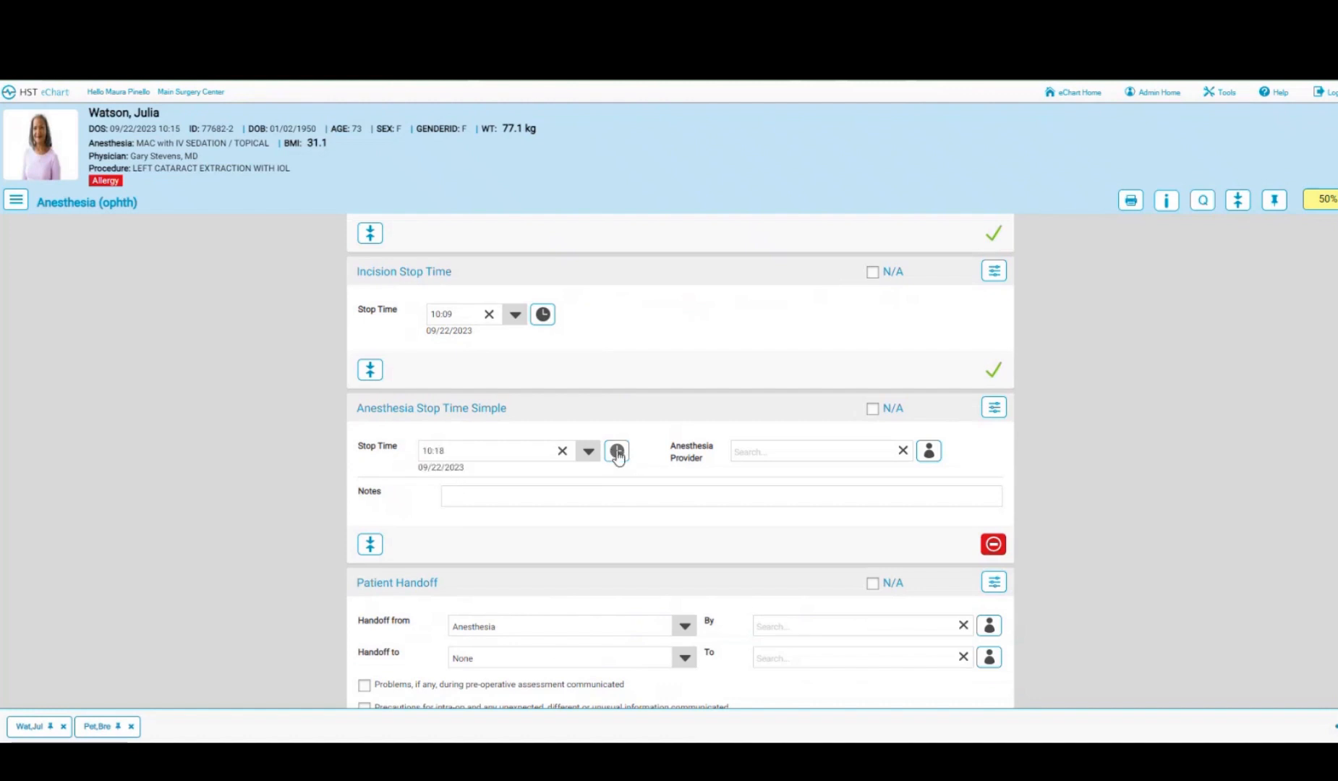
click(863, 452)
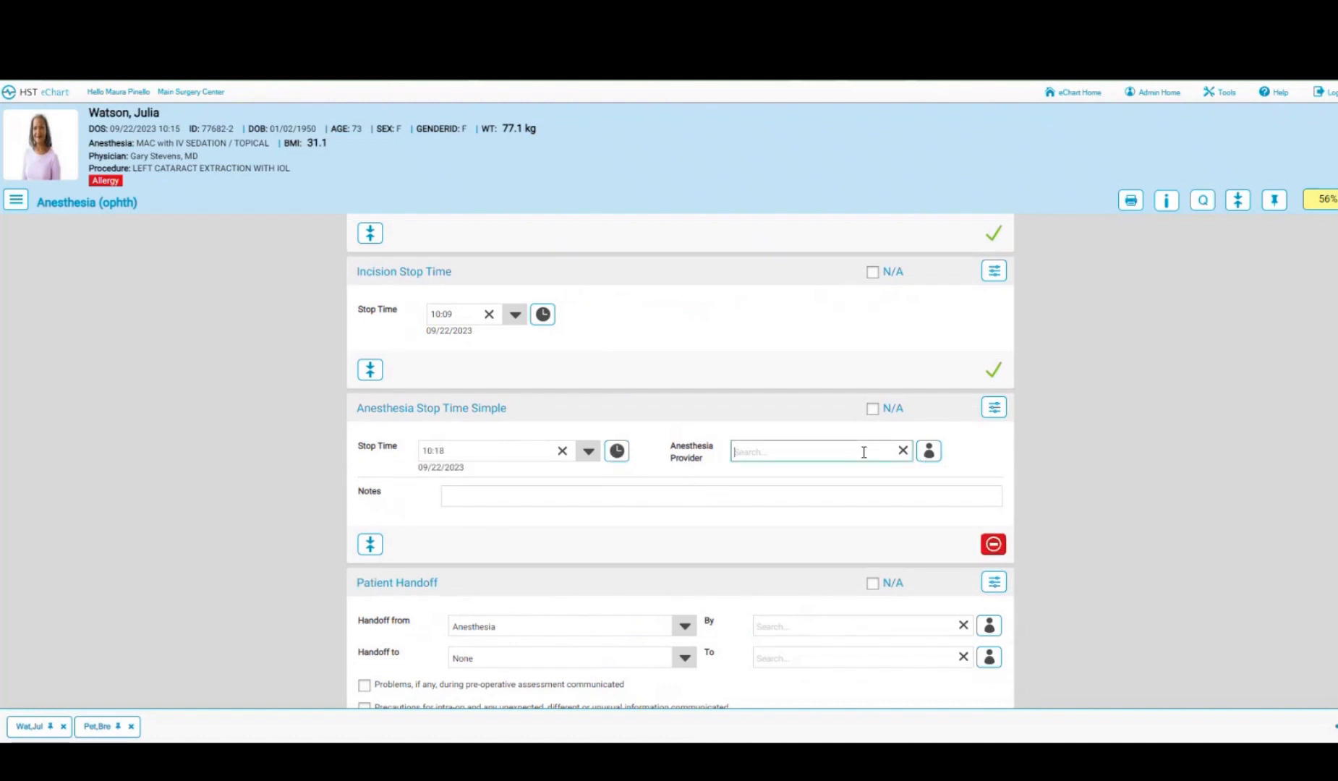
text(br)
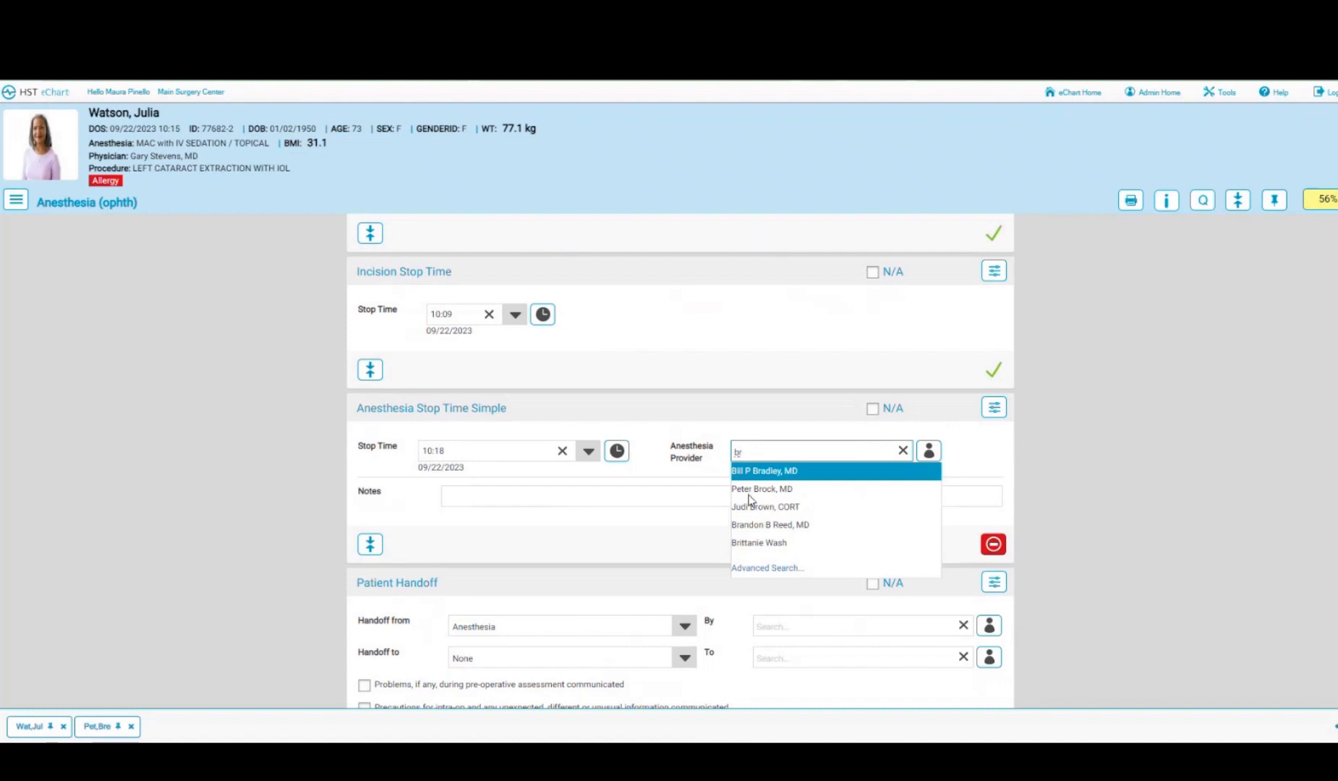
click(750, 491)
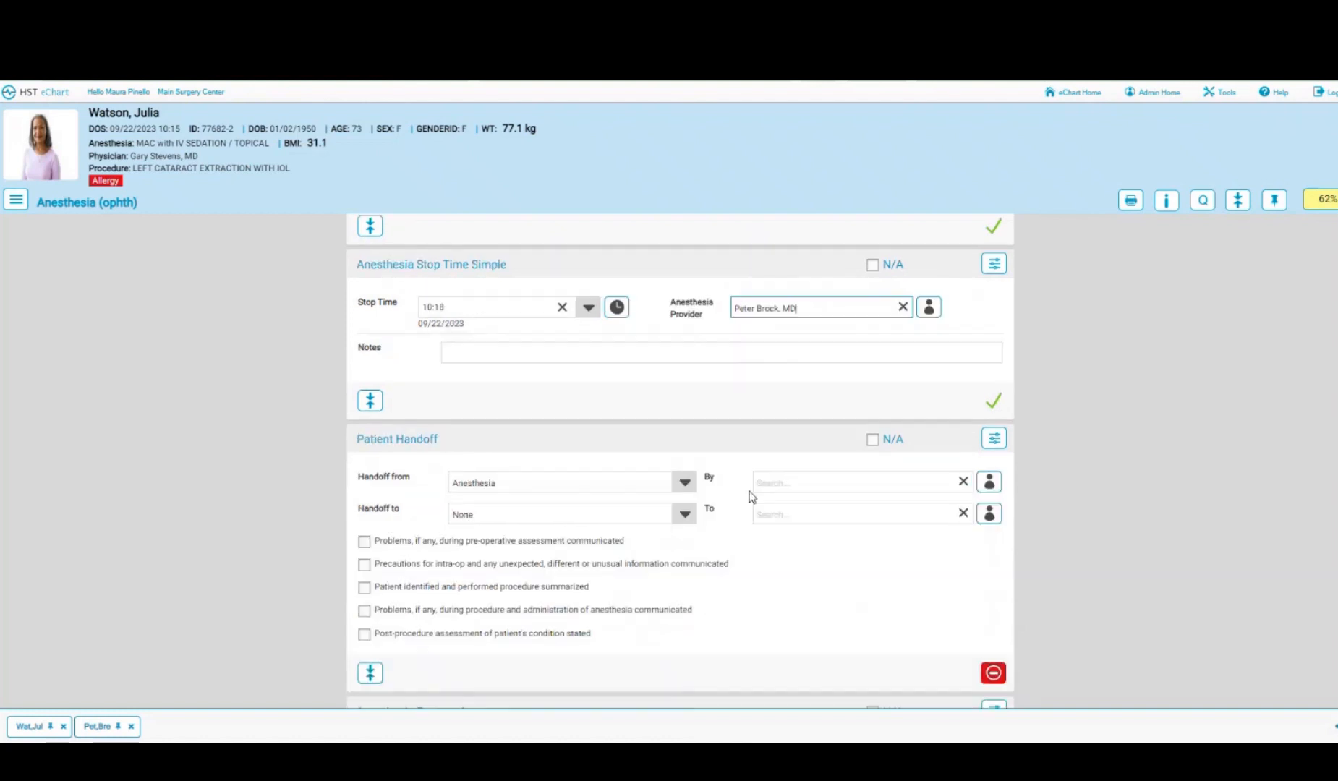
scroll(751, 491, down, 2)
scroll(545, 544, down, 1)
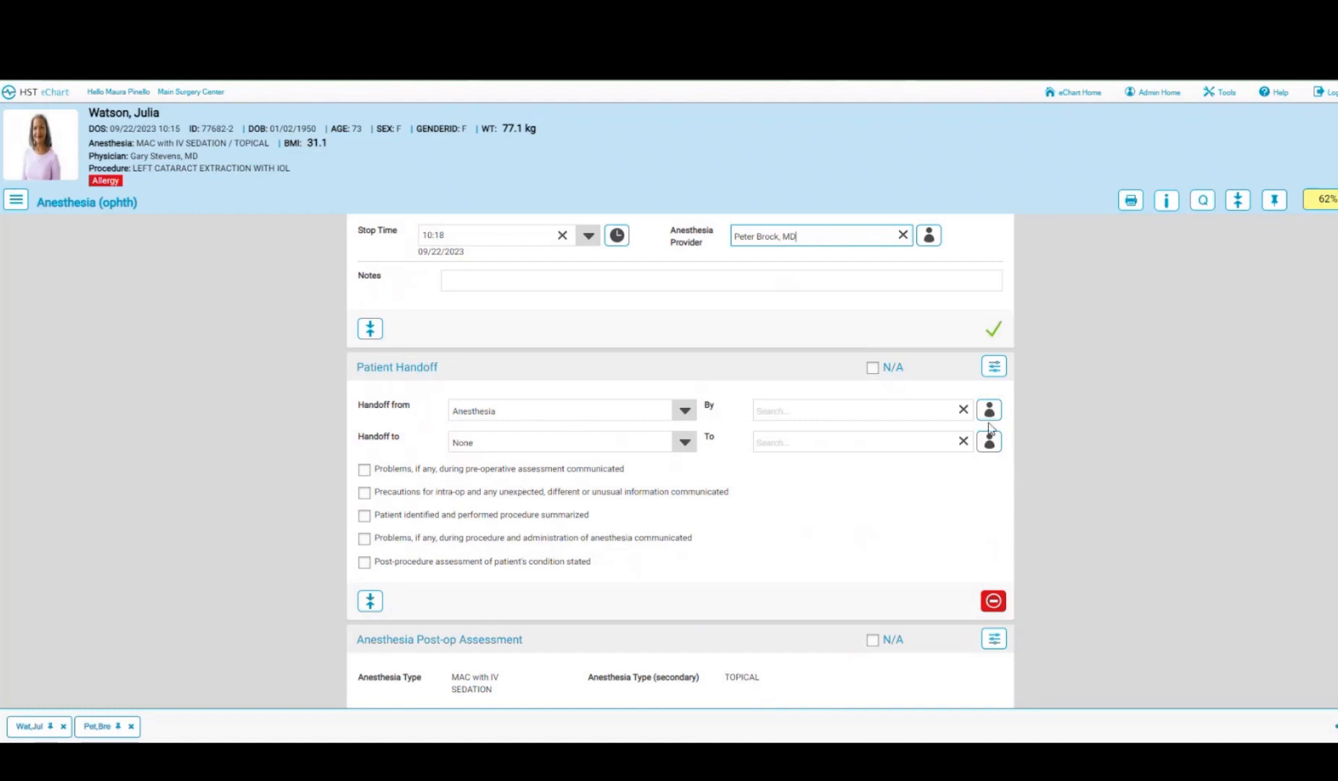
scroll(989, 418, down, 5)
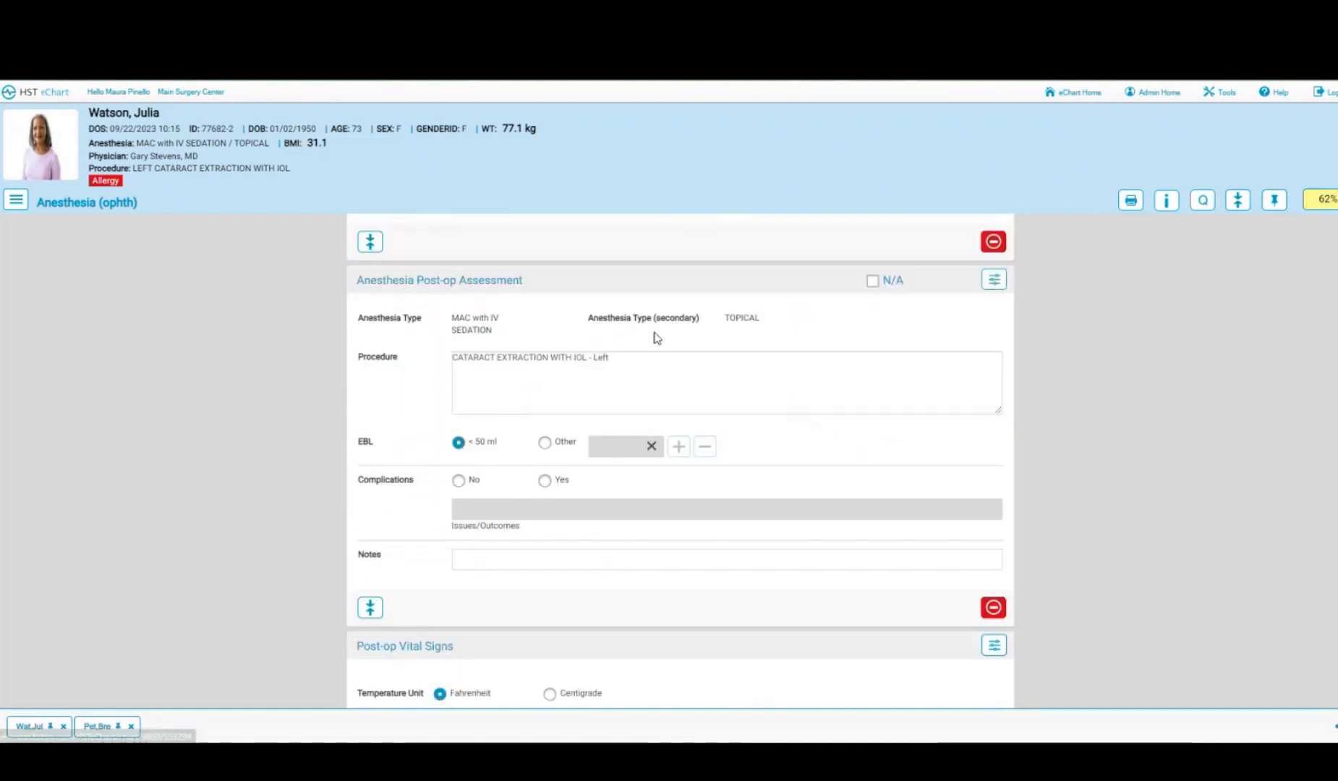
scroll(843, 412, down, 3)
scroll(843, 413, down, 1)
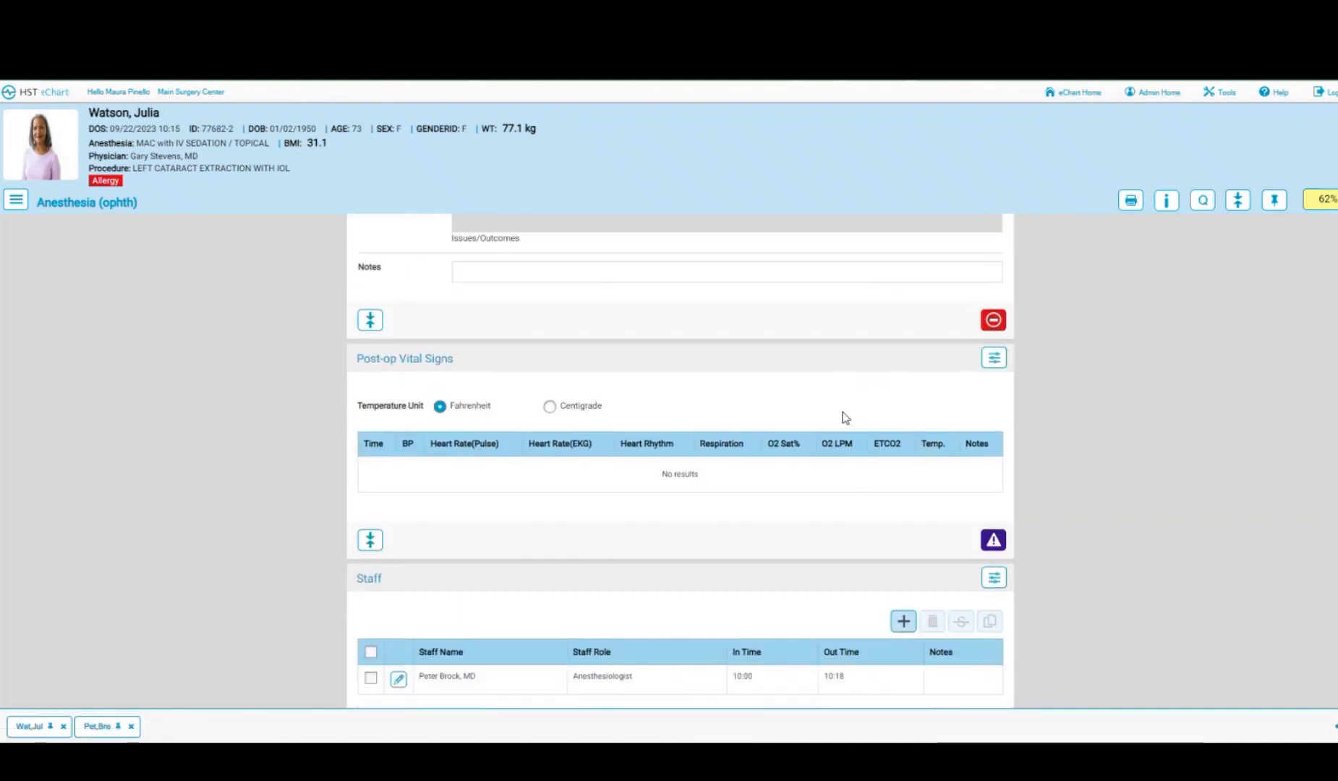
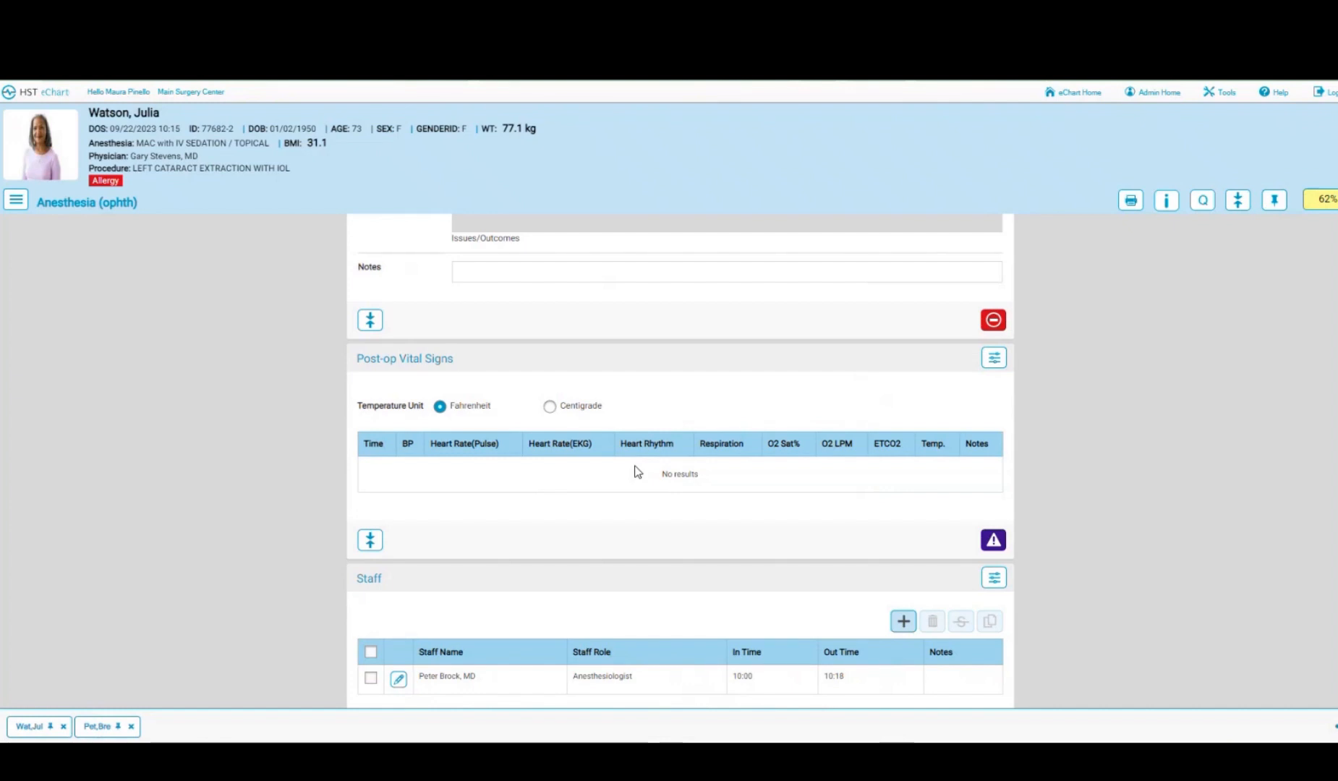
- Leave the anesthesia record and switch to the patient's Post-Op (ophth) chart section
scroll(636, 472, down, 2)
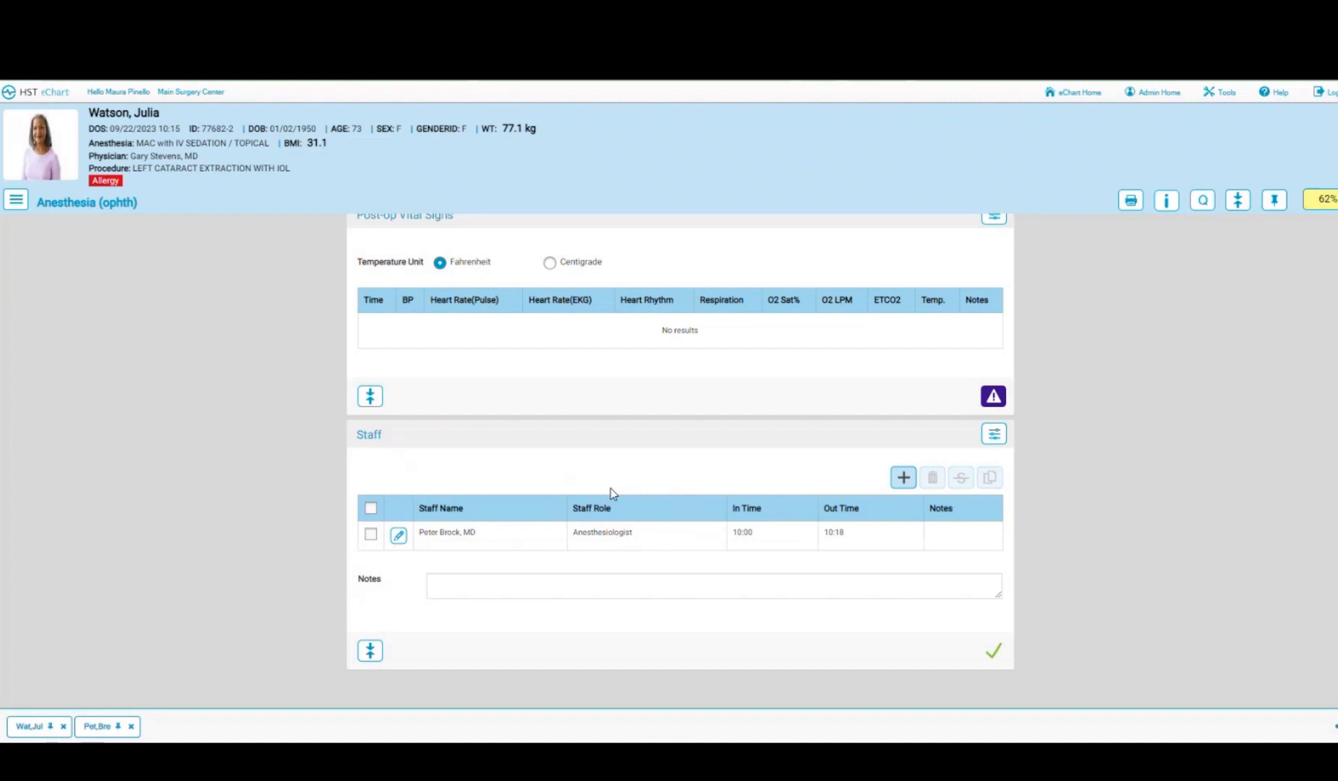
click(15, 201)
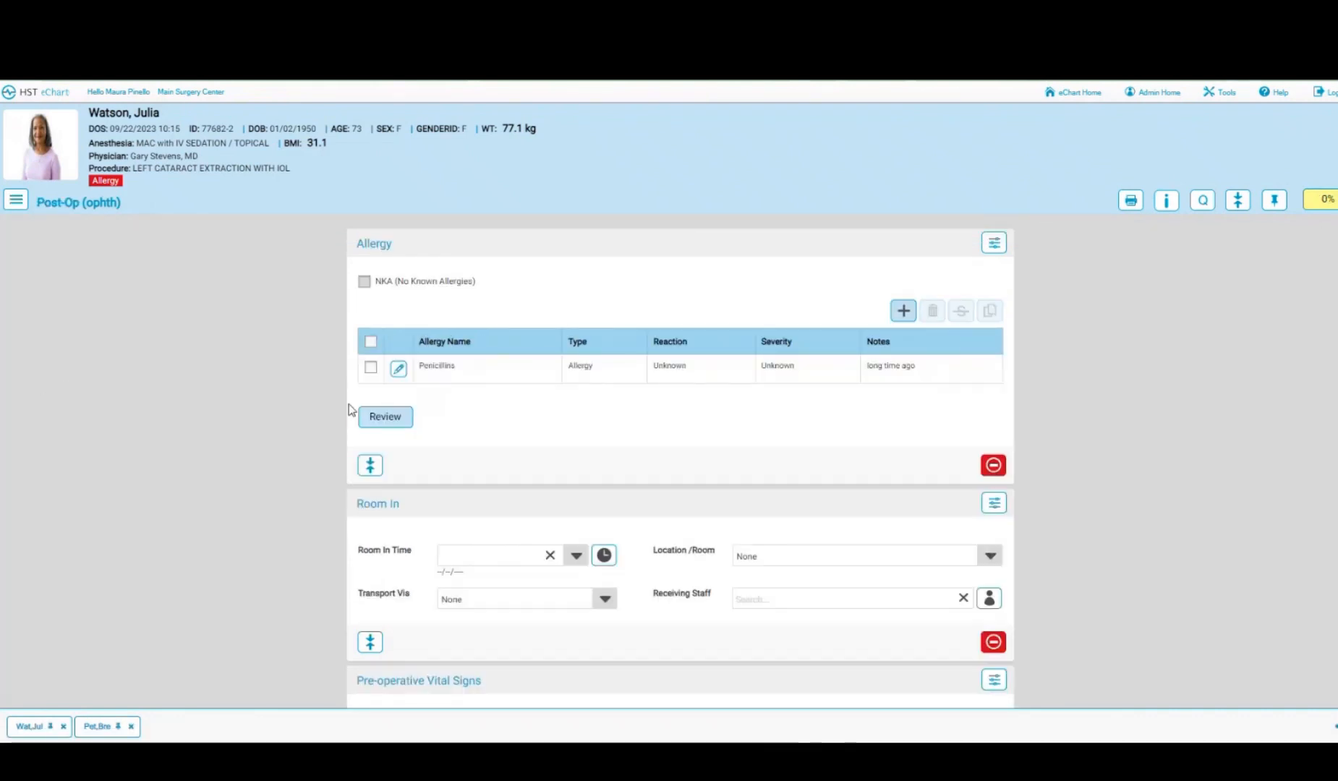
- Mark allergies reviewed and record room-in at 10:19 to Post-op (Phase 2) by stretcher with receiving staff
click(393, 419)
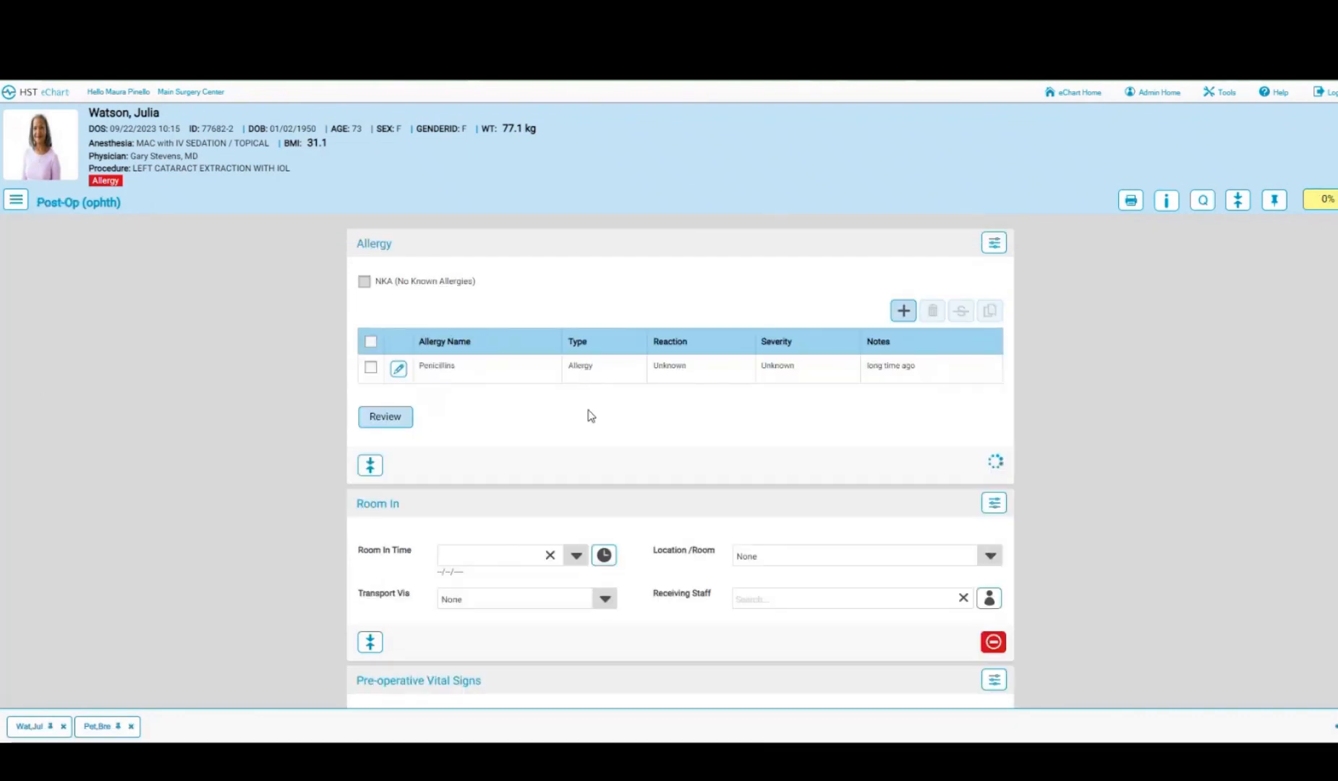
scroll(593, 377, down, 3)
click(601, 339)
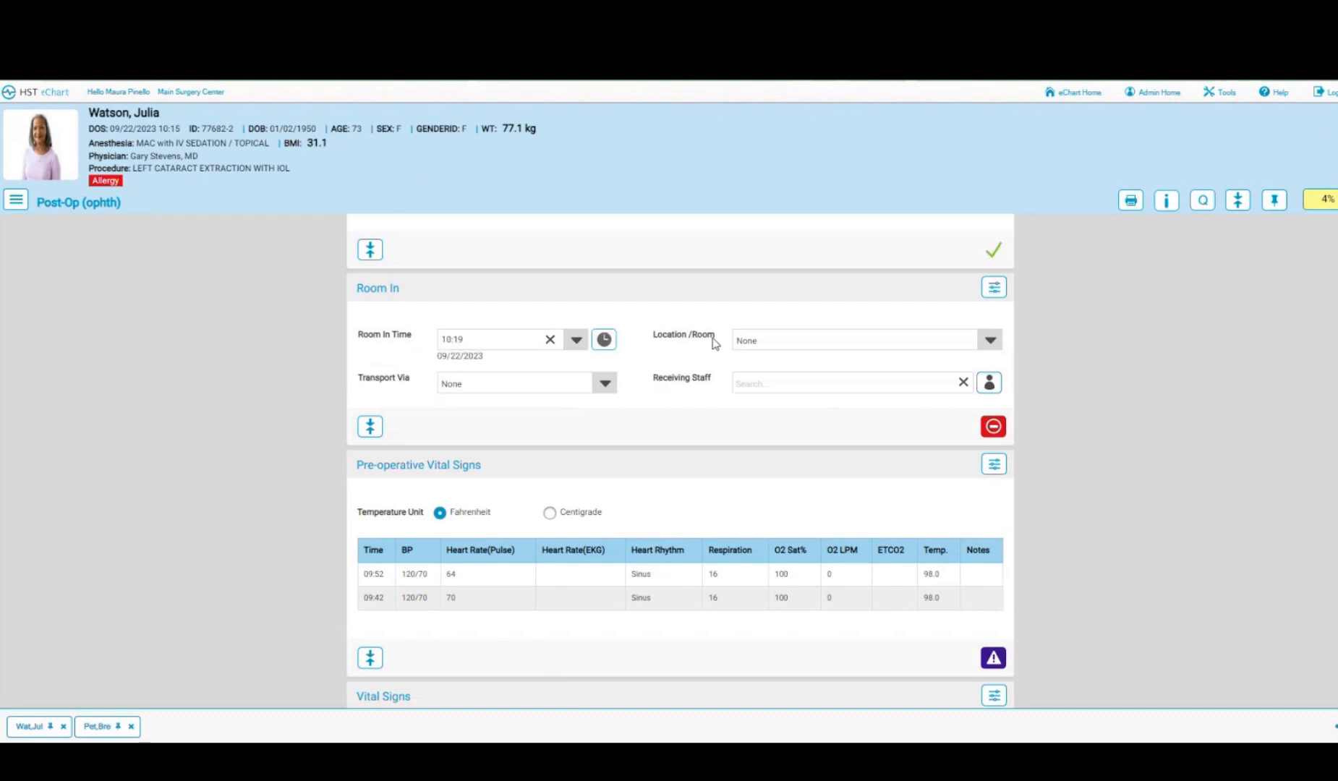
click(903, 338)
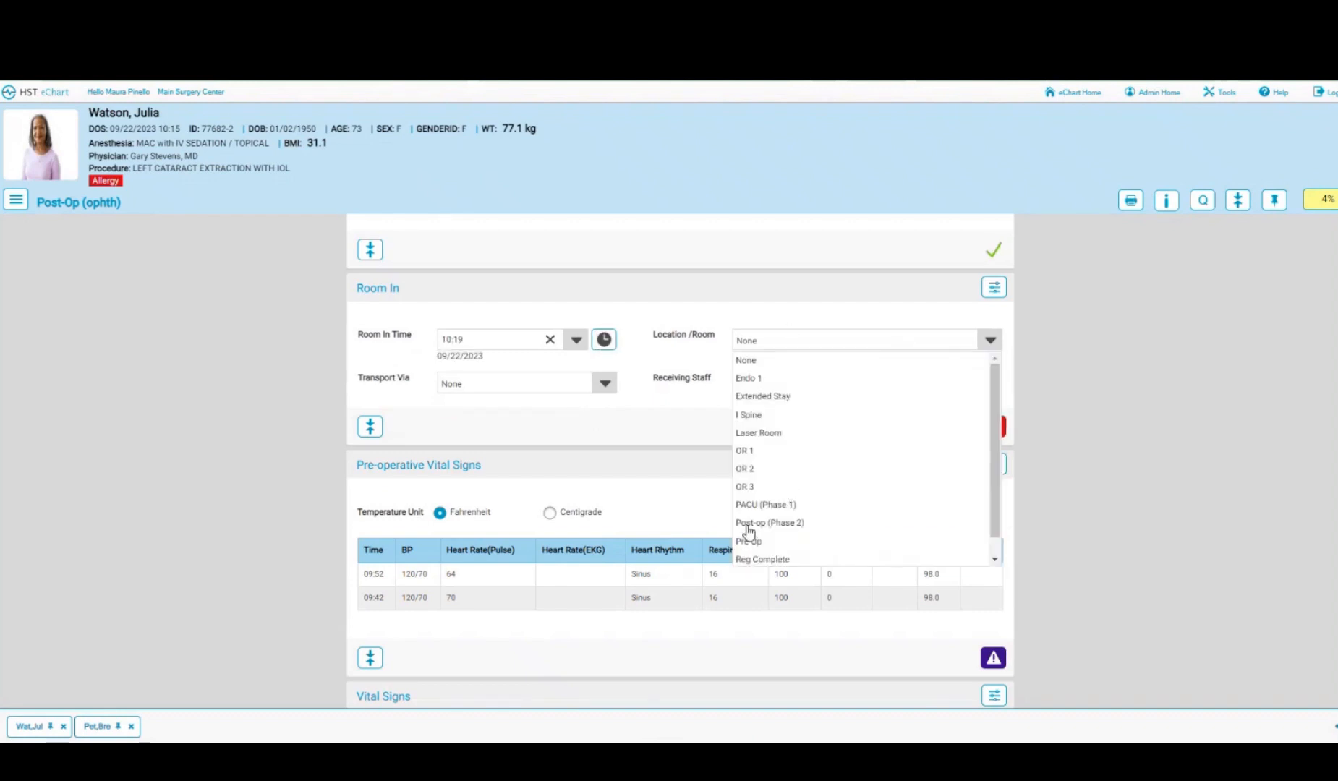
click(749, 523)
click(989, 382)
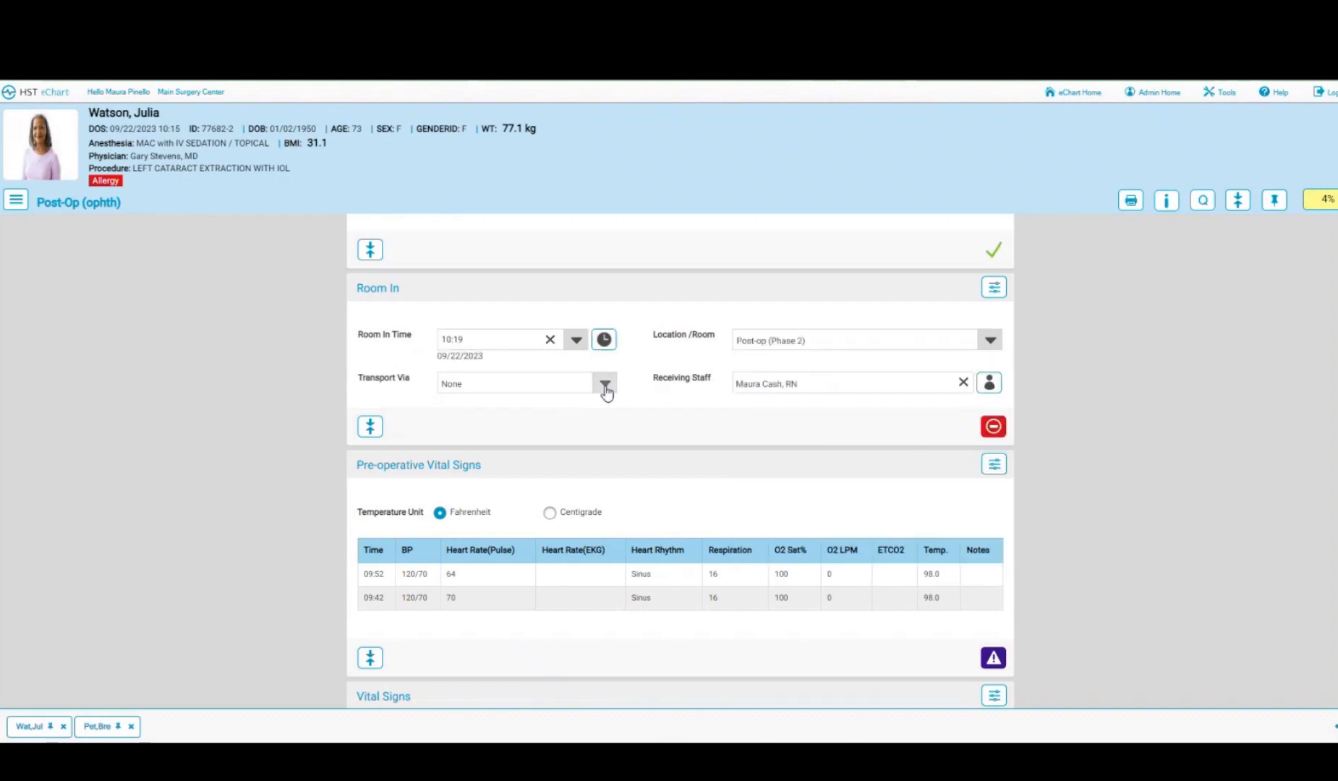
click(605, 383)
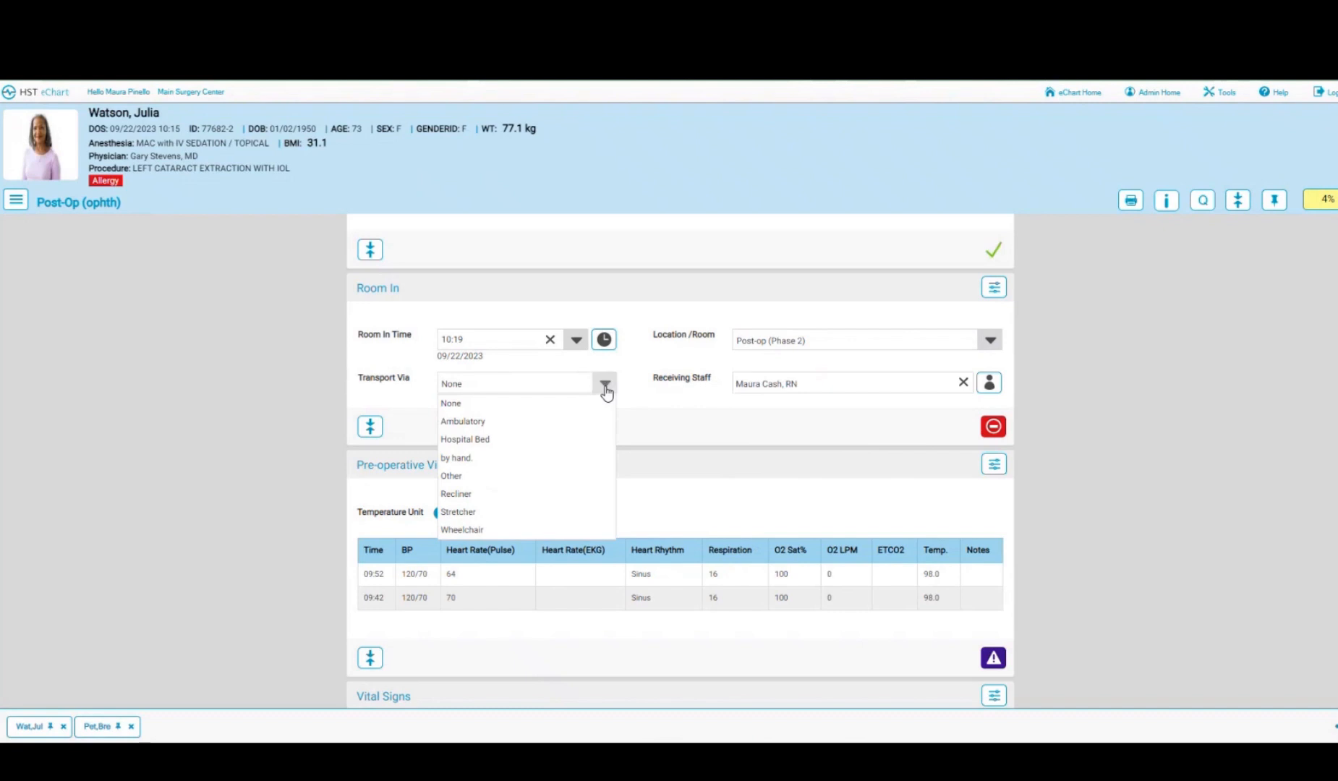
click(456, 512)
- Accept the pre-operative vital signs
scroll(716, 452, down, 2)
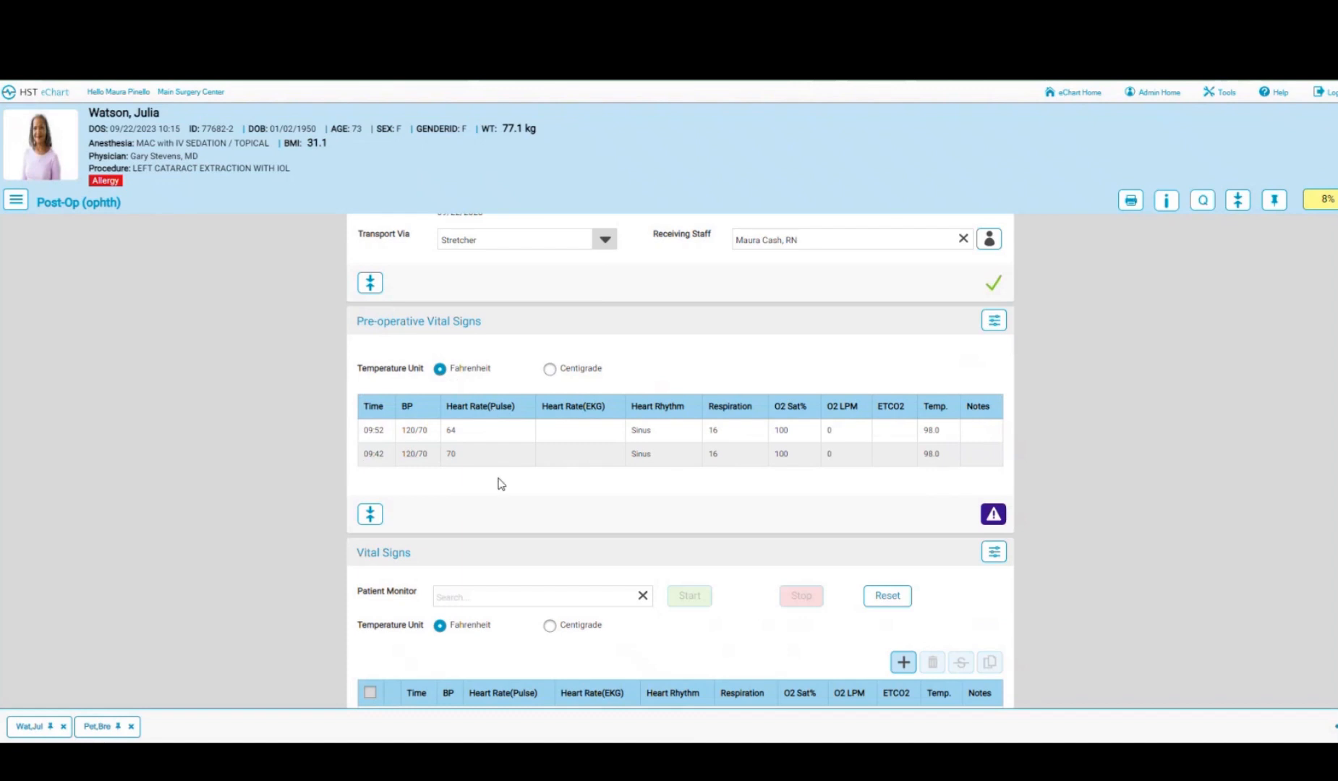
click(999, 518)
scroll(802, 484, down, 1)
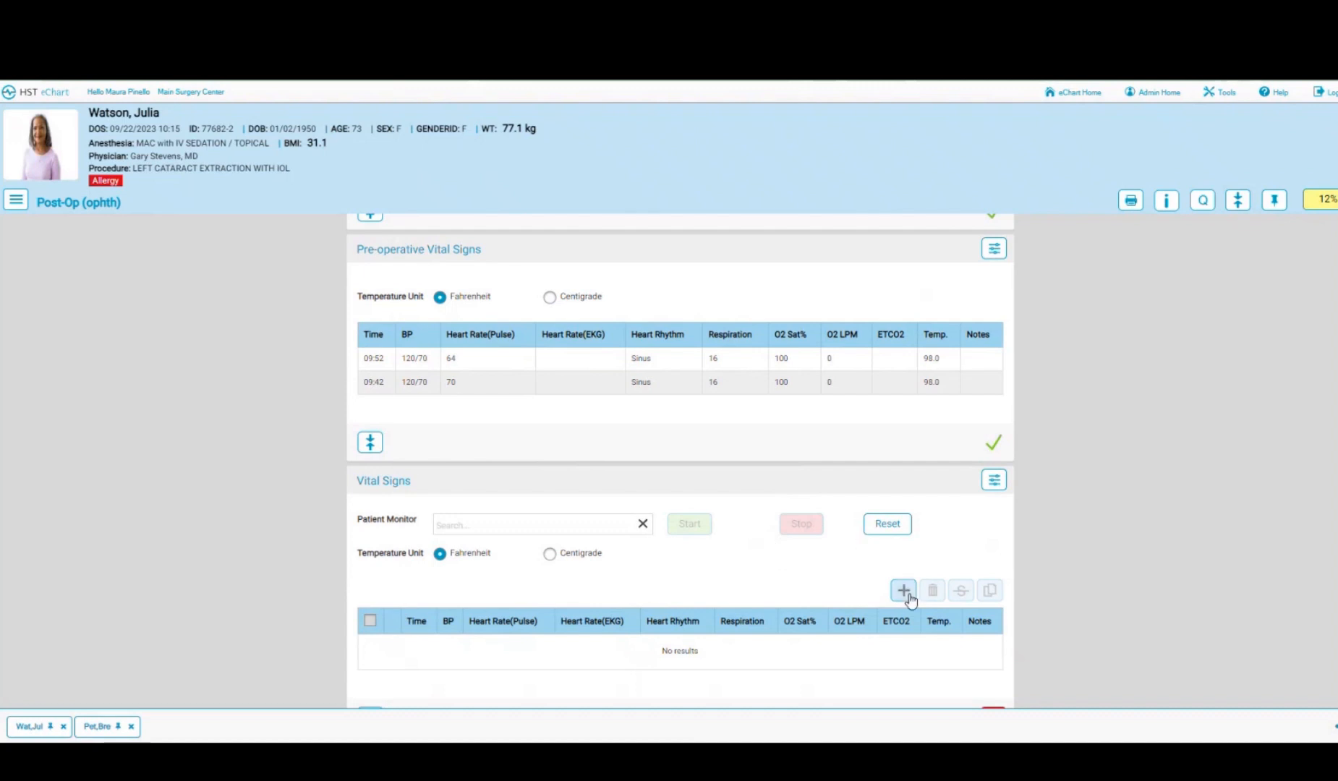
- Add a vital signs reading at room-in time 10:19: BP 118/68, pulse 68, O2 100%, temperature 98.0
click(782, 359)
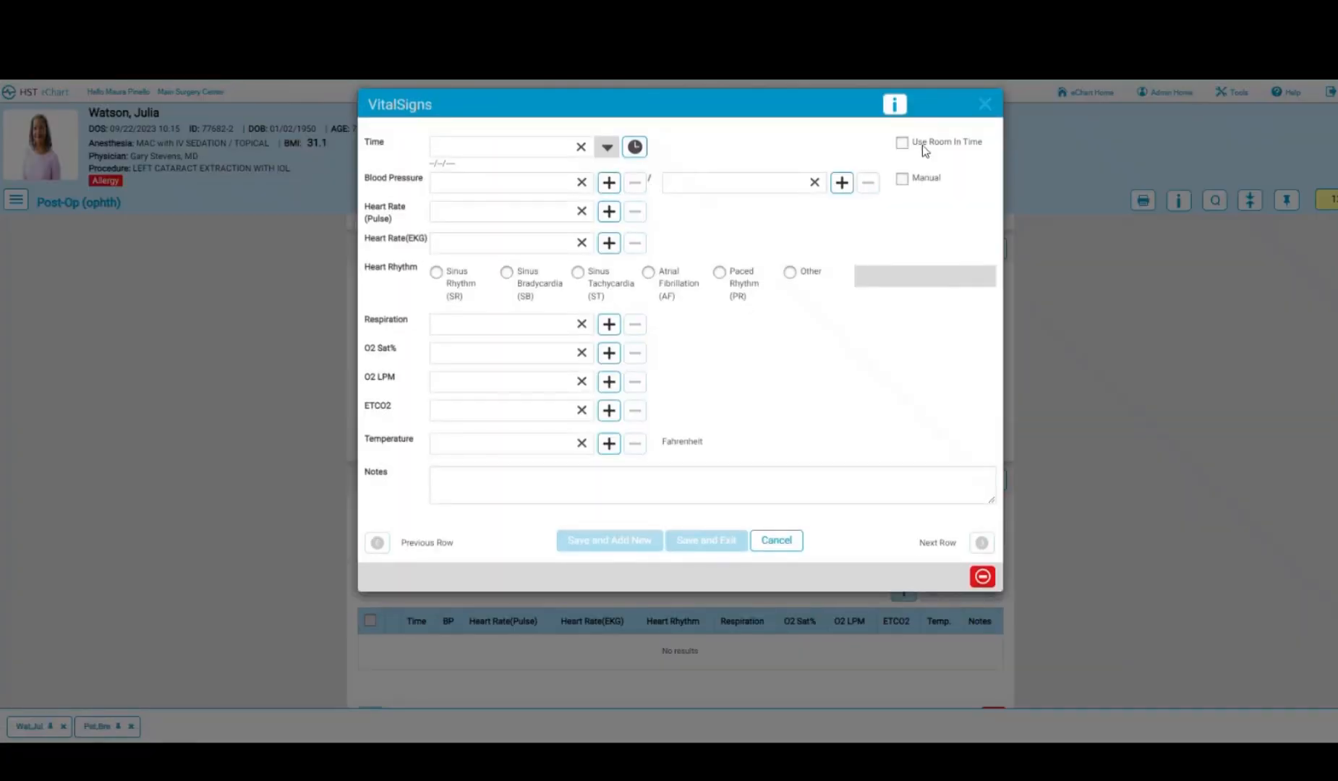
click(902, 143)
click(682, 542)
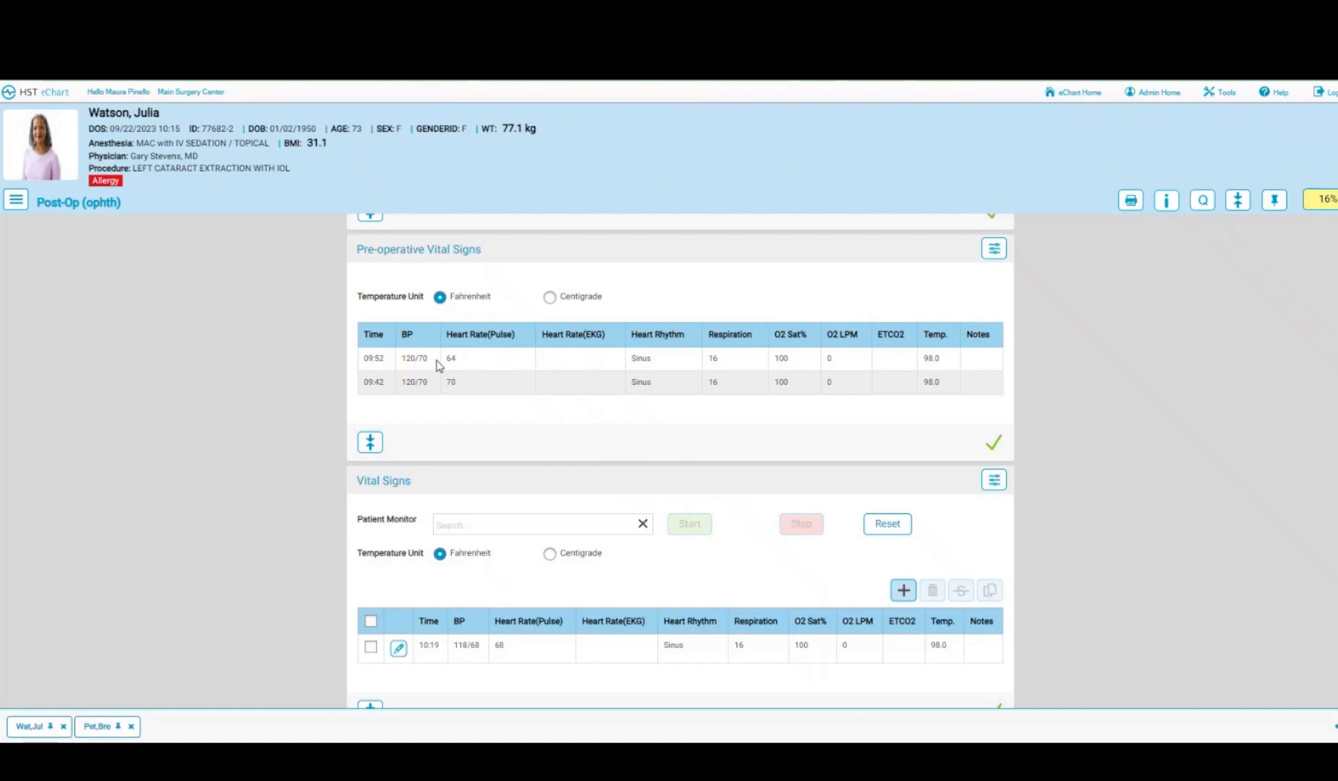
scroll(460, 646, down, 6)
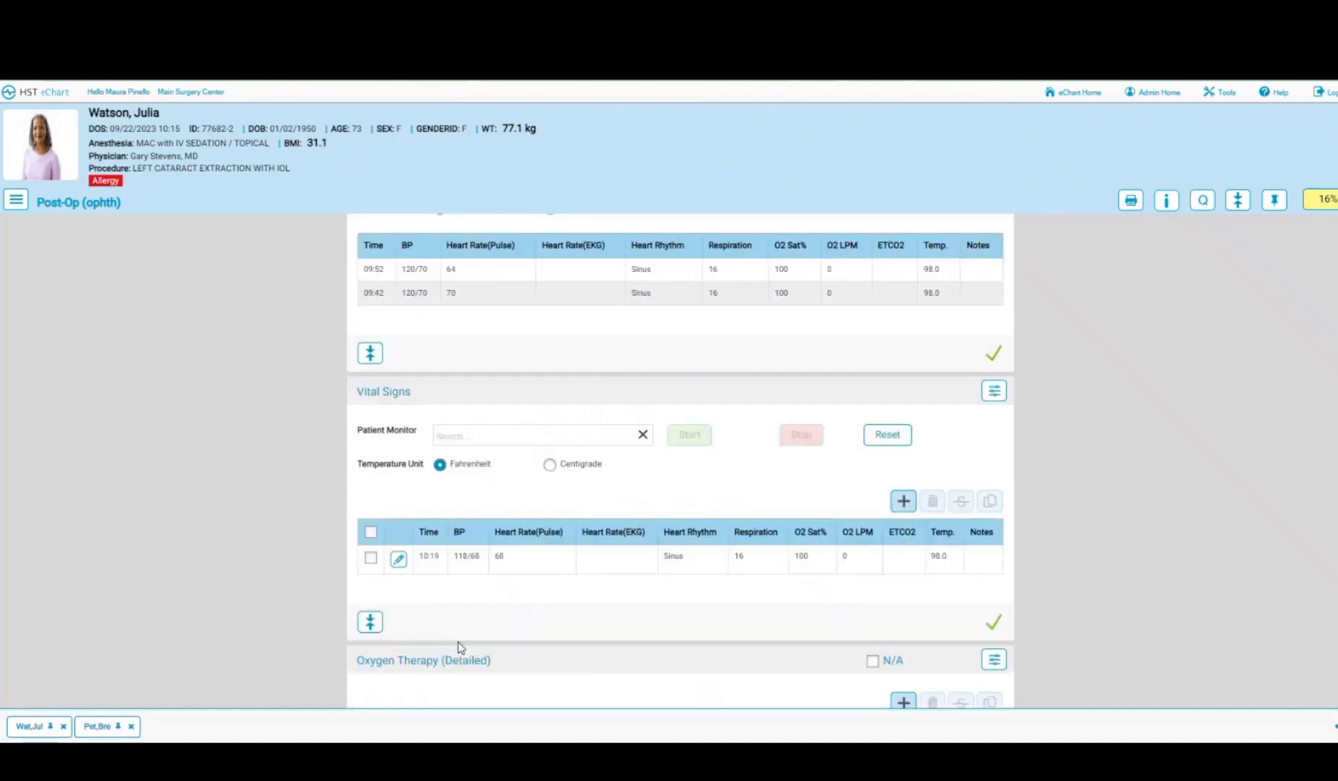
scroll(458, 644, down, 3)
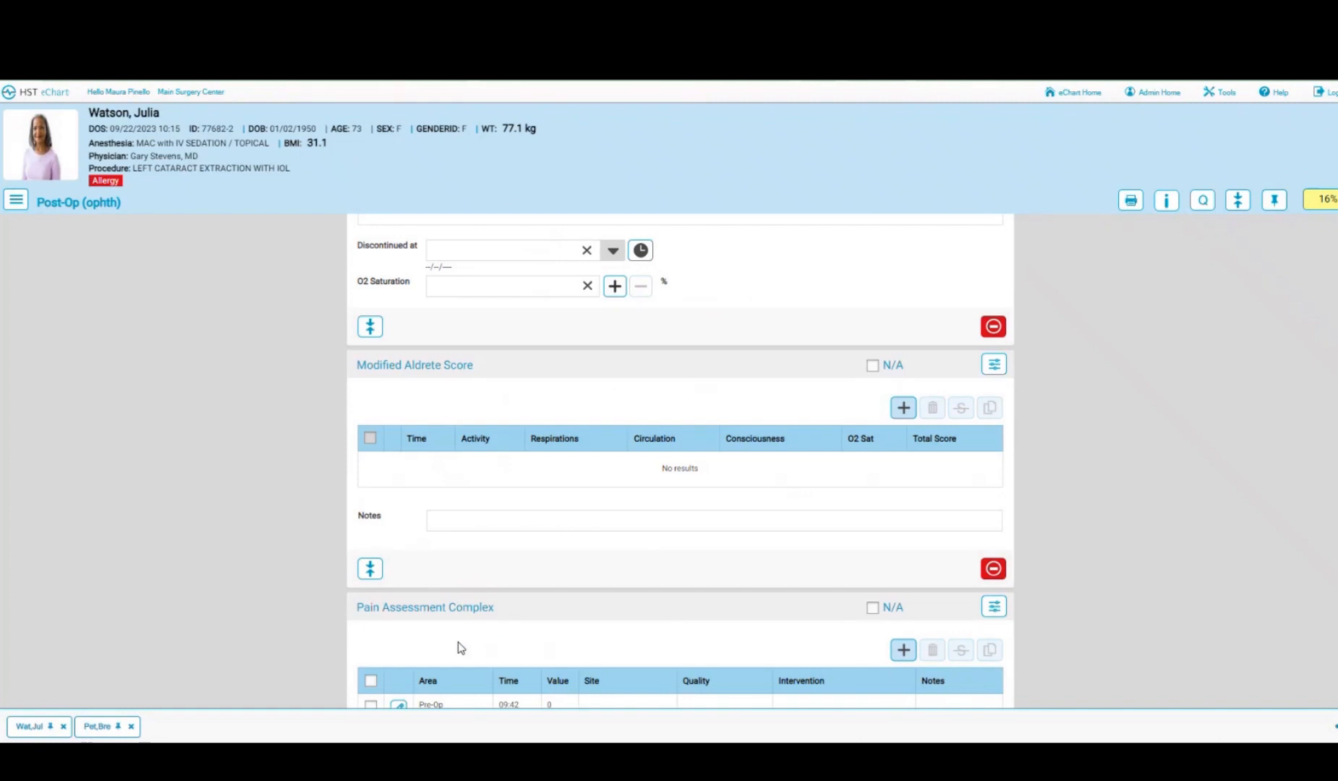
scroll(460, 646, down, 1)
scroll(461, 647, down, 2)
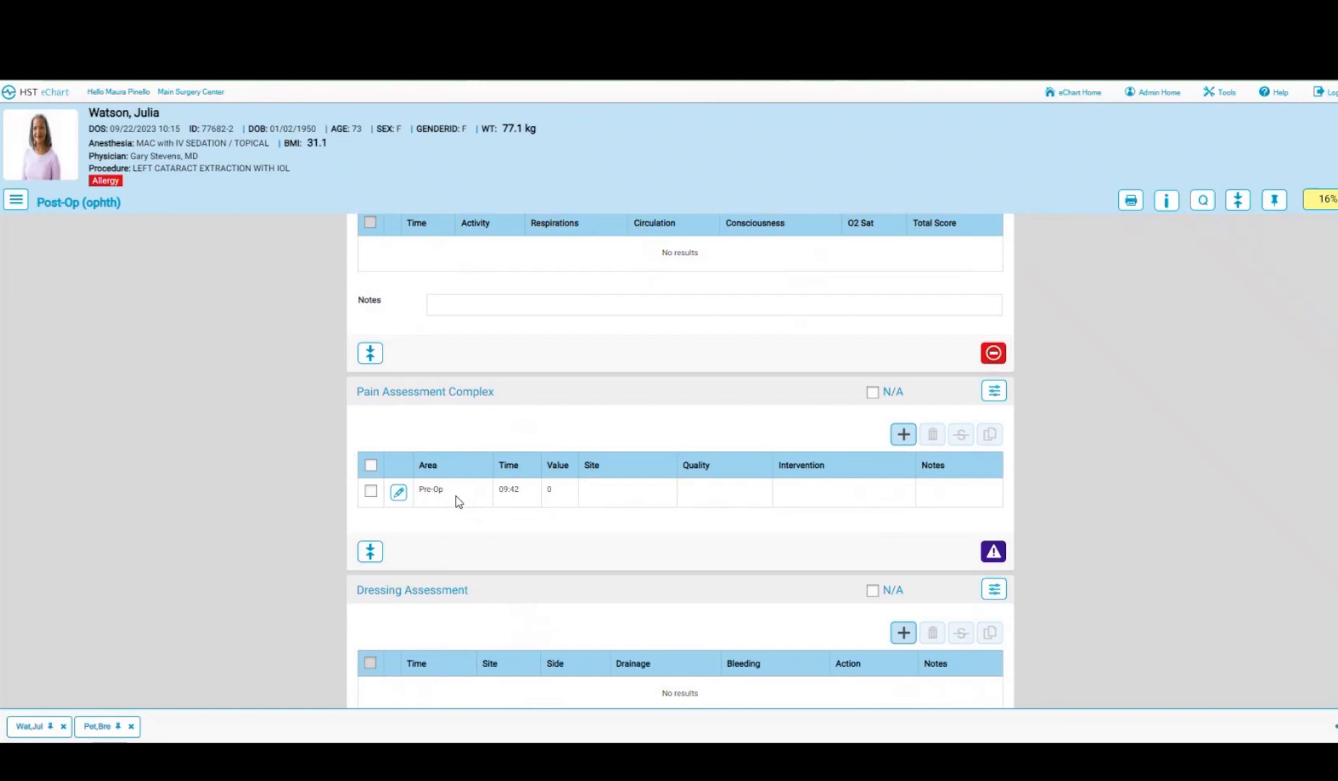
- Add a Post-Op 10:19 pain assessment with score 1 and a note
click(905, 434)
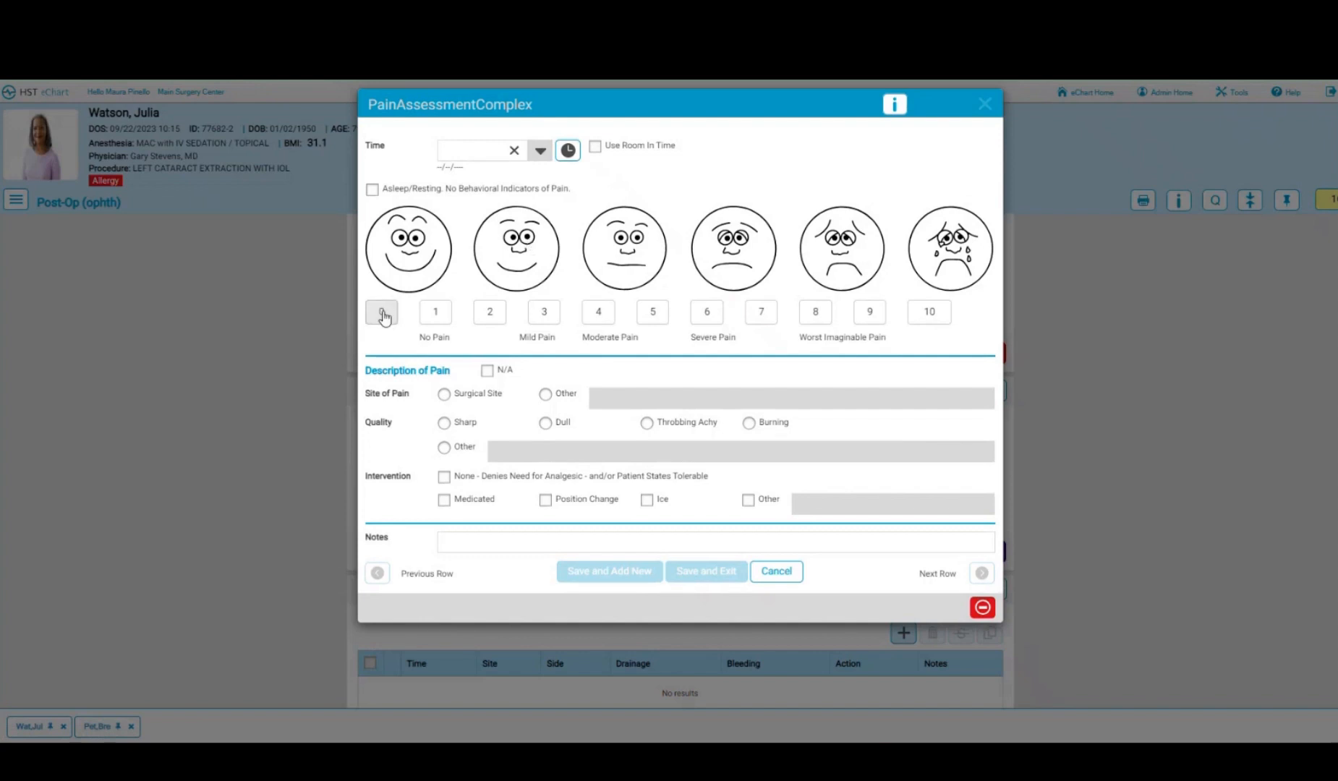
click(442, 322)
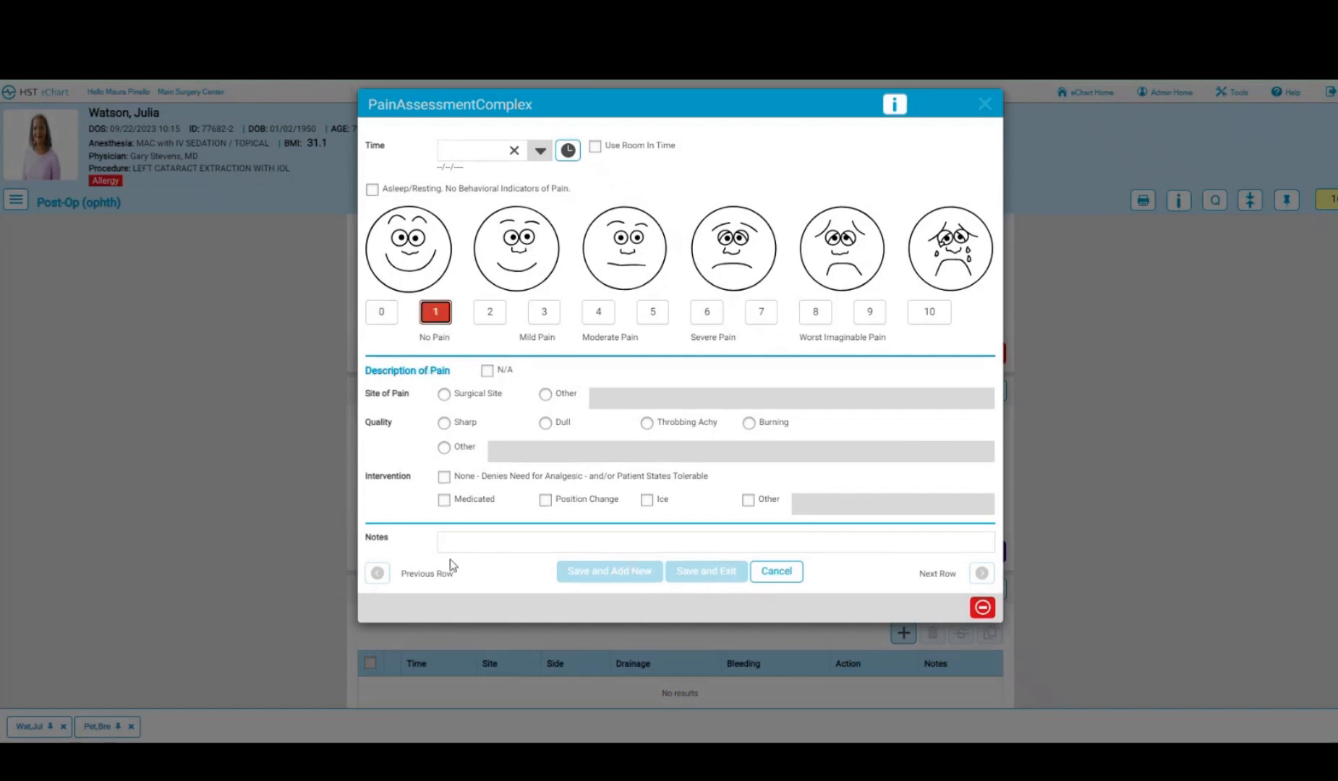
click(454, 541)
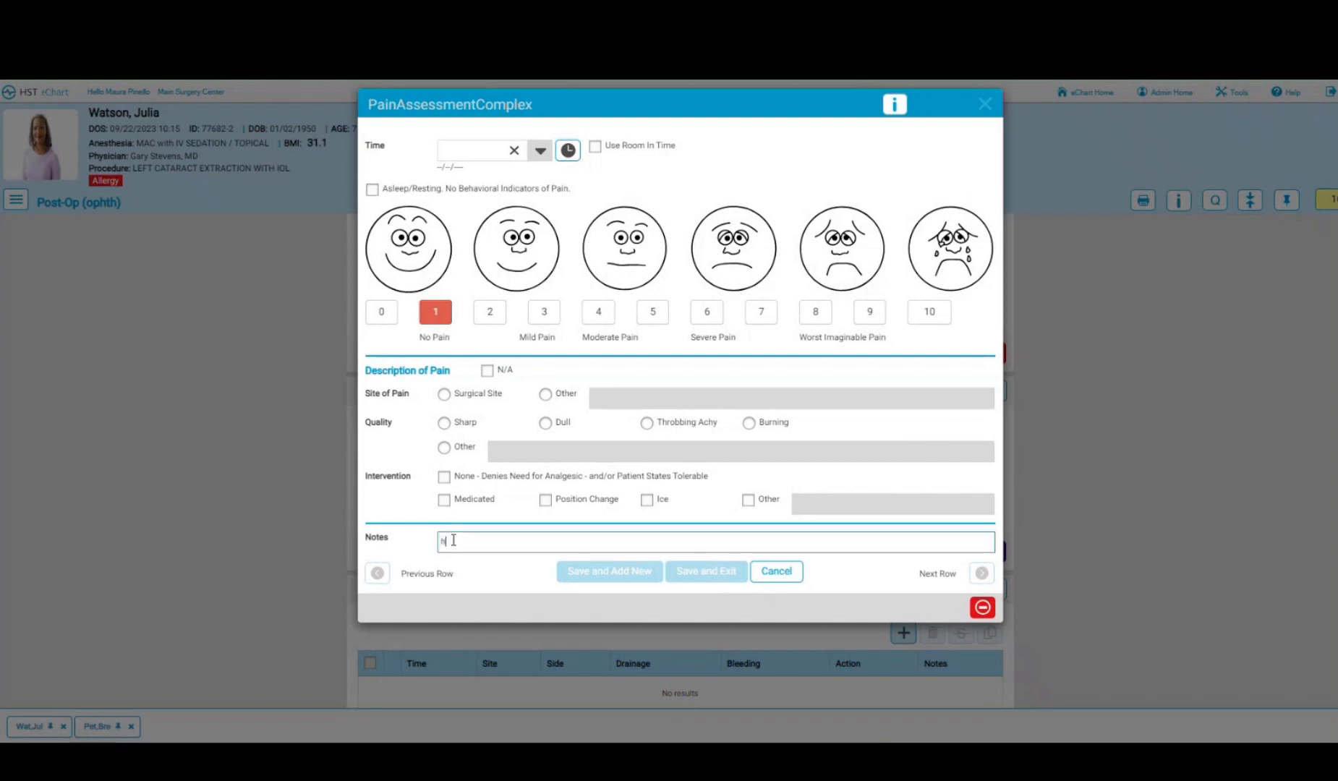
click(706, 571)
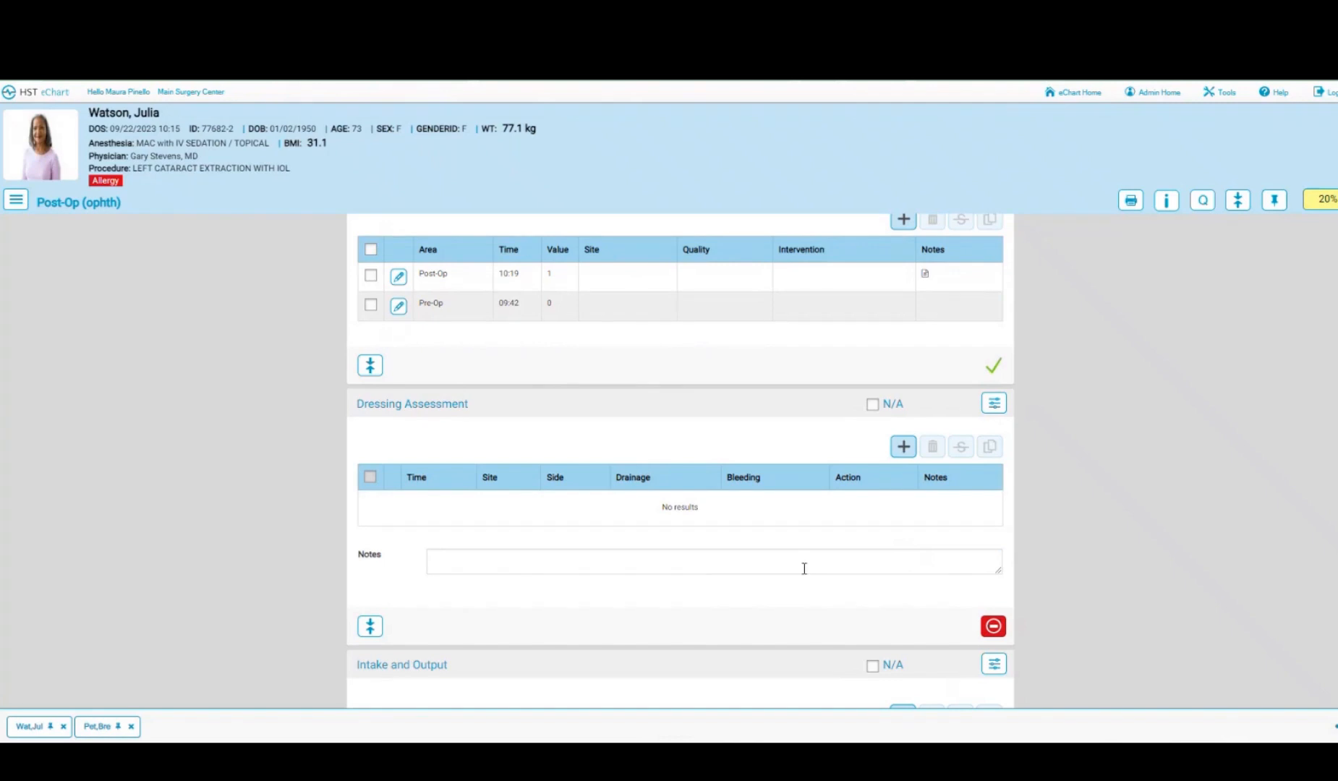
scroll(804, 571, down, 4)
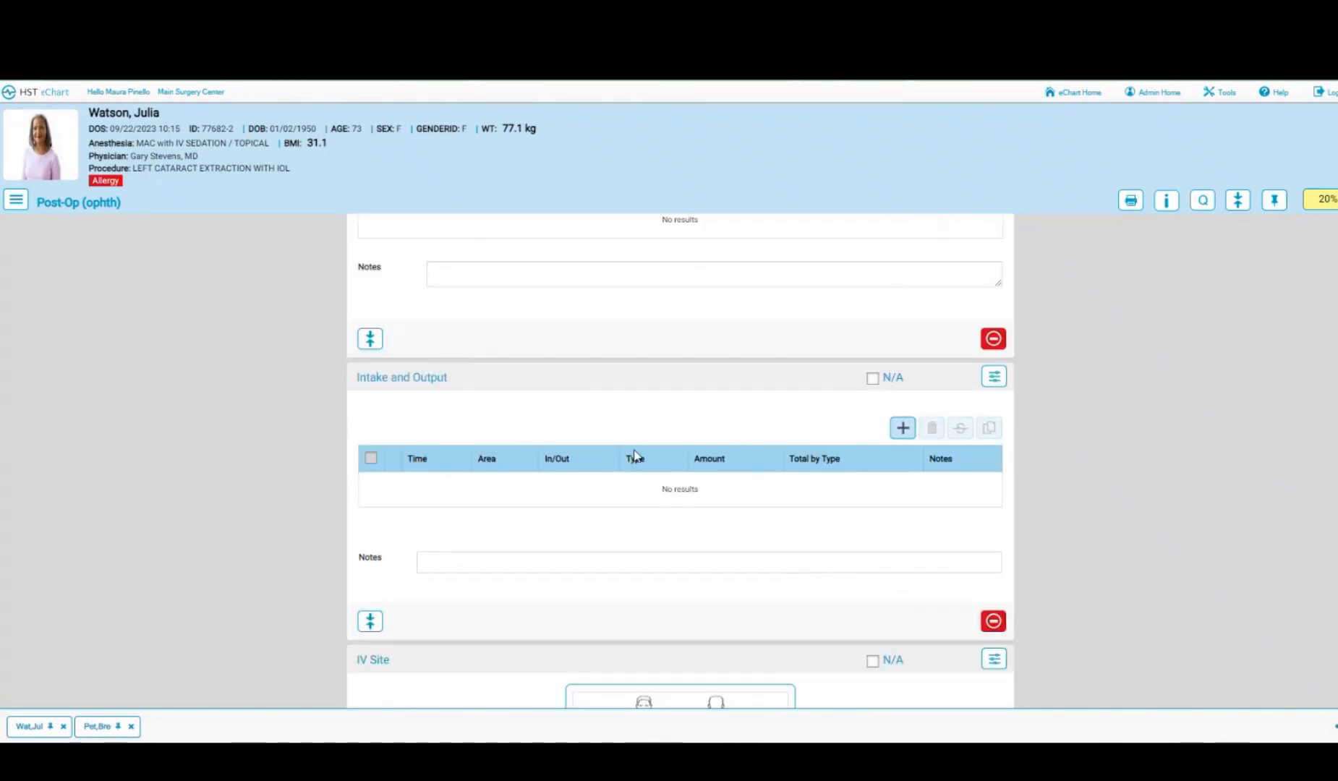
scroll(635, 456, down, 5)
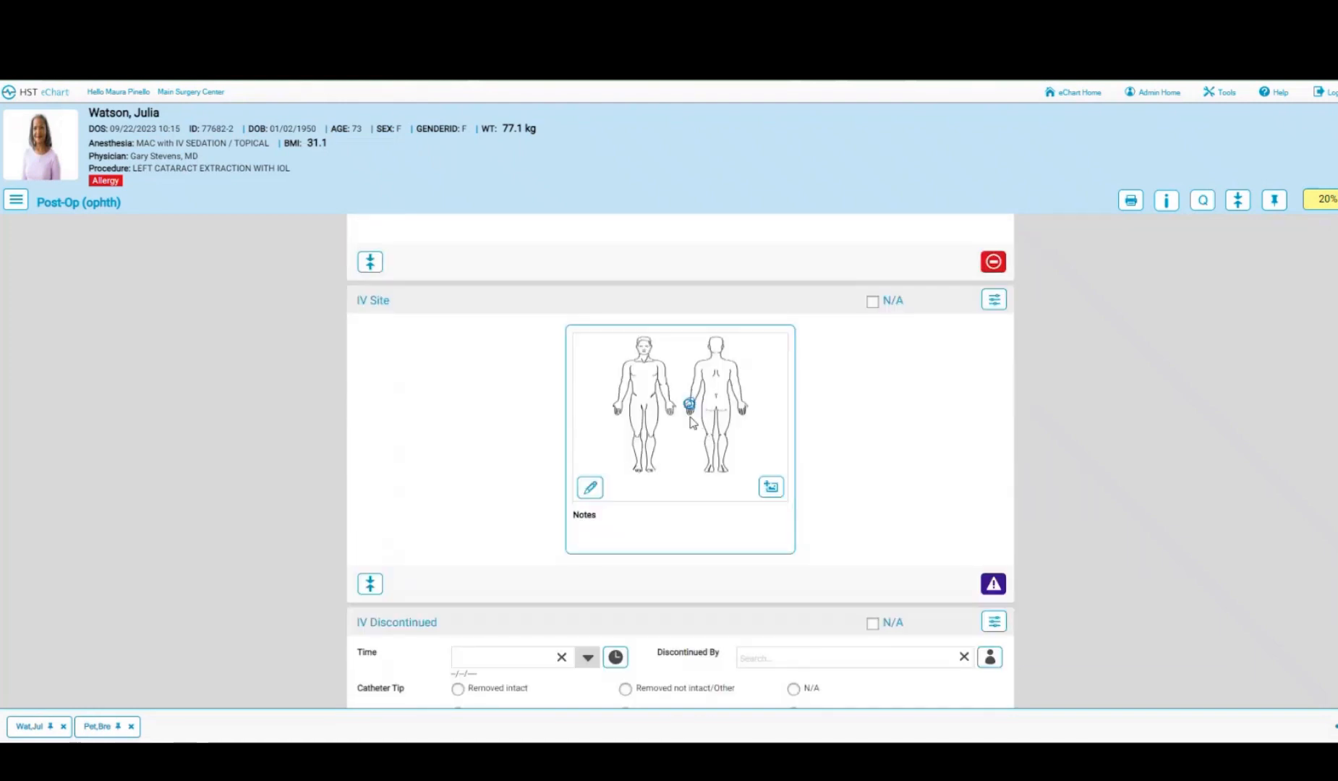
- Record IV discontinued now: catheter tip intact, site without issue, pressure dressing, discontinuing staff filled in
scroll(502, 453, down, 2)
scroll(502, 453, down, 2)
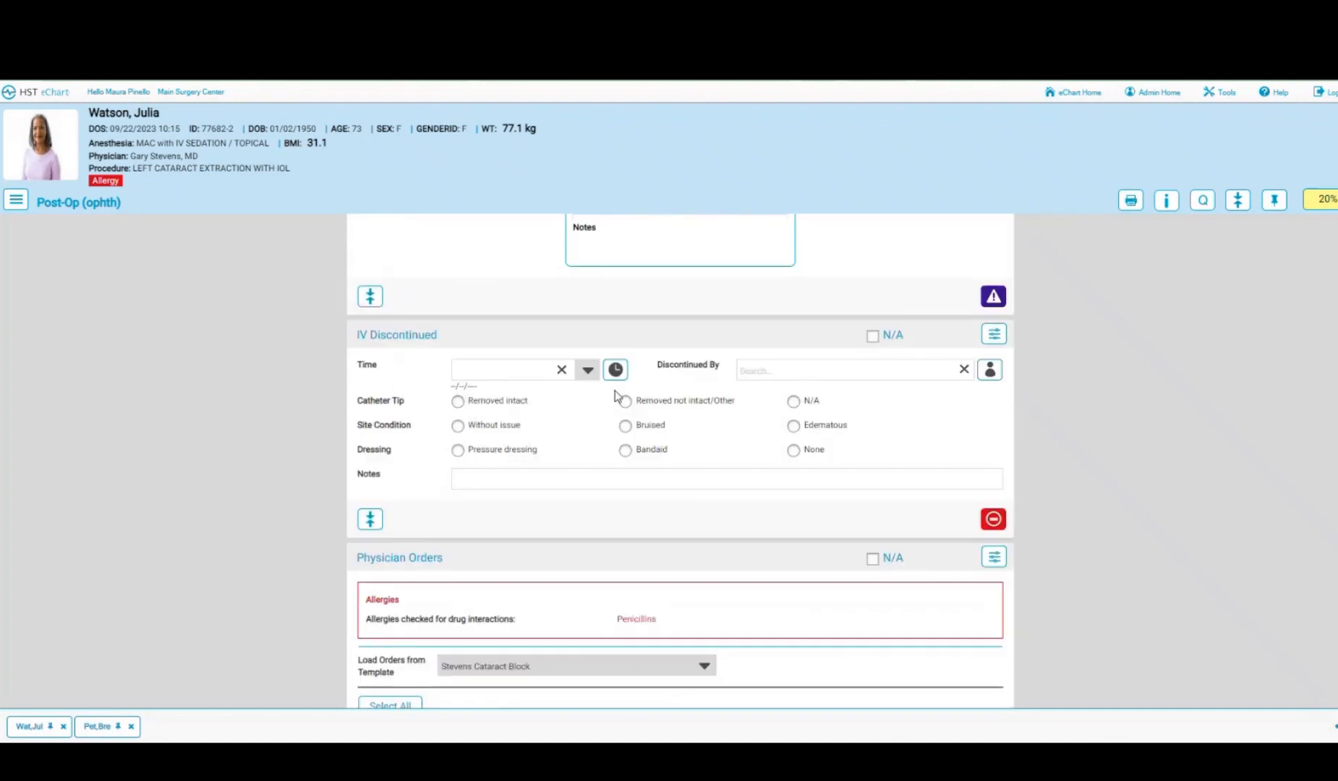
click(615, 370)
click(457, 403)
click(458, 426)
click(457, 450)
click(990, 370)
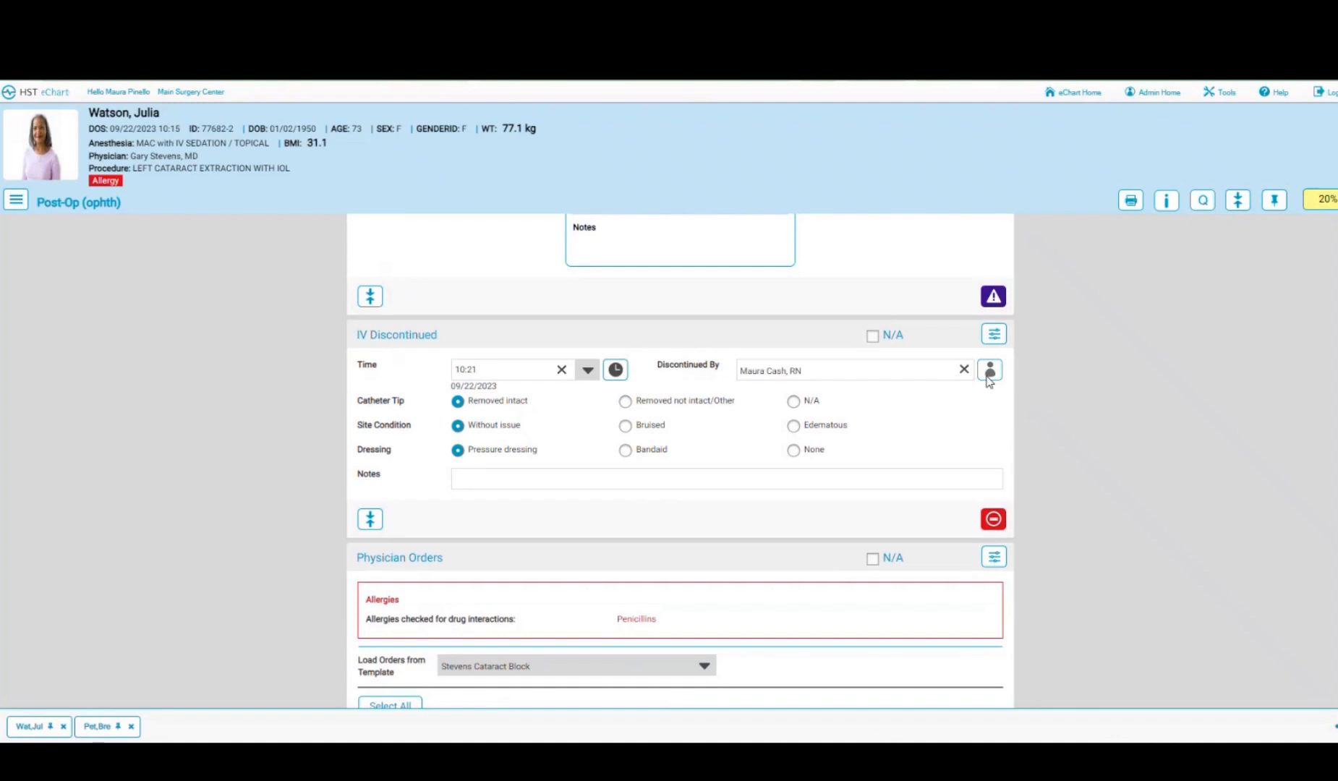
- Select all post-op orders and sign the Tylenol Extra Strength 500mg order as the logged-in user
scroll(681, 457, down, 5)
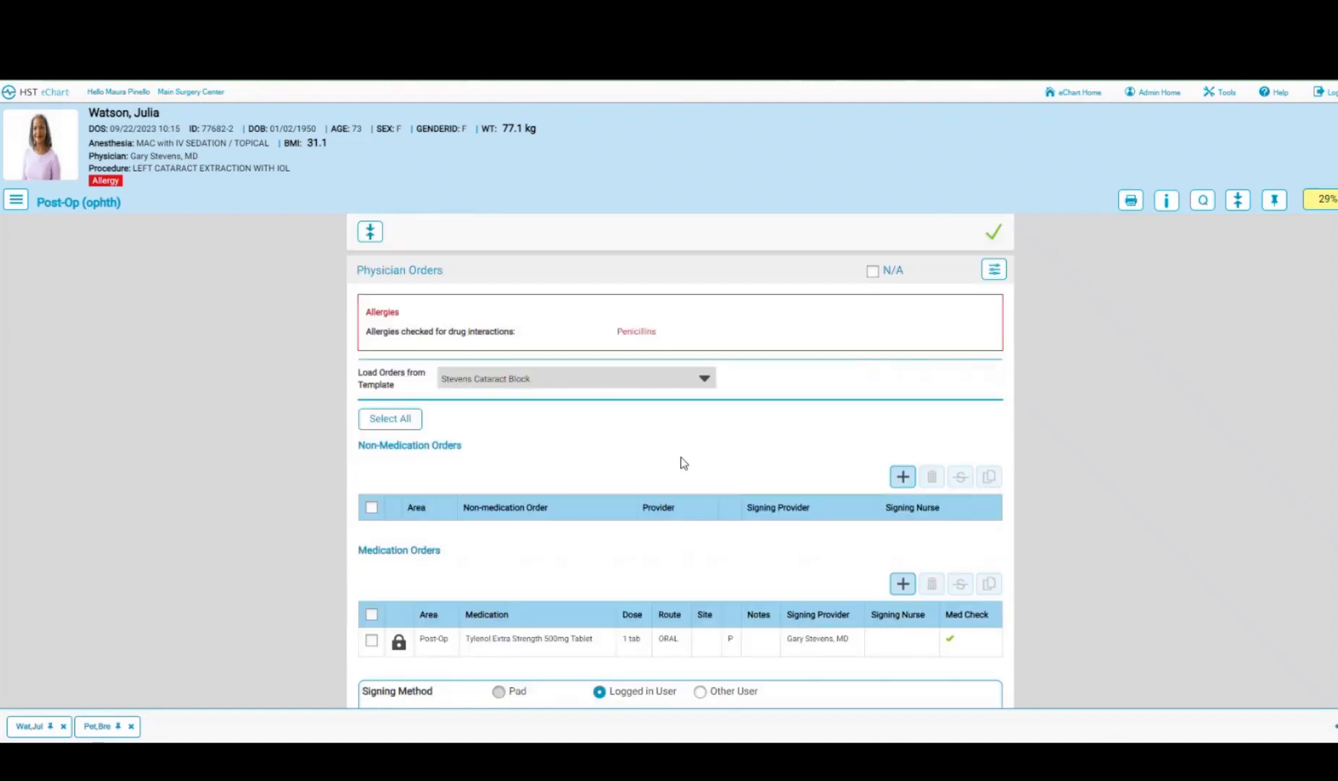
click(390, 348)
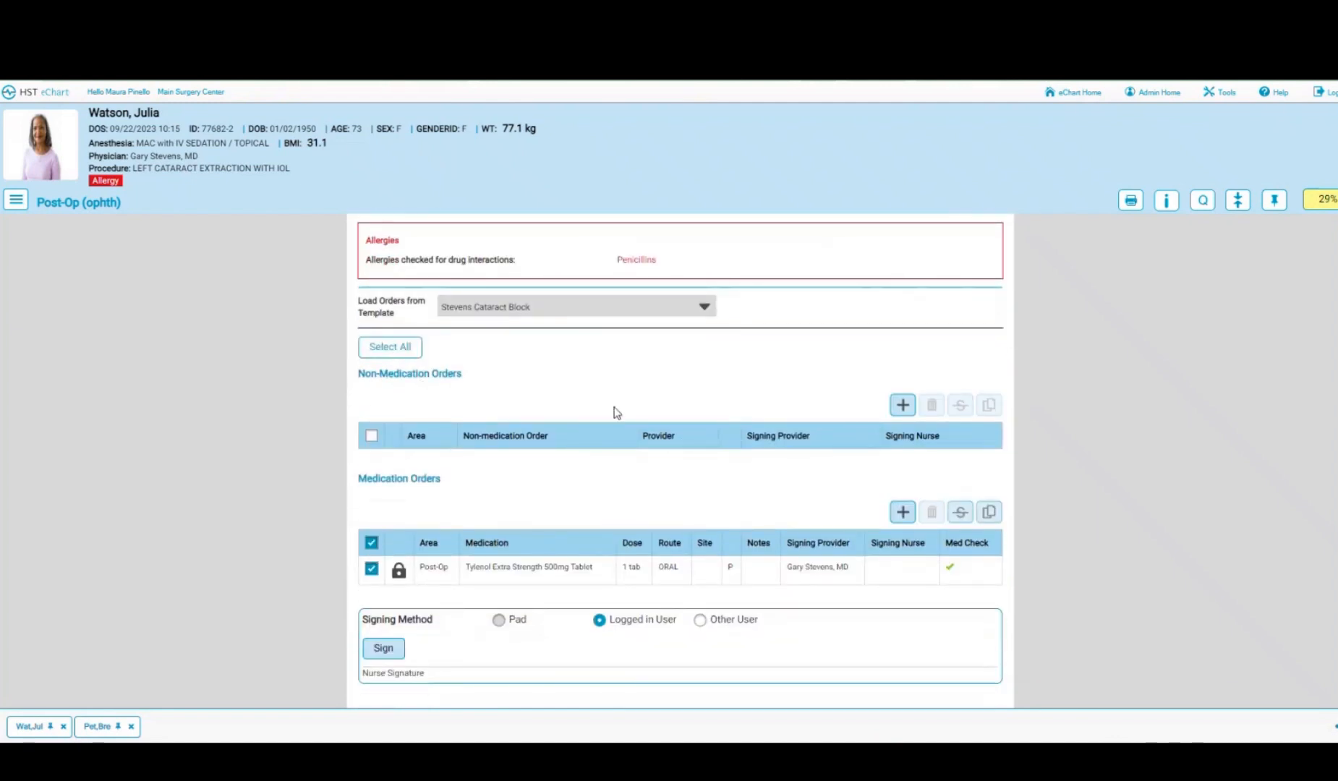
scroll(616, 411, down, 3)
click(379, 434)
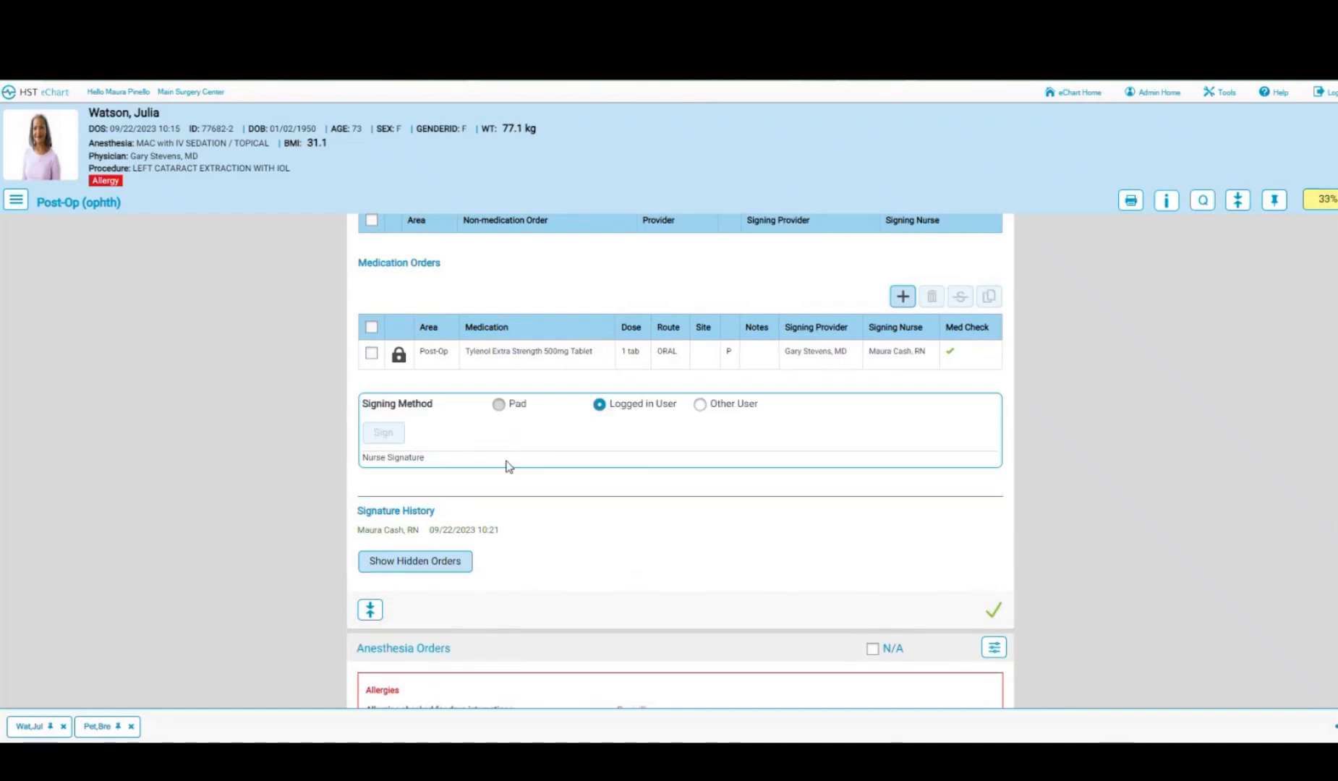
click(418, 566)
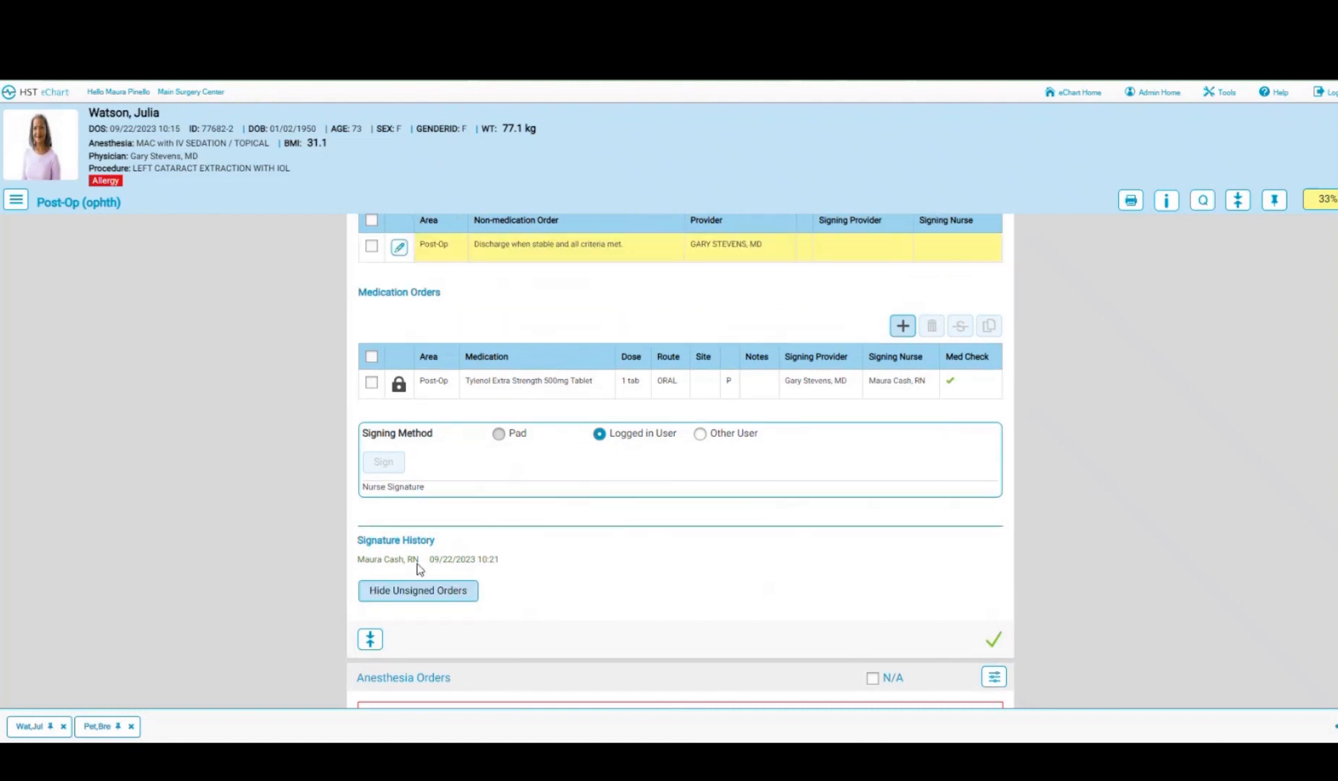
scroll(582, 482, up, 2)
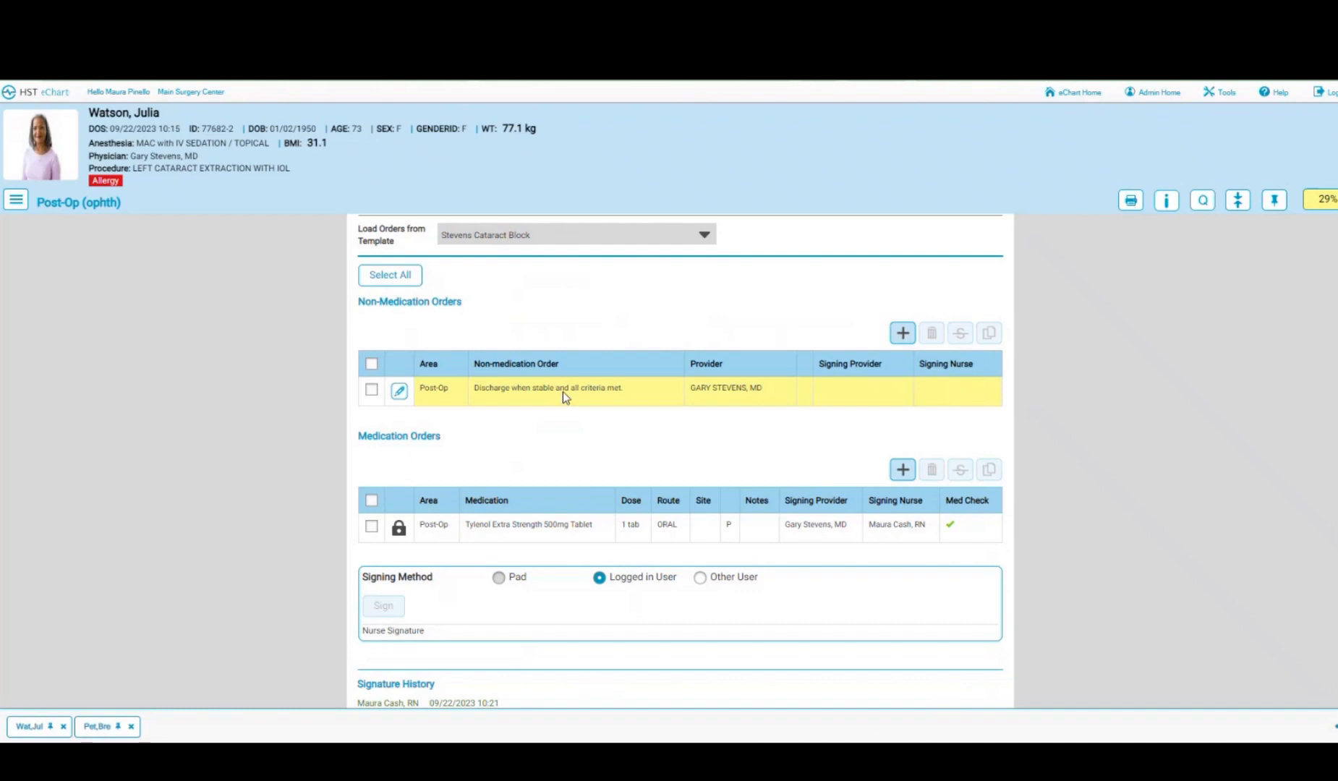
scroll(563, 392, down, 2)
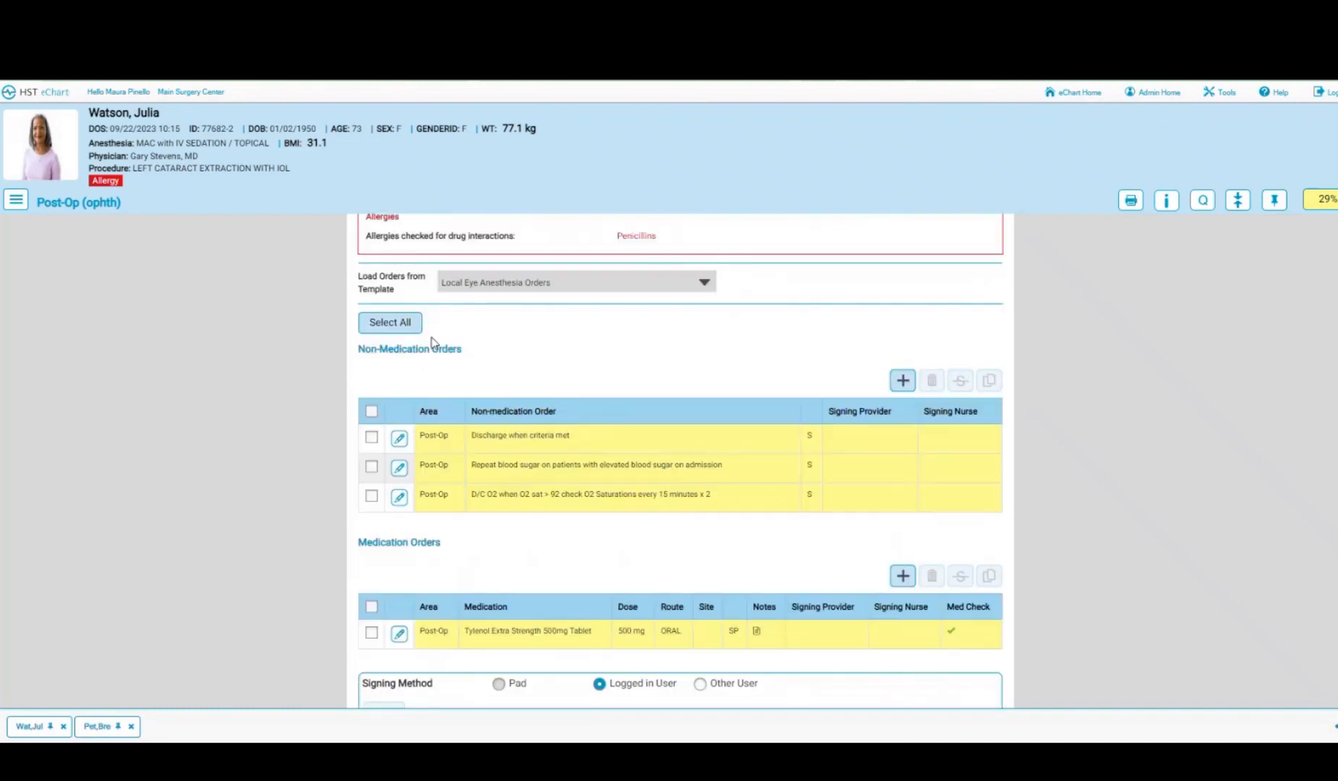
click(401, 324)
scroll(596, 357, down, 5)
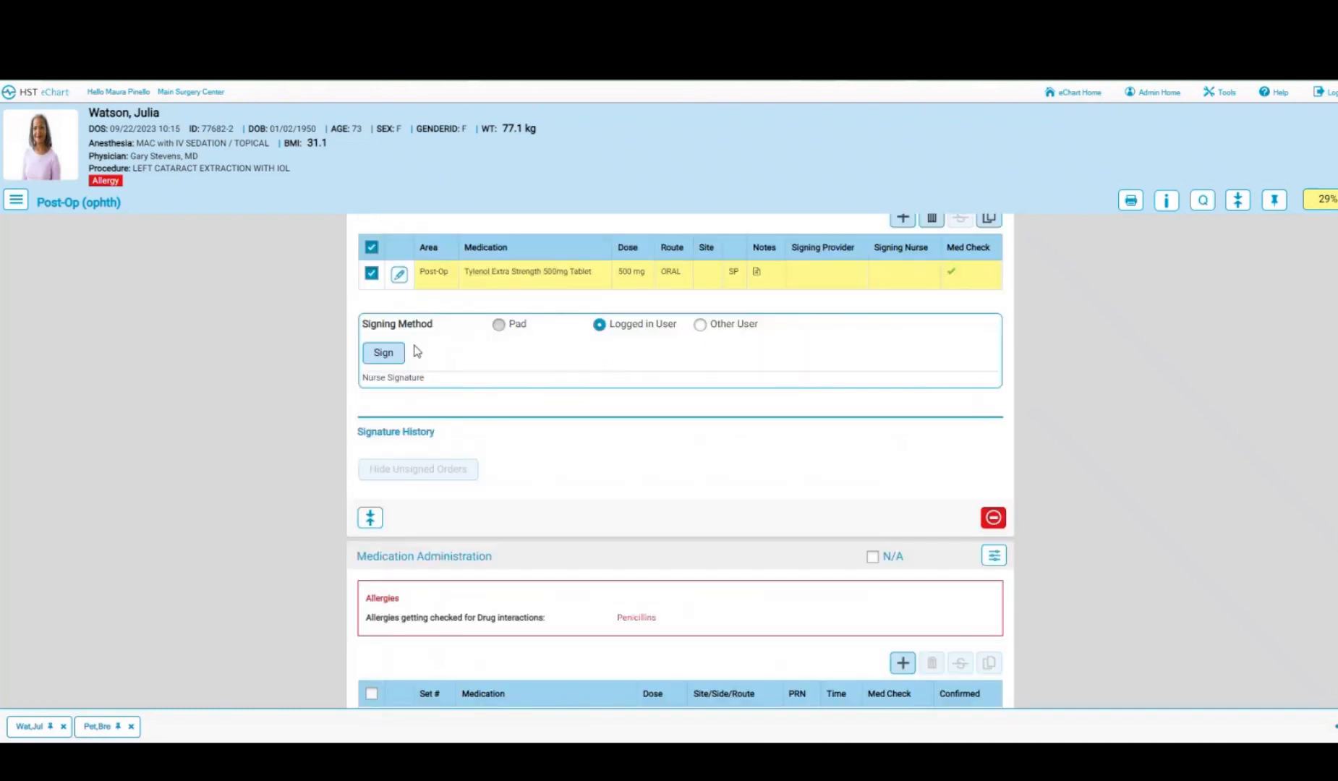
click(384, 354)
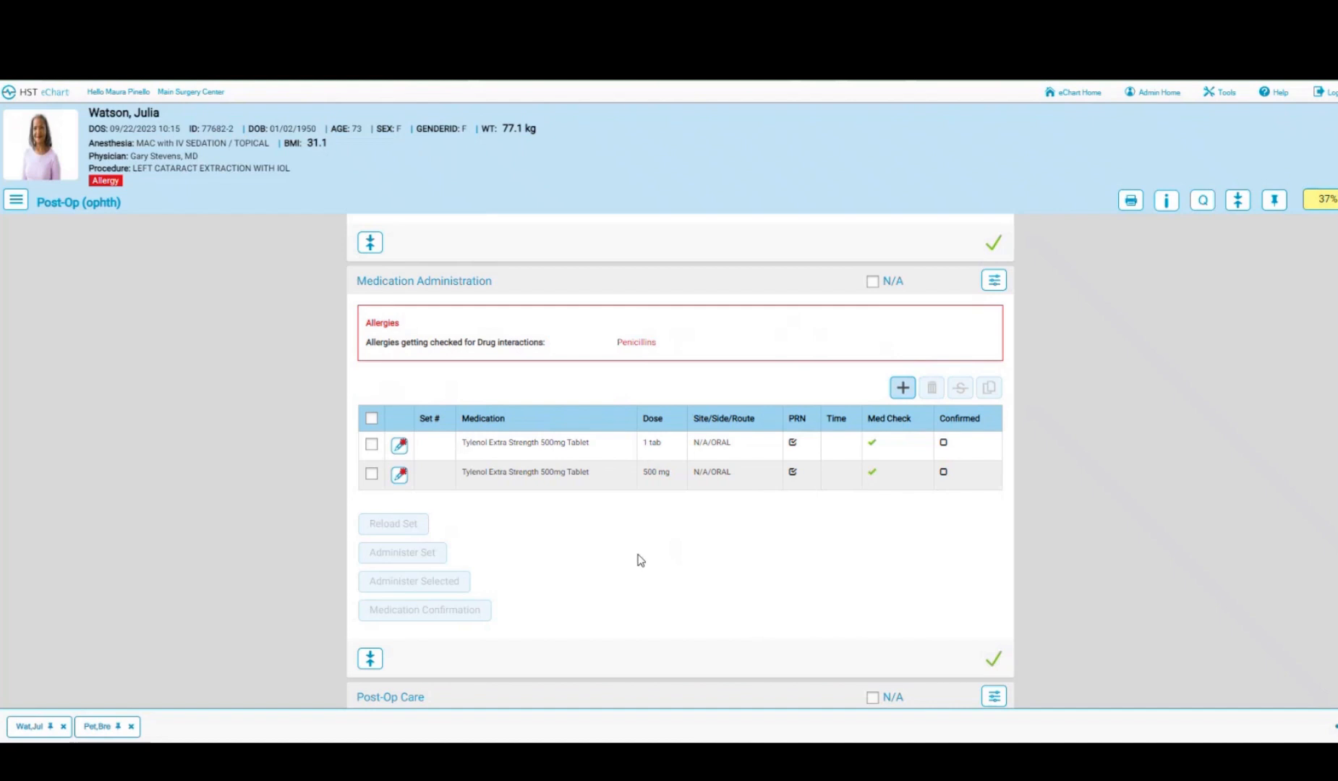
- Record Post-Op Care: stable, to wheelchair, alert, dressing dry/intact, denies voiding, nourishment accepted, escort present
scroll(638, 559, down, 1)
scroll(638, 559, down, 1)
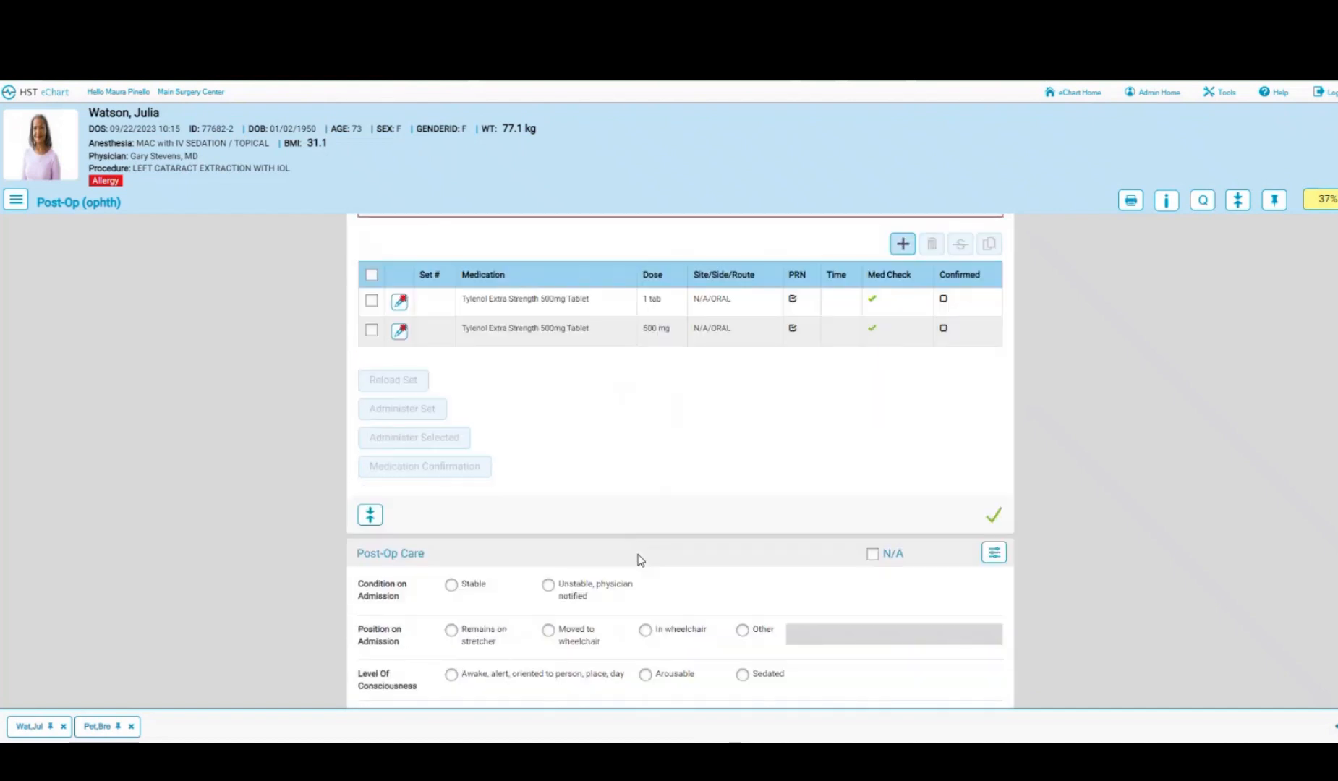
scroll(638, 560, down, 4)
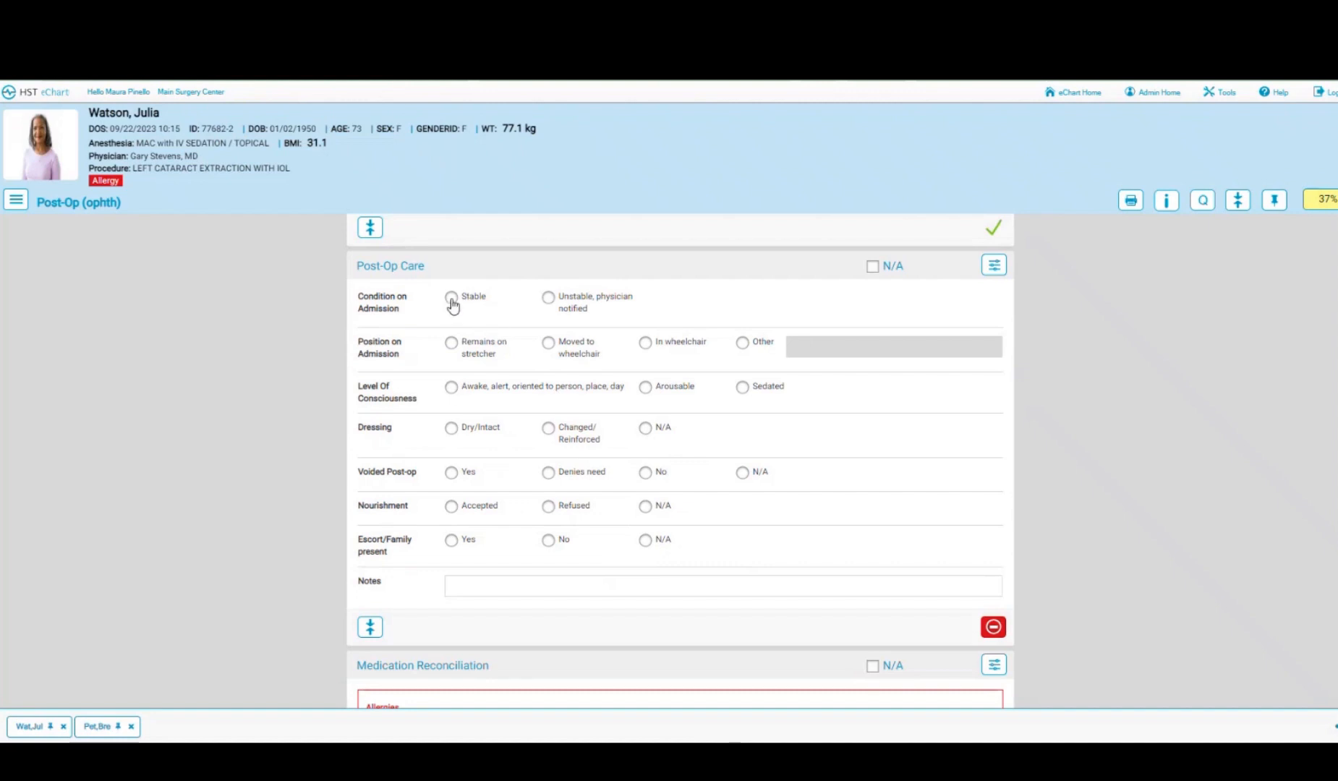
click(452, 300)
click(549, 345)
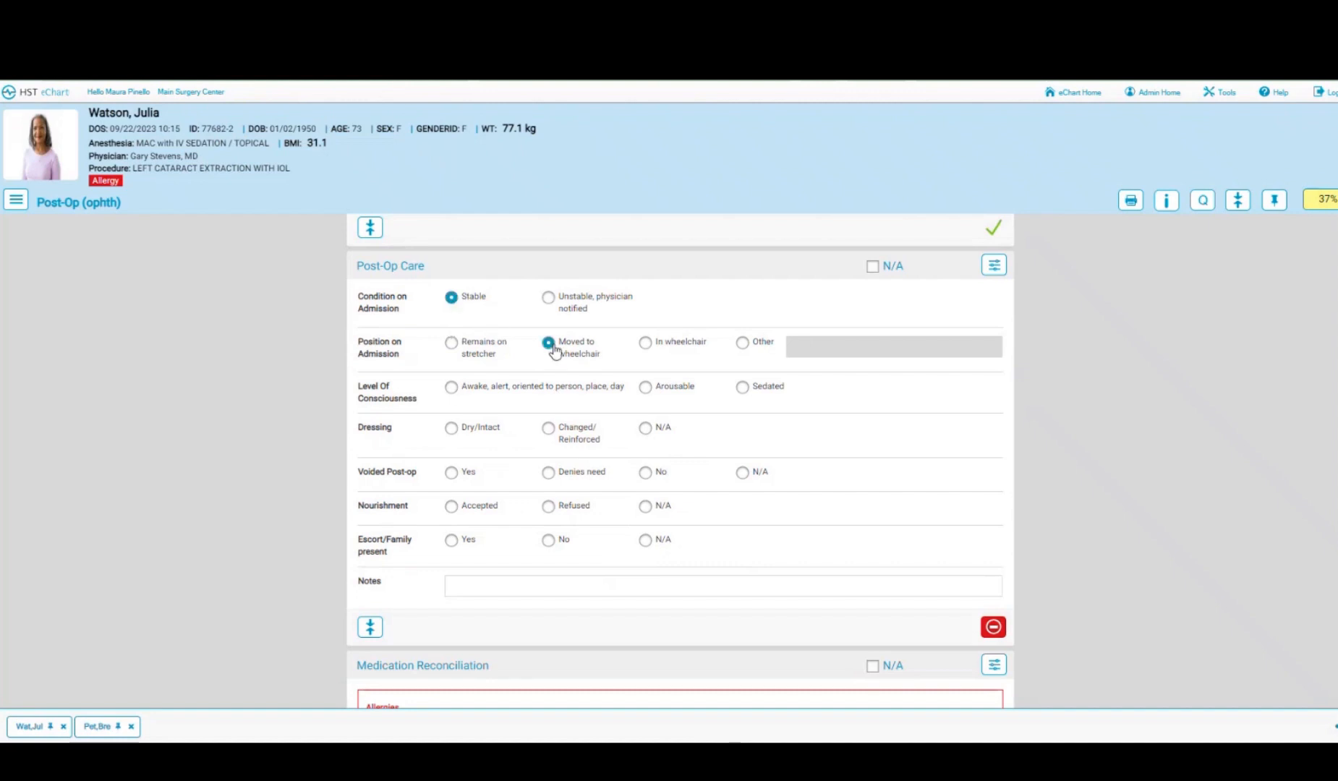
click(453, 389)
click(452, 428)
click(549, 474)
click(453, 509)
click(450, 543)
scroll(864, 574, down, 5)
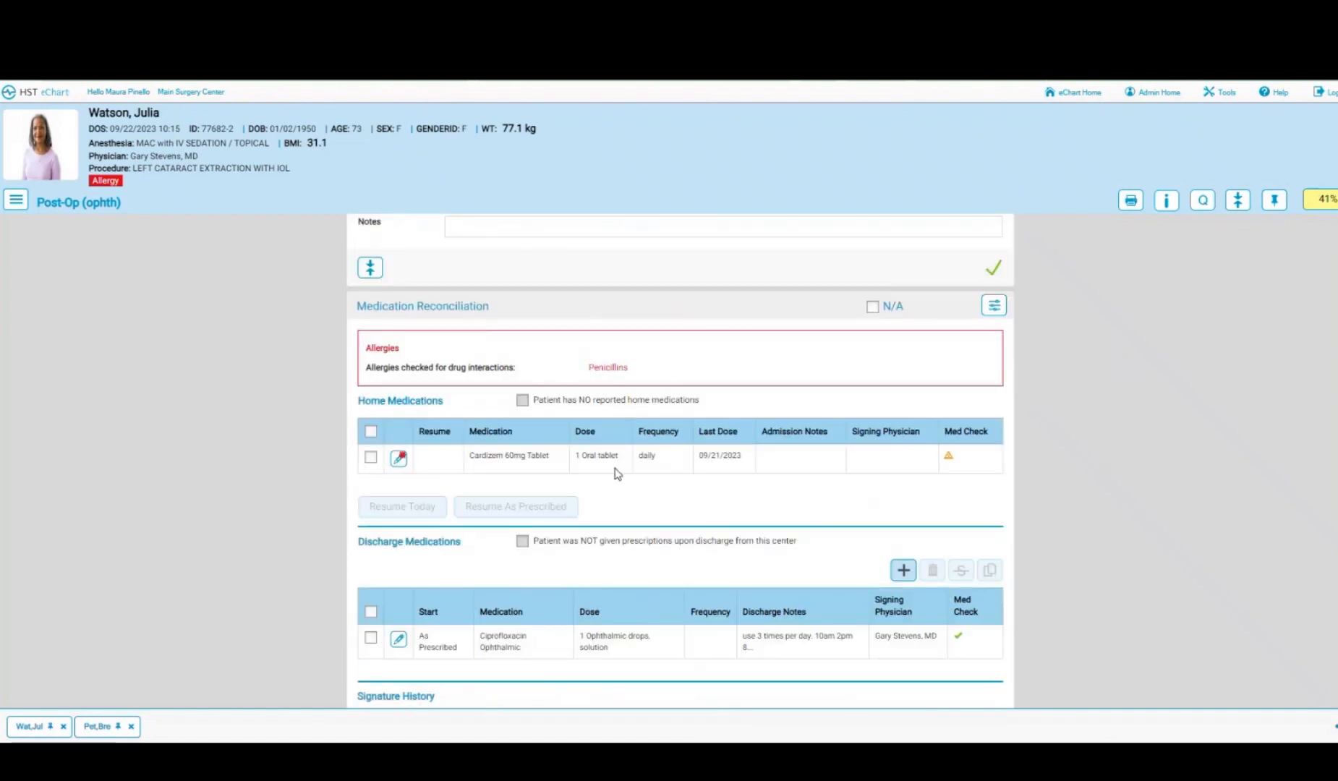
- Set home medication Cardizem 60mg Tablet to Resume As Prescribed
click(371, 458)
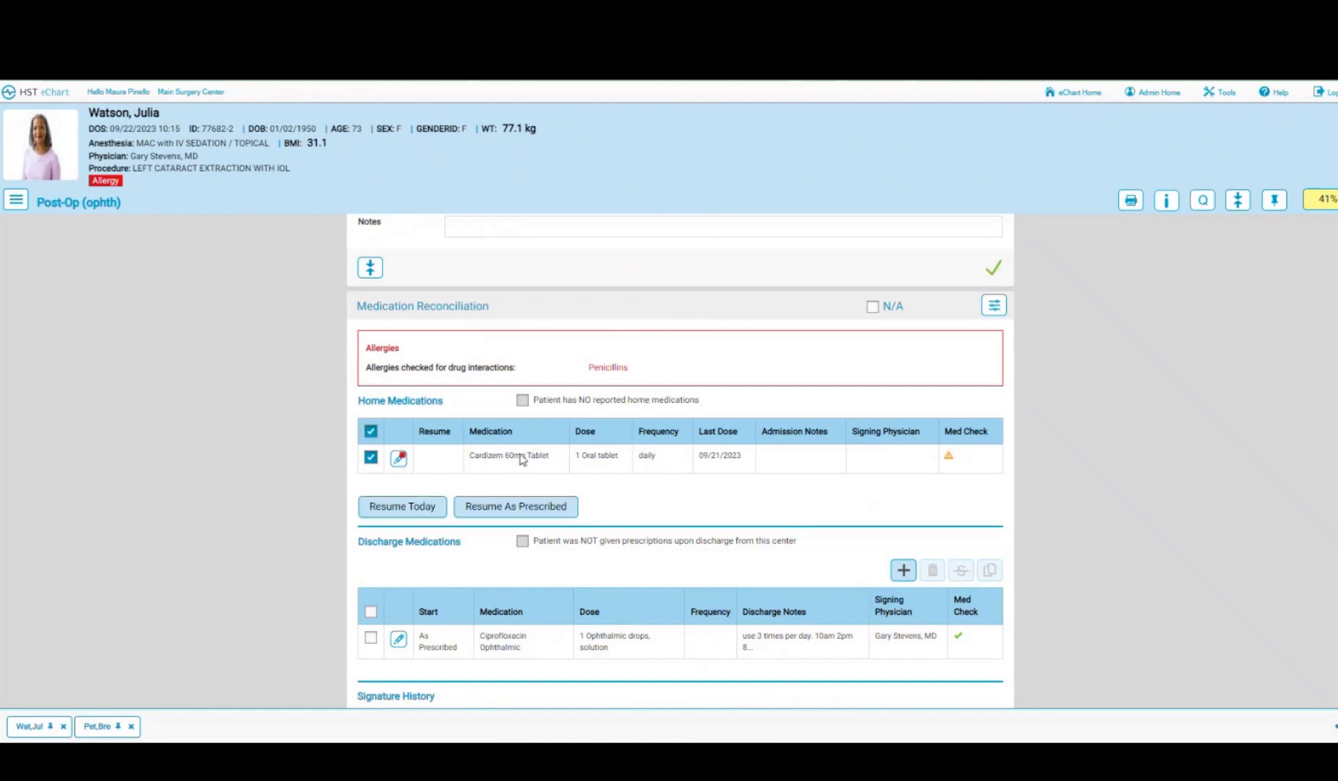
click(515, 507)
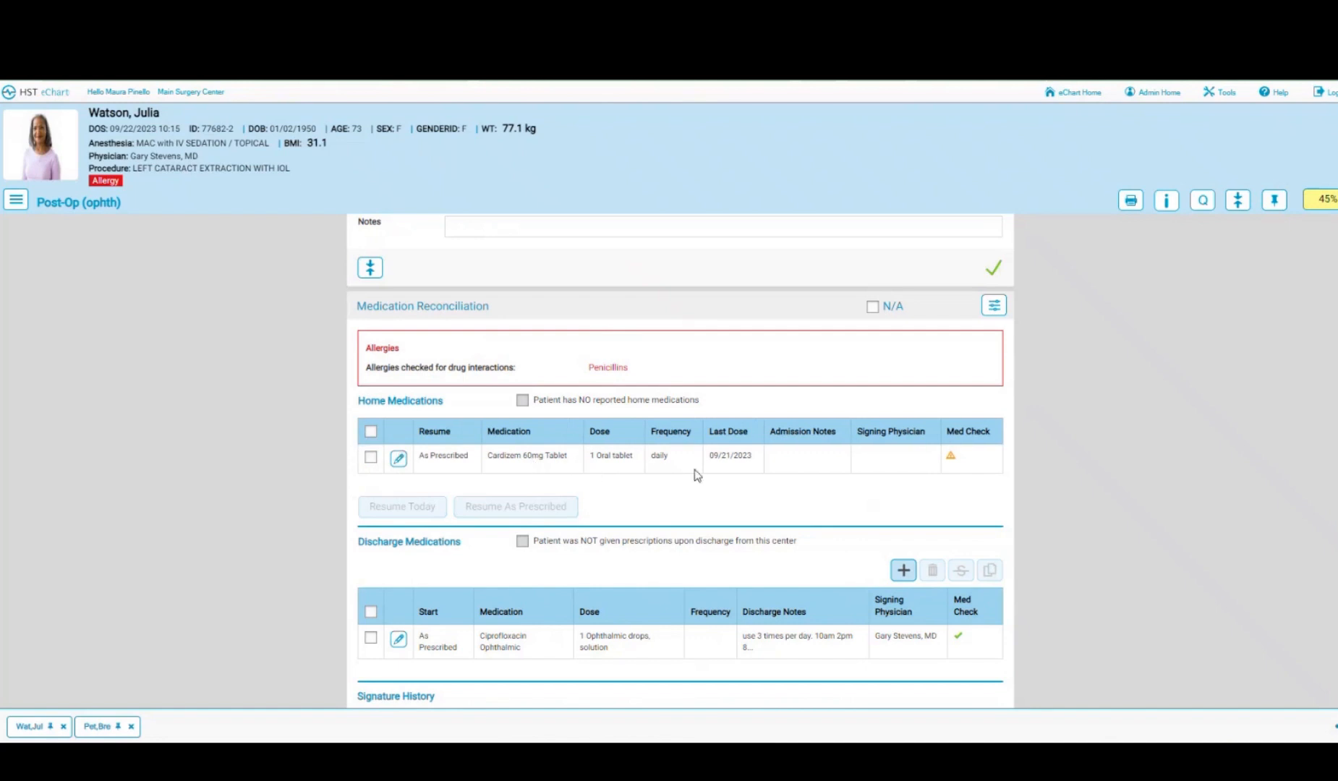
scroll(698, 474, down, 3)
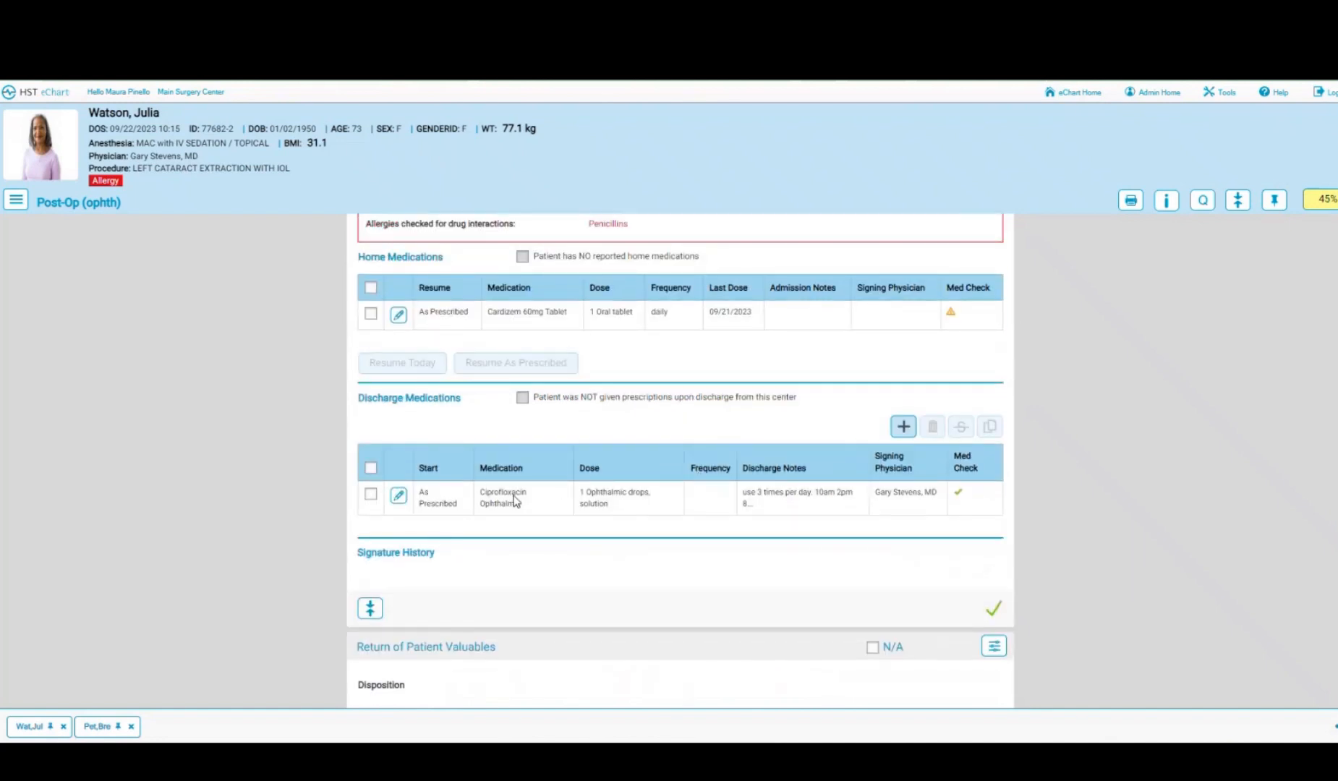
scroll(517, 514, down, 5)
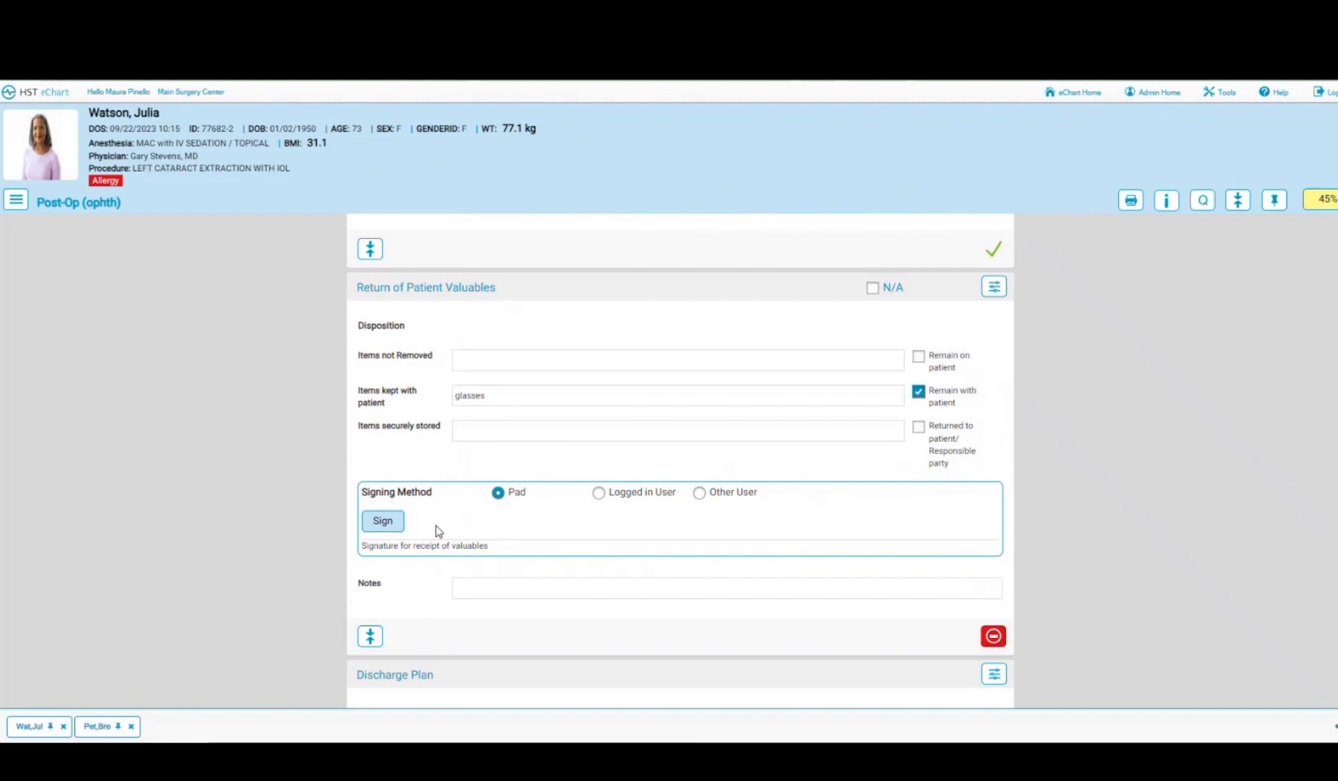
- Check instructions reviewed, understood and given to patient, plus No prescriptions on discharge
scroll(522, 534, down, 4)
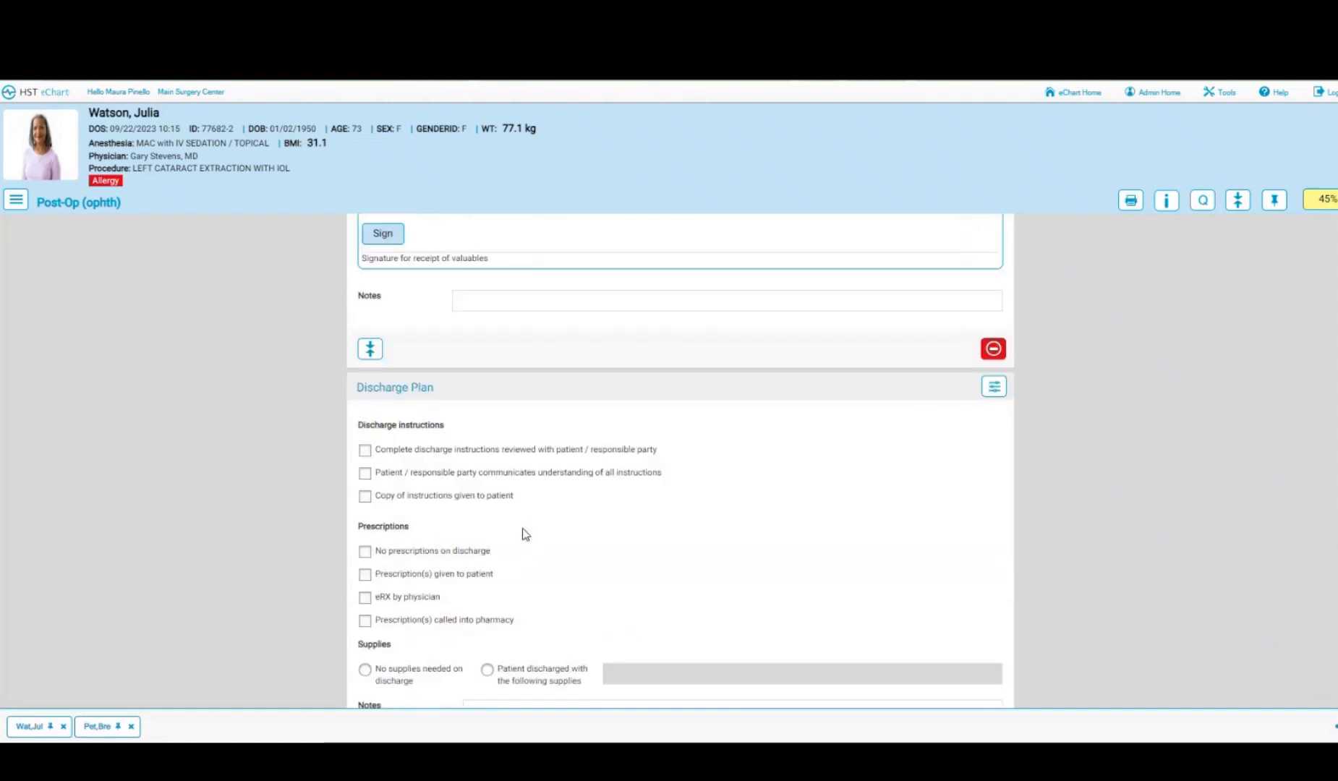
click(365, 450)
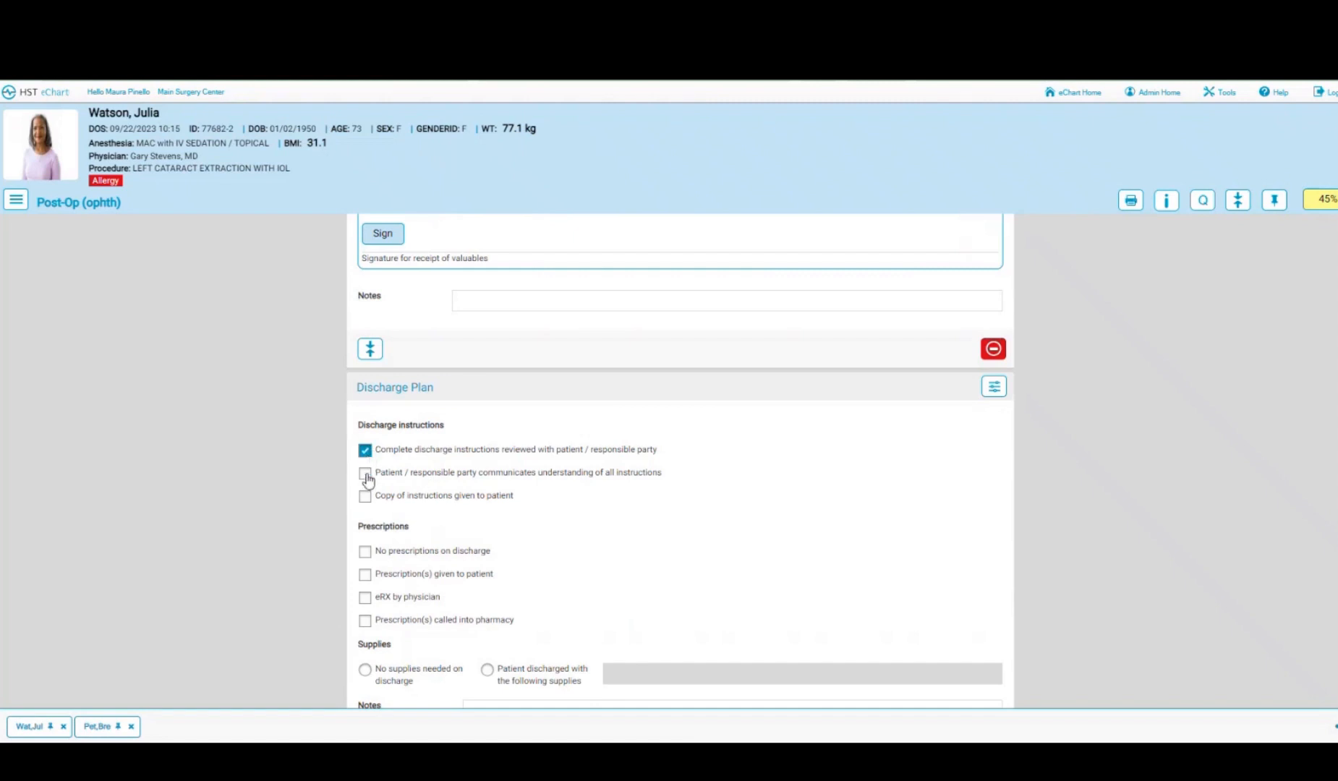
click(365, 474)
click(365, 497)
scroll(730, 513, down, 1)
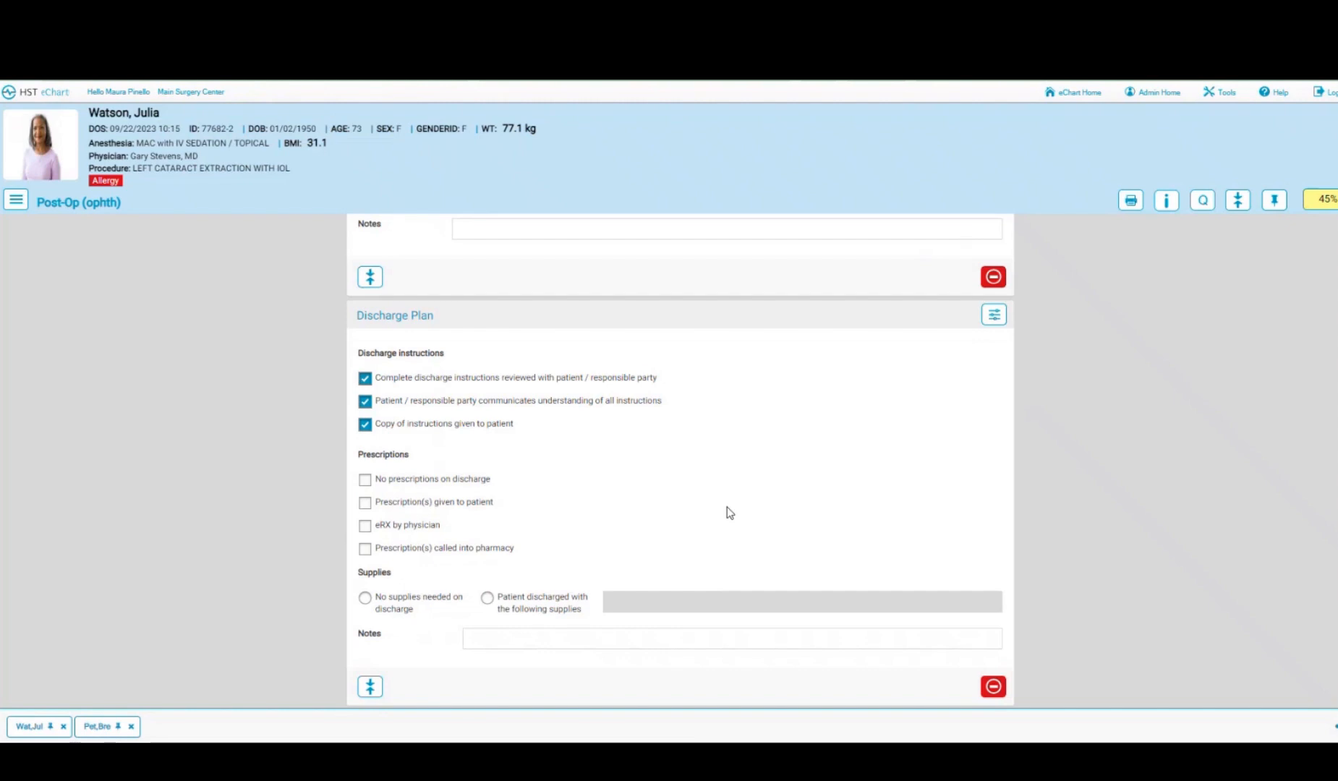
scroll(728, 510, down, 1)
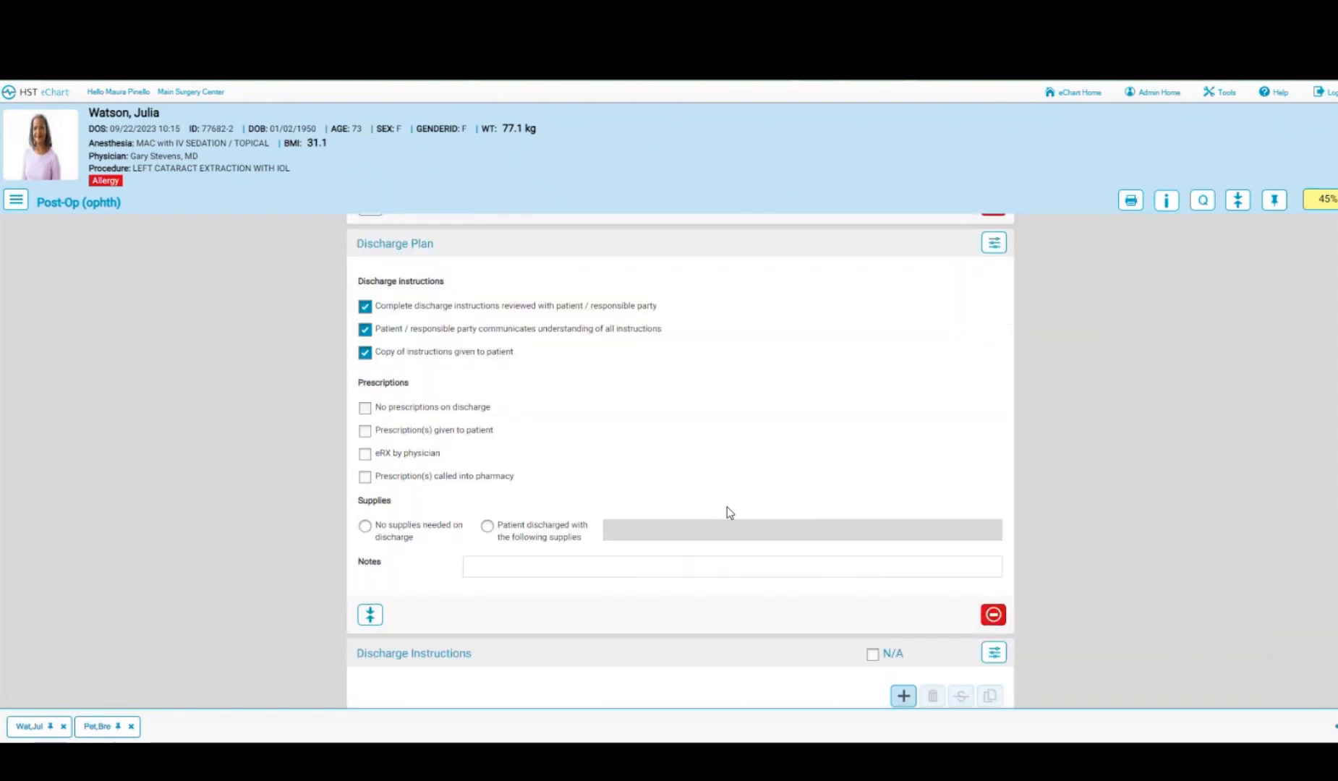
click(365, 408)
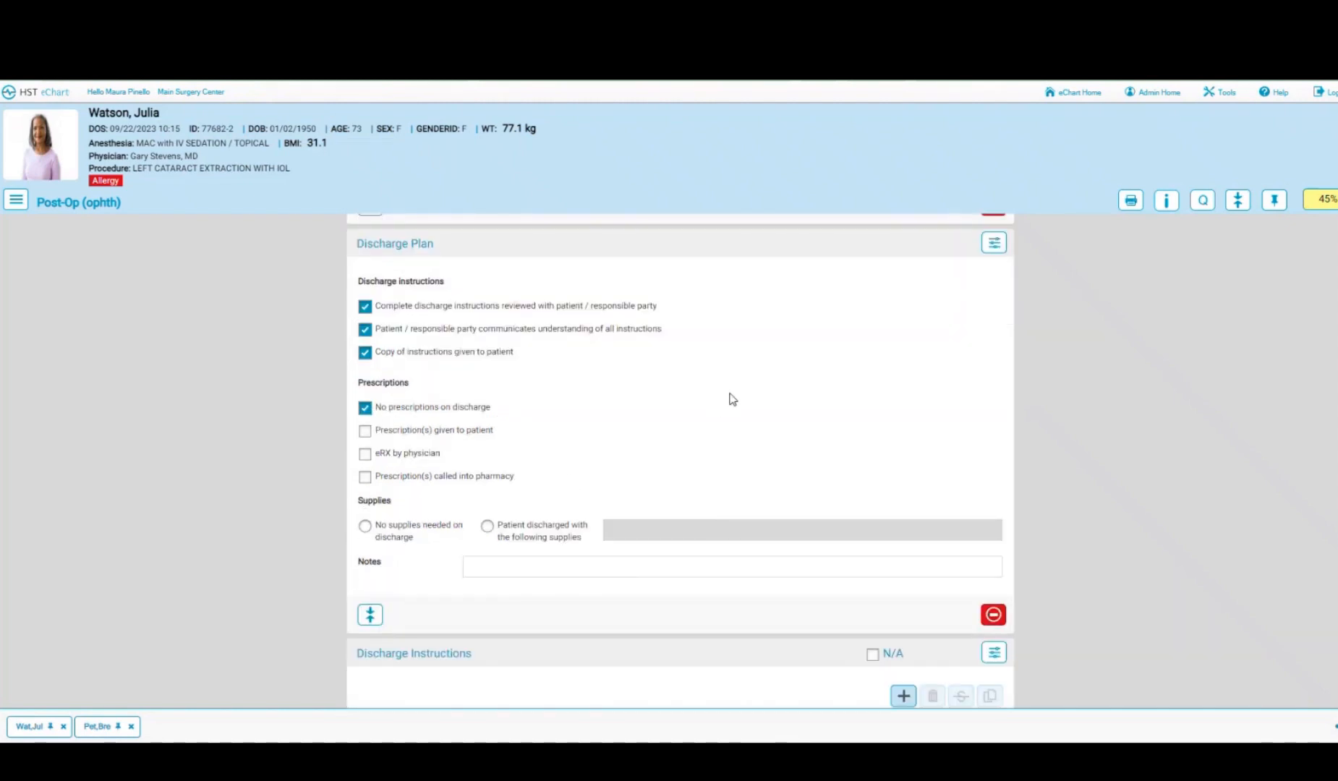
scroll(731, 398, down, 1)
scroll(730, 399, down, 2)
scroll(731, 399, down, 2)
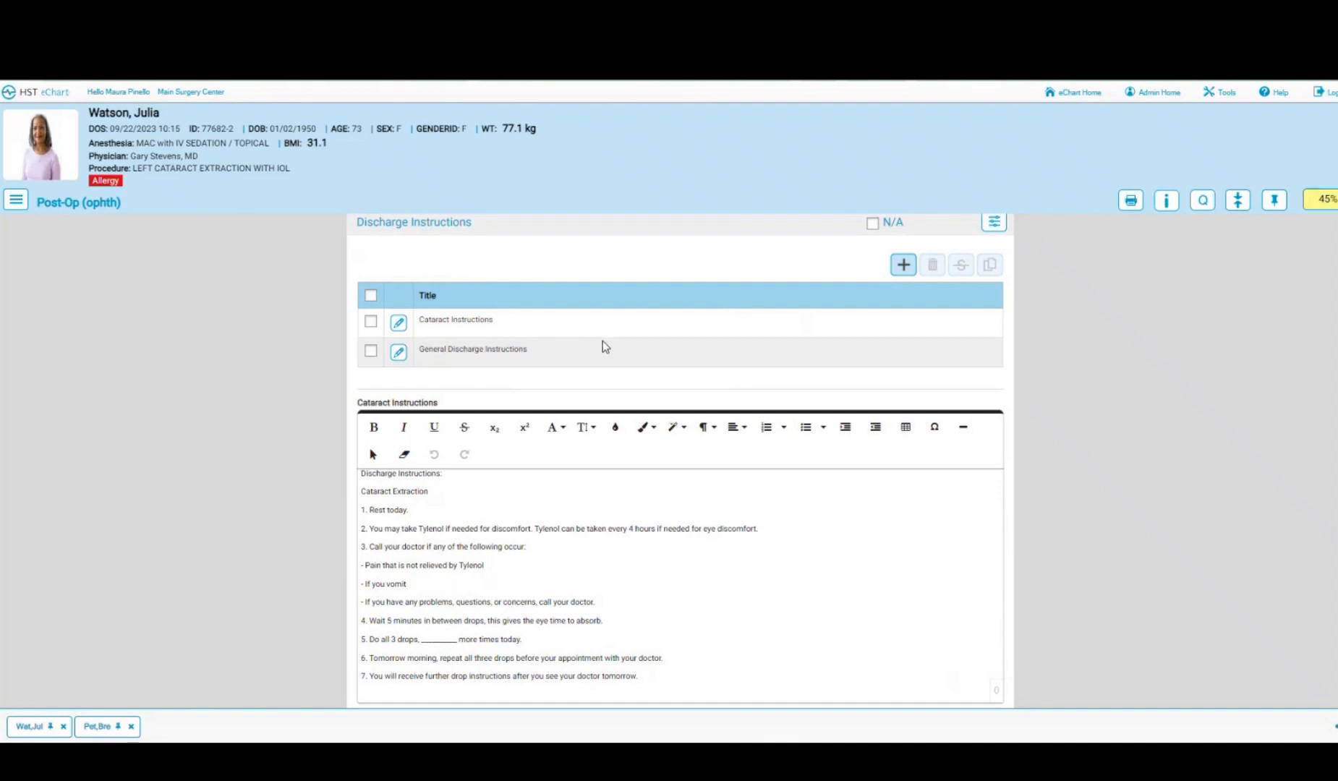
scroll(602, 340, down, 3)
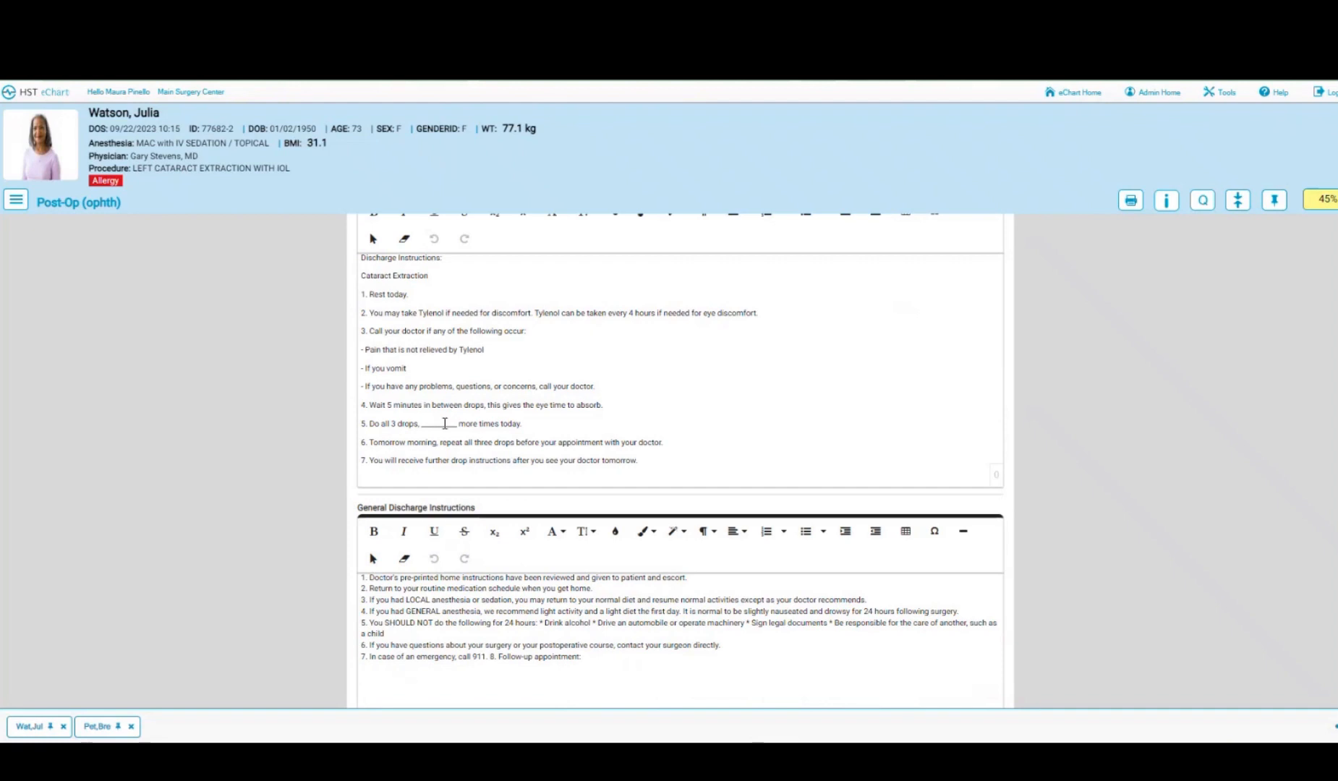
- Enter 3 in the drops blank of cataract instruction item 5 and mark additional instructions reviewed
click(445, 423)
text(3)
scroll(685, 424, down, 7)
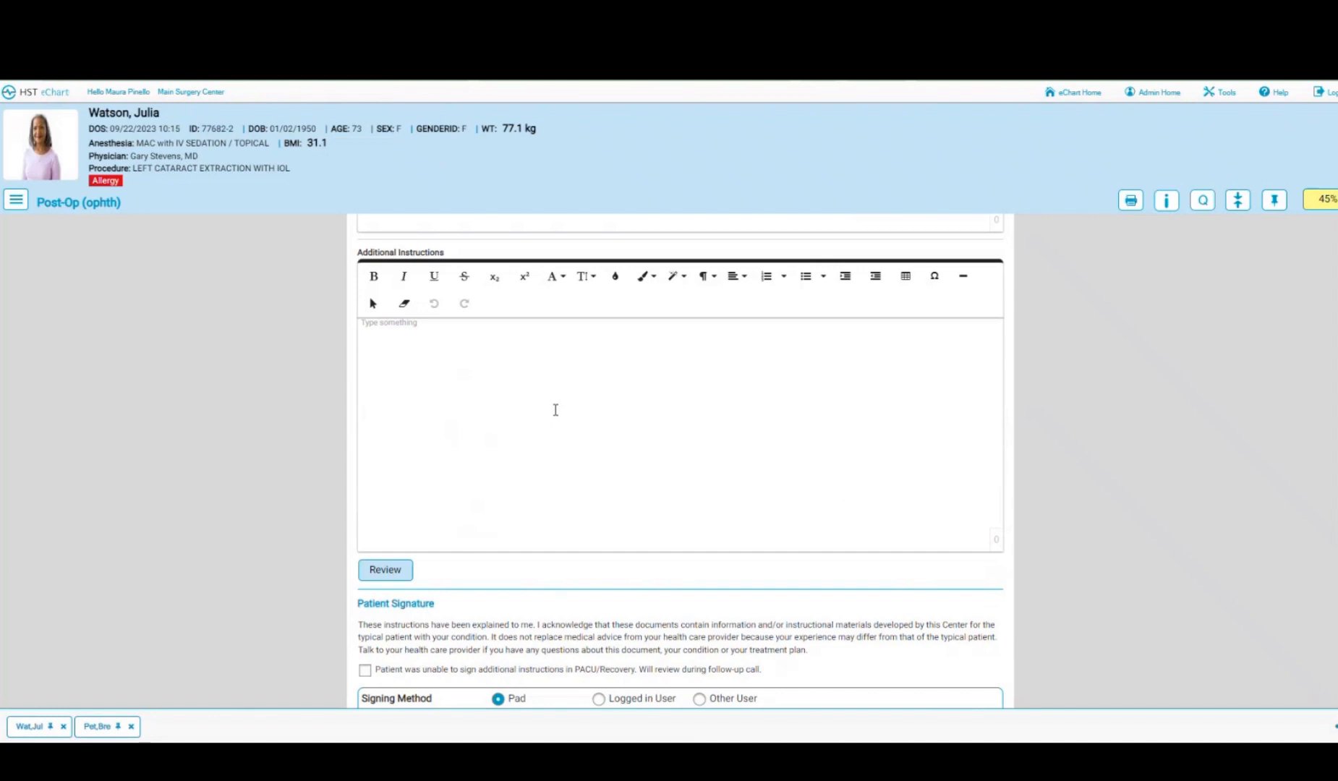
scroll(556, 410, down, 1)
click(400, 499)
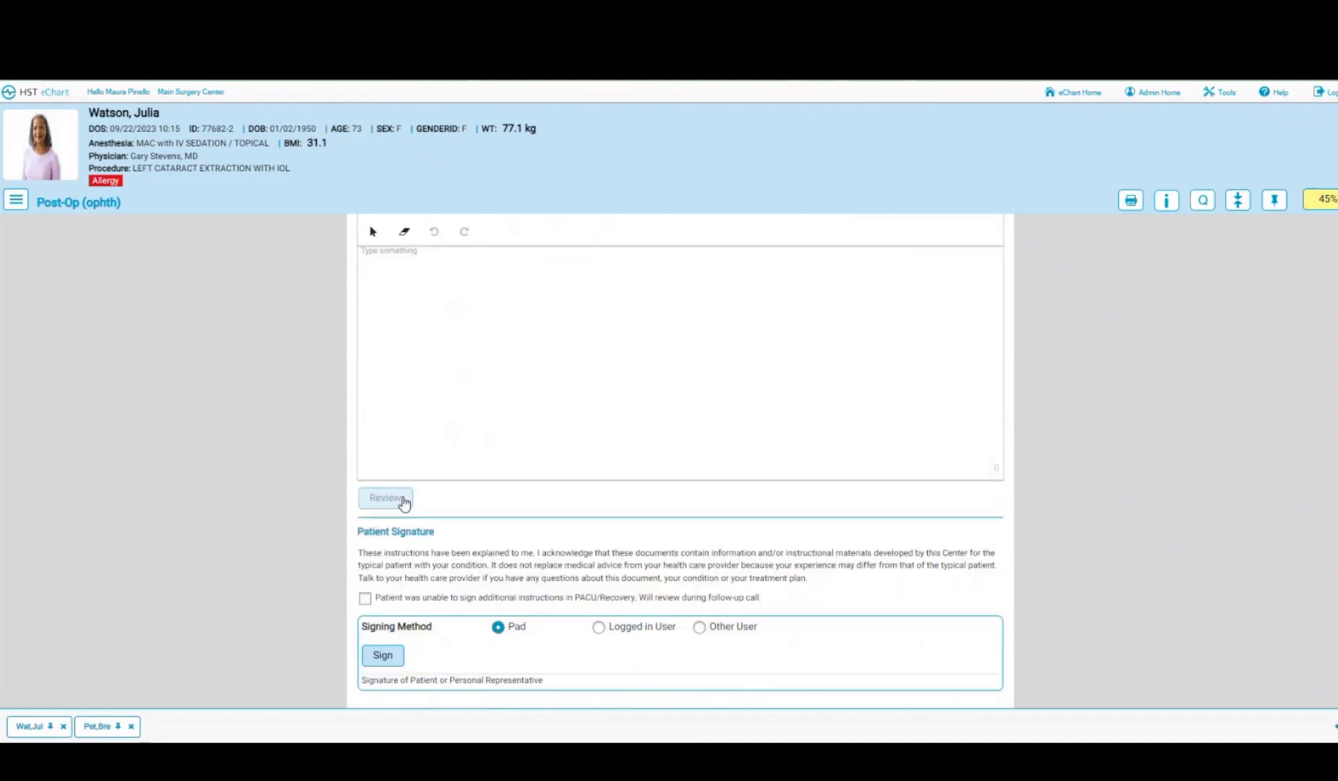
- Capture the patient's signature on the discharge instructions and accept it
scroll(537, 426, down, 2)
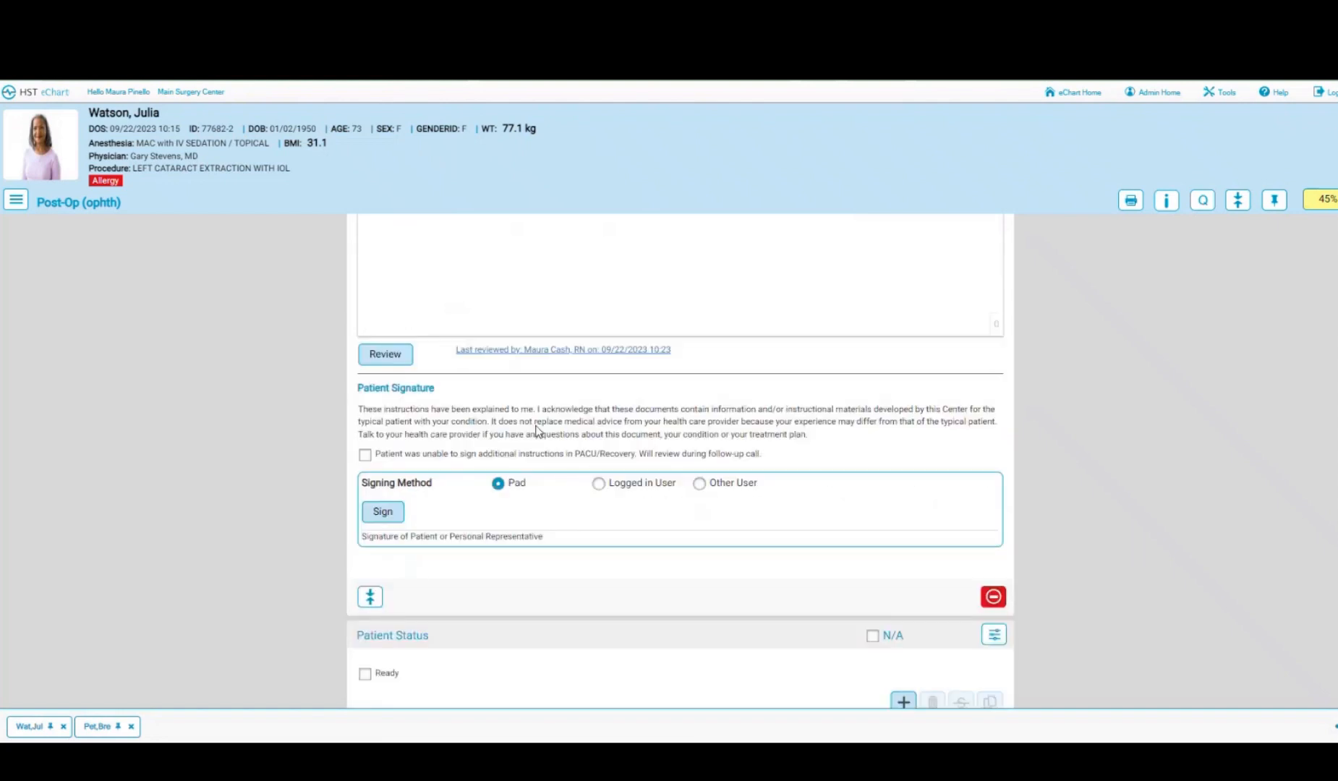
click(381, 513)
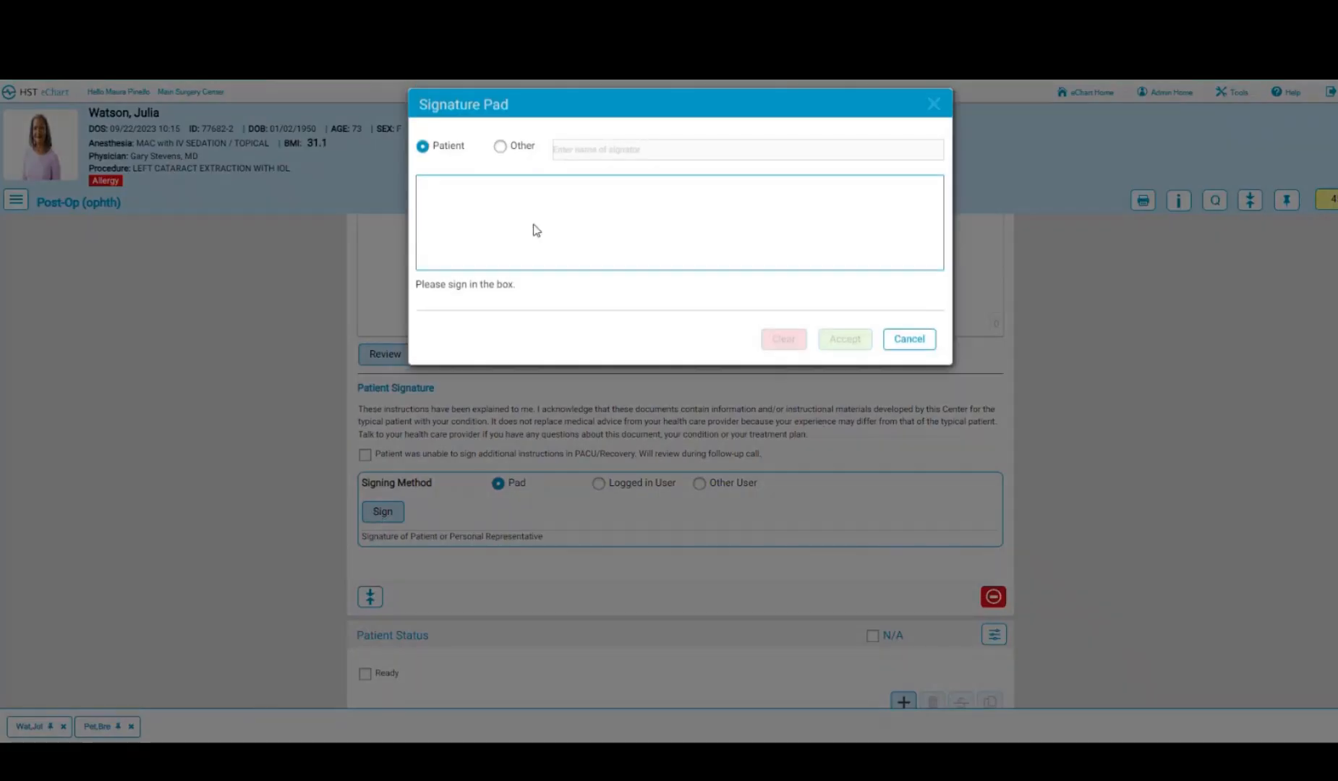
drag(514, 228, 615, 221)
mouse_move(741, 222)
mouse_down()
mouse_move(721, 240)
mouse_move(800, 274)
mouse_up()
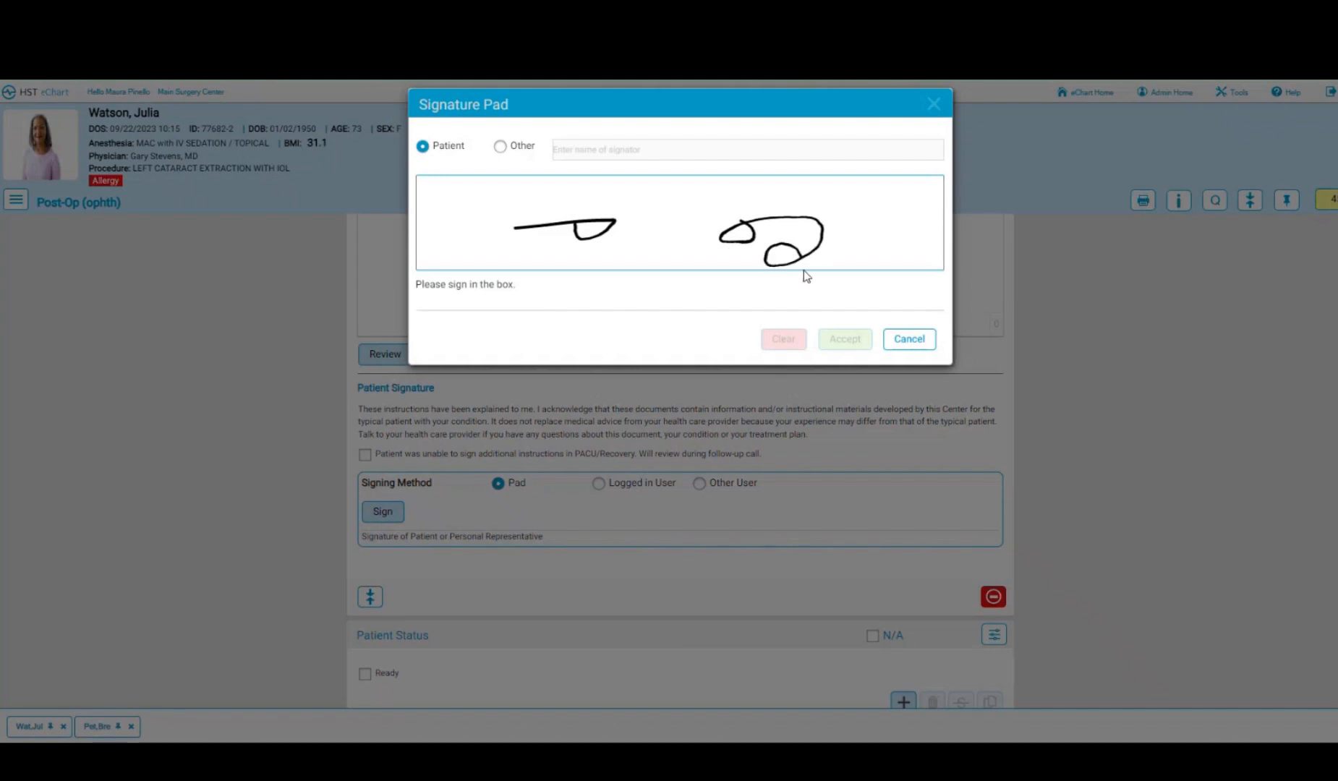
click(839, 341)
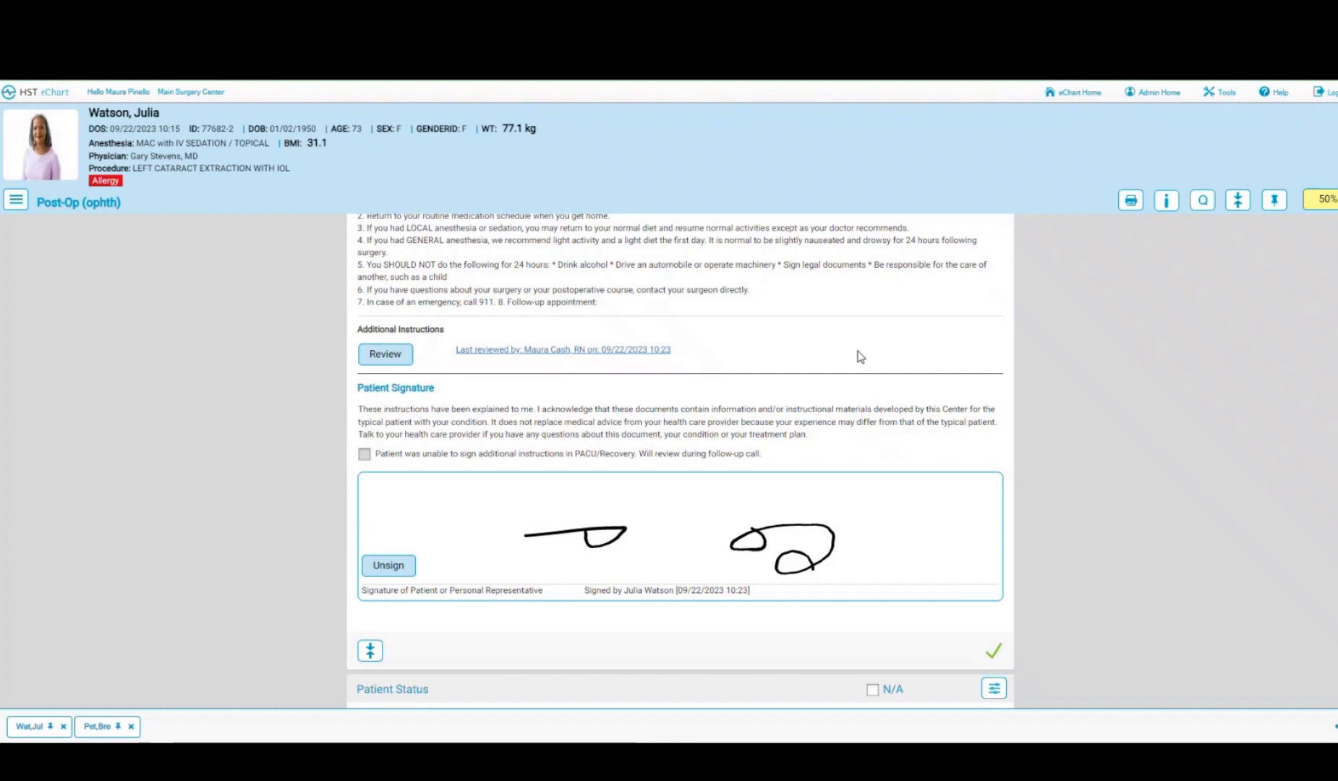
click(1131, 203)
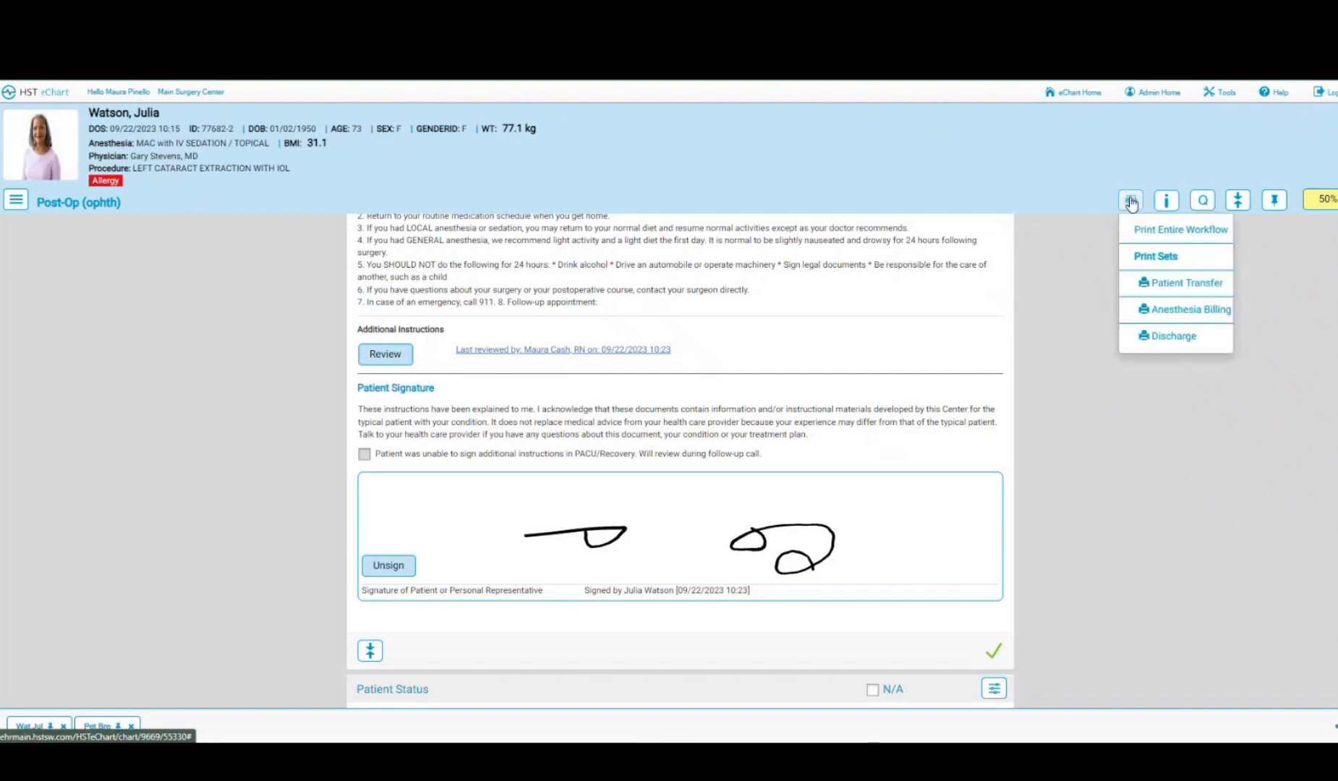
click(1165, 337)
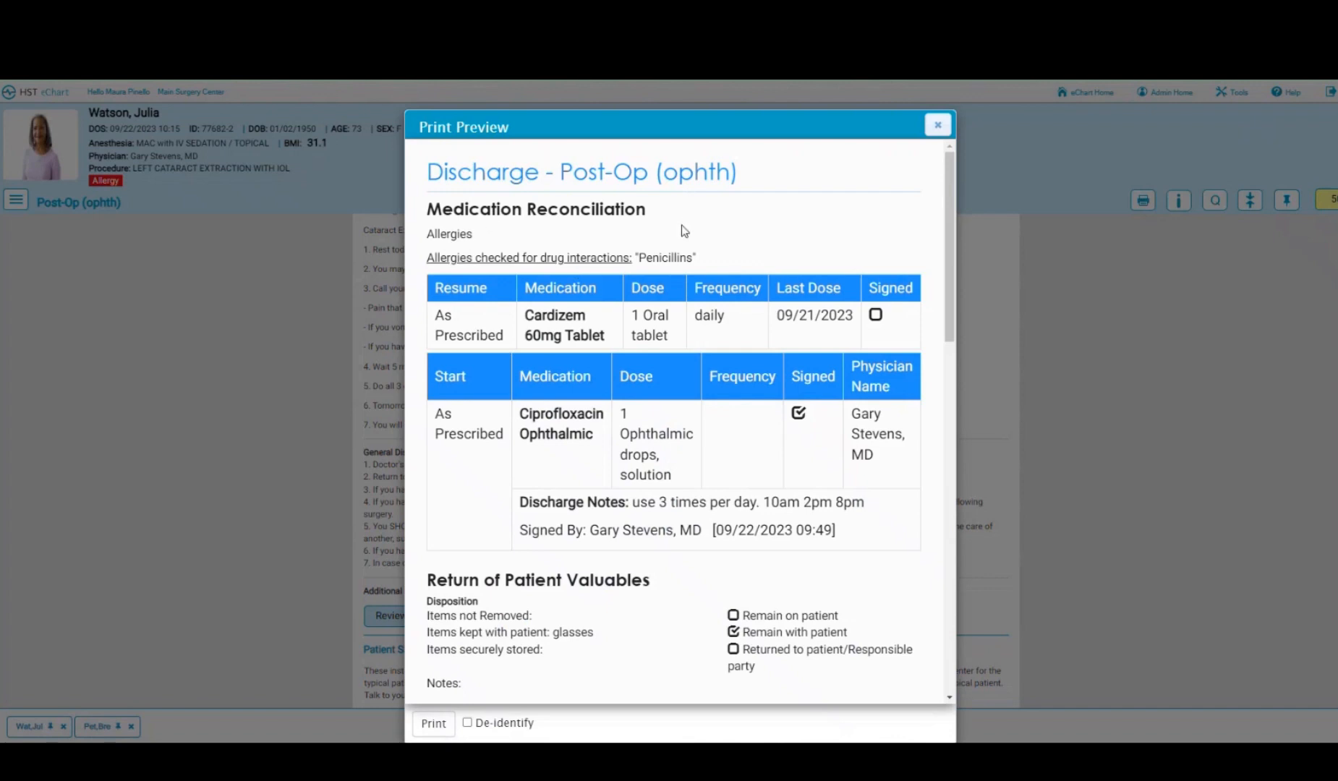
scroll(636, 362, down, 4)
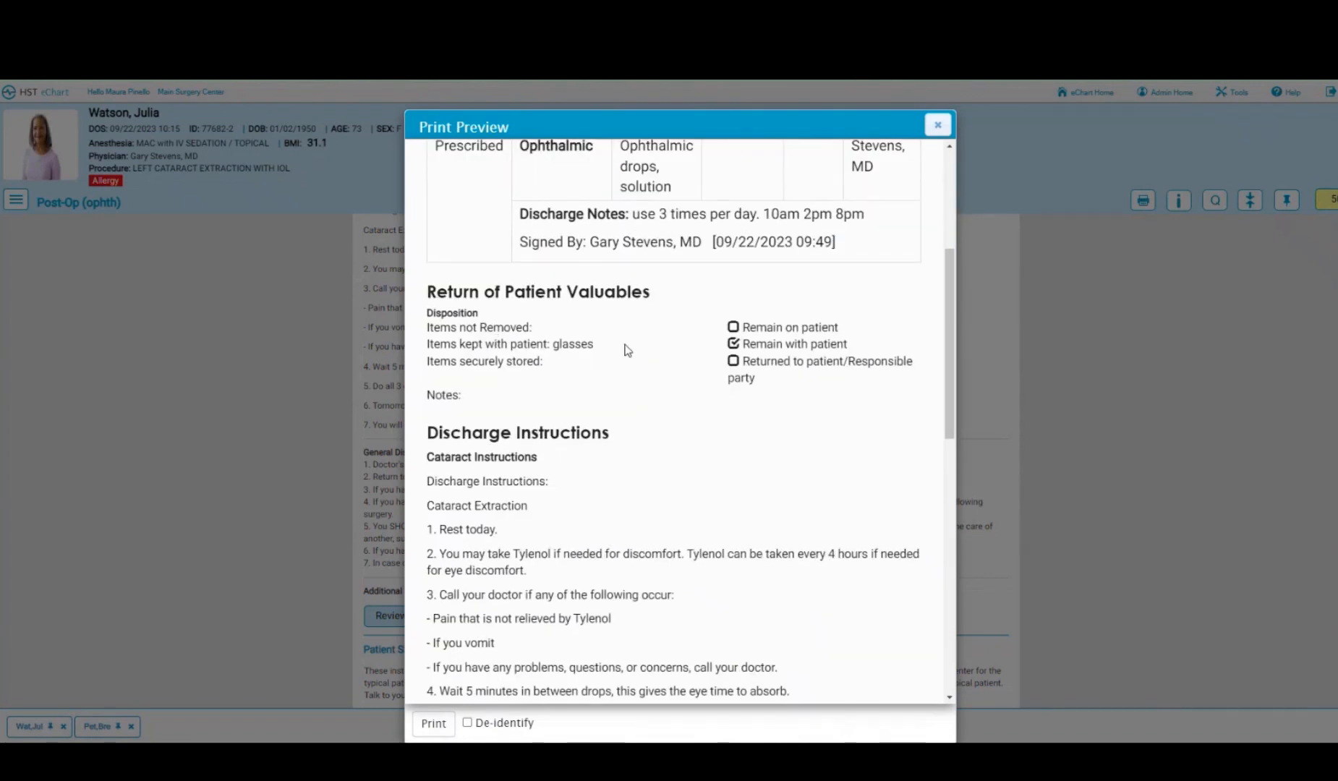
scroll(624, 350, down, 3)
scroll(624, 333, down, 7)
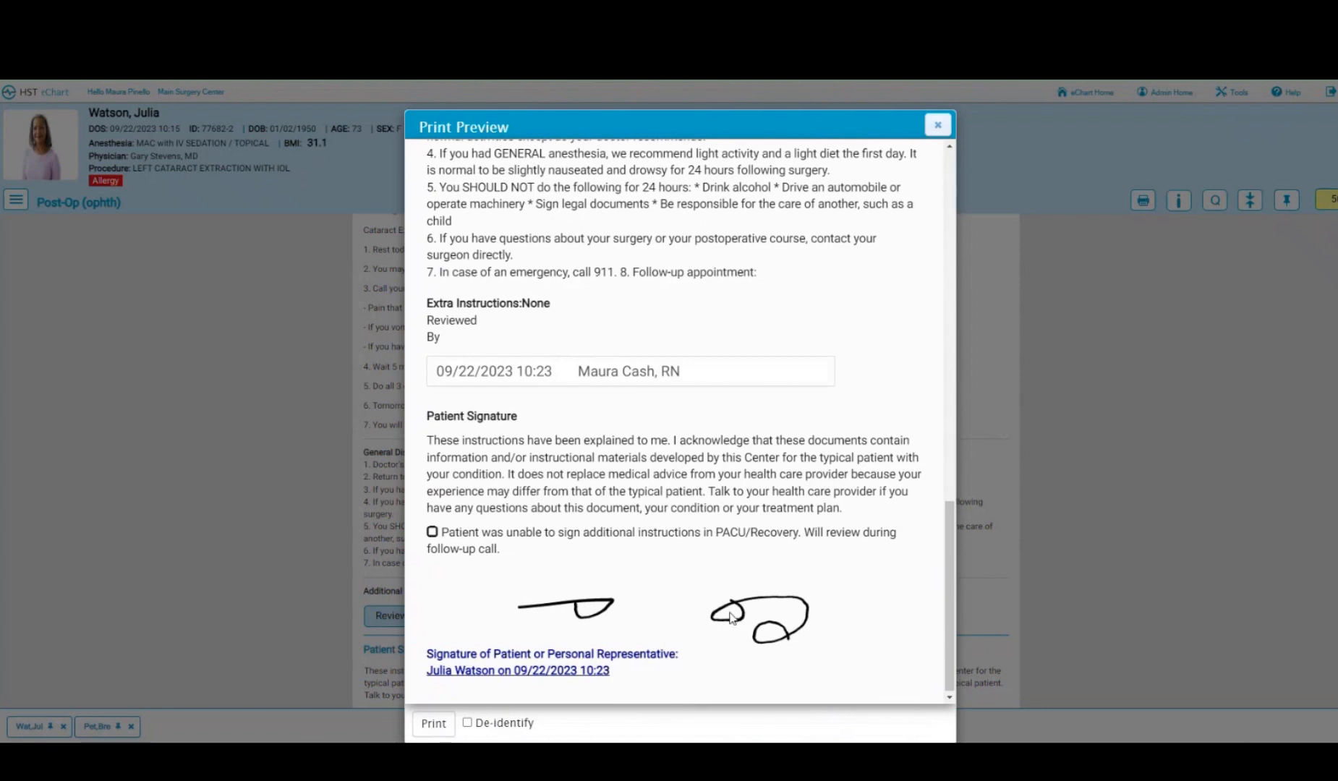
click(937, 127)
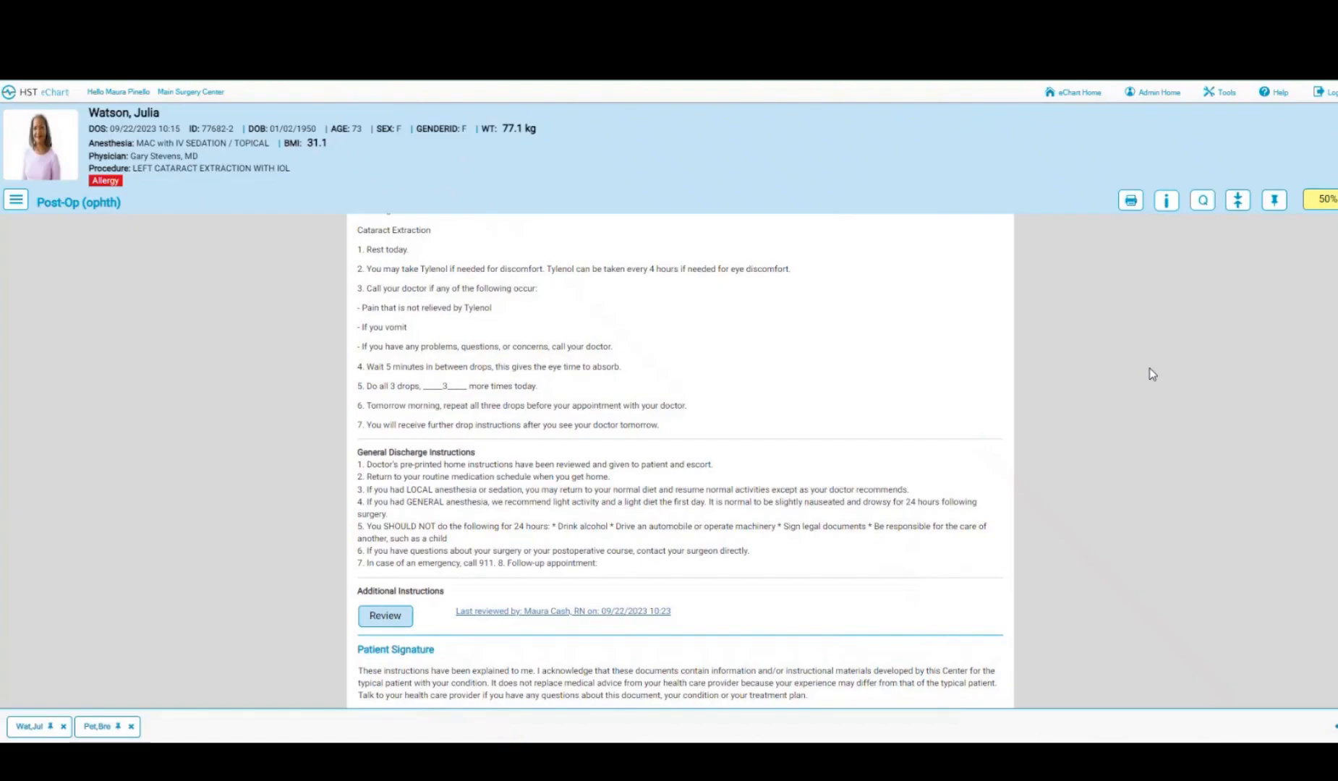
- Add a Ready for Family patient status entry stamped with the current time and user
scroll(1150, 370, down, 6)
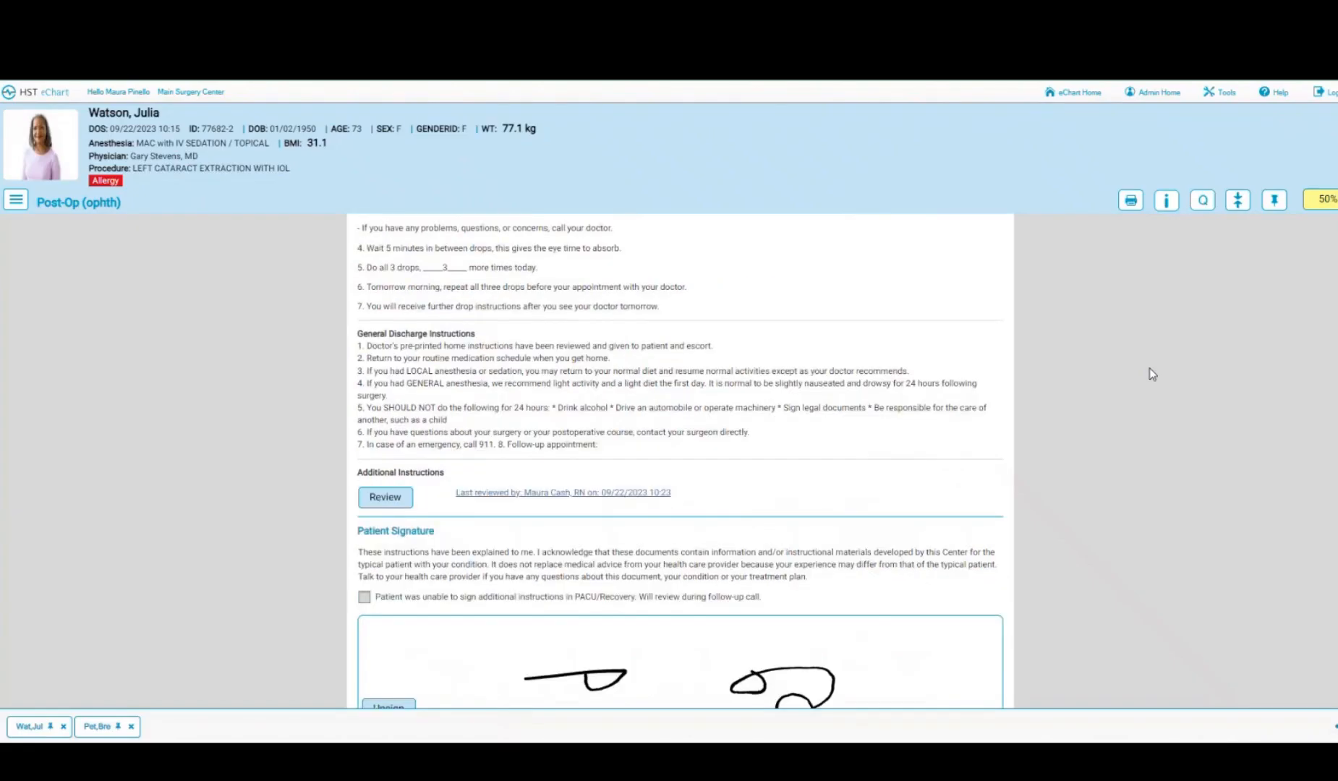
scroll(1152, 374, down, 2)
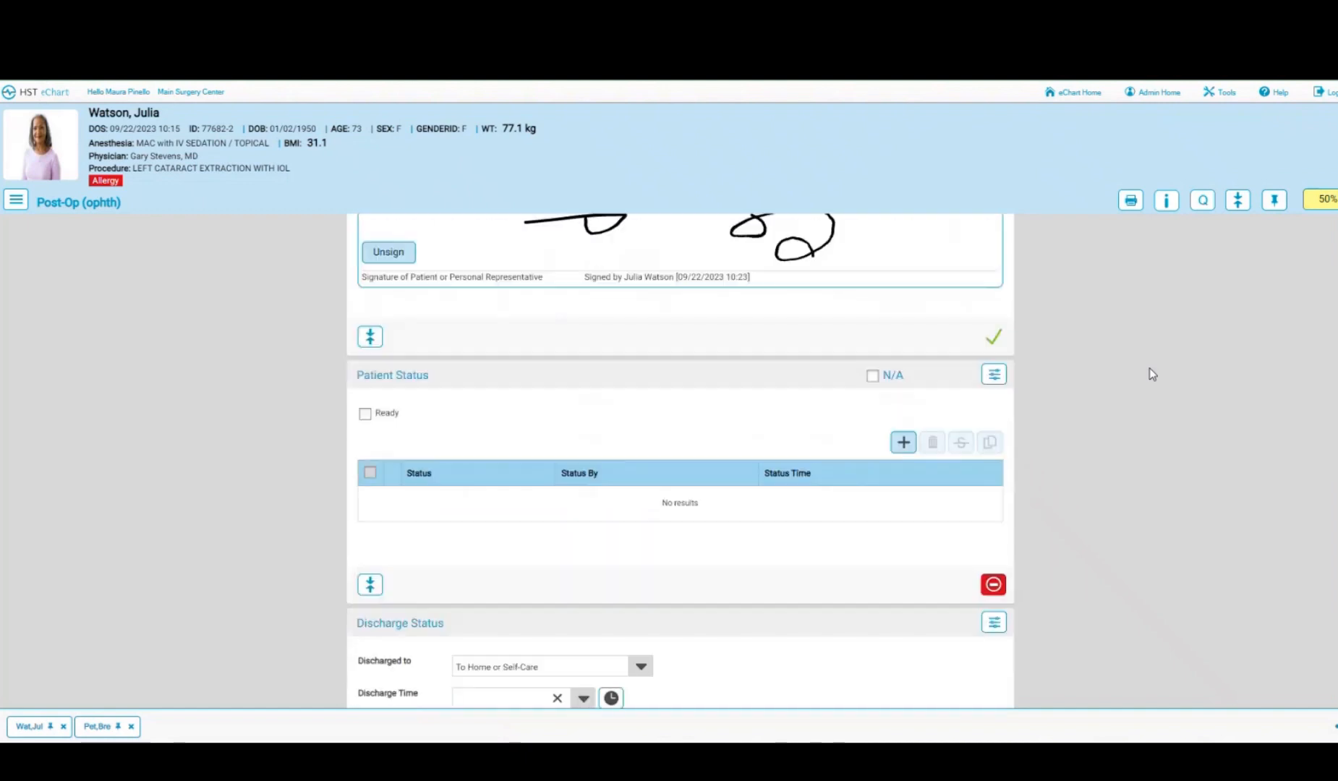
click(364, 414)
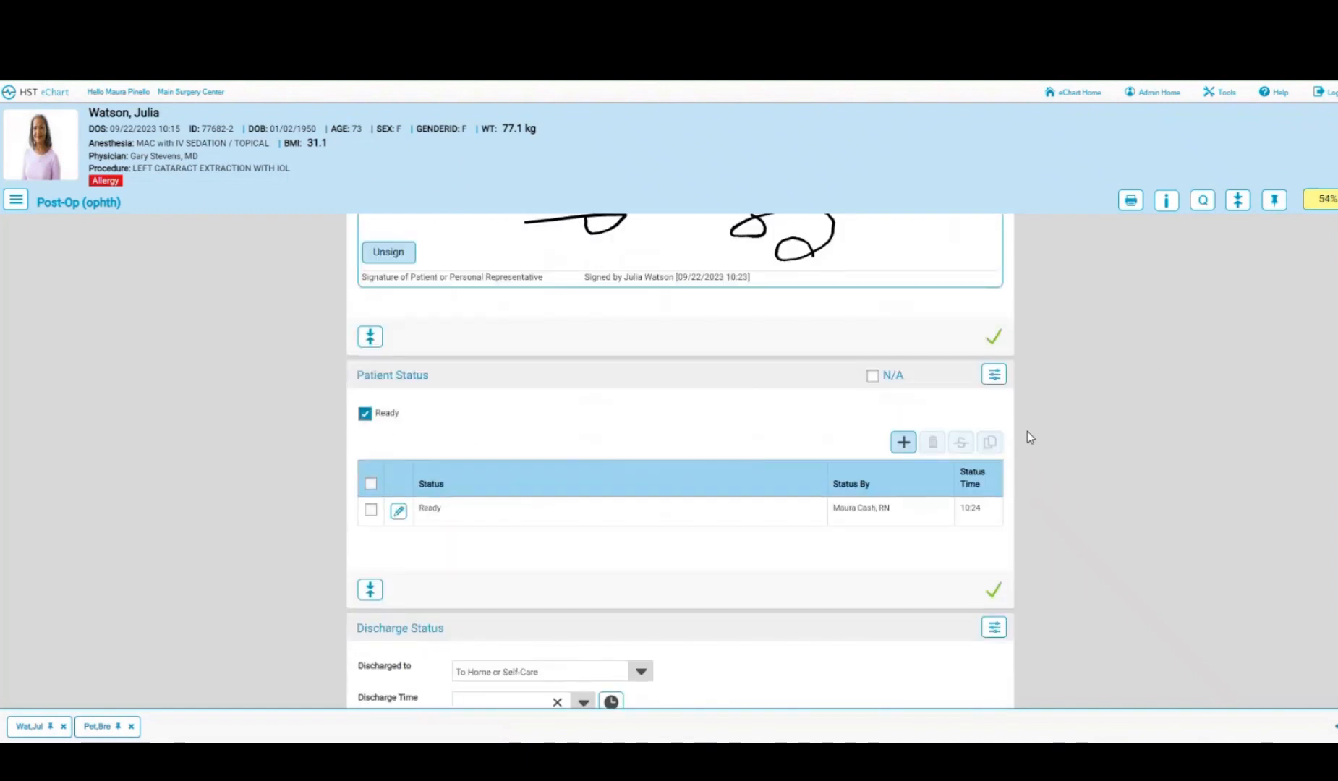
scroll(1030, 438, down, 2)
click(901, 299)
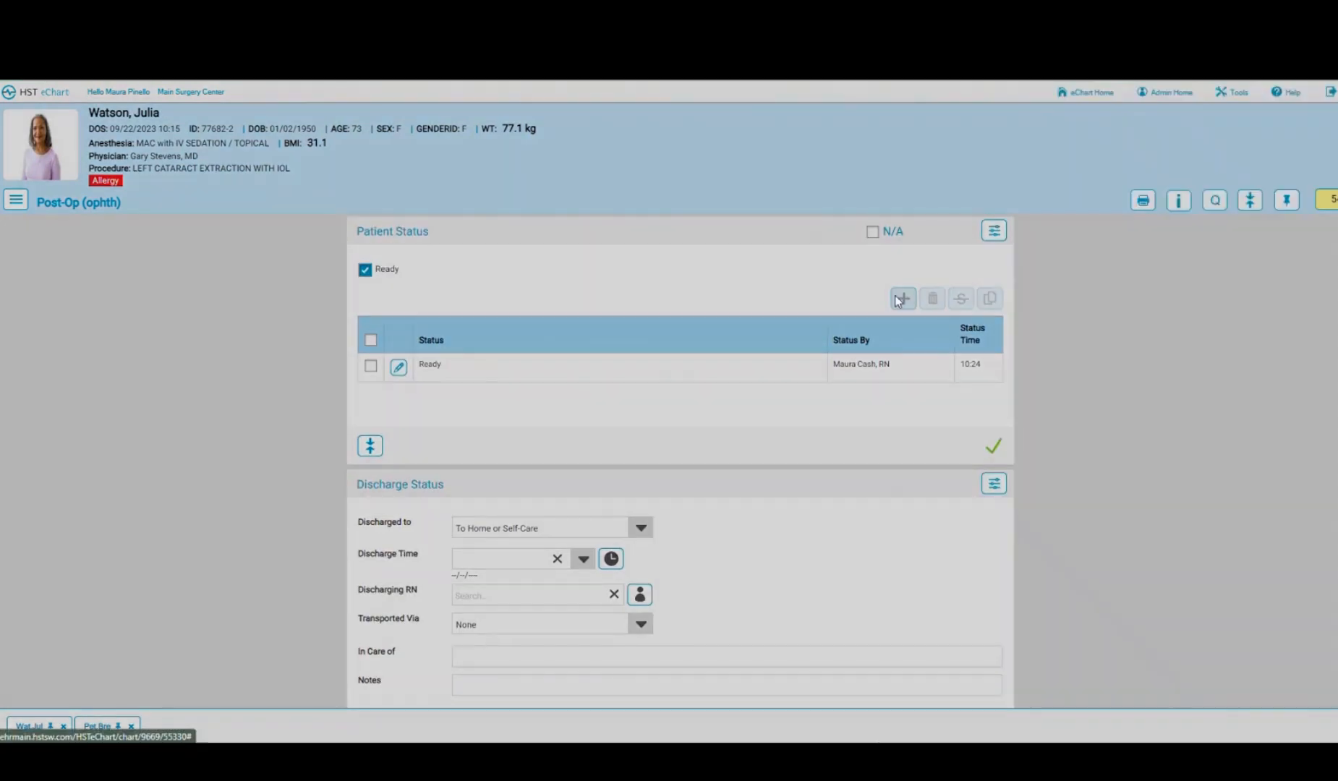
click(602, 152)
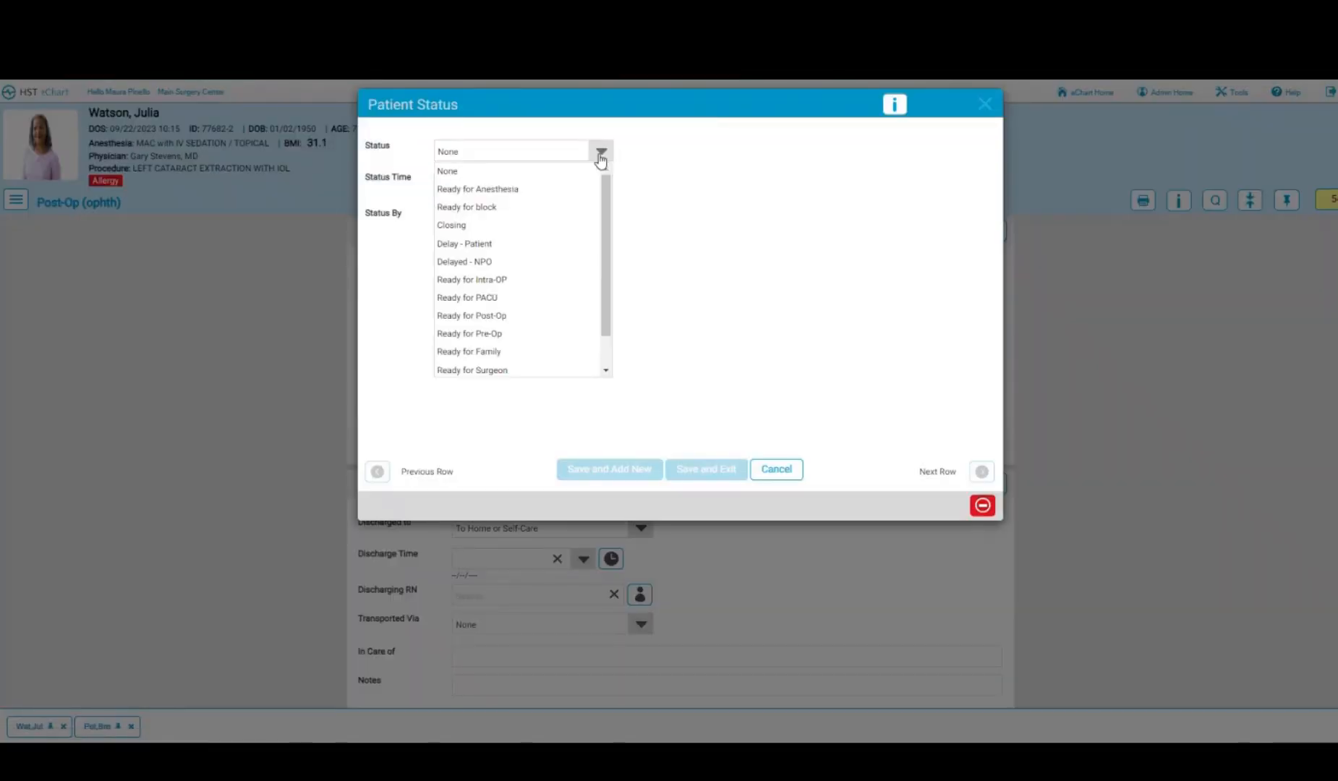
click(466, 353)
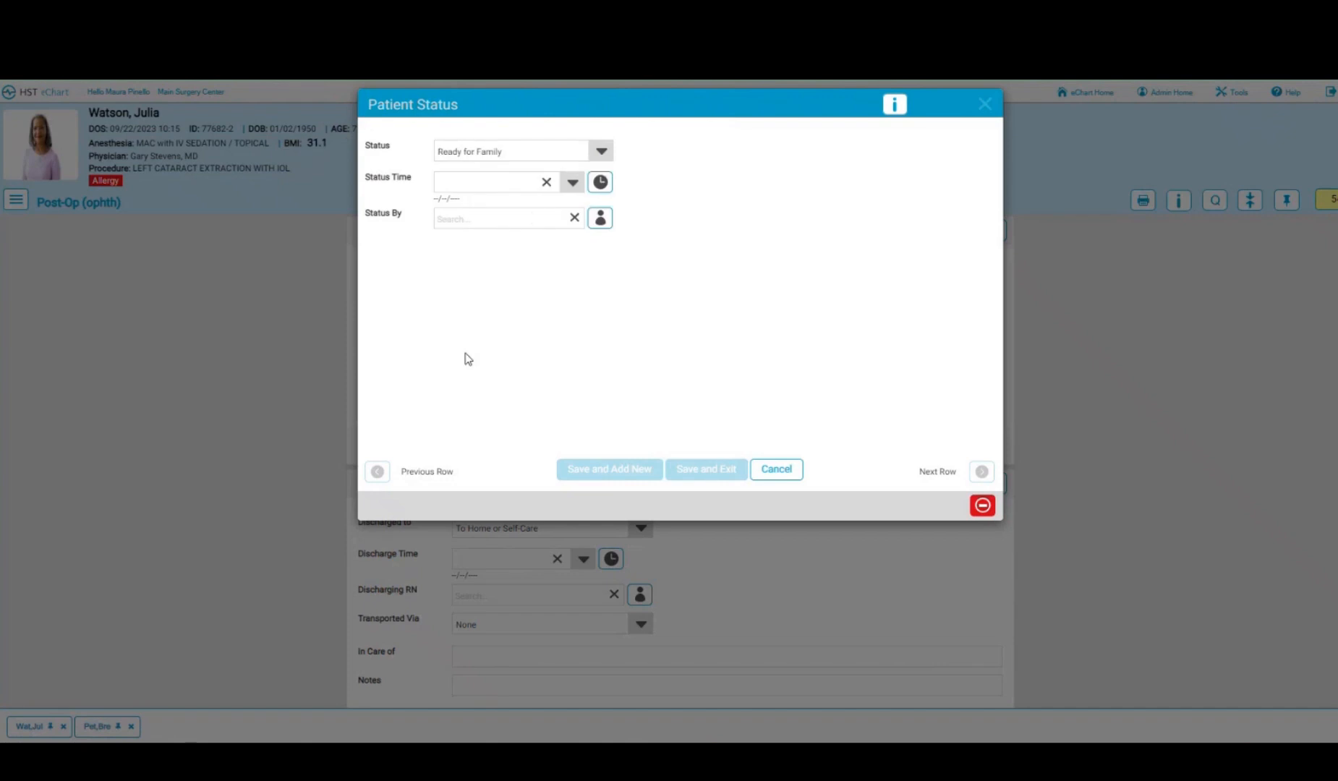
click(600, 181)
click(599, 222)
click(701, 469)
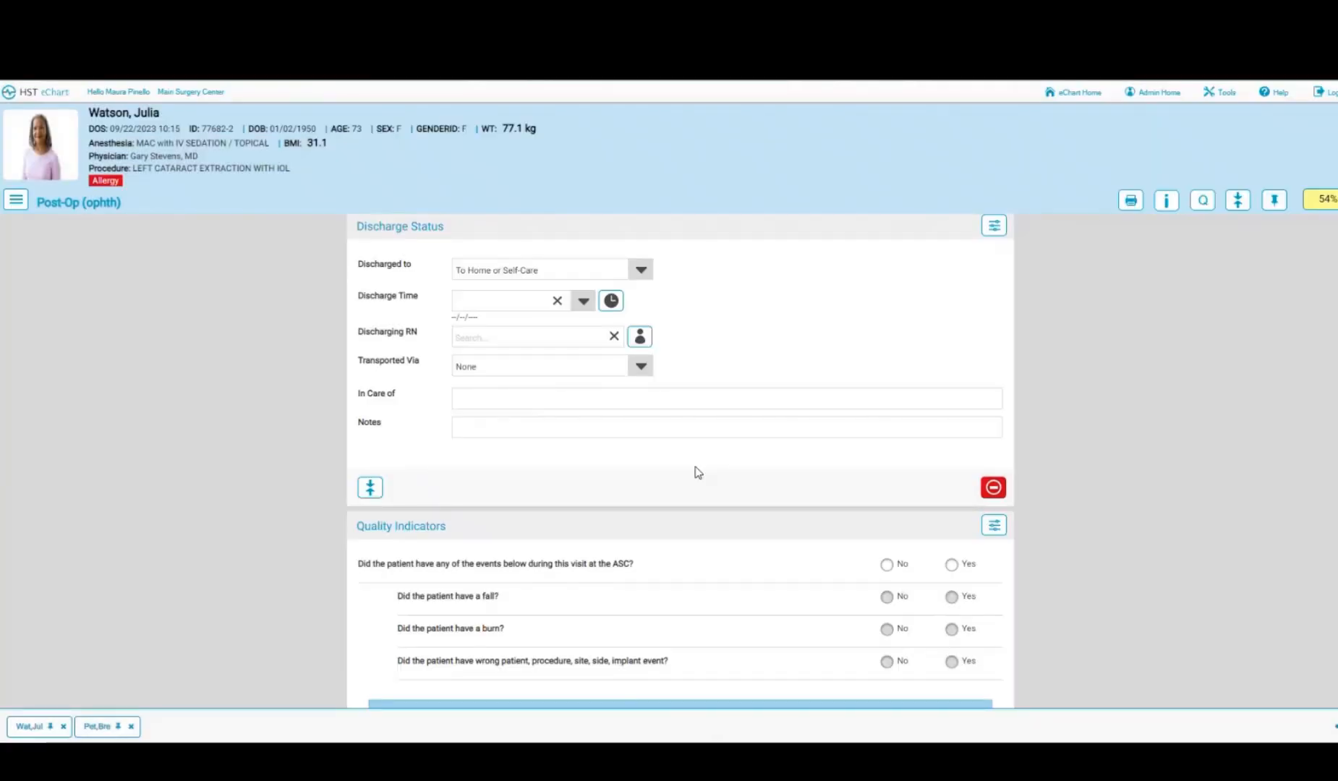
- Set discharge time to 10:25, the discharging nurse, and transport via Wheelchair
click(641, 271)
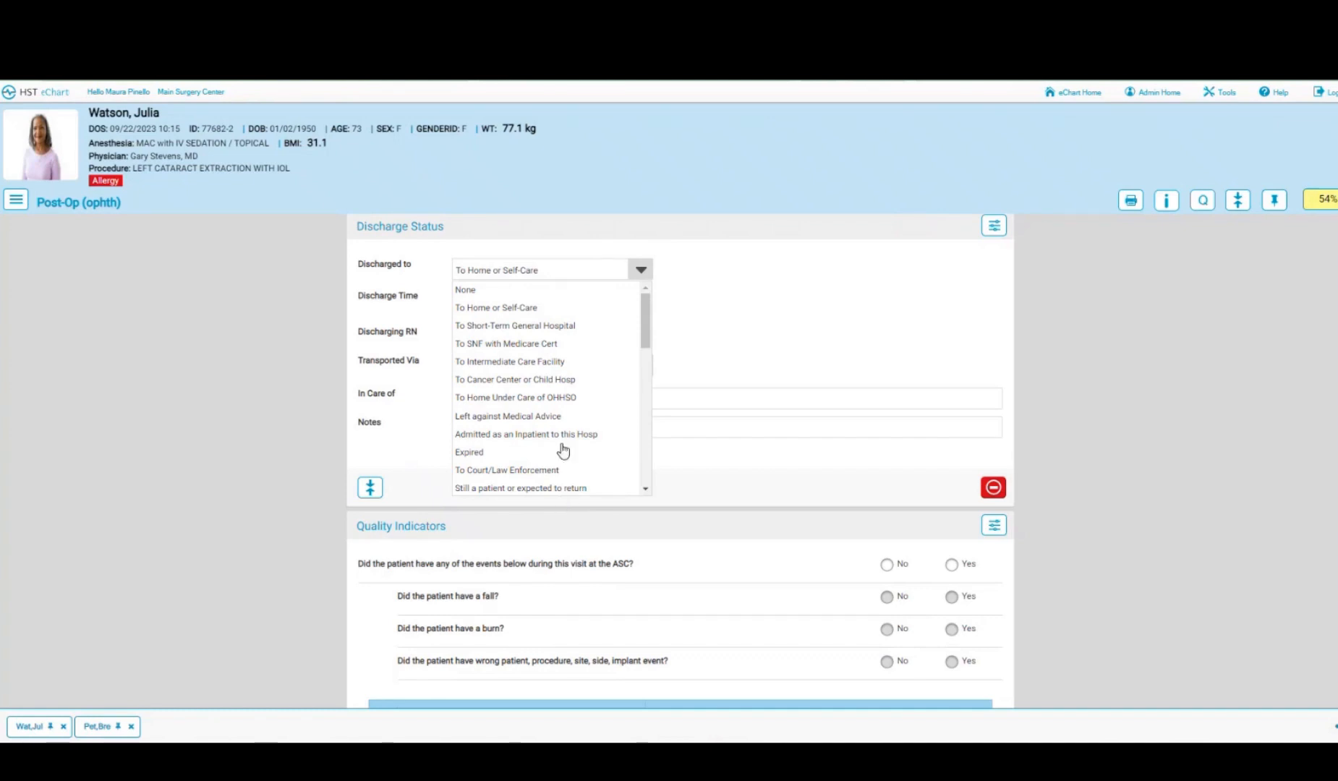
click(857, 290)
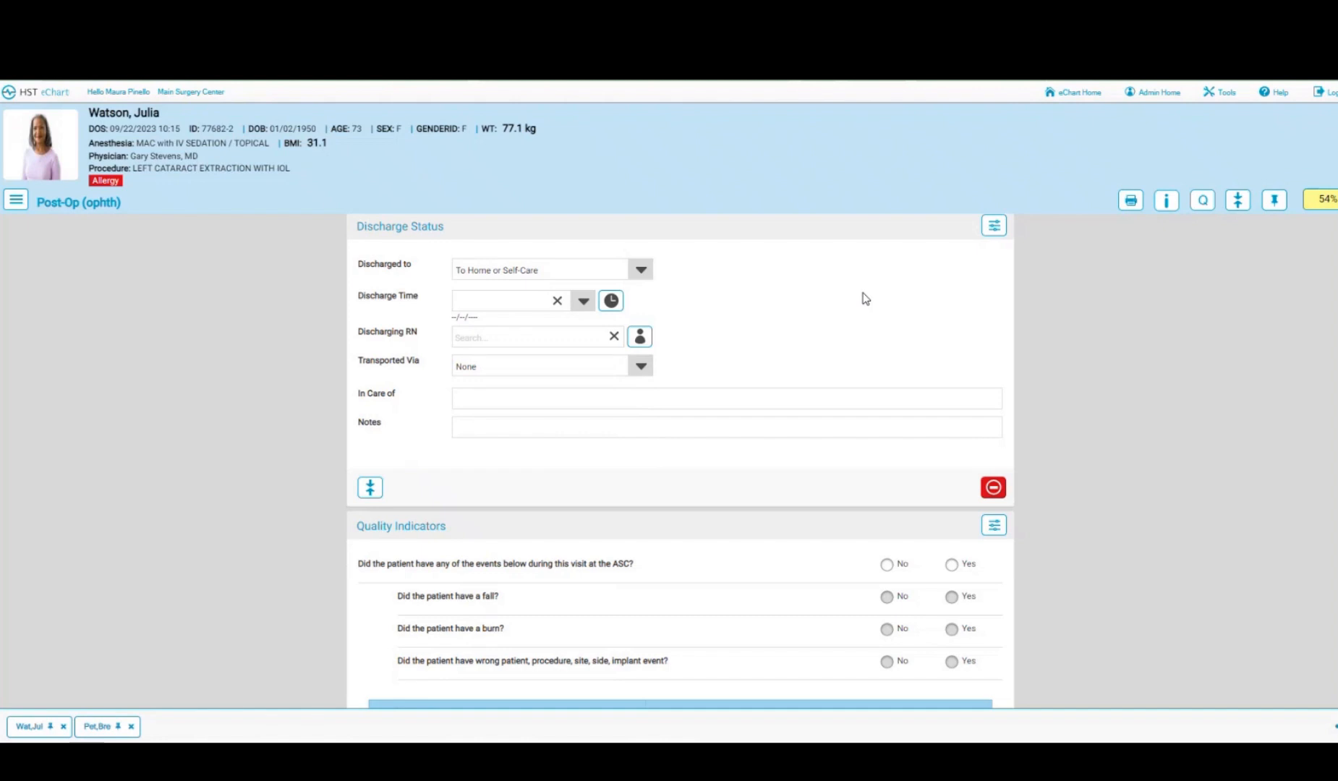
click(611, 300)
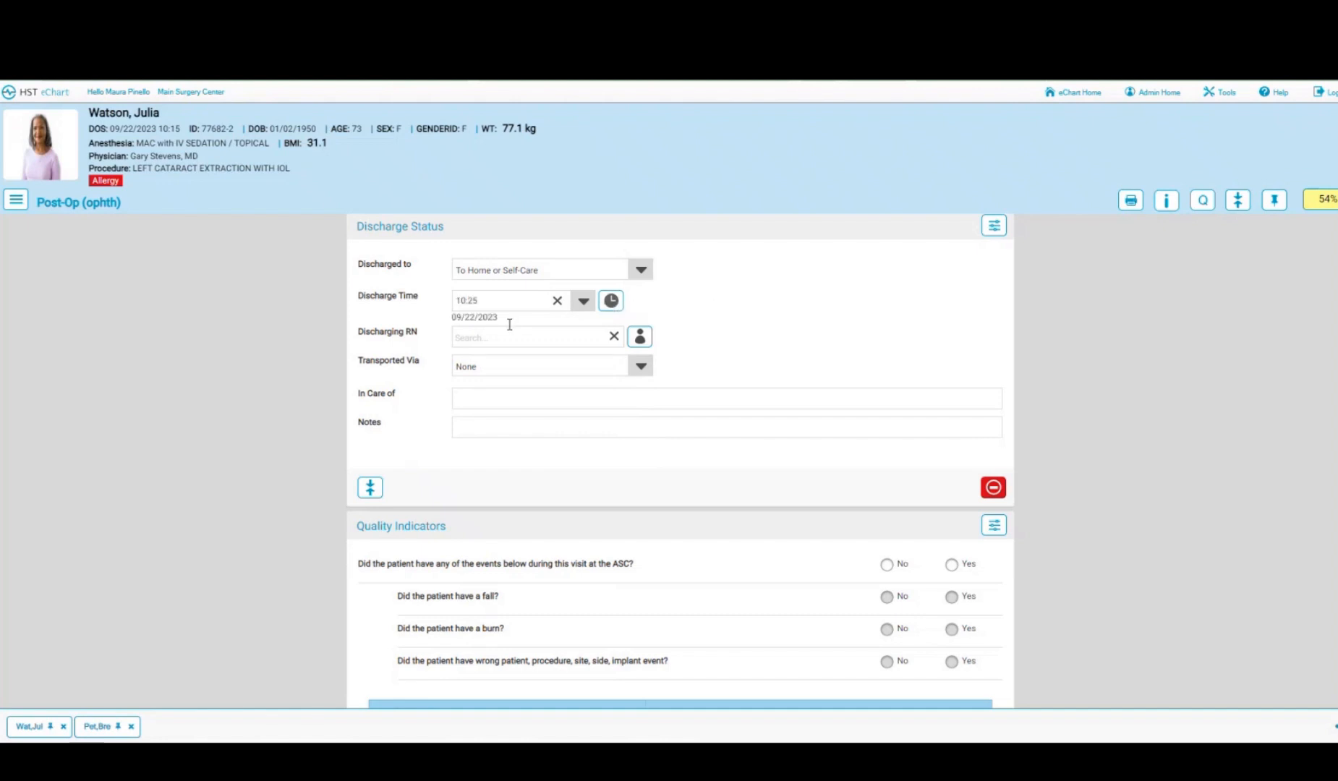
click(639, 336)
click(640, 366)
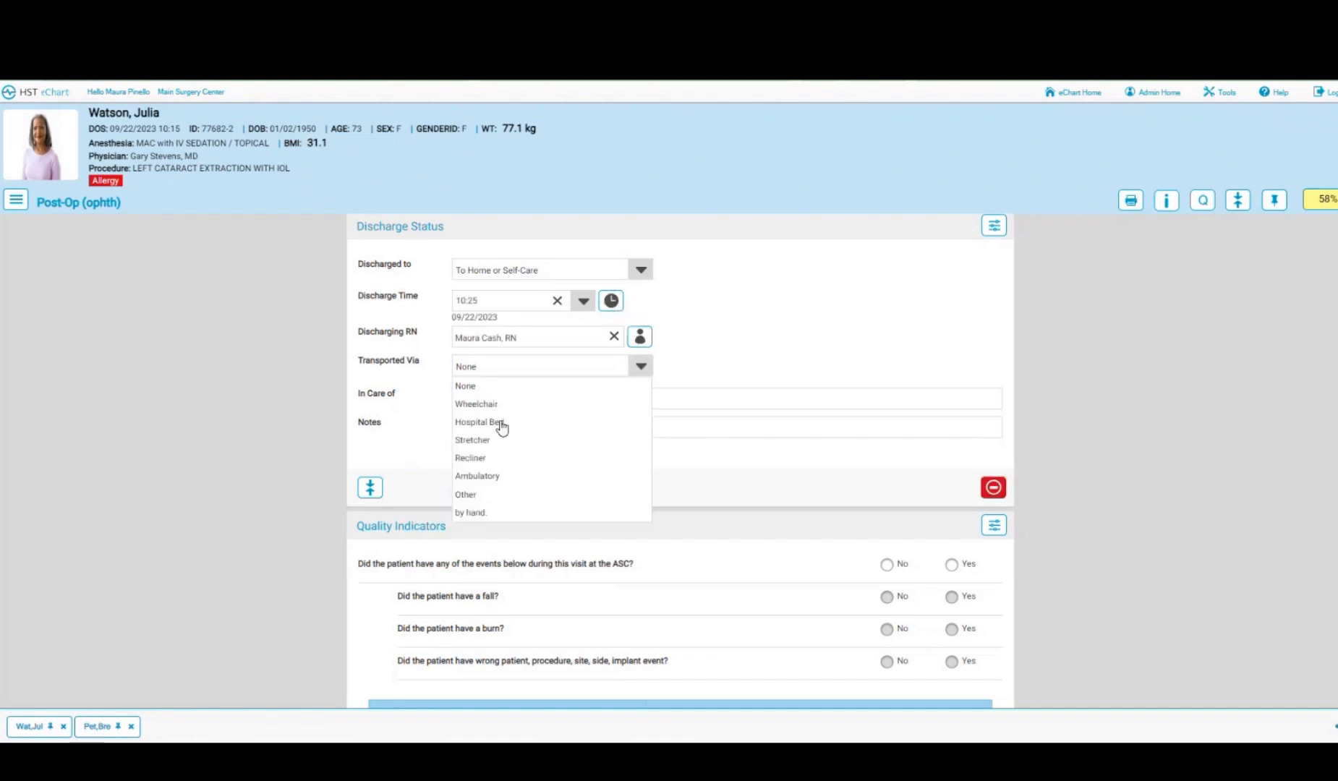
click(474, 405)
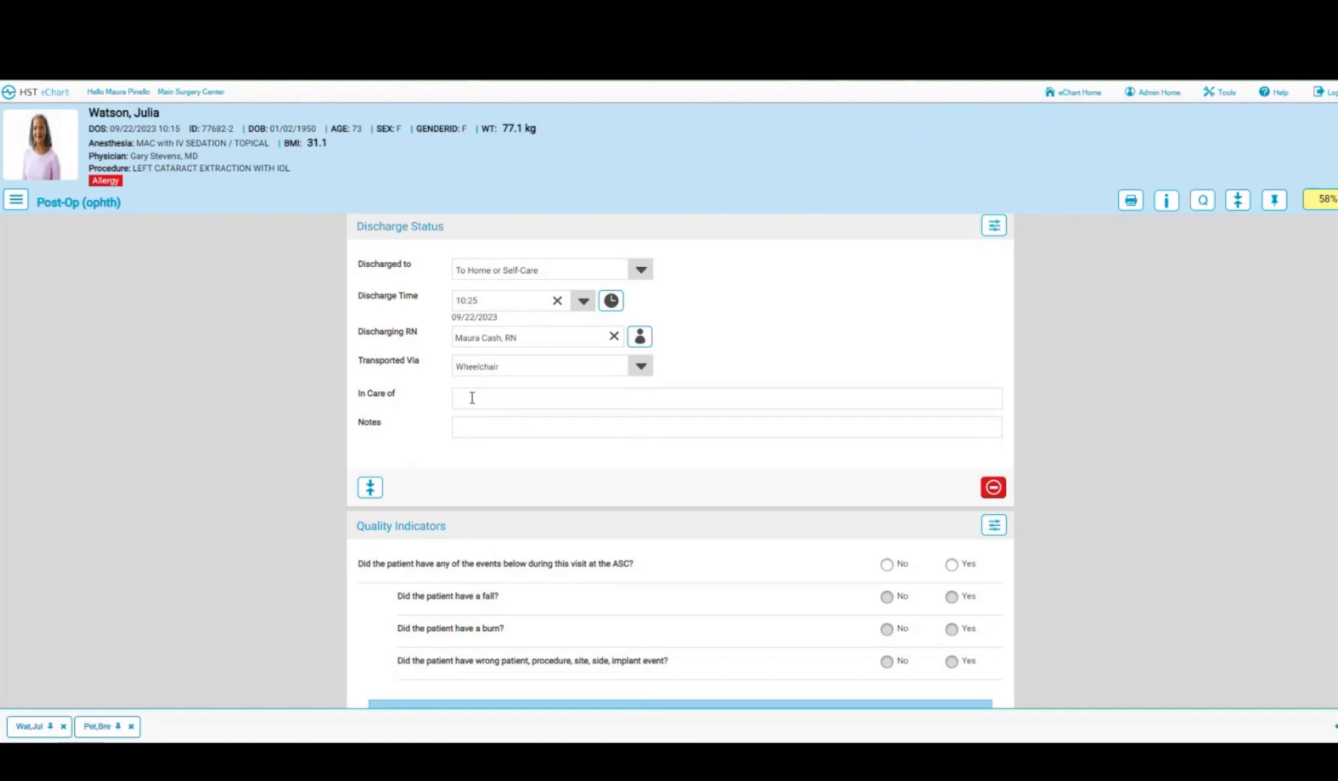
click(471, 397)
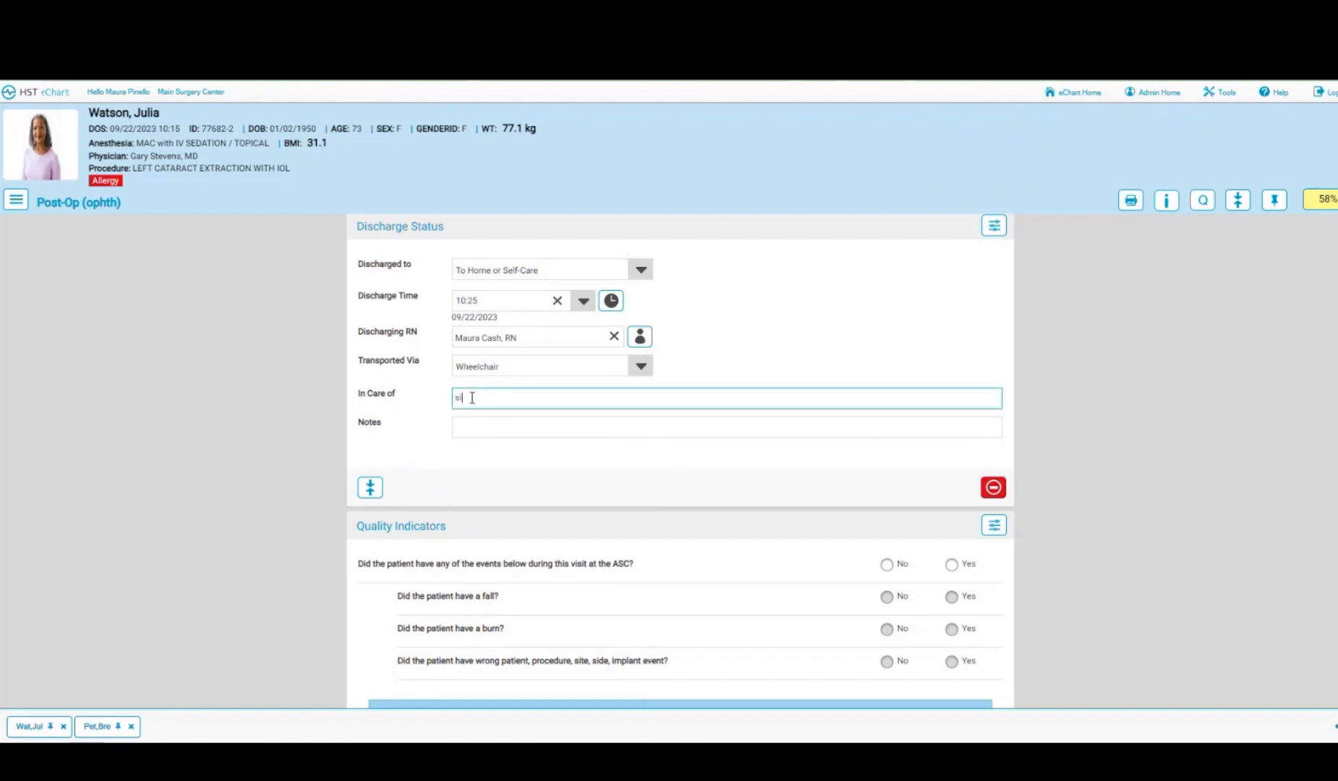
click(545, 477)
scroll(544, 477, down, 3)
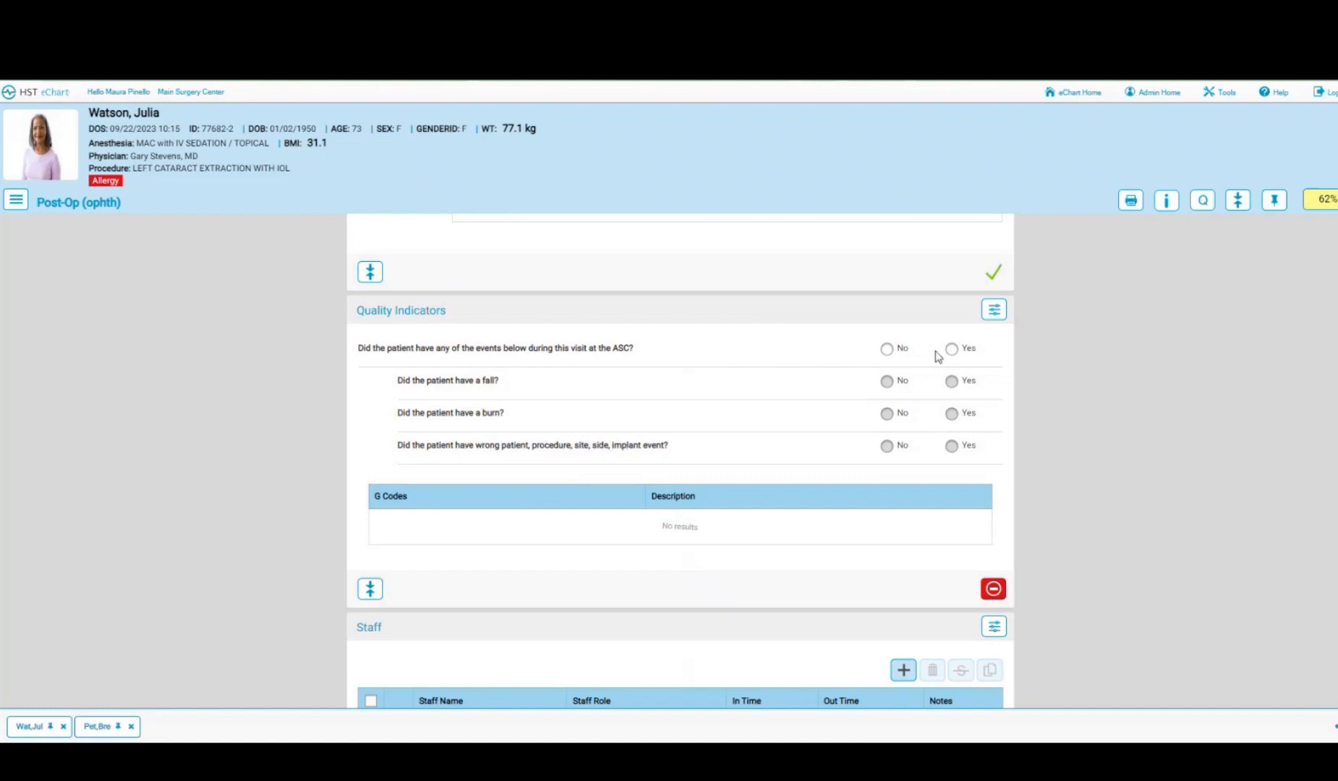
- Answer the quality indicators: ASC events Yes, fall Yes, burn No, wrong-patient event No
click(887, 349)
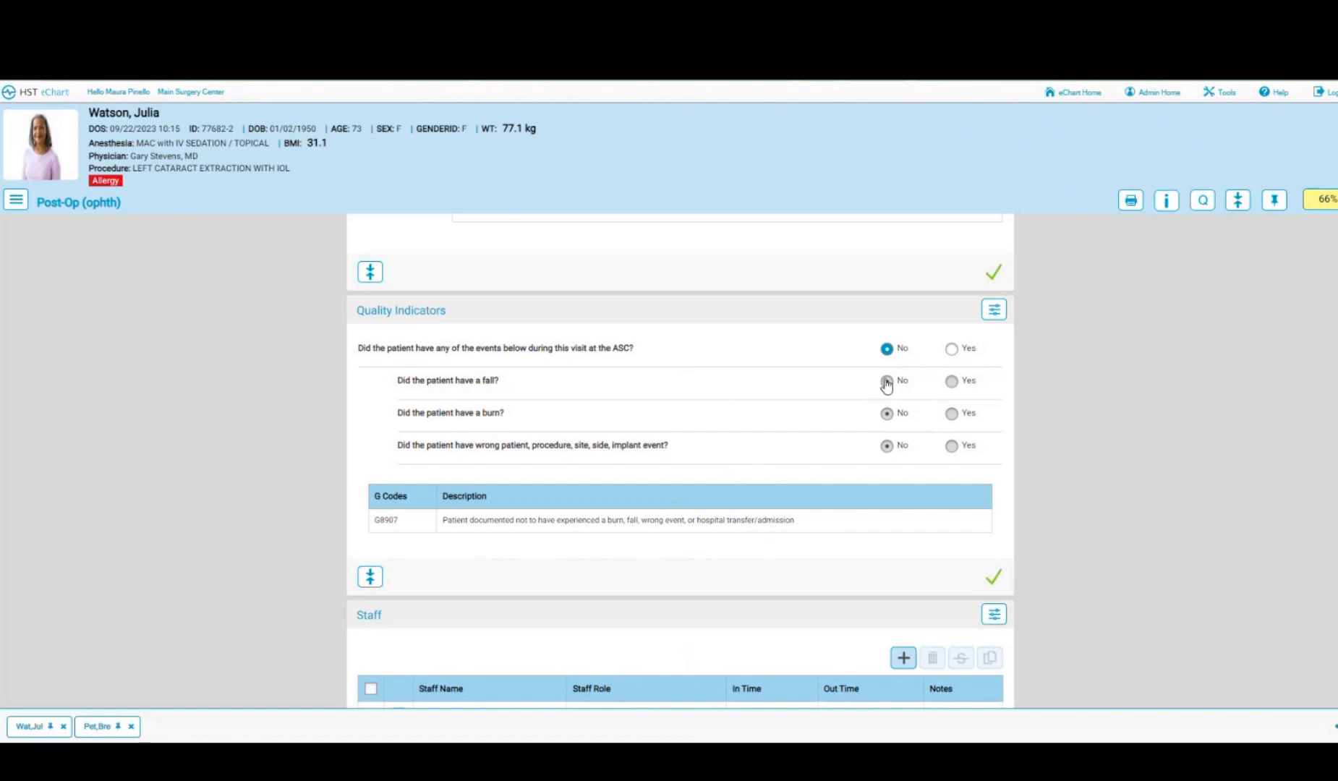
click(951, 348)
click(951, 383)
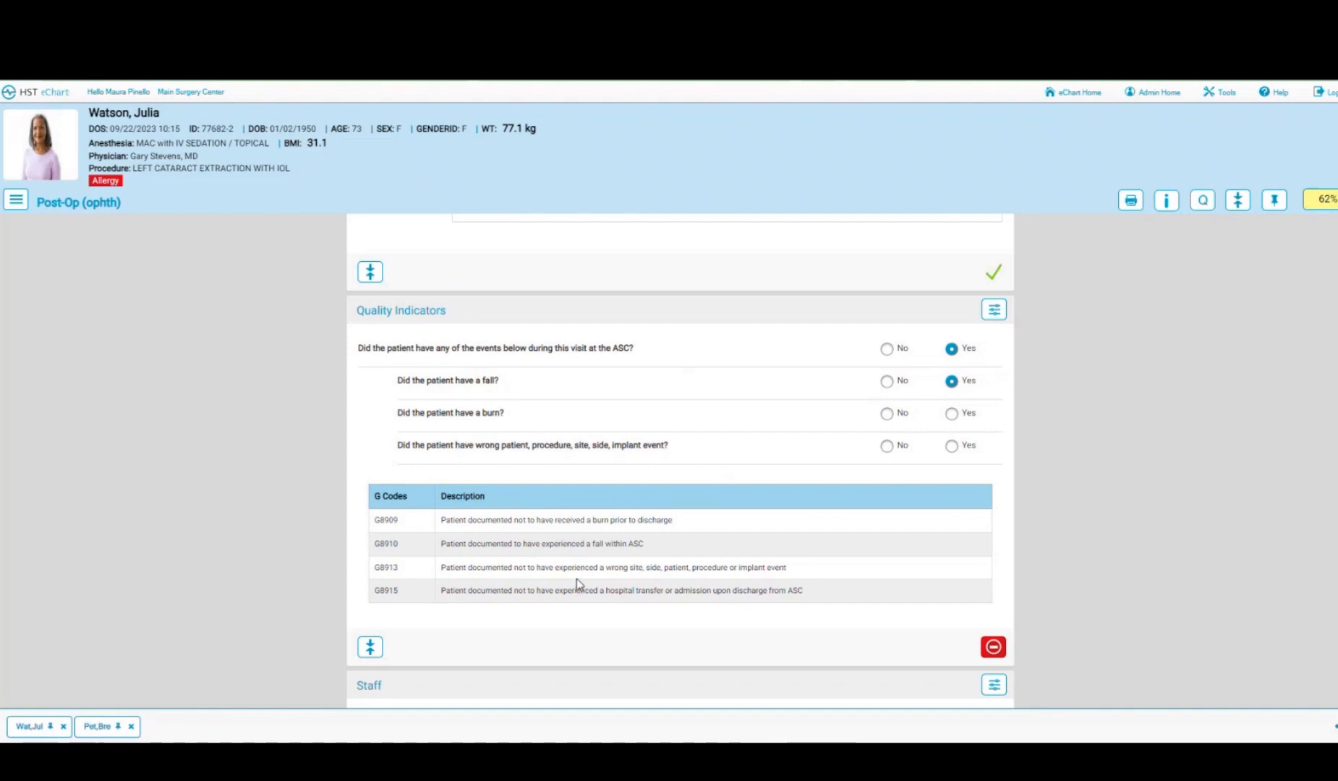
click(887, 413)
click(887, 445)
- Confirm the supplies used on the post-op chart
scroll(741, 463, down, 5)
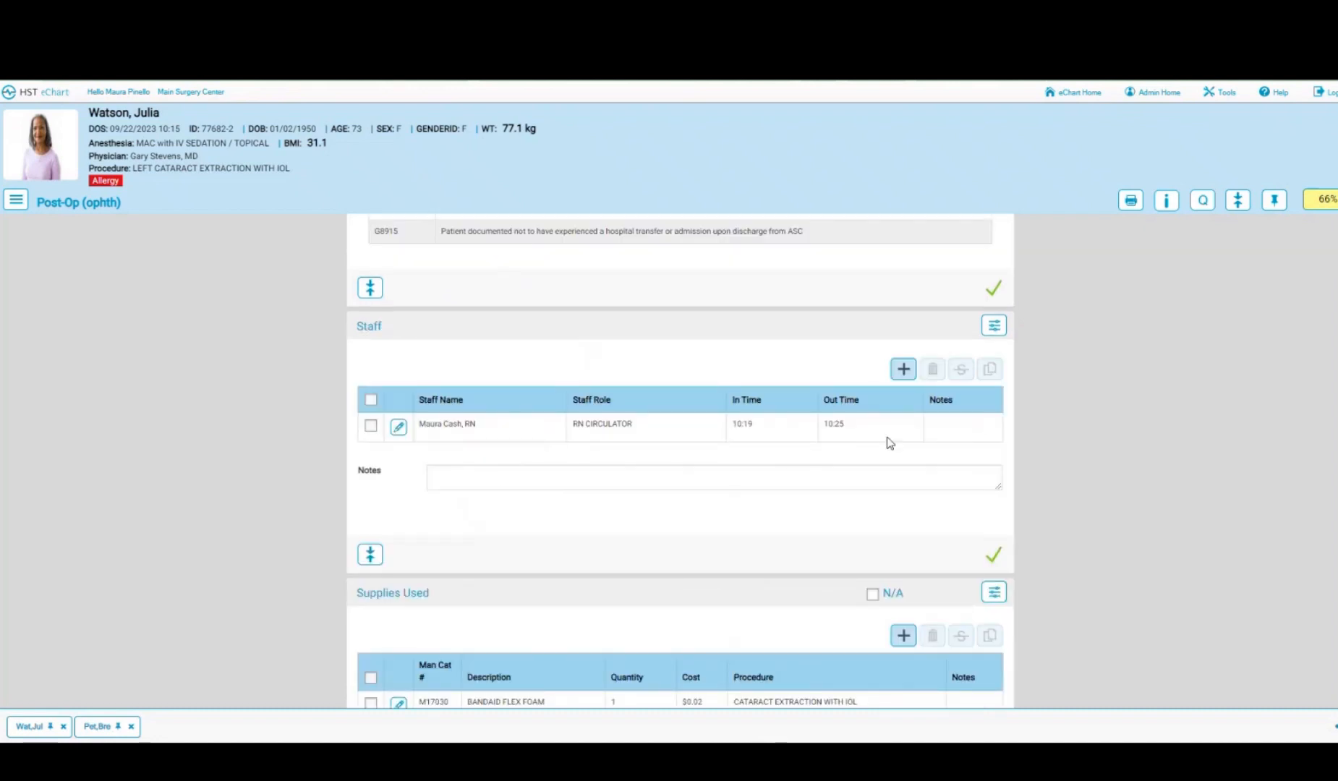
scroll(778, 481, down, 3)
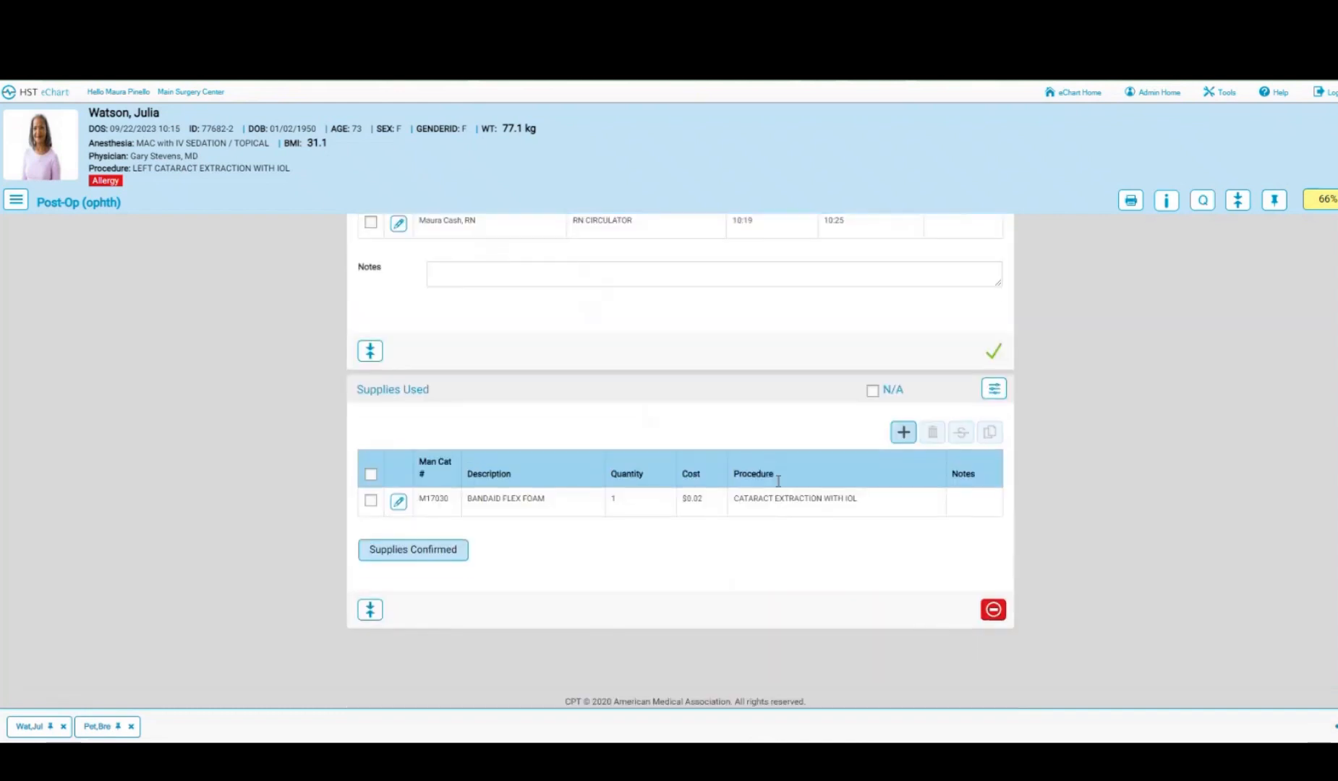
click(405, 560)
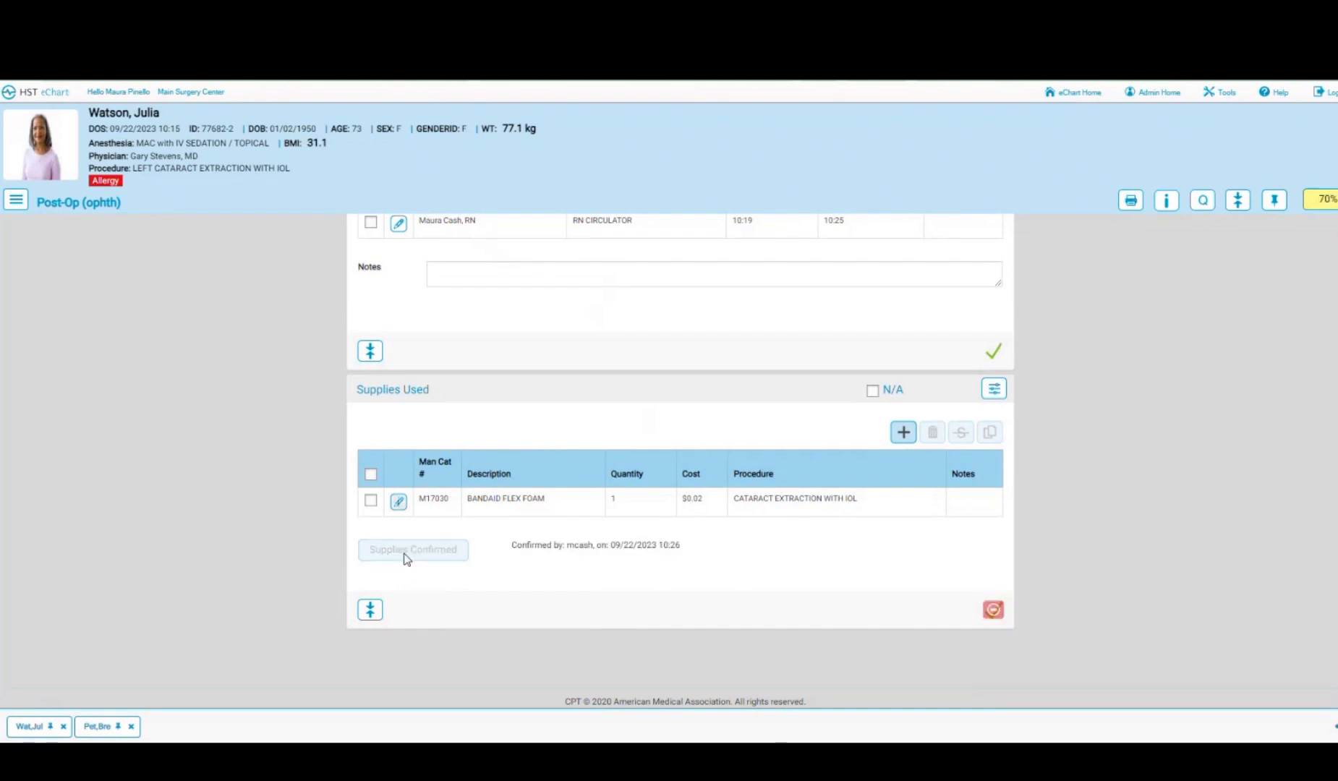
- Bring up the physician's orders chart window and maximize it
click(16, 199)
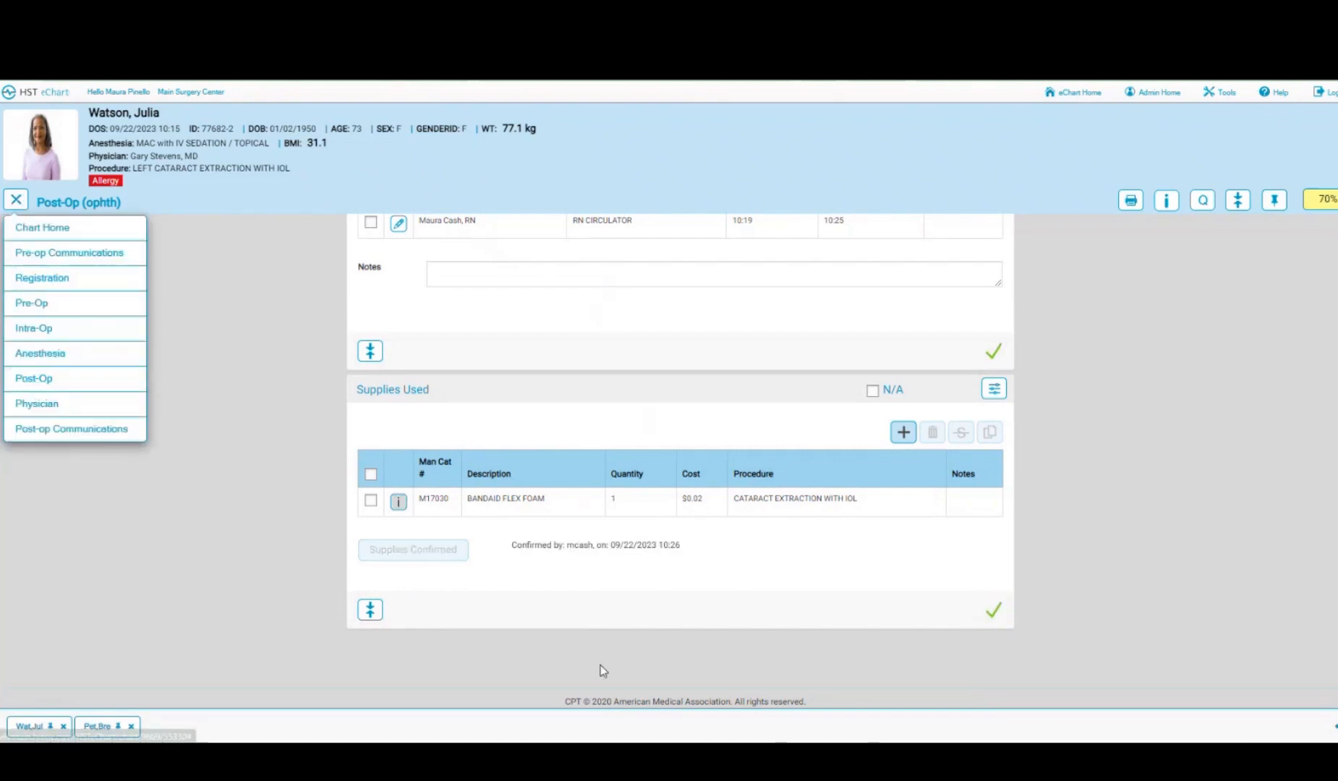
mouse_move(672, 759)
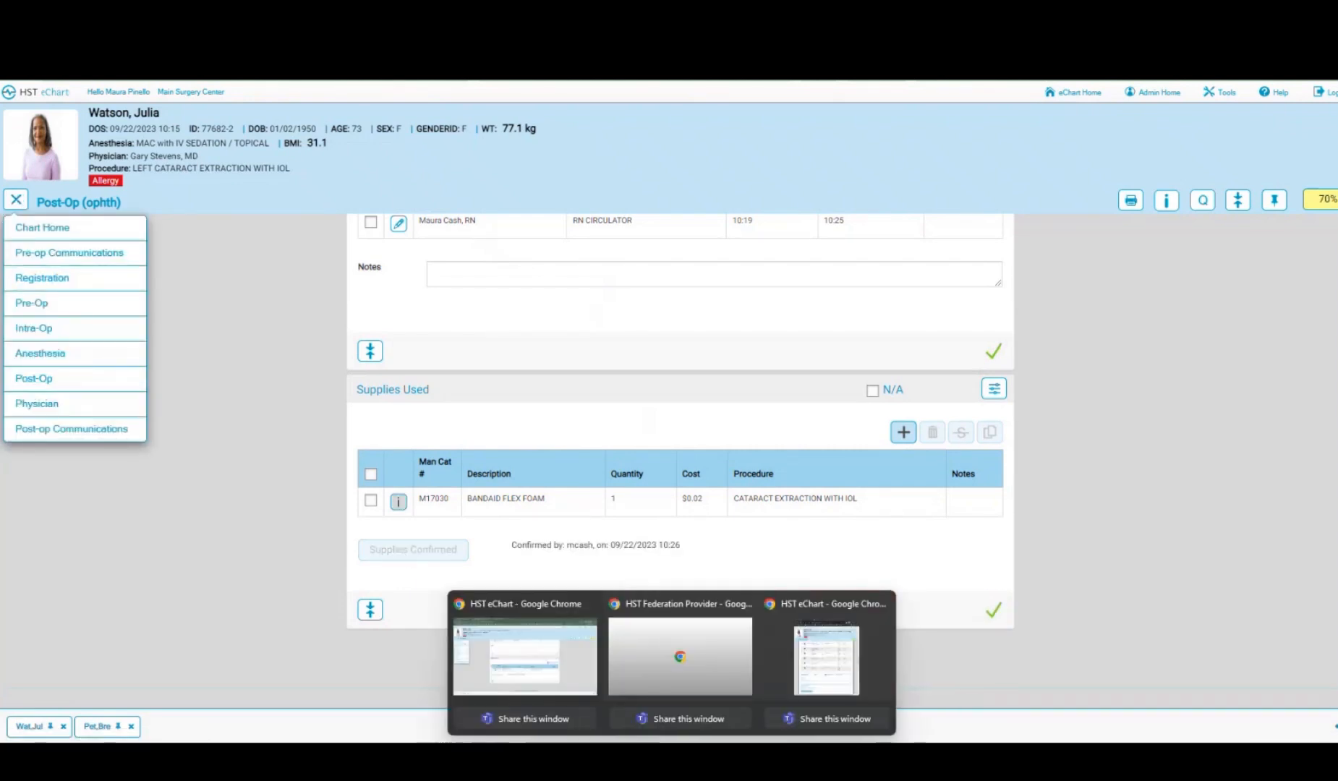
click(823, 658)
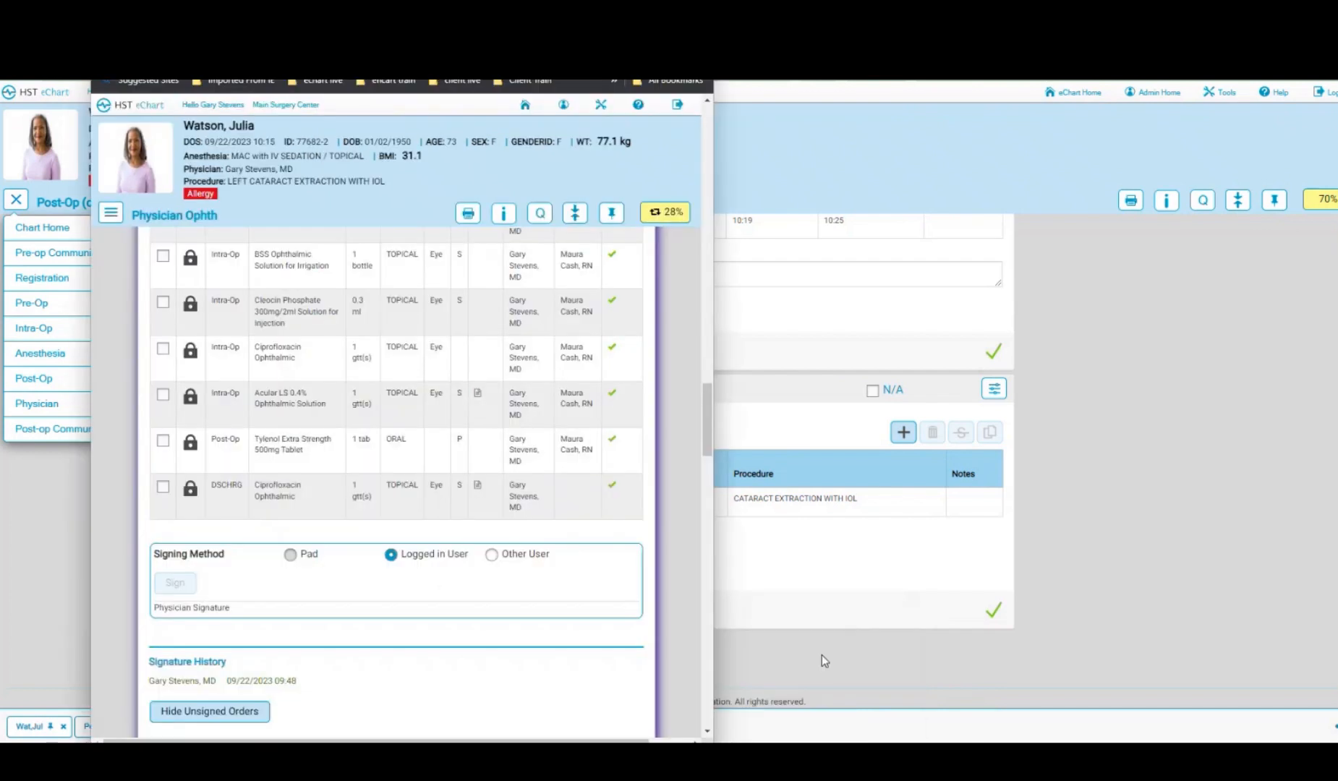
key(super+Up)
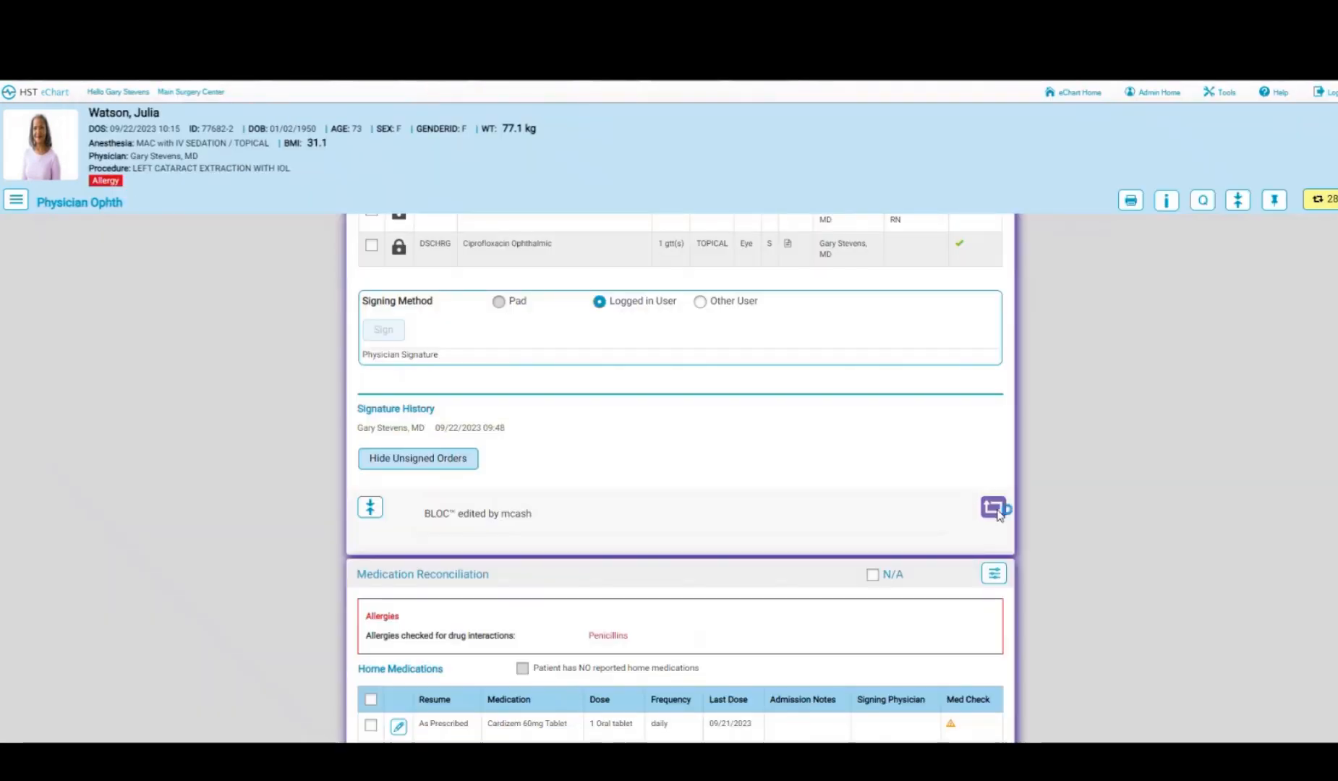
- Refresh the orders, sign Medication Reconciliation with Sign All, and mark it complete
click(994, 512)
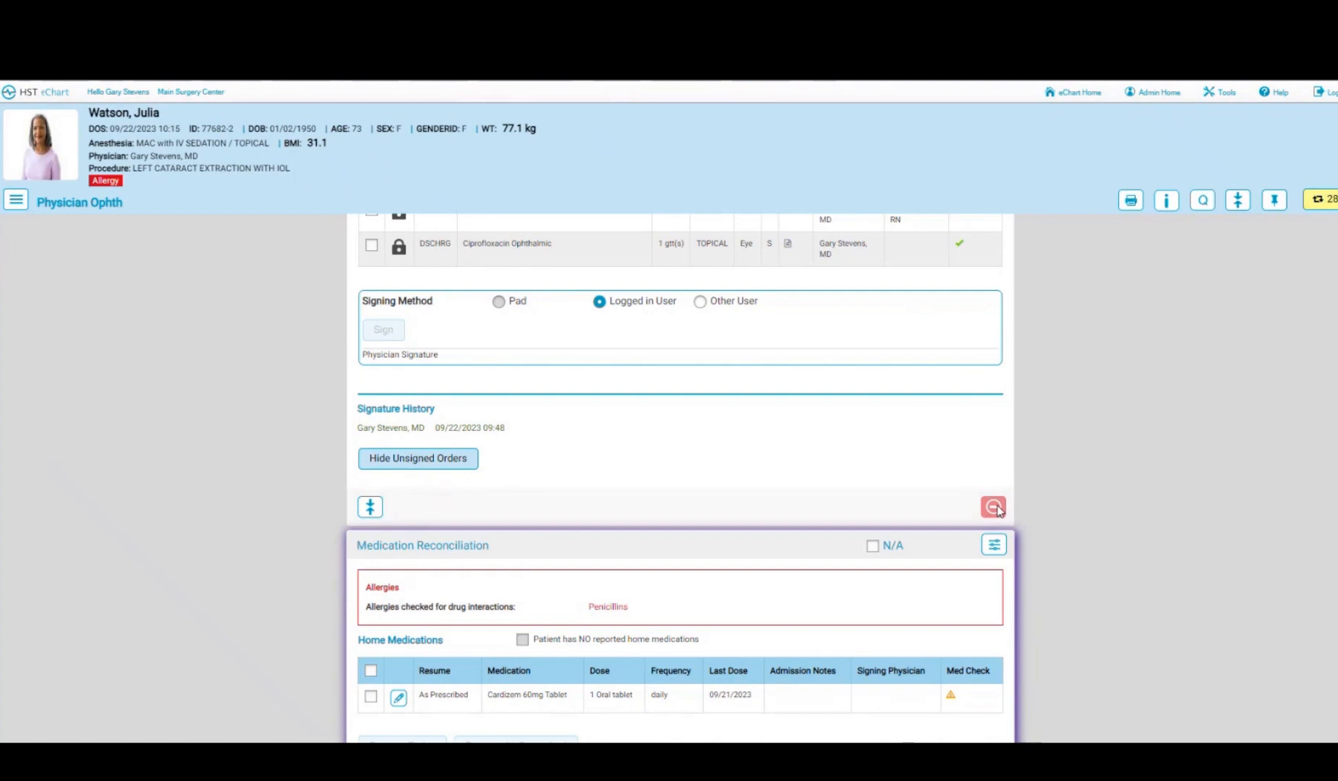
scroll(998, 510, down, 1)
scroll(1004, 499, down, 2)
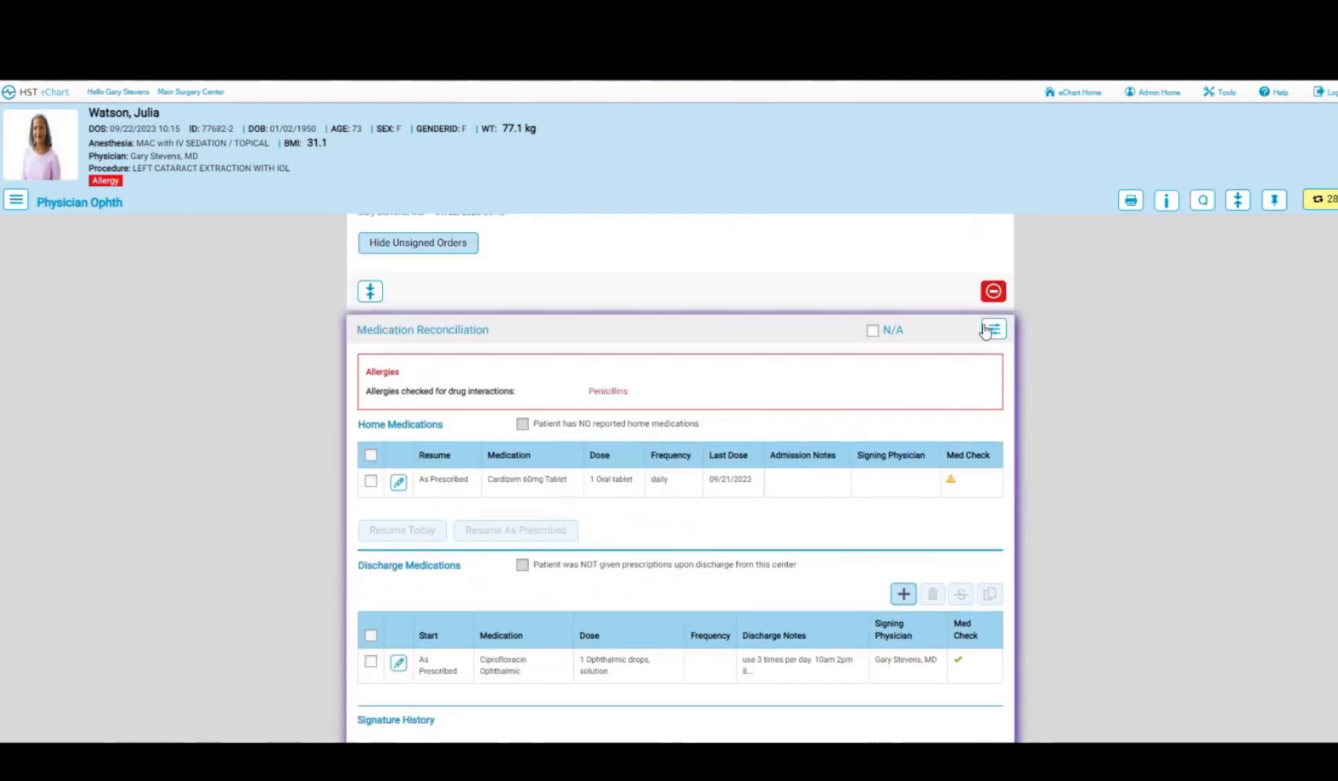
scroll(683, 405, down, 1)
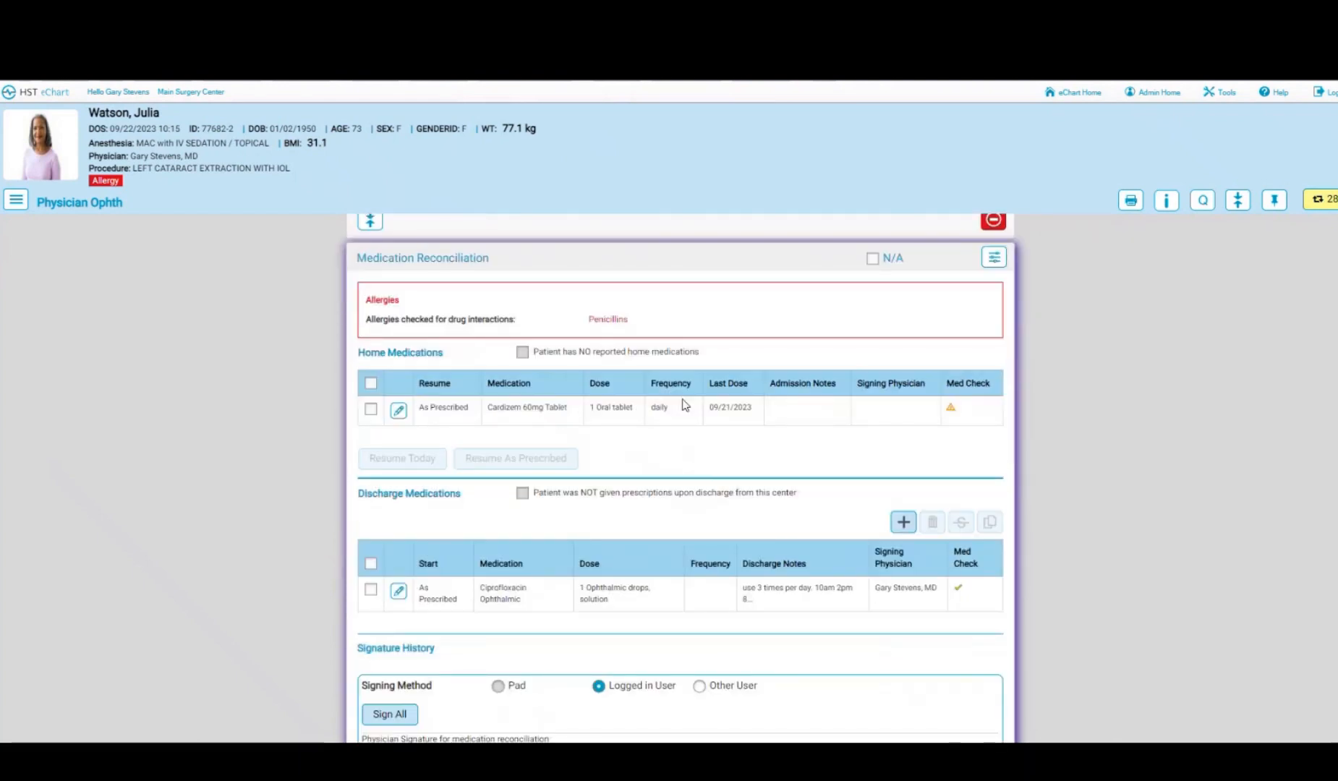
scroll(684, 406, down, 1)
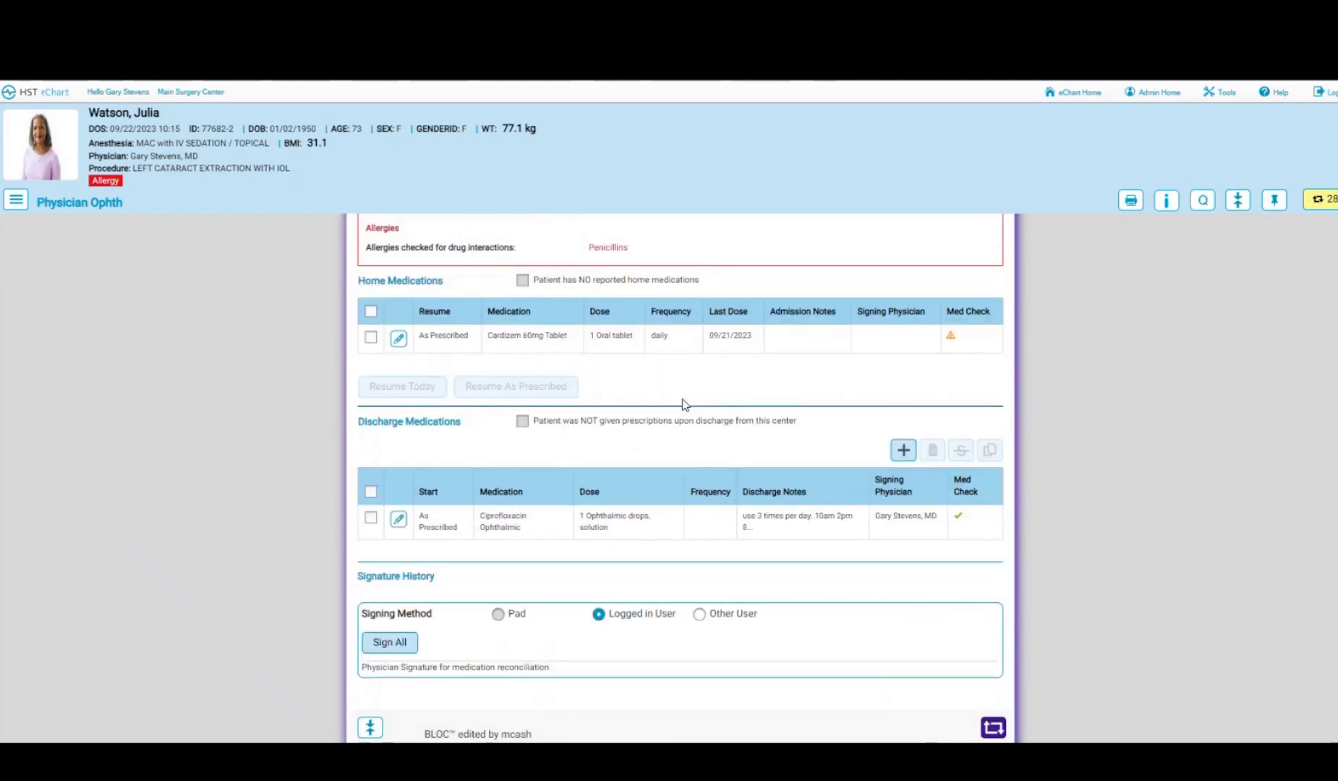
scroll(683, 402, down, 1)
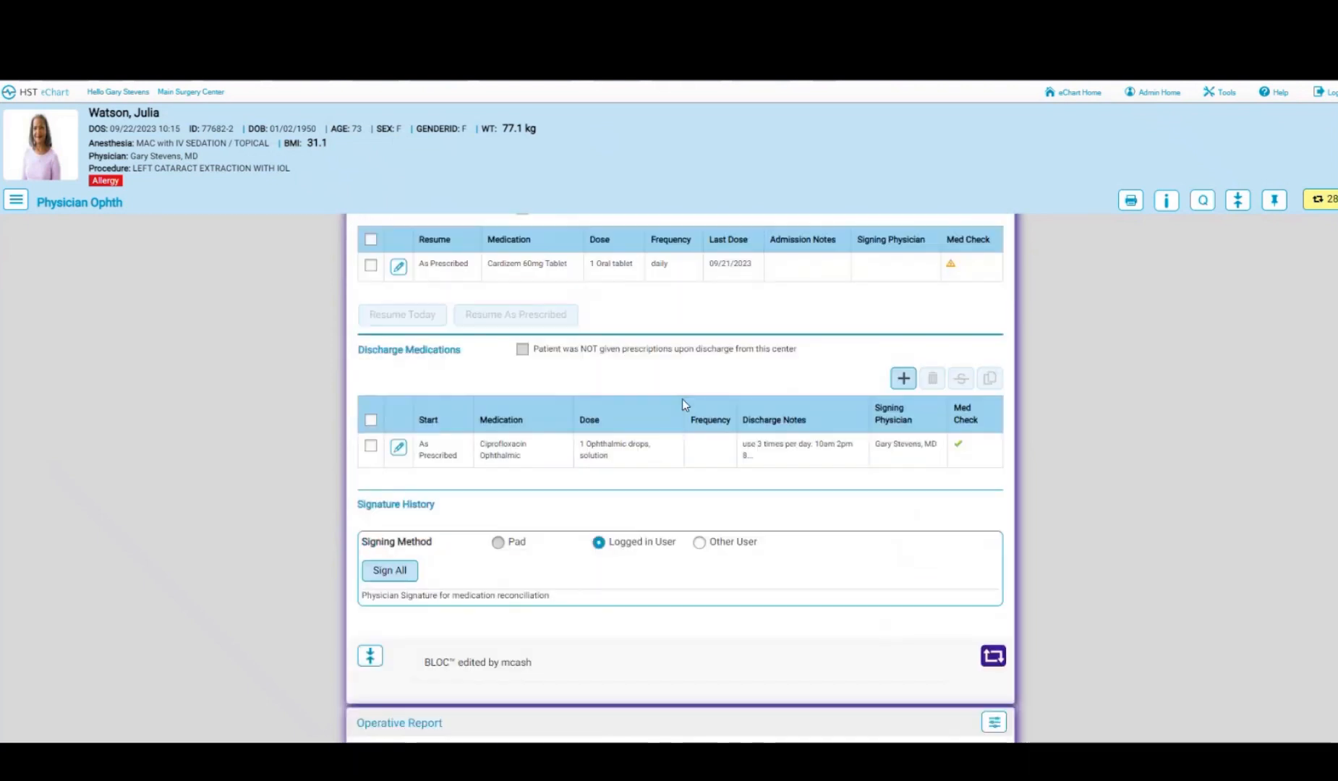
click(390, 571)
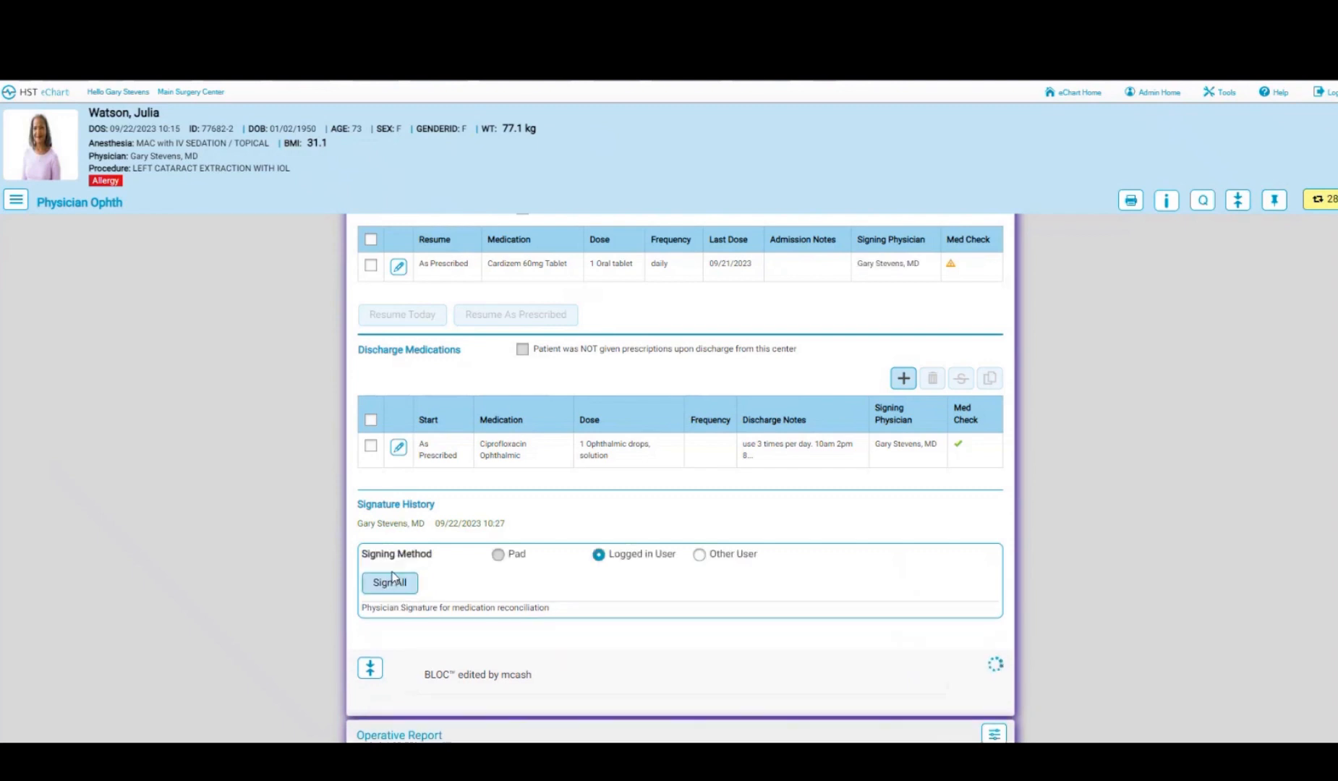
click(996, 669)
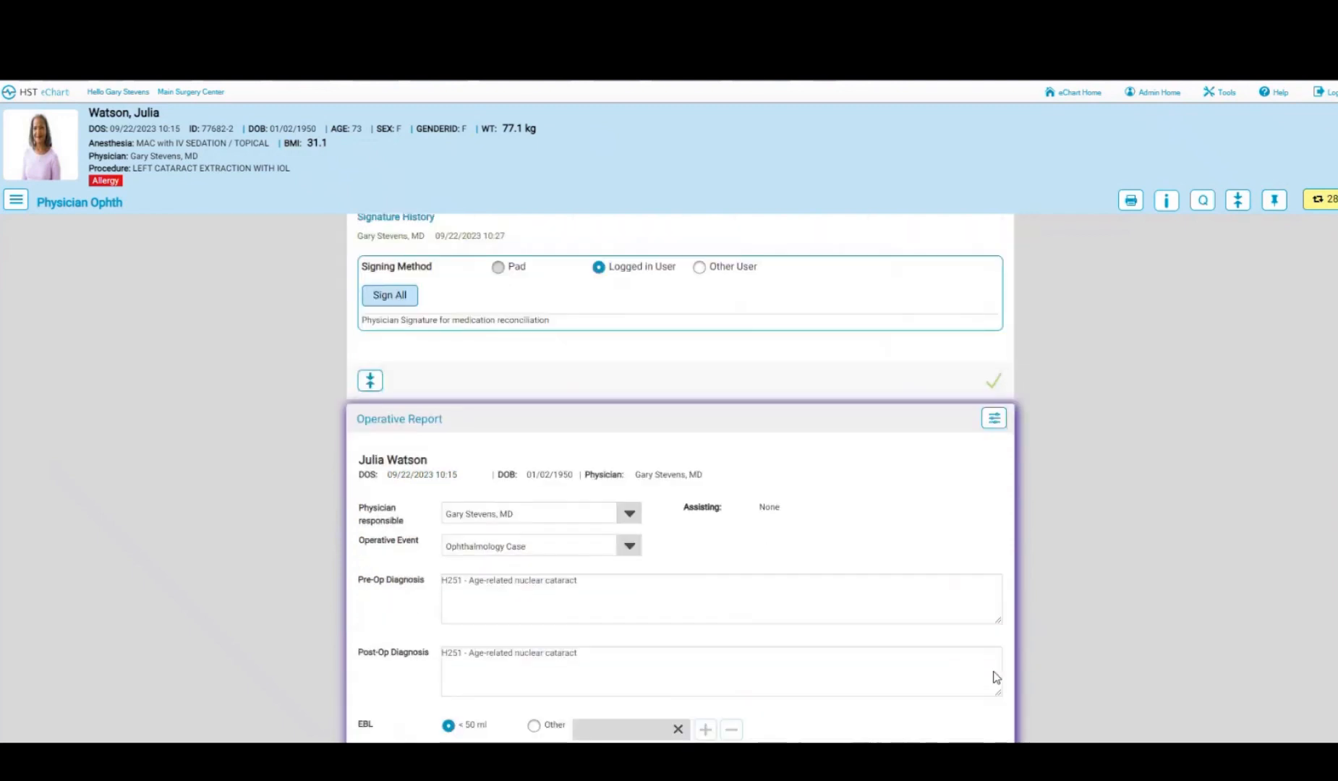
- Review the Operative Report's procedure description and sign it as the logged-in user
scroll(996, 678, down, 2)
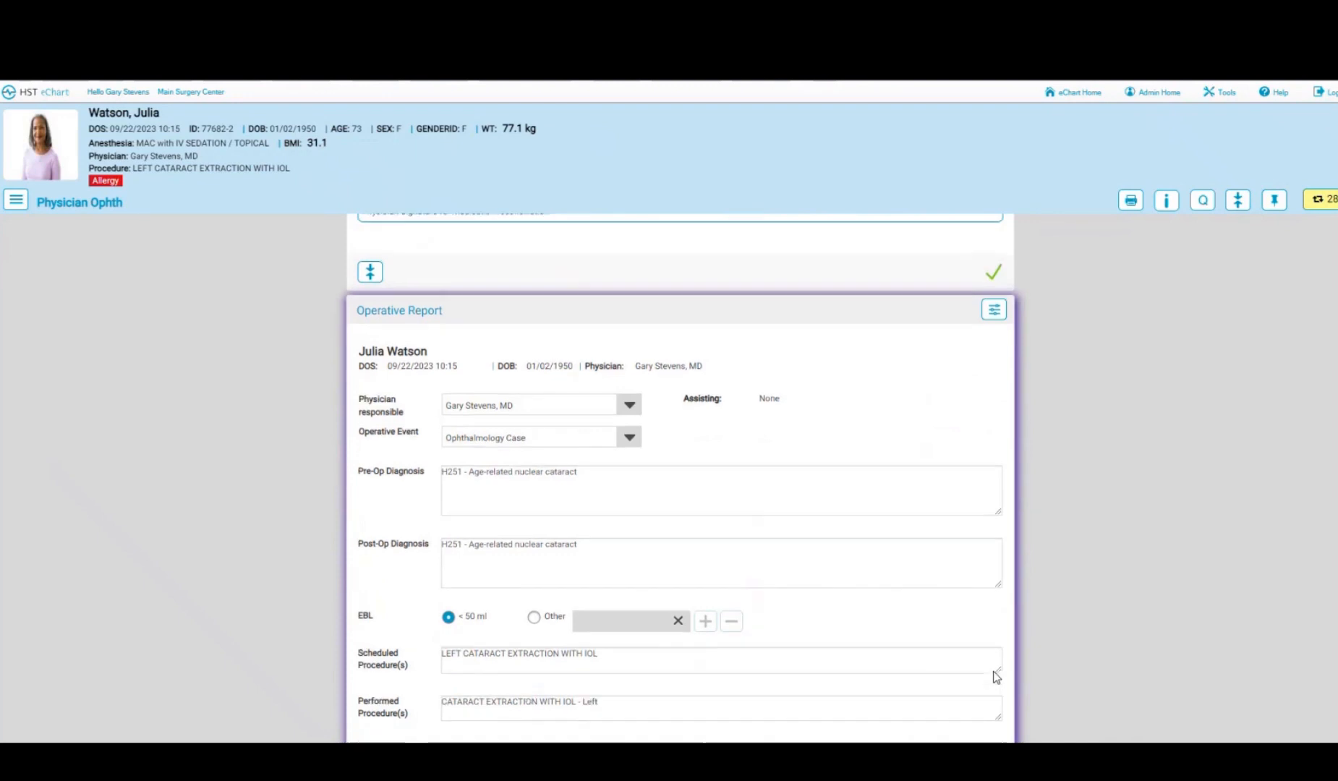
scroll(996, 674, down, 1)
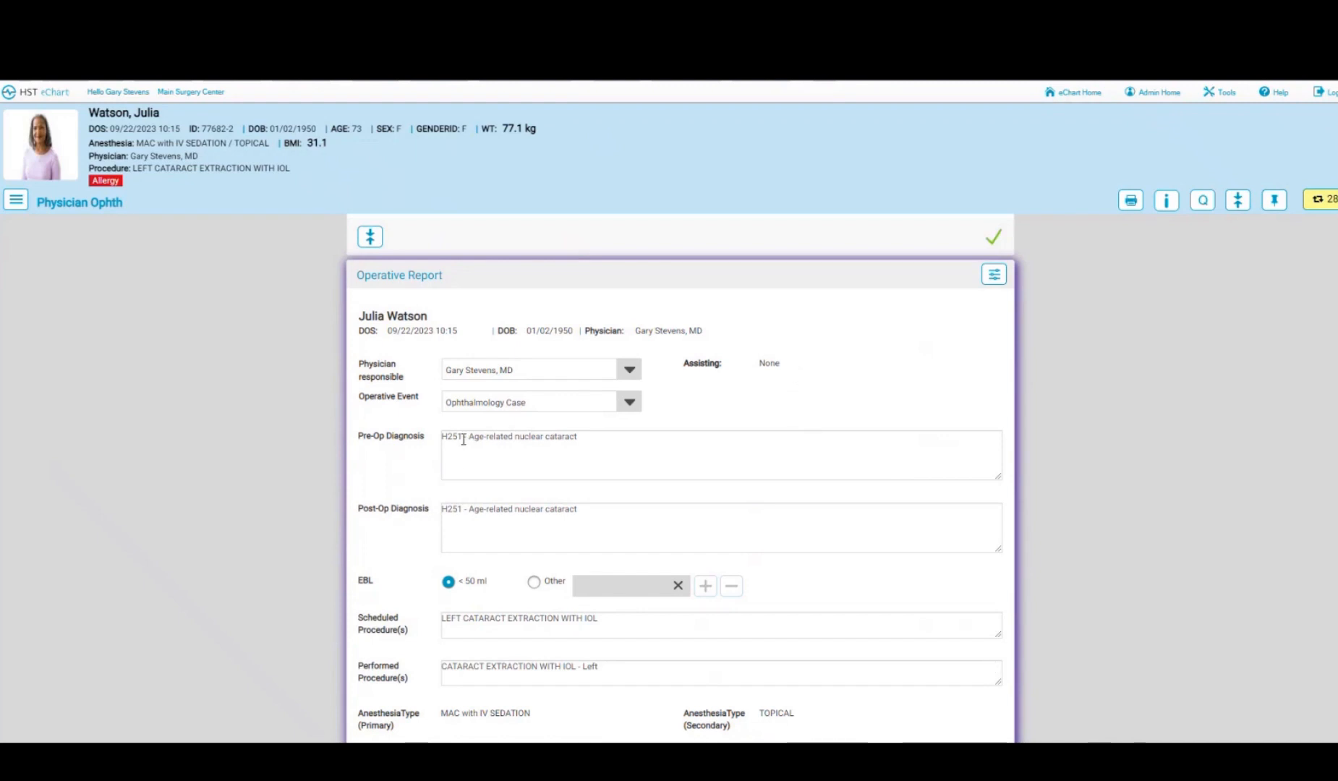
scroll(500, 523, down, 1)
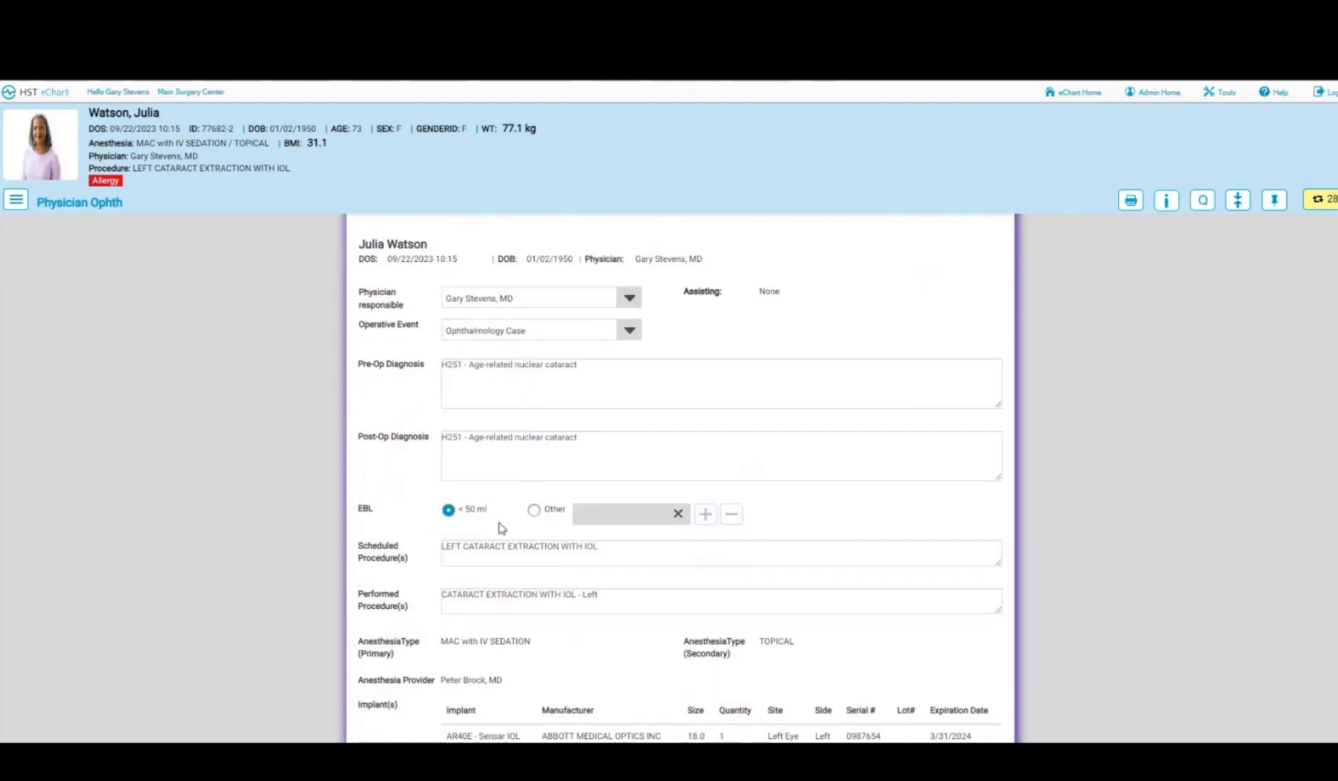
scroll(593, 516, down, 1)
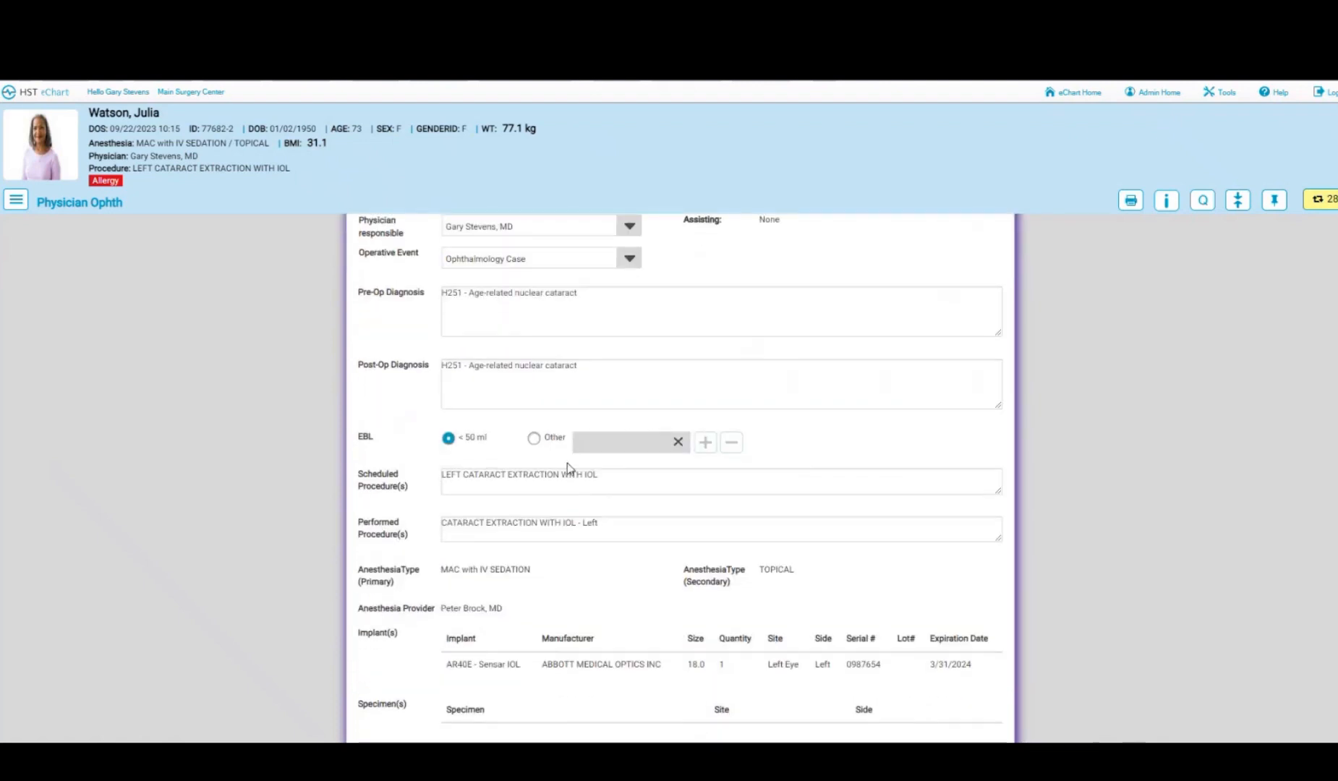
scroll(589, 512, down, 1)
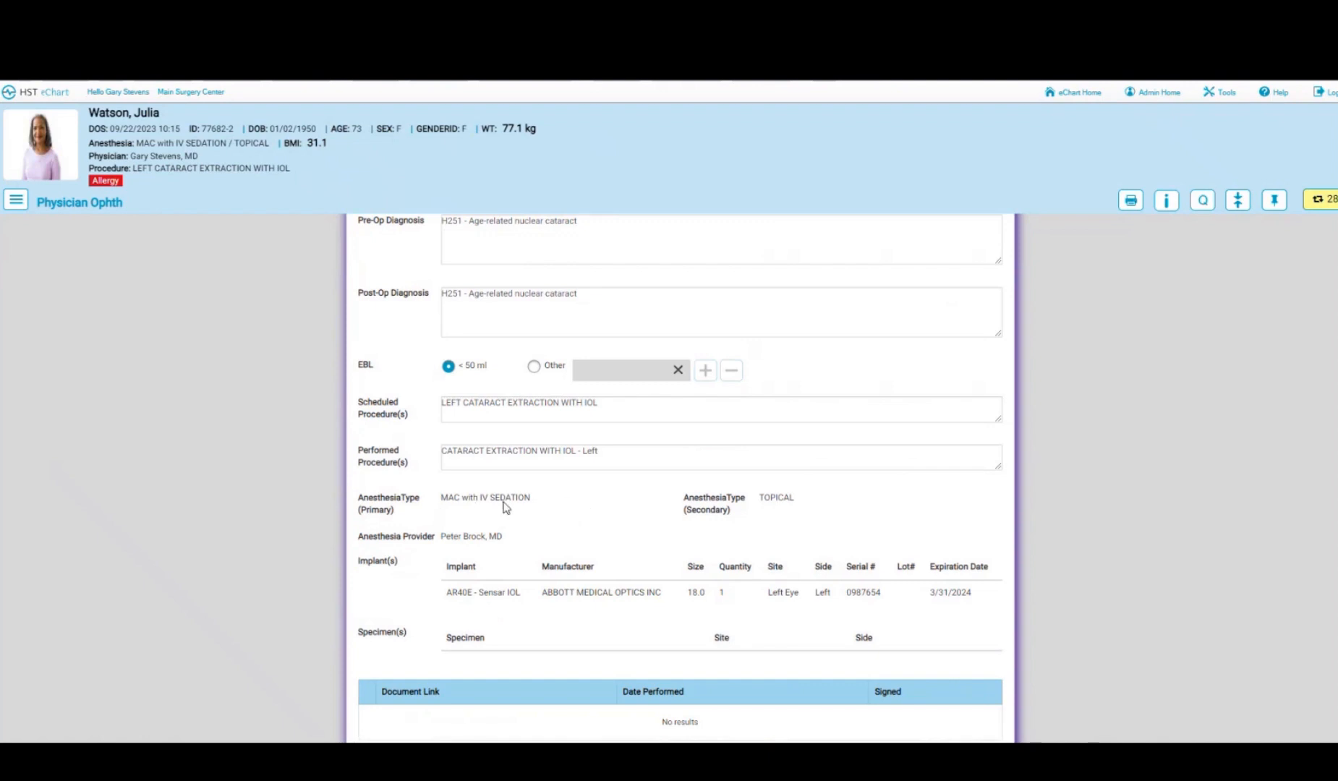
scroll(614, 505, down, 1)
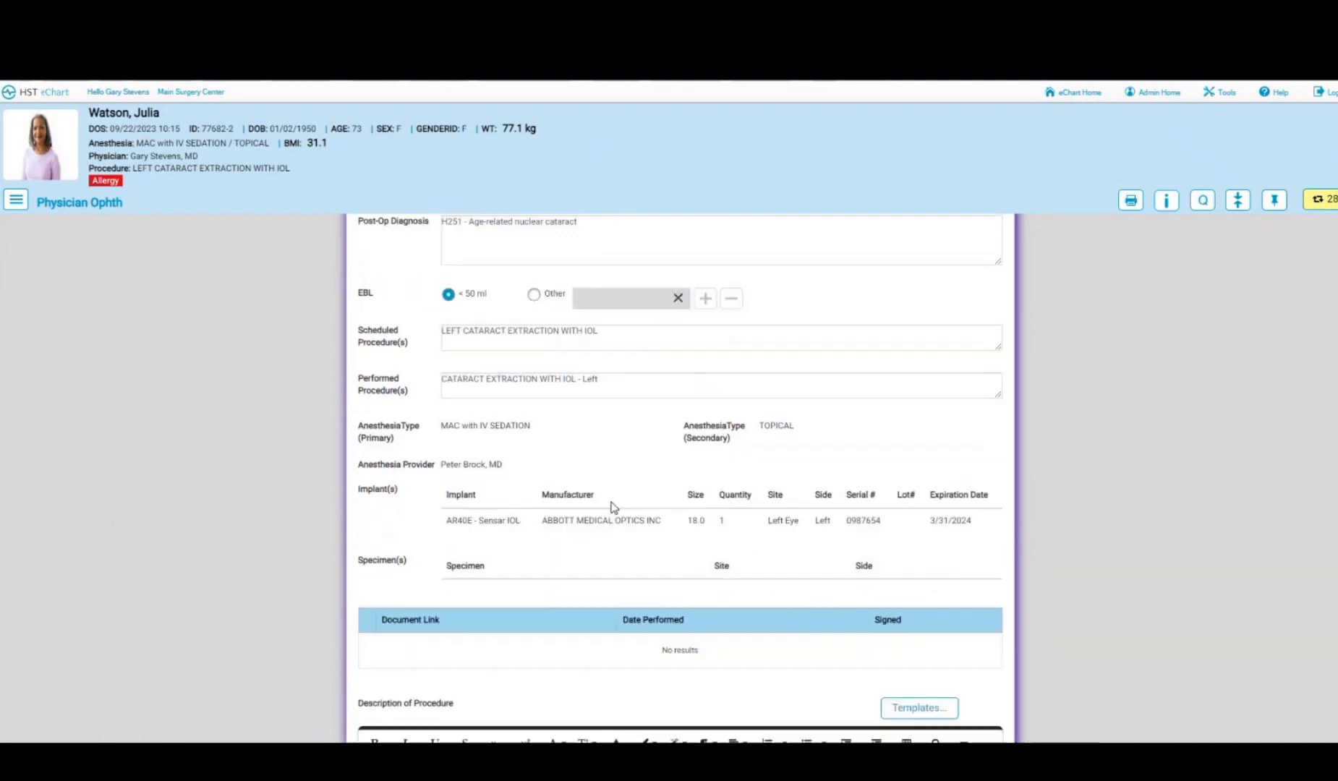
scroll(586, 517, down, 2)
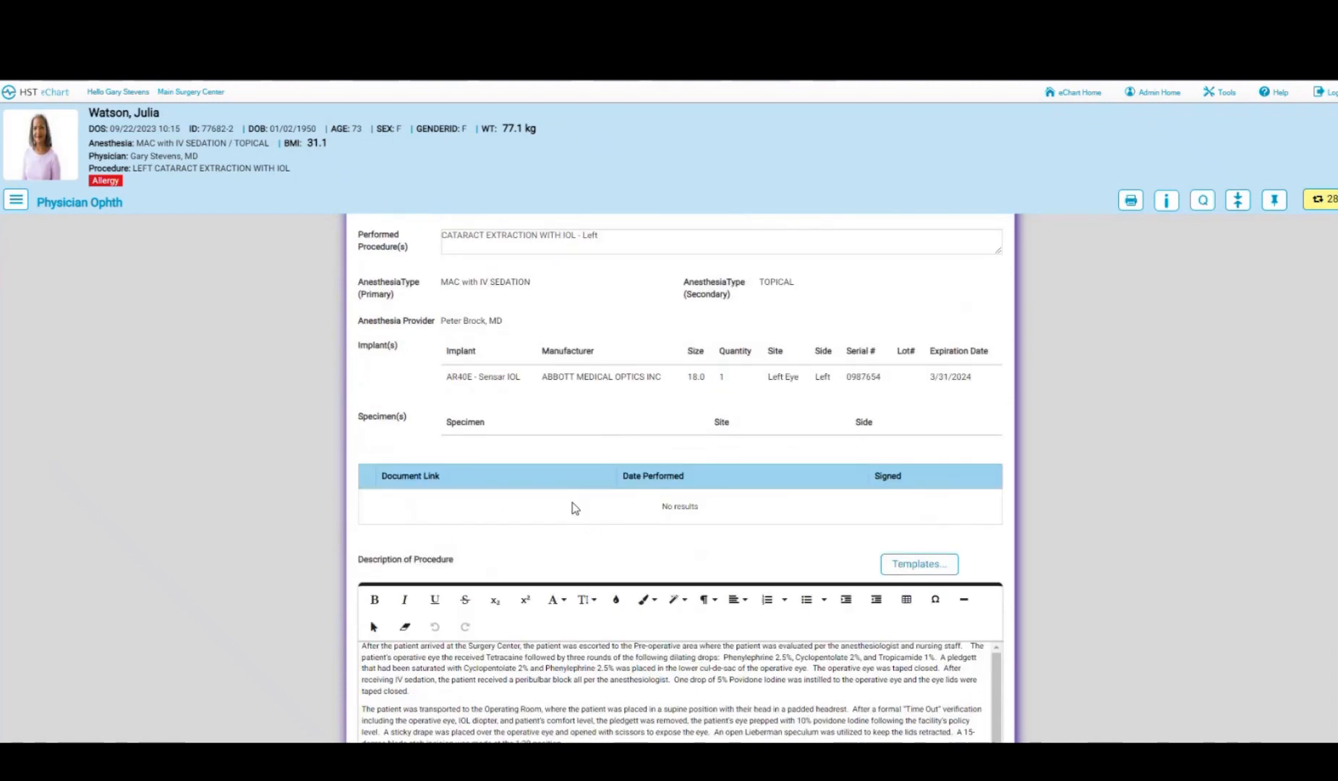
scroll(574, 505, down, 3)
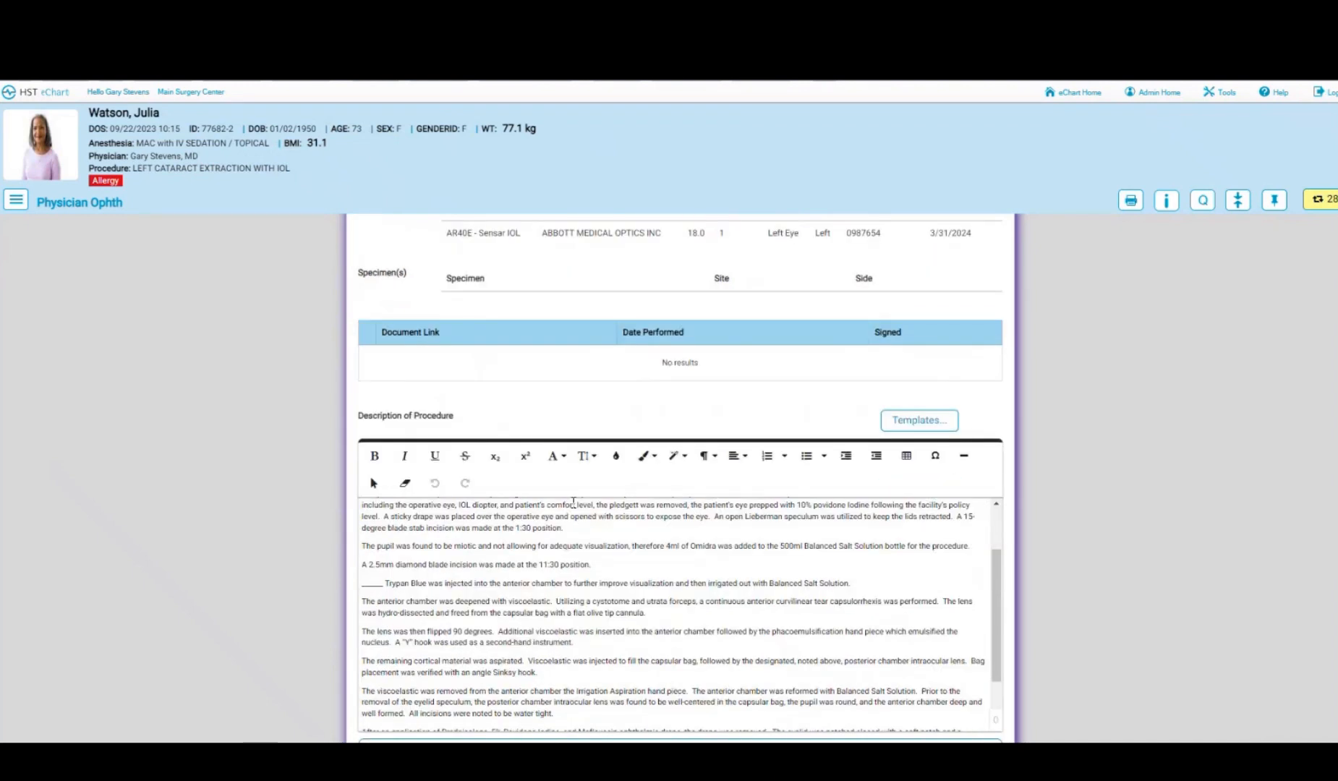
scroll(930, 555, down, 1)
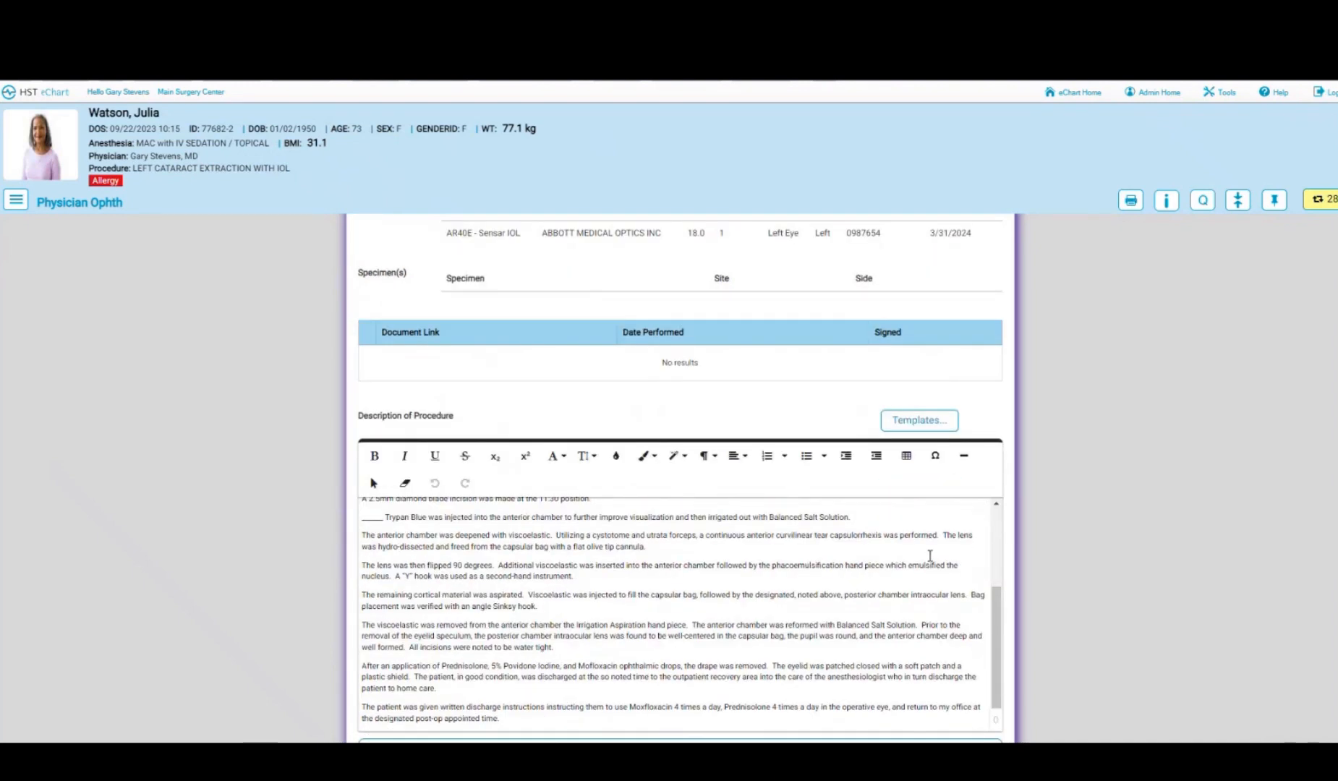
scroll(1091, 548, down, 3)
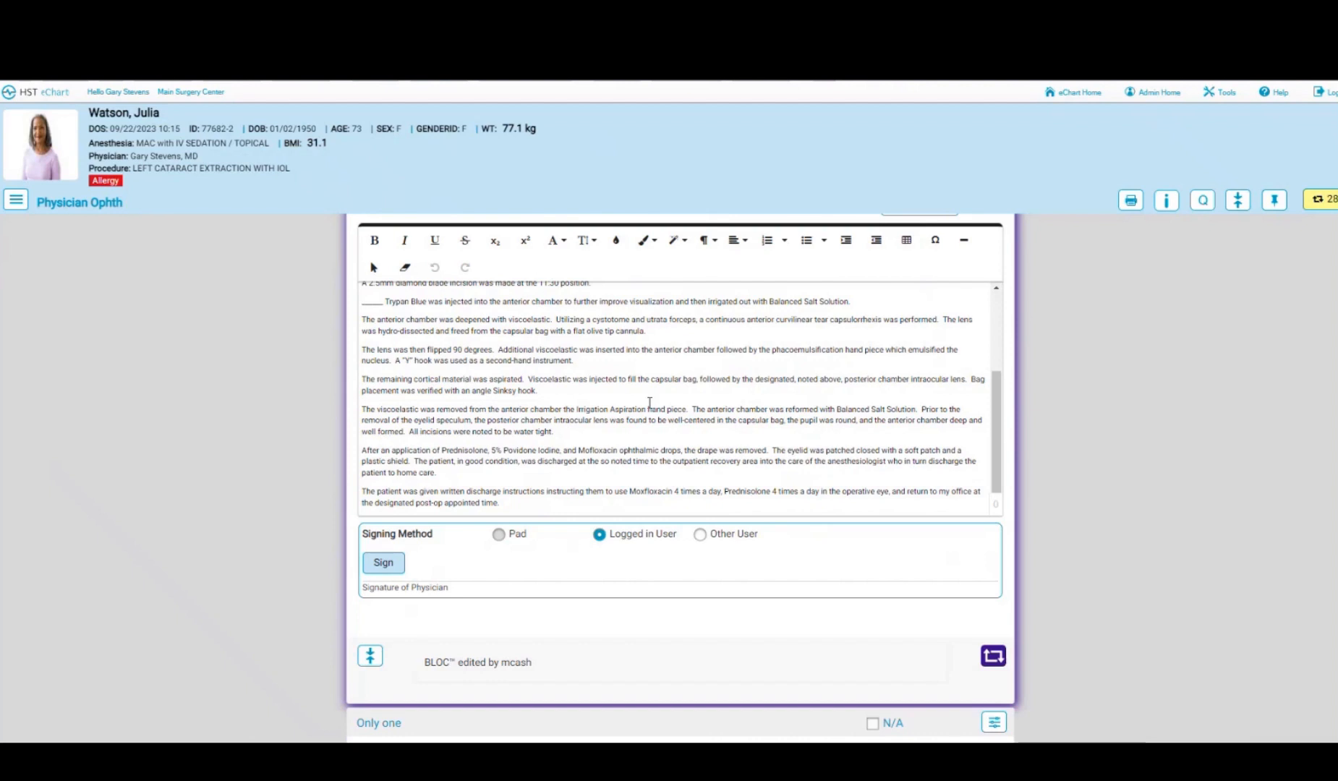
scroll(391, 353, up, 1)
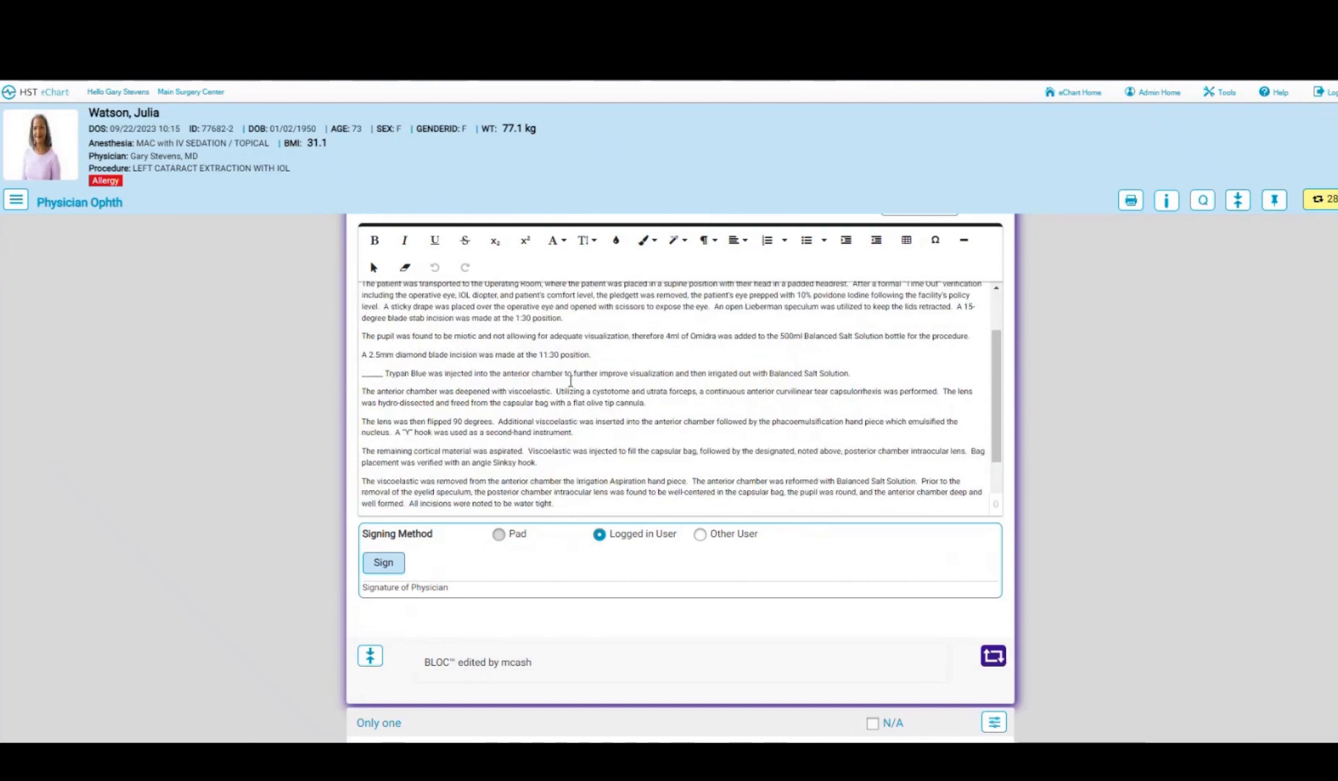
scroll(571, 382, down, 1)
click(397, 571)
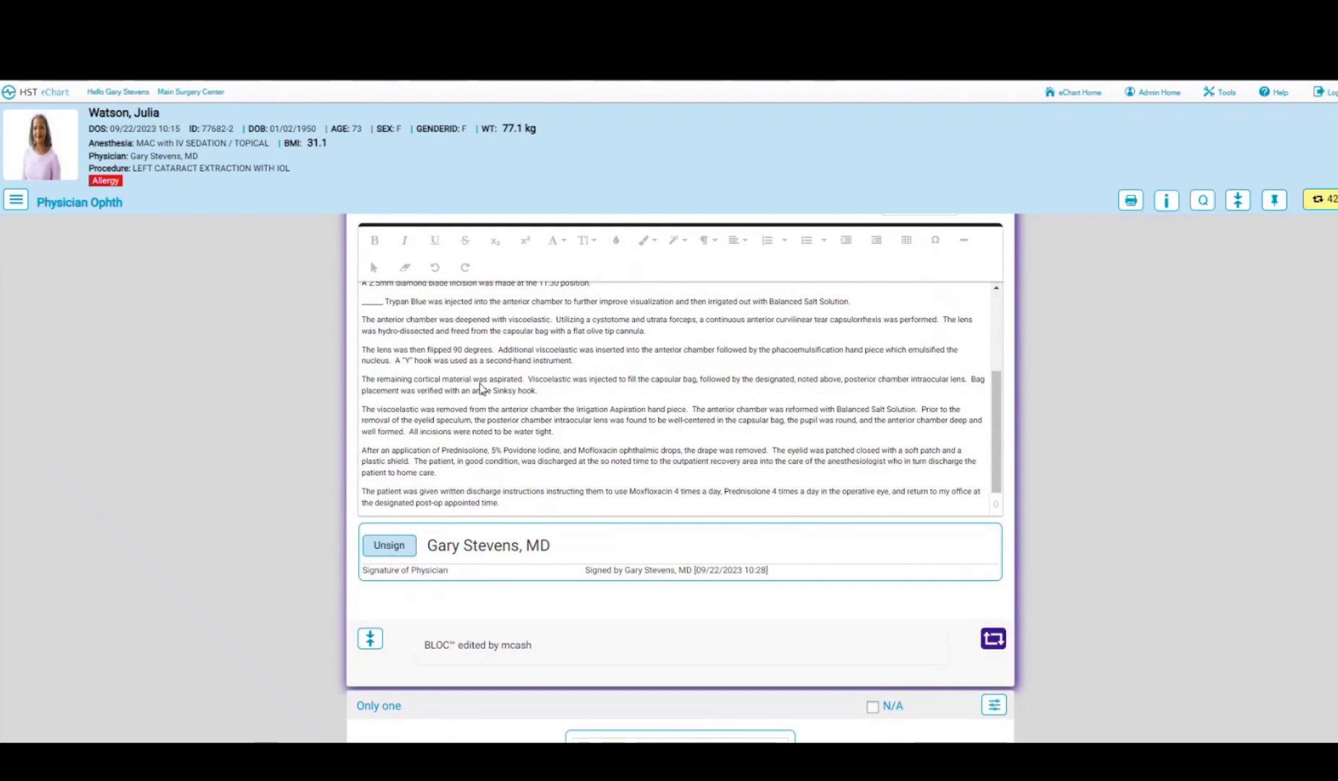
- Mark the Operative Report complete and set the eye-drawing section to N/A
click(992, 639)
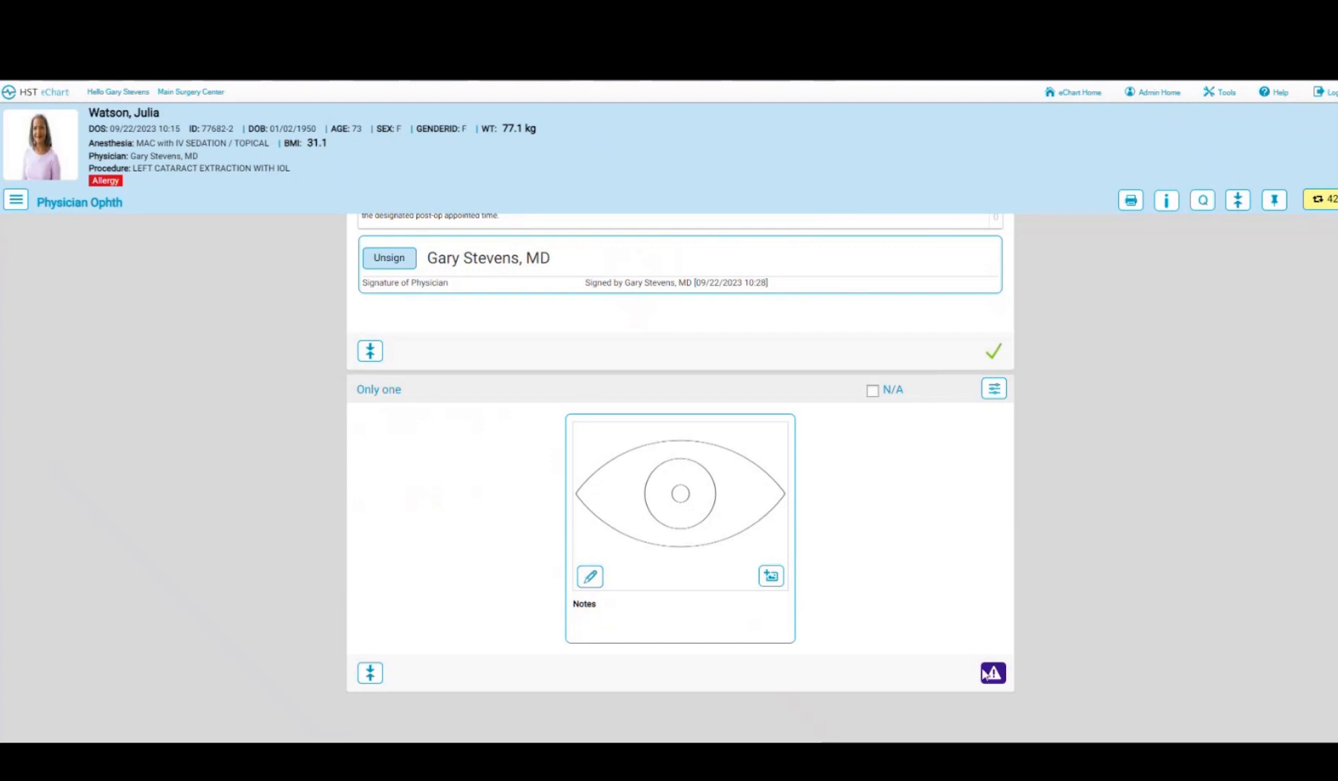
click(1001, 681)
click(872, 391)
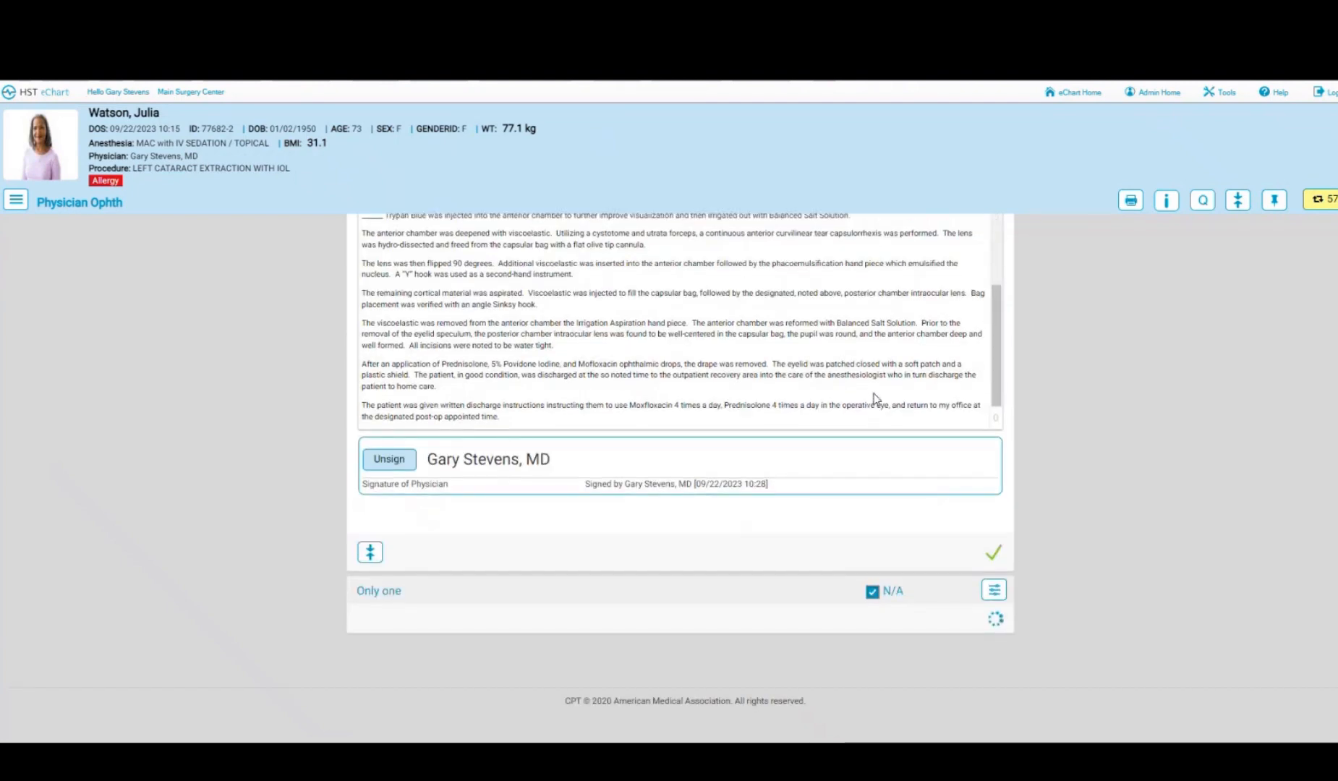
click(16, 200)
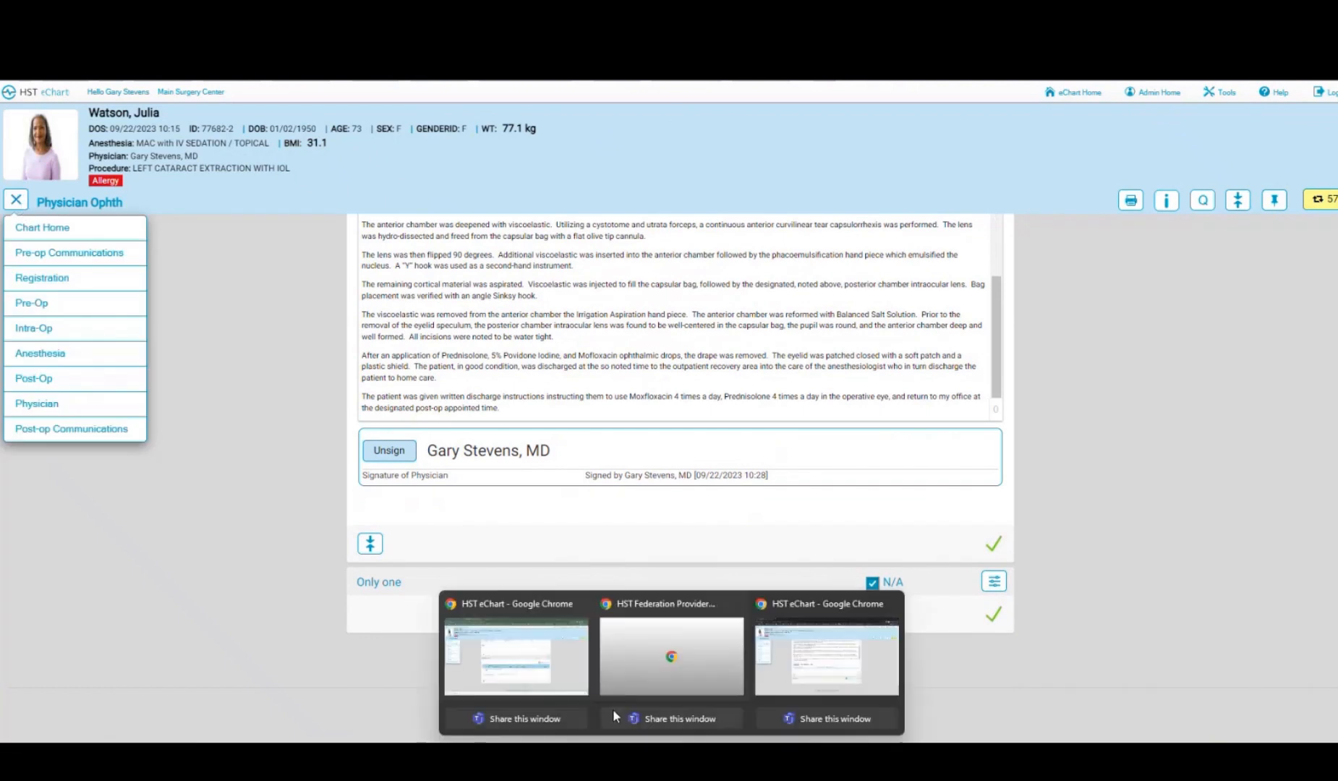
- Add a 10:28 Communication Log entry by the current user marked Call Completed, and save it
click(613, 709)
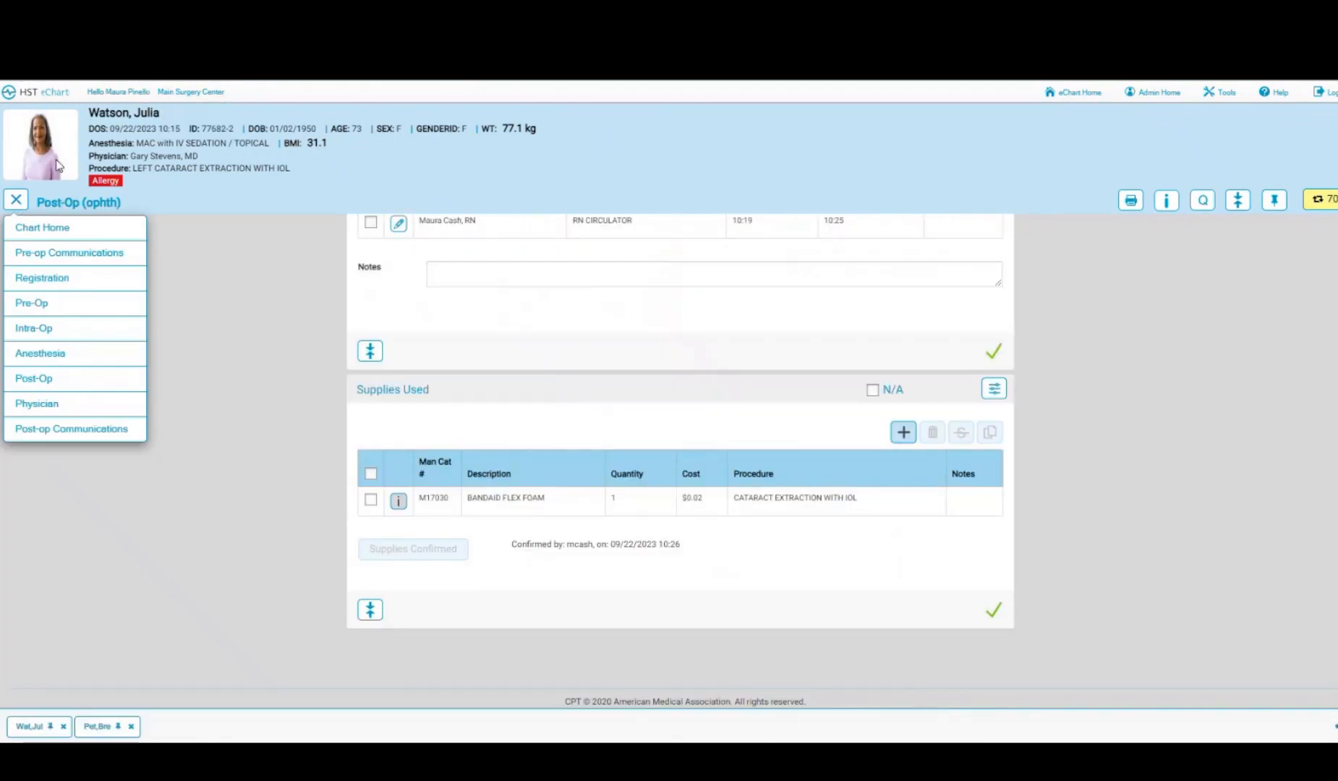
click(36, 431)
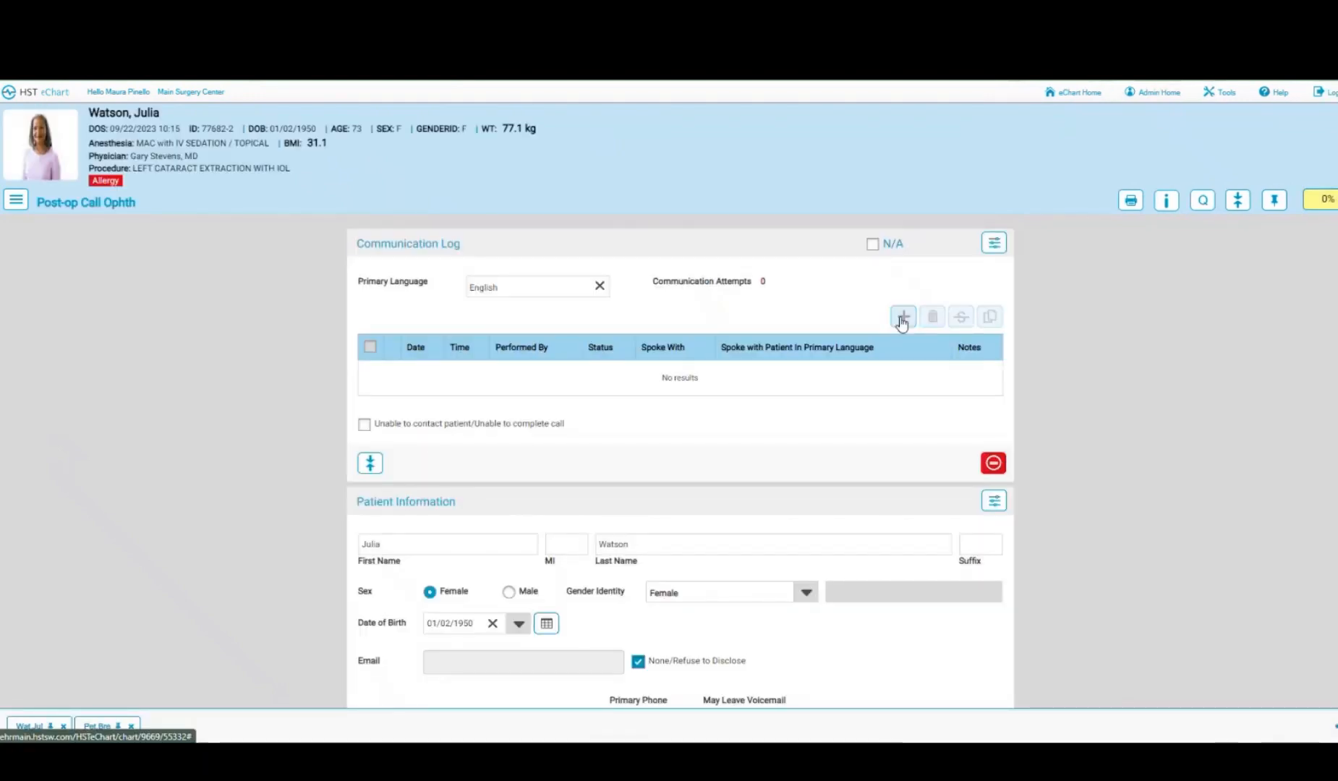
click(903, 318)
click(622, 151)
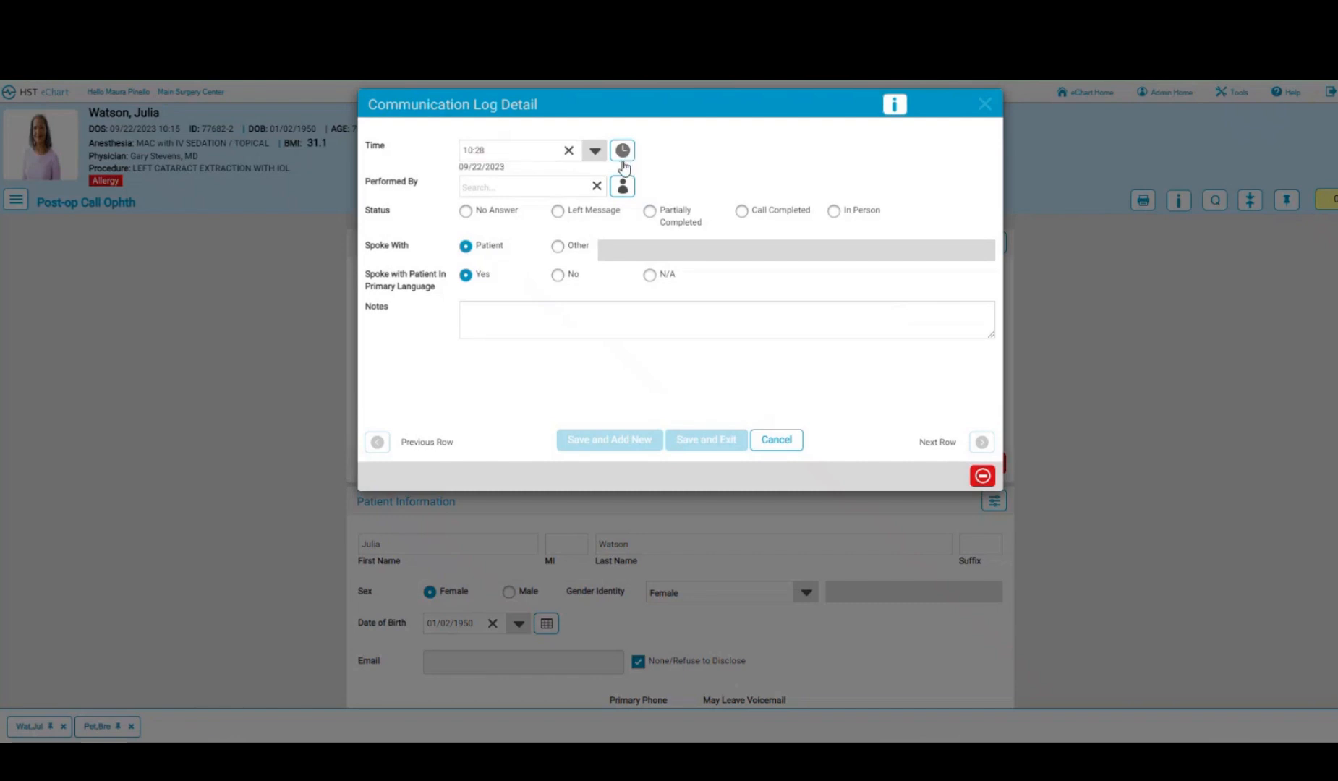
click(622, 187)
click(742, 212)
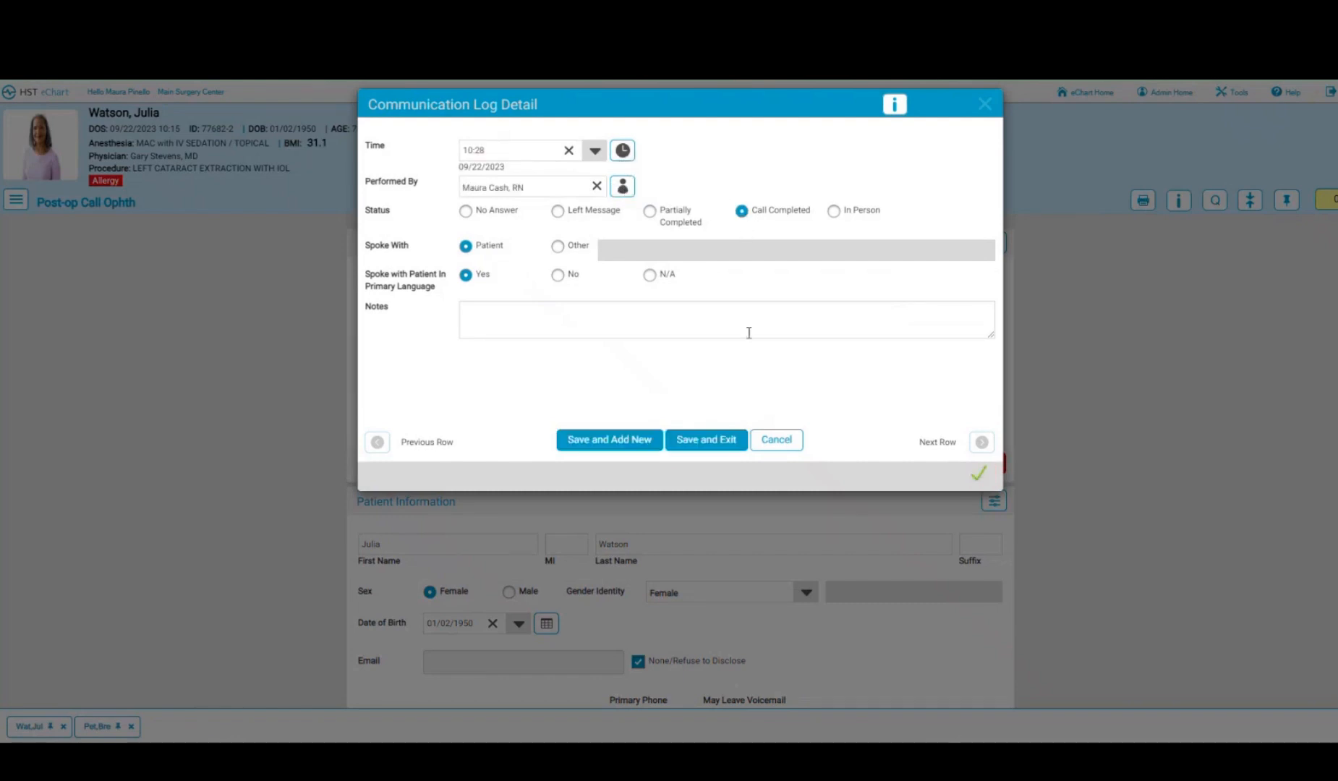
click(685, 441)
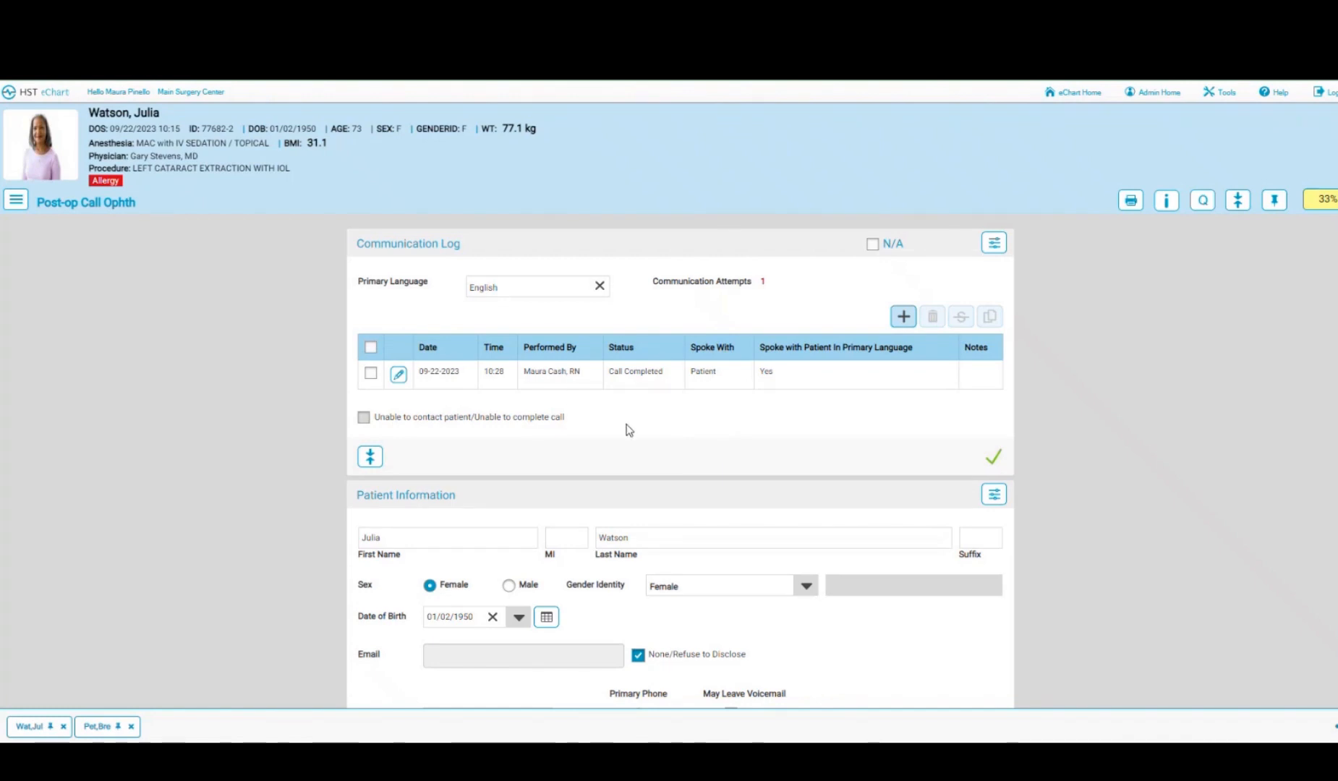
- Mark the post-op call's Patient Information section reviewed and return to the 09/22/2023 schedule
scroll(552, 397, down, 5)
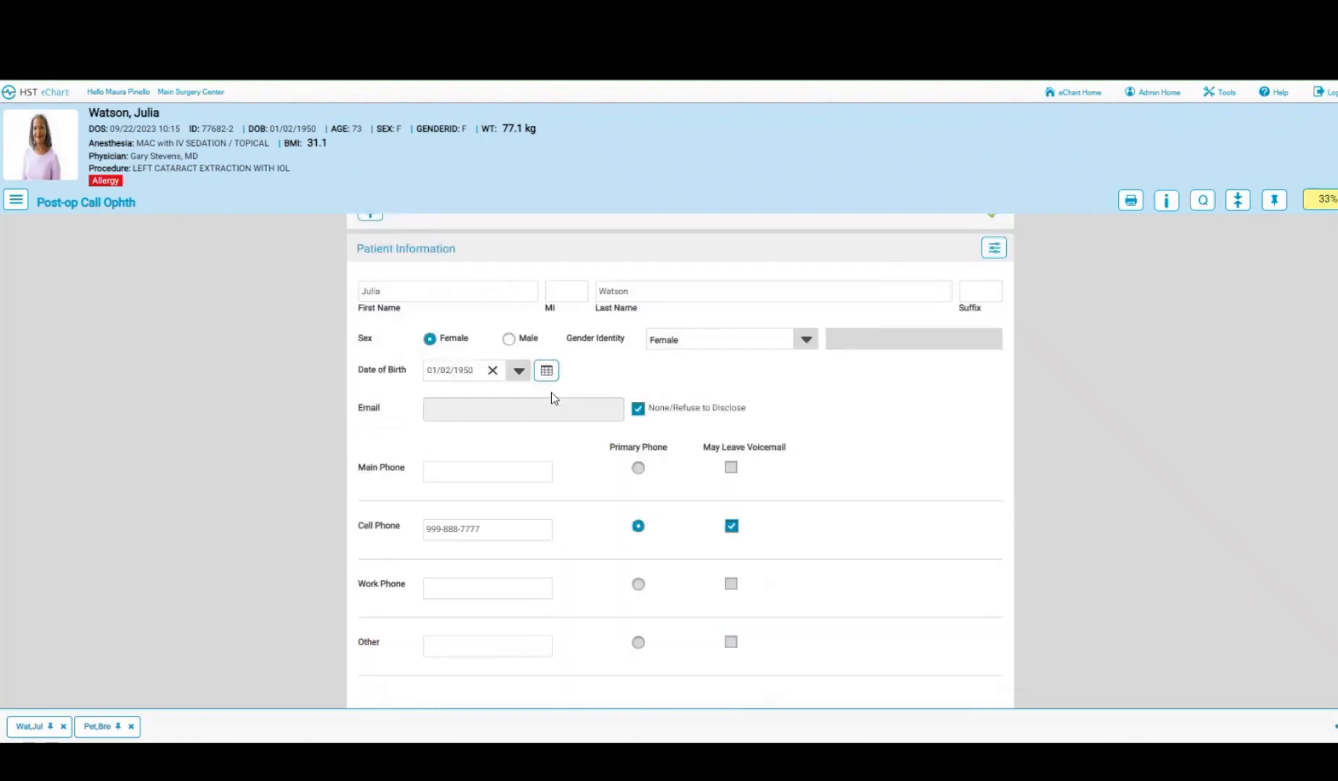
scroll(551, 399, down, 1)
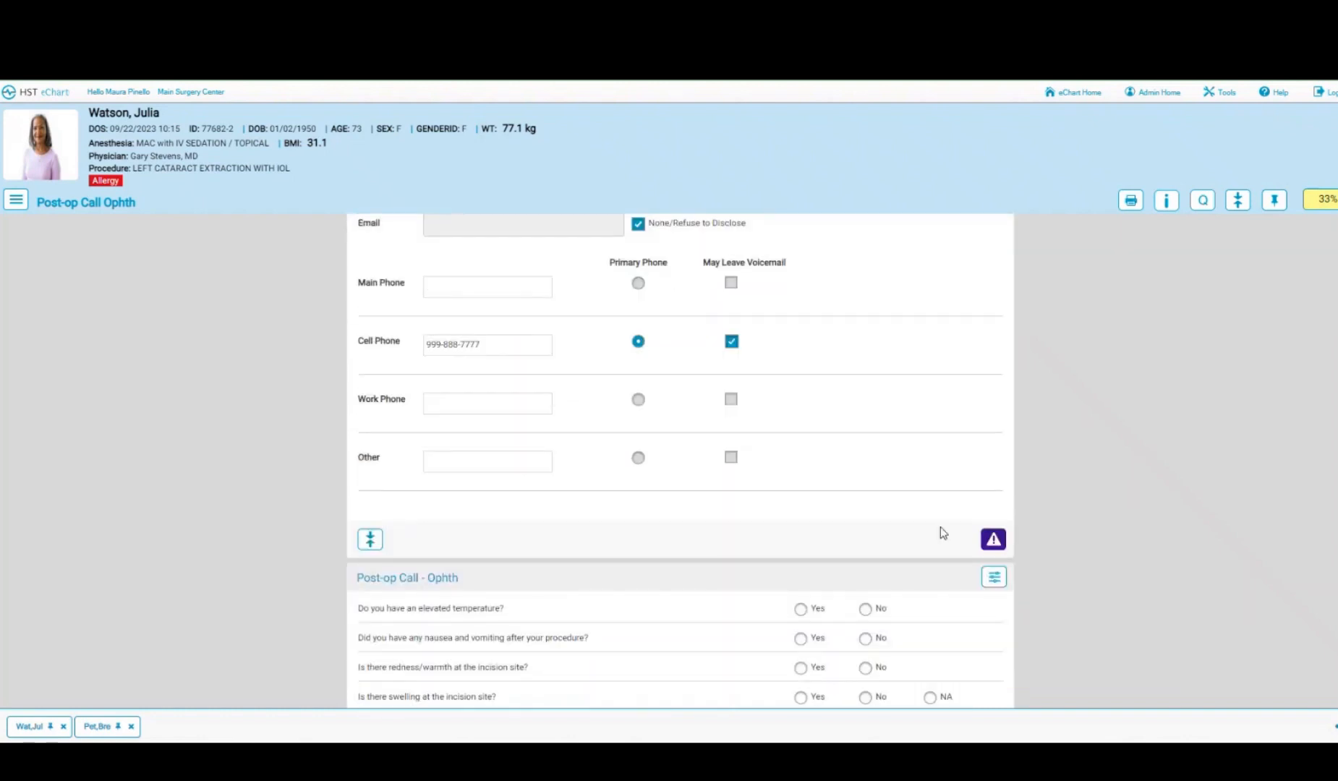
click(994, 539)
scroll(748, 459, down, 3)
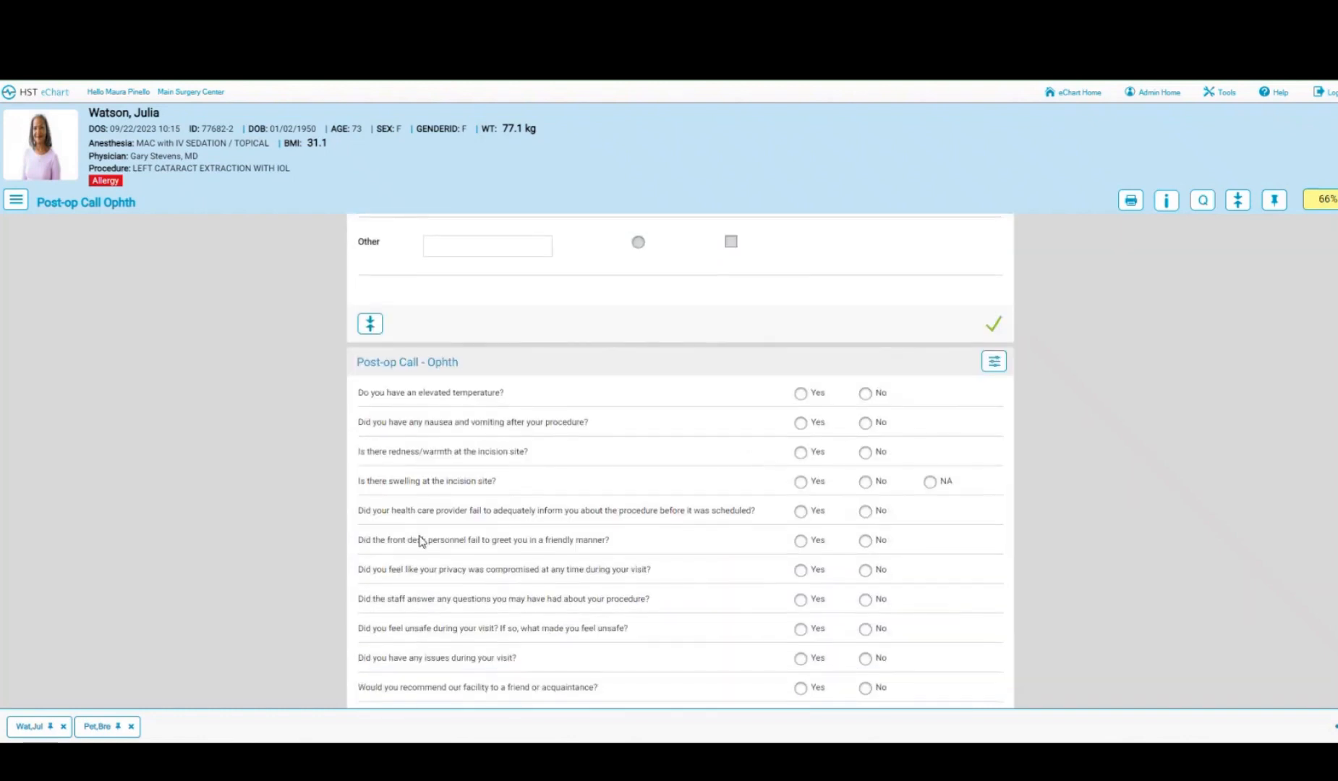
scroll(563, 518, down, 2)
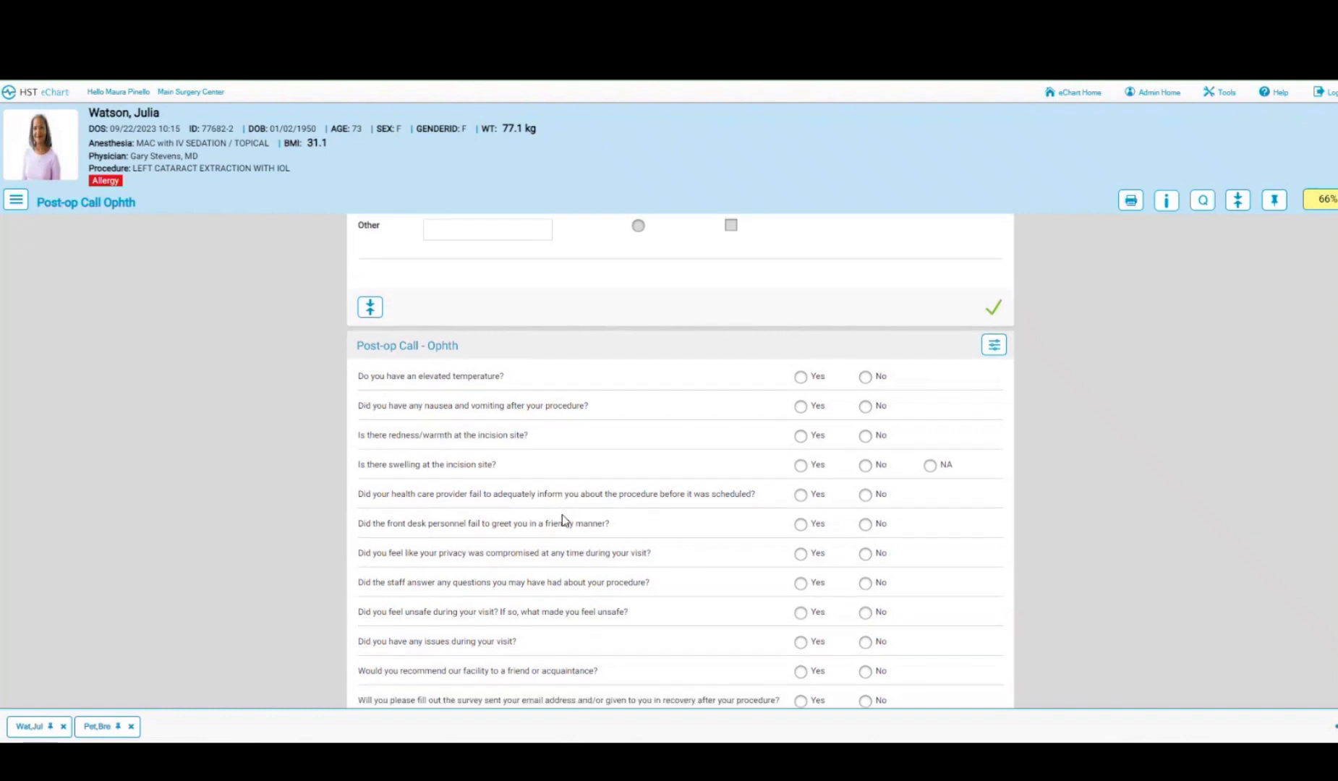
click(45, 92)
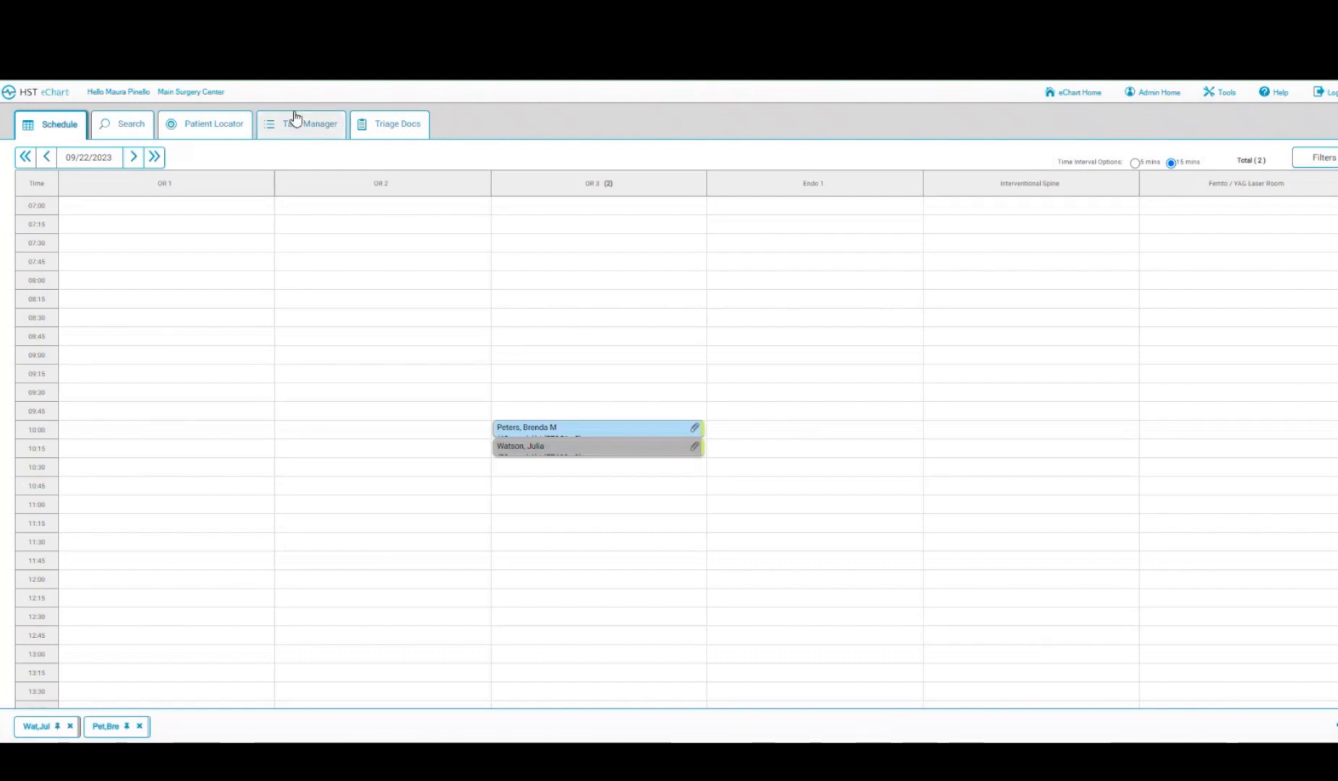
- From Task Manager, set Patient Valuables to N/A on the first incomplete workflow, then return to Schedule
click(313, 131)
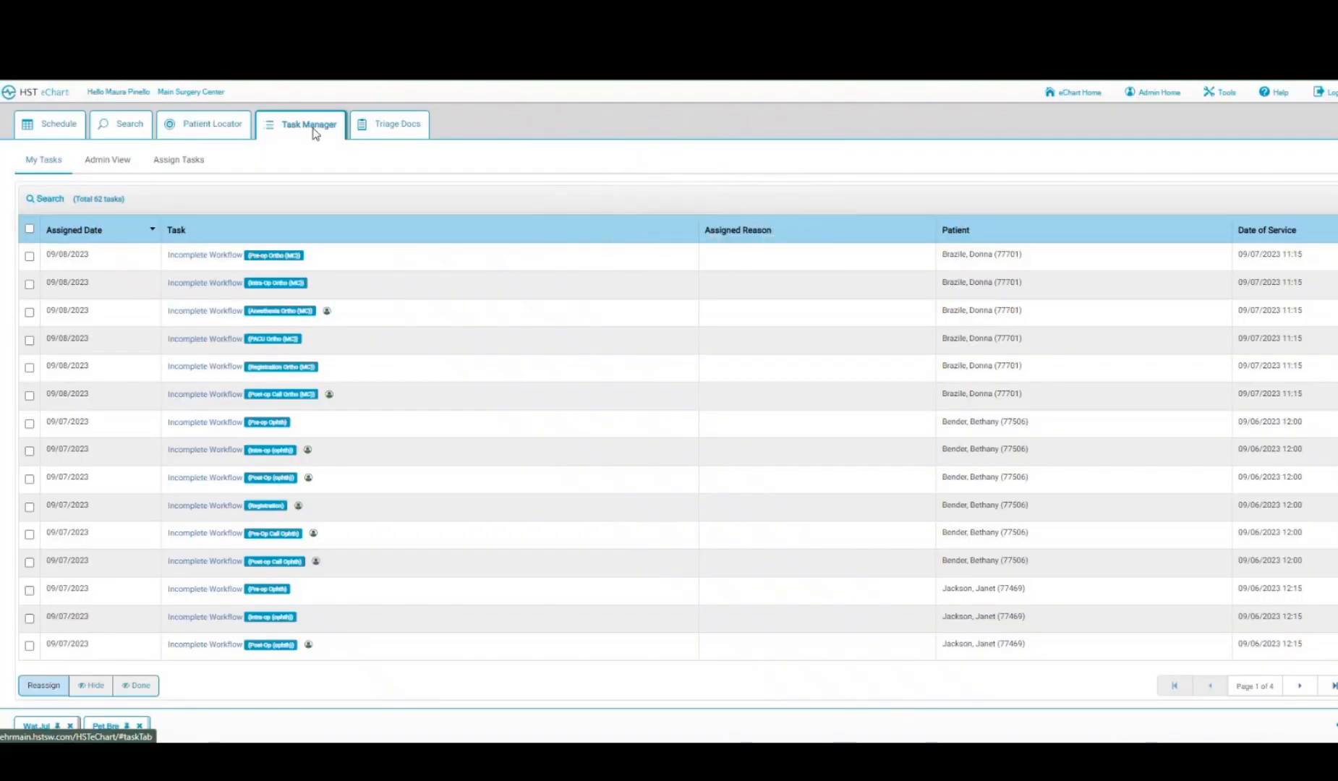
click(197, 258)
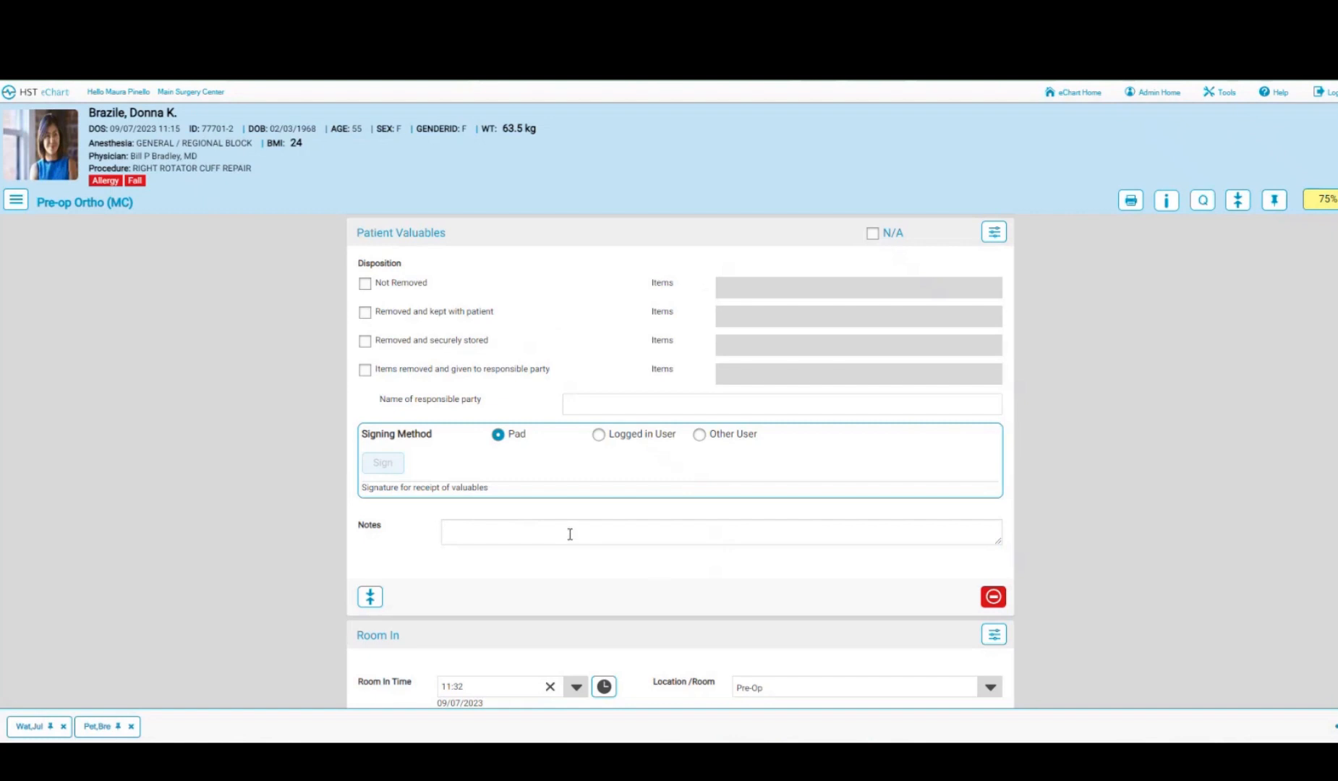
click(873, 234)
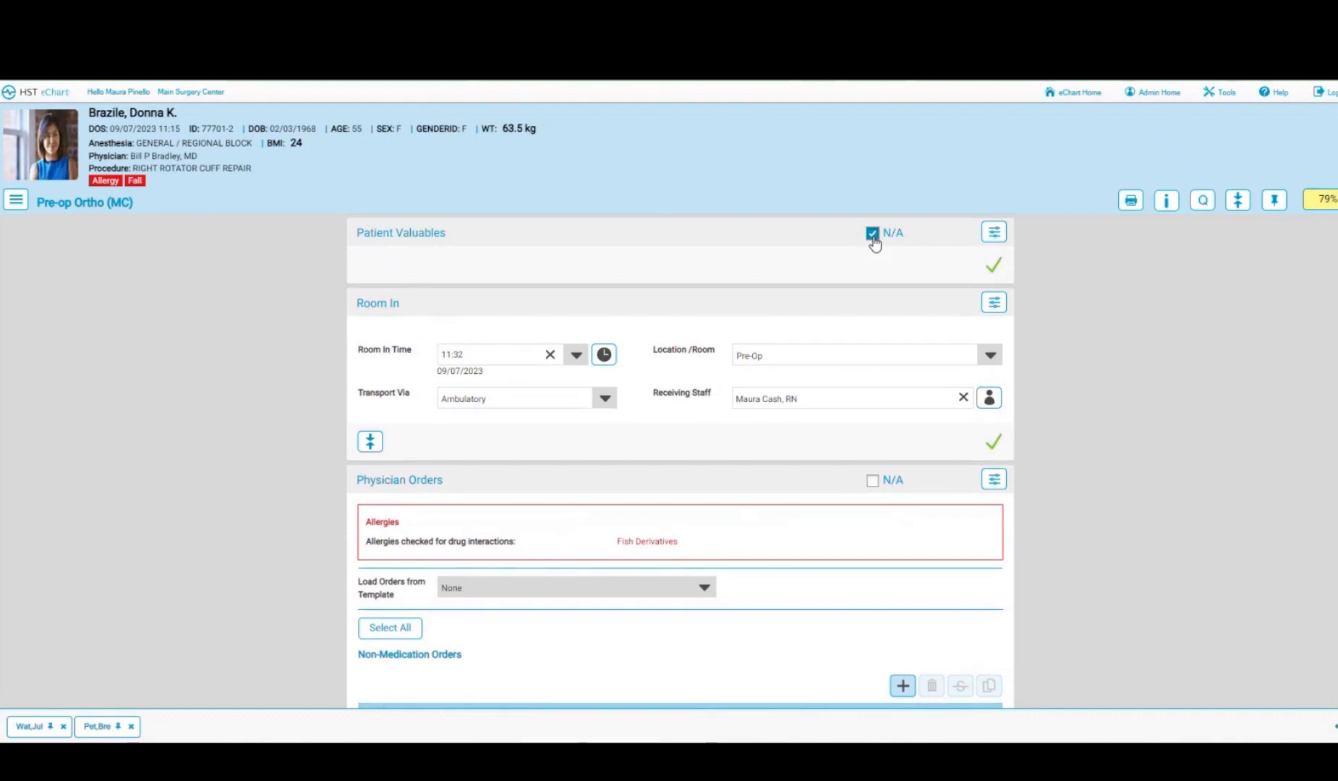
click(58, 94)
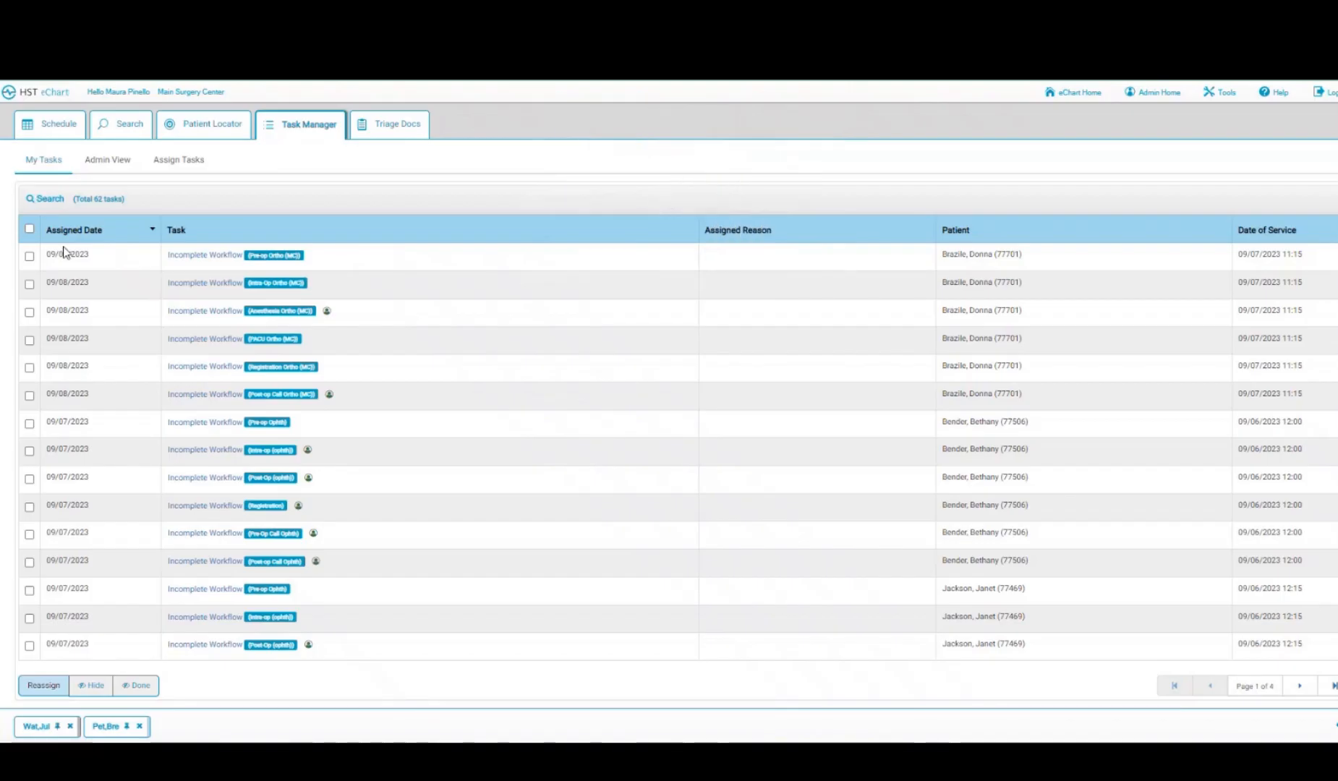
click(63, 131)
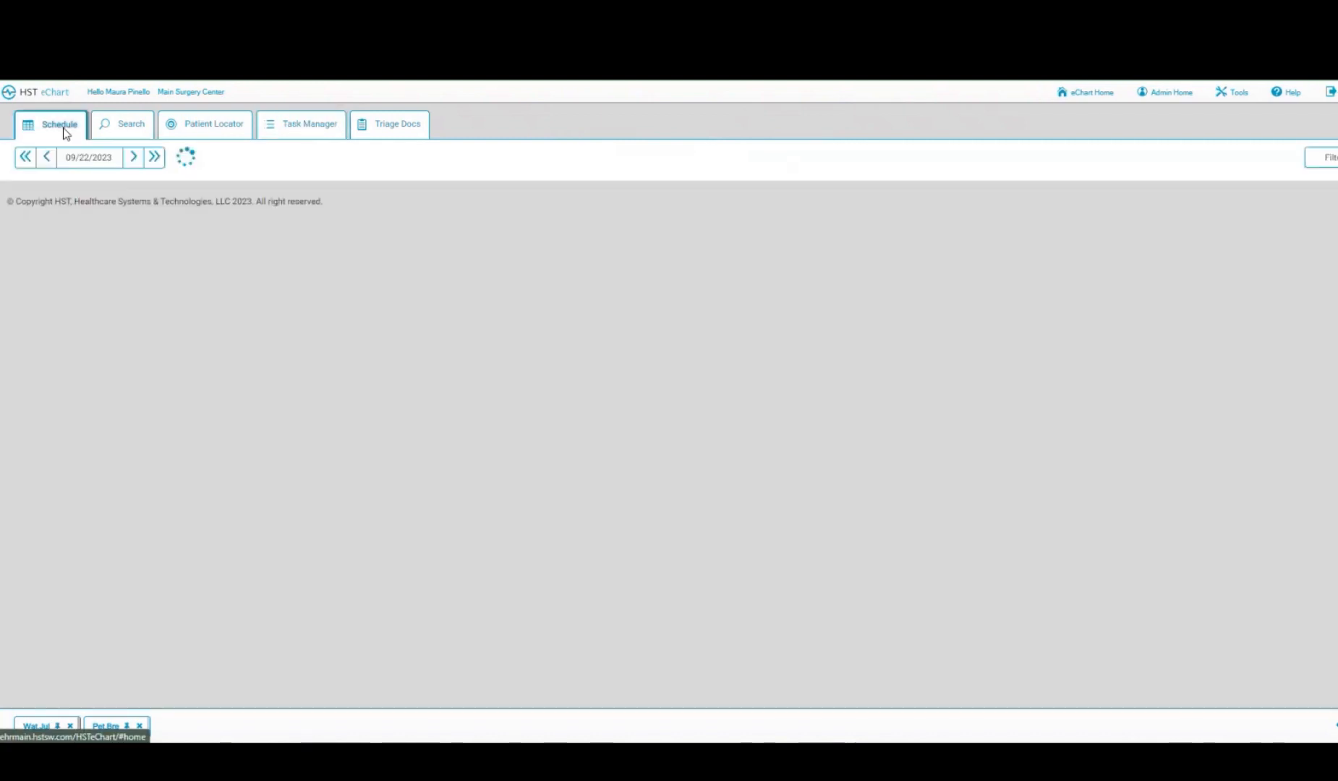